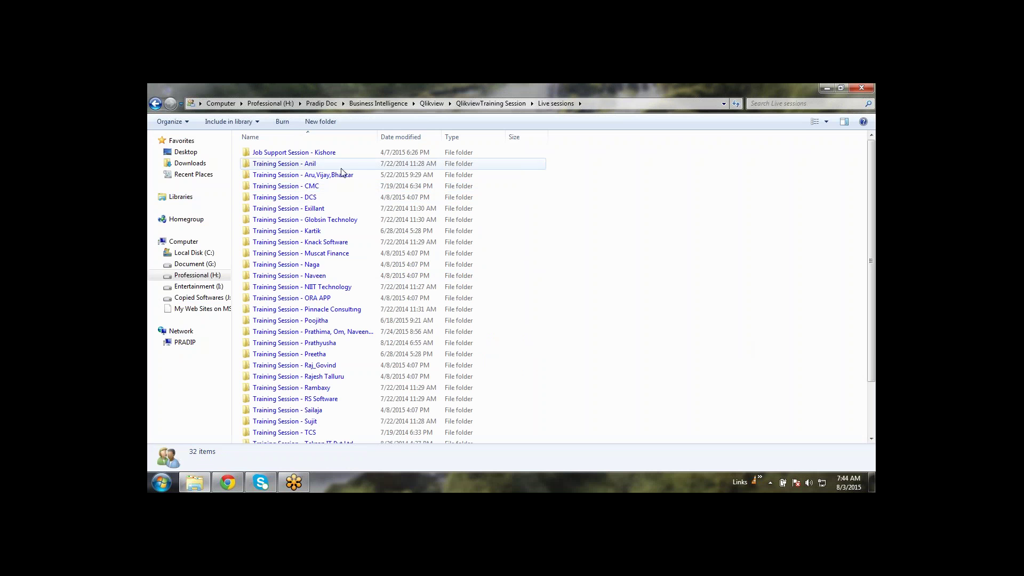
Open the Training_Dashboard folder inside the live training session folder last modified on 7/24/2015
double_click(357, 333)
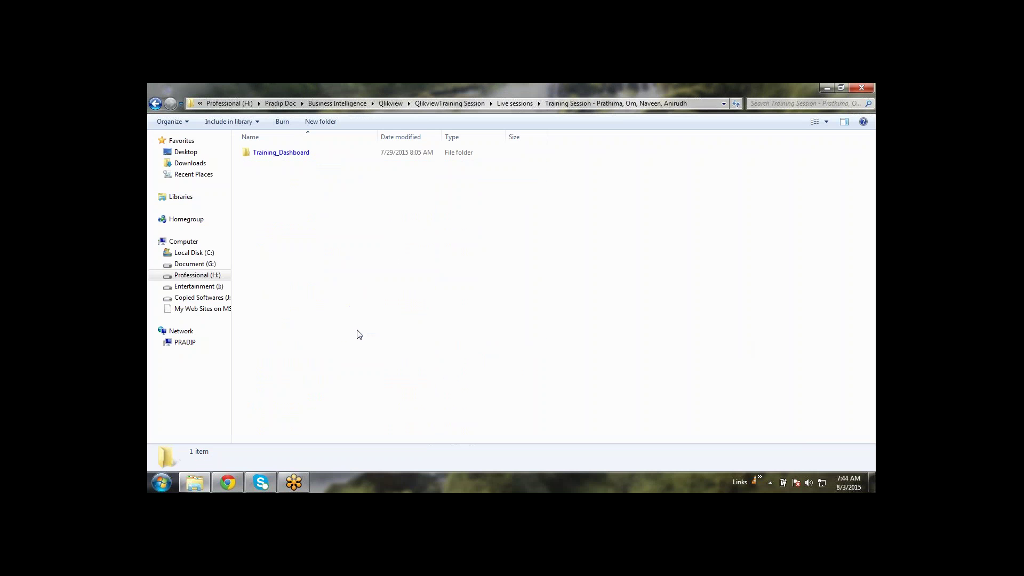
click(309, 154)
double_click(309, 154)
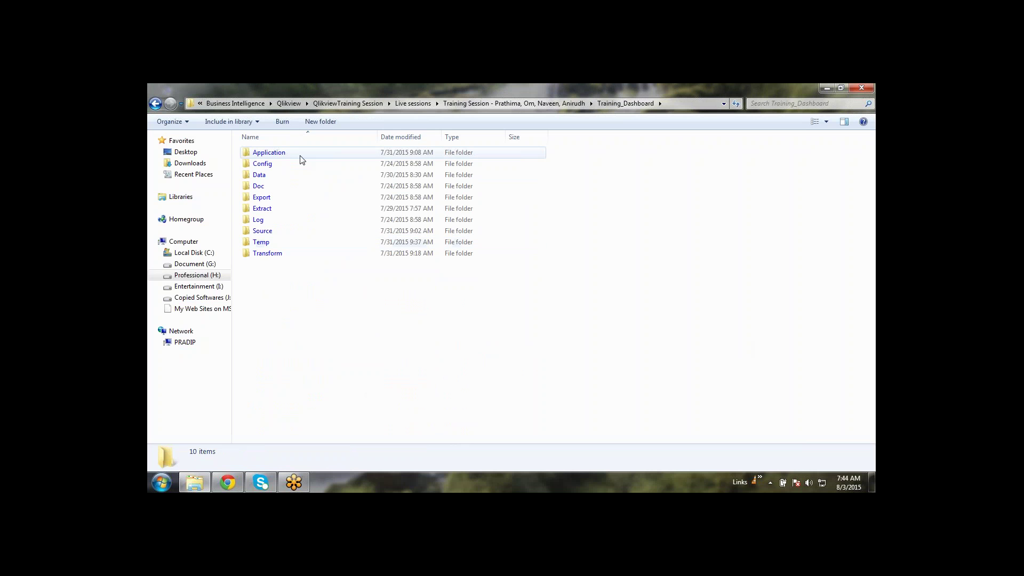
Look through the QVD files in the Data folder and return to Training_Dashboard
click(302, 160)
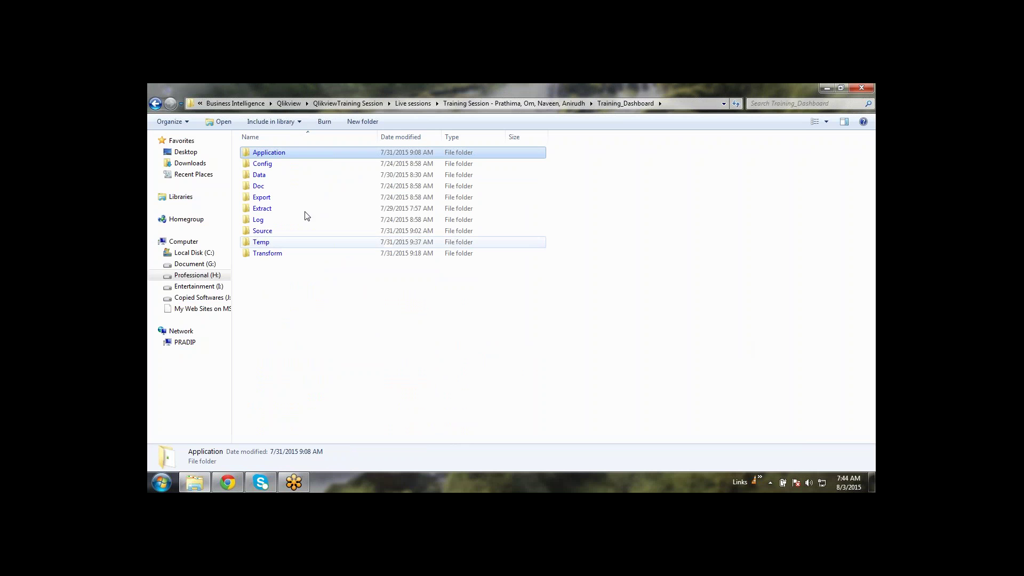
double_click(278, 176)
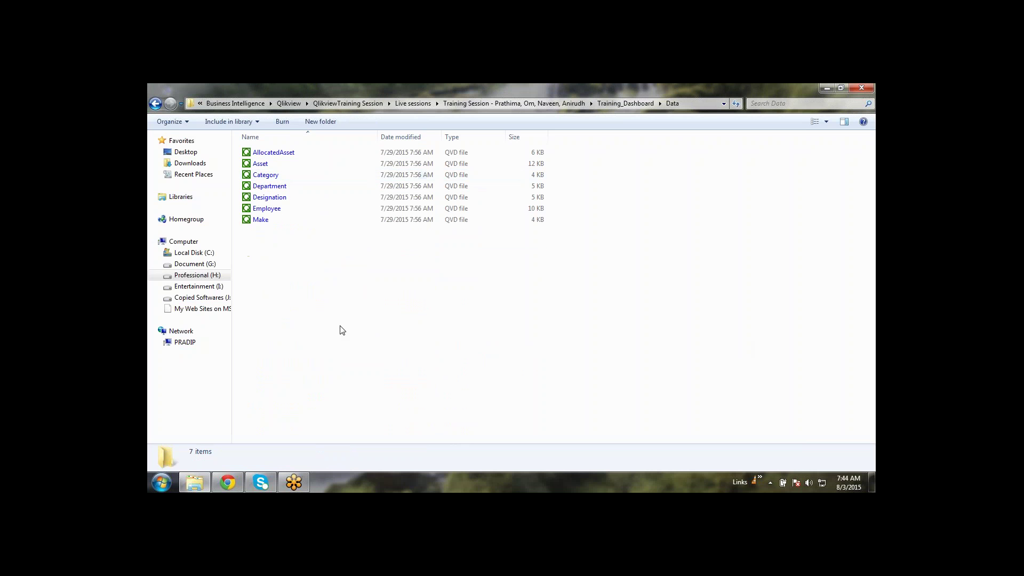
click(610, 105)
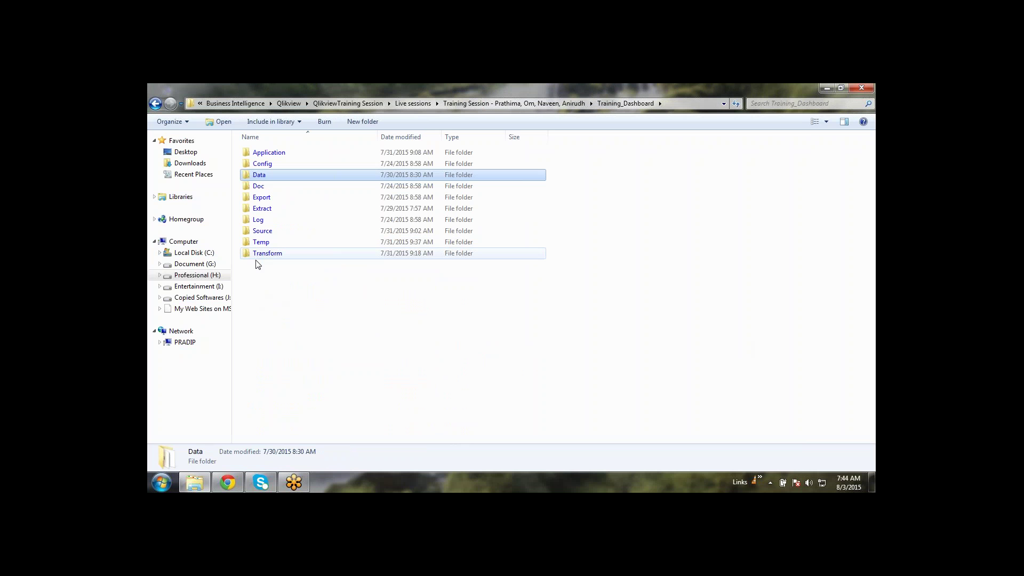
Open the Data_Model document from the Transform folder in QlikView and maximize its window
double_click(270, 255)
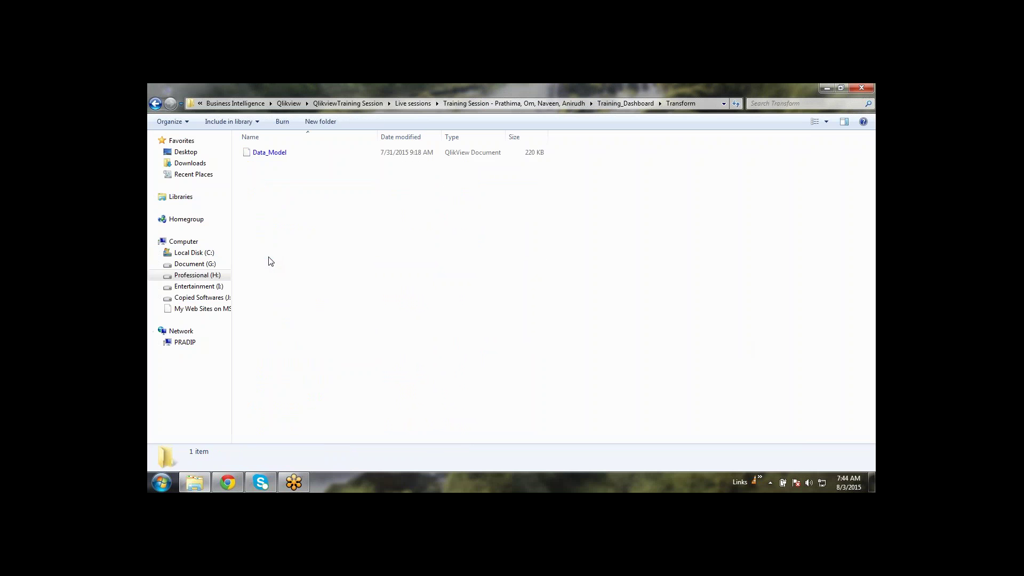
click(272, 154)
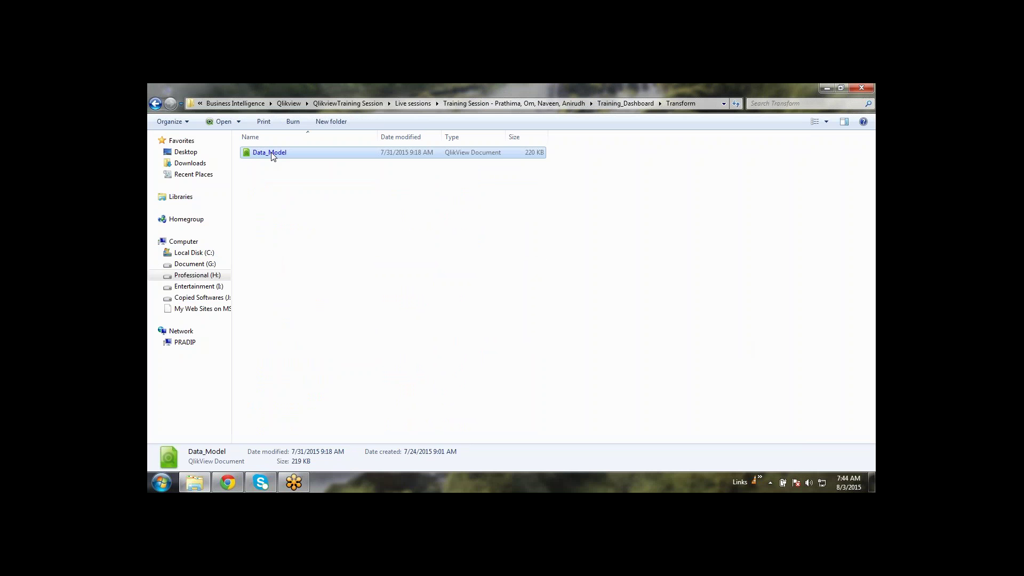
double_click(271, 153)
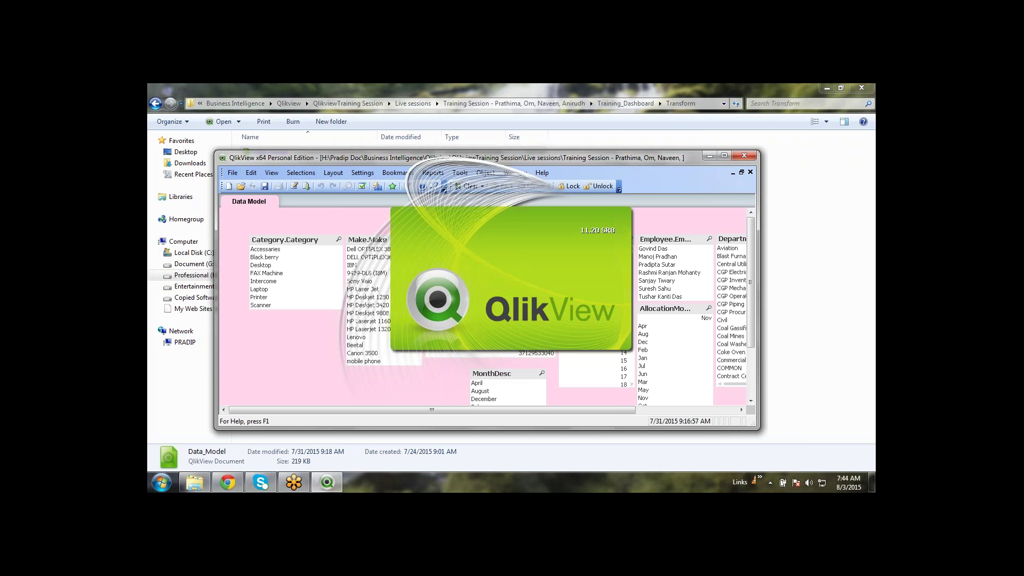
double_click(667, 156)
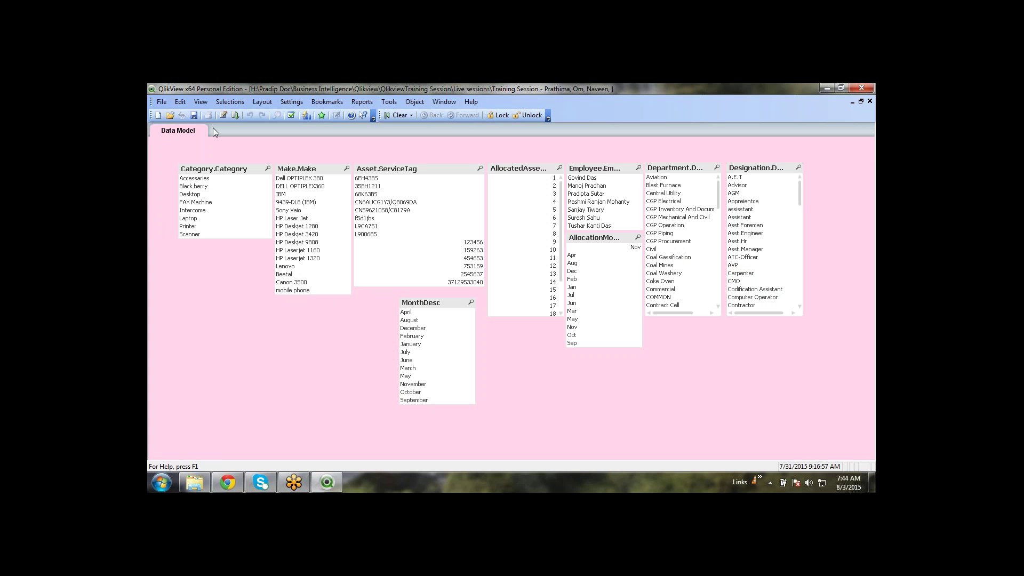
Review the load statements for the flat-file tables in the document's script and close the script editor
click(223, 113)
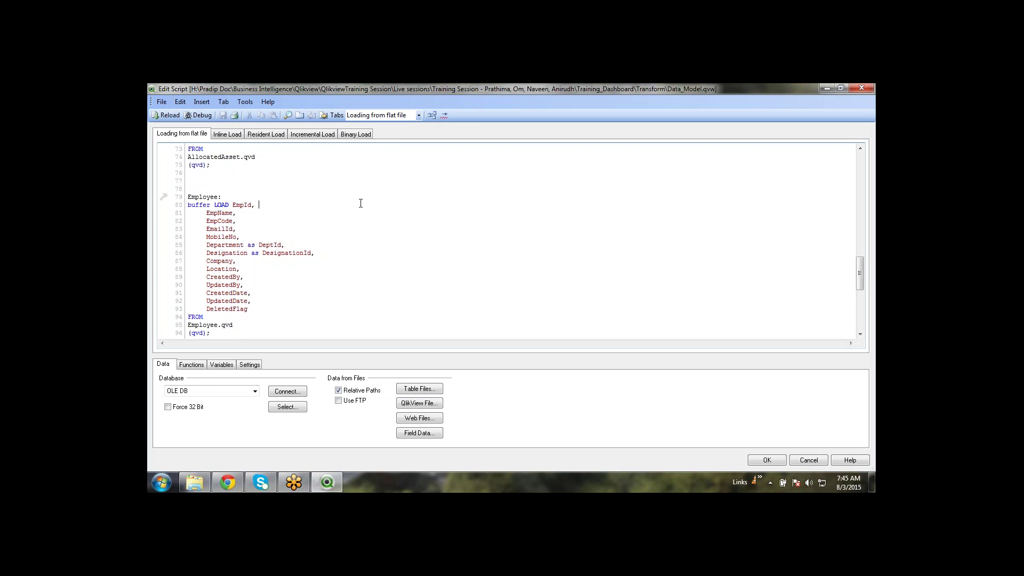
scroll(361, 203, up, 7)
scroll(441, 234, down, 6)
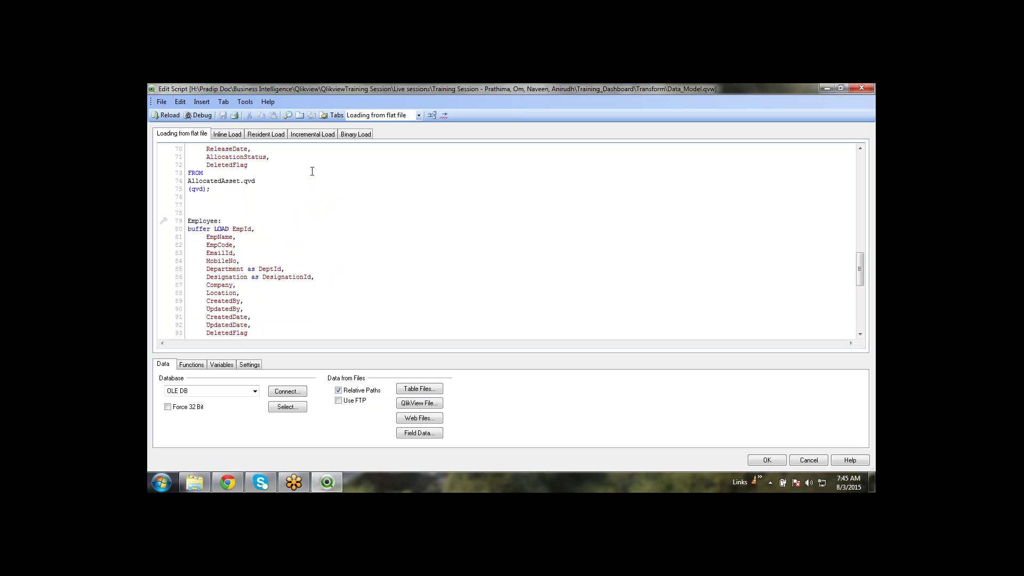
click(861, 87)
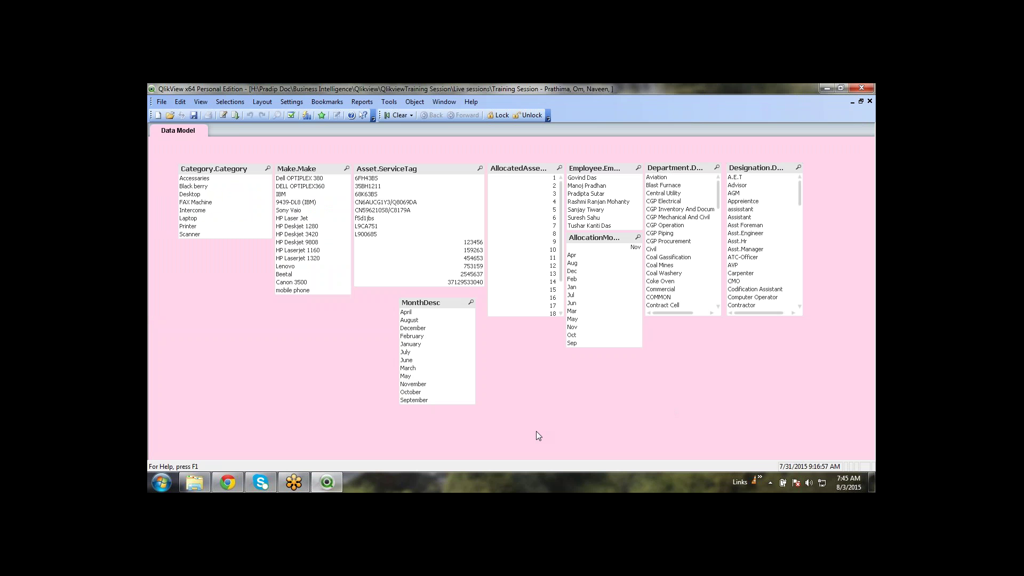
Arrange the data model's tables with Auto-Layout in the table viewer and accept the layout
key(ctrl+t)
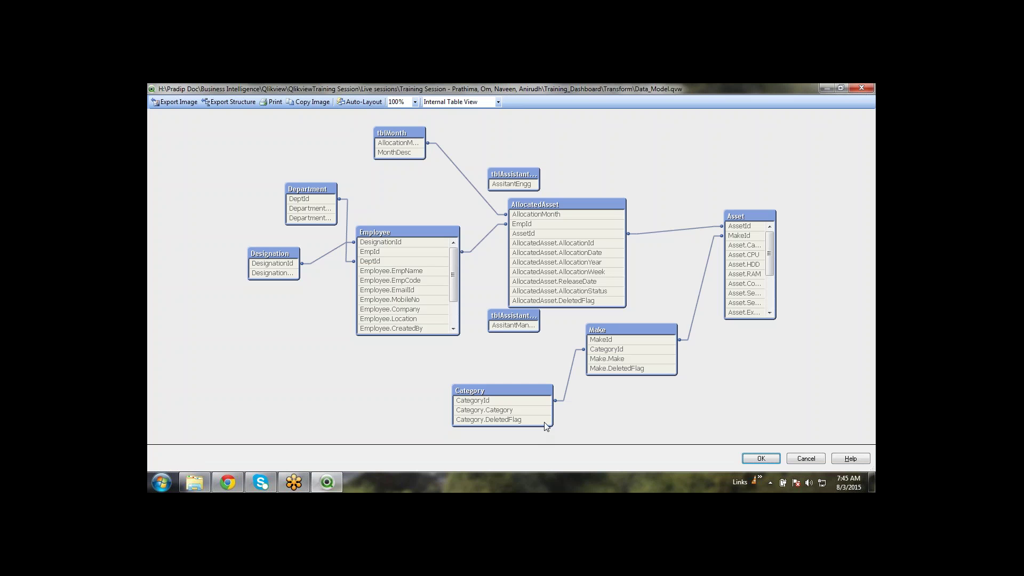
drag(513, 315, 312, 344)
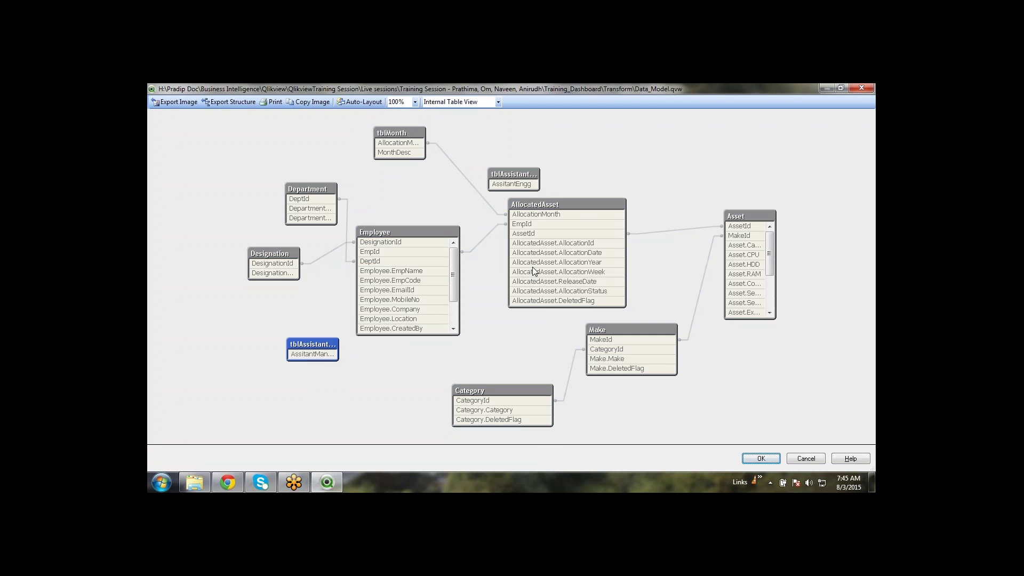
click(361, 102)
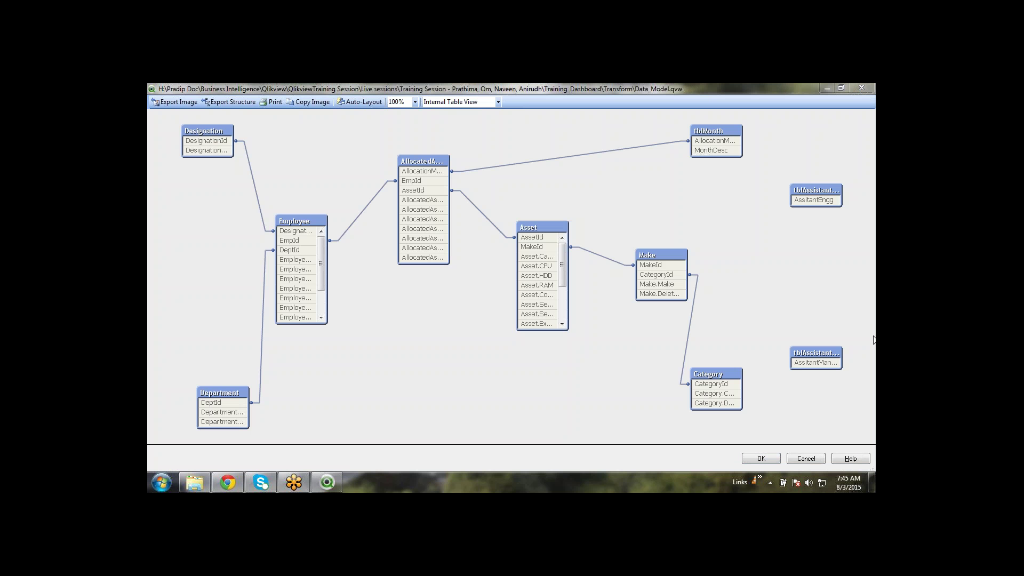
click(765, 459)
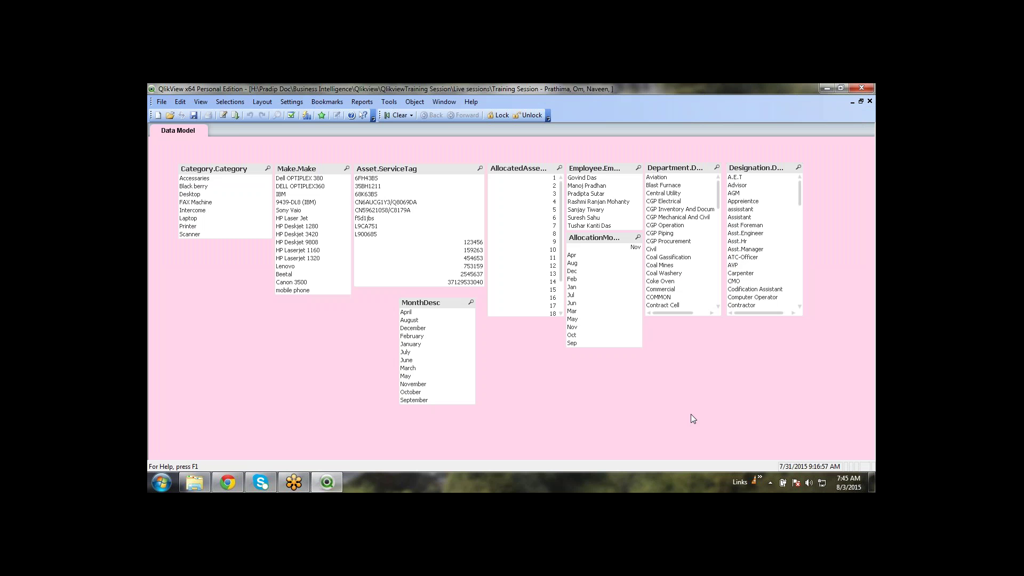
Close the Data_Model document and open Sales_Dashboard from the Application folder in a maximized window
click(861, 88)
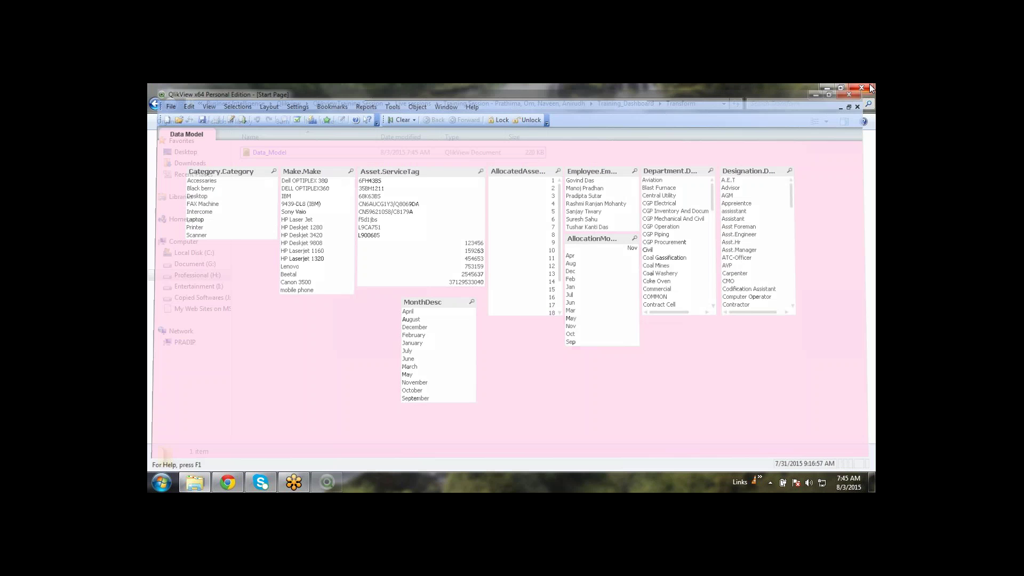
click(637, 104)
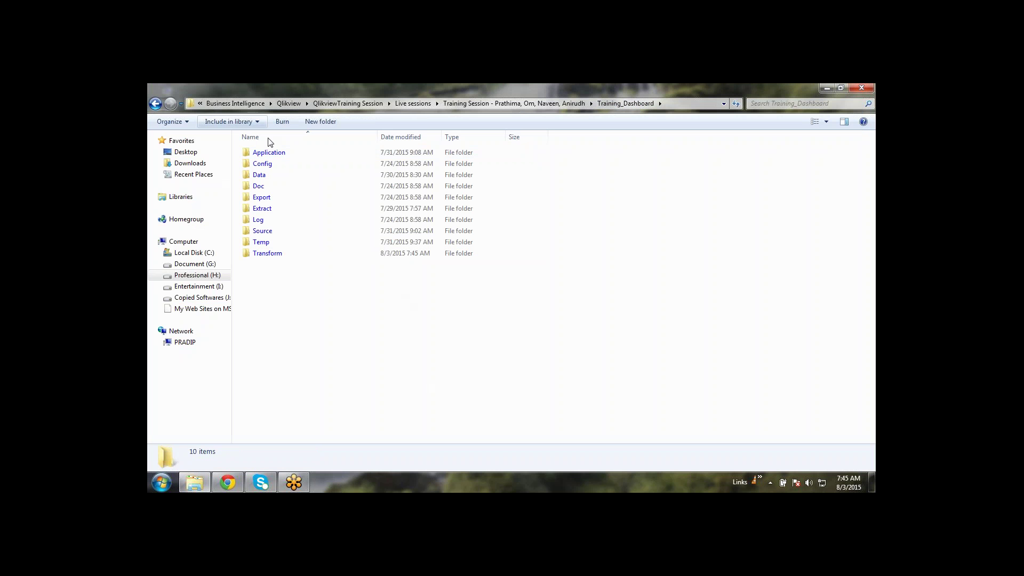
double_click(290, 154)
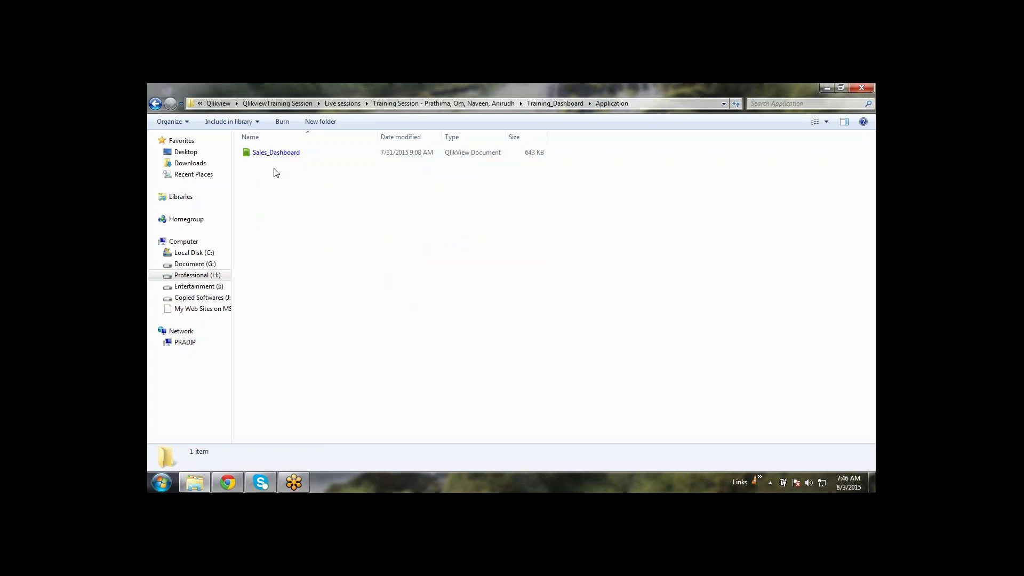
double_click(282, 152)
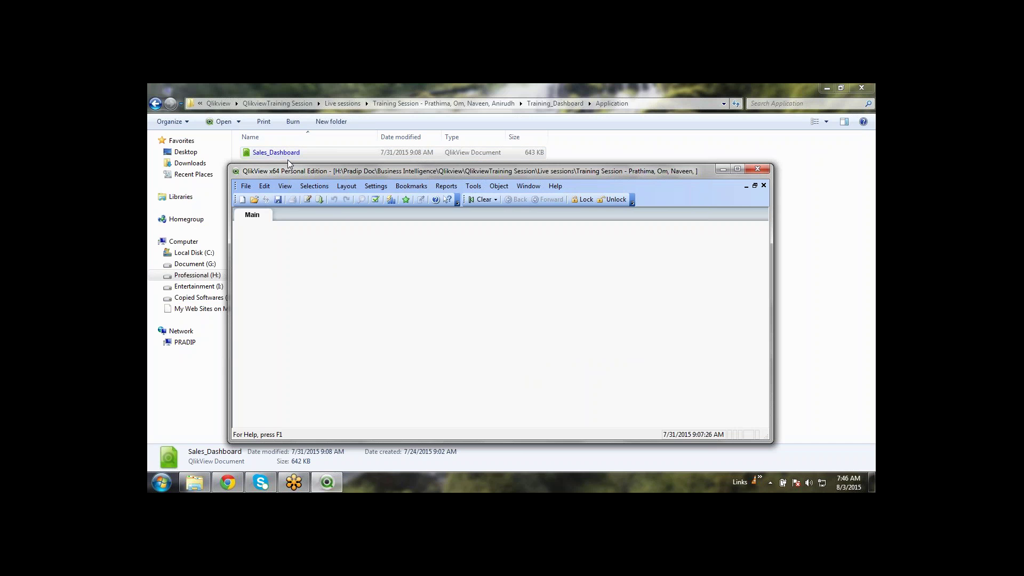
click(738, 169)
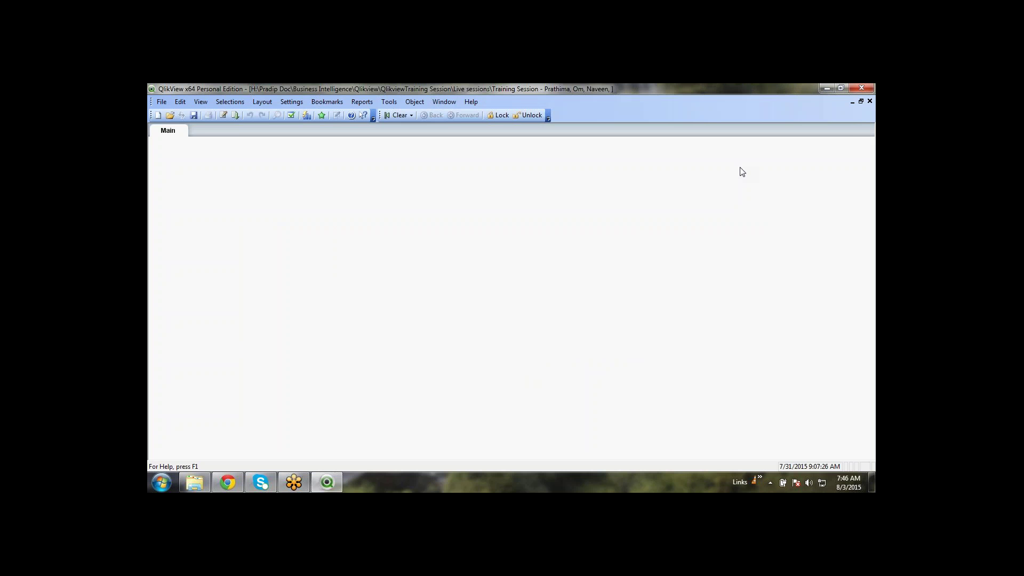
right_click(192, 214)
click(503, 206)
right_click(335, 255)
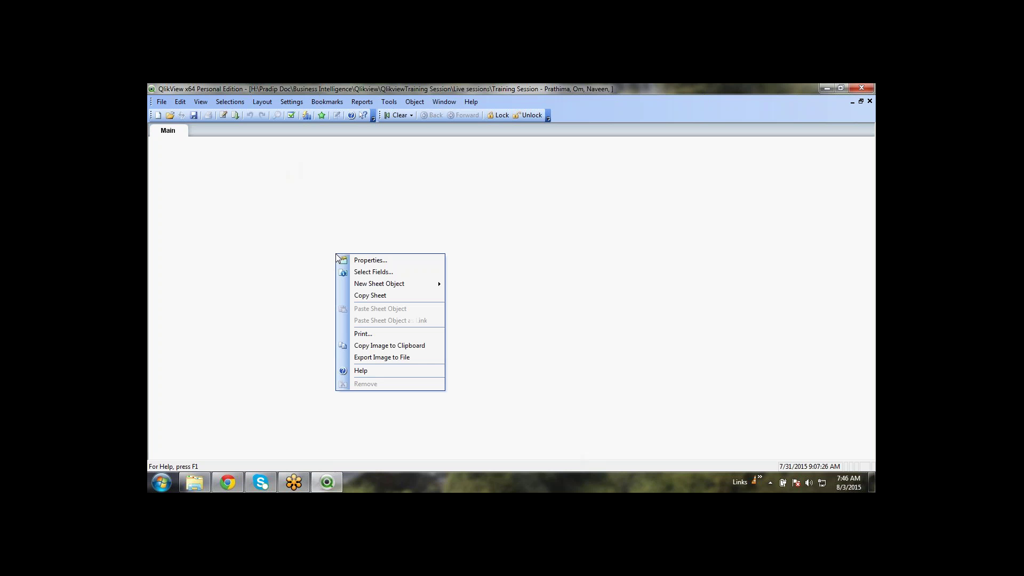
right_click(334, 203)
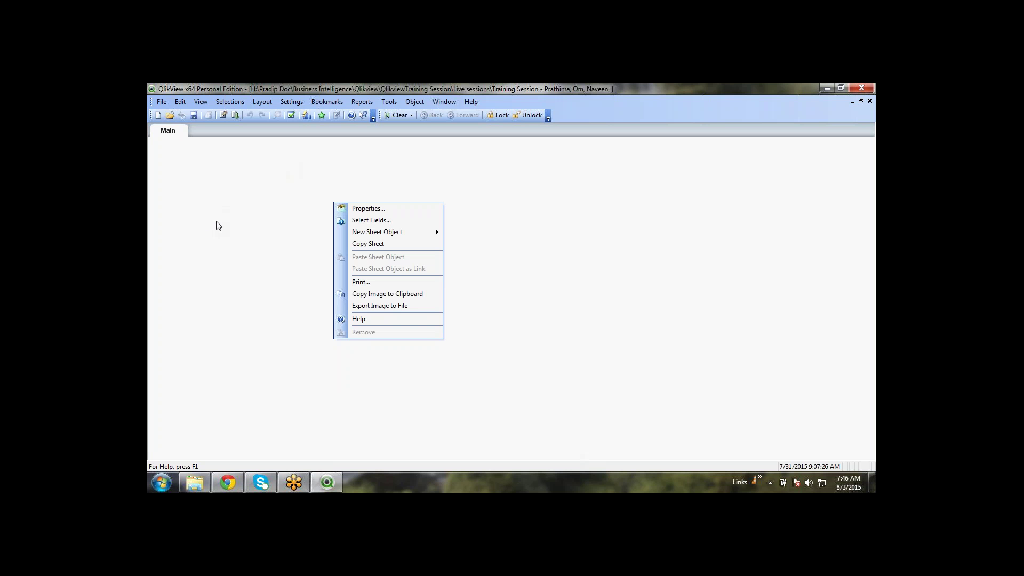
click(276, 190)
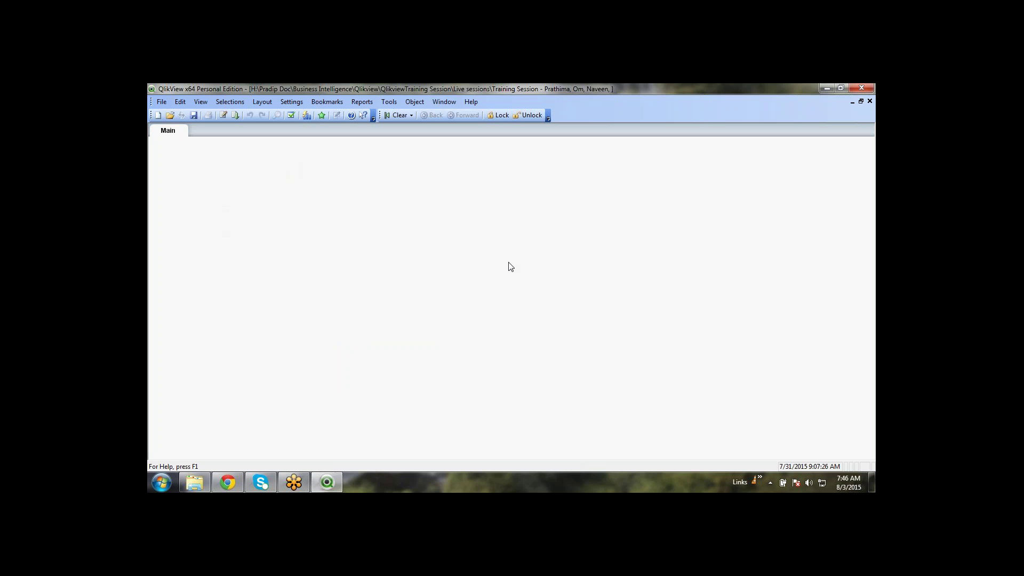
Rename the Main sheet as Dashboard in its sheet properties
right_click(258, 188)
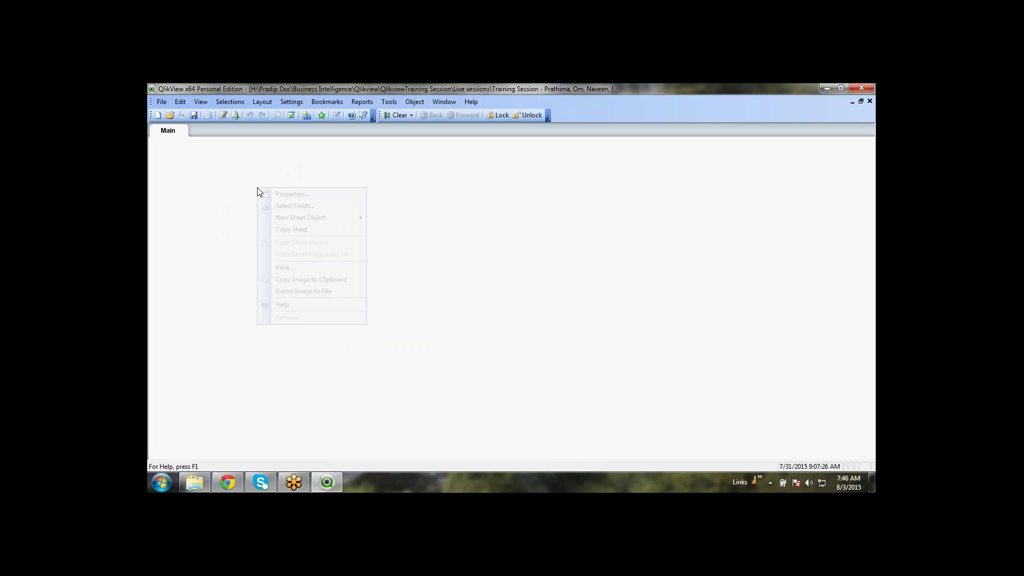
click(294, 194)
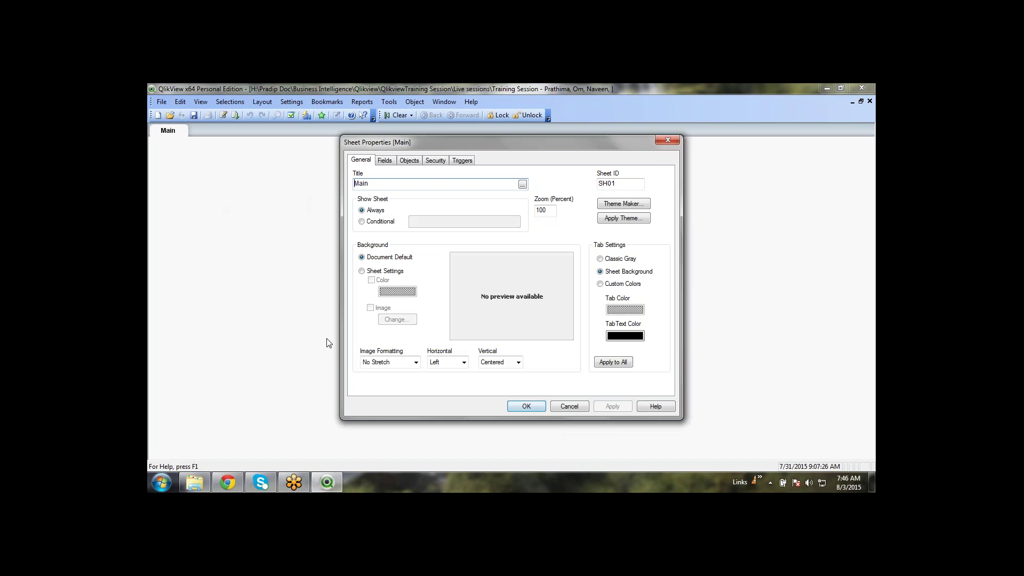
double_click(383, 186)
text(Das)
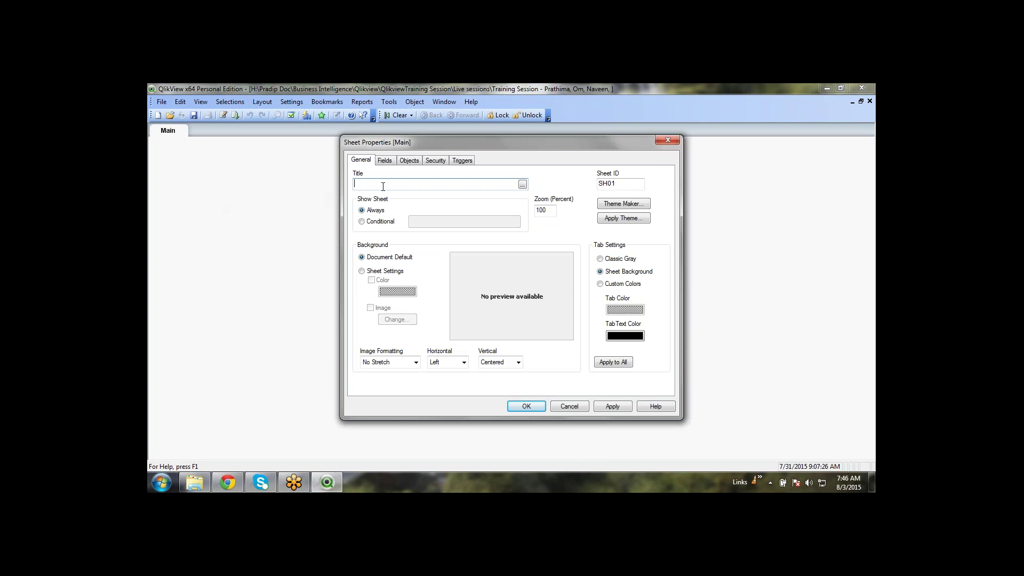
text(hboard)
click(527, 410)
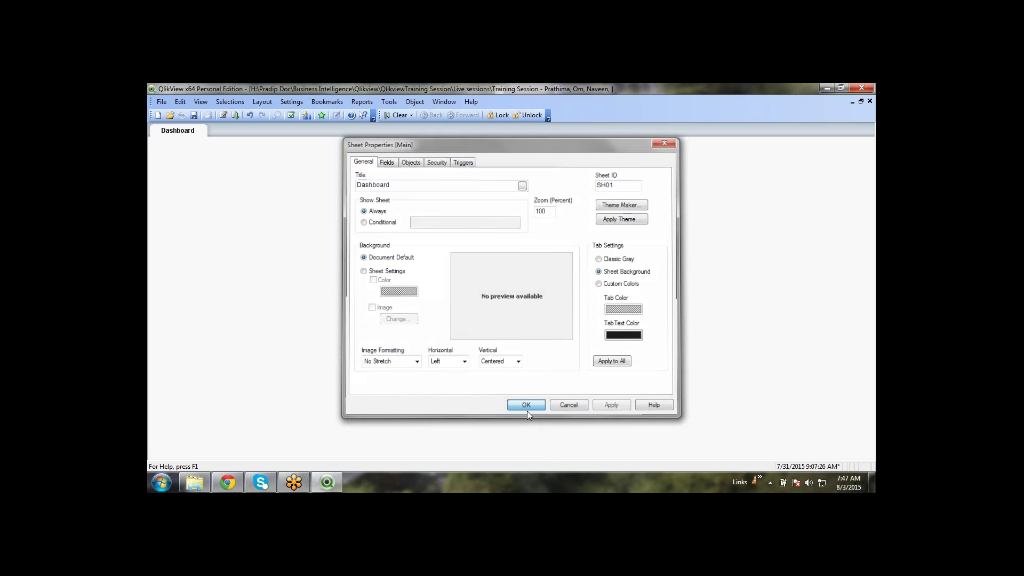
Examine the Dashboard sheet's general properties, including the title and the image formatting options, without changing them
right_click(299, 216)
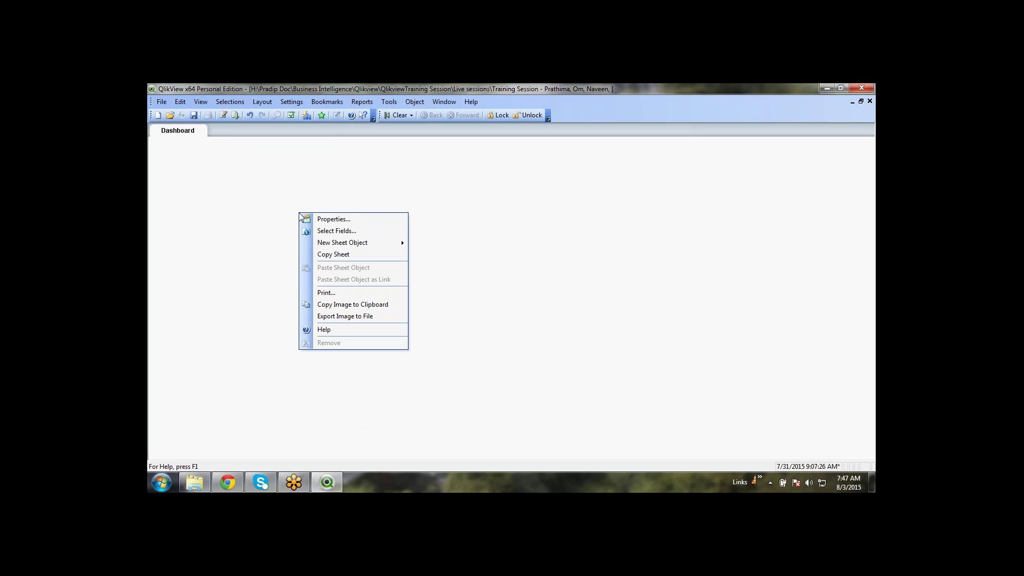
click(373, 221)
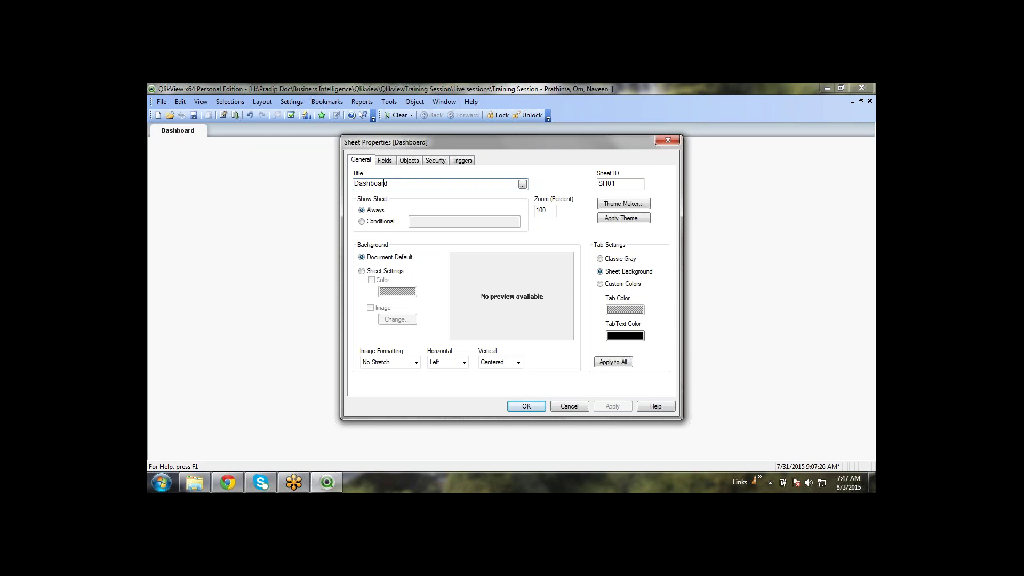
double_click(403, 183)
click(403, 183)
double_click(403, 183)
click(402, 183)
double_click(375, 184)
click(399, 185)
click(417, 362)
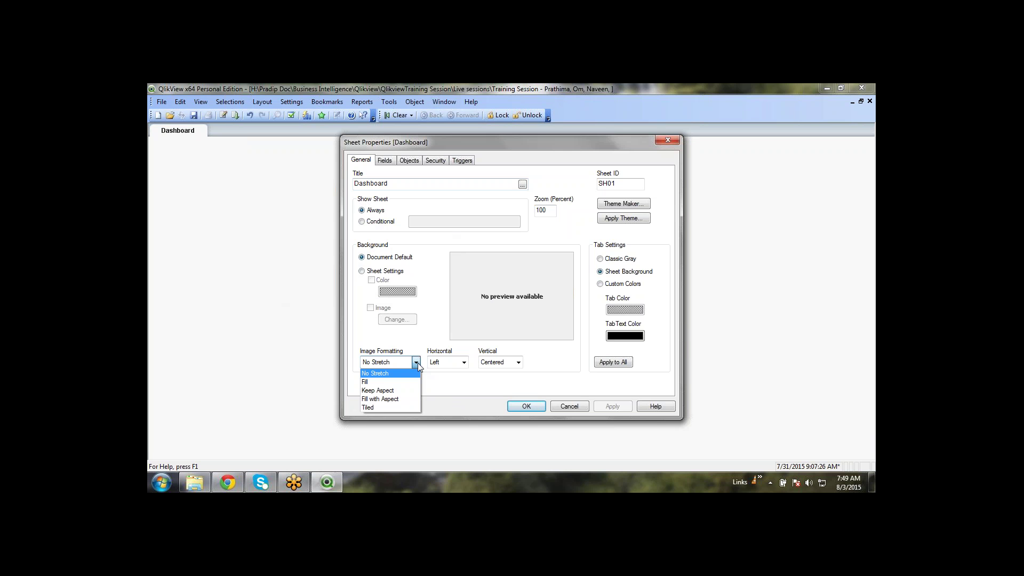
click(450, 391)
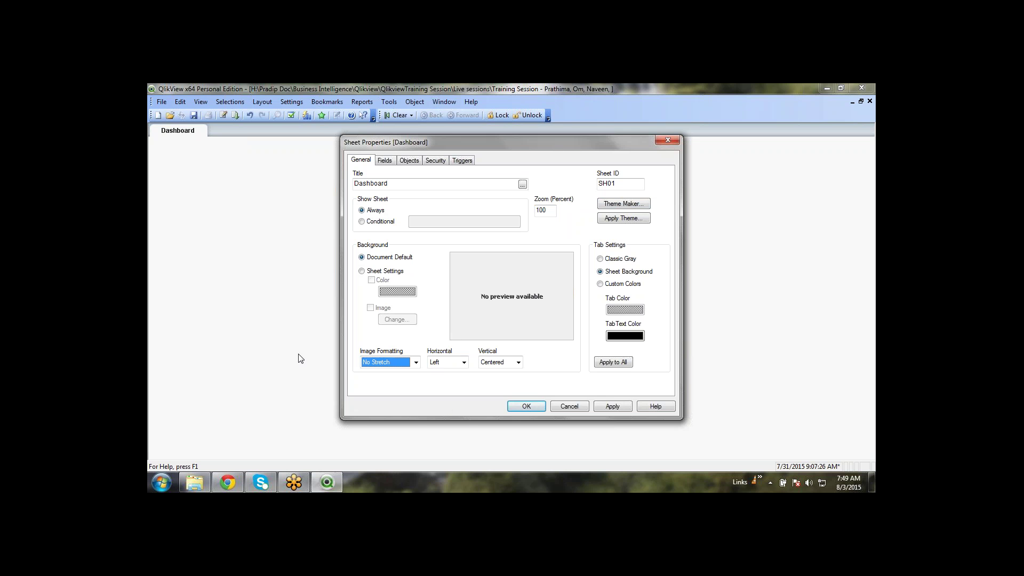
click(568, 407)
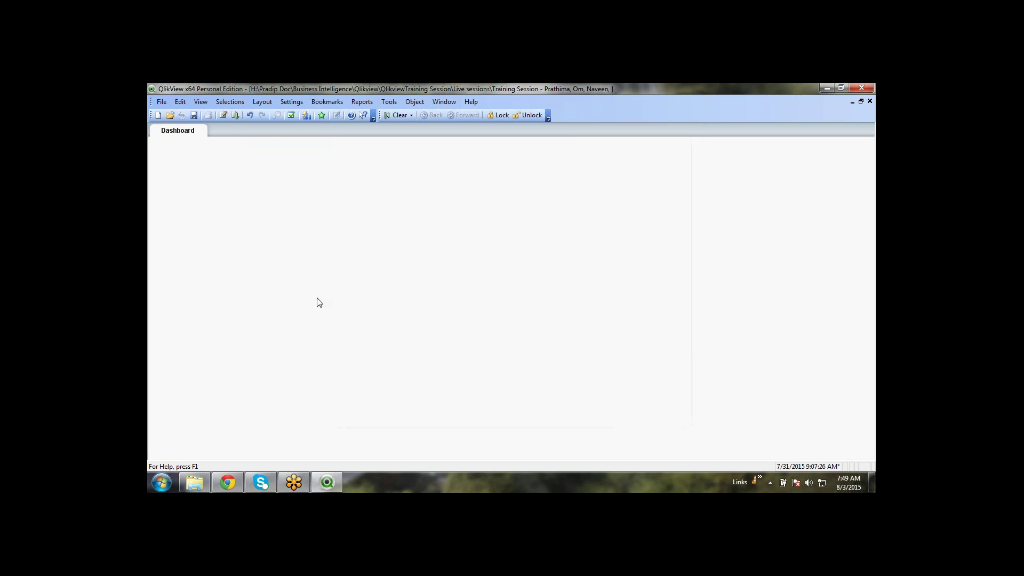
click(262, 102)
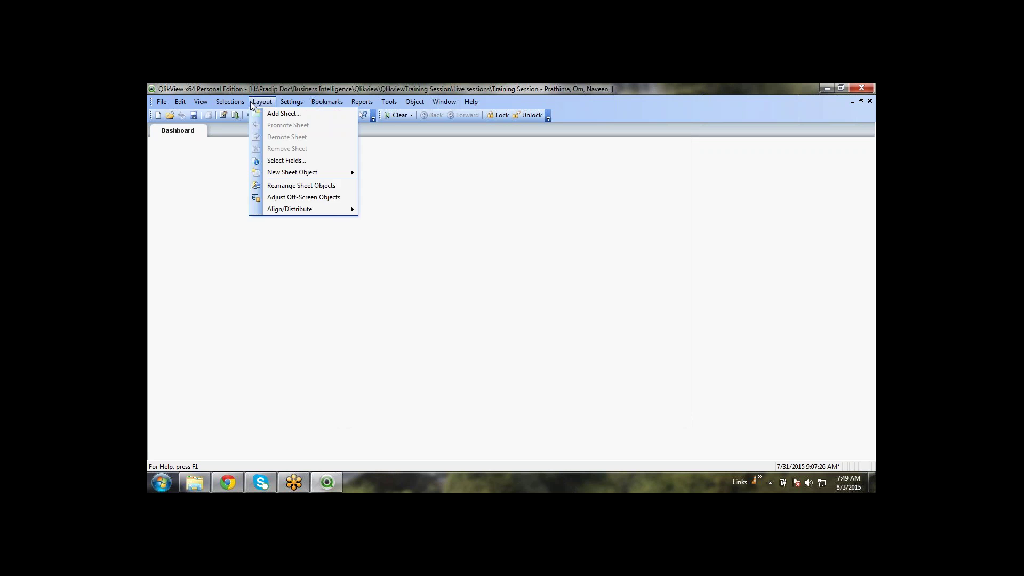
mouse_move(229, 101)
click(228, 259)
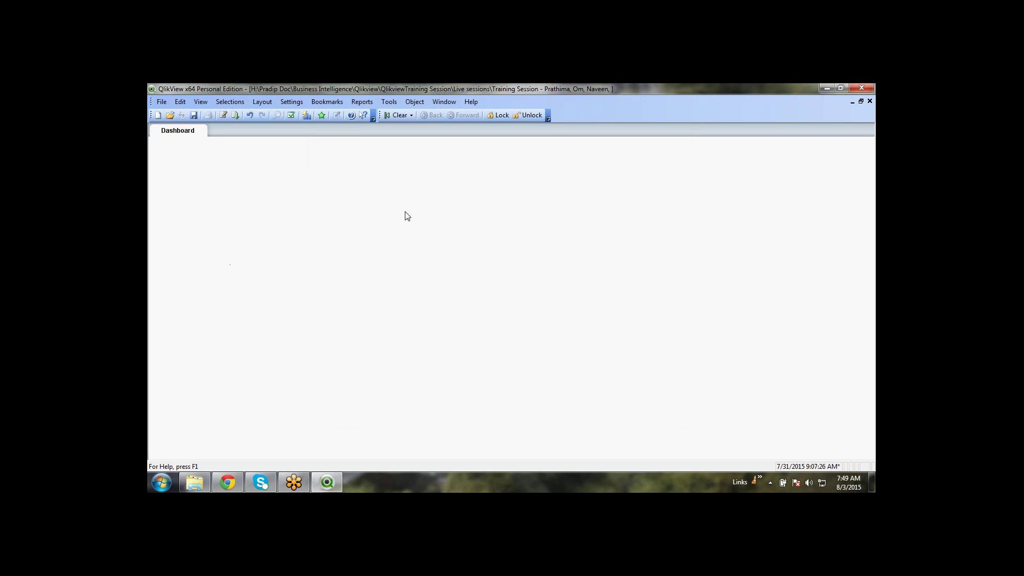
Add three new sheets to the document after the Dashboard sheet
click(265, 102)
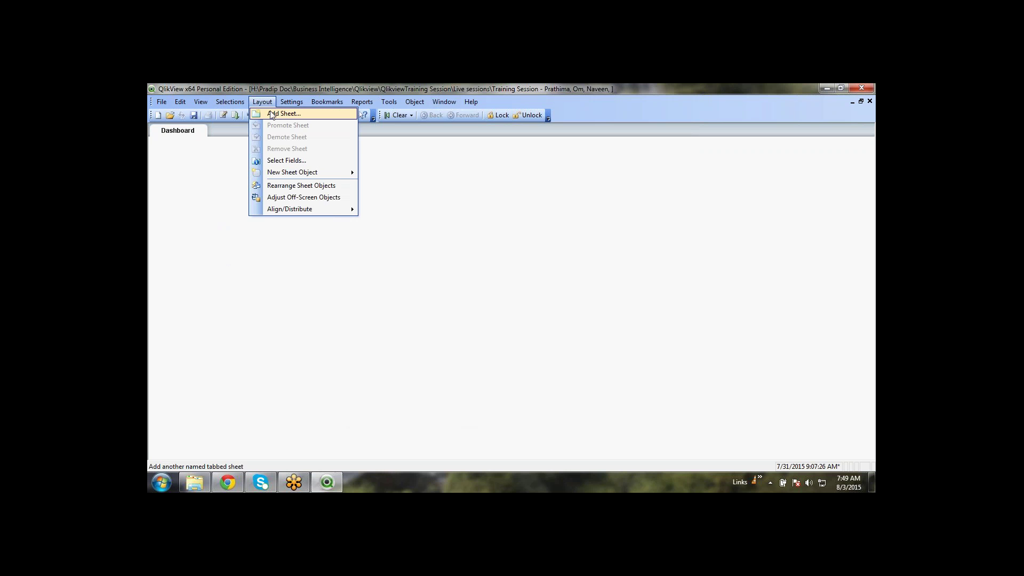
click(271, 115)
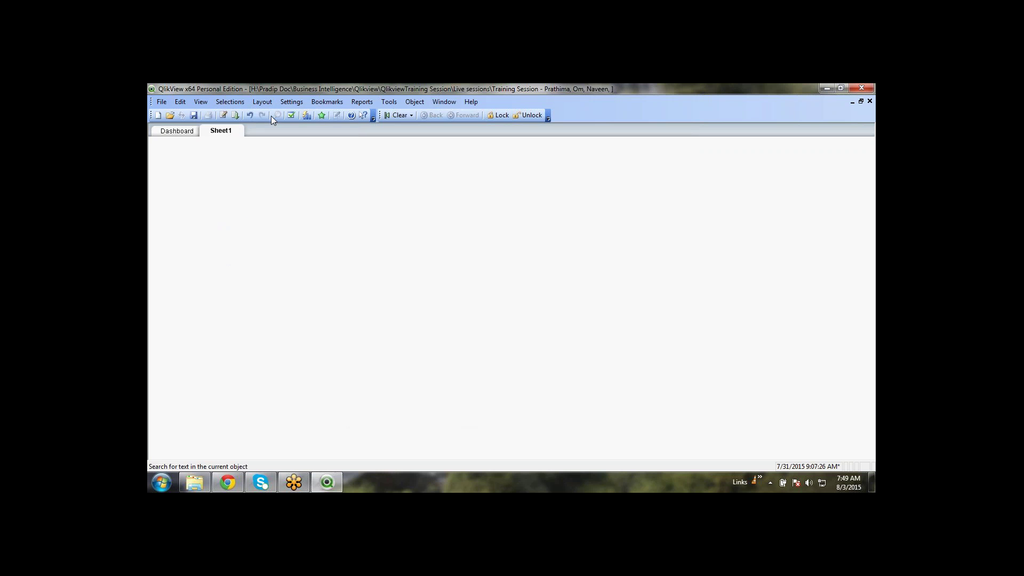
click(266, 101)
click(277, 114)
click(262, 101)
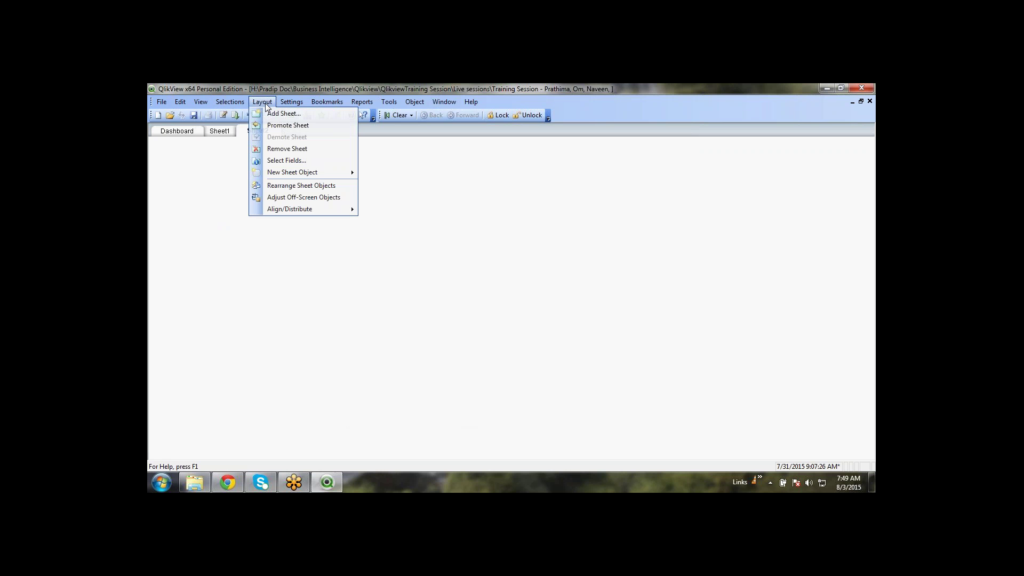
click(272, 114)
Look through the Dashboard, Sheet1, Sheet2 and Sheet3 sheets one by one to check their order and content
click(216, 133)
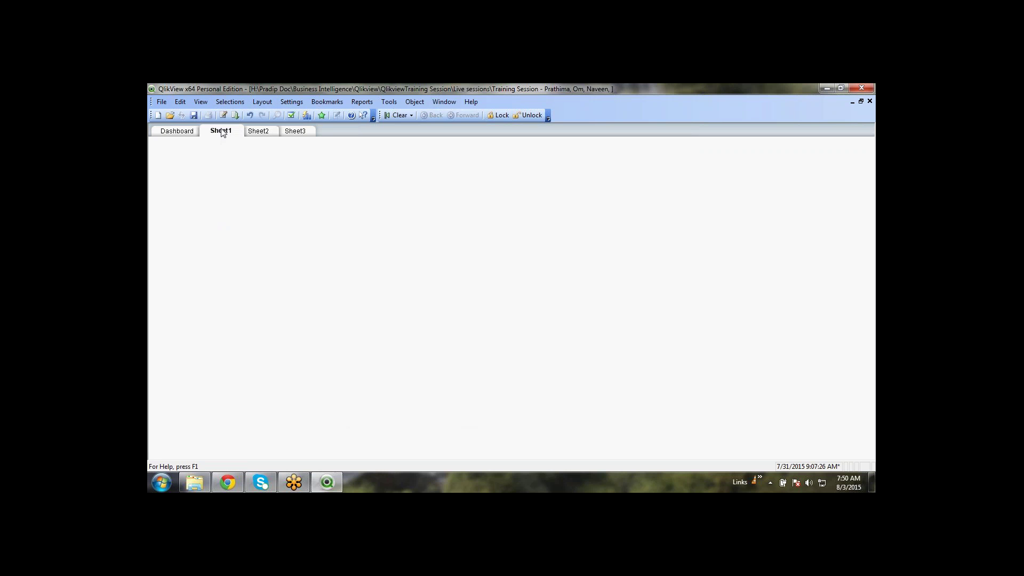
click(255, 134)
click(285, 135)
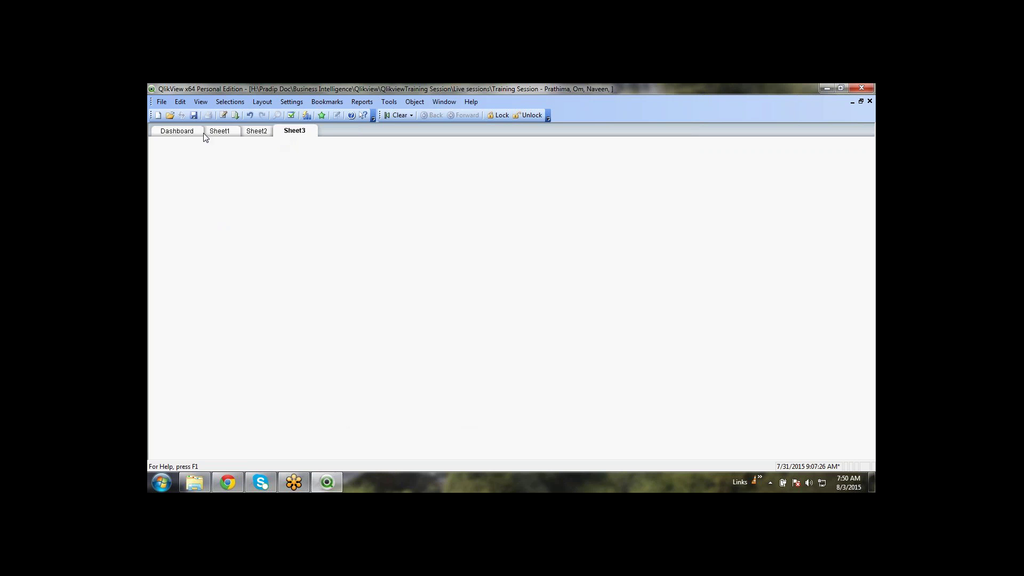
click(187, 134)
click(220, 135)
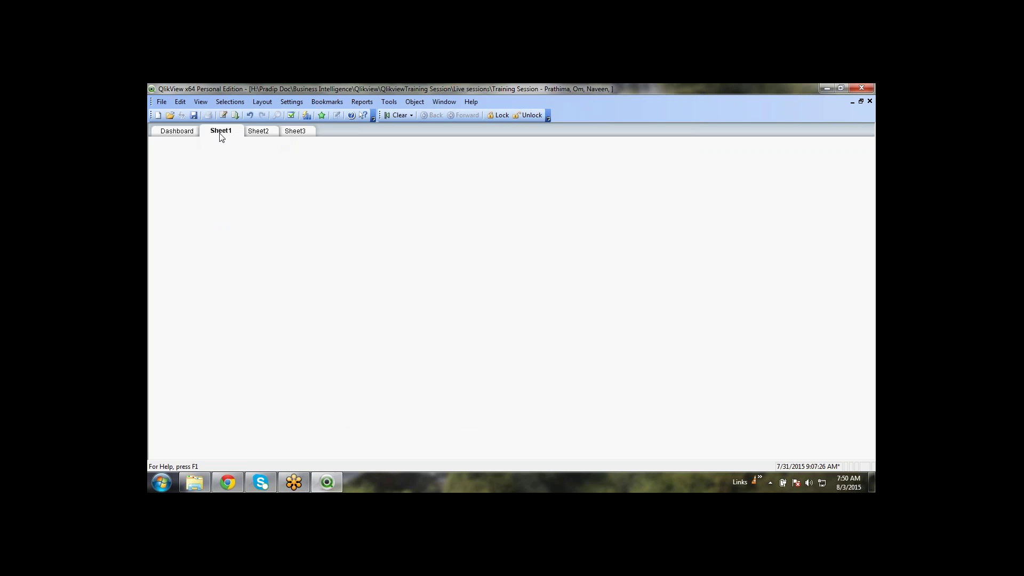
click(266, 134)
click(298, 135)
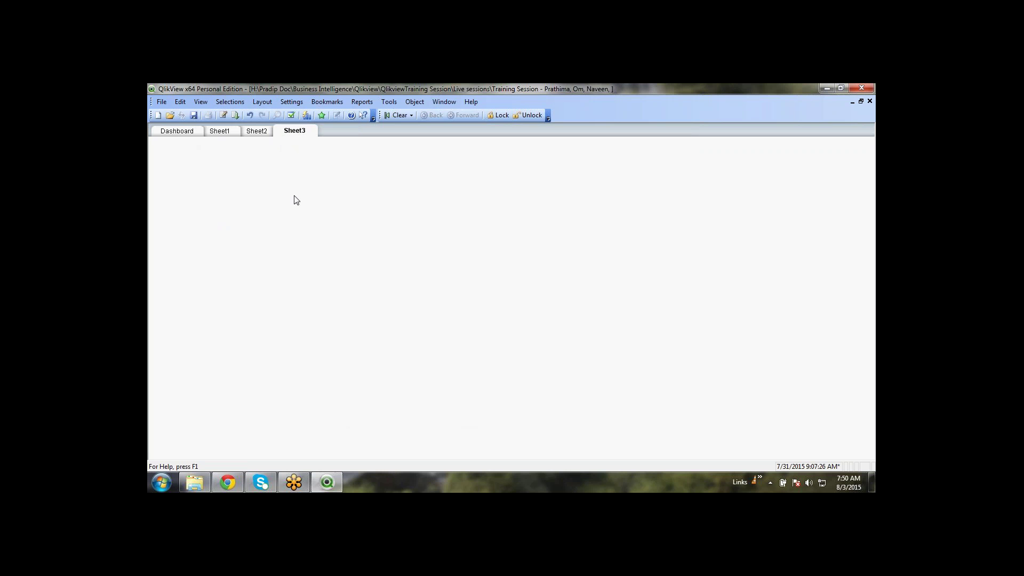
click(190, 136)
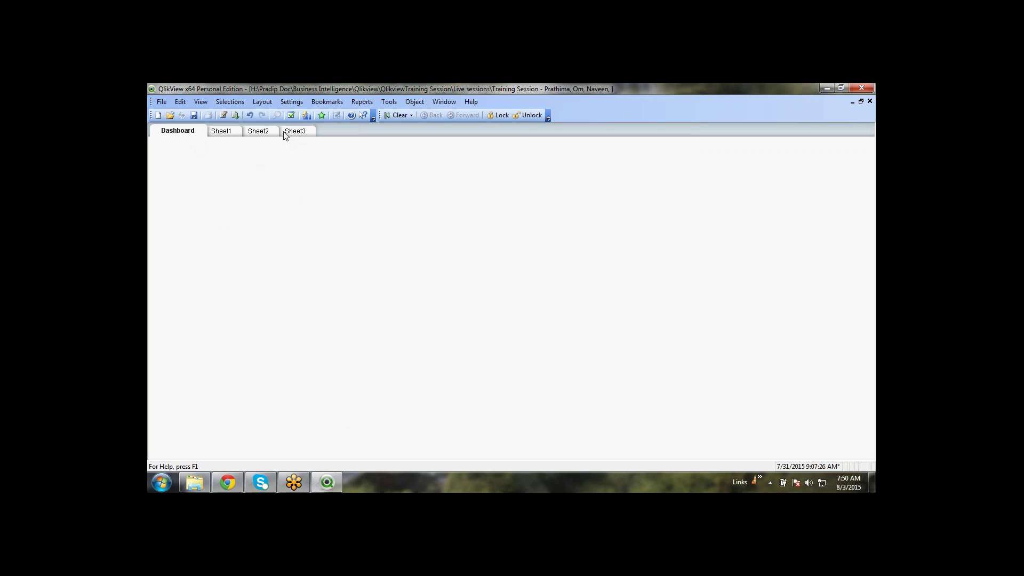
click(223, 133)
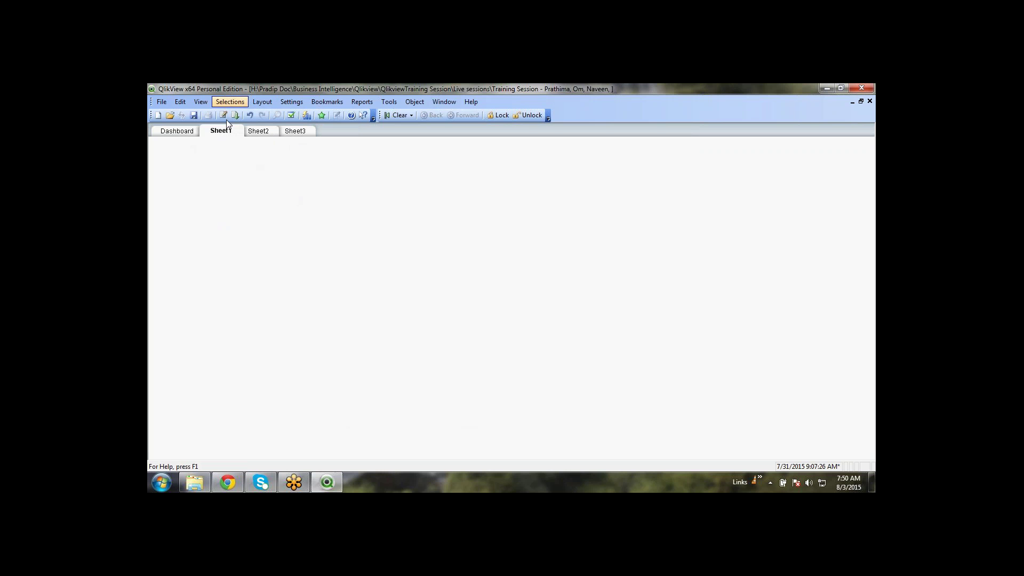
click(268, 132)
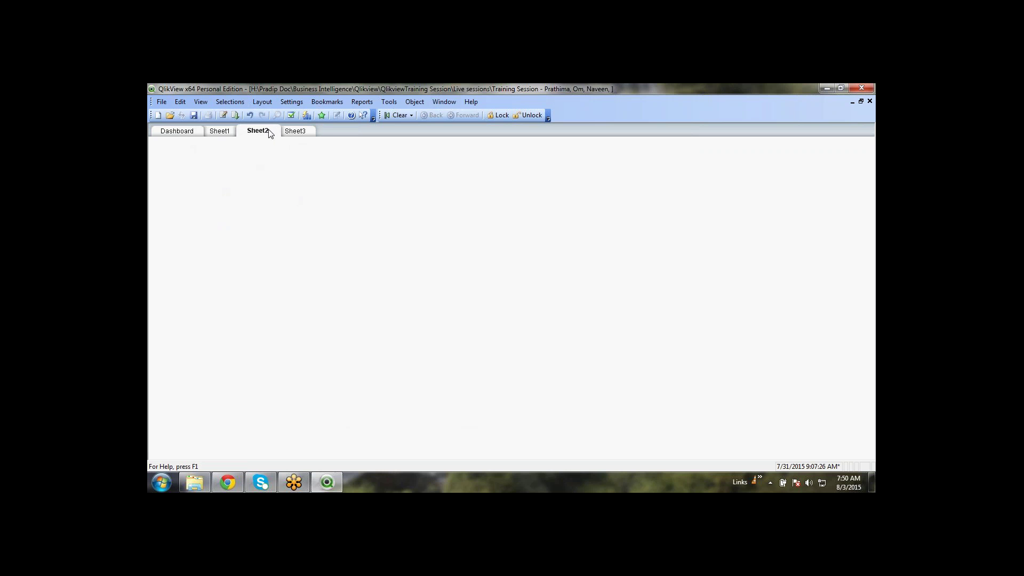
click(295, 134)
click(218, 133)
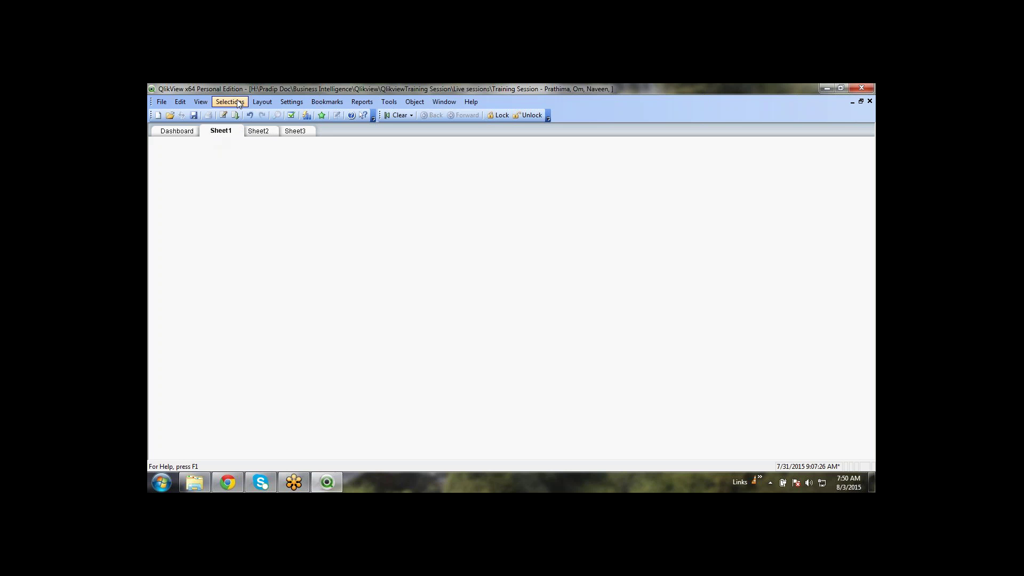
click(305, 133)
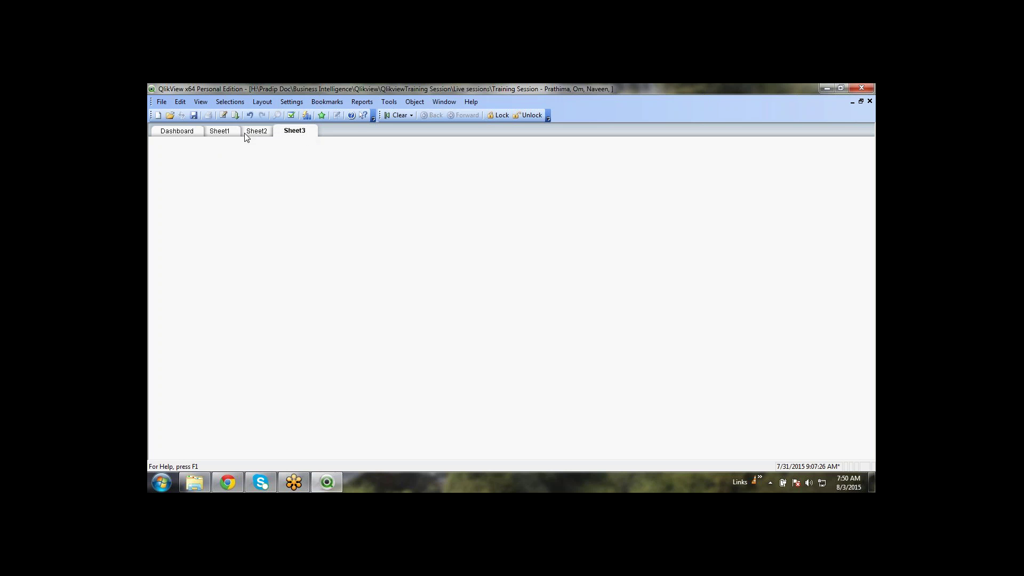
Promote Sheet3 by two positions so that it directly follows the Dashboard sheet
click(254, 104)
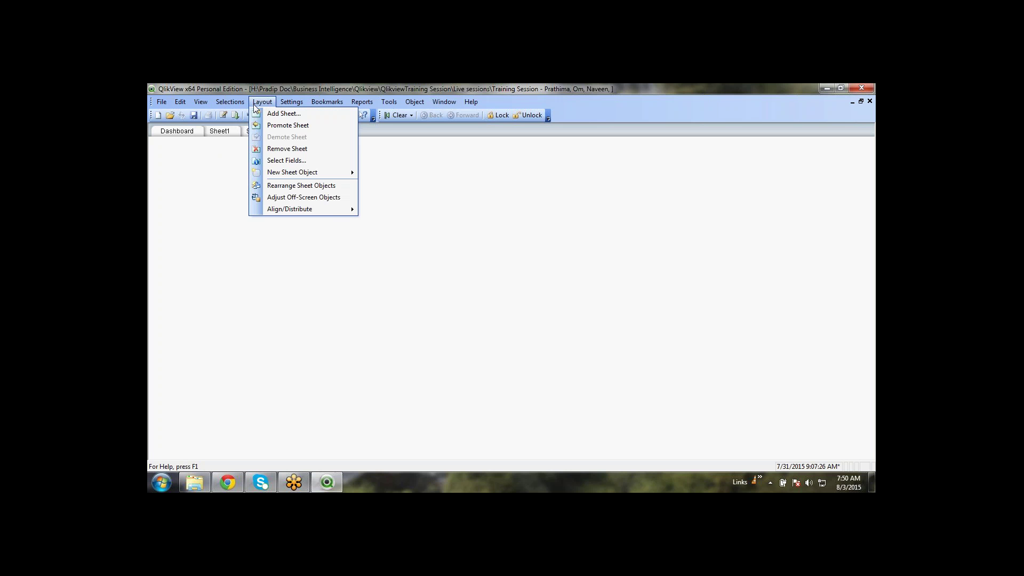
click(279, 124)
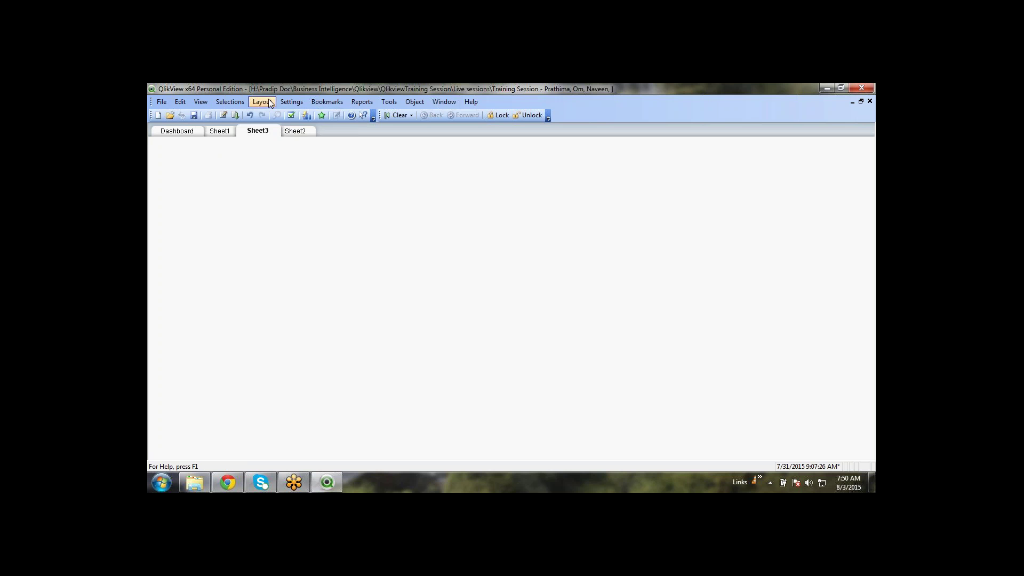
click(262, 102)
click(278, 124)
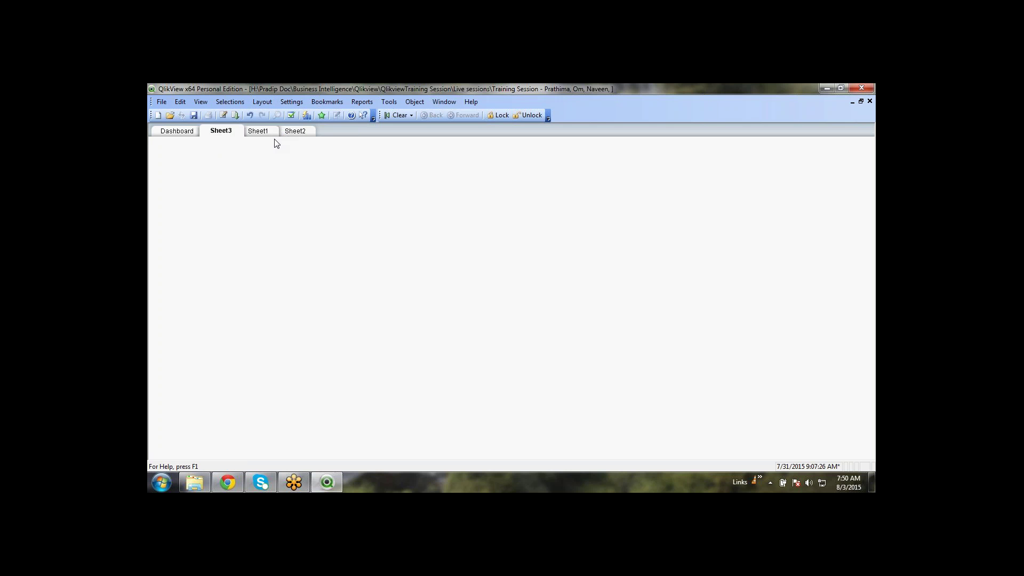
Demote Sheet3 by two positions to place it last, after Sheet2
click(262, 101)
click(282, 138)
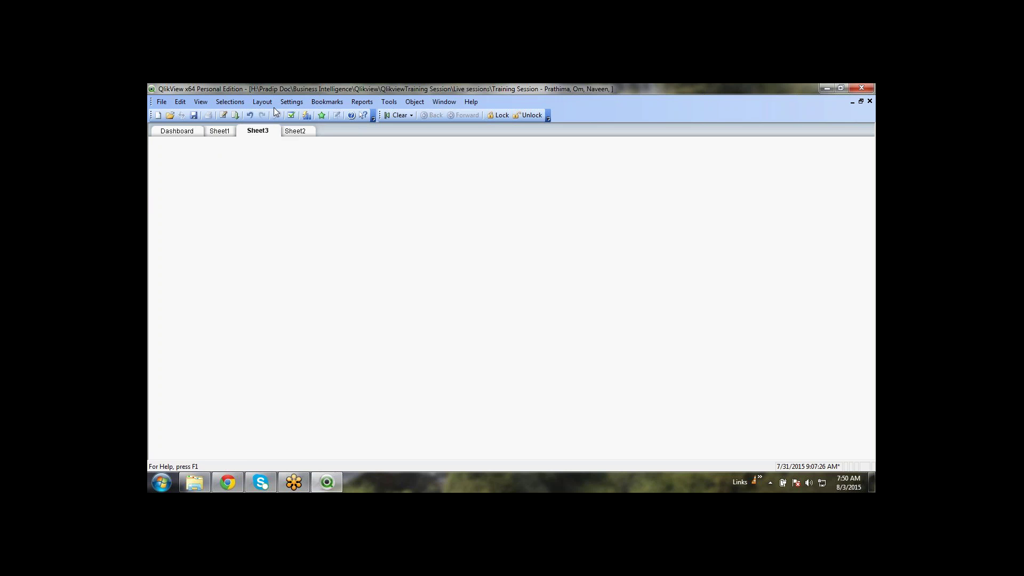
click(267, 101)
click(284, 138)
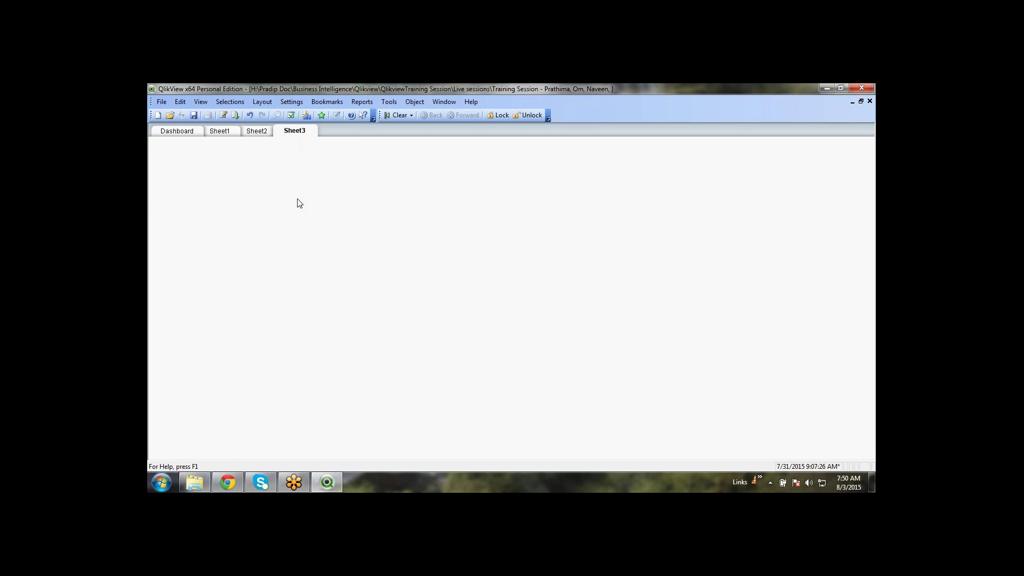
Remove Sheet3 and Sheet2 from the document, accepting the removal of each sheet
click(267, 102)
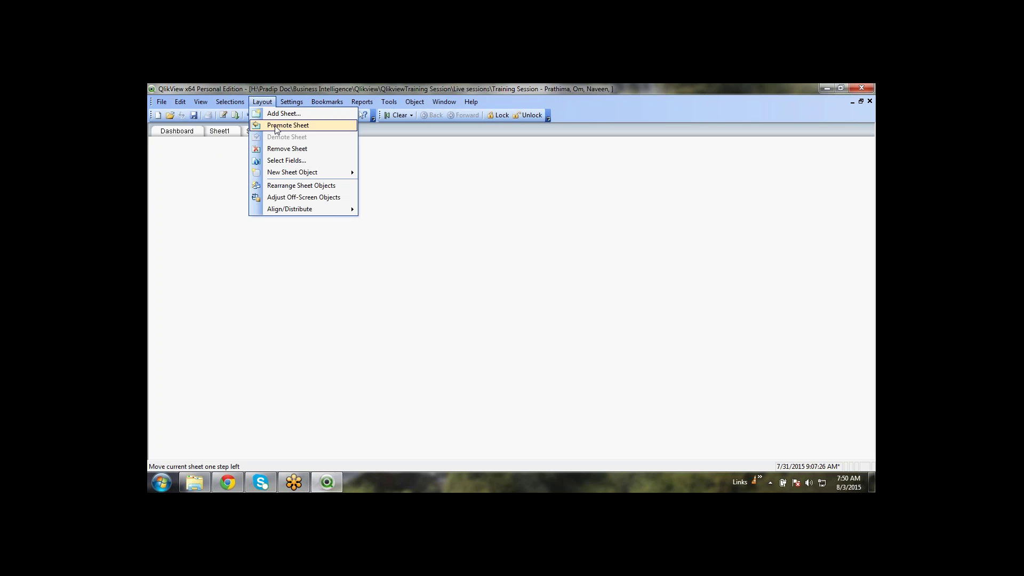
click(282, 149)
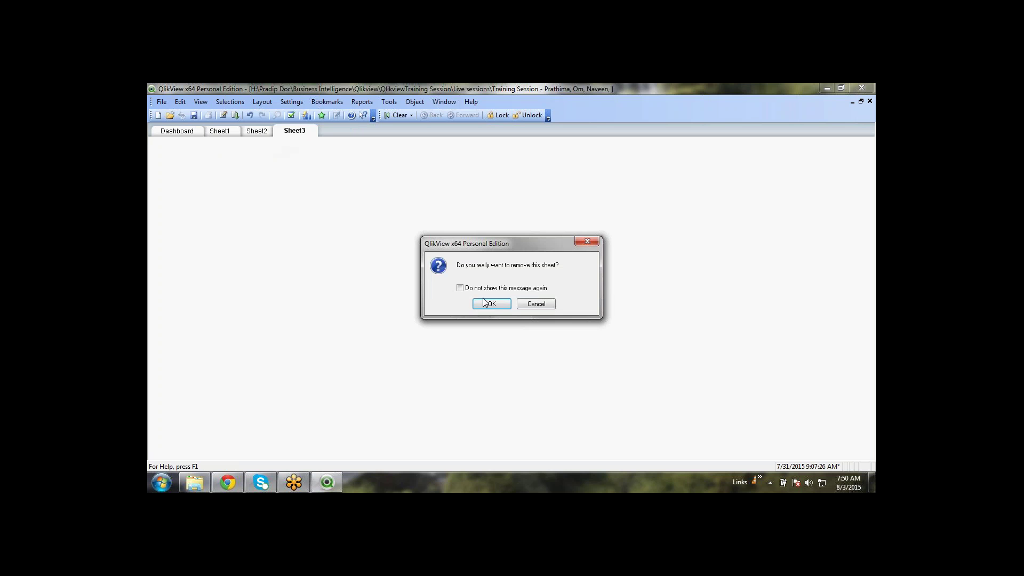
click(492, 304)
click(262, 102)
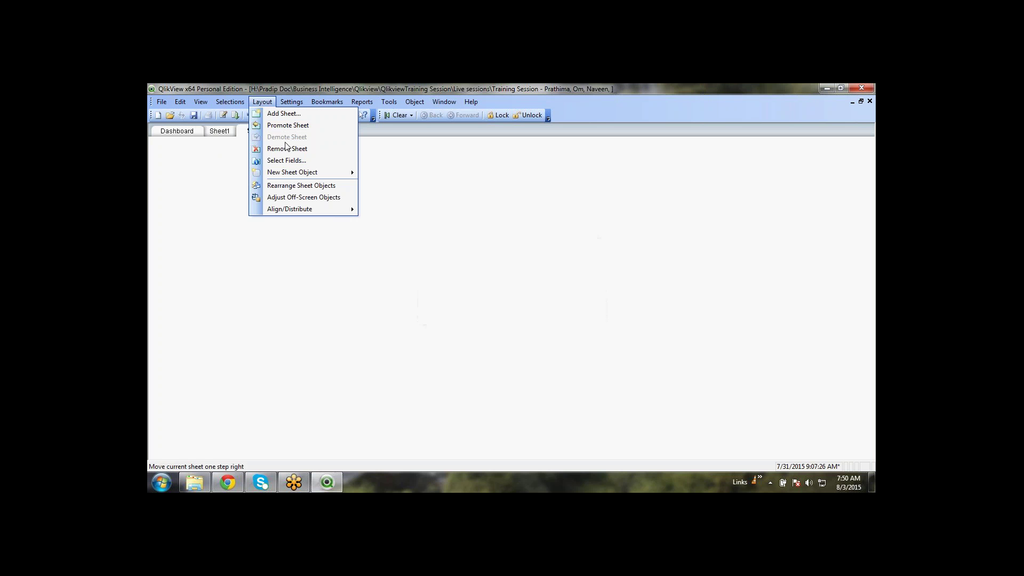
click(287, 149)
click(496, 305)
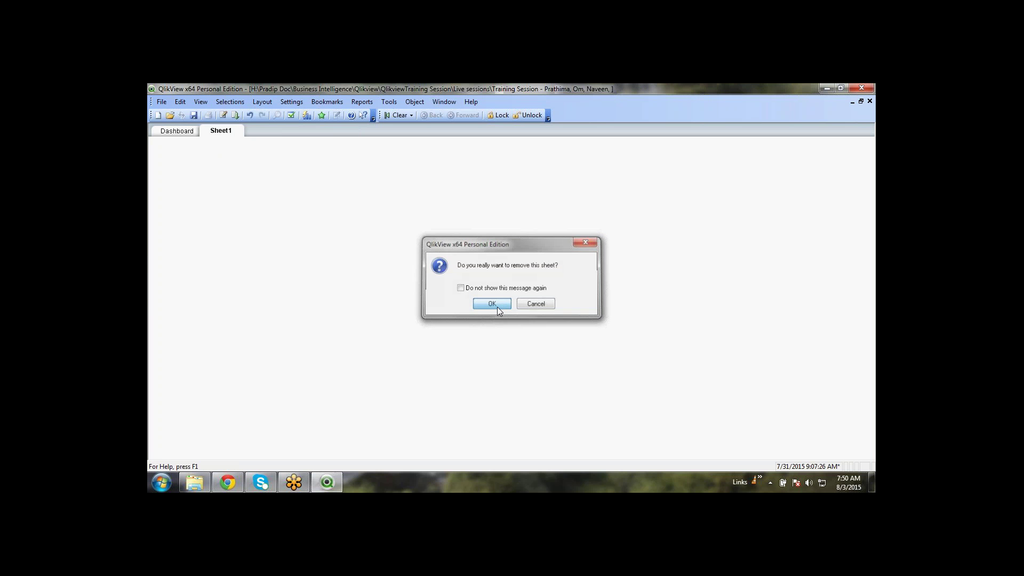
Set the title of Sheet1 to "Anakysis 1" in its sheet properties
right_click(344, 183)
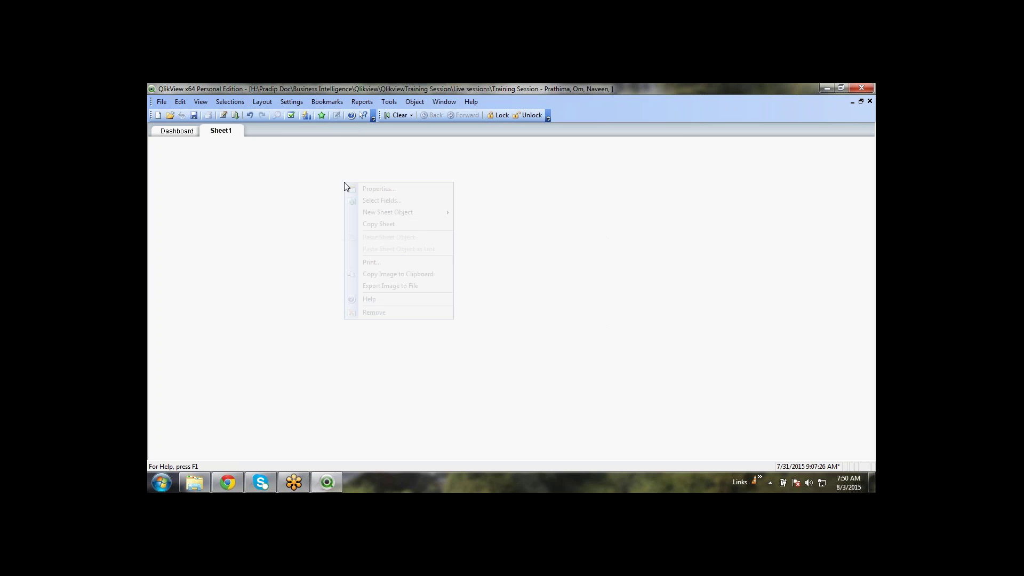
click(356, 189)
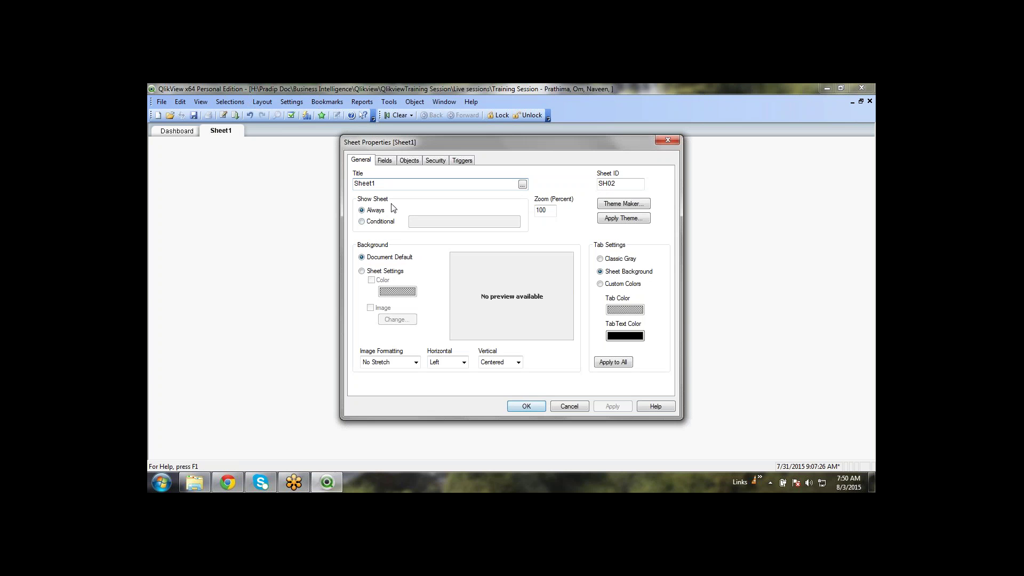
double_click(392, 186)
text(A)
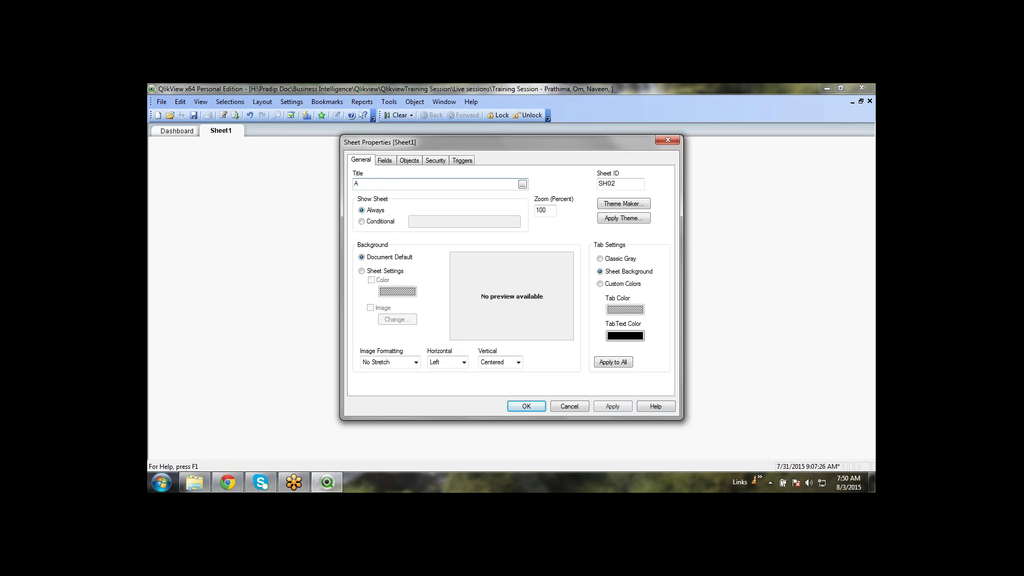
text(nakysis 1)
click(513, 408)
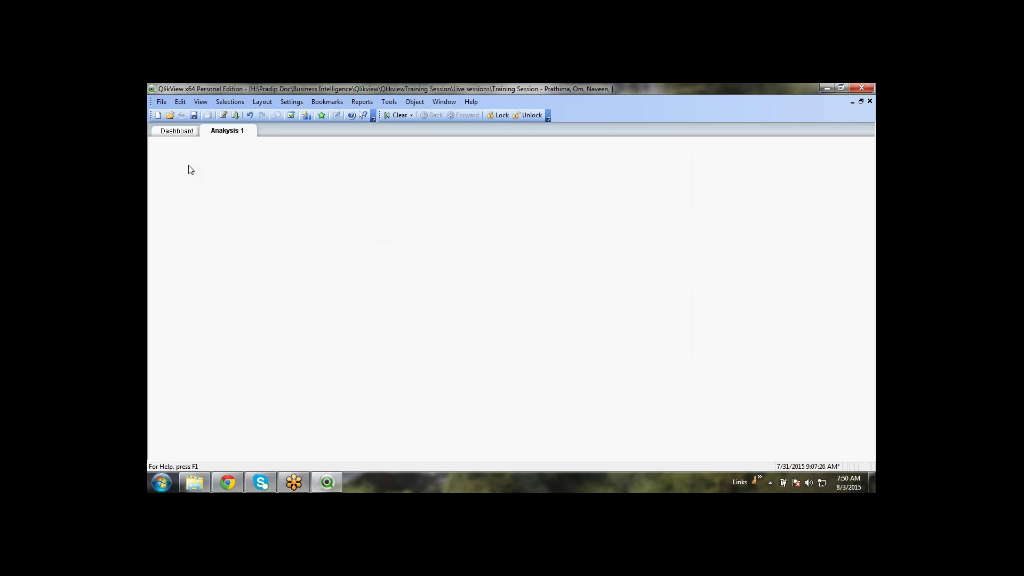
Correct the misspelled title of the second sheet to "Analysis 1" in its sheet properties
right_click(247, 191)
click(269, 194)
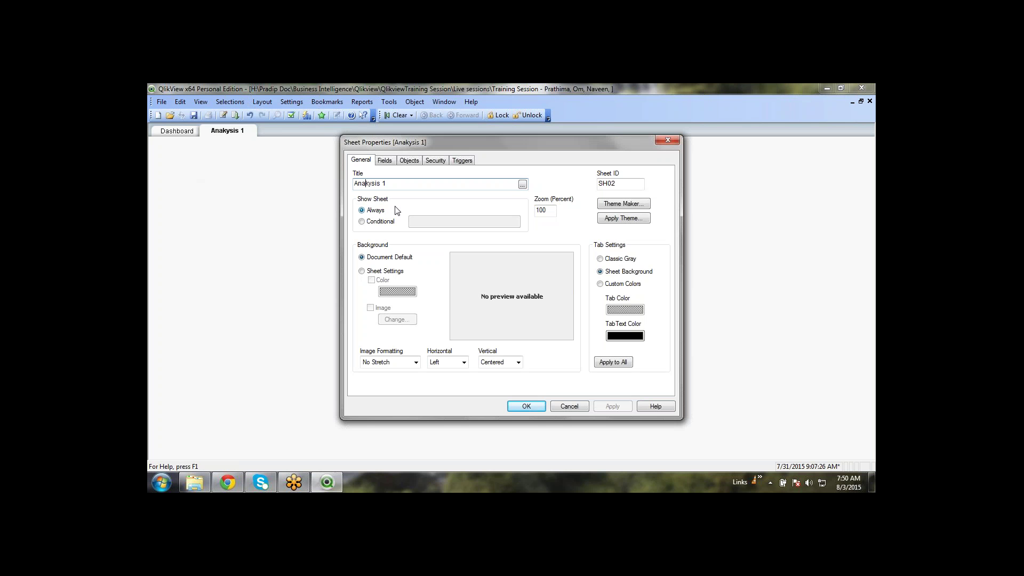
key(Delete)
text(l)
click(526, 406)
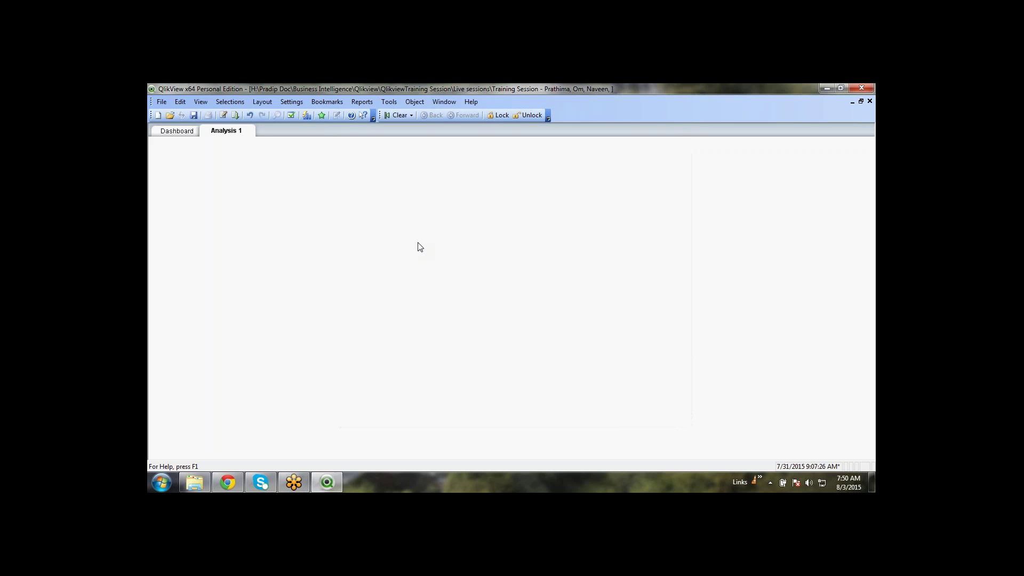
In the Dashboard sheet's properties, switch the background from the document default to sheet settings and enable its color
click(188, 135)
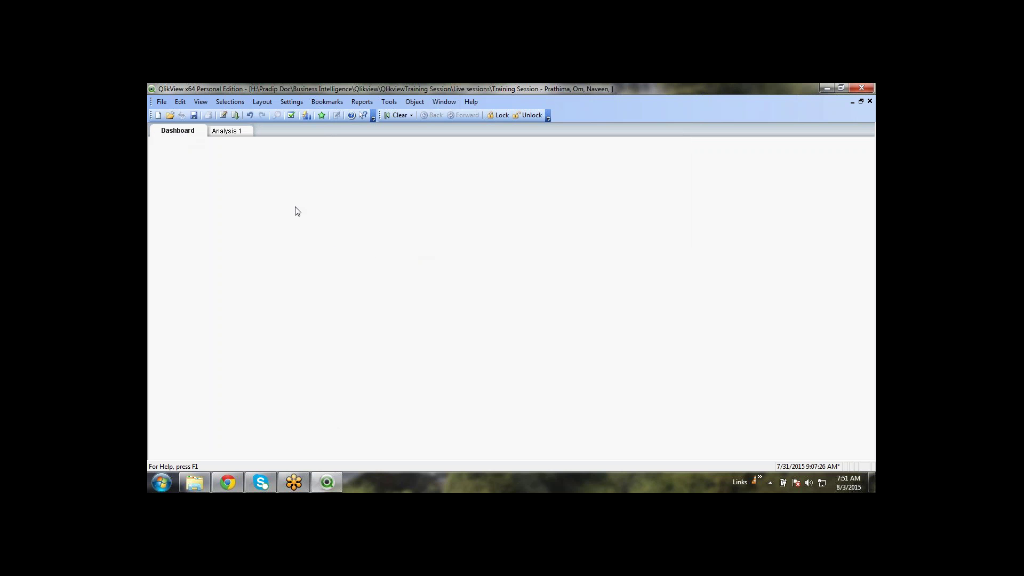
right_click(349, 219)
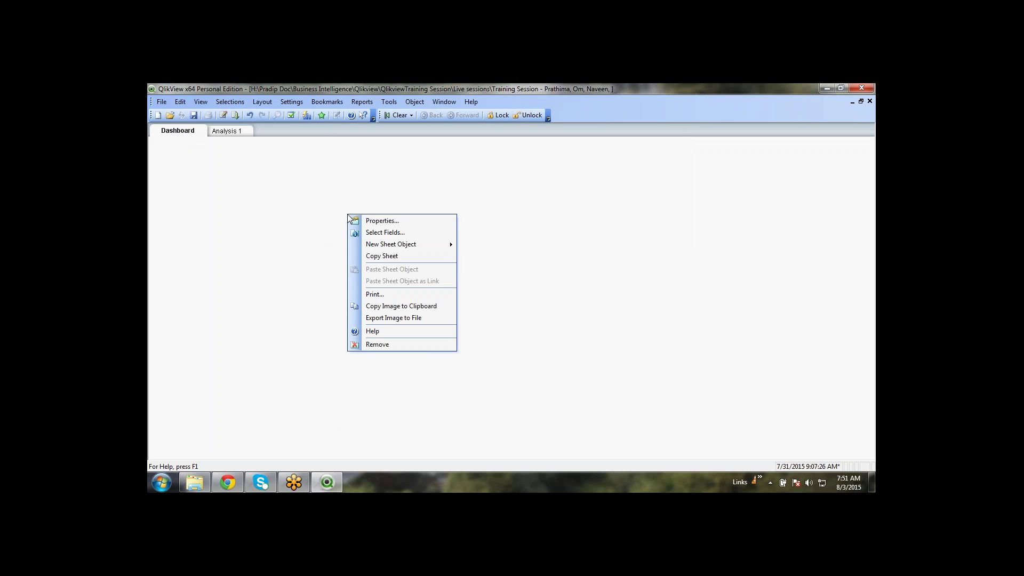
click(406, 221)
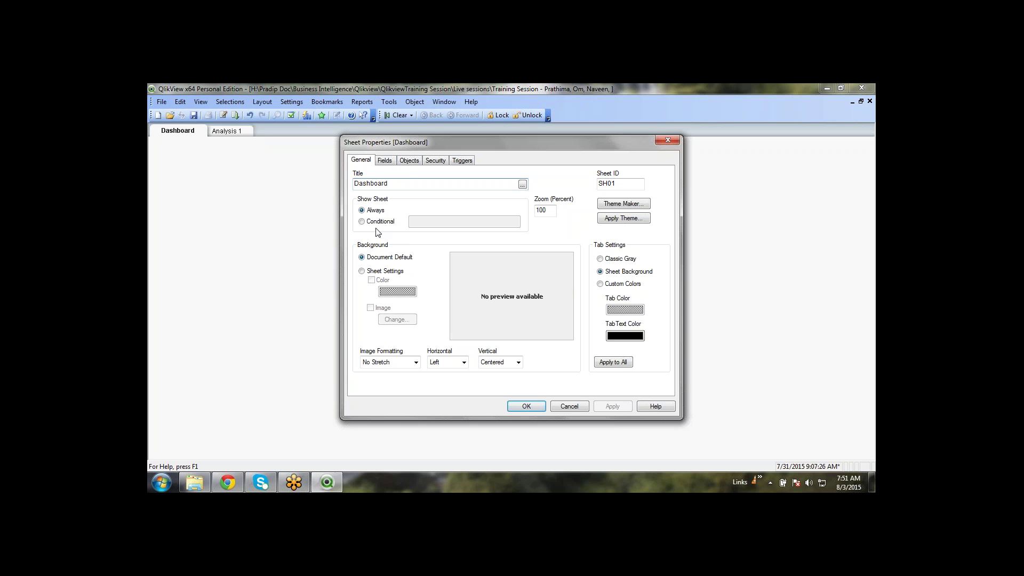
click(362, 273)
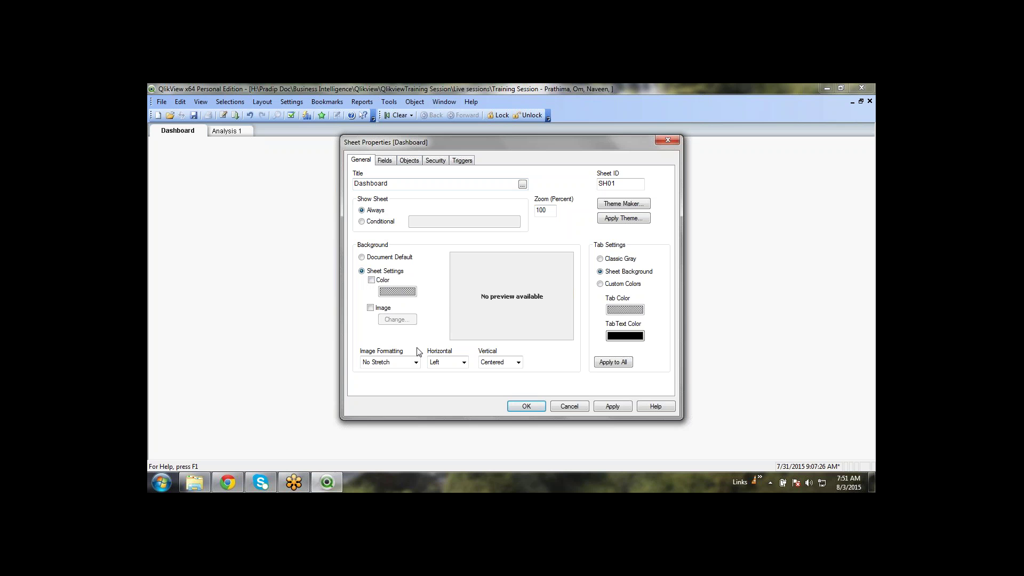
click(362, 258)
click(362, 271)
click(372, 281)
Set the Dashboard background's fixed base color to a light violet with red 205, green 155 and blue 255
click(401, 297)
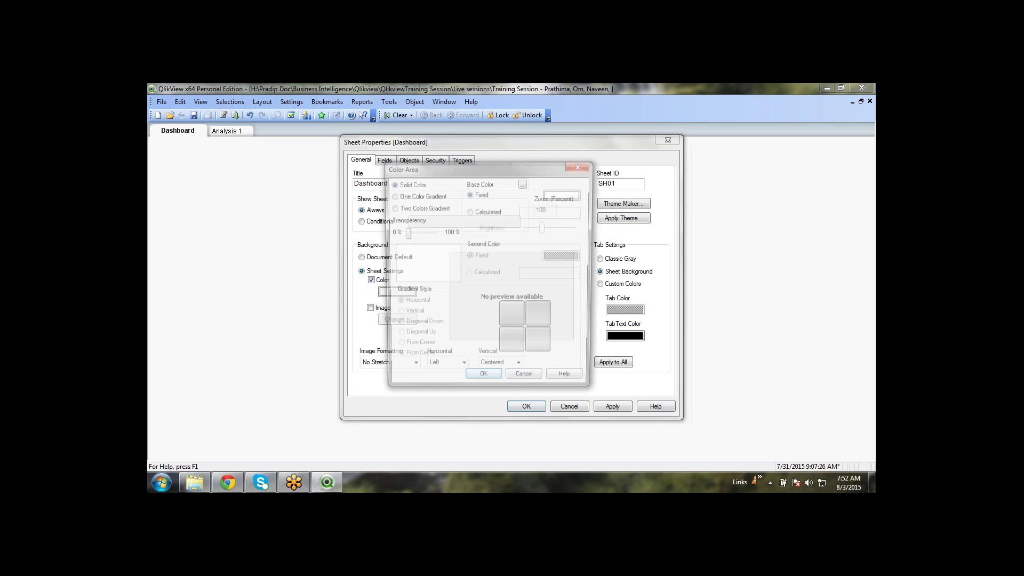
click(575, 195)
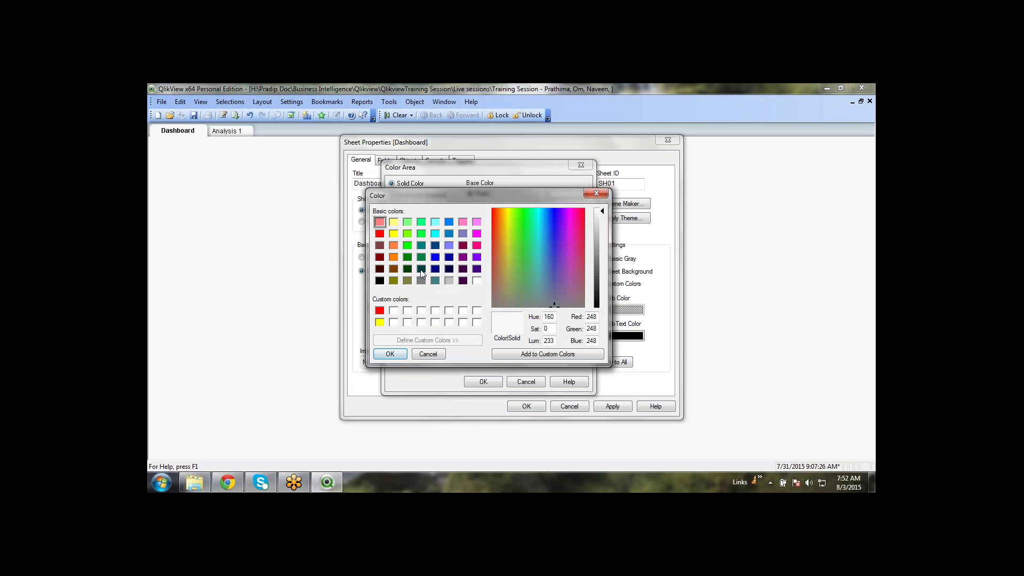
click(477, 257)
click(601, 229)
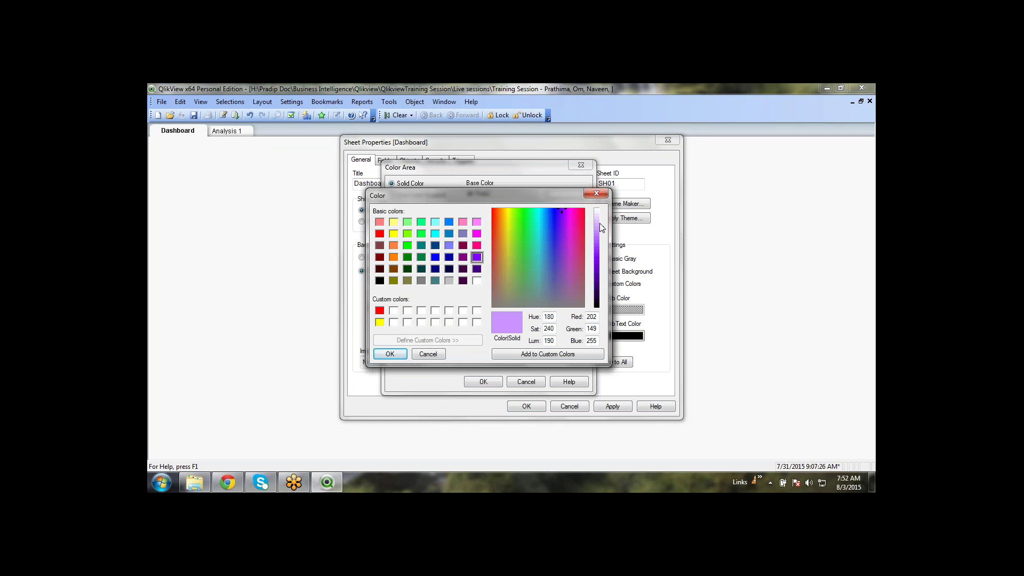
click(600, 228)
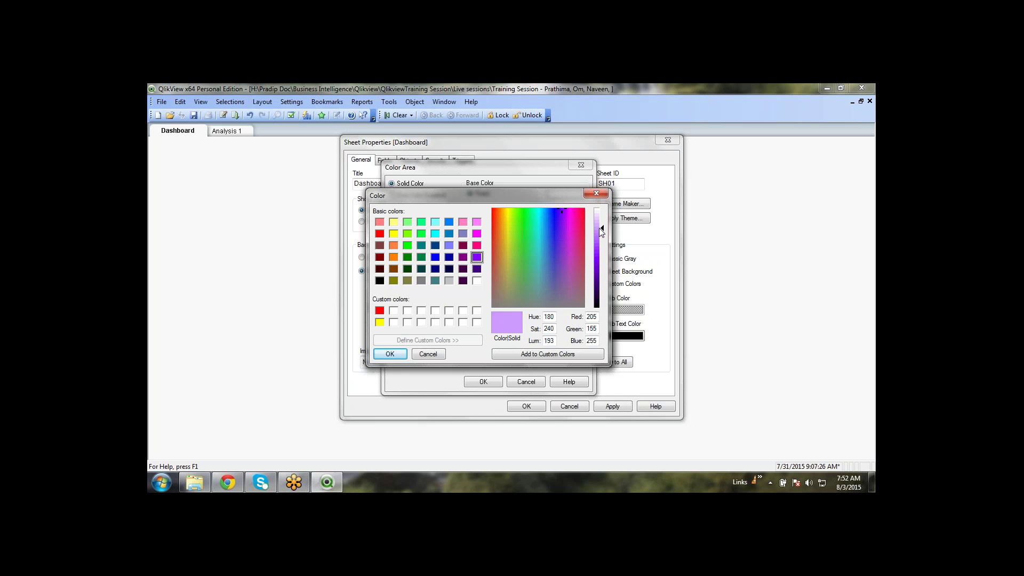
click(385, 354)
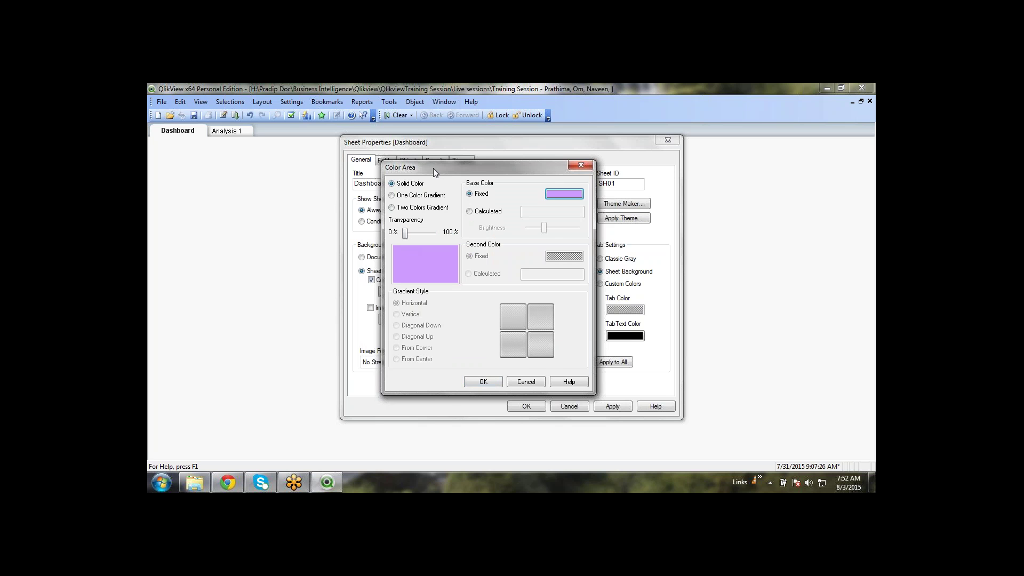
Make the background fill a two colors gradient with white as the fixed second color
drag(434, 166, 508, 172)
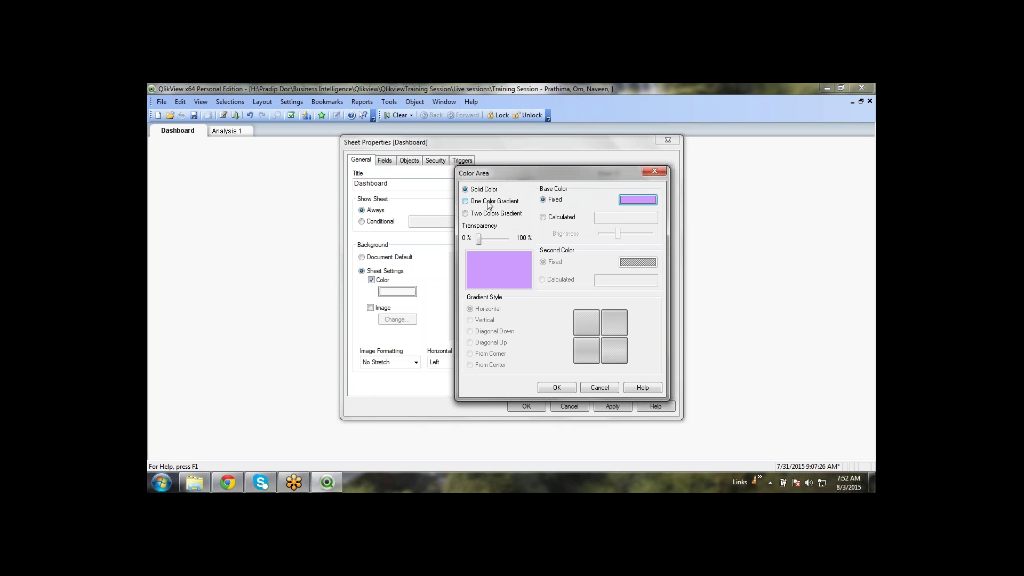
click(471, 205)
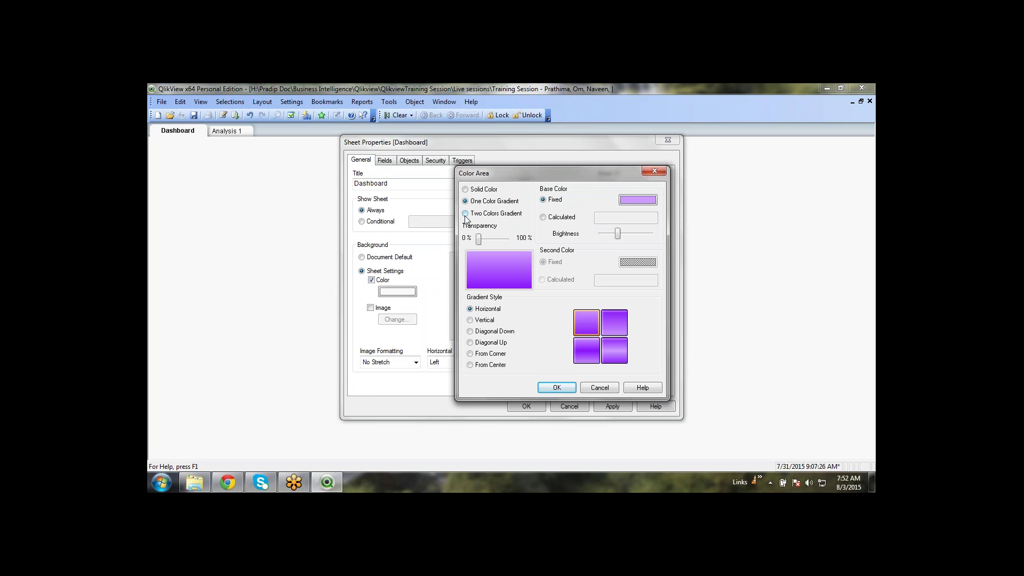
click(466, 214)
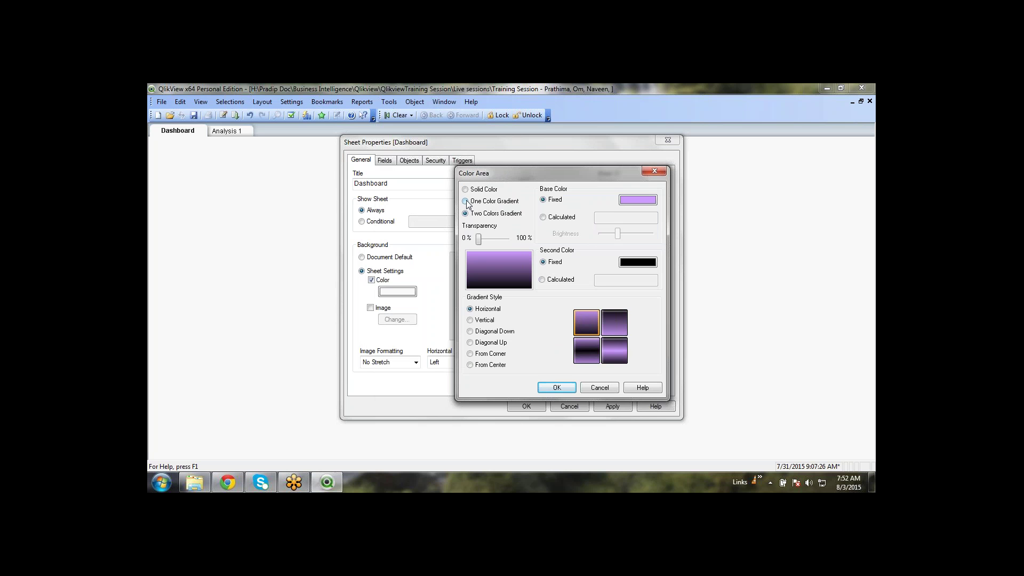
click(466, 202)
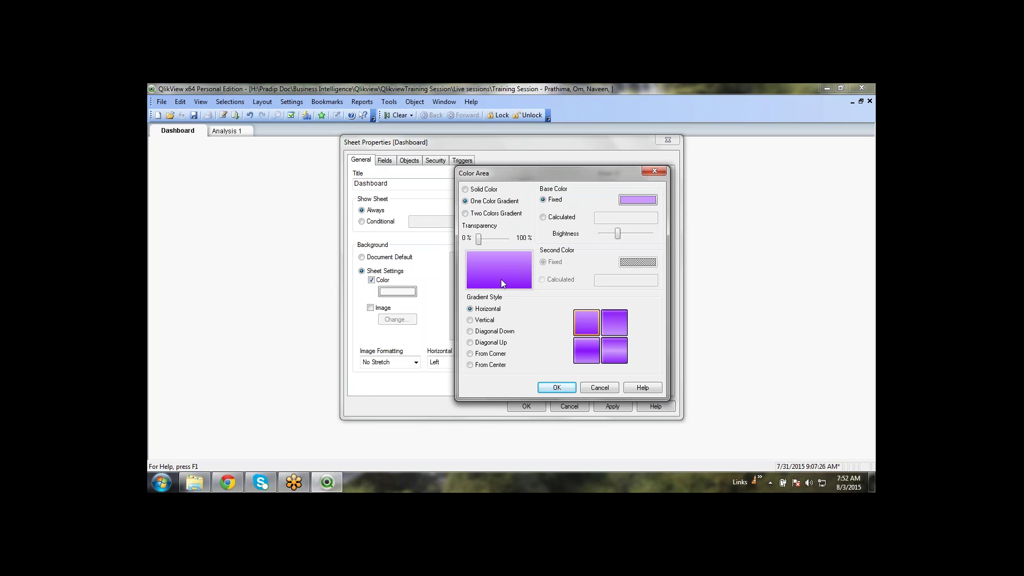
click(466, 213)
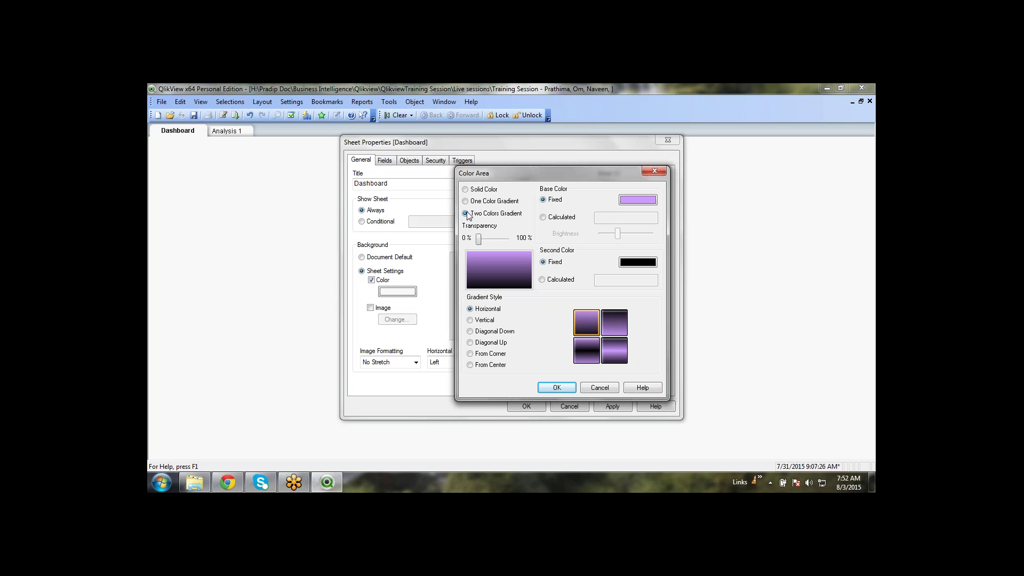
click(652, 265)
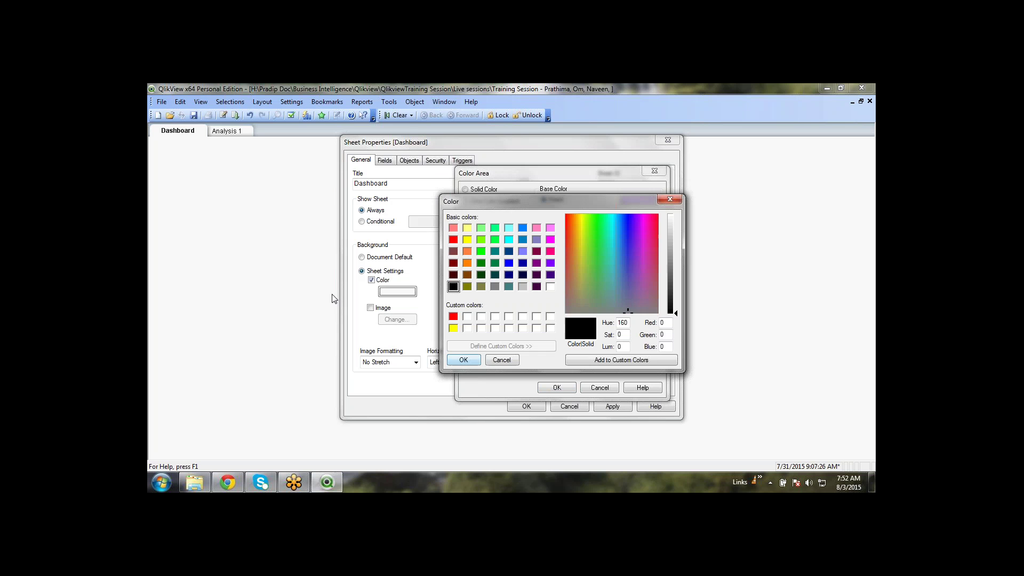
click(467, 317)
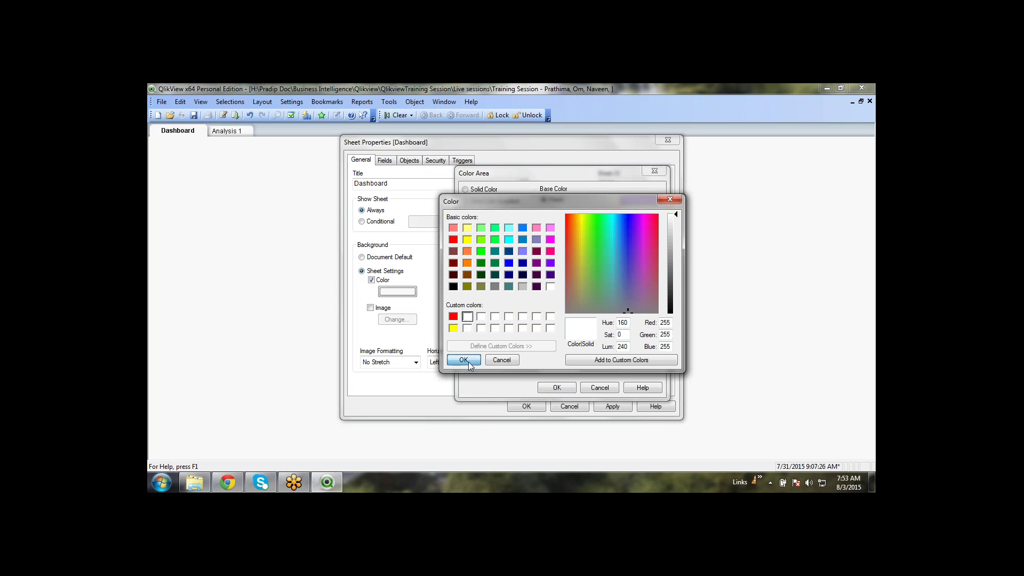
click(464, 359)
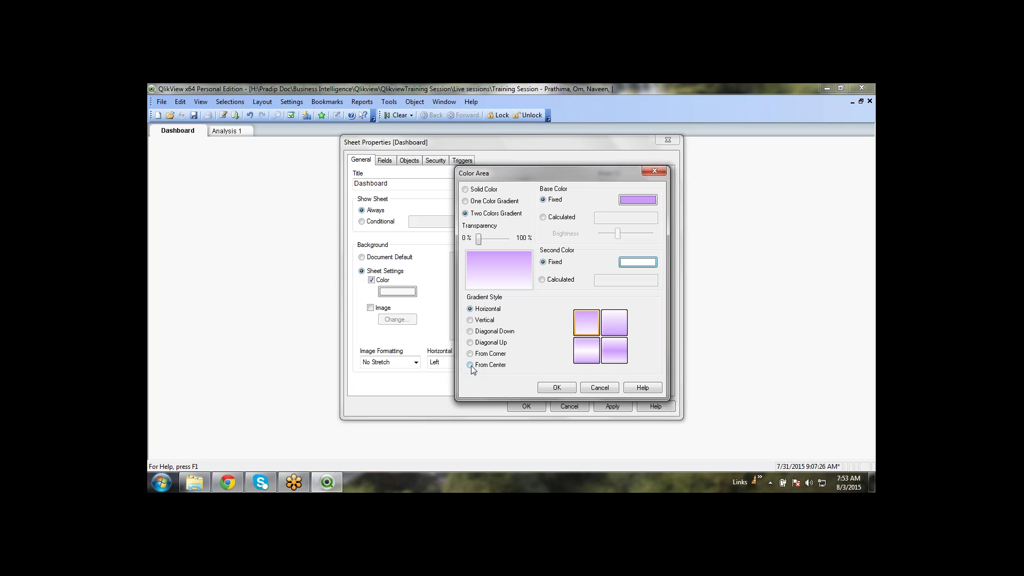
Try the horizontal gradient's variants and choose the one running from white at the top to violet at the bottom
click(611, 325)
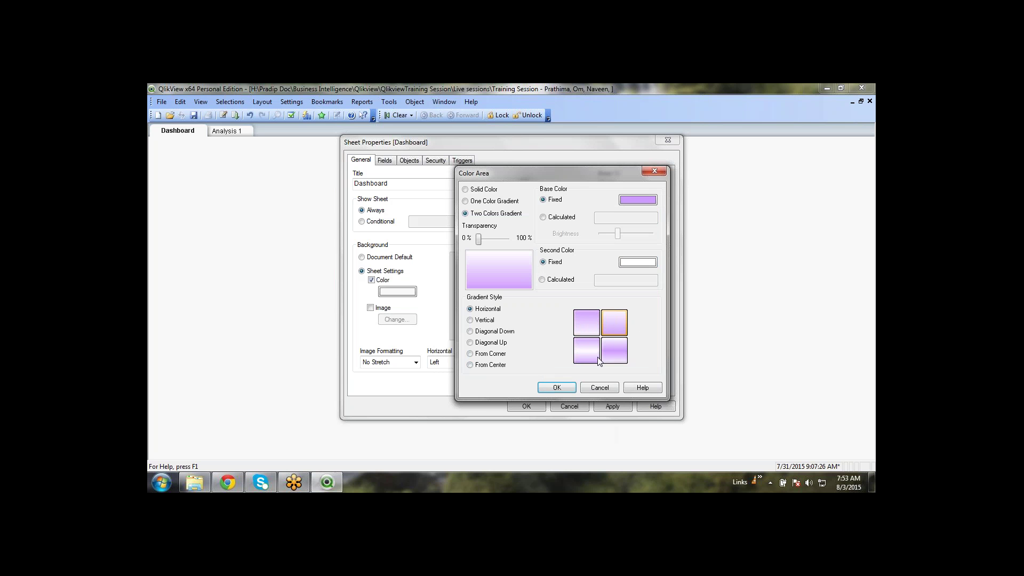
click(587, 355)
click(611, 348)
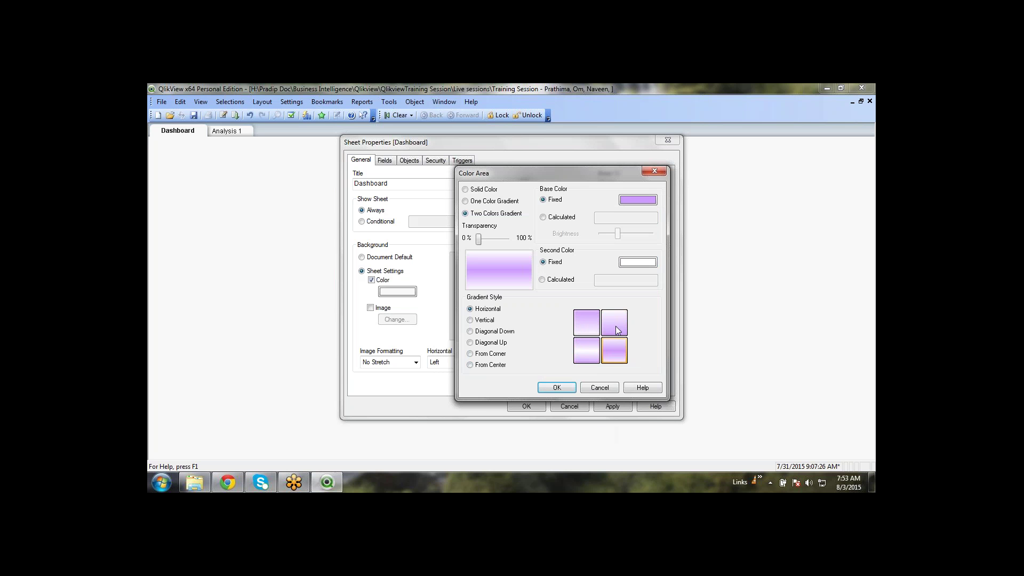
click(615, 319)
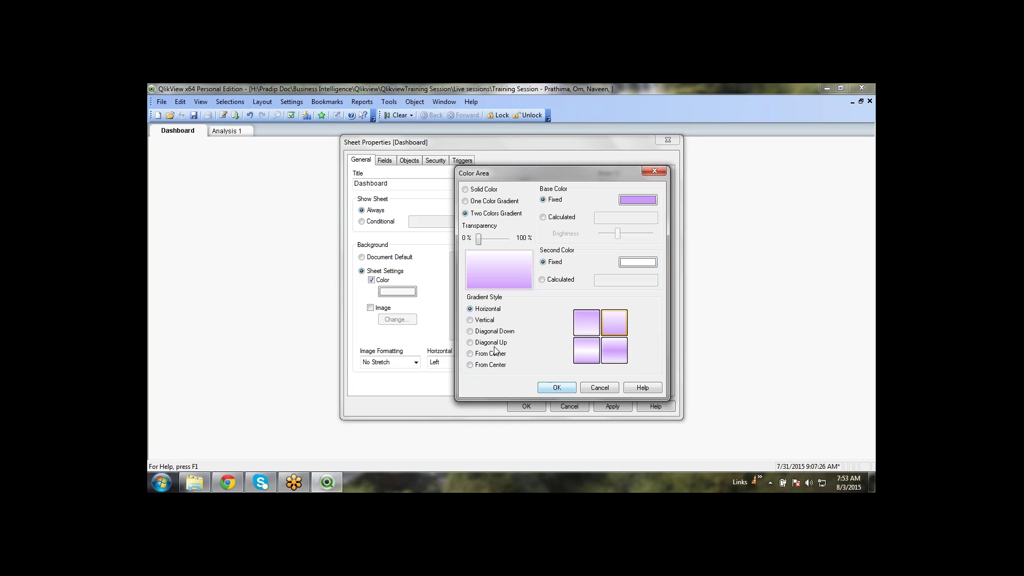
Try the other gradient styles, choose Diagonal Up for the background and accept the color area settings
click(482, 320)
click(470, 342)
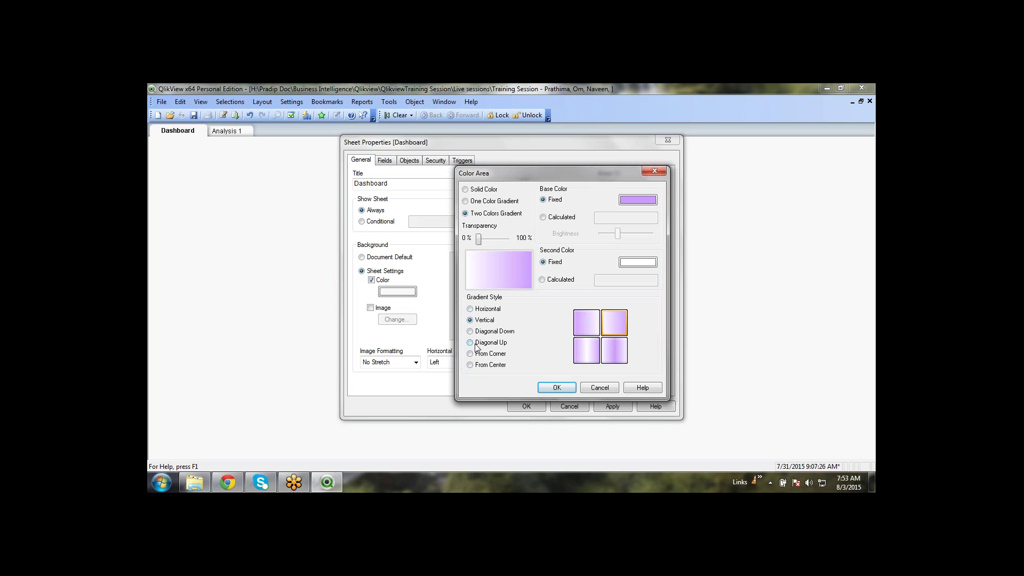
click(471, 353)
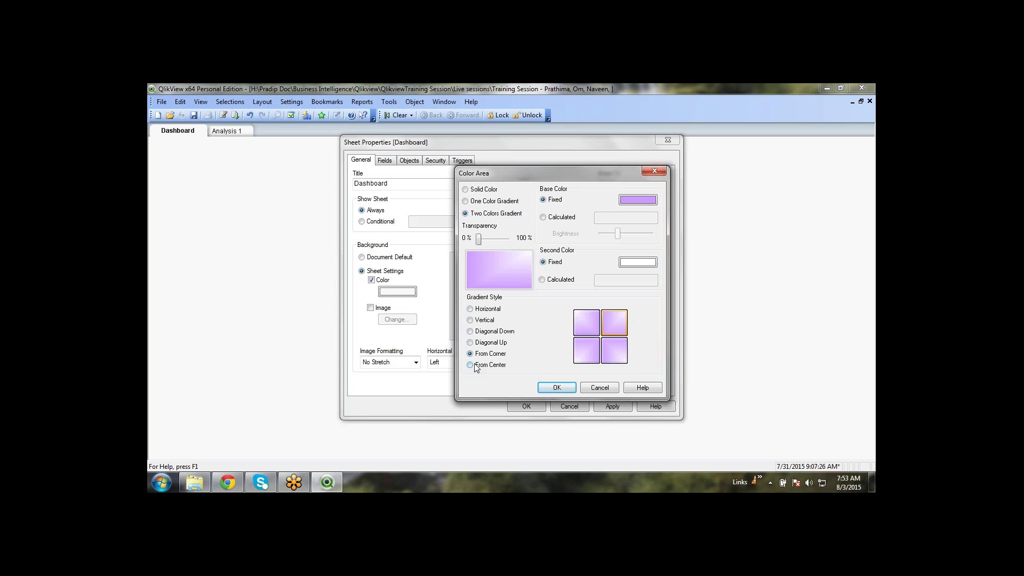
click(473, 368)
click(474, 353)
click(476, 343)
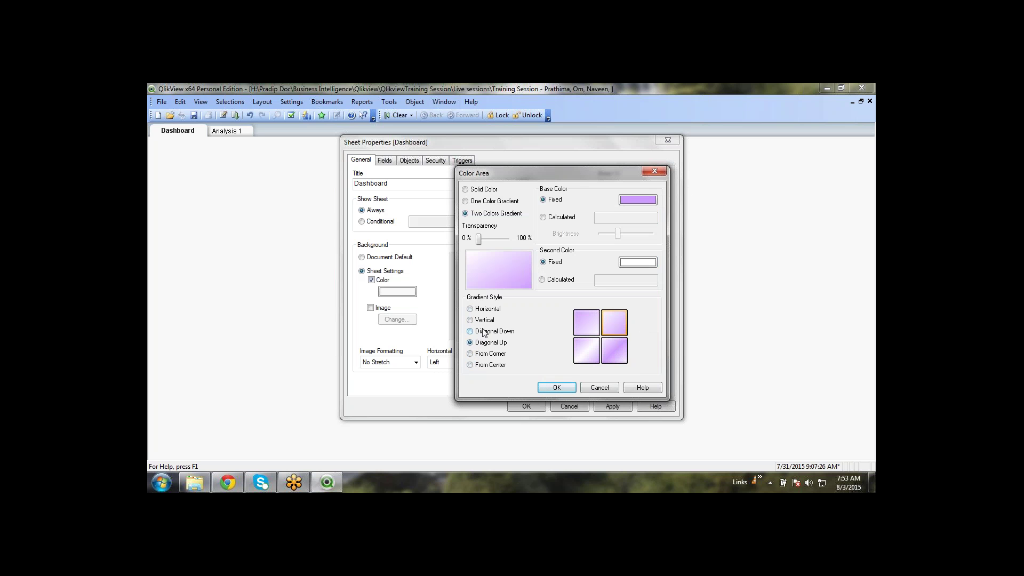
click(554, 389)
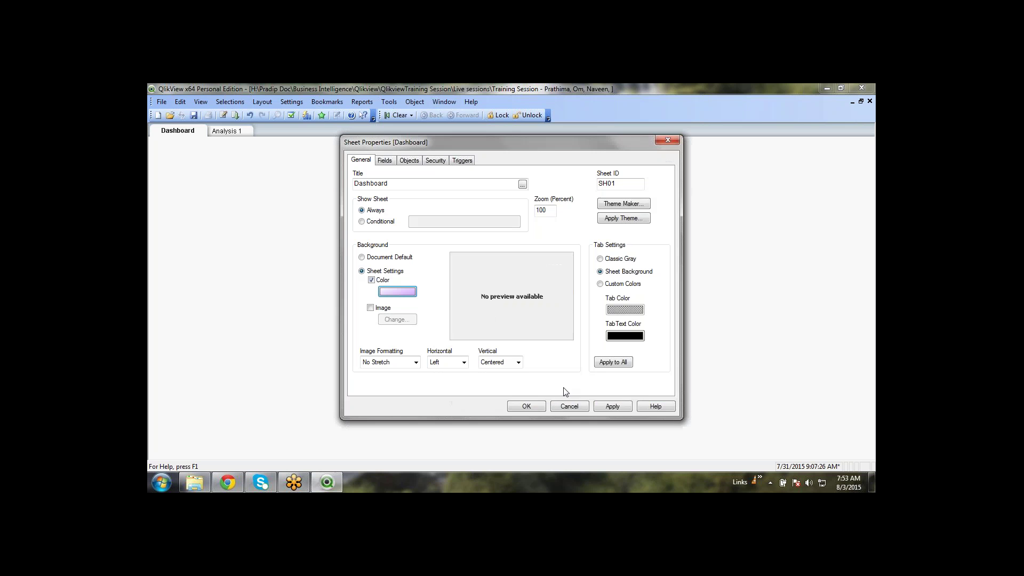
Apply the gradient background to Dashboard and its tab settings to all sheets, and compare the Dashboard and Analysis 1 sheets
click(630, 406)
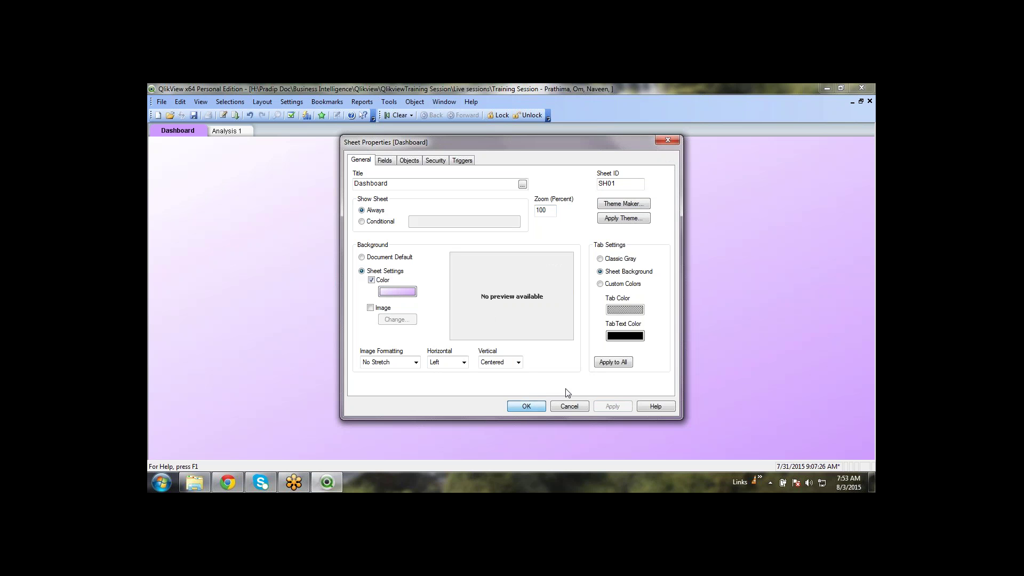
click(627, 362)
click(526, 406)
click(244, 133)
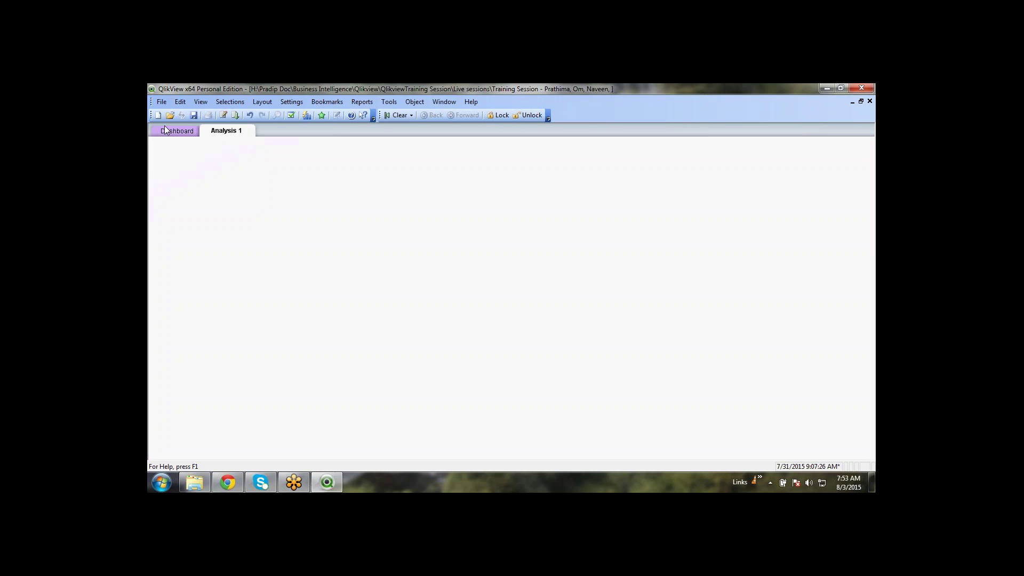
click(177, 132)
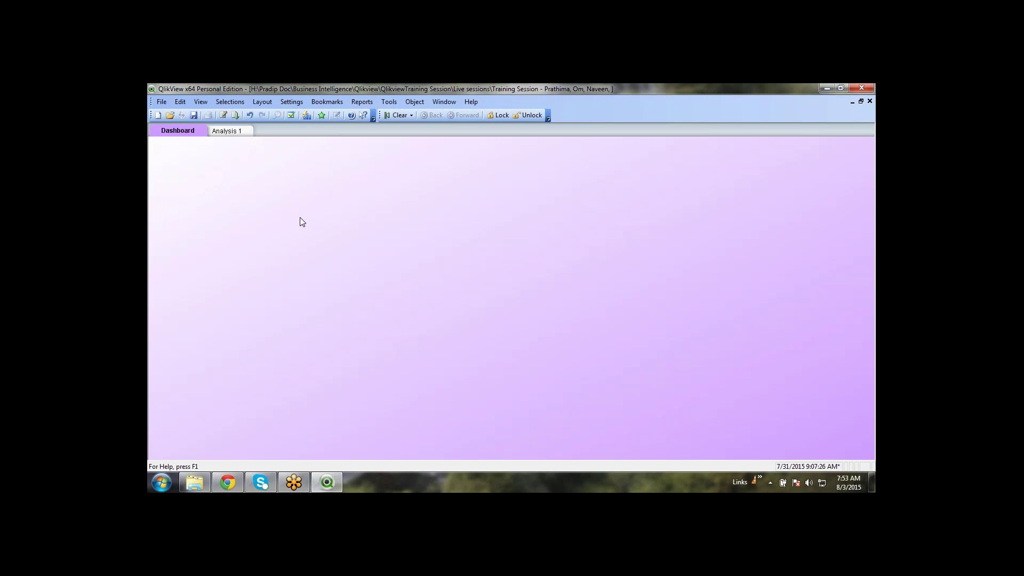
click(235, 134)
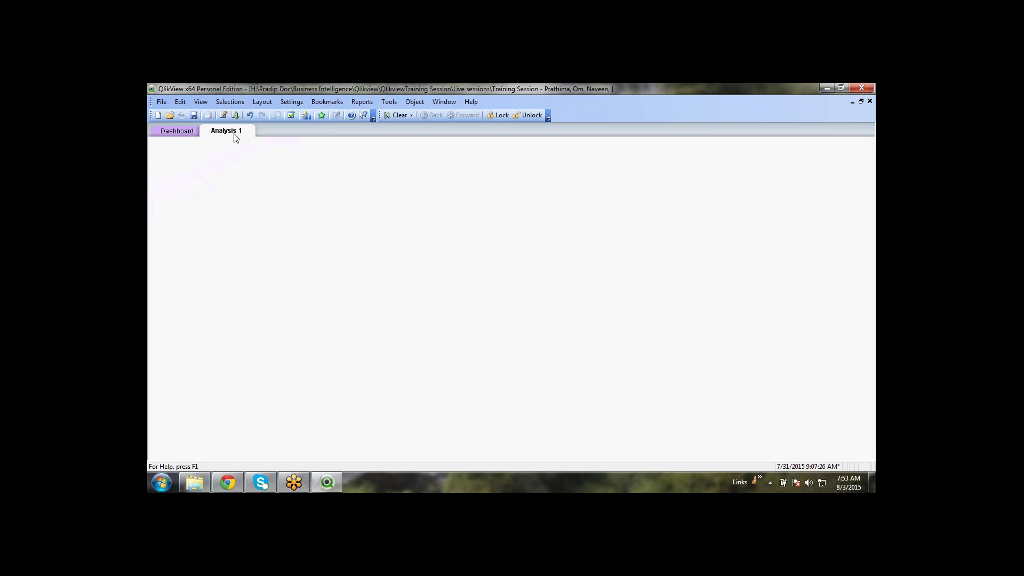
click(178, 131)
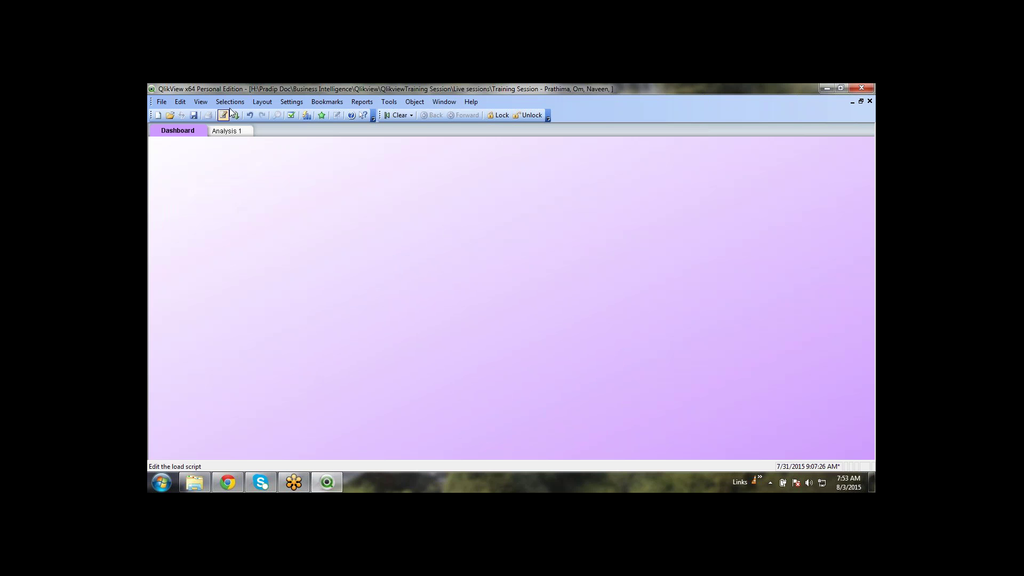
Add two new sheets to the document after Analysis 1
click(262, 102)
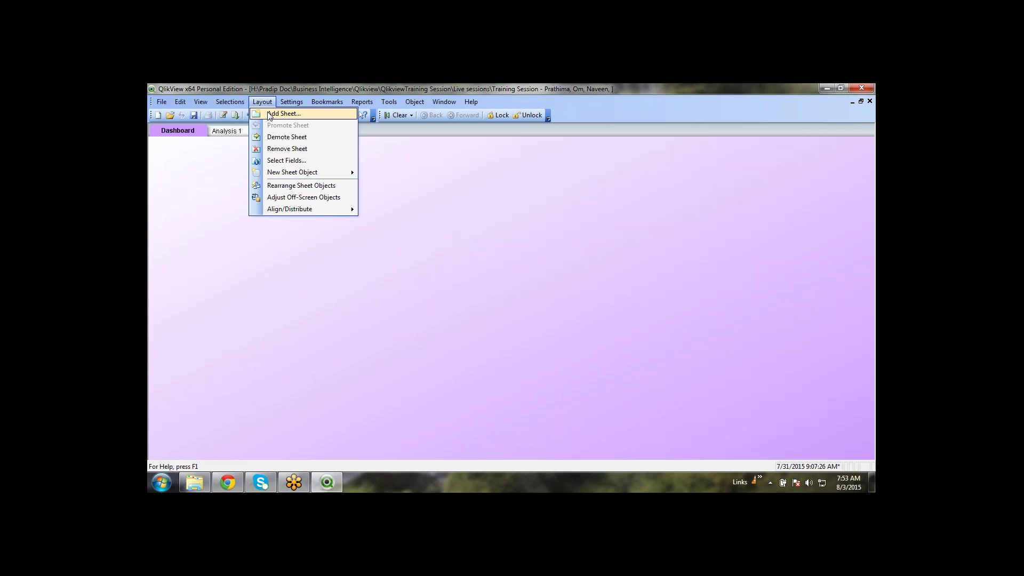
click(270, 115)
click(268, 102)
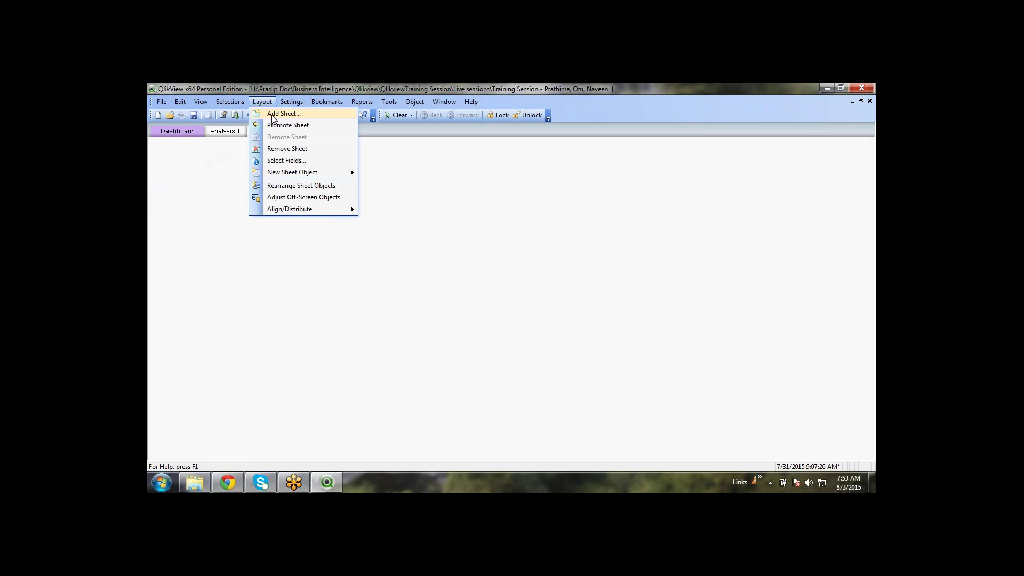
click(272, 114)
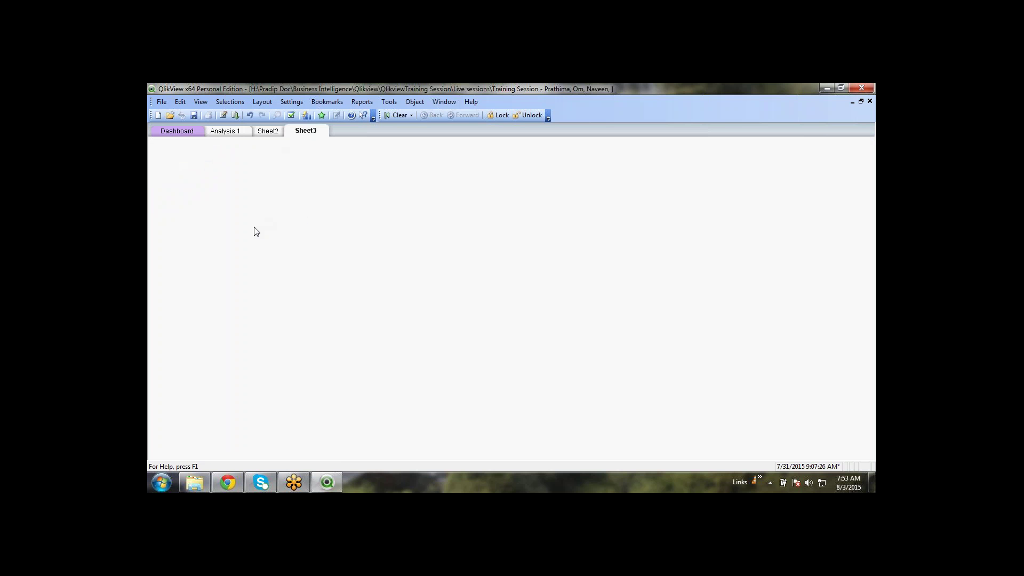
Examine the backgrounds and tab colors of the Dashboard, Analysis 1, Sheet2 and Sheet3 sheets by switching between them
click(179, 133)
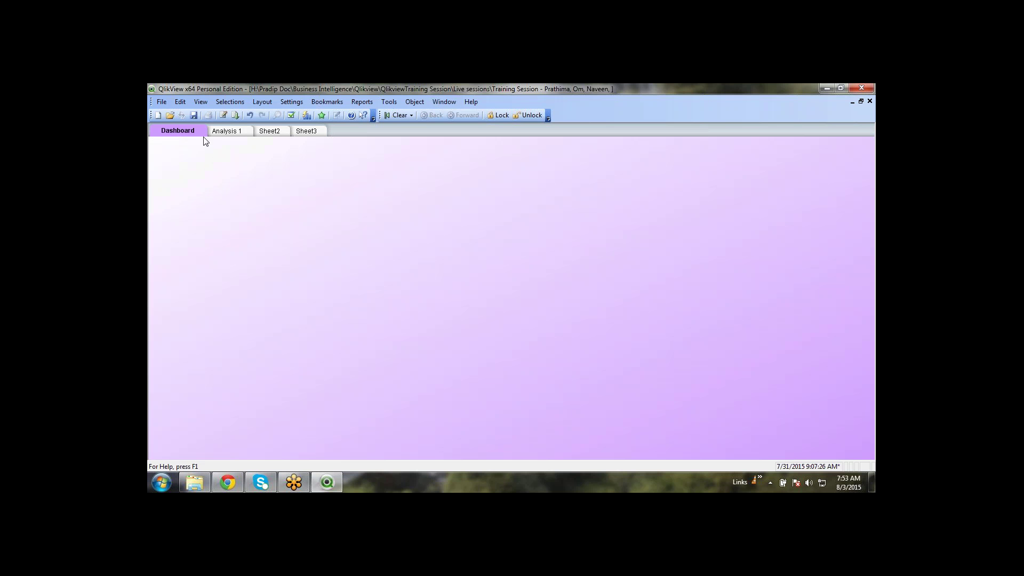
click(309, 137)
click(271, 136)
click(237, 136)
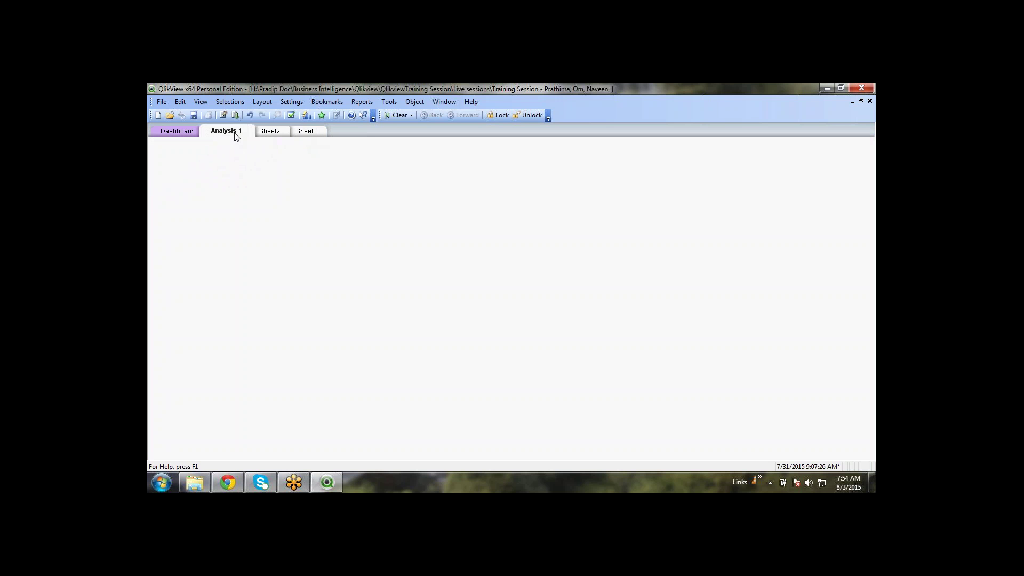
click(263, 136)
click(311, 136)
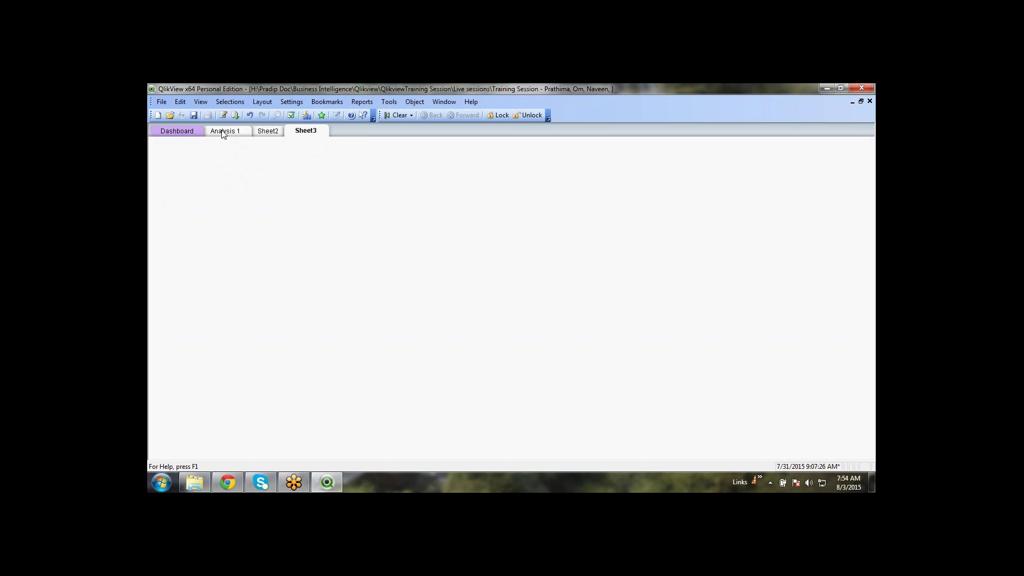
click(223, 136)
click(269, 136)
click(302, 137)
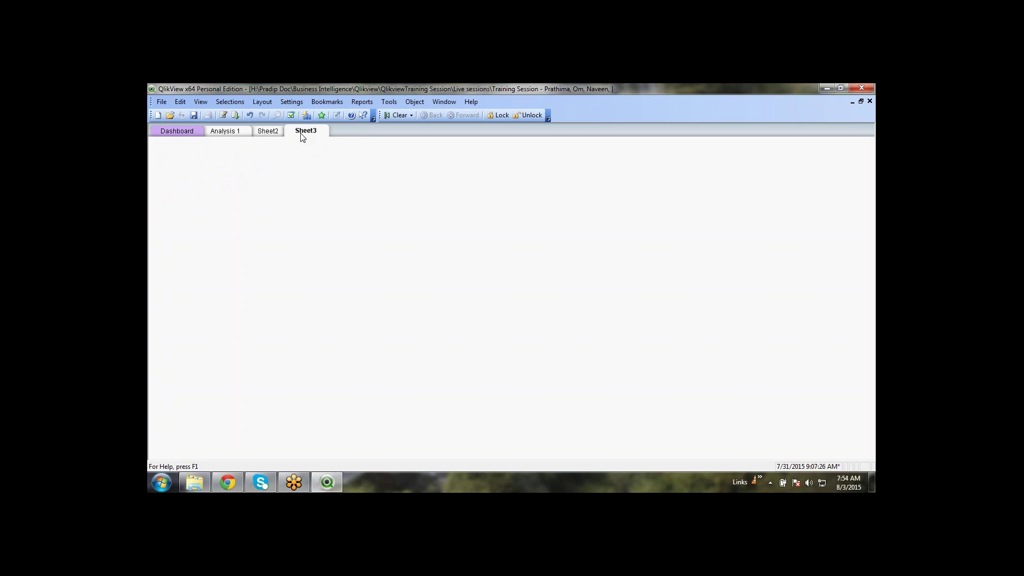
click(236, 135)
click(156, 130)
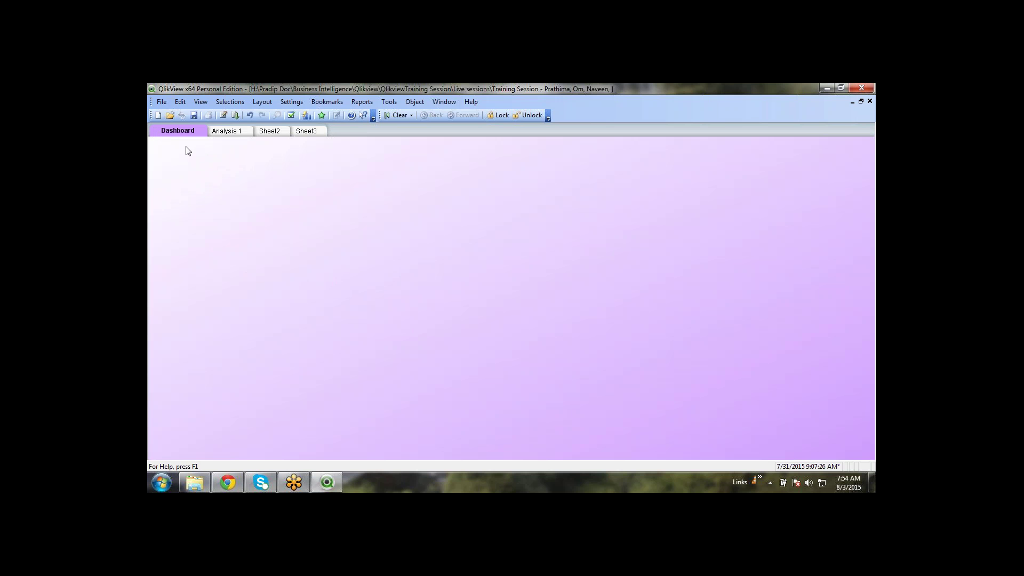
click(261, 134)
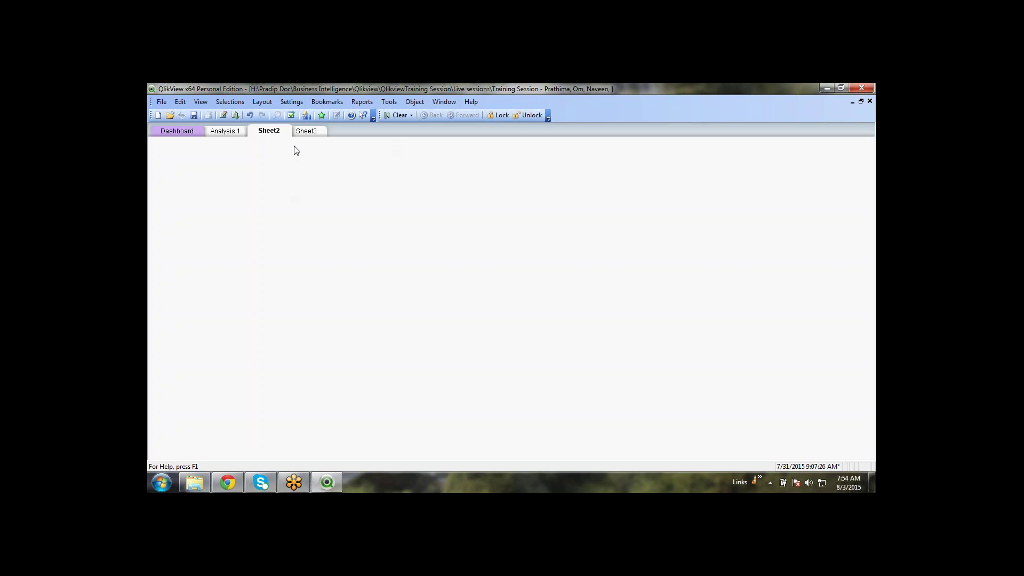
click(166, 133)
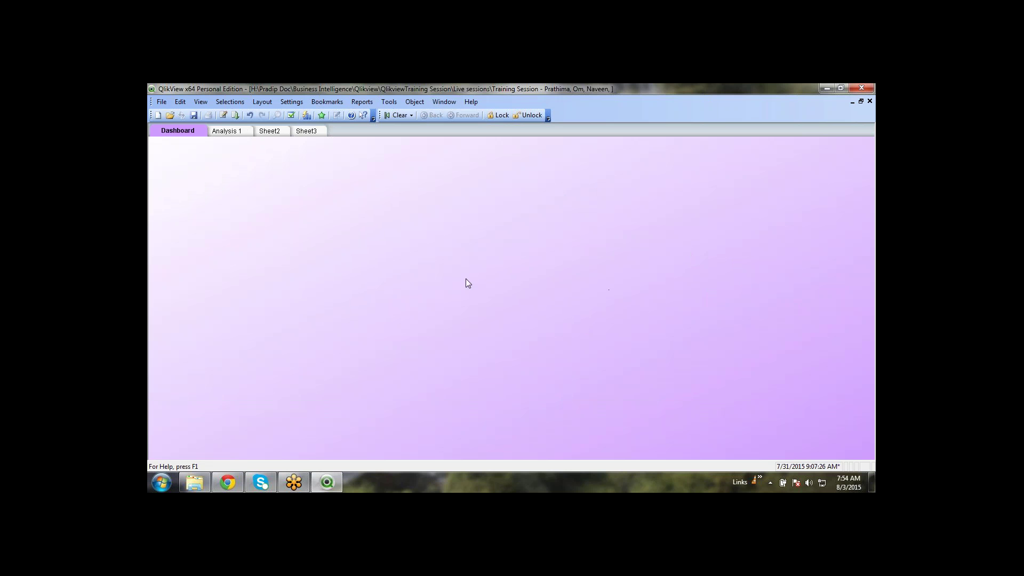
Remove the Sheet2, Sheet3 and Analysis 1 sheets from the document, leaving only Dashboard
right_click(278, 133)
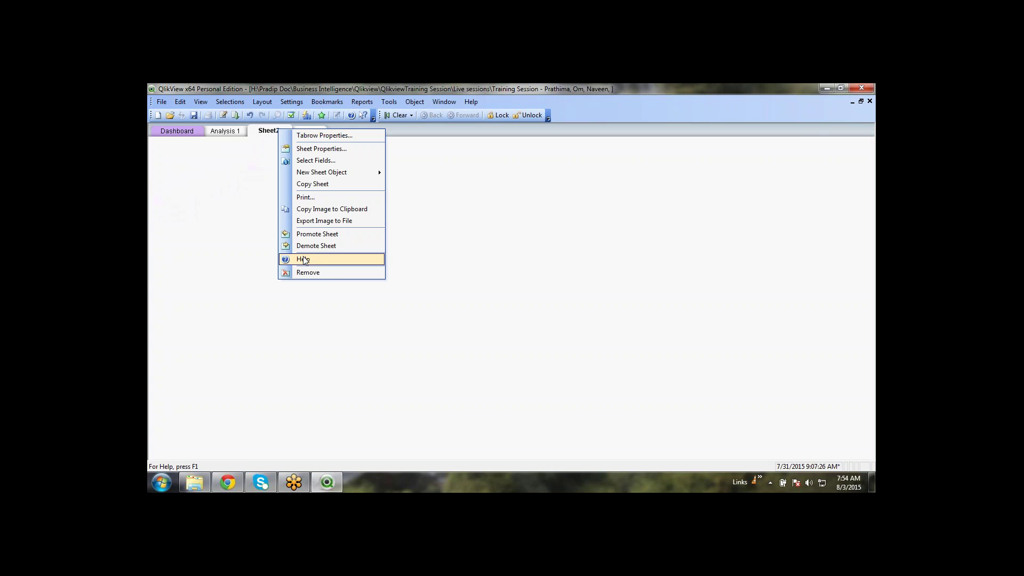
click(311, 273)
click(492, 304)
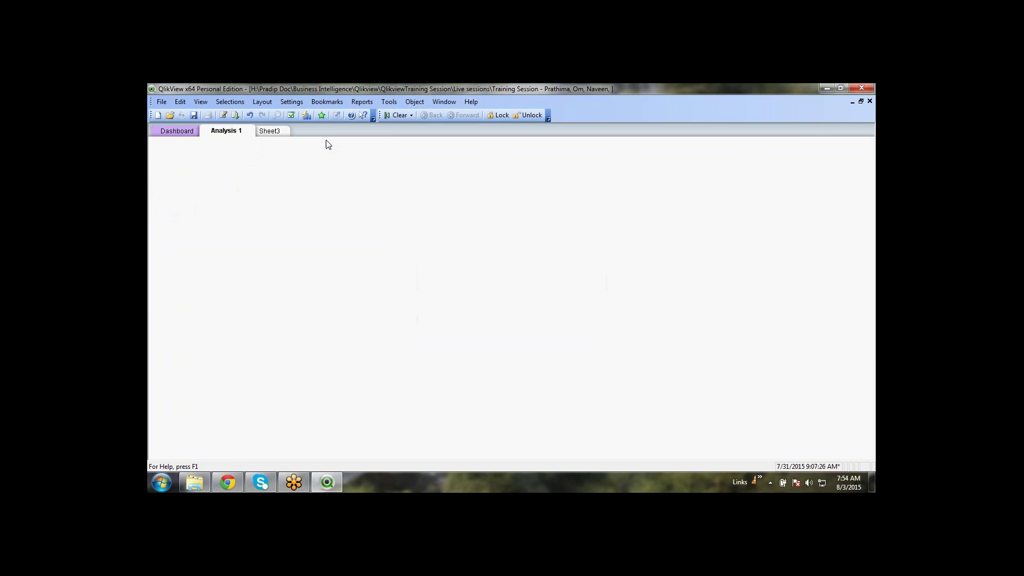
right_click(268, 133)
click(309, 209)
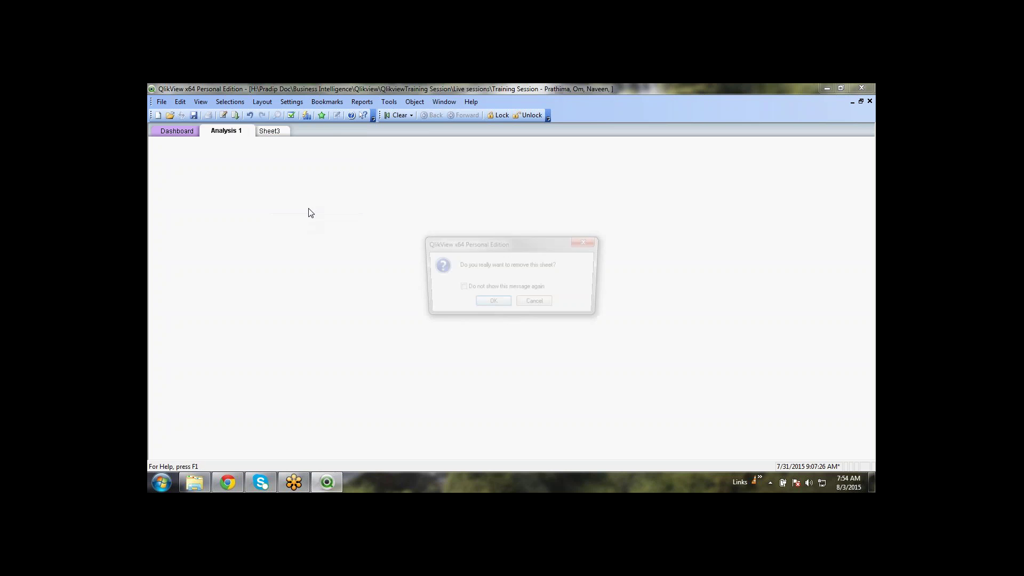
click(494, 300)
right_click(237, 131)
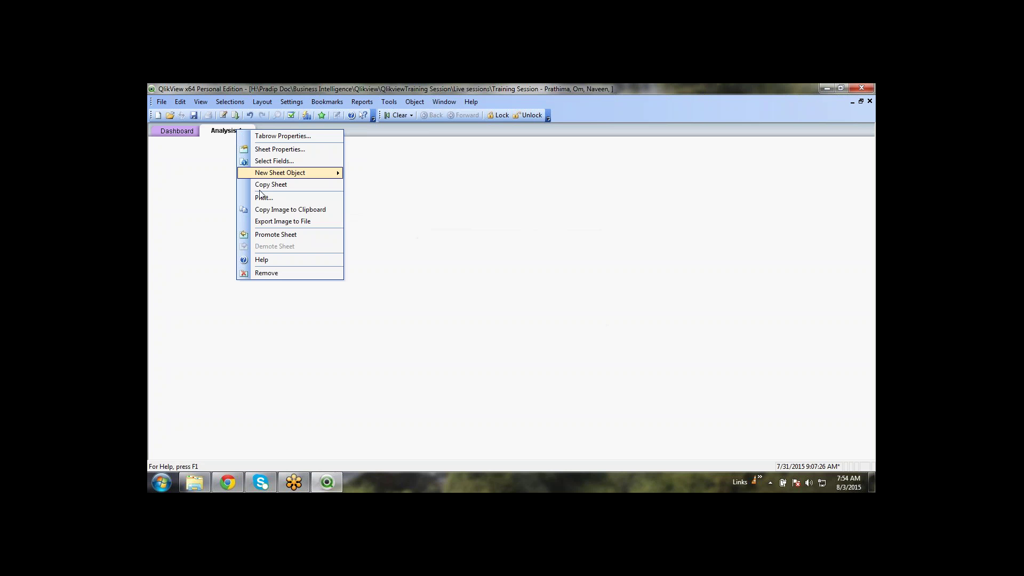
click(276, 273)
click(492, 304)
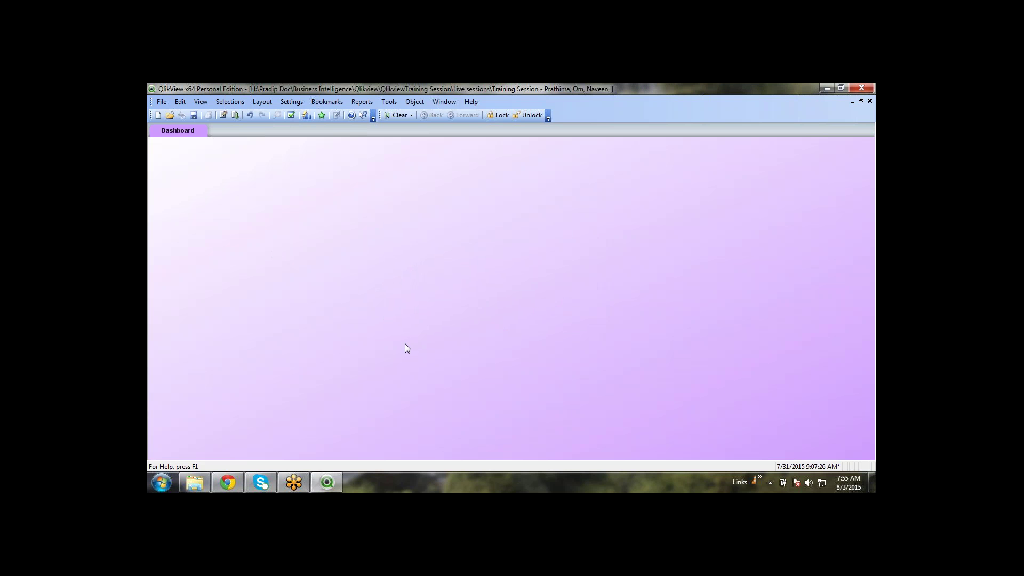
Open the Dashboard sheet's properties and examine its Sheet ID
right_click(253, 184)
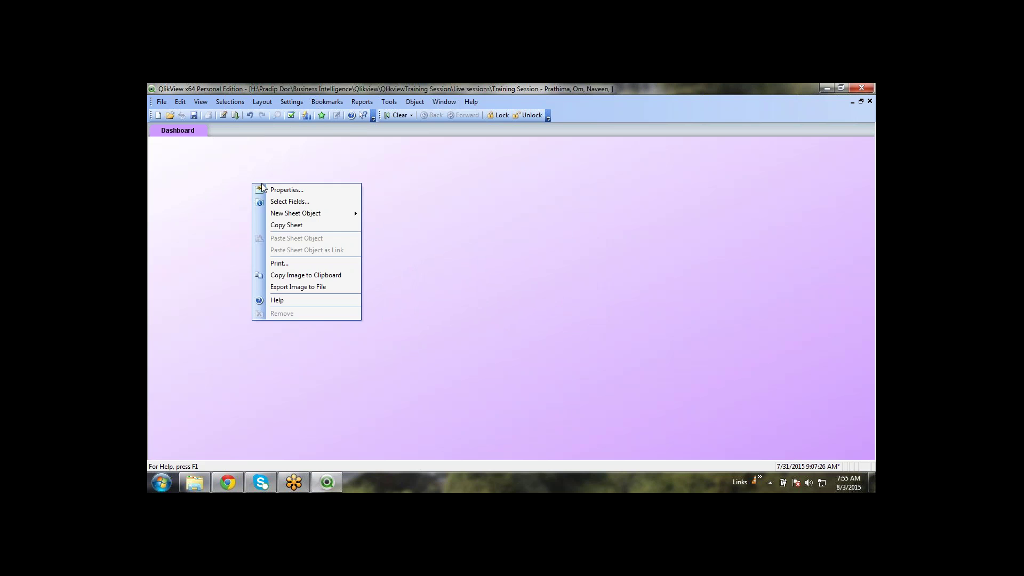
click(275, 190)
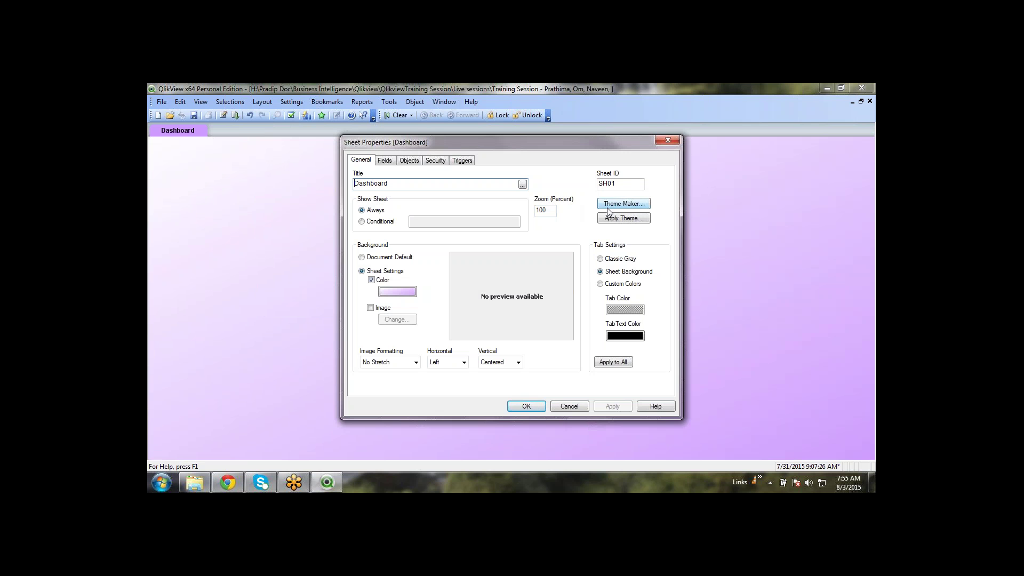
click(621, 183)
drag(623, 185, 600, 184)
click(684, 190)
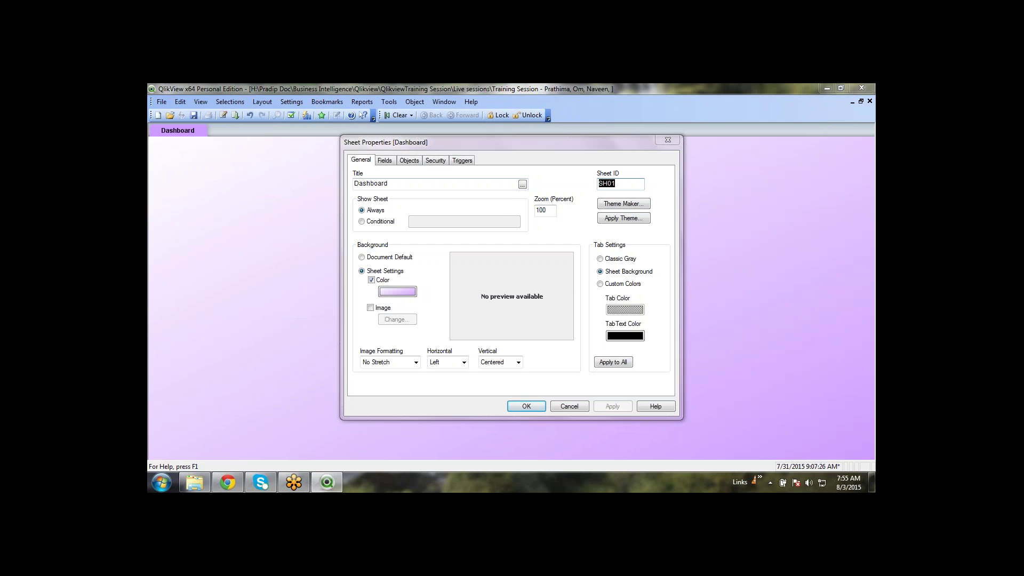
click(633, 181)
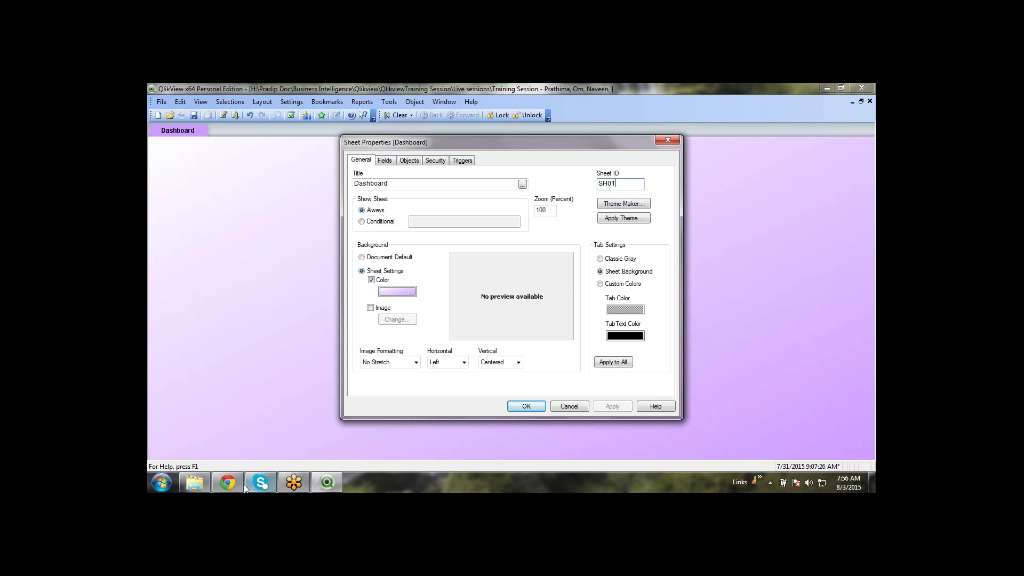
Copy the path of Training_Dashboard's Source folder in Windows Explorer, go back up to Training_Dashboard and return to QlikView
click(203, 487)
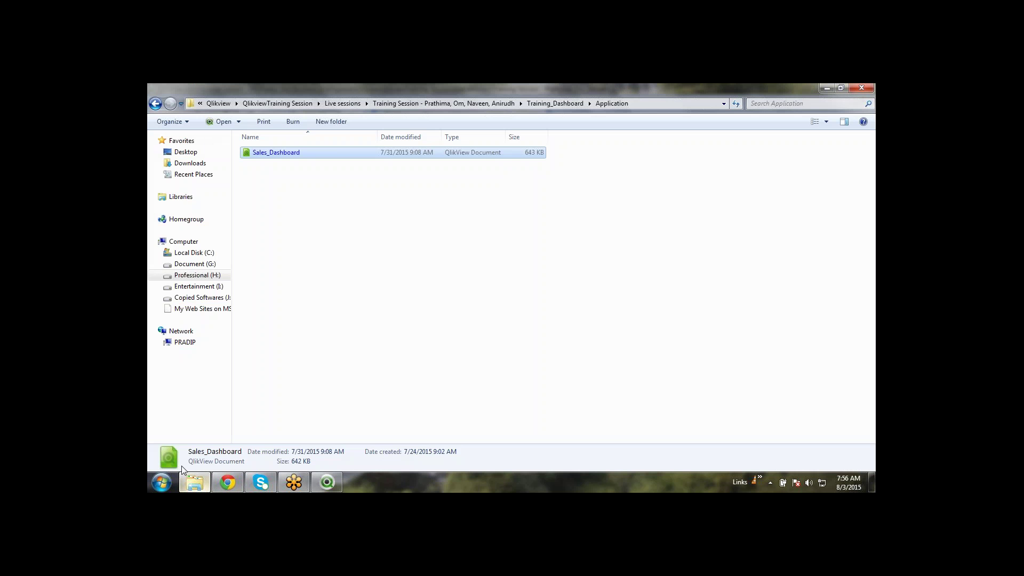
click(557, 105)
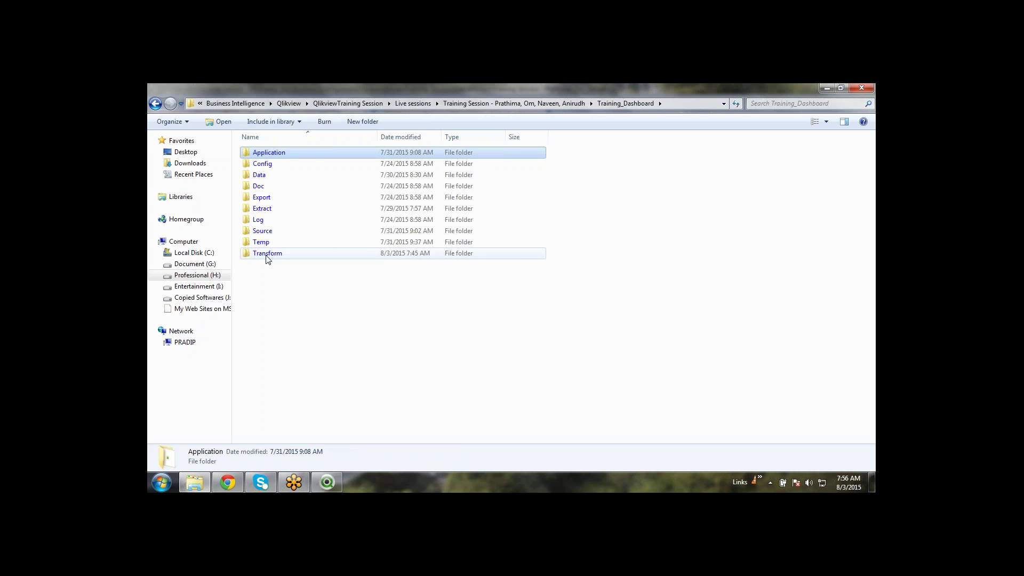
double_click(283, 232)
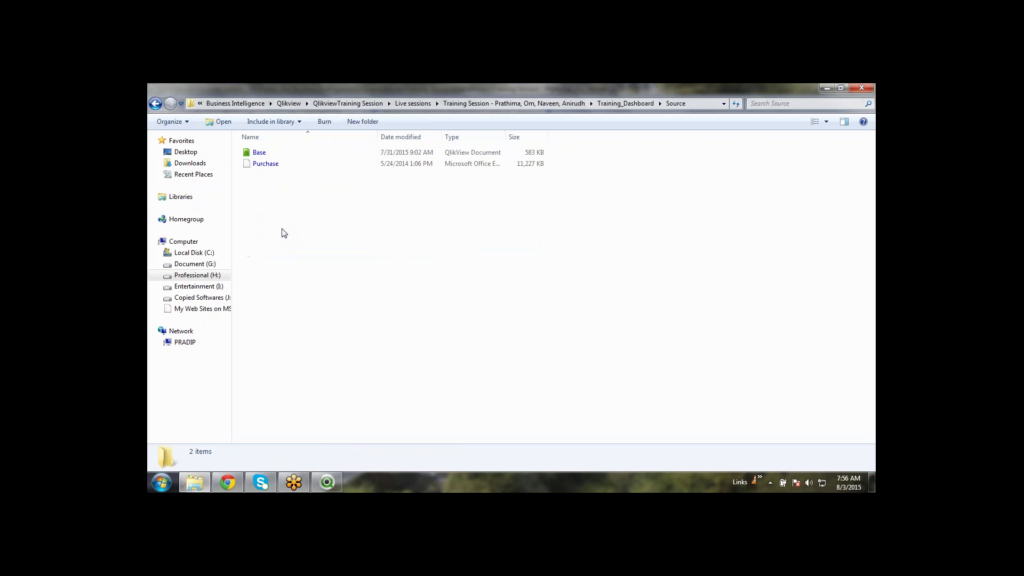
click(712, 105)
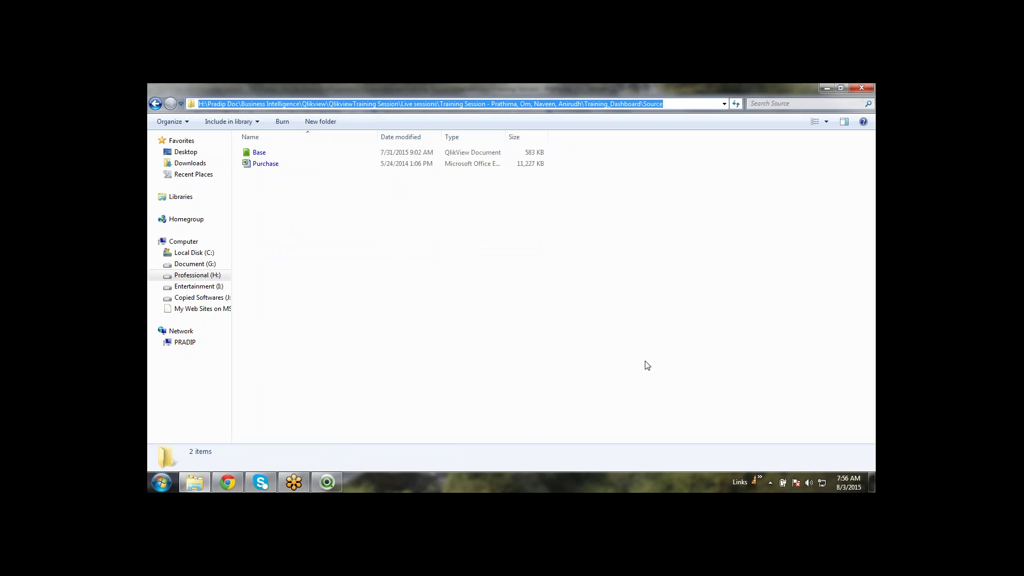
click(565, 298)
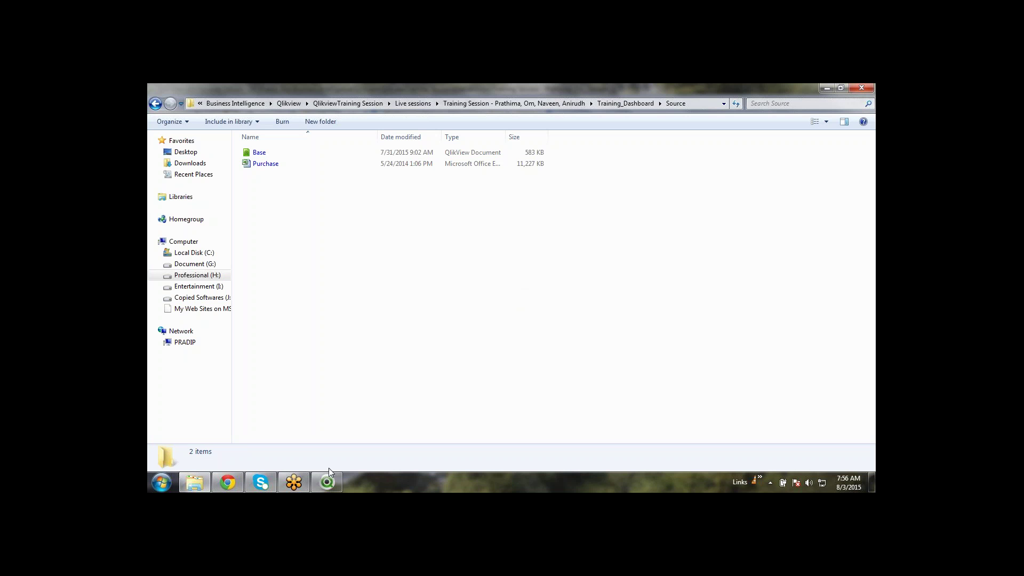
mouse_move(328, 482)
click(626, 103)
click(322, 339)
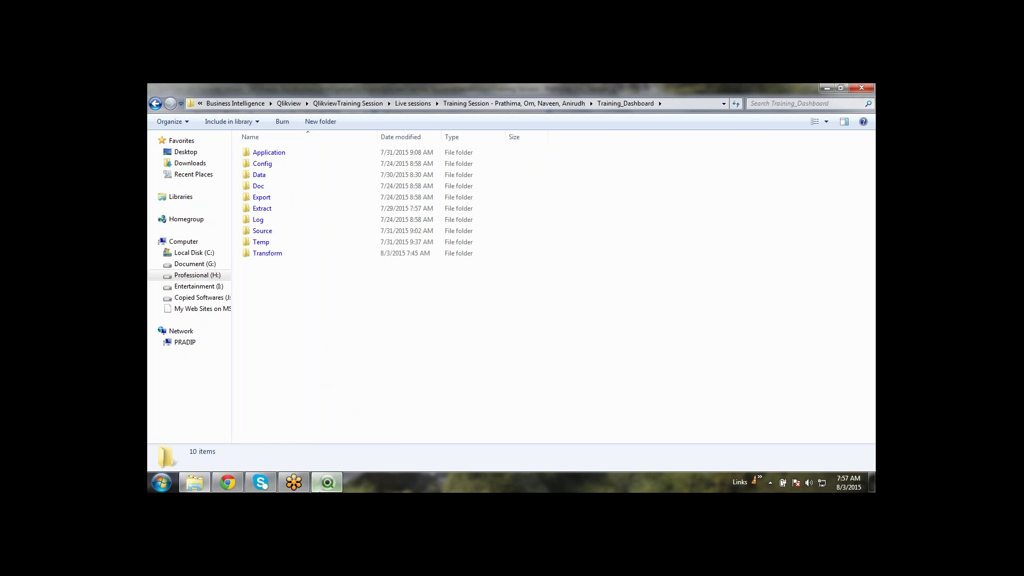
click(327, 483)
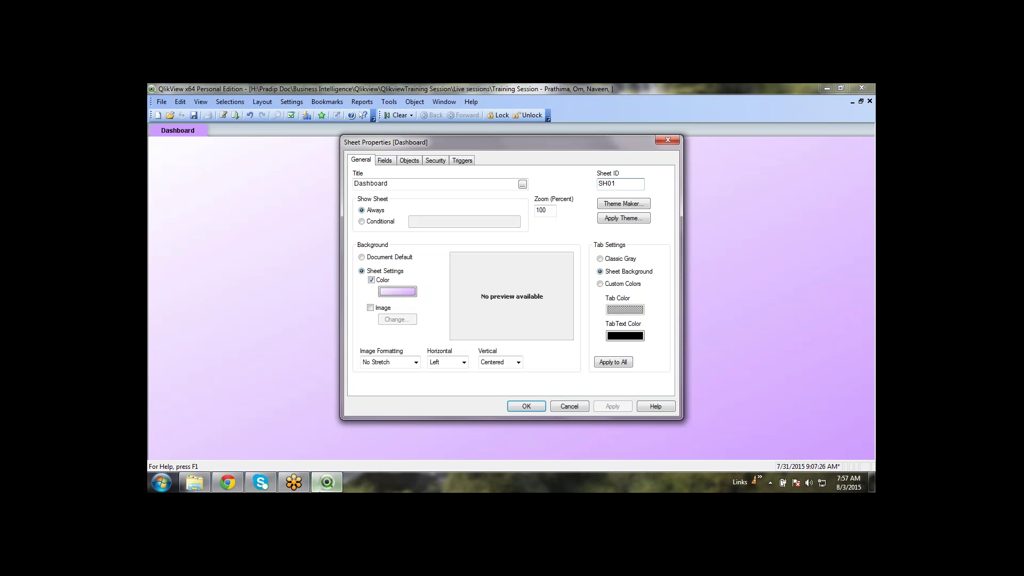
Start a new theme without a template in the Theme Maker and save its file as bg in the Source folder
click(615, 207)
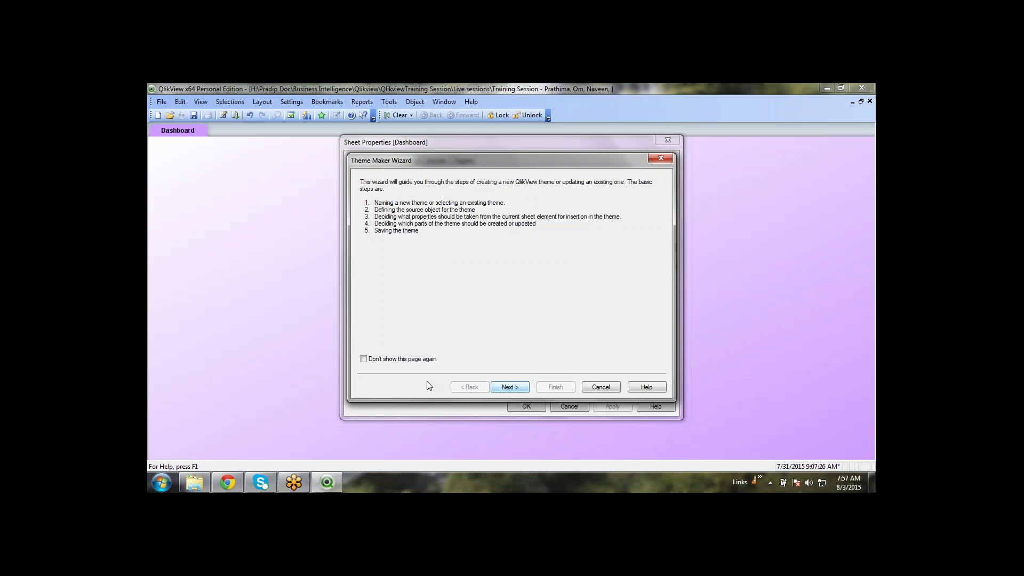
click(511, 387)
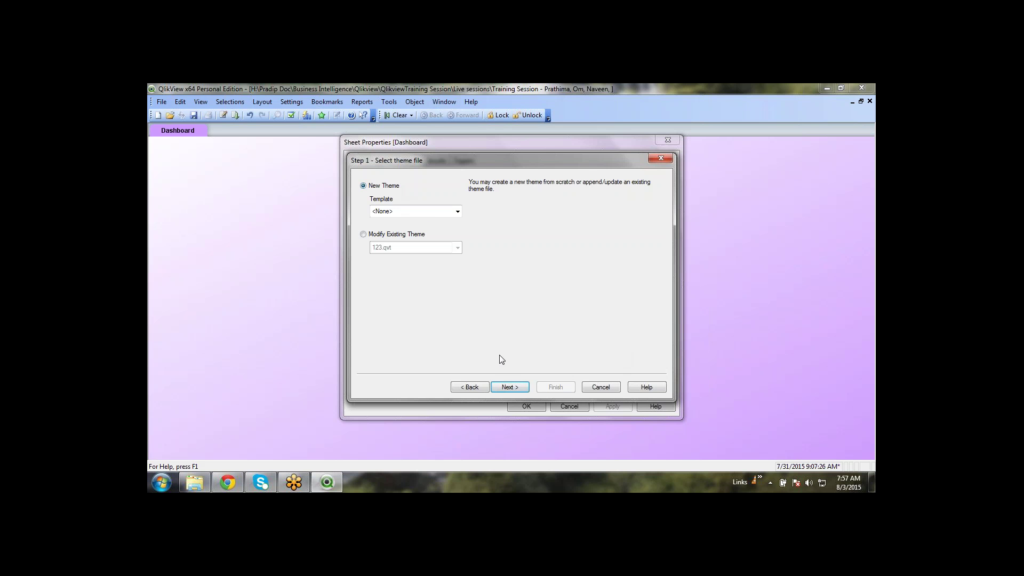
click(516, 385)
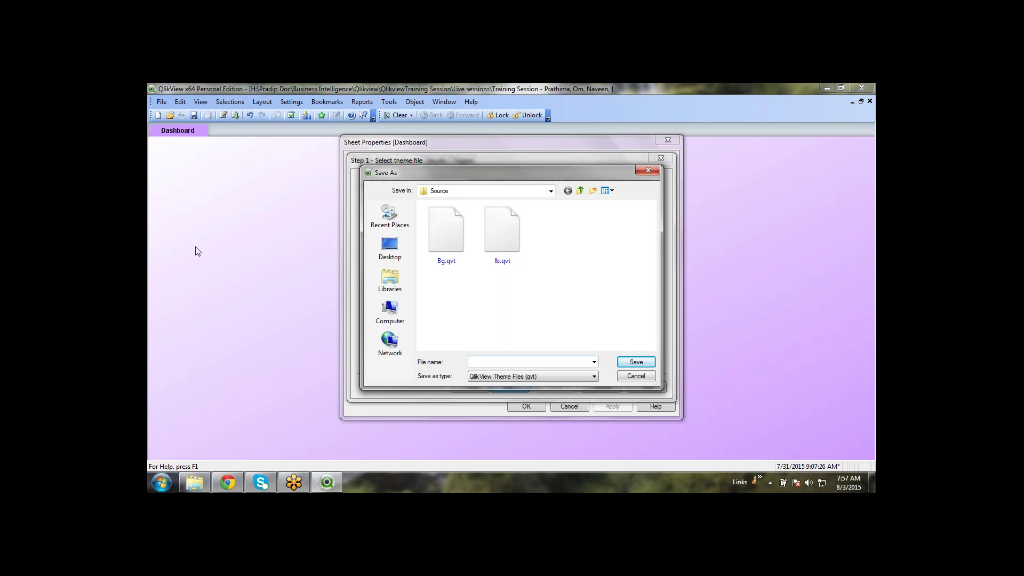
key(ctrl+v)
key(Return)
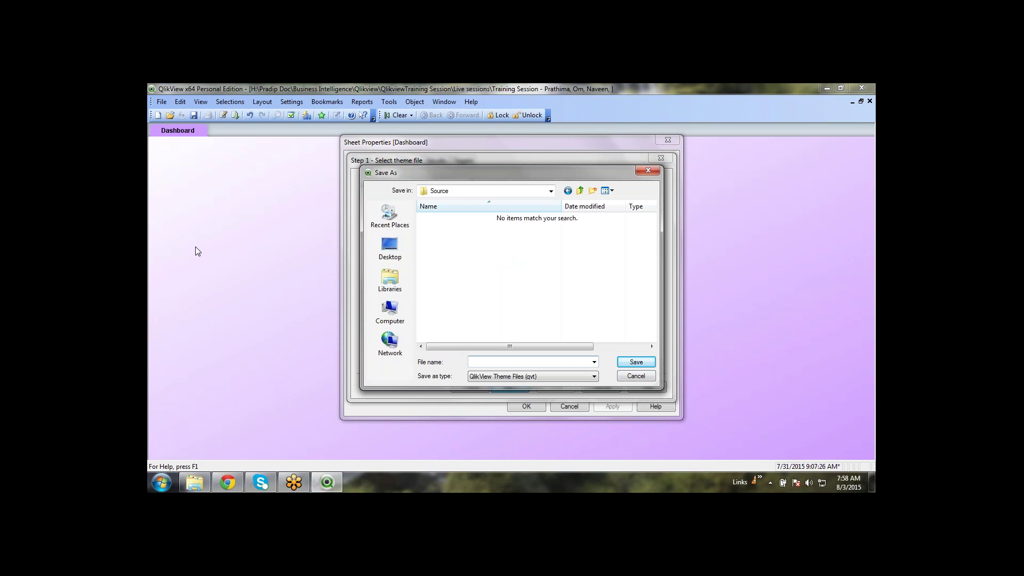
text(bg)
click(645, 365)
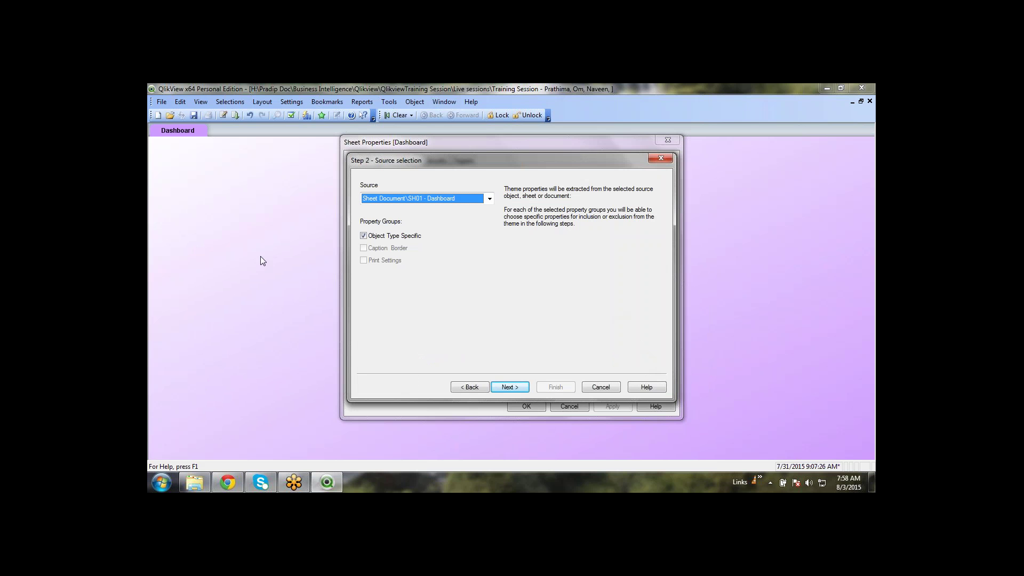
Add Color Map, Sheet Zoom and Sheet Permissions to the theme taken from Dashboard, and finish it as the default theme for this document
click(509, 387)
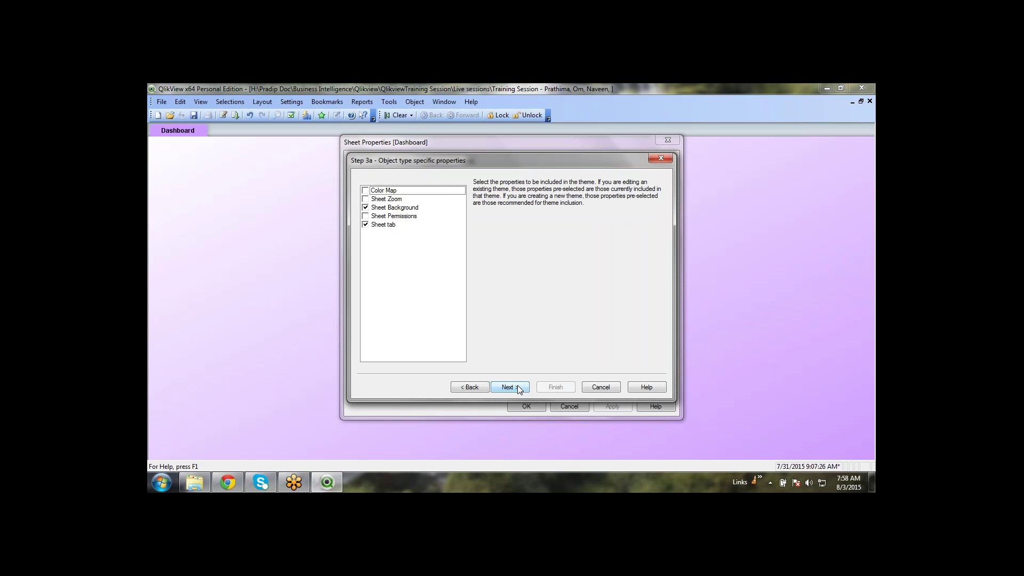
click(365, 216)
click(365, 198)
click(365, 190)
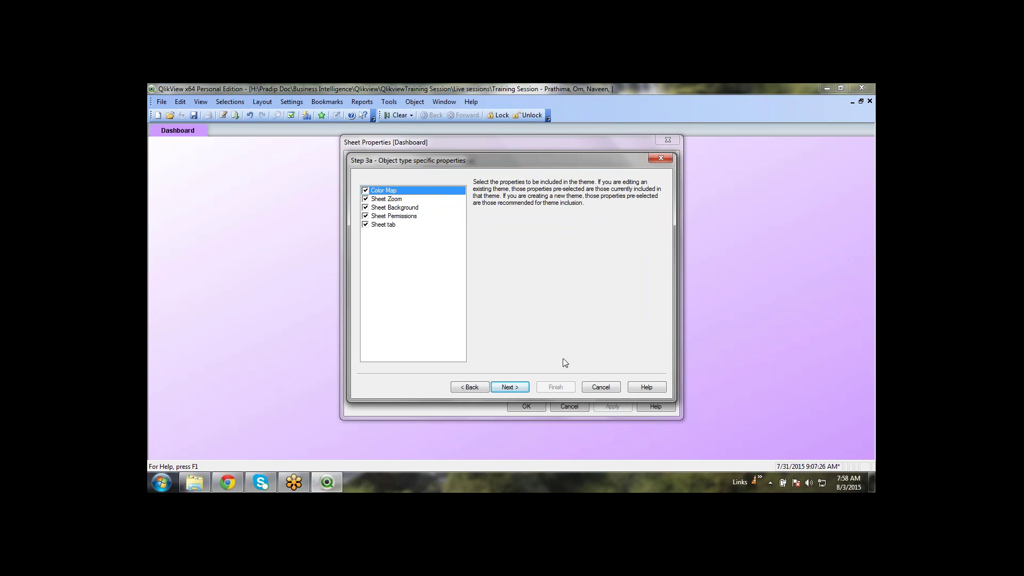
click(521, 388)
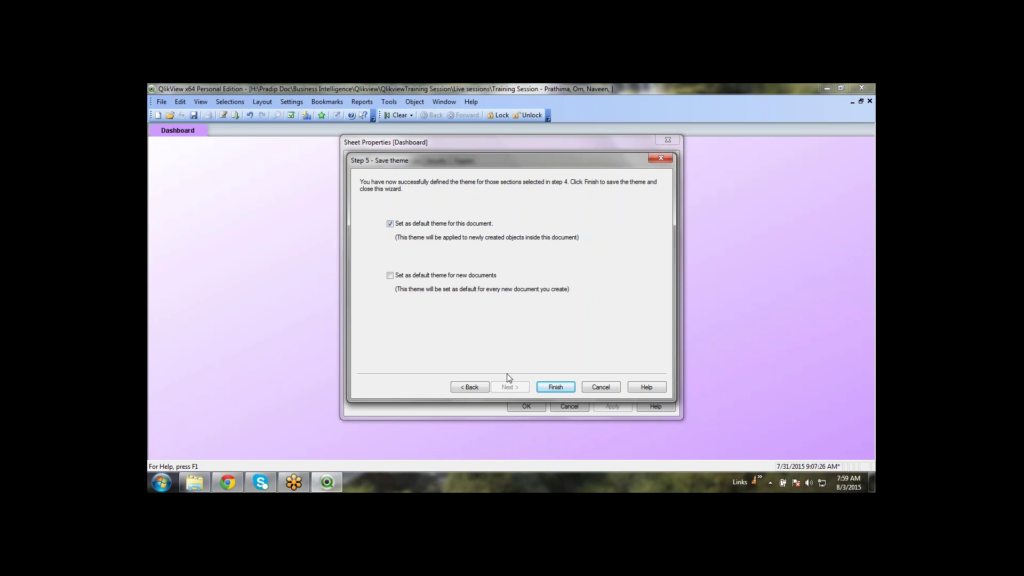
click(555, 386)
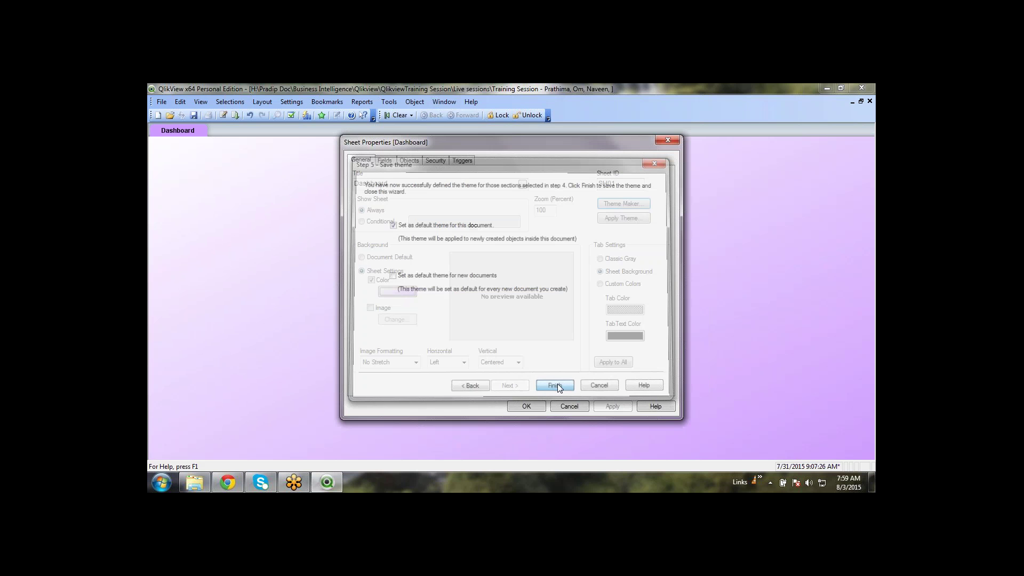
click(525, 407)
Review the theme options in the Dashboard sheet's properties and close them
right_click(482, 213)
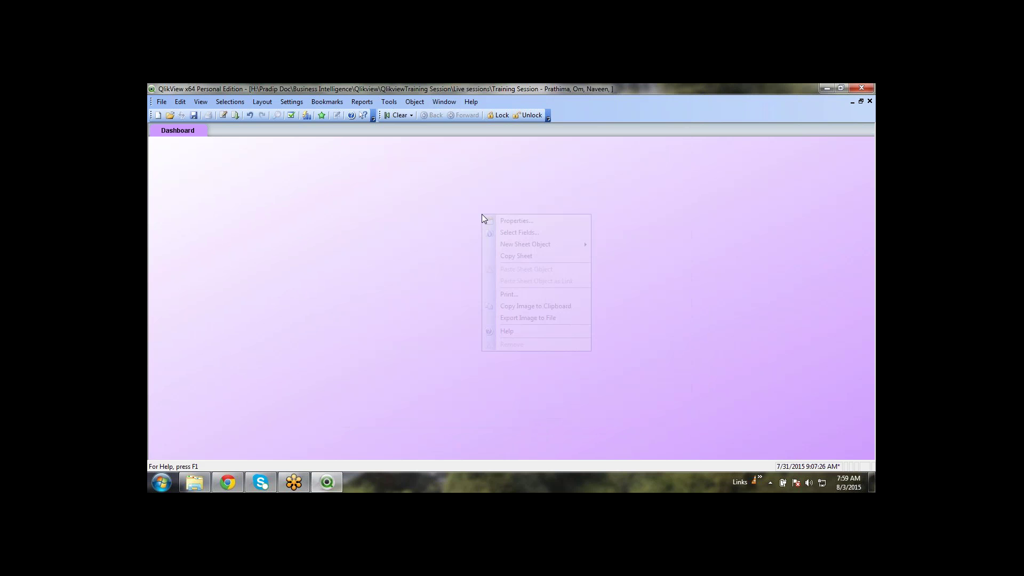
click(489, 220)
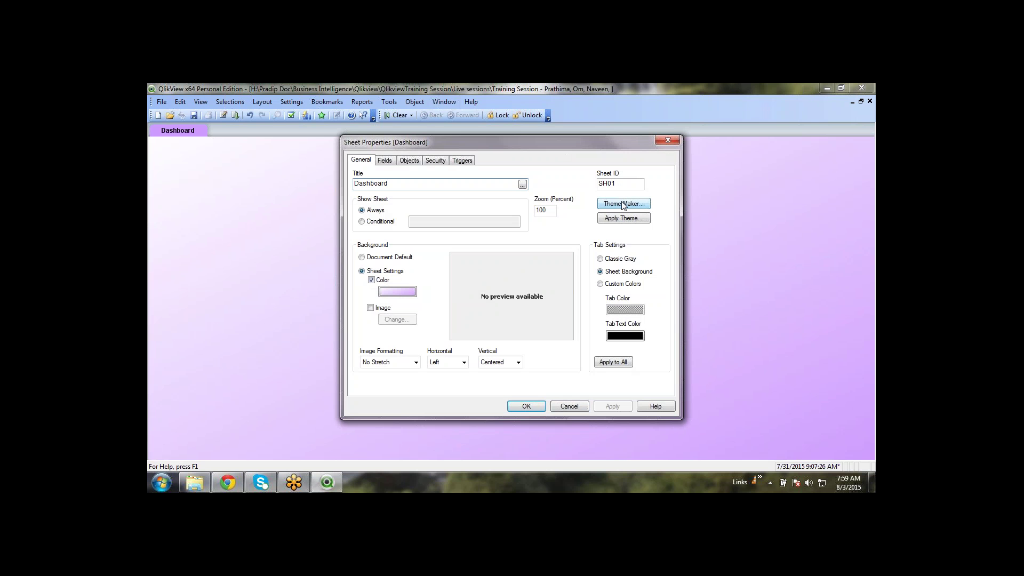
click(524, 408)
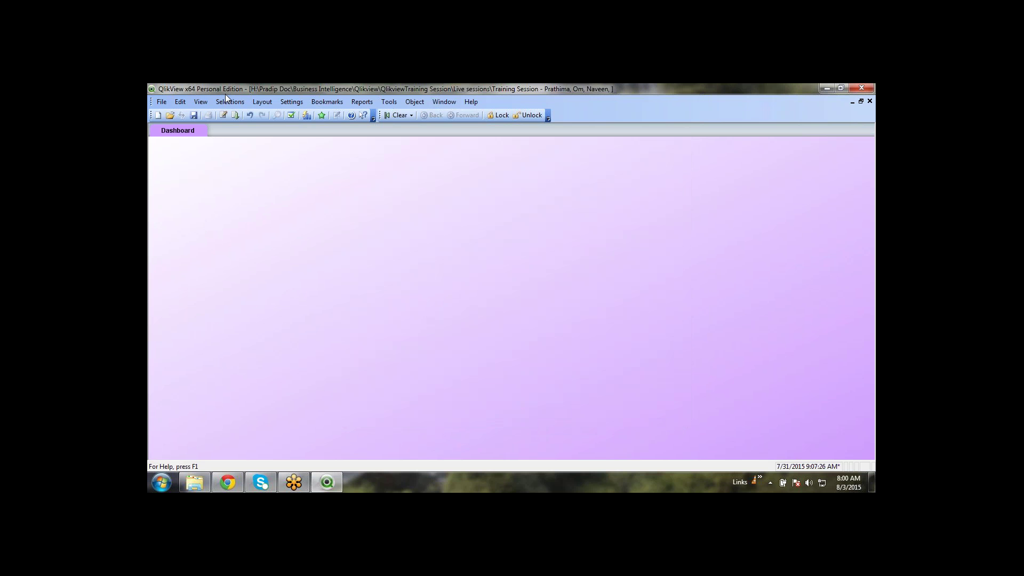
Add four new sheets to the document after Dashboard
click(262, 101)
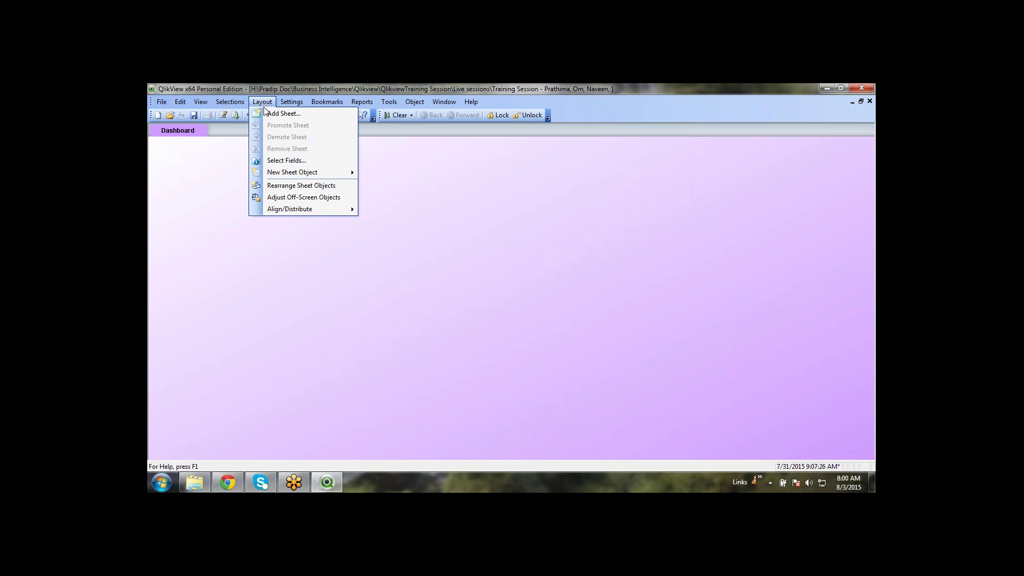
click(270, 113)
click(258, 102)
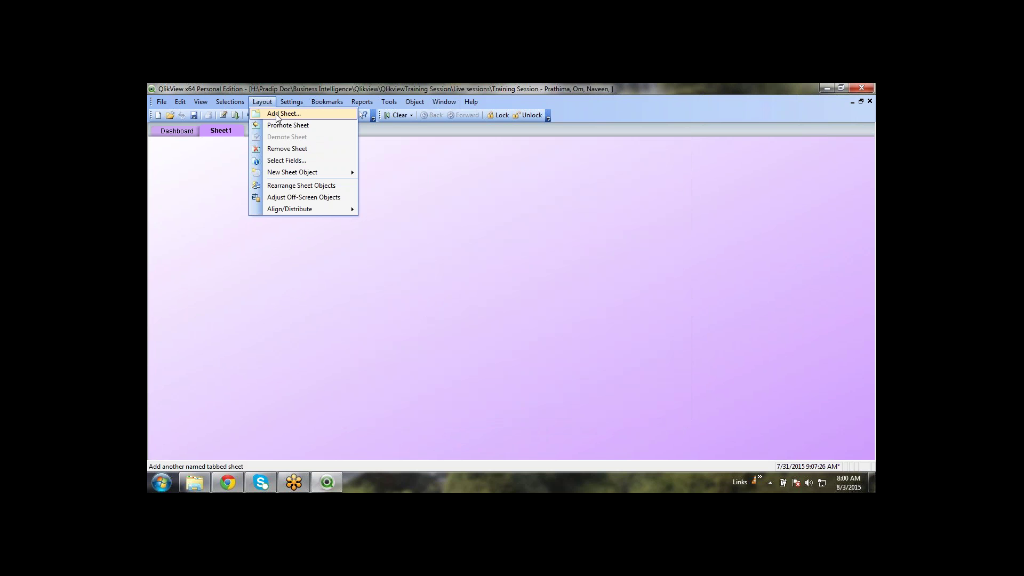
click(268, 112)
click(266, 105)
click(272, 114)
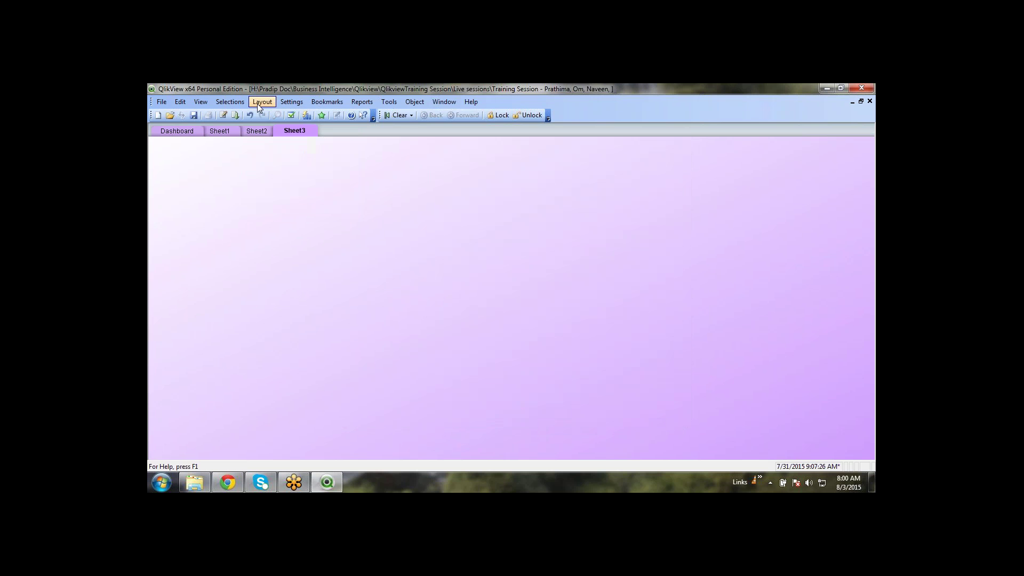
click(262, 101)
click(270, 113)
Compare the backgrounds and tab colors of Dashboard and the four new sheets by switching between them
click(291, 131)
click(248, 130)
click(225, 134)
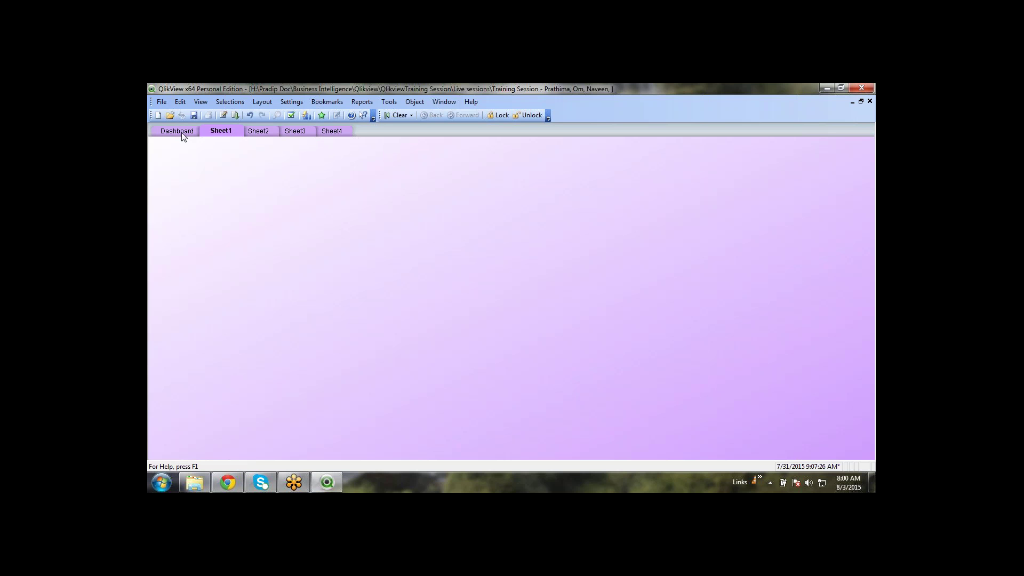
click(180, 133)
click(224, 135)
click(258, 134)
click(295, 134)
click(330, 134)
click(219, 134)
click(178, 129)
click(237, 134)
click(250, 134)
click(293, 134)
click(328, 134)
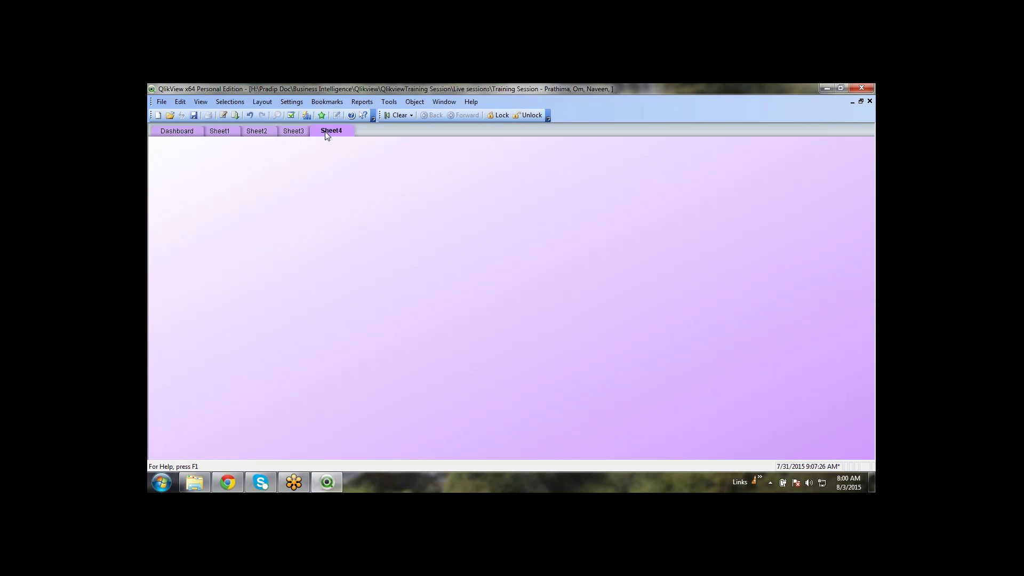
click(297, 133)
click(219, 133)
Rename Sheet1 as Analysis 1, copying the new title for reuse
right_click(260, 194)
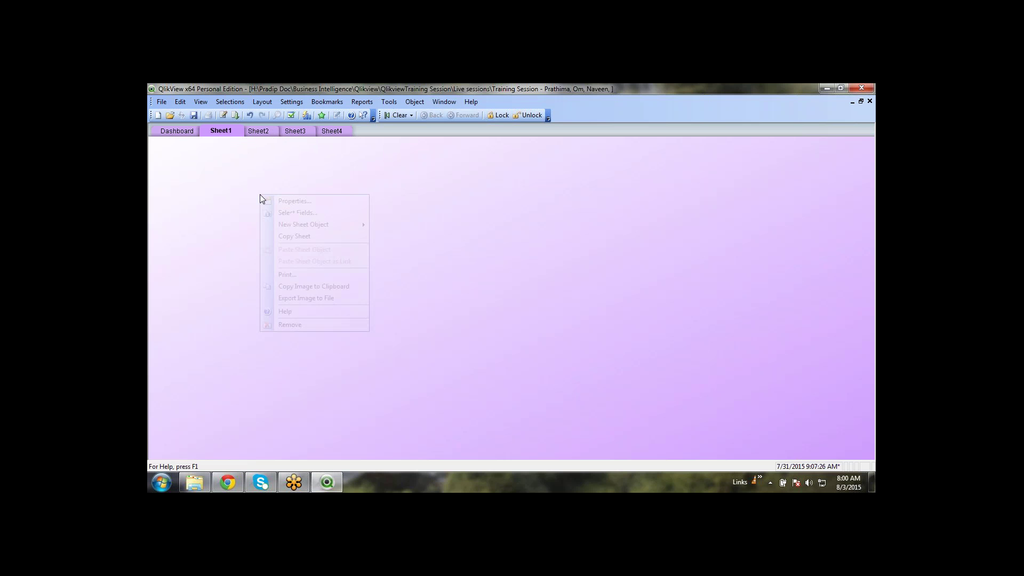
click(283, 202)
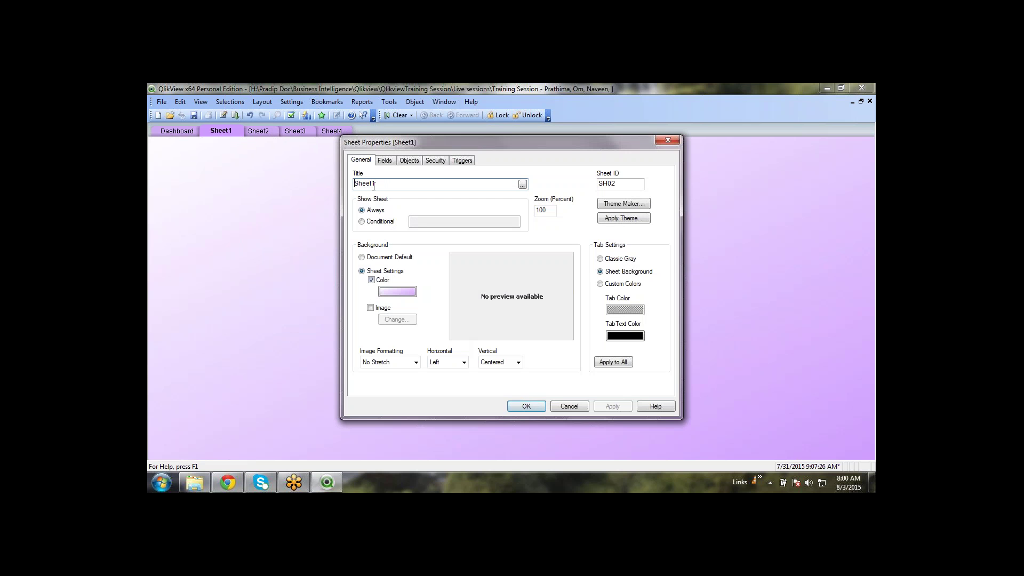
drag(372, 185, 354, 184)
text(Aa)
key(BackSpace)
text(nalysis 1)
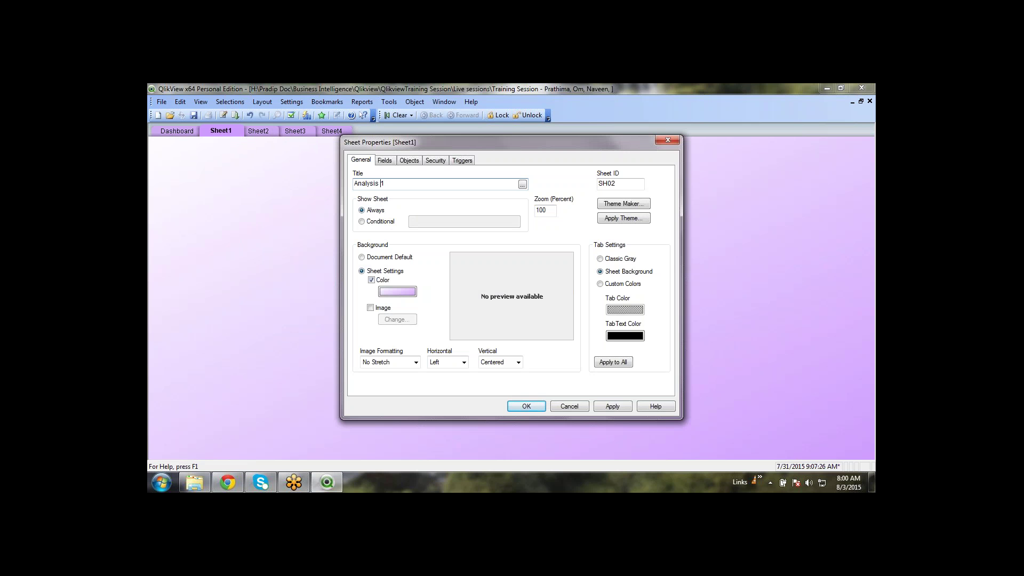
key(ctrl+a)
key(ctrl+c)
click(534, 407)
Rename Sheet2 as Analysis 2, reusing the copied title with its number changed to 2
key(ctrl+Tab)
right_click(300, 204)
click(322, 213)
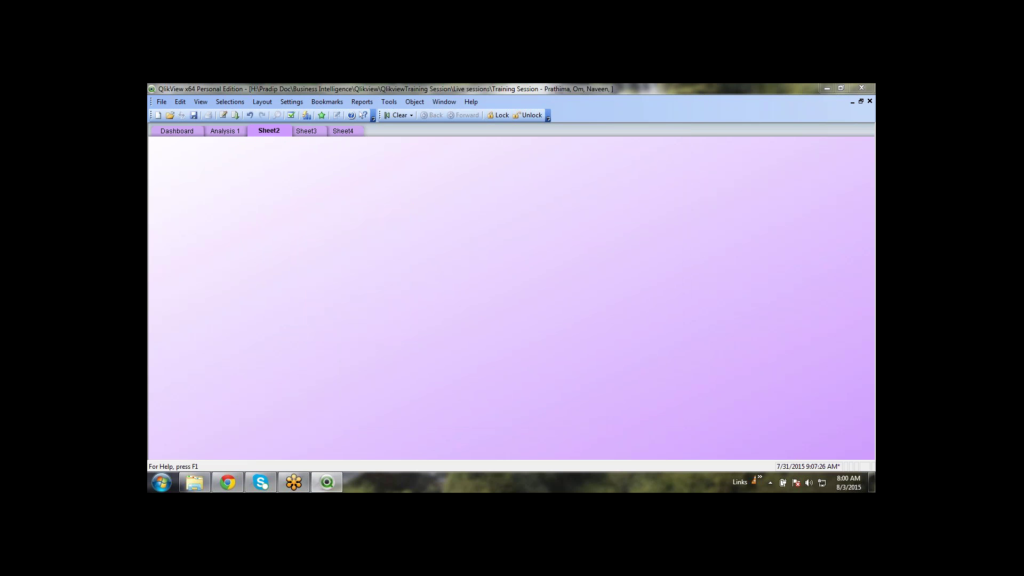
key(ctrl+a)
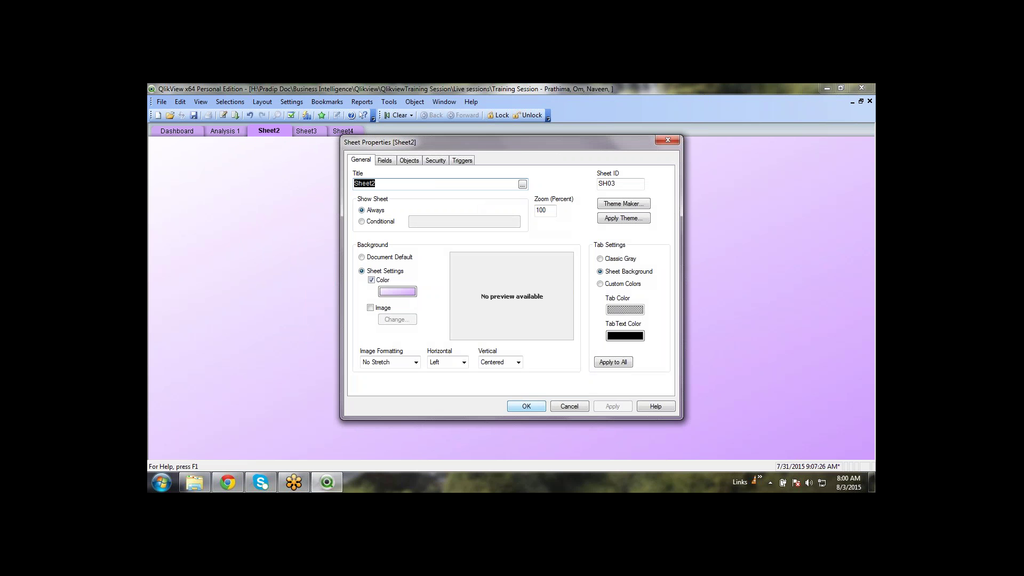
key(ctrl+v)
key(BackSpace)
text(2)
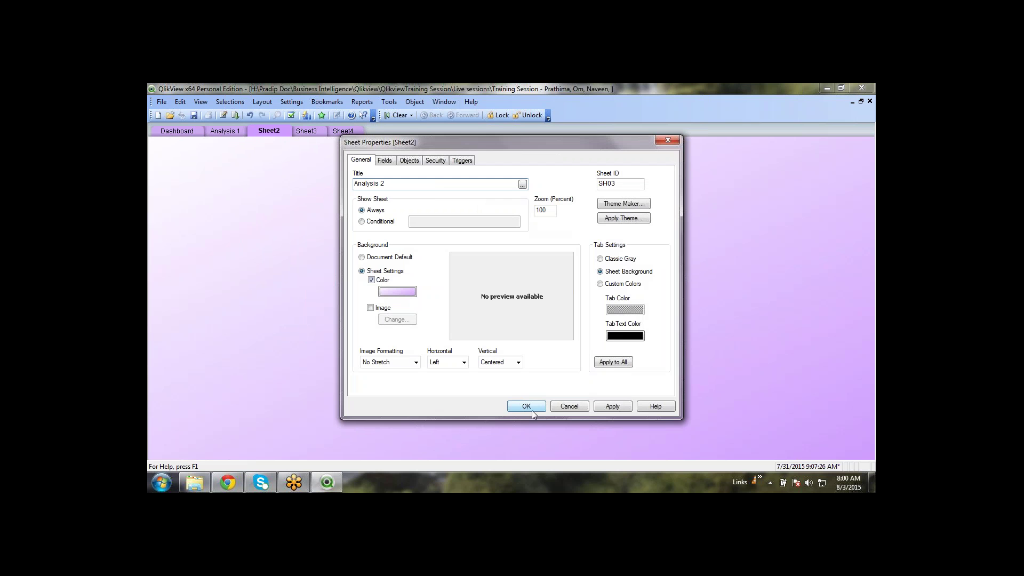
click(612, 406)
click(525, 406)
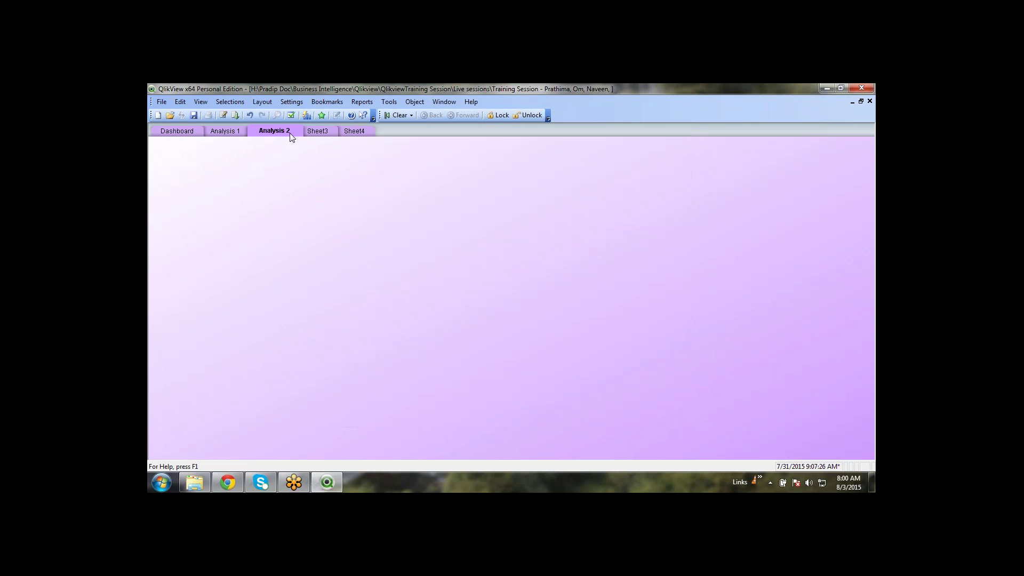
Rename Sheet3 as Analysis 3, reusing the copied title with its number changed to 3
click(334, 134)
right_click(343, 239)
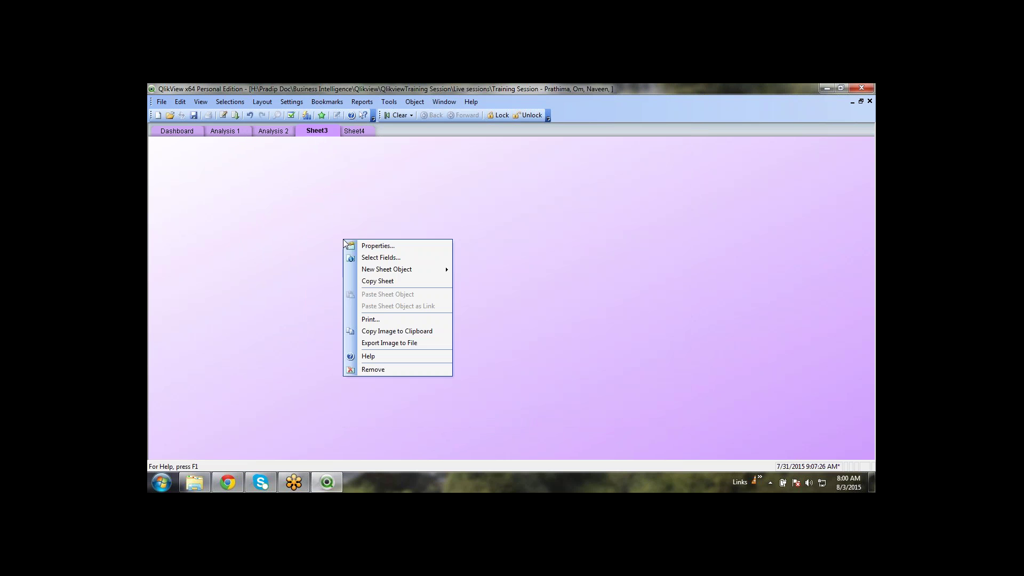
click(363, 245)
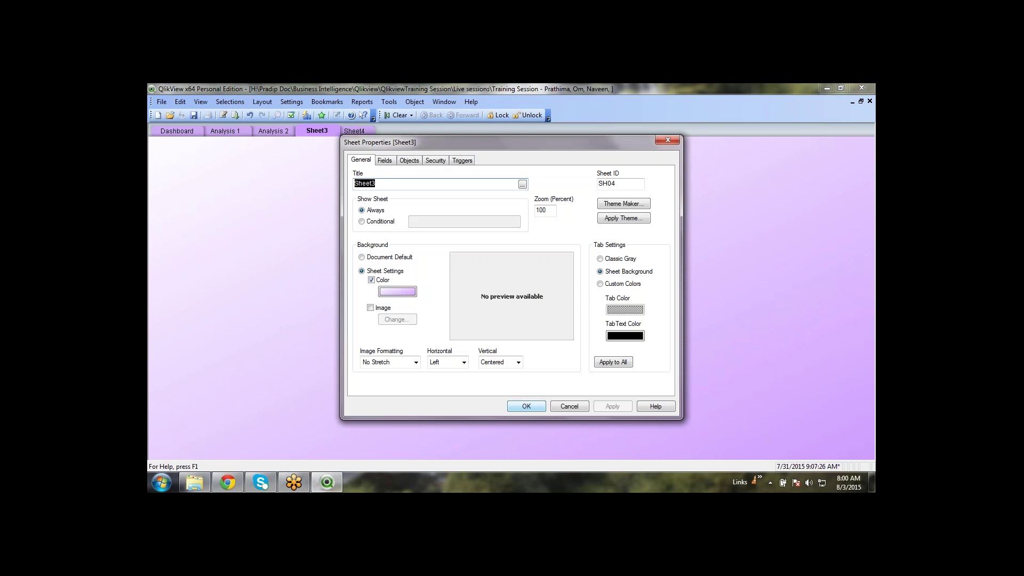
key(ctrl+v)
key(BackSpace)
text(3)
click(527, 406)
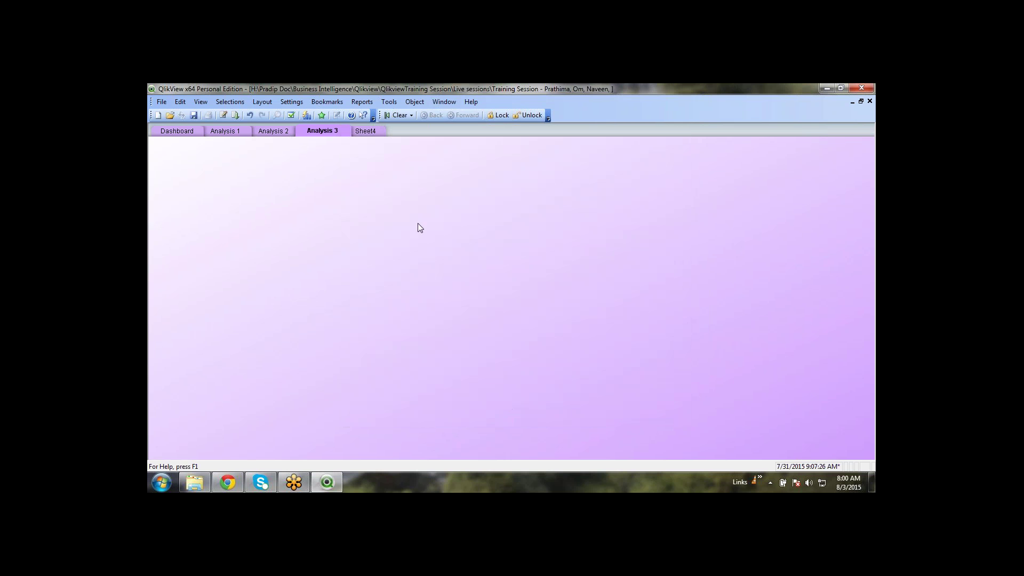
Rename Sheet4 as Analysis 4 and save the document
click(377, 134)
right_click(415, 196)
click(436, 202)
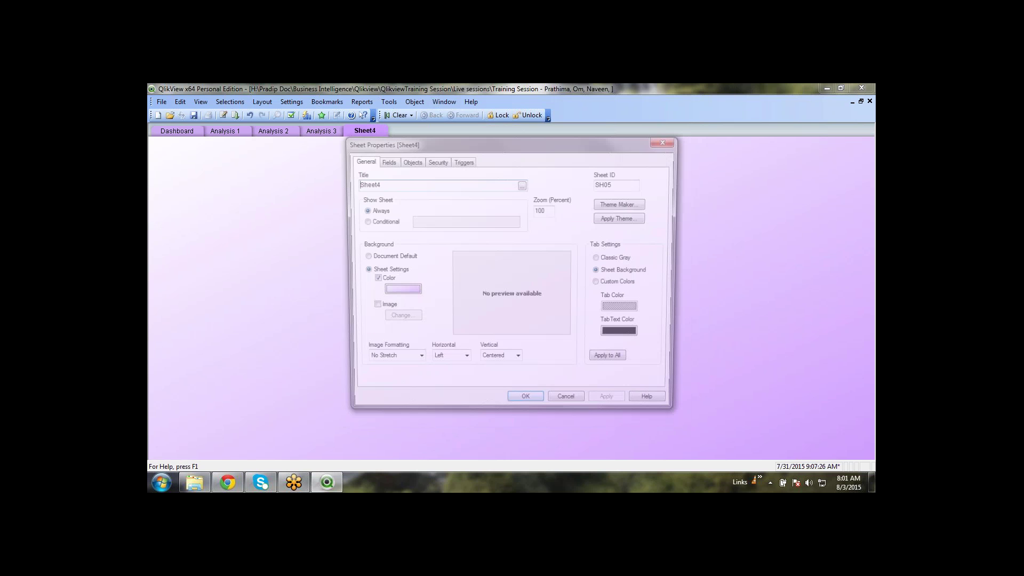
text(Analysis 4)
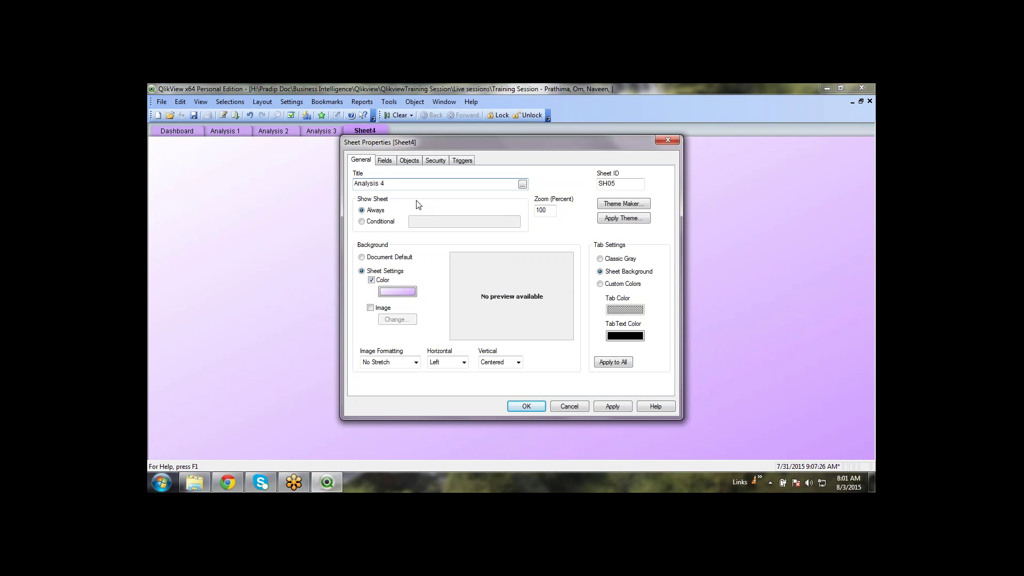
click(526, 406)
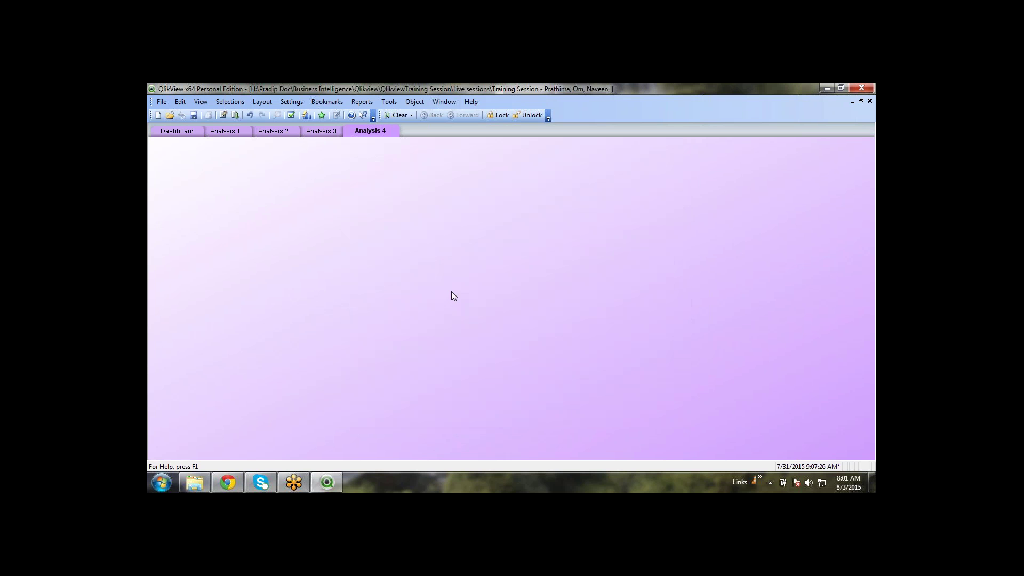
click(194, 115)
View Dashboard and Analysis 1, and review the theme and tab settings in Dashboard's sheet properties without changing them
click(178, 128)
click(220, 131)
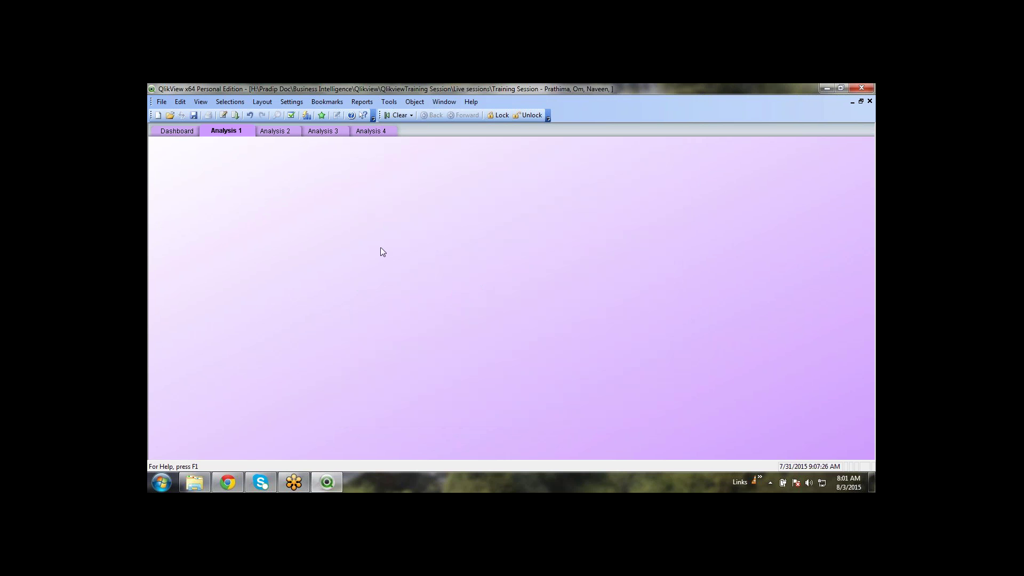
click(178, 133)
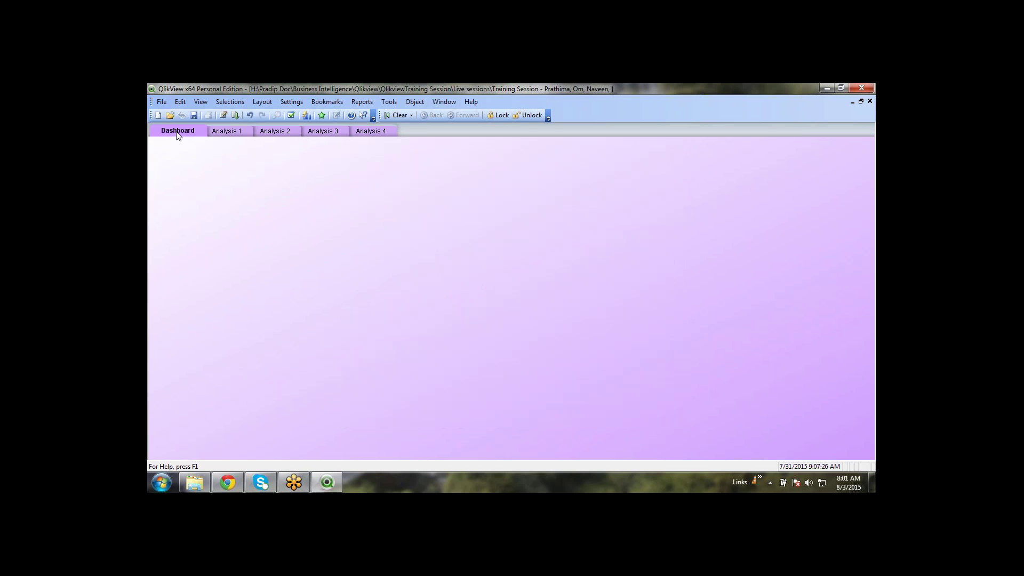
right_click(350, 246)
click(371, 251)
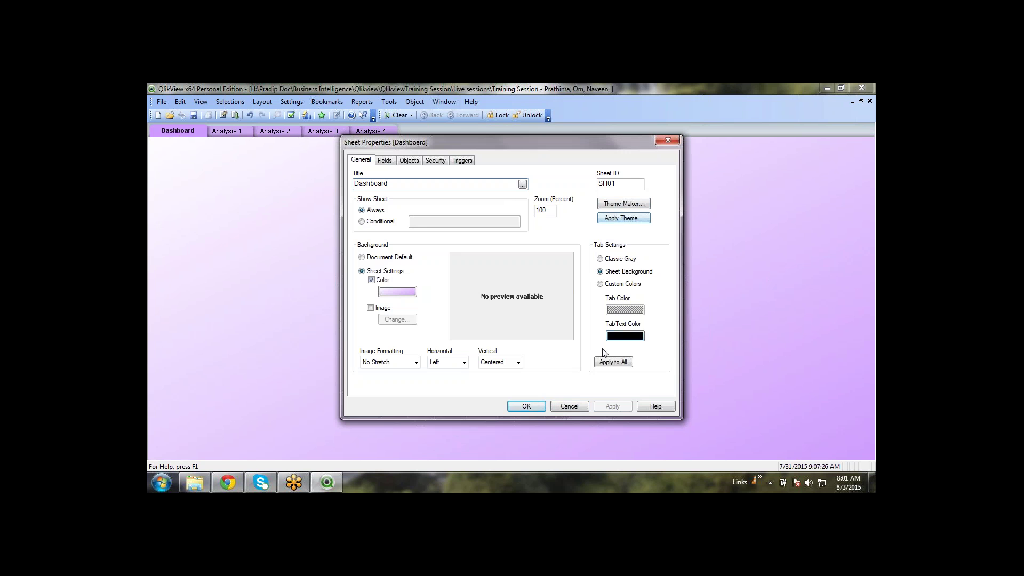
click(577, 408)
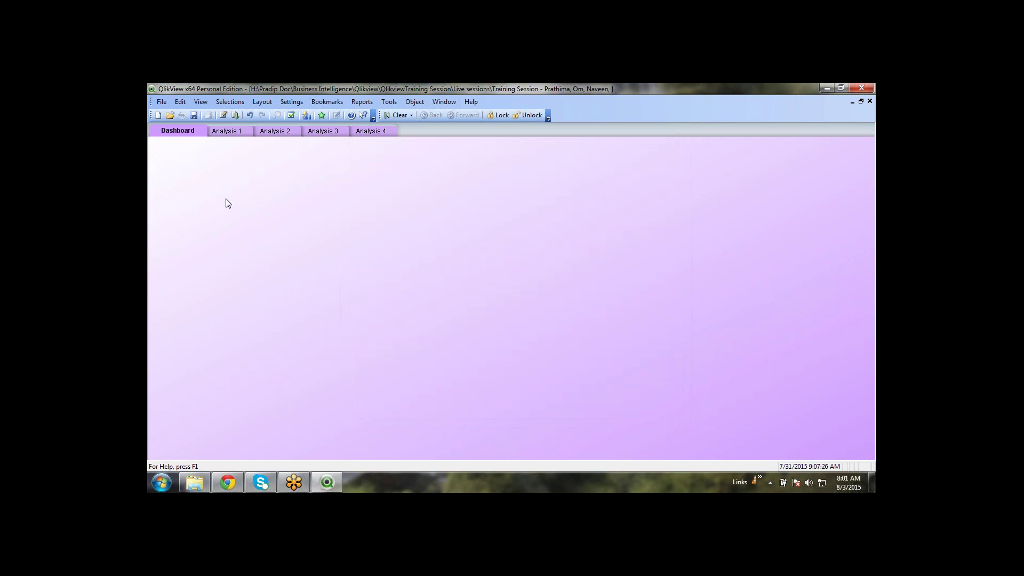
Apply the Bg.qvt theme from the other project's Source folder to Dashboard and compare the sheet with Analysis 1
right_click(182, 187)
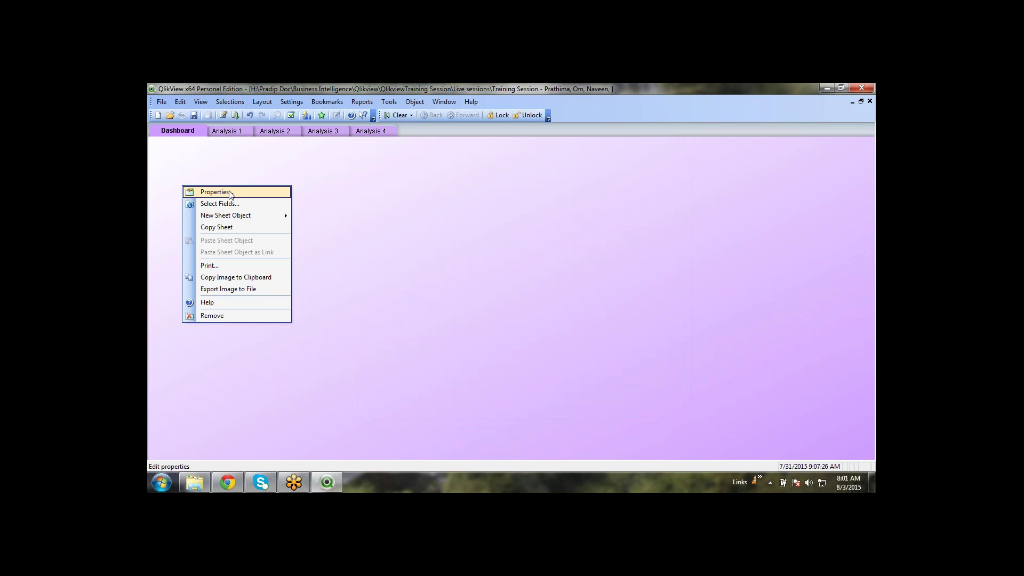
click(224, 191)
click(625, 219)
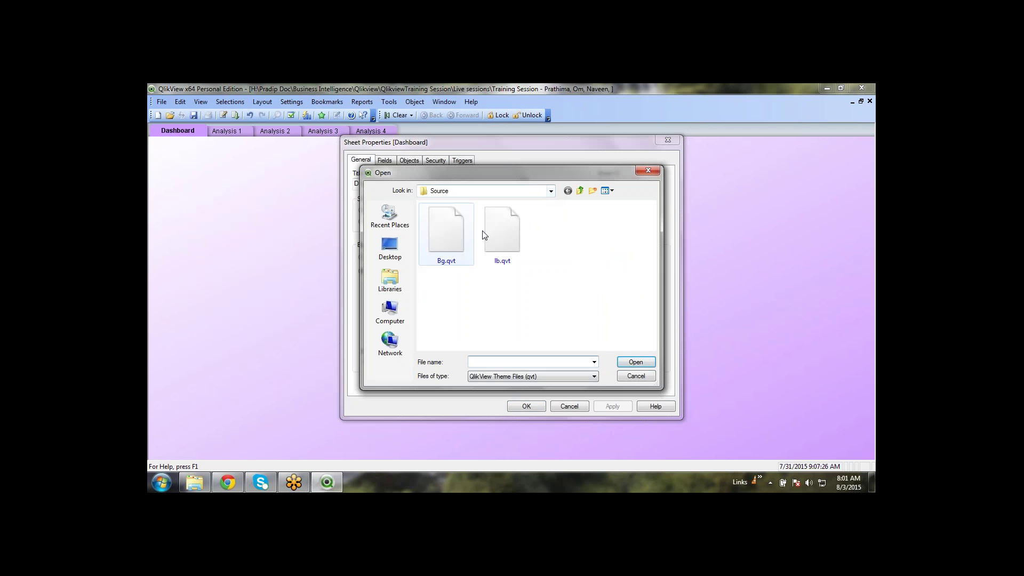
click(551, 191)
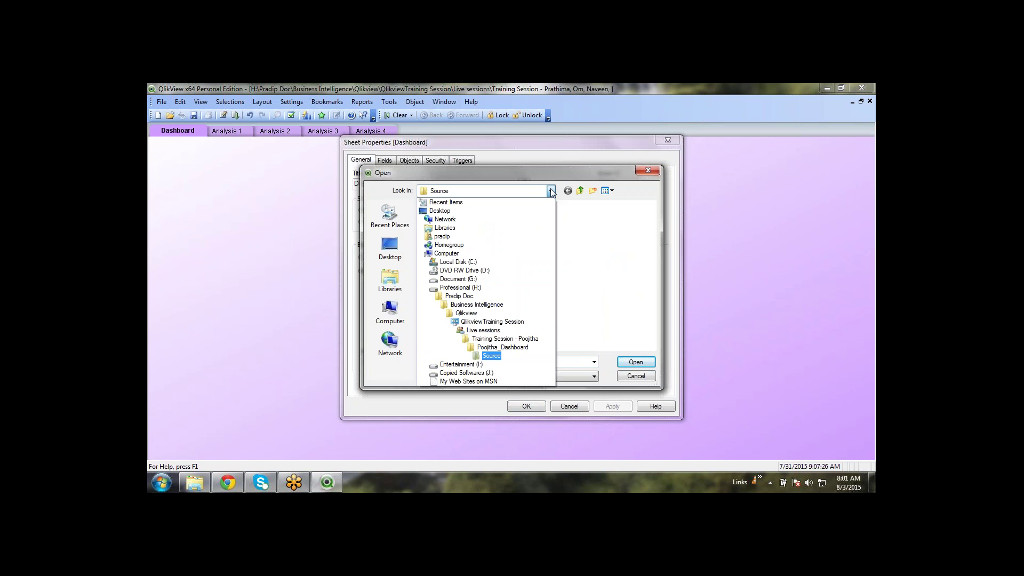
click(551, 191)
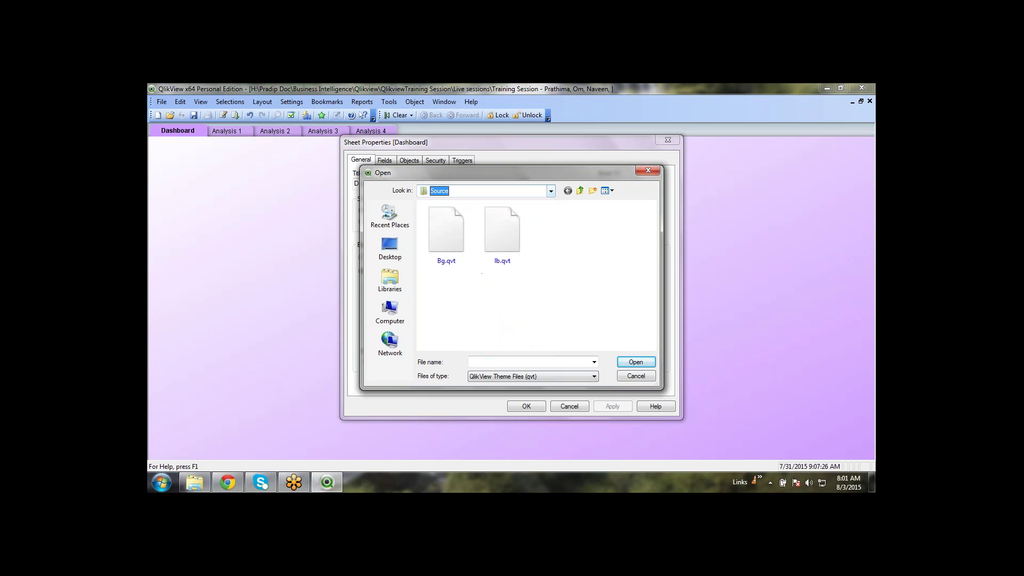
click(448, 245)
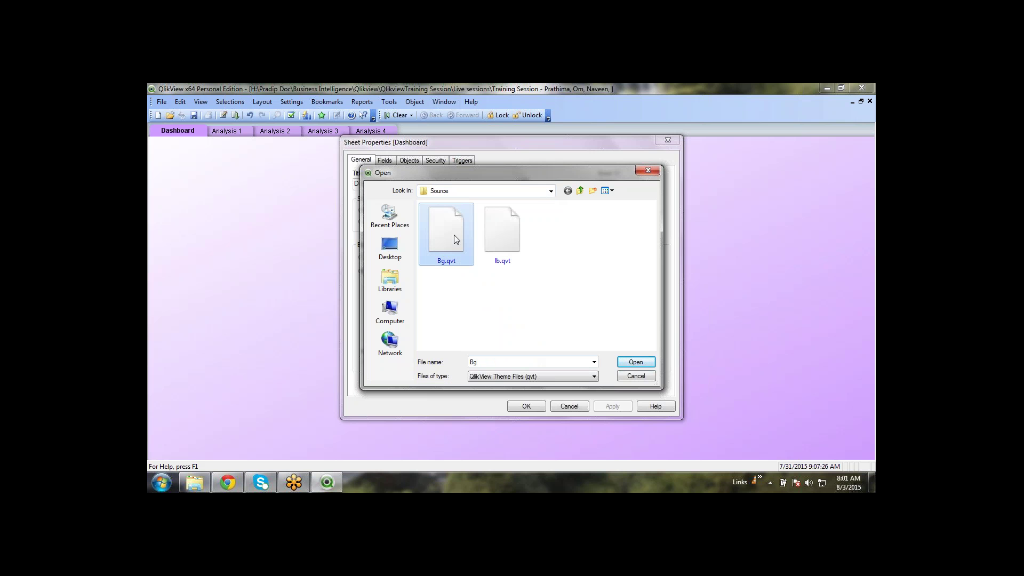
click(636, 362)
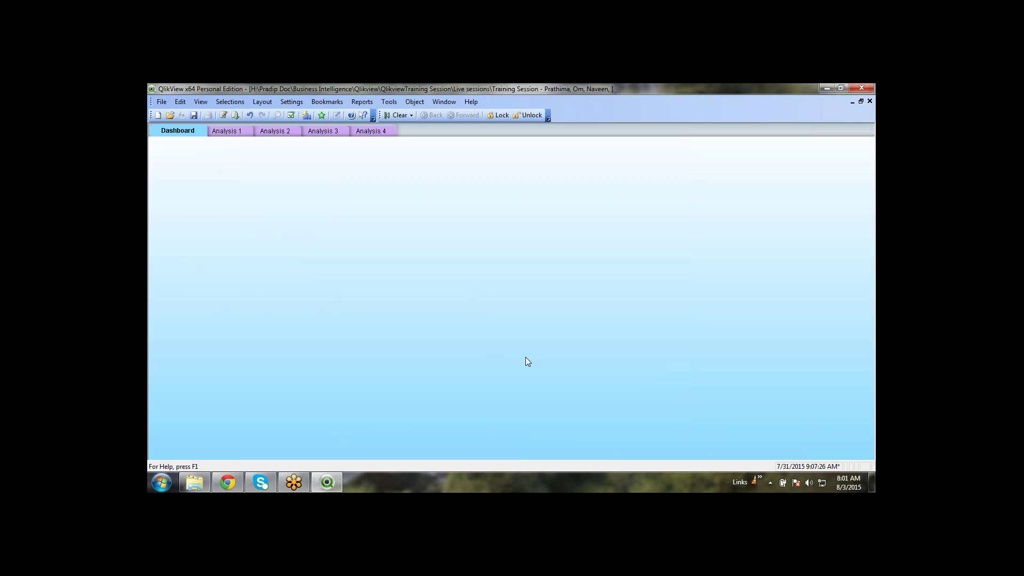
click(221, 133)
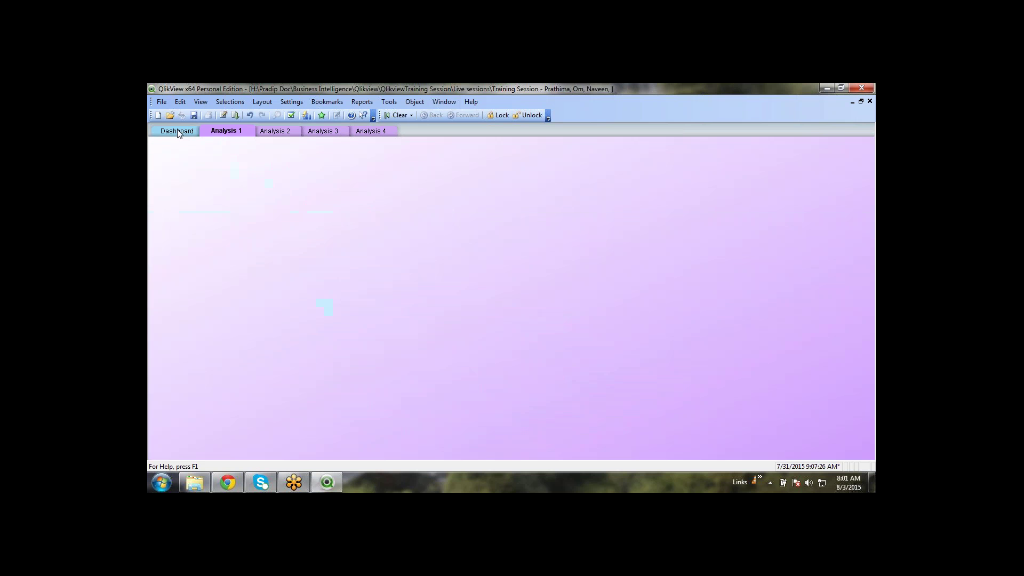
click(175, 132)
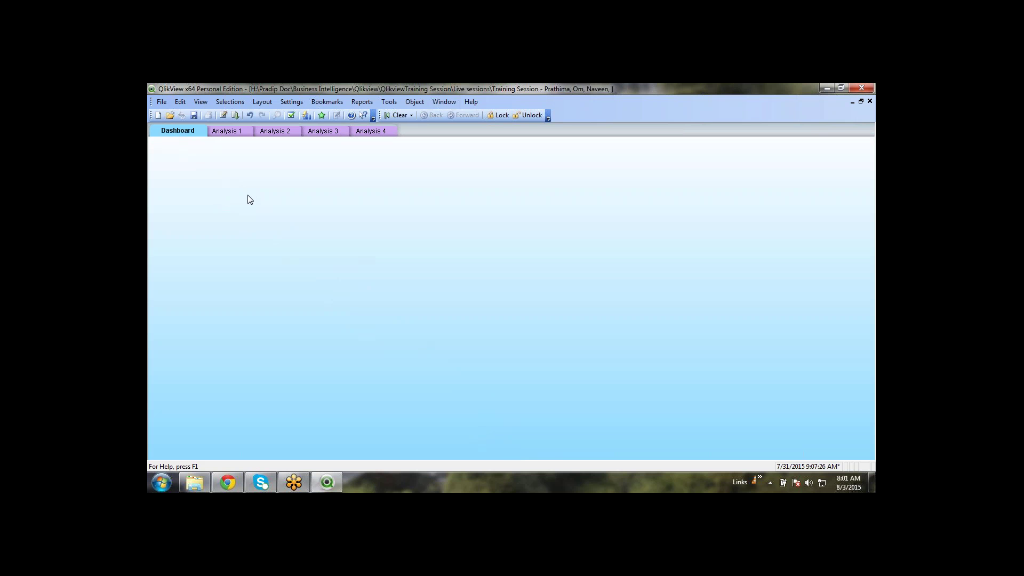
Switch to Windows Explorer, open Training_Dashboard's Source folder and copy its full path
right_click(261, 204)
click(238, 281)
click(198, 475)
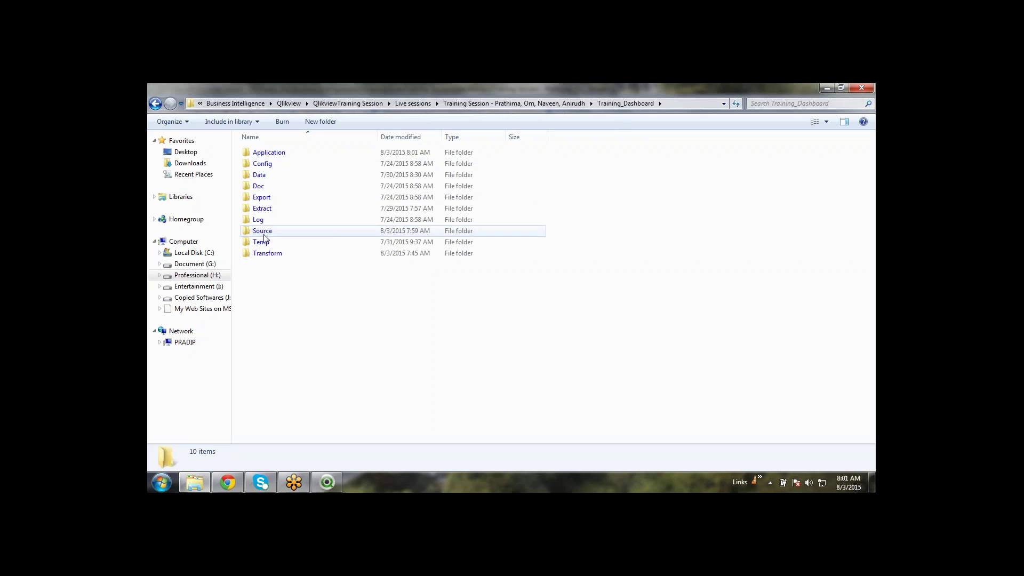
double_click(265, 233)
click(723, 102)
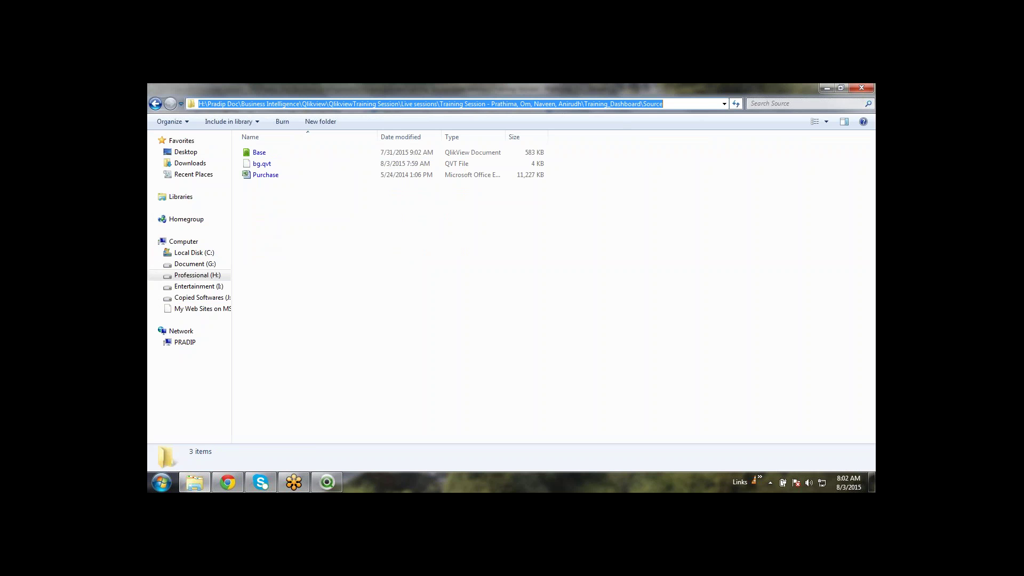
Back in QlikView, apply the bg.qvt theme from Training_Dashboard's Source folder to the Dashboard sheet using the copied path
click(327, 482)
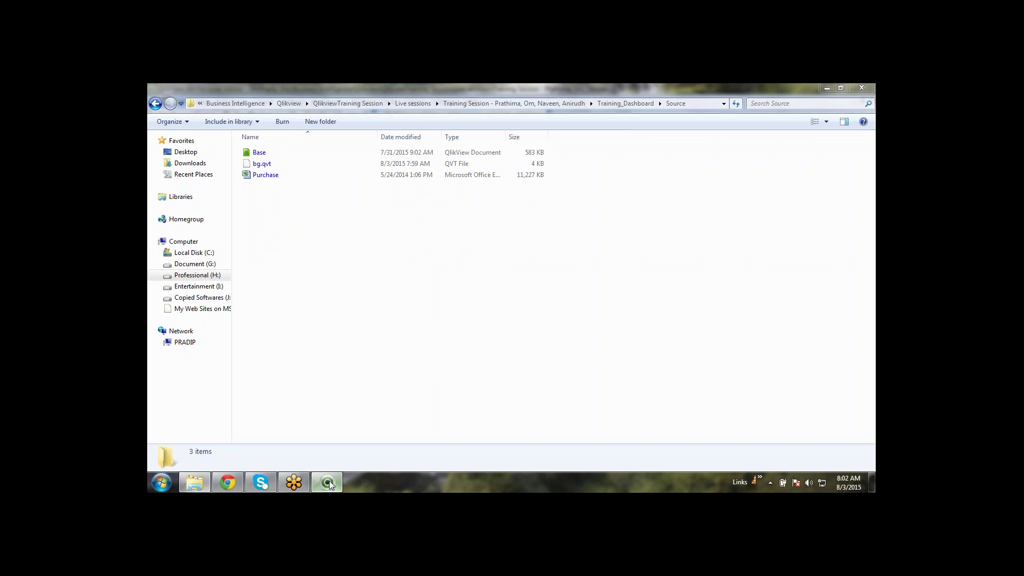
right_click(394, 239)
click(406, 245)
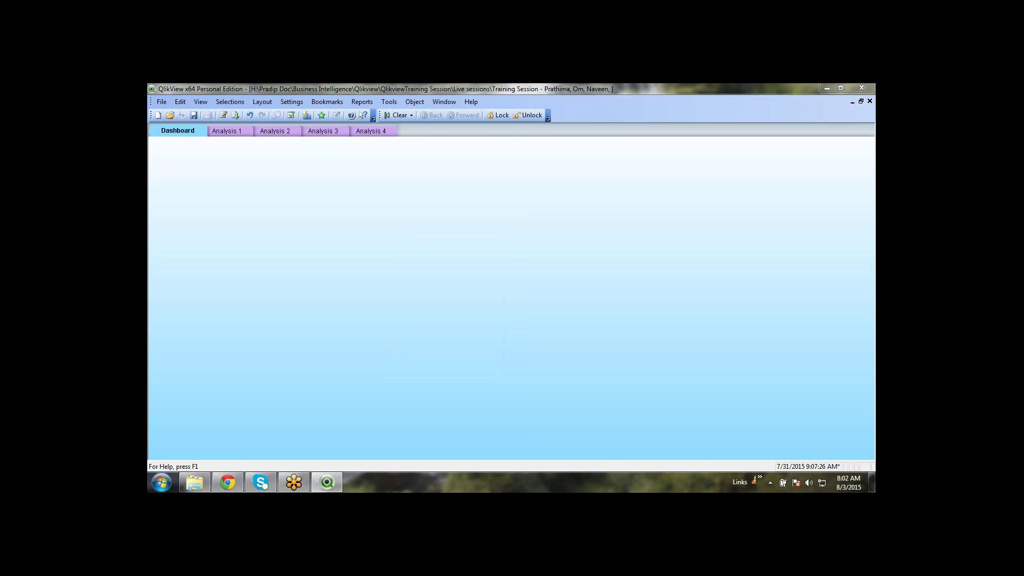
click(648, 219)
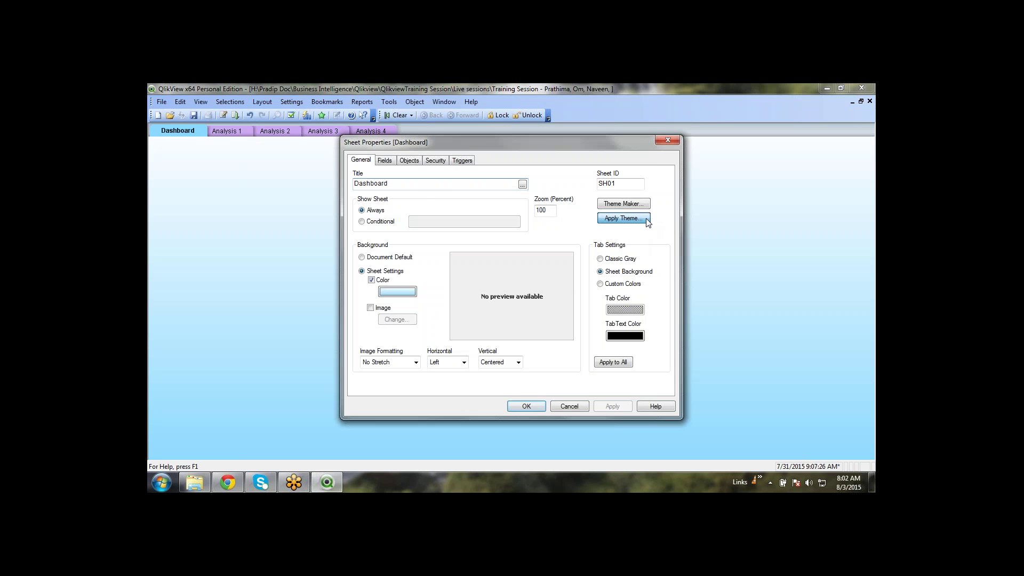
key(ctrl+v)
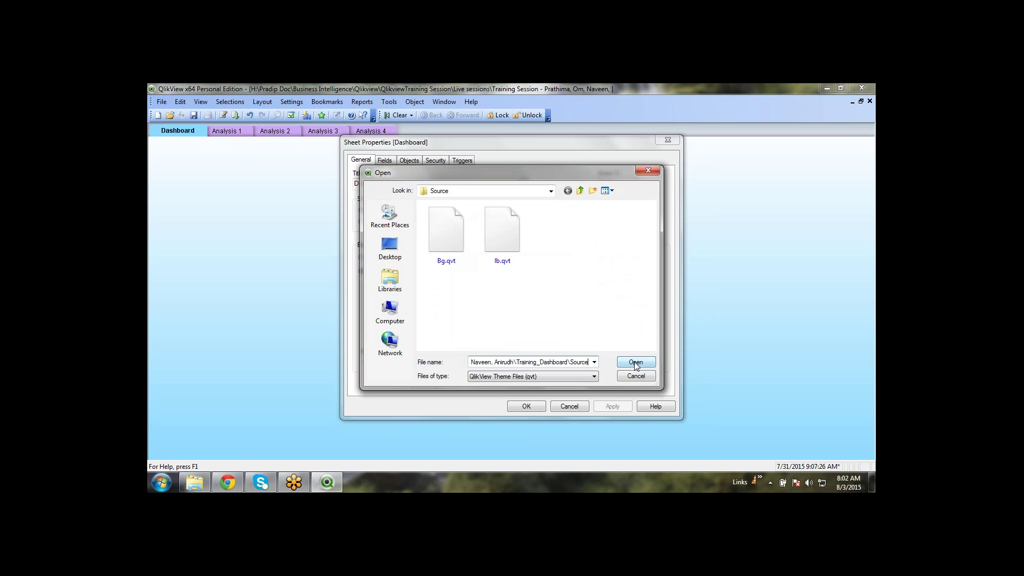
click(636, 362)
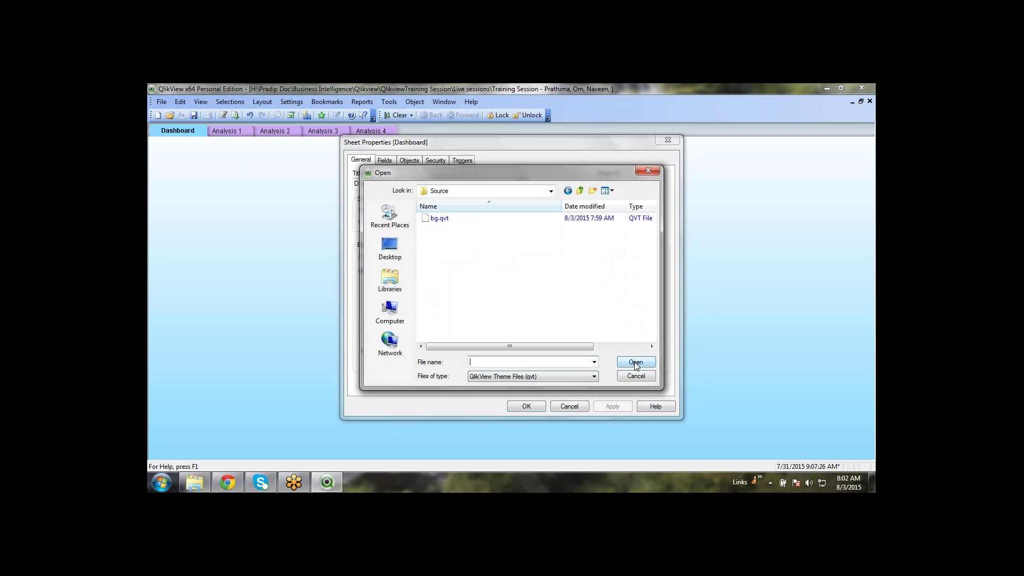
double_click(439, 219)
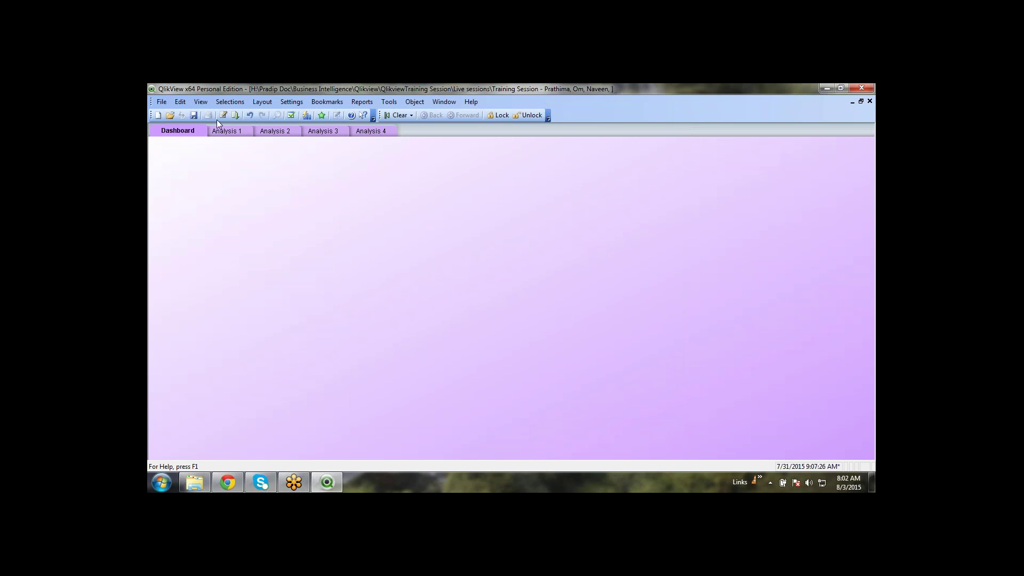
Compare Analysis 1 with Dashboard, open Dashboard's sheet properties and switch its tab settings to custom colors
click(223, 134)
click(192, 134)
right_click(407, 177)
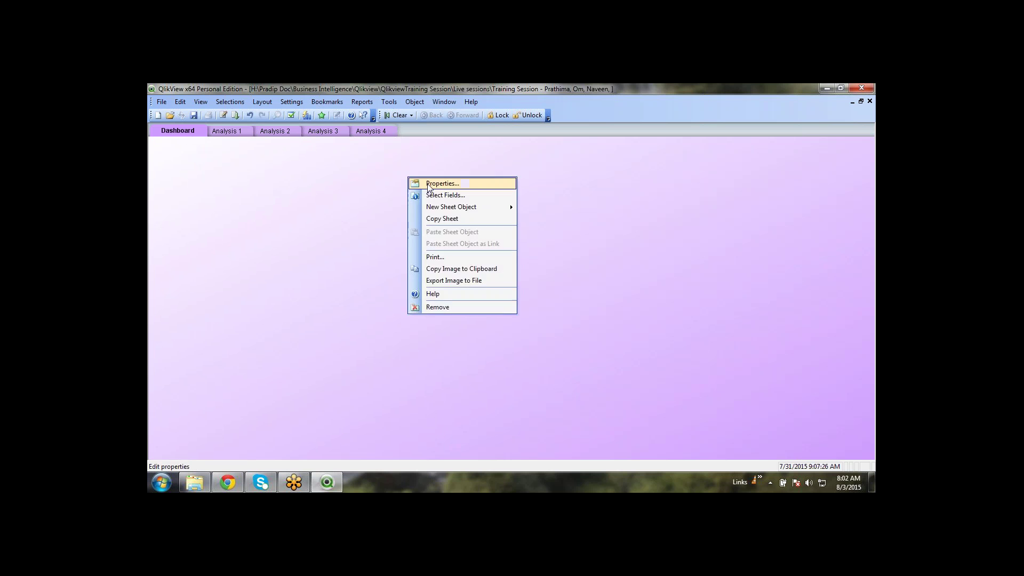
click(428, 184)
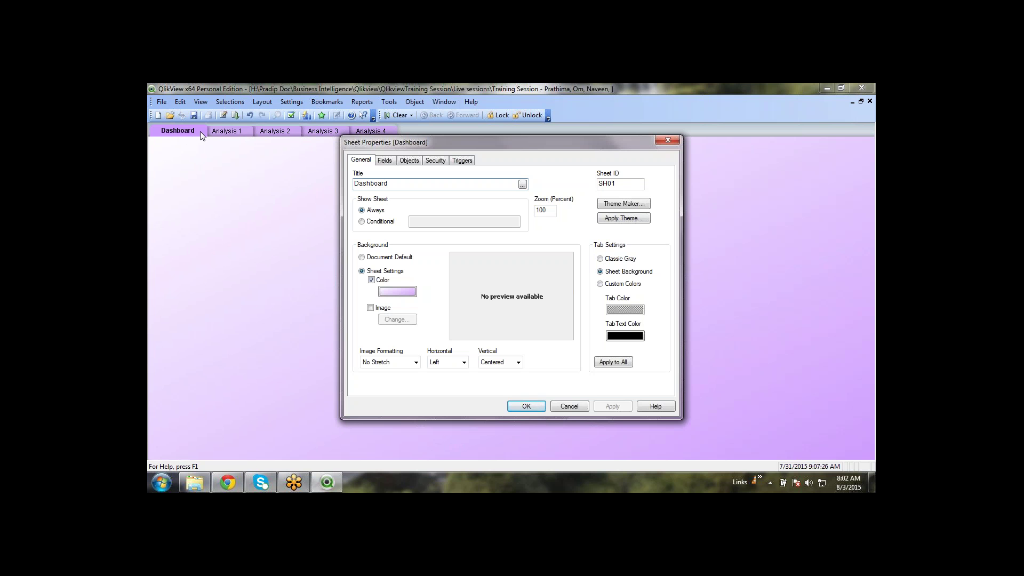
click(601, 284)
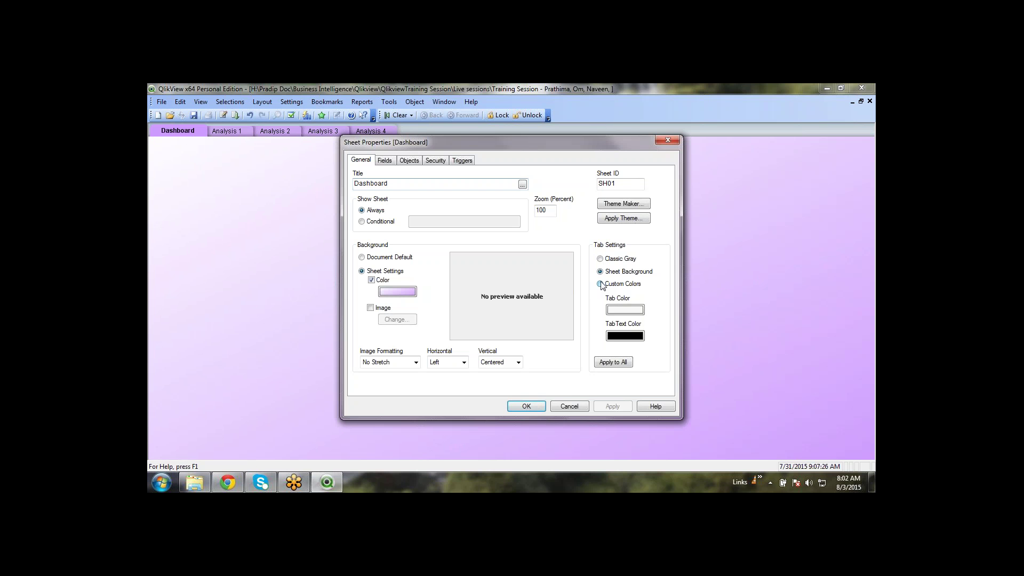
Set Dashboard's custom tab color to a solid muted blue-violet with RGB 128, 128, 192
click(629, 311)
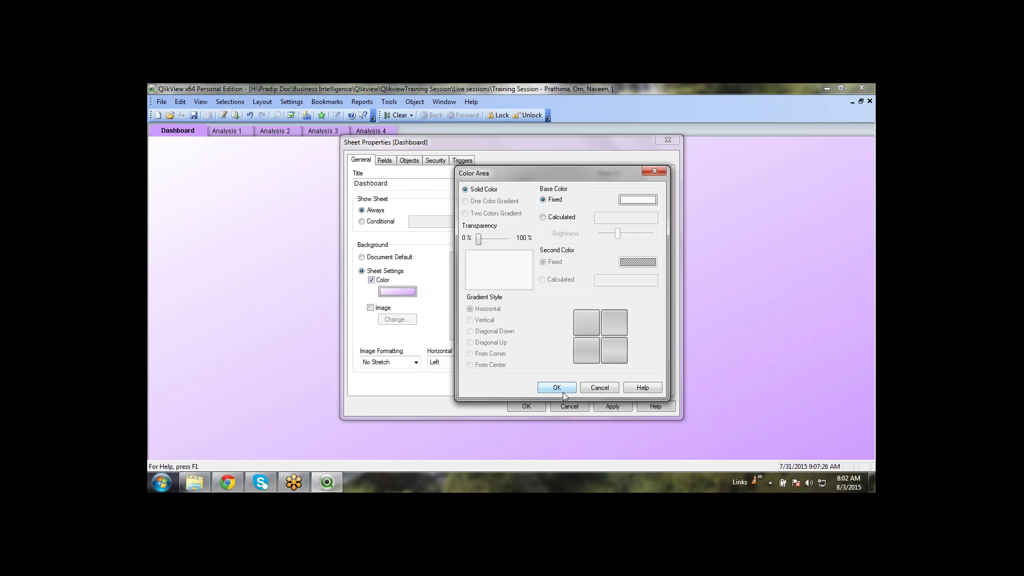
click(630, 201)
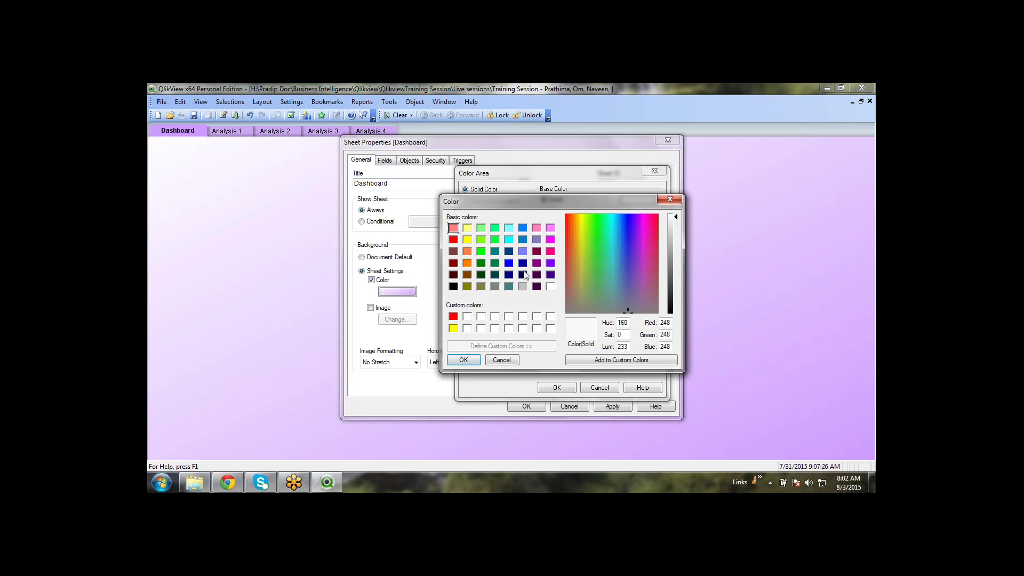
click(549, 263)
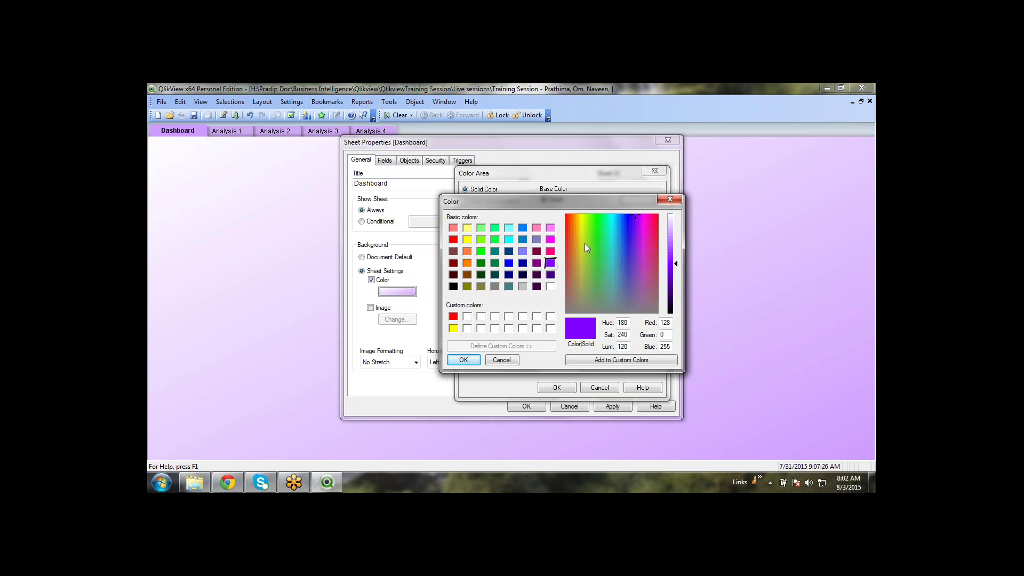
click(550, 274)
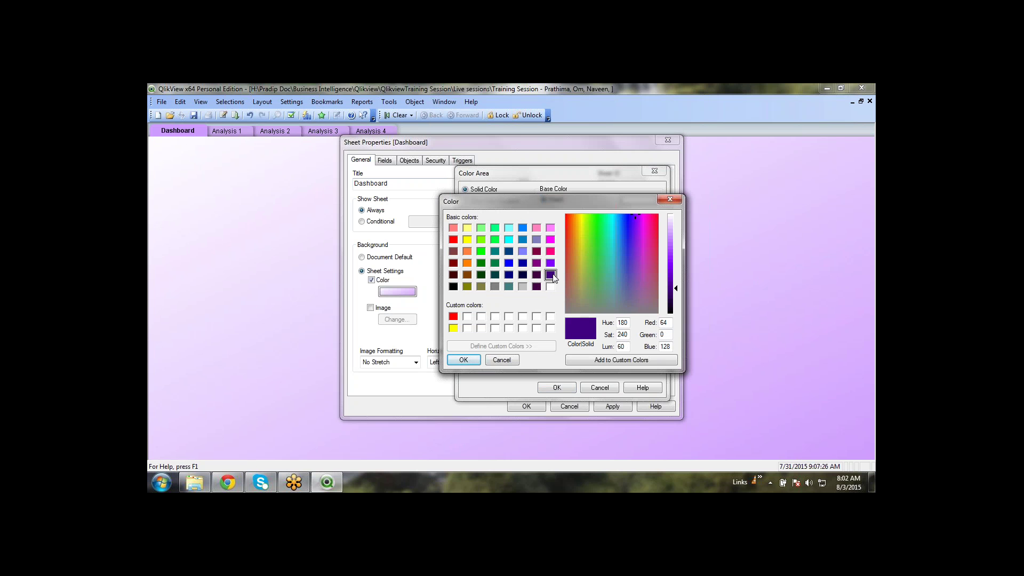
click(463, 359)
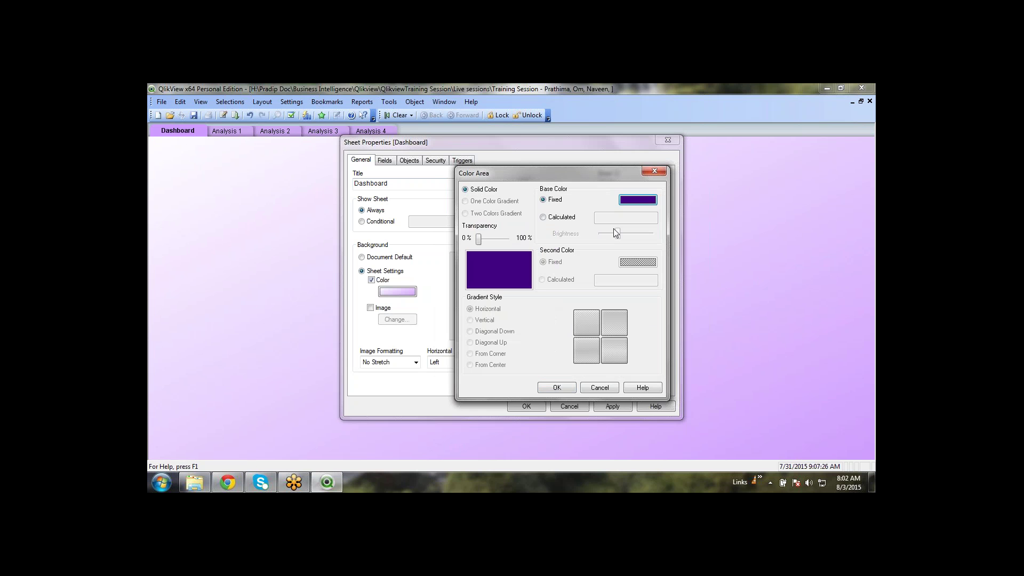
click(638, 200)
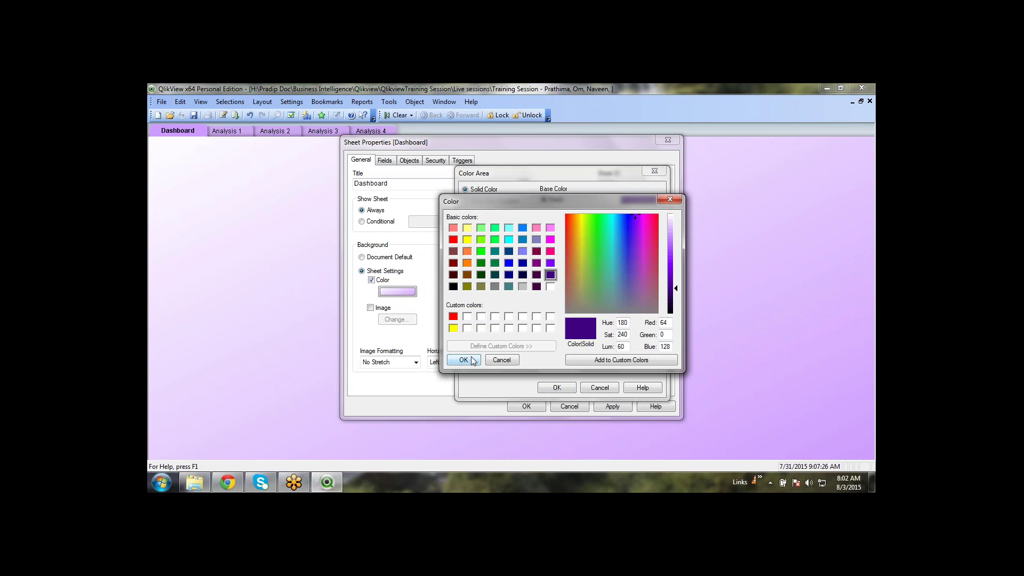
click(537, 239)
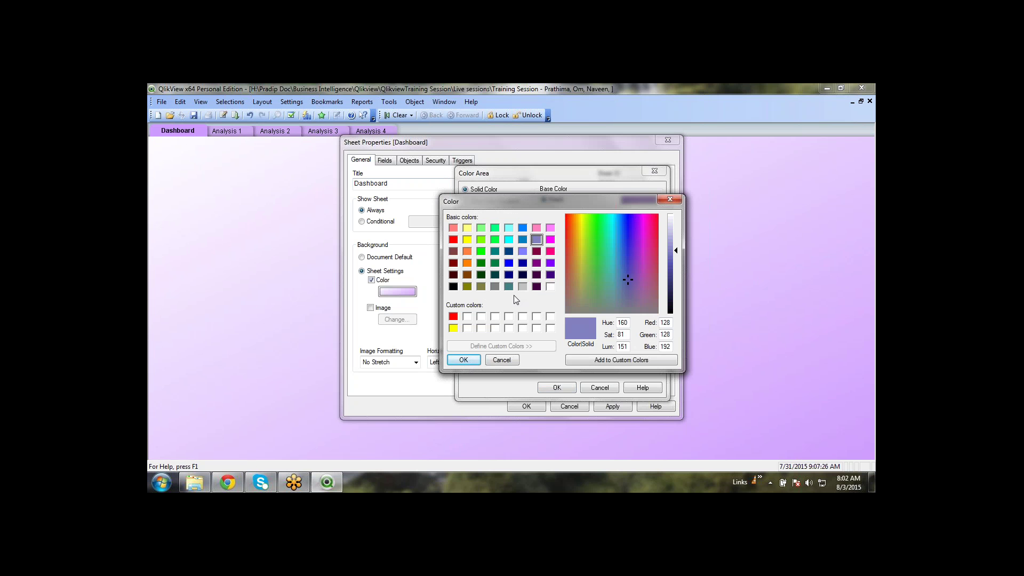
click(462, 361)
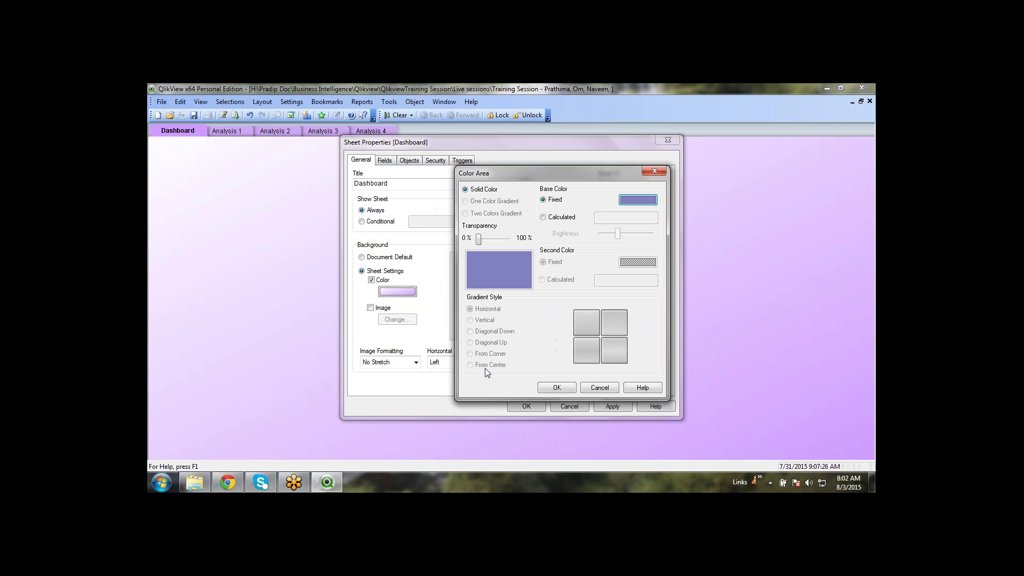
click(564, 389)
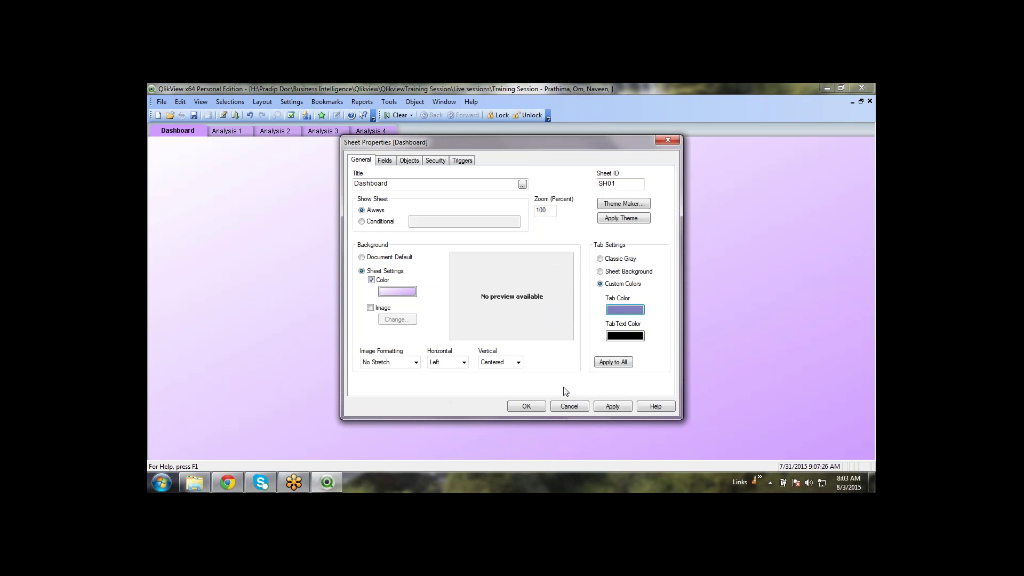
Set the tab text color to solid white and apply the tab settings to all sheets
click(634, 336)
click(650, 202)
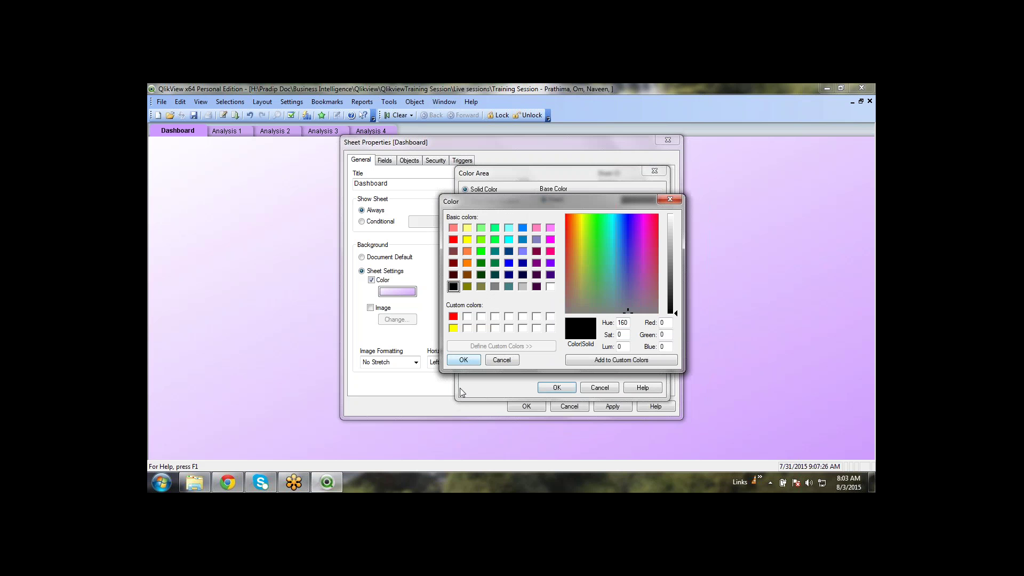
click(468, 328)
click(463, 360)
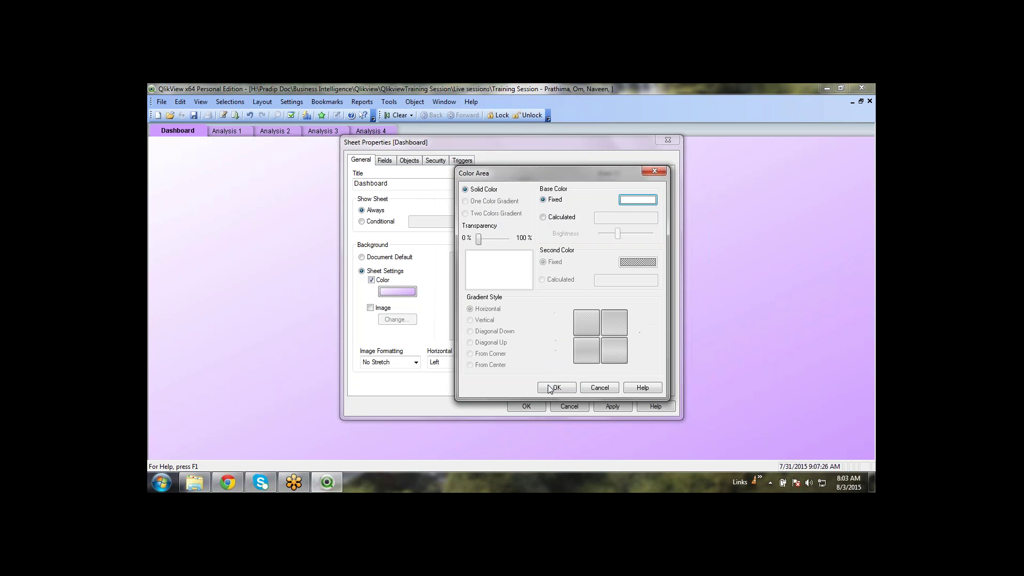
click(557, 387)
click(612, 406)
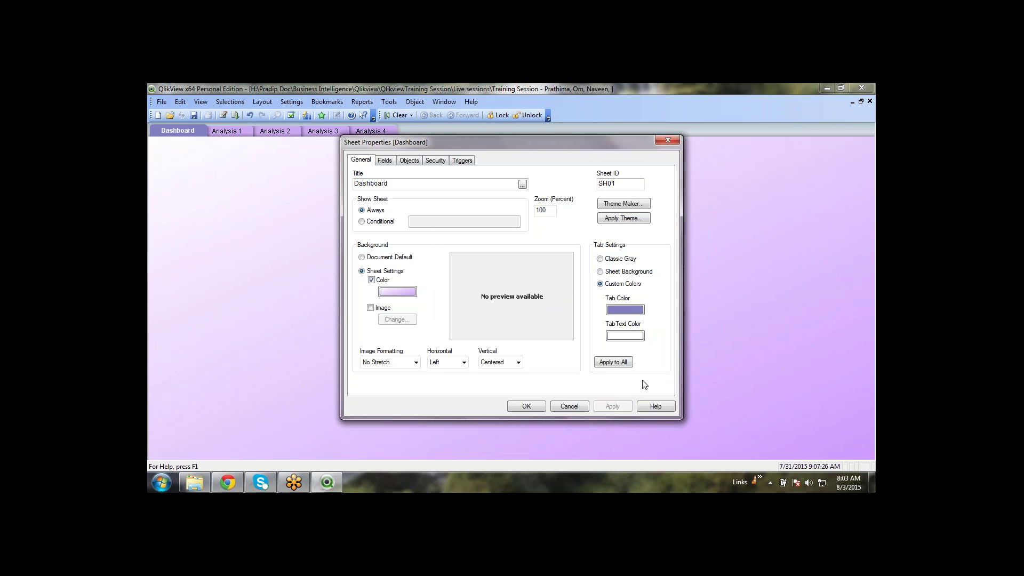
click(616, 365)
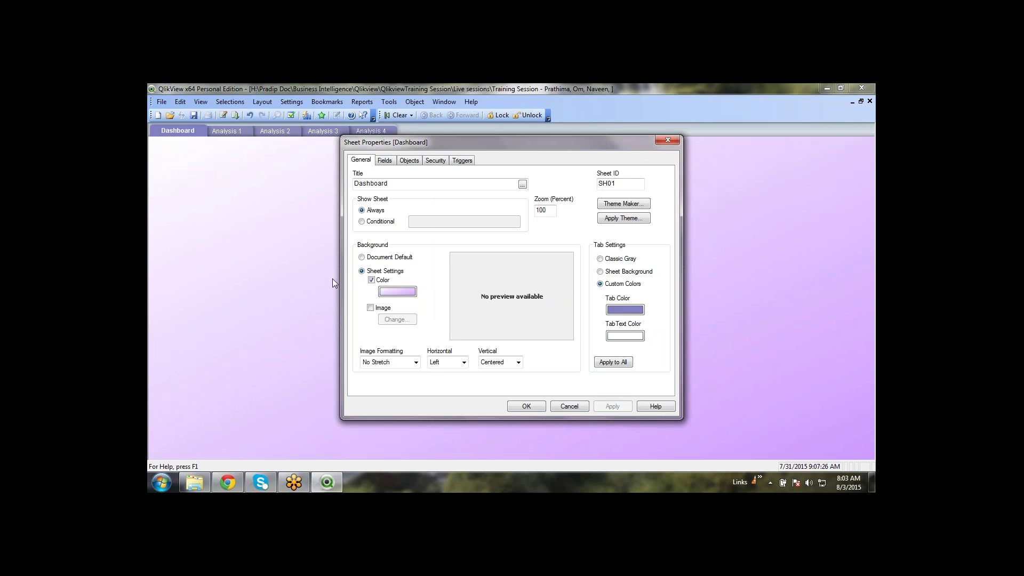
Change the tab color to dark purple, RGB 64, 0, 128, and apply it to all sheets
click(628, 311)
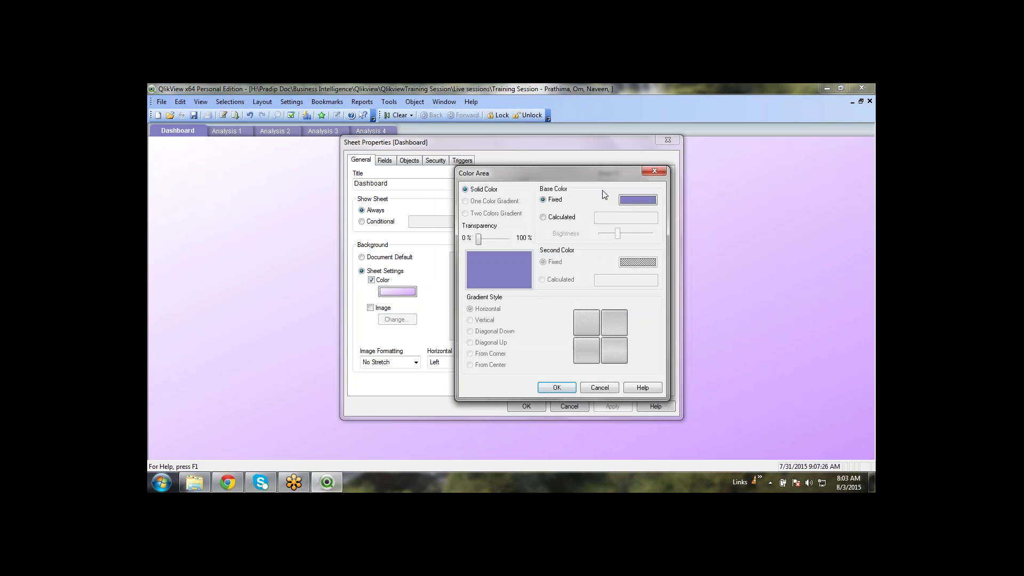
click(622, 202)
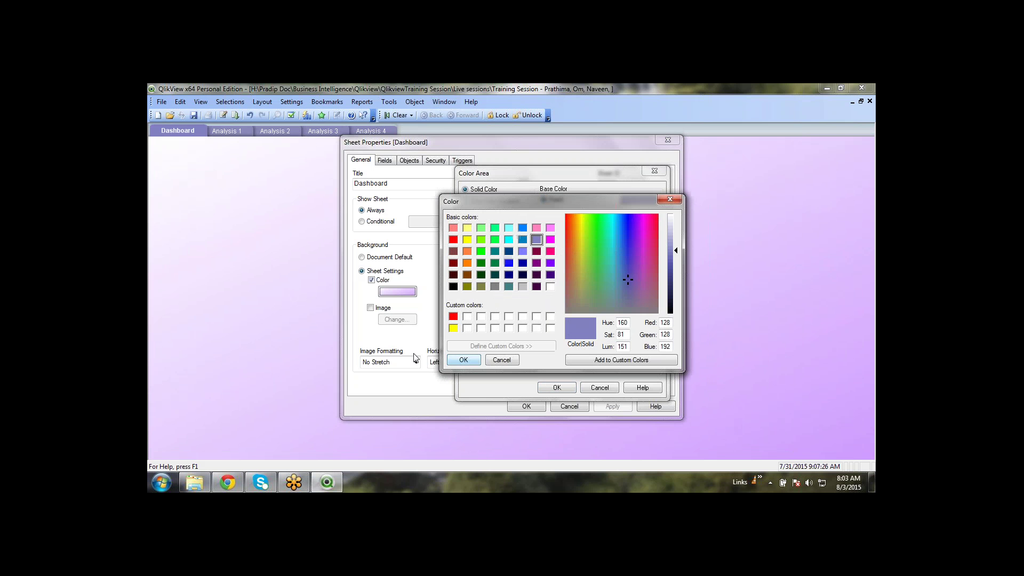
click(550, 263)
click(551, 274)
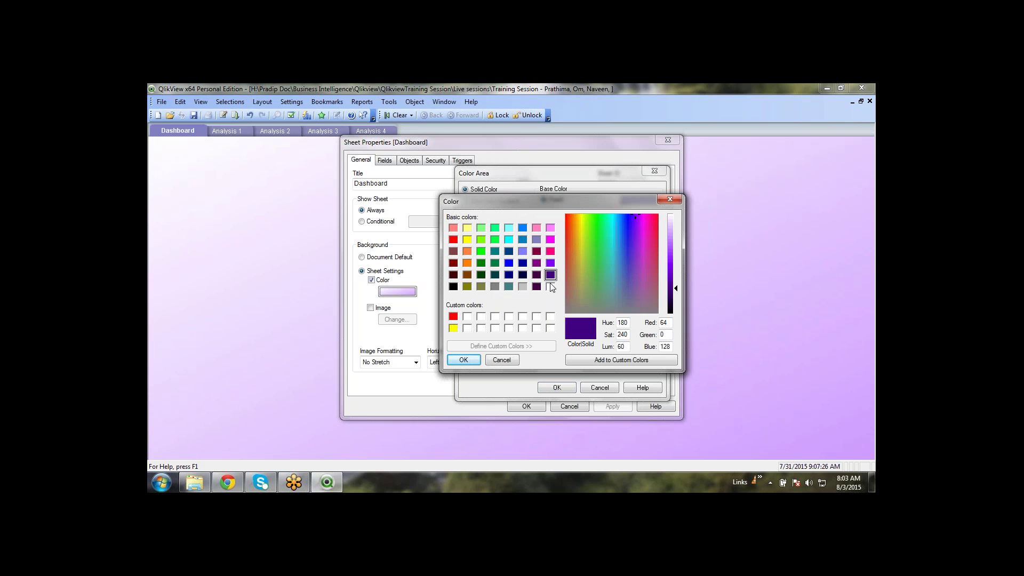
click(471, 362)
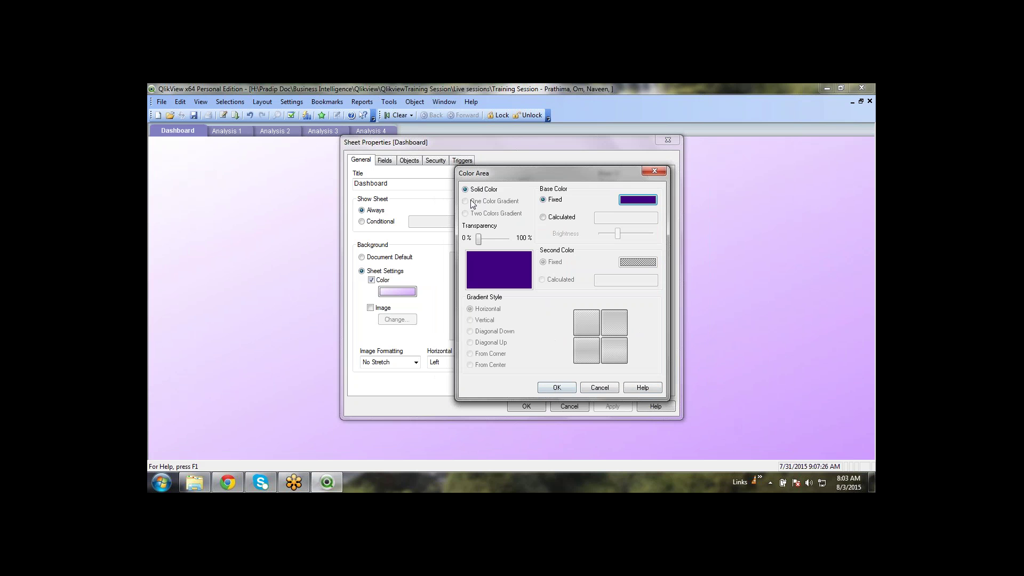
click(557, 388)
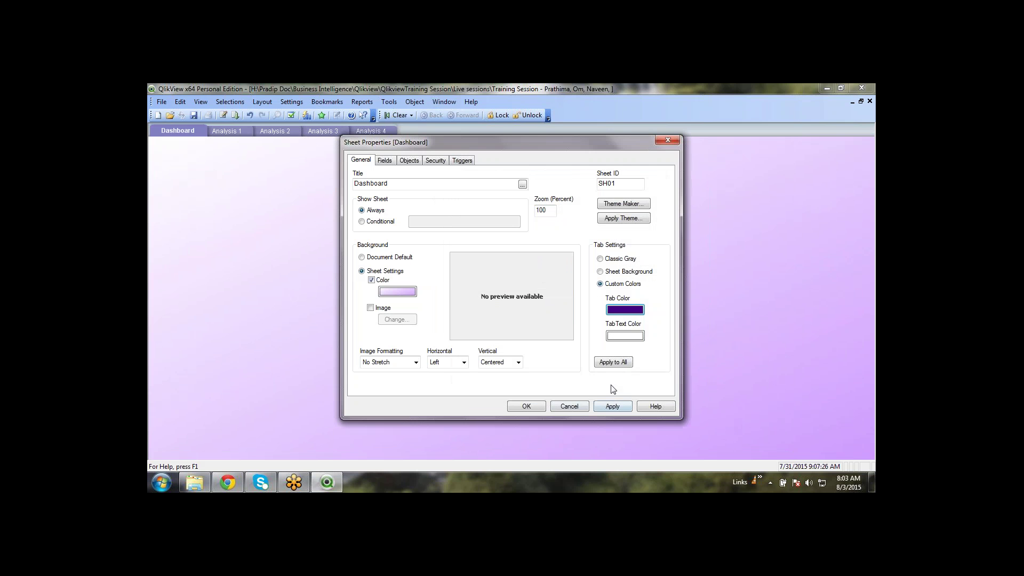
click(615, 363)
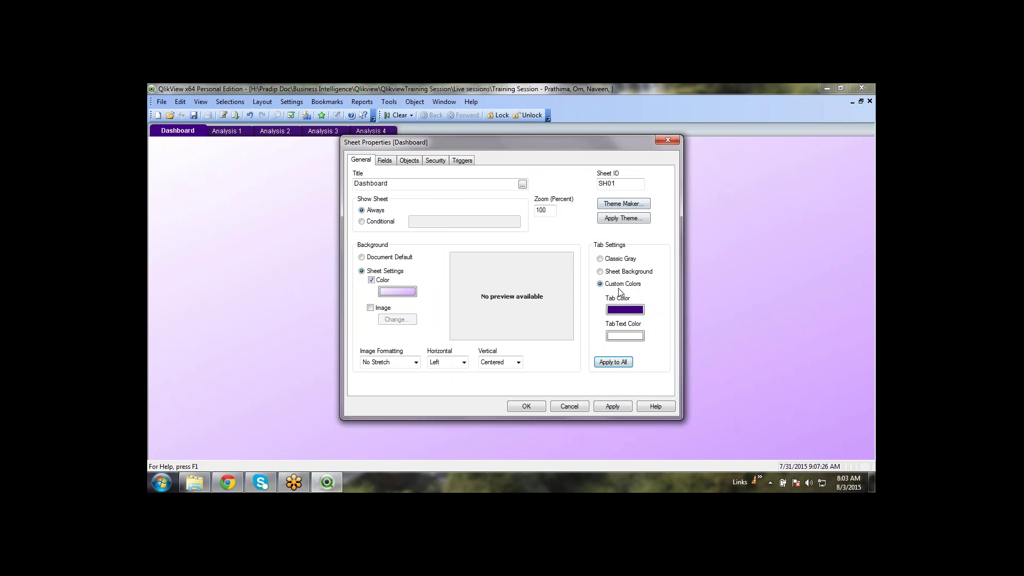
Brighten the tab color to a violet of RGB 143, 32, 255, apply it to all sheets and accept the sheet properties
click(625, 335)
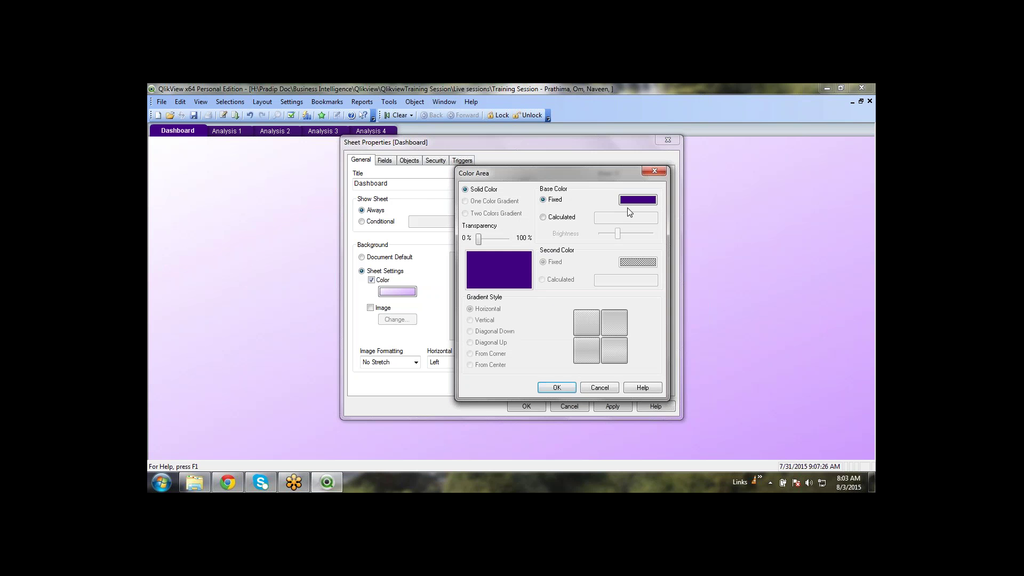
click(634, 202)
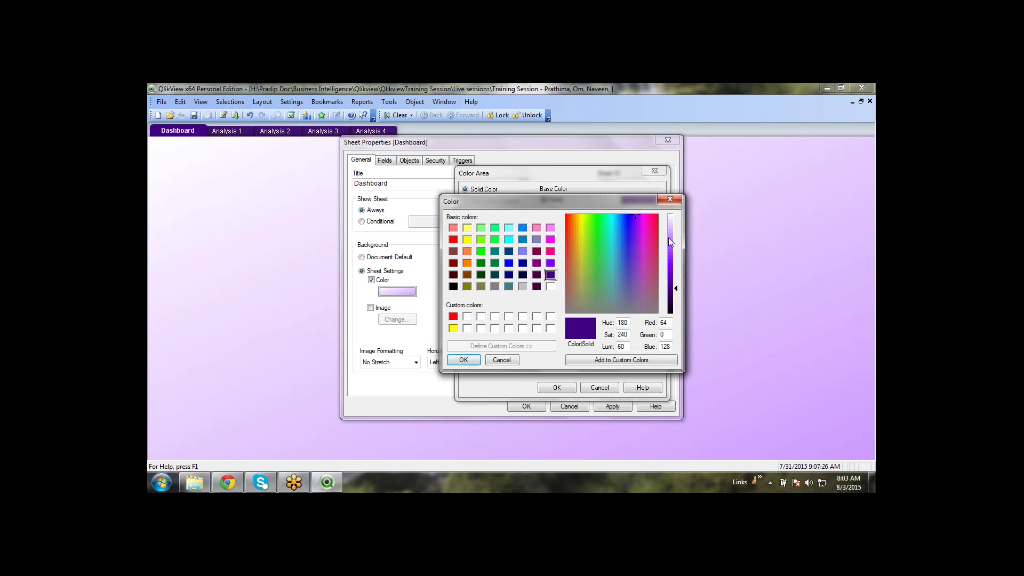
click(670, 268)
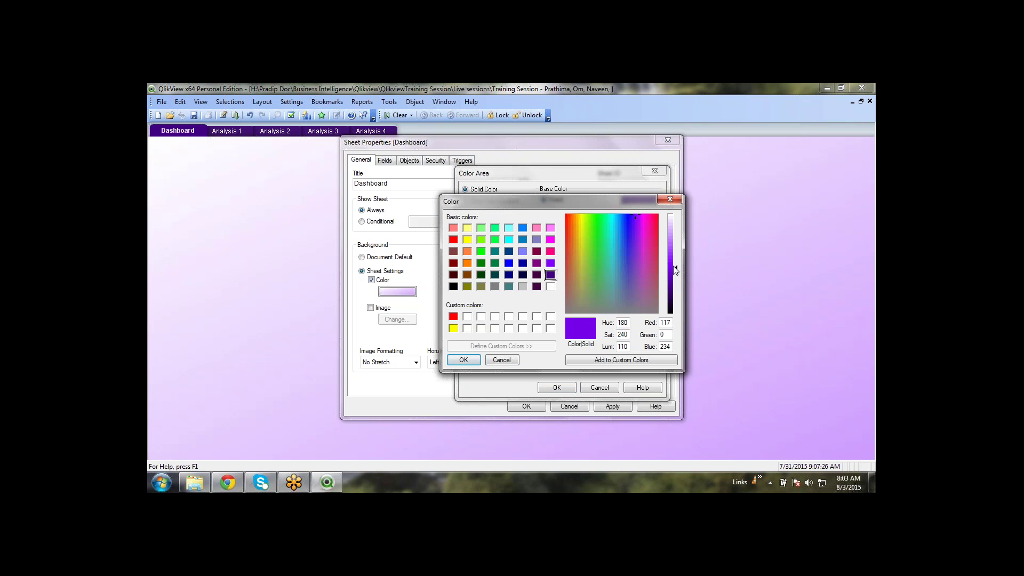
drag(676, 270, 675, 260)
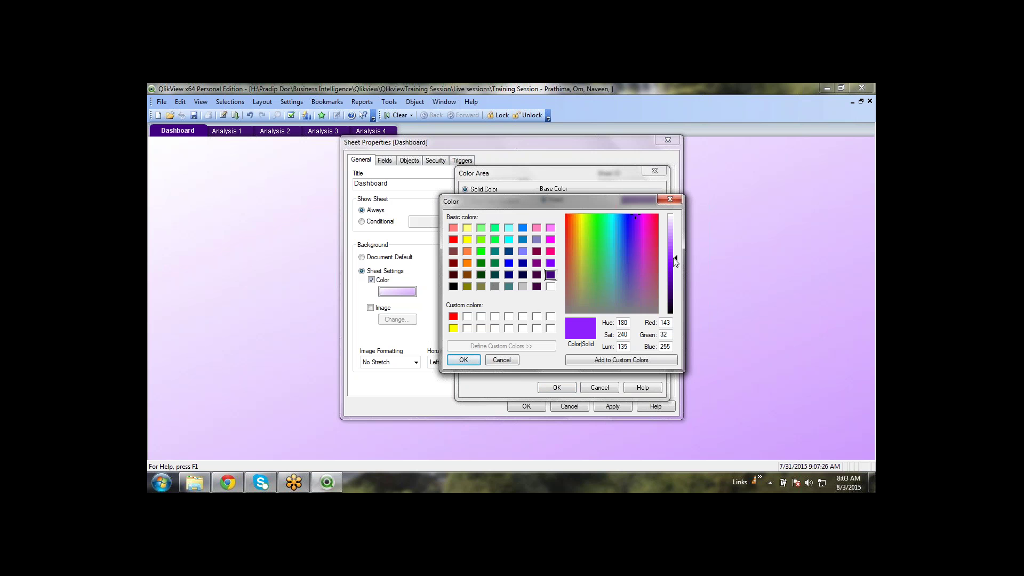
click(463, 360)
click(557, 388)
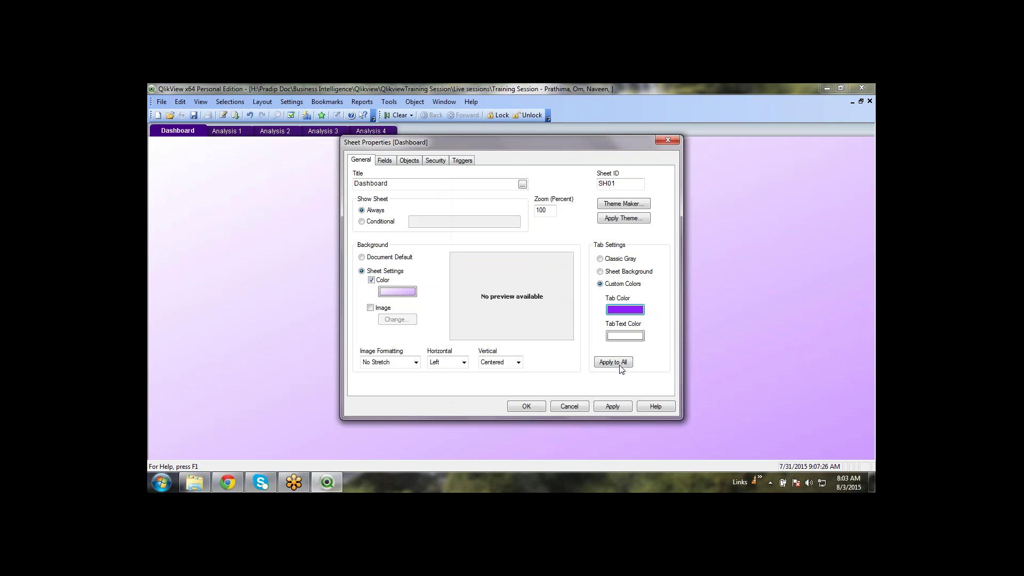
click(620, 364)
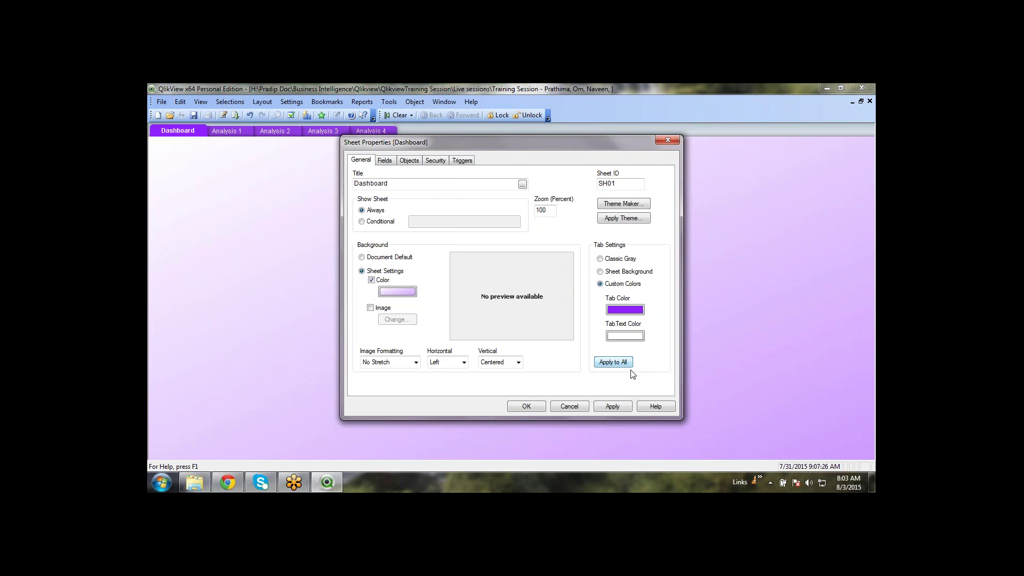
click(613, 407)
click(526, 407)
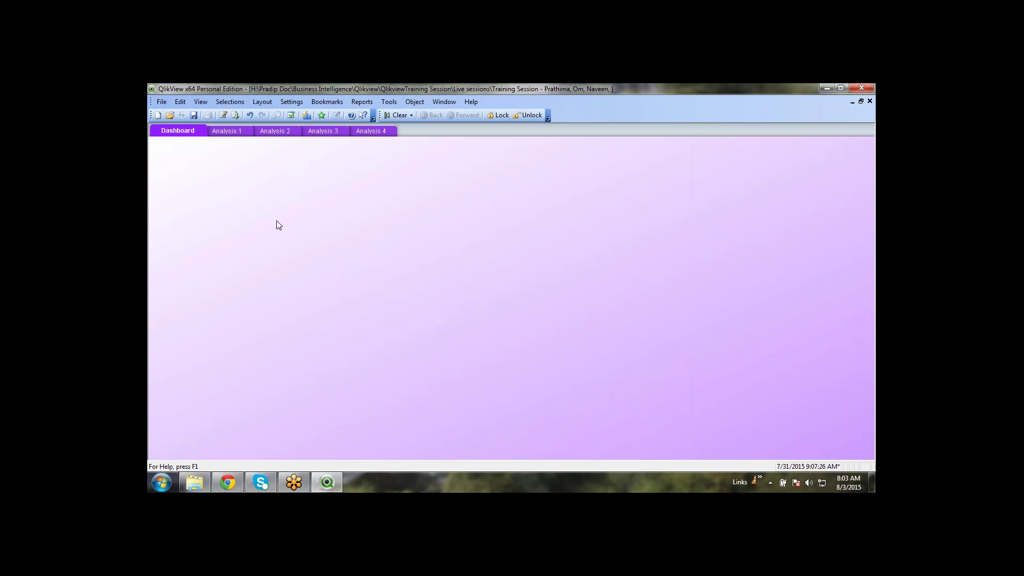
Check the tab colors on Analysis 1 and Analysis 2, return to Dashboard and save the document
click(247, 133)
click(274, 132)
click(186, 134)
click(194, 115)
Review the fields, objects, security and trigger settings in Dashboard's sheet properties
right_click(408, 205)
click(442, 210)
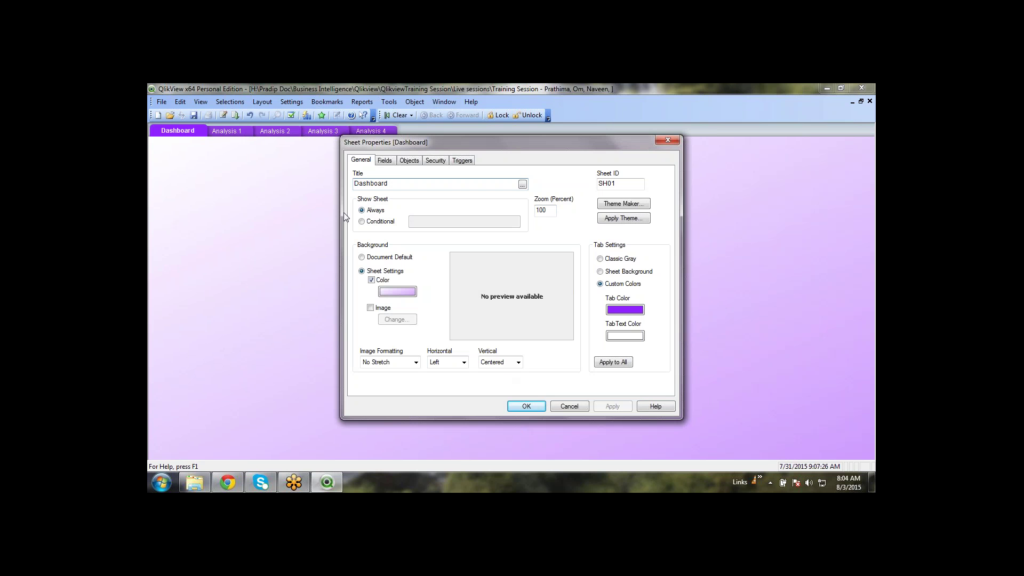
click(396, 163)
click(415, 162)
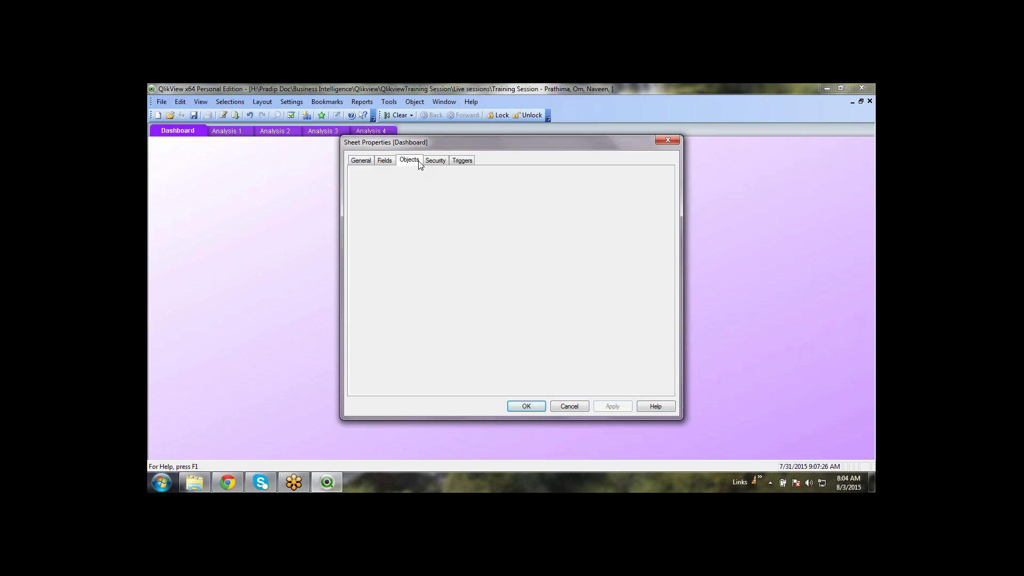
click(428, 162)
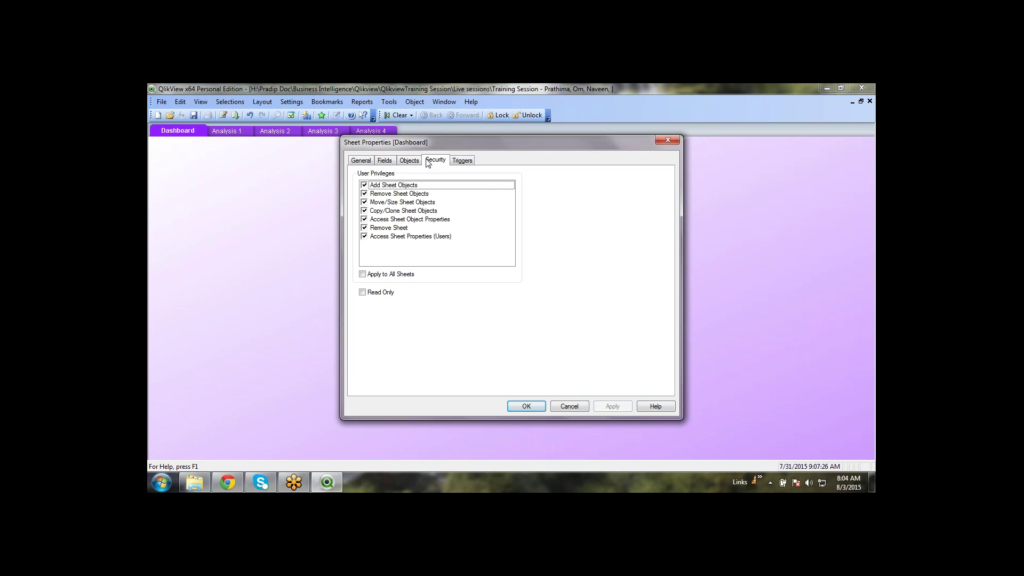
click(462, 162)
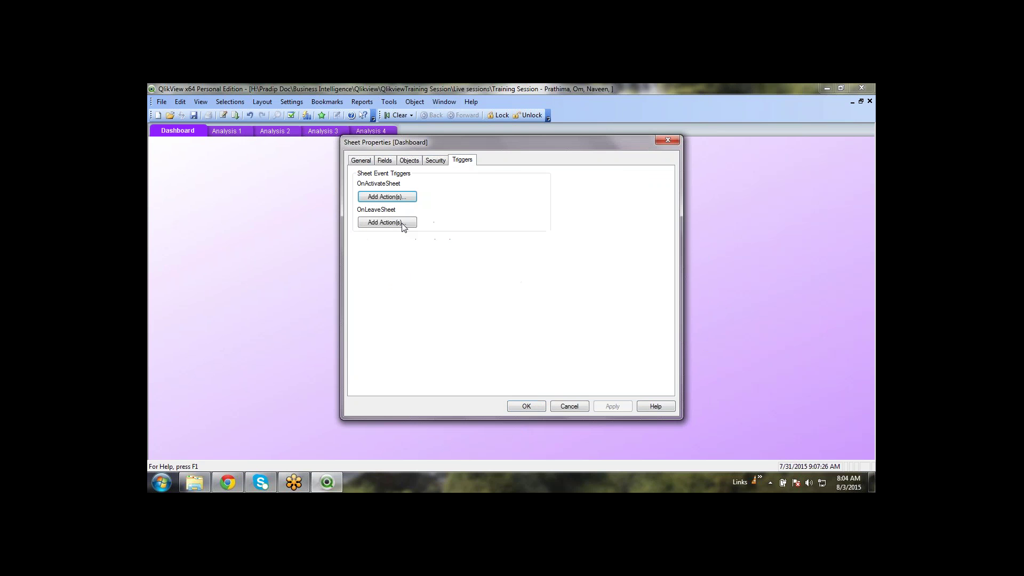
Review the sheet's available fields by table, filtering the list to Asset, Category, Employee and Make
click(393, 162)
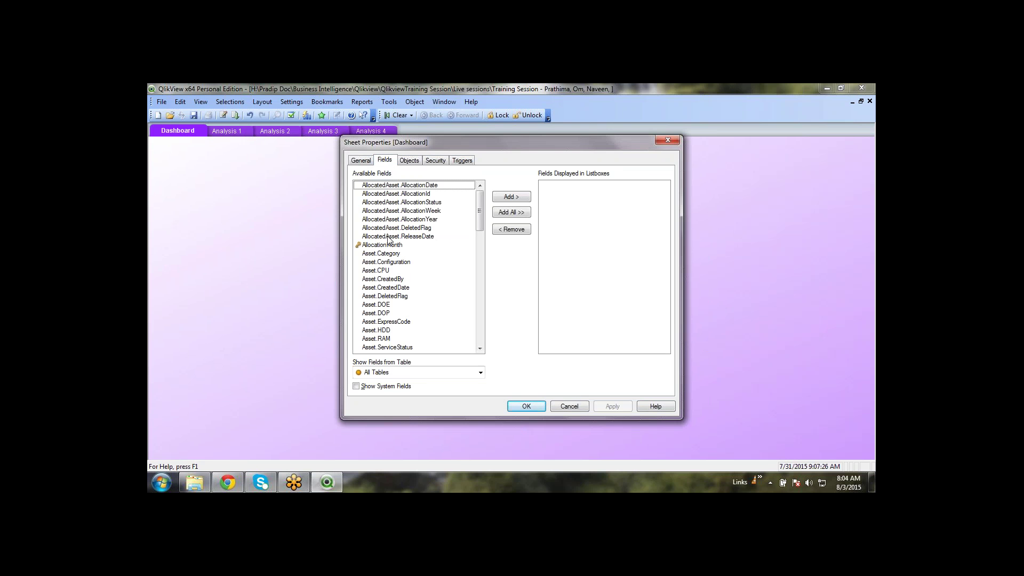
drag(480, 208, 497, 188)
click(481, 373)
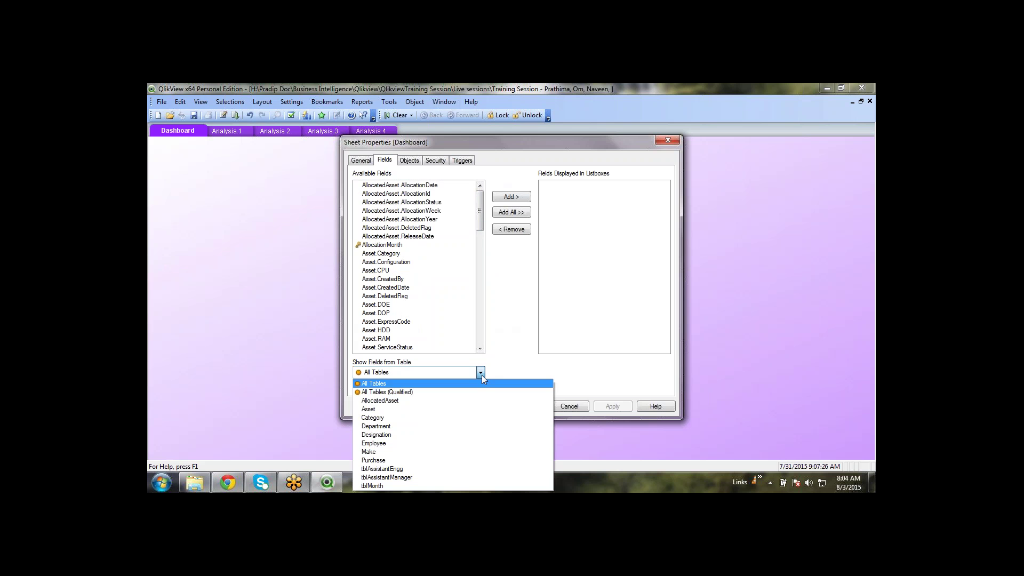
click(439, 408)
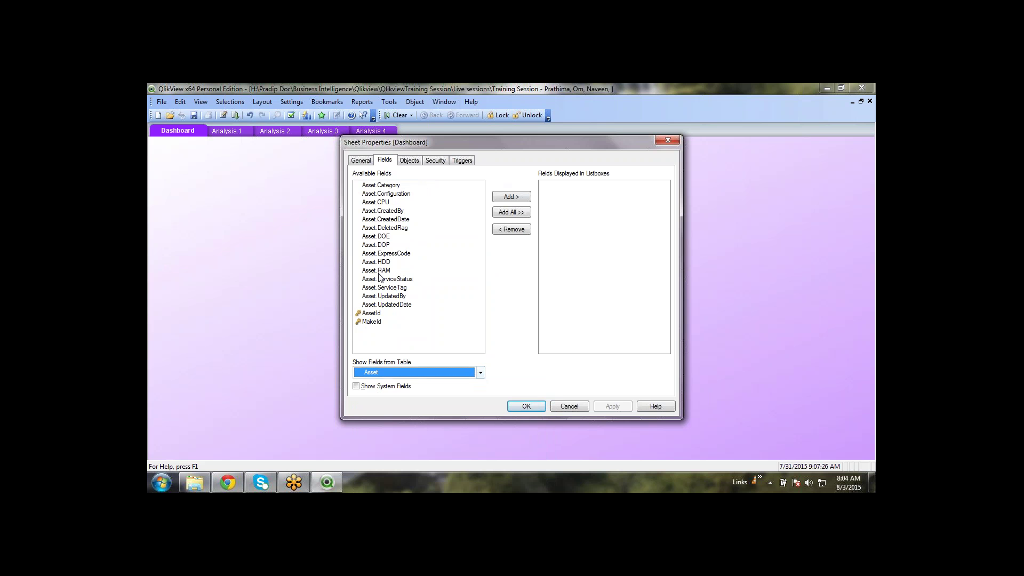
click(481, 375)
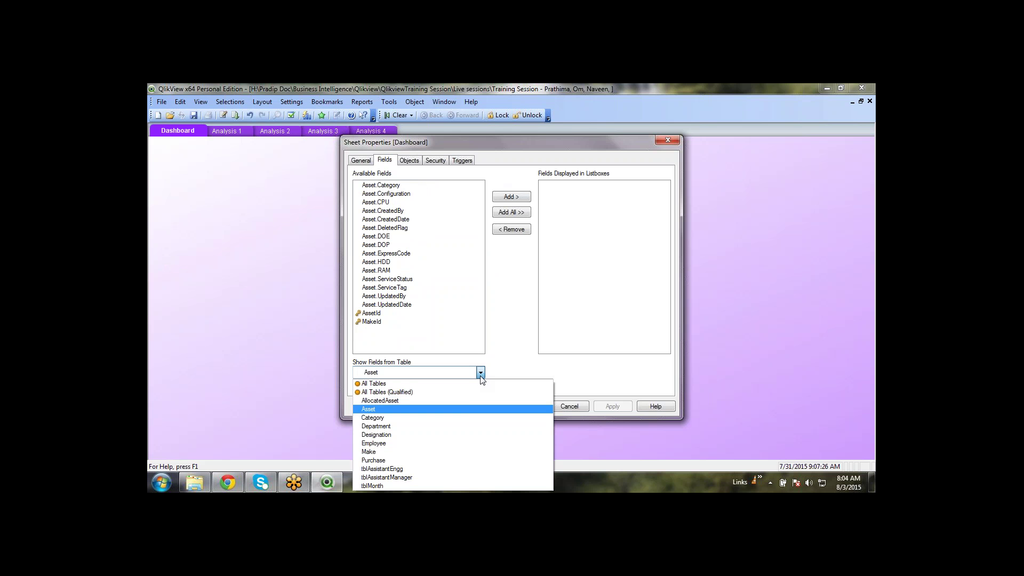
click(450, 417)
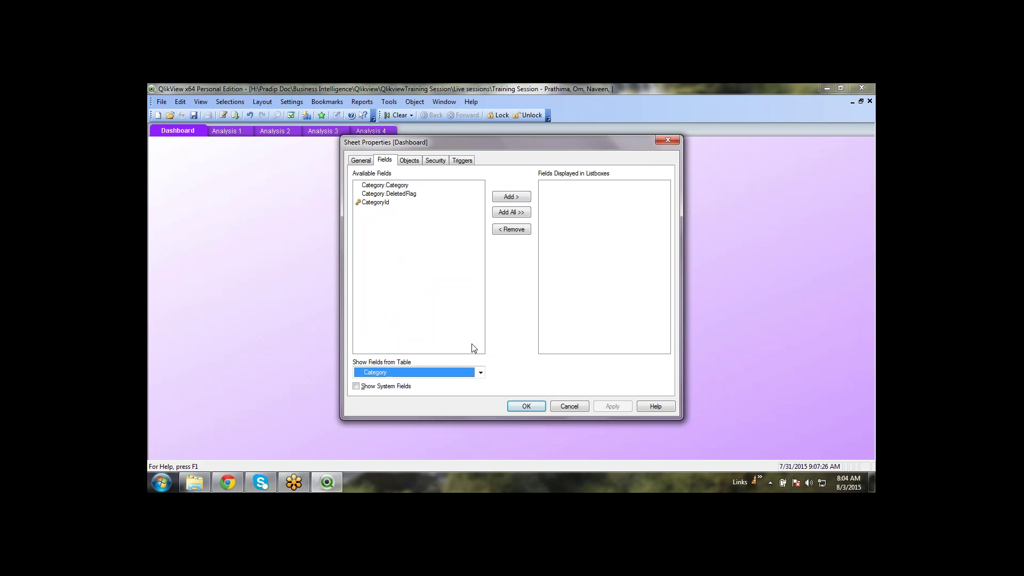
click(477, 372)
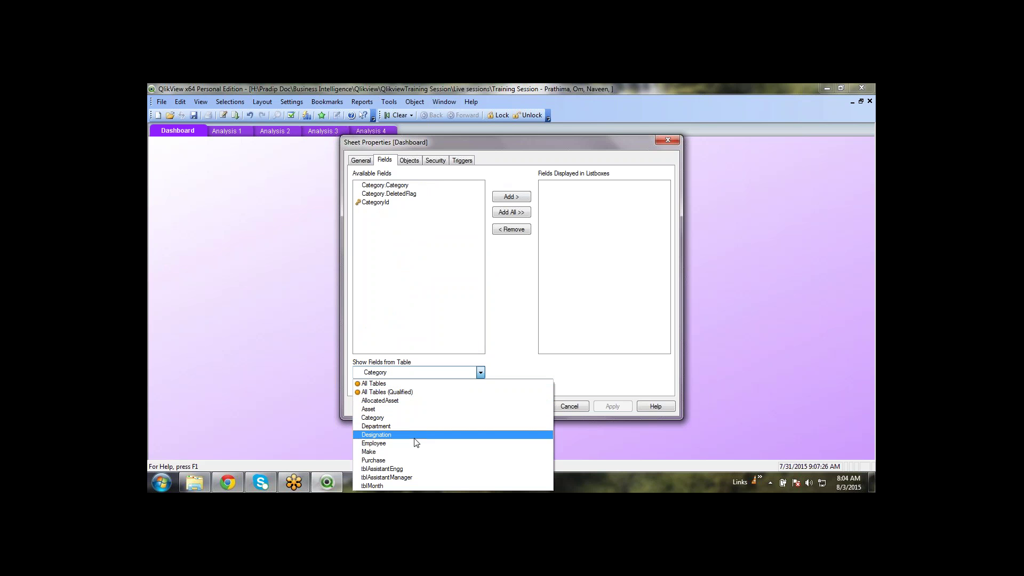
click(413, 442)
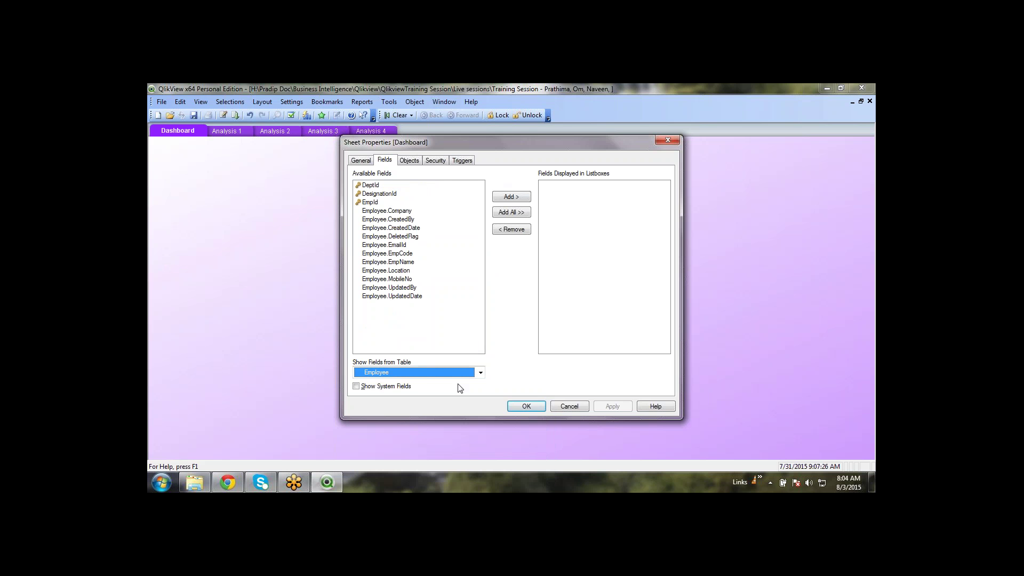
click(480, 373)
click(408, 452)
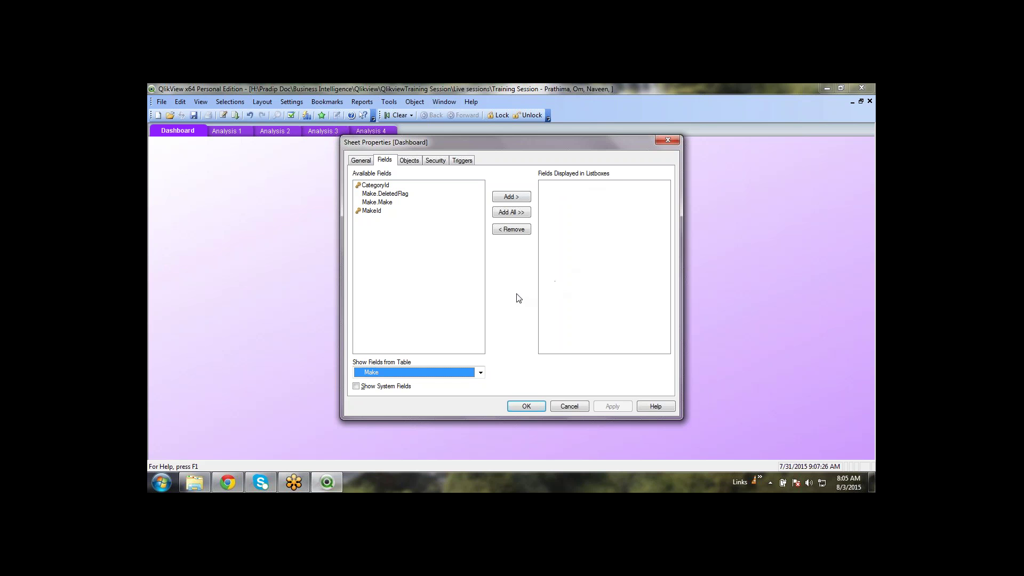
Filter the available fields to the Category table and add Category.Category to the fields displayed in listboxes
click(429, 372)
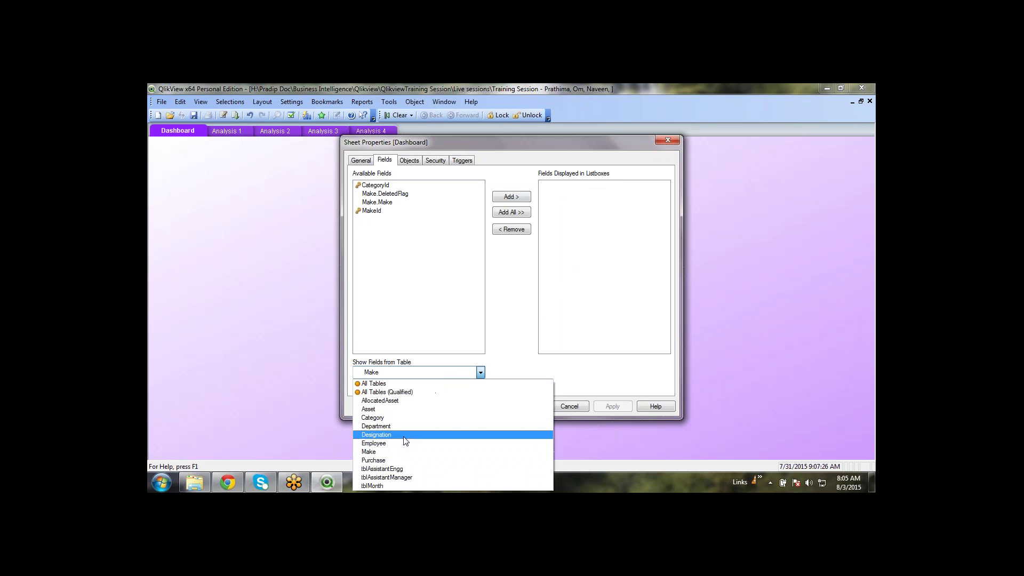
click(406, 419)
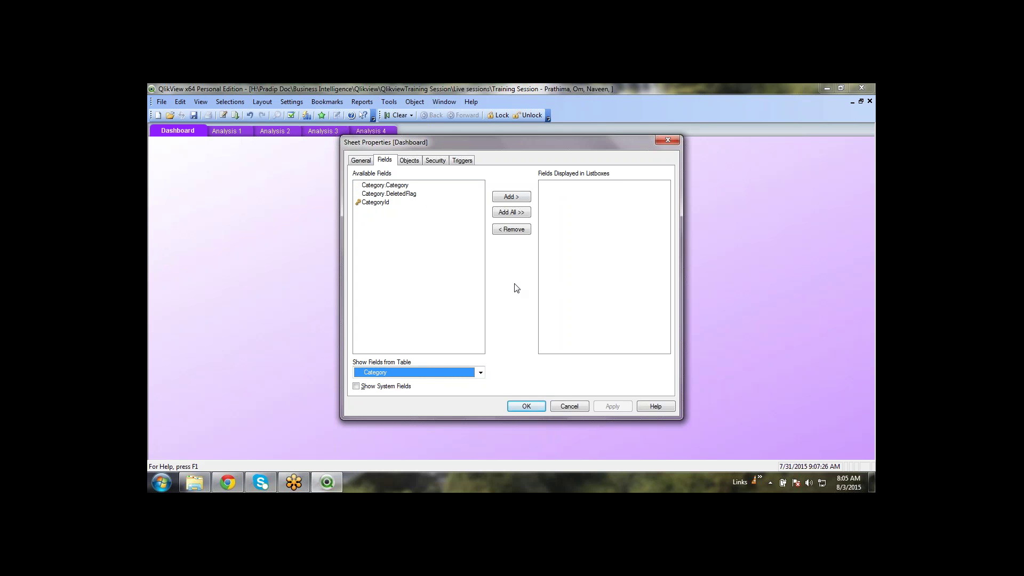
click(410, 186)
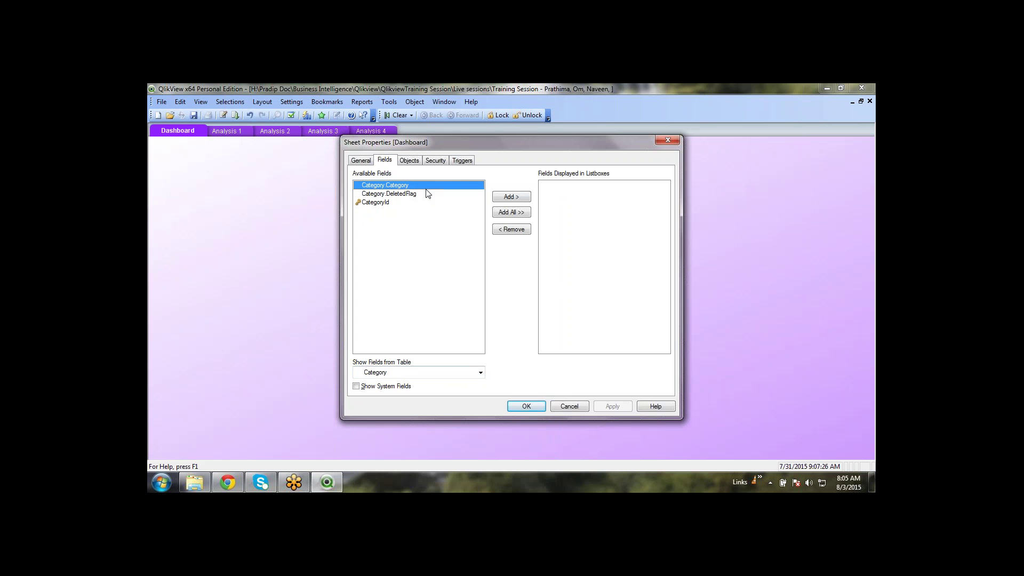
click(508, 197)
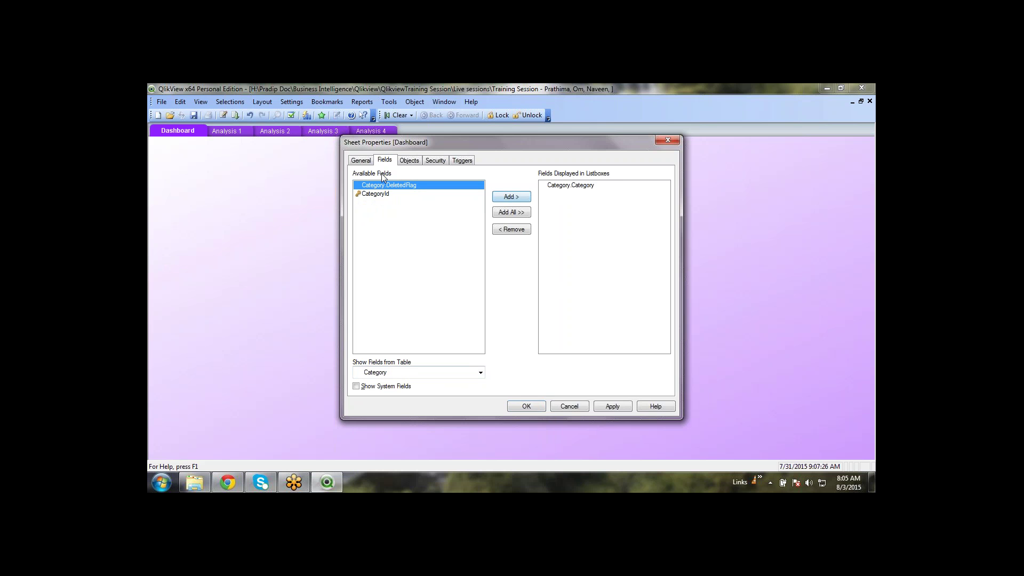
click(585, 187)
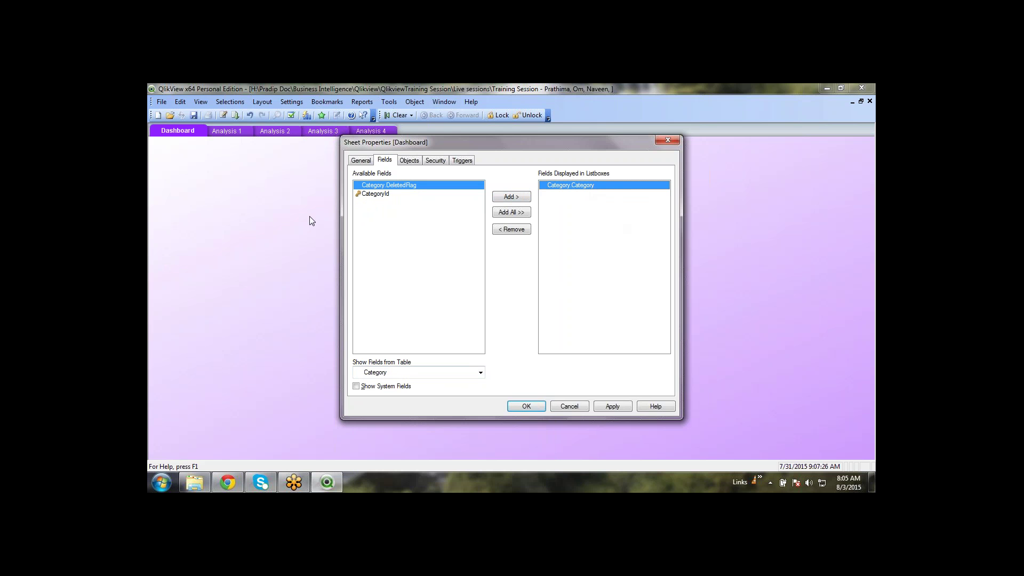
Add Asset.CreatedDate from the Asset table to the displayed listbox fields, then apply and accept the sheet properties
click(481, 373)
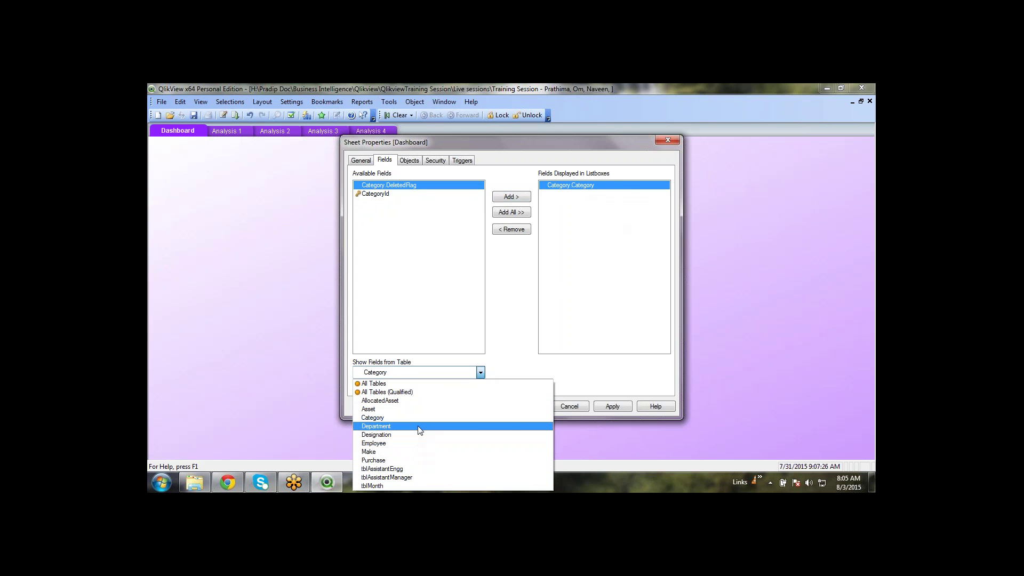
click(418, 410)
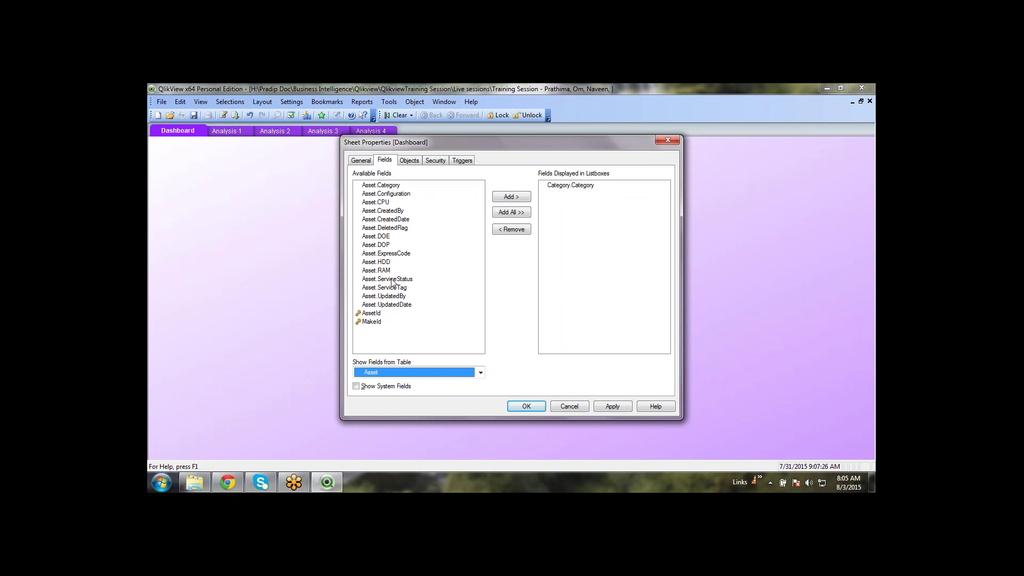
click(392, 220)
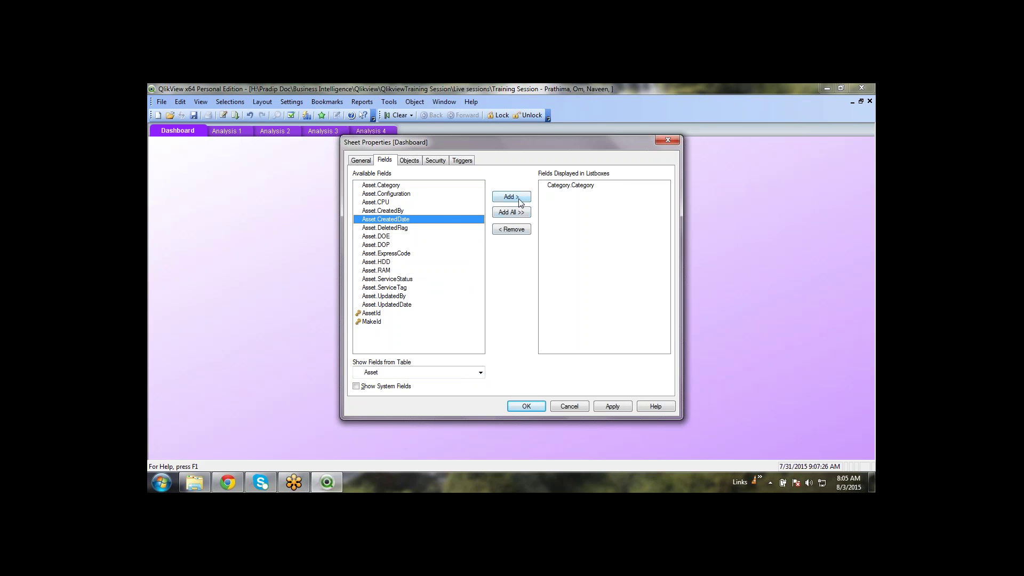
click(511, 197)
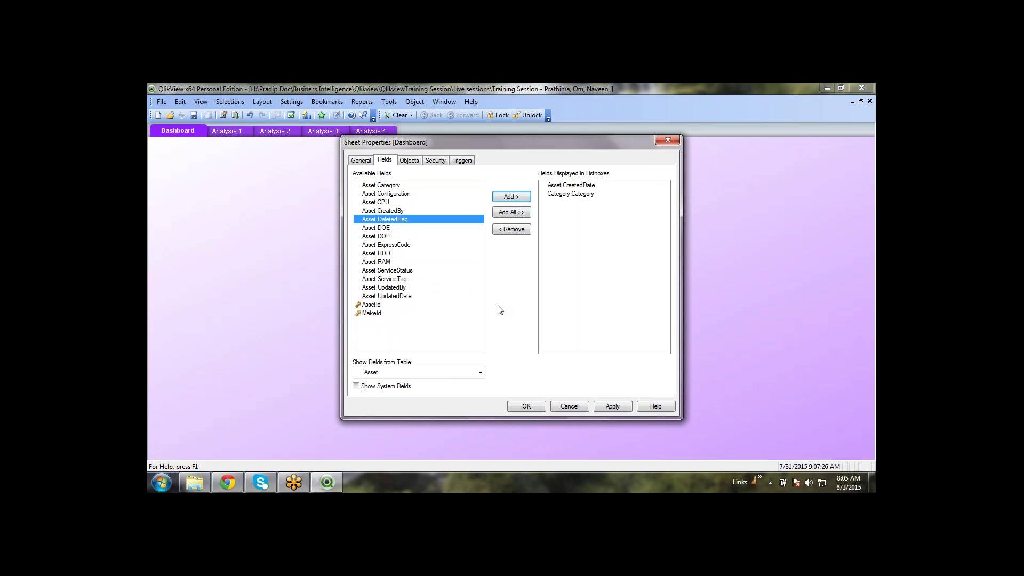
click(612, 406)
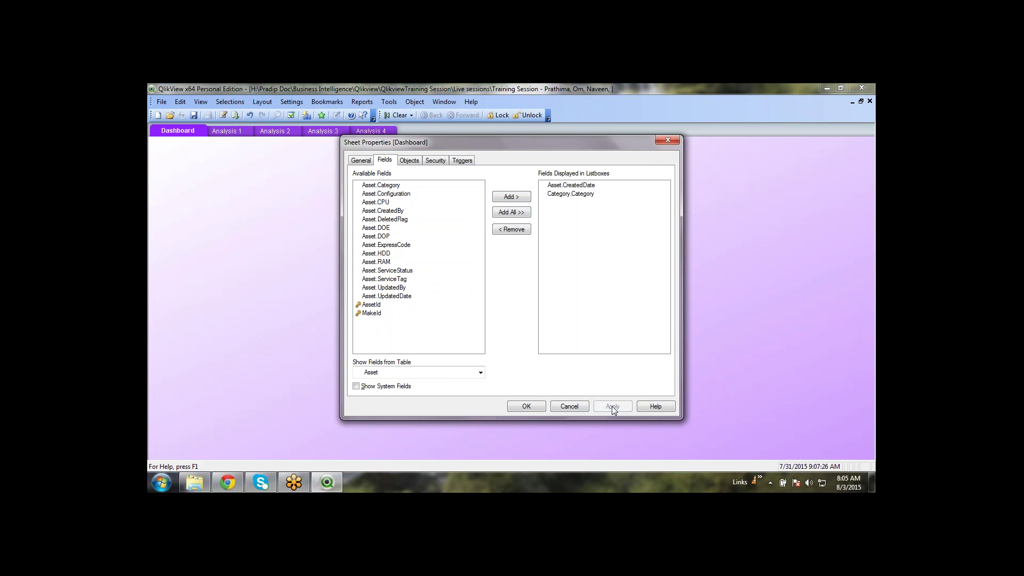
click(530, 407)
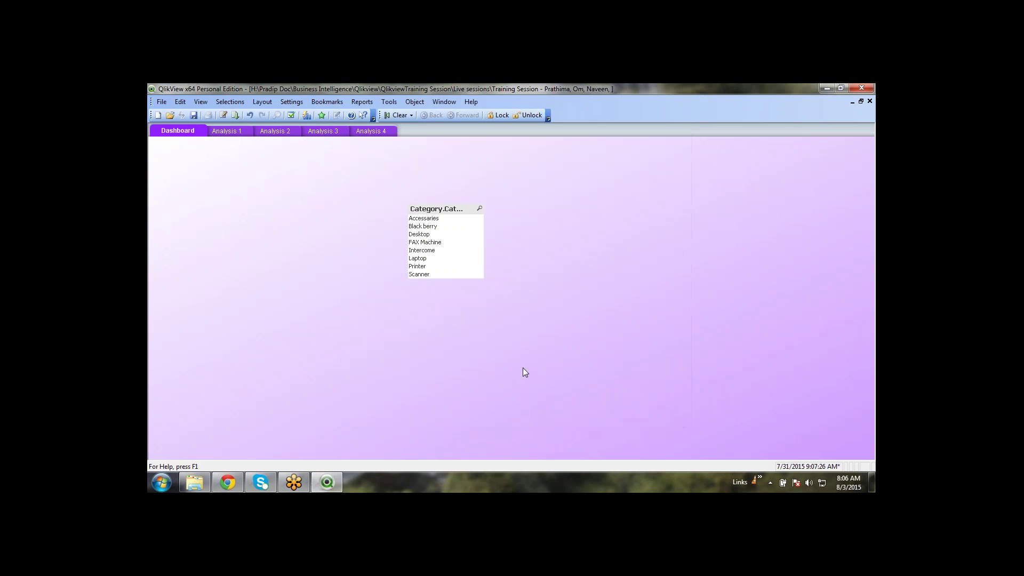
Separate the overlapping Category.Category and Asset.CreatedDate list boxes and arrange them side by side on the Dashboard sheet
drag(425, 209, 528, 212)
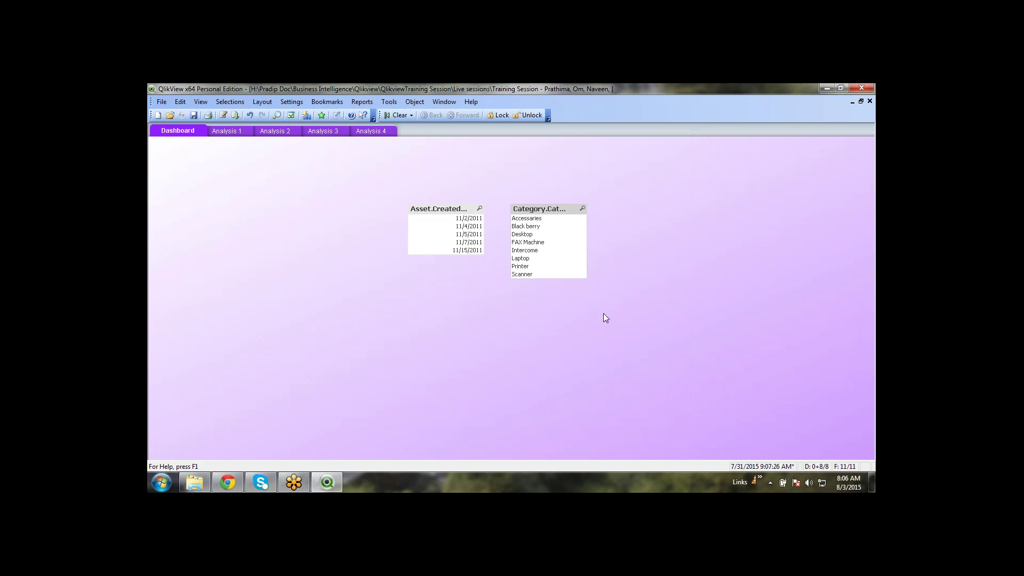
drag(604, 309, 376, 184)
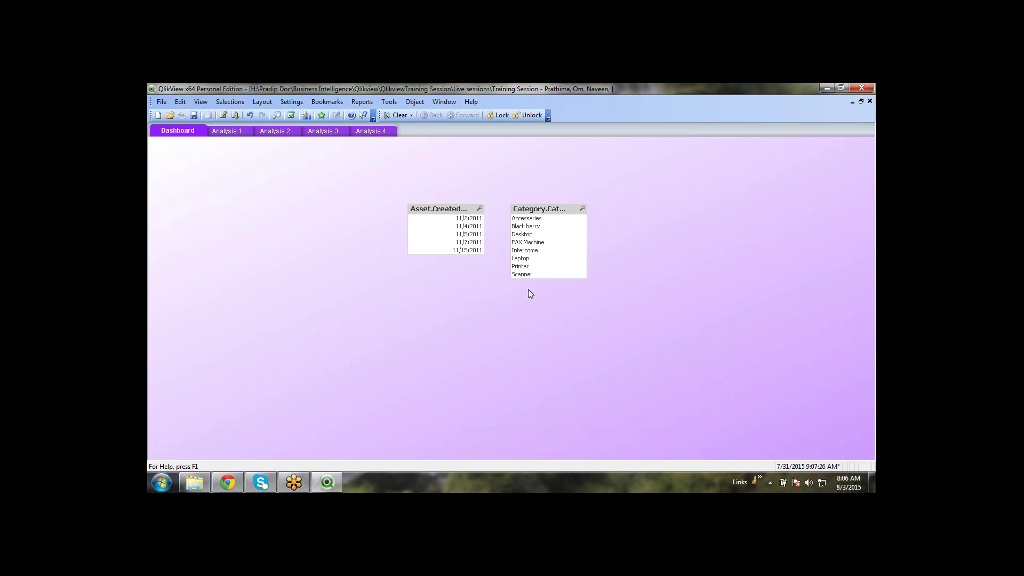
mouse_move(529, 211)
mouse_down()
mouse_move(565, 202)
mouse_move(544, 208)
mouse_up()
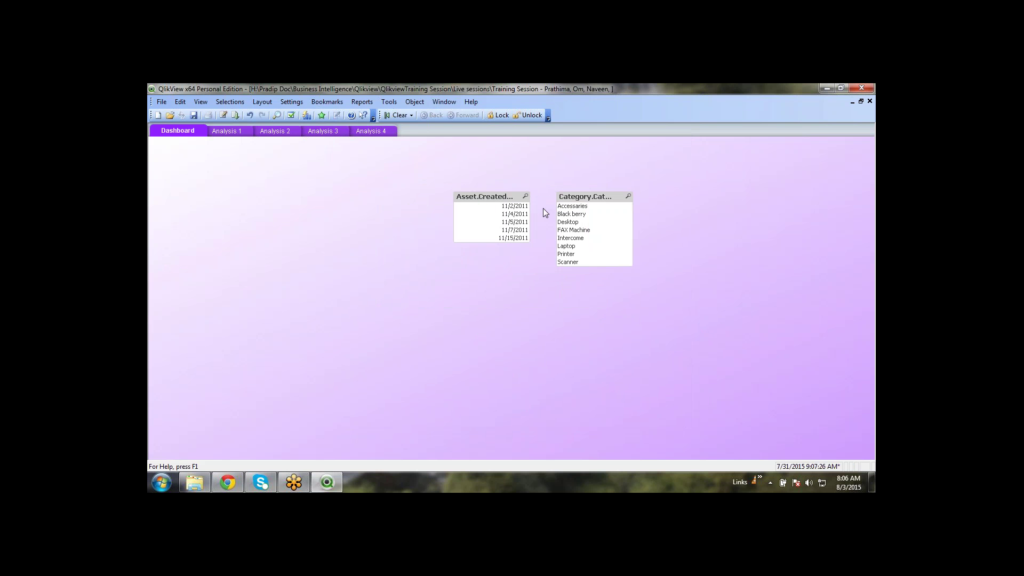
click(480, 261)
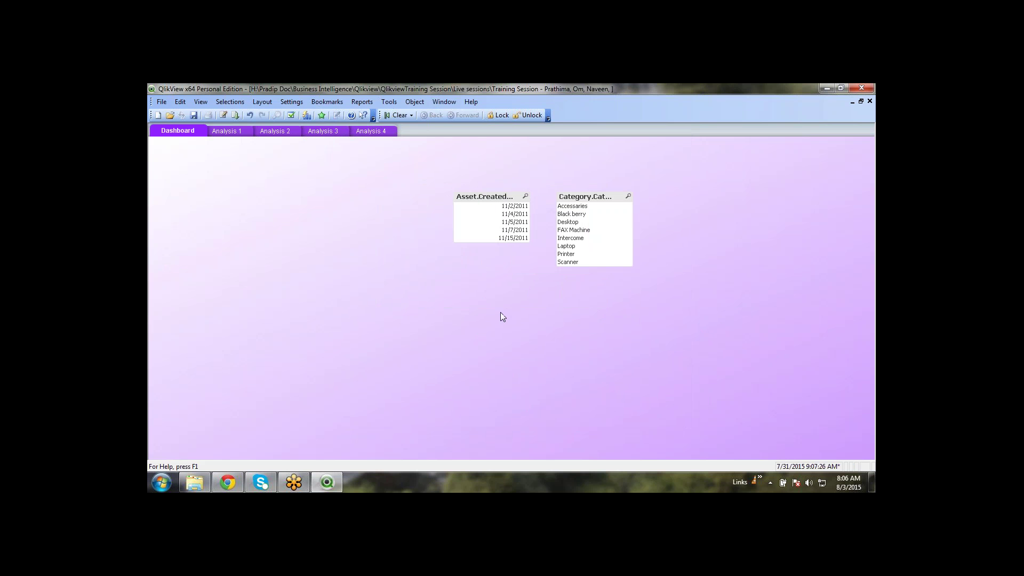
drag(480, 197, 451, 201)
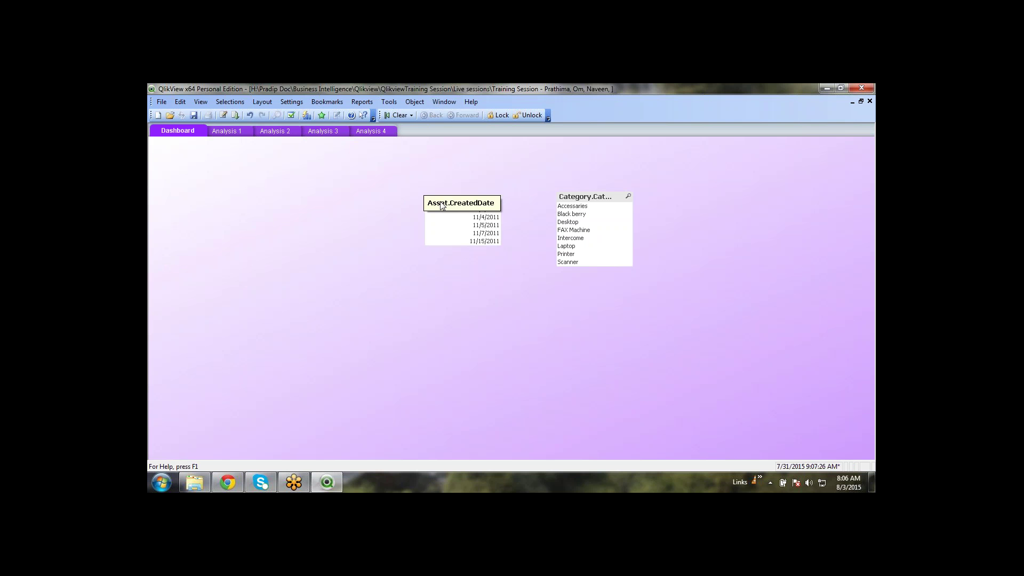
right_click(389, 273)
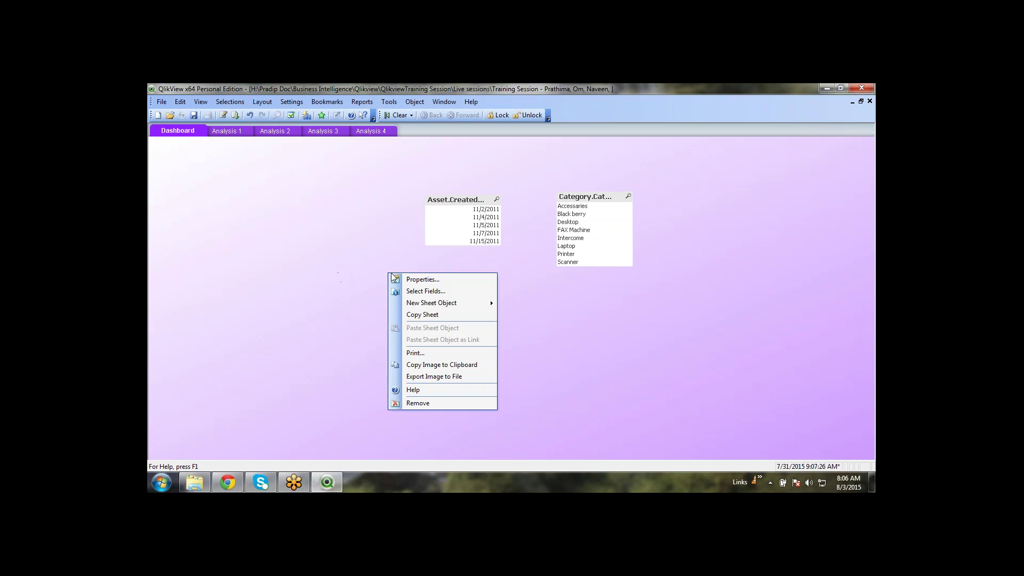
click(457, 203)
click(397, 285)
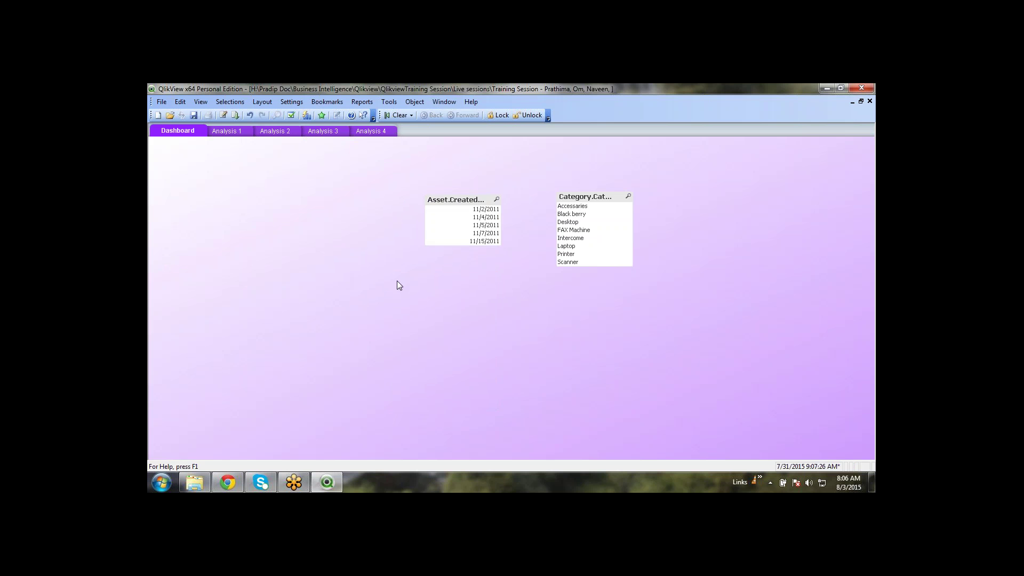
right_click(398, 285)
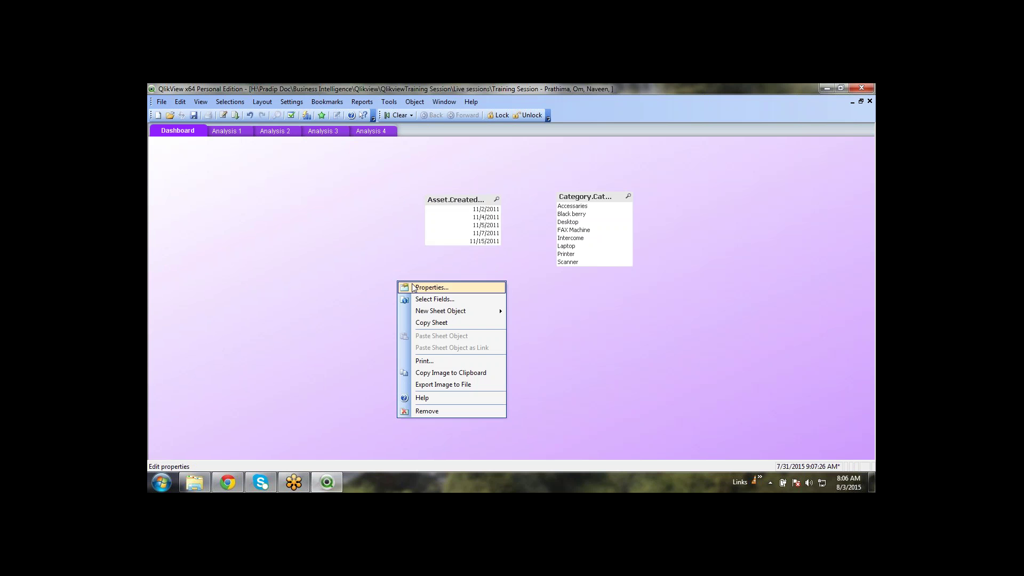
click(523, 283)
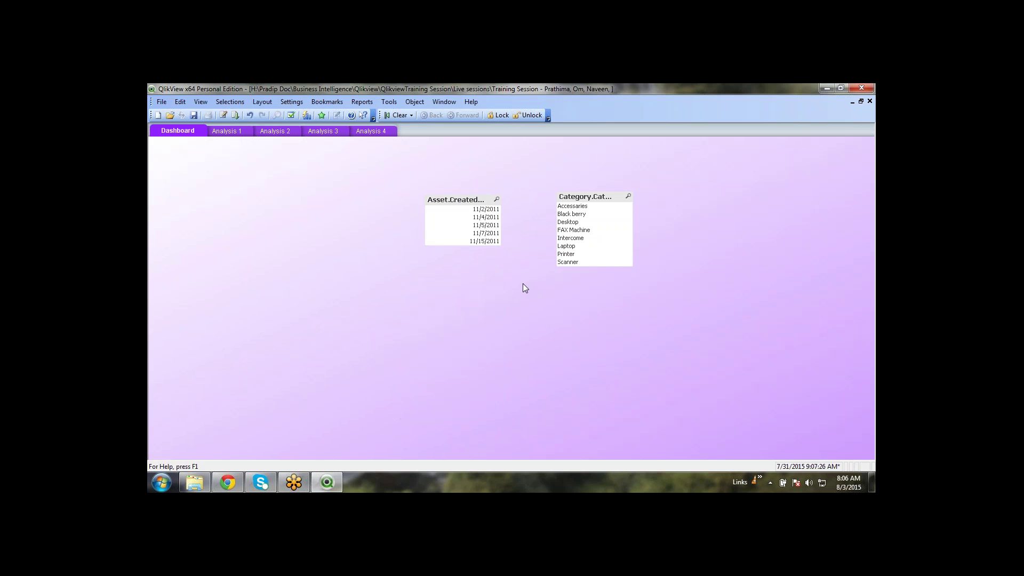
Apply the bg.qvt theme file to the Asset.CreatedDate list box through its layout properties
right_click(453, 206)
key(Escape)
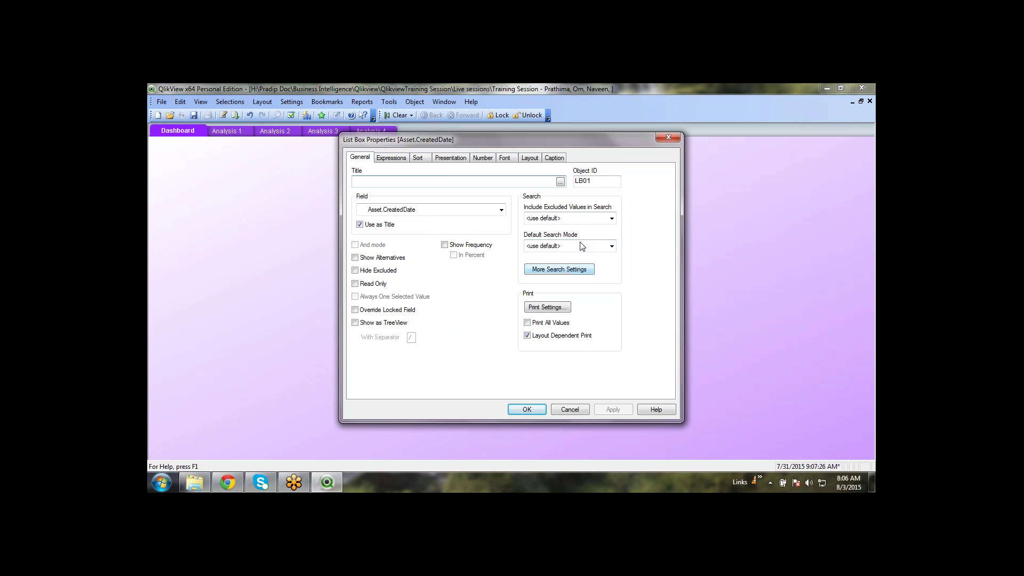
click(528, 159)
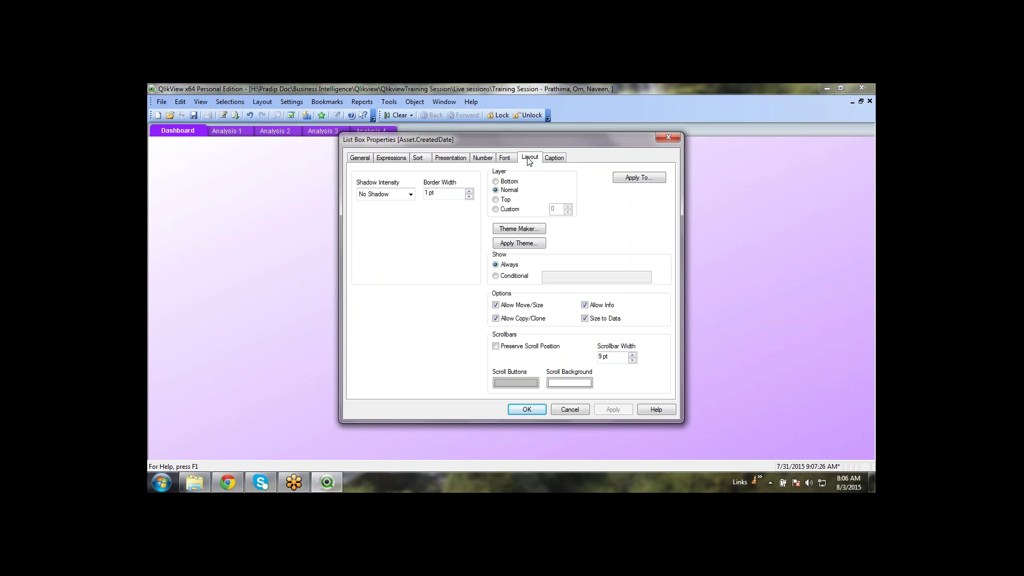
click(537, 243)
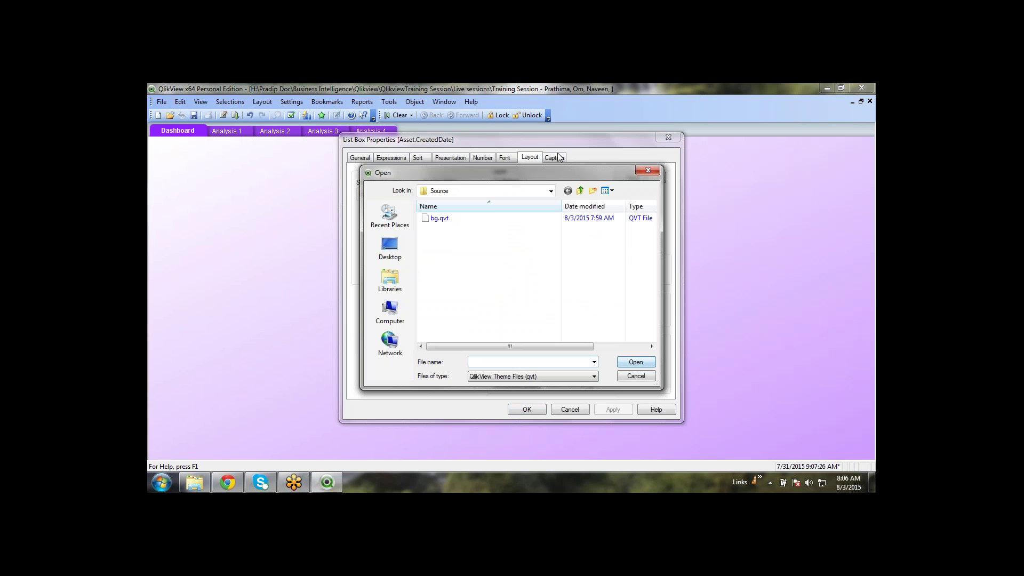
double_click(451, 219)
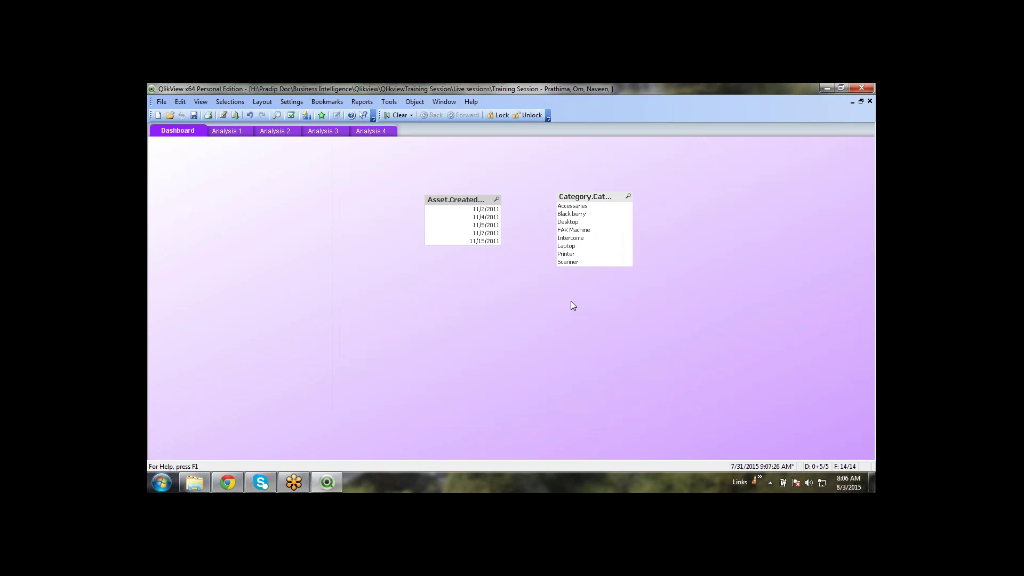
Open the theme file chooser for the Asset.CreatedDate list box from its layout properties
right_click(457, 199)
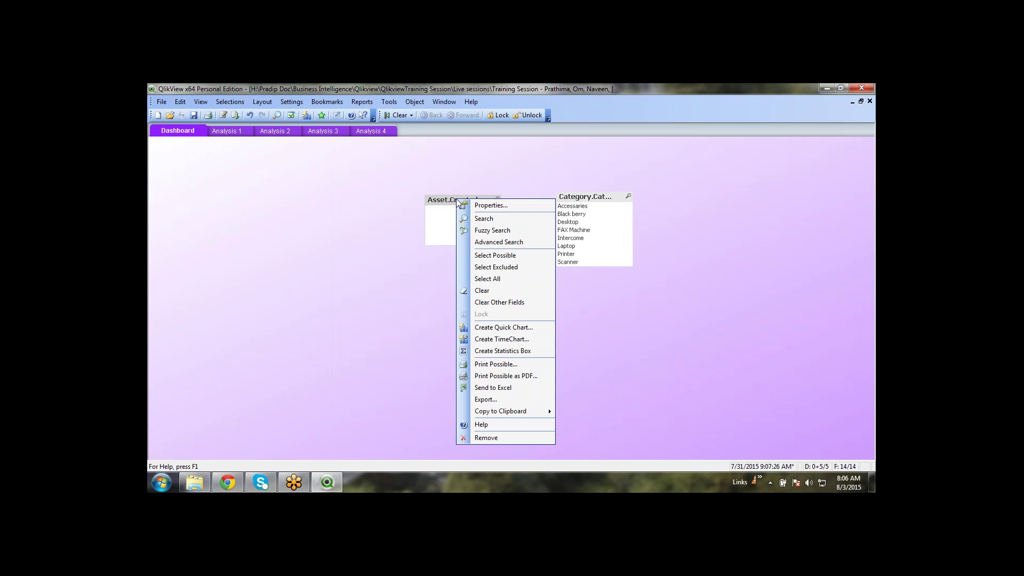
click(860, 353)
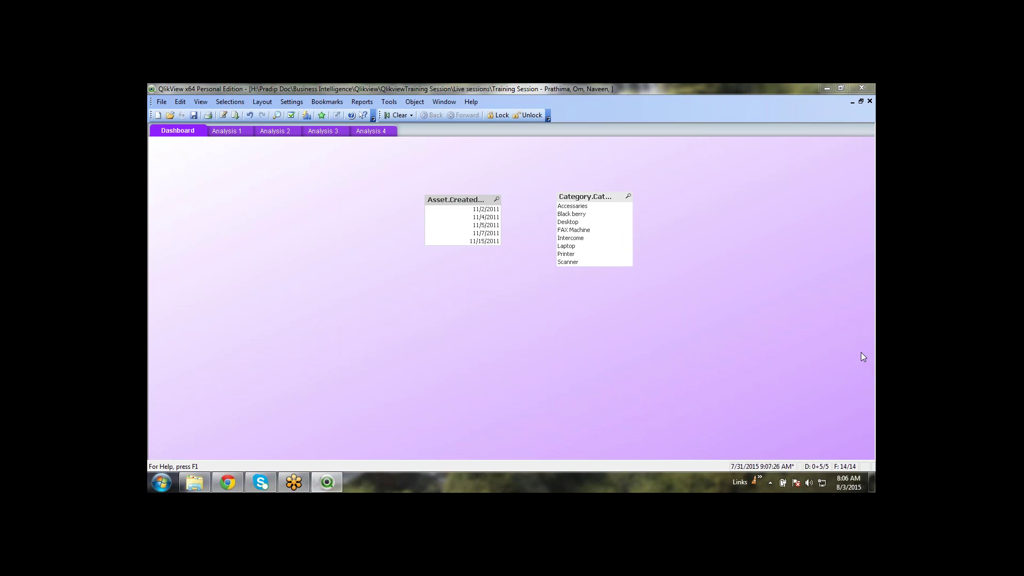
right_click(459, 202)
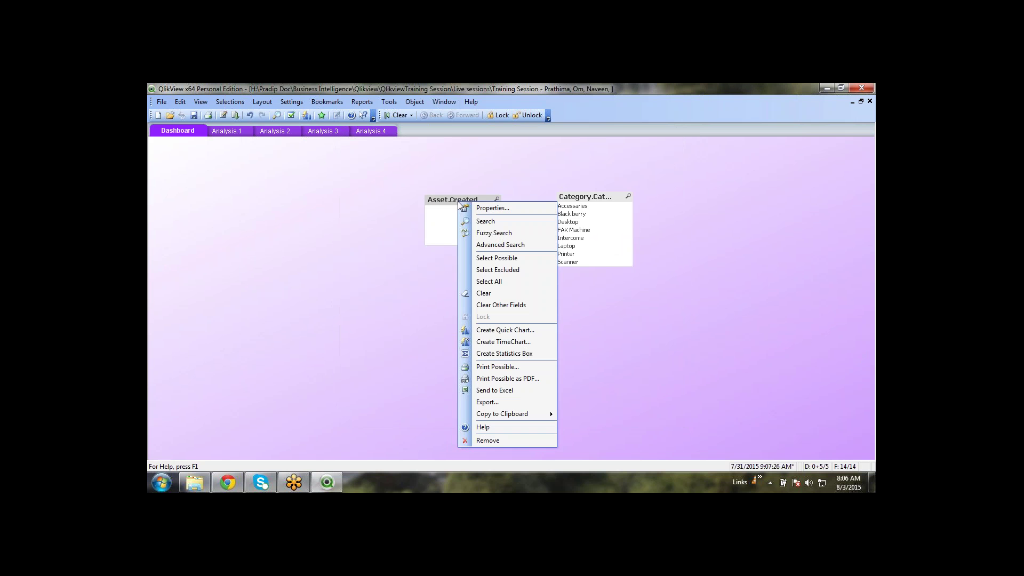
click(472, 209)
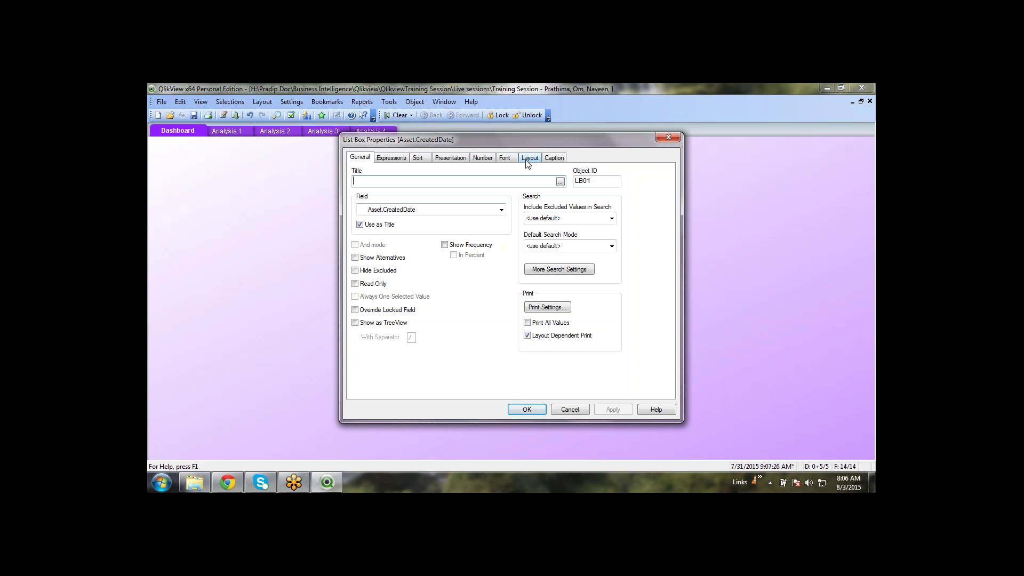
click(529, 159)
click(523, 245)
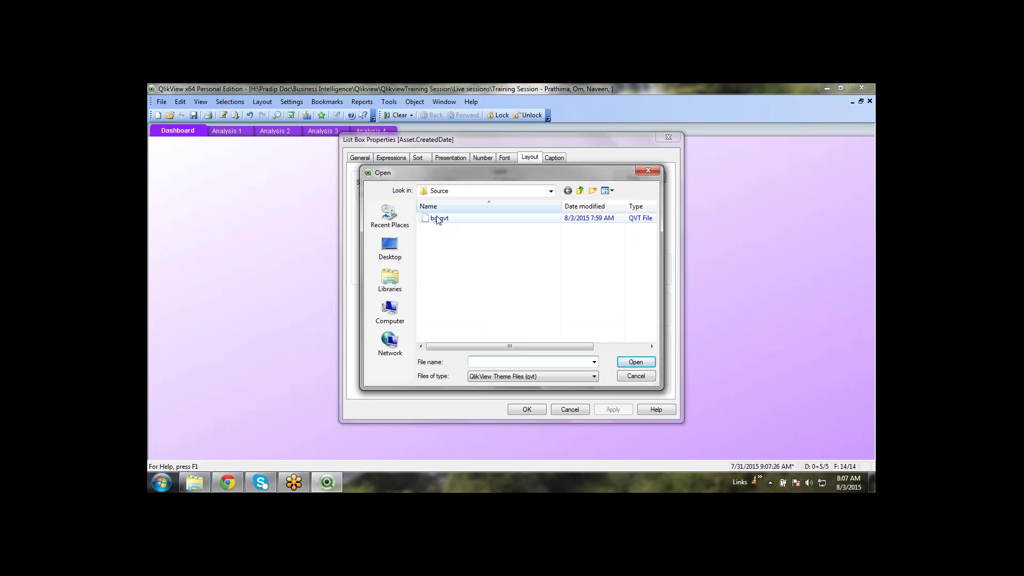
Look through the Program Files folder on Local Disk (C:) for the QlikView installation folder containing theme files
click(551, 192)
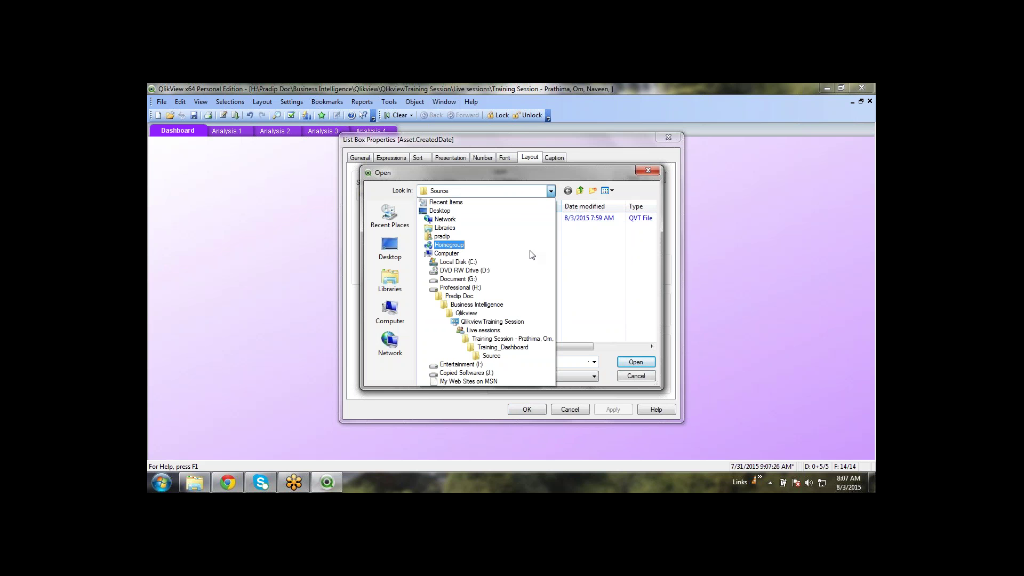
click(454, 261)
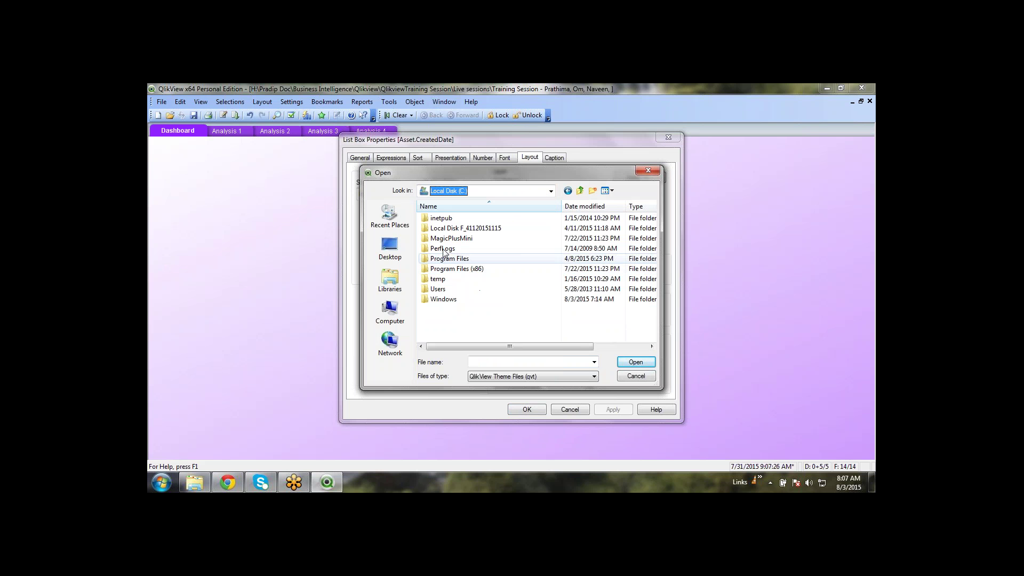
double_click(449, 259)
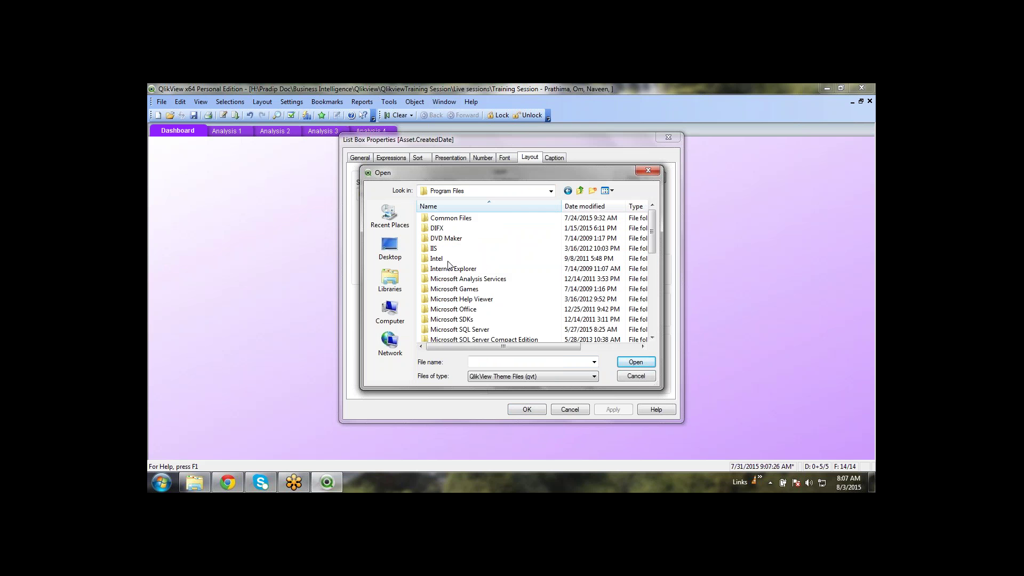
scroll(485, 296, down, 1)
scroll(484, 295, down, 3)
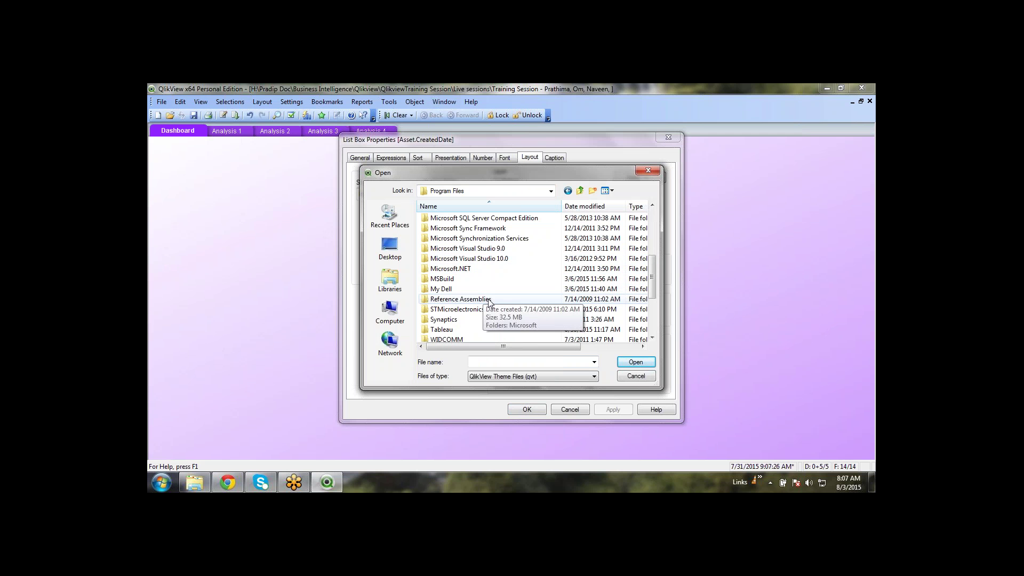
scroll(496, 299, down, 3)
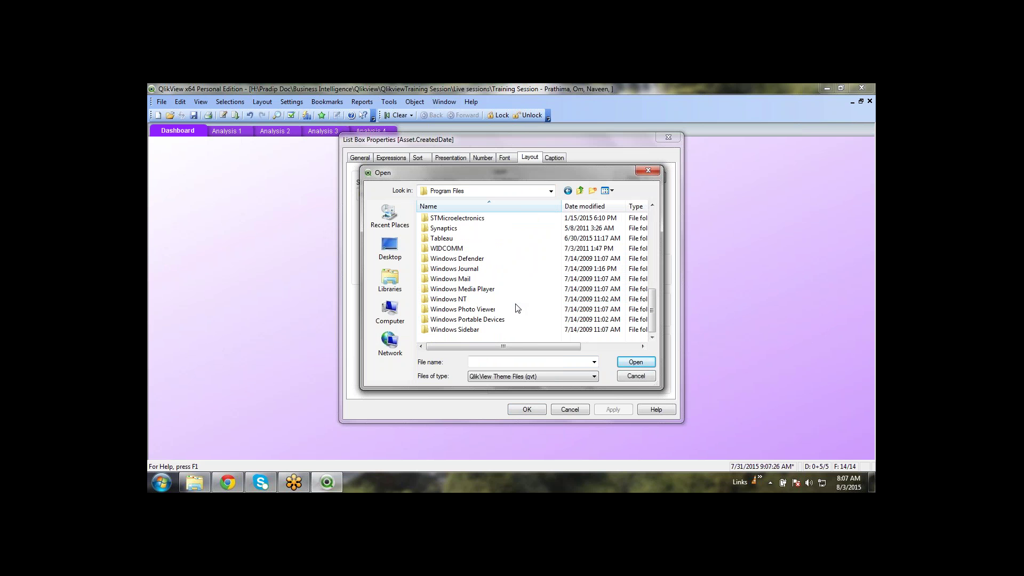
scroll(507, 284, up, 1)
scroll(507, 285, up, 4)
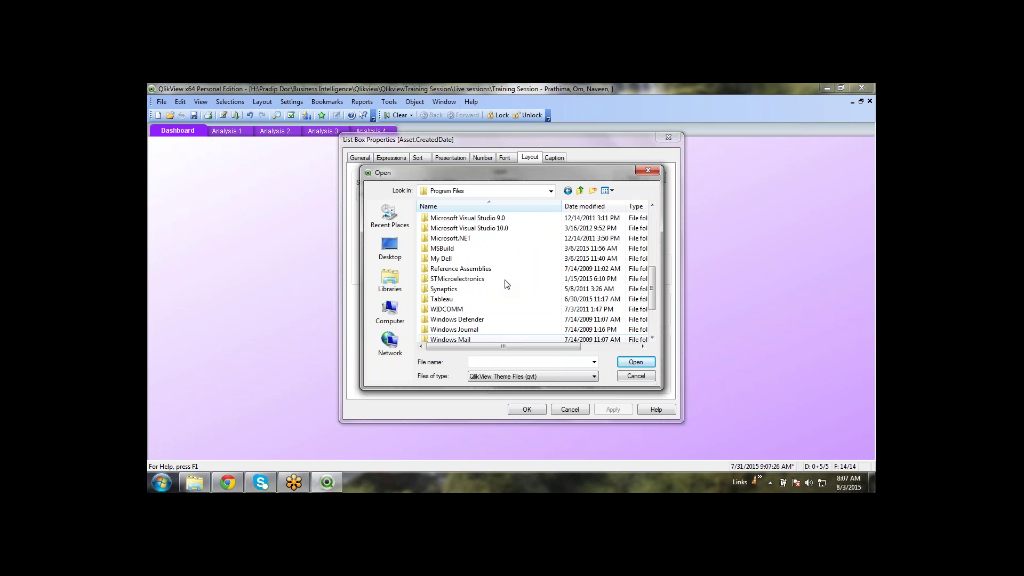
scroll(506, 283, up, 1)
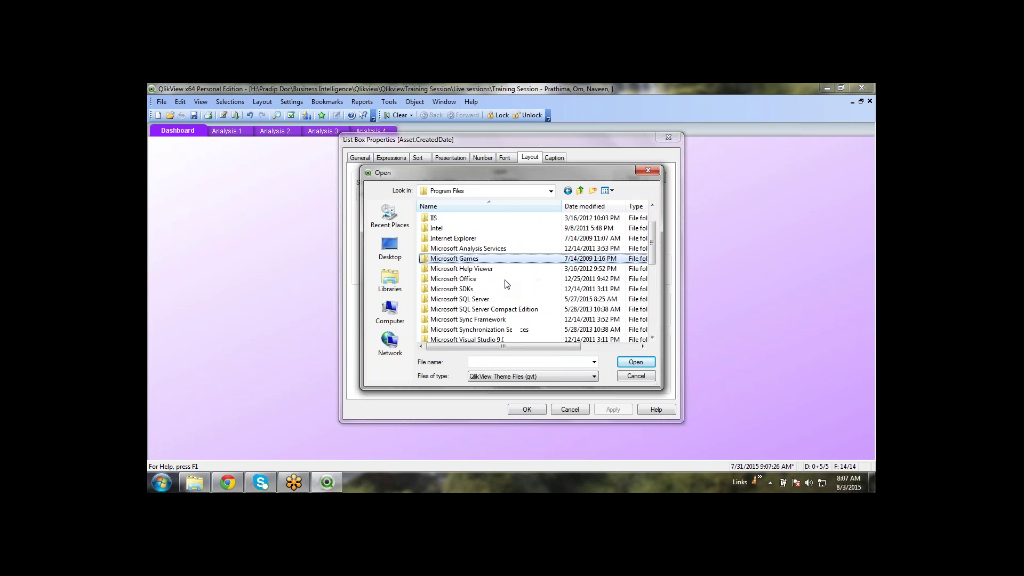
scroll(506, 283, up, 1)
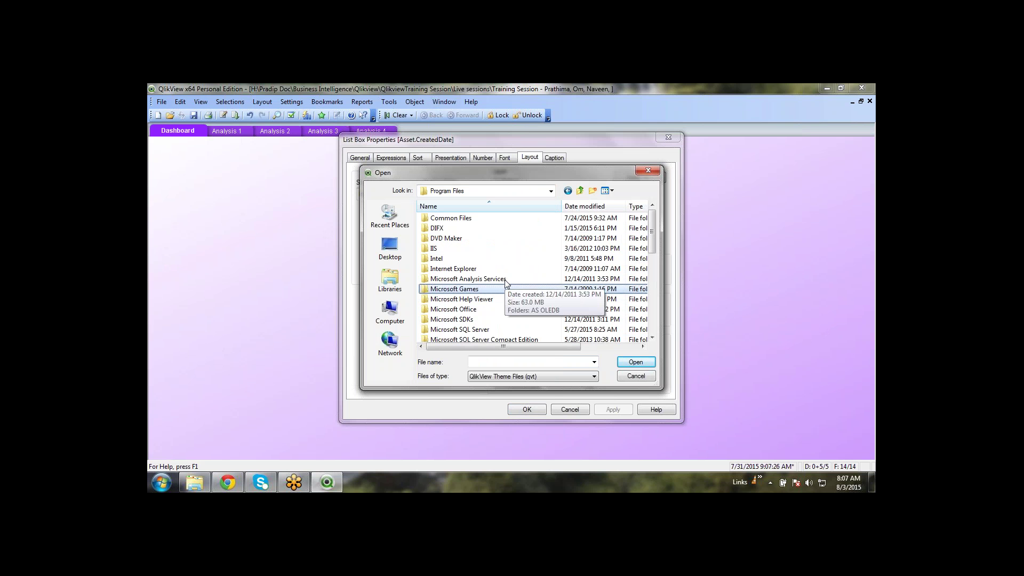
Browse to the Themes folder under Installed_SW\QlikView on the Document (G:) drive and look over its theme files
click(551, 191)
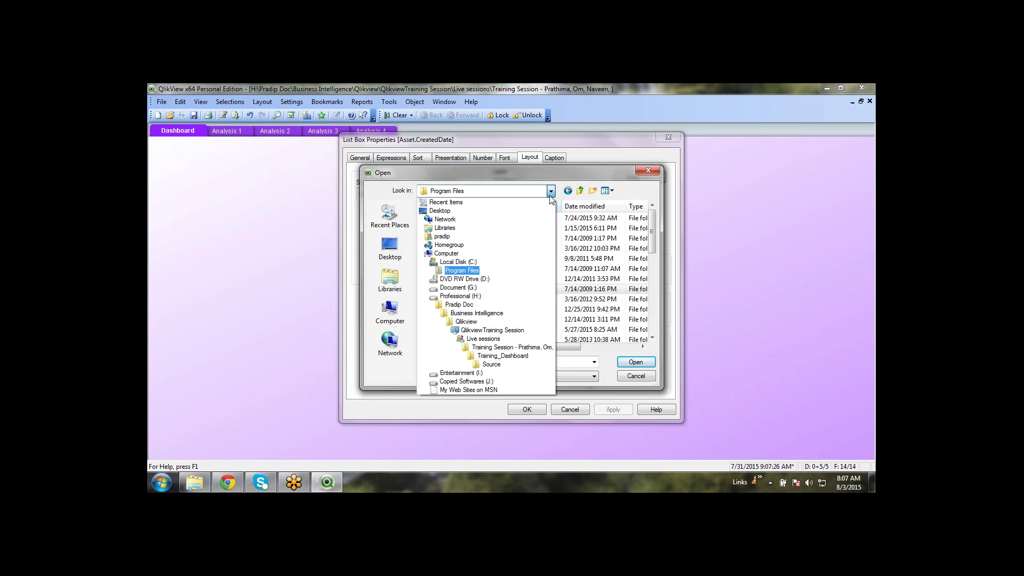
click(546, 289)
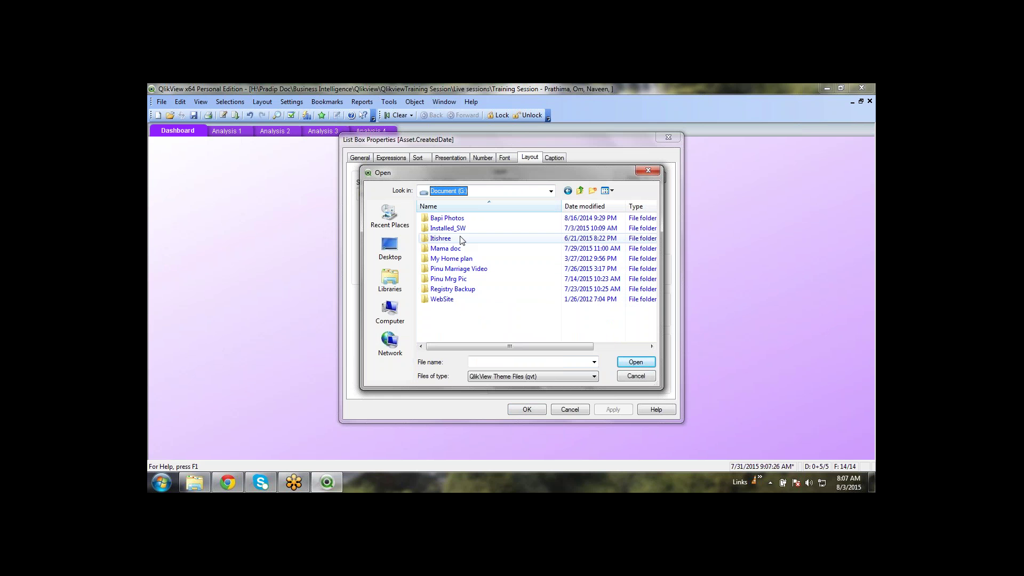
click(487, 229)
double_click(487, 229)
double_click(470, 239)
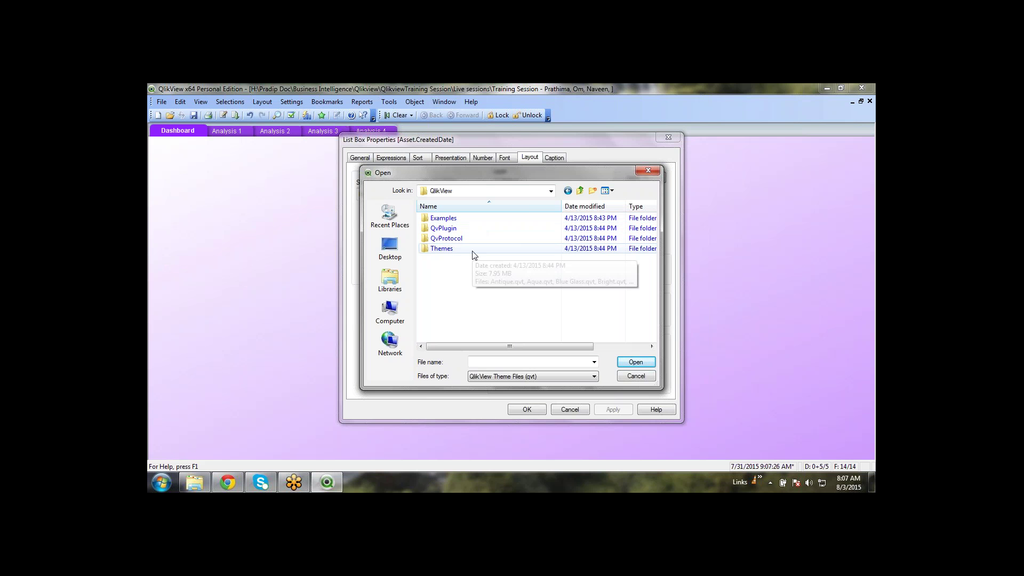
double_click(472, 251)
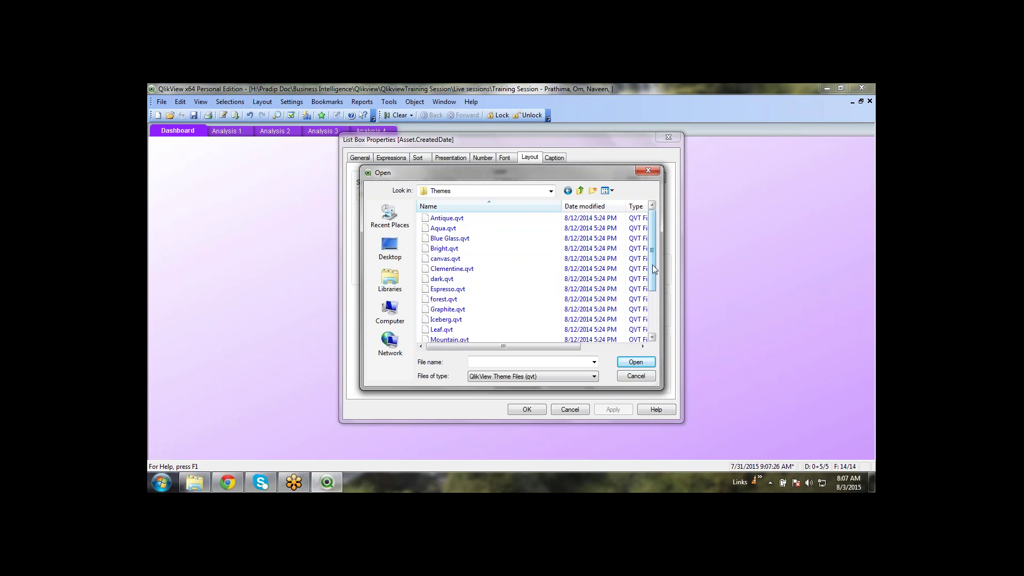
drag(654, 268, 661, 208)
Apply the Leaf.qvt theme from the Themes folder to the Asset.CreatedDate list box
click(551, 192)
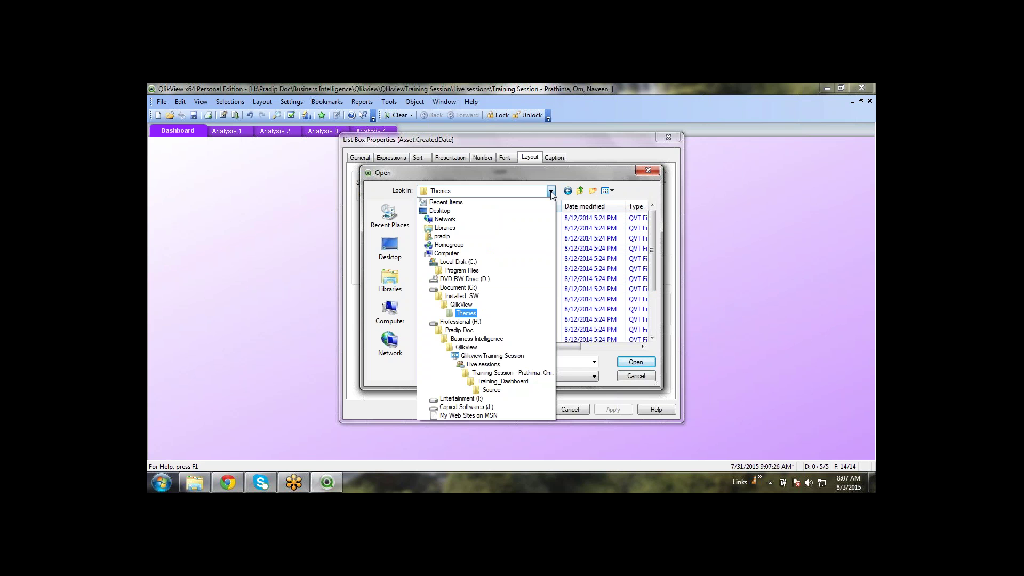
click(474, 314)
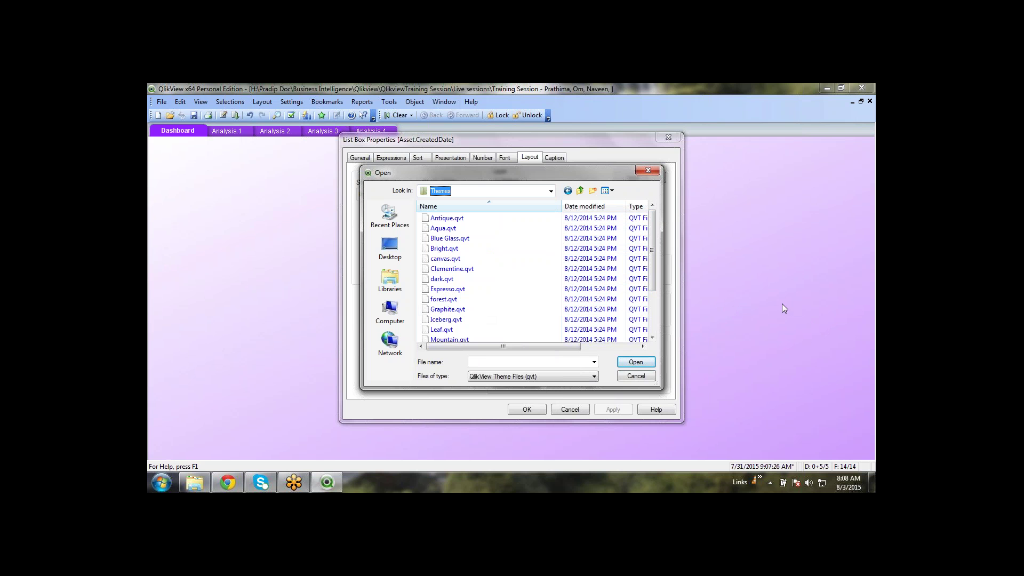
click(460, 330)
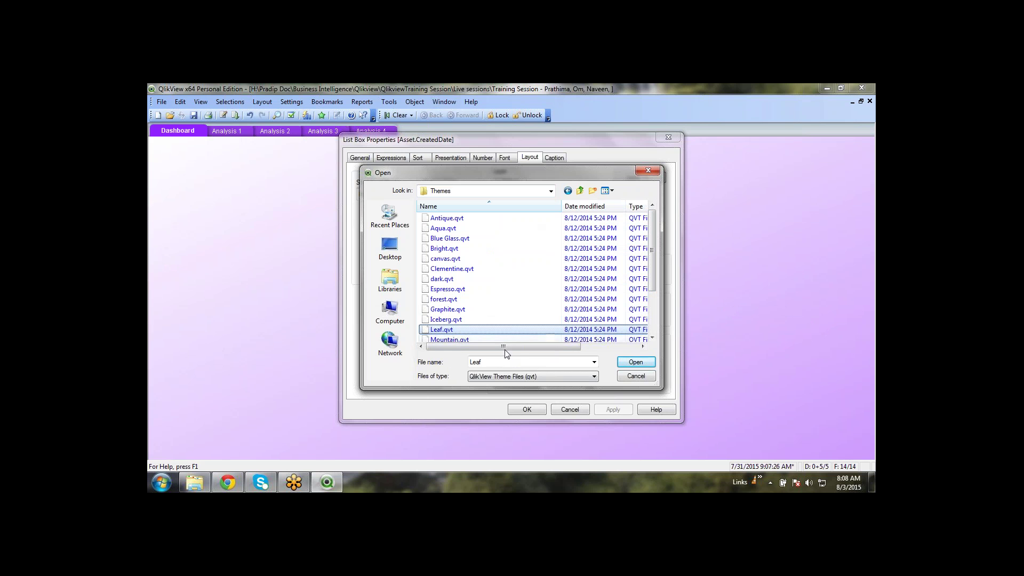
click(643, 362)
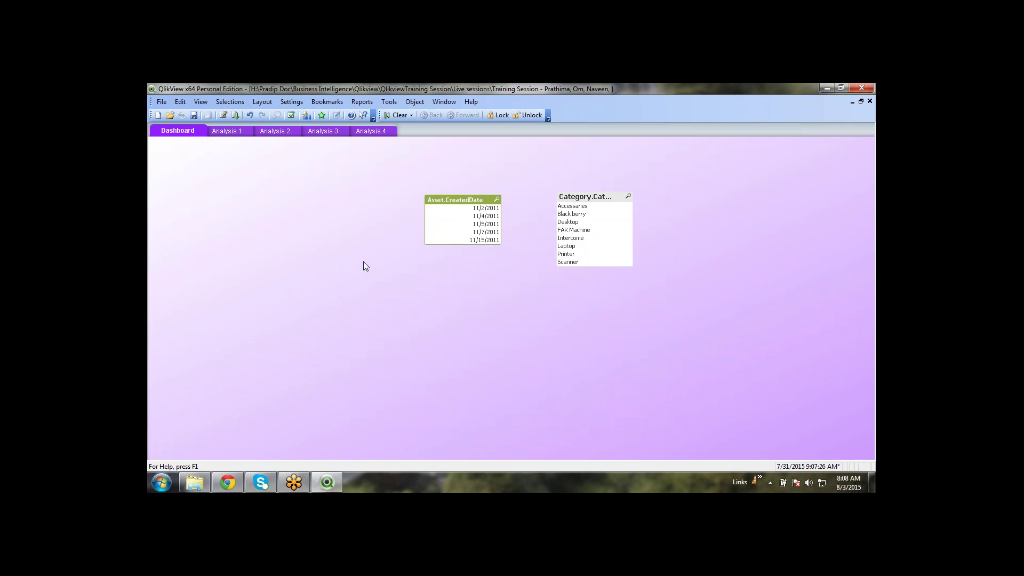
Test the themed Asset.CreatedDate list box by selecting 11/4/2011, and clear the selection
click(456, 232)
click(471, 216)
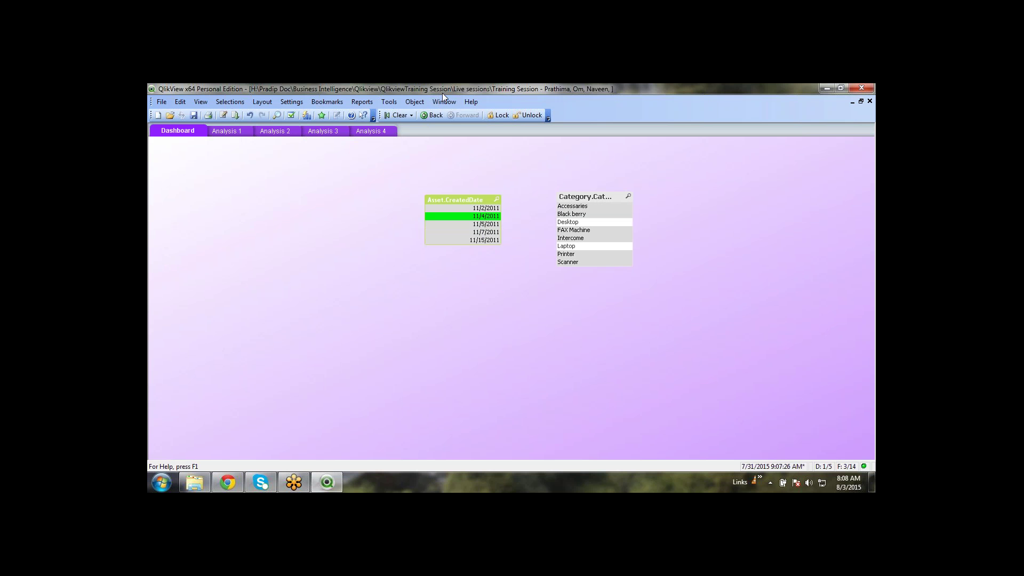
click(396, 115)
Apply the QV8 Bright Theme.qvt file to the Asset.CreatedDate list box through its layout properties
right_click(455, 200)
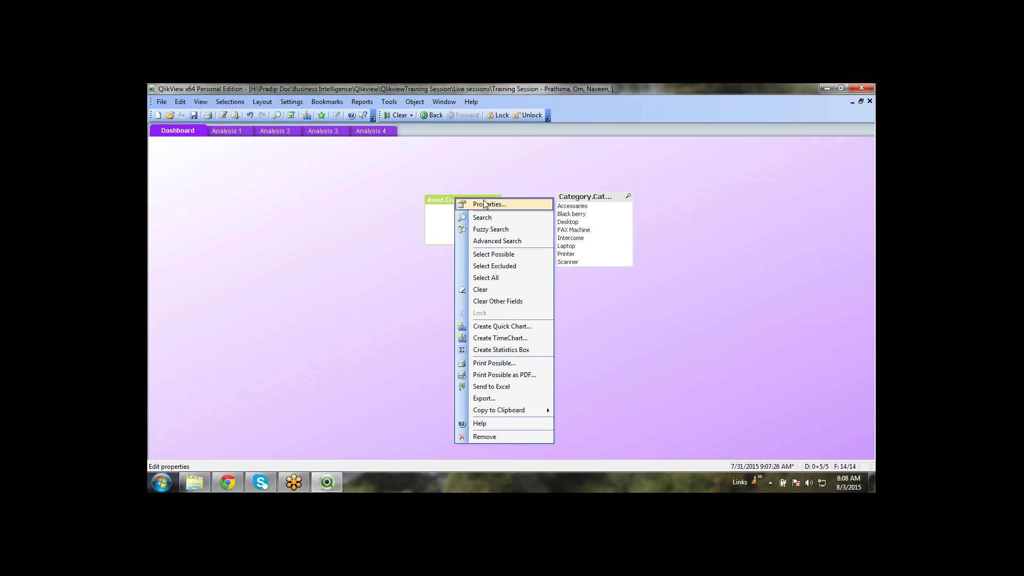
click(472, 204)
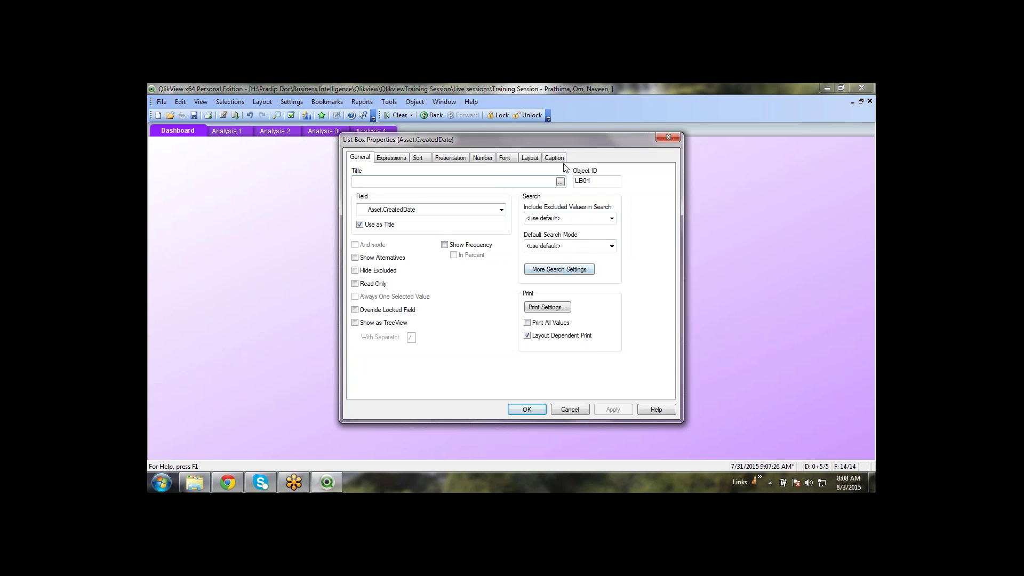
click(531, 158)
click(521, 244)
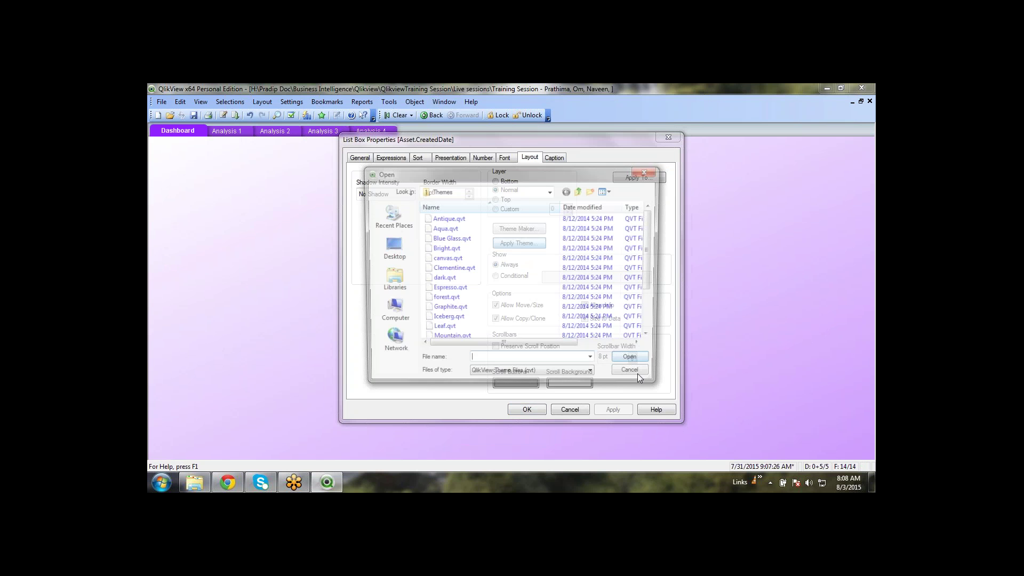
scroll(501, 283, down, 2)
click(480, 269)
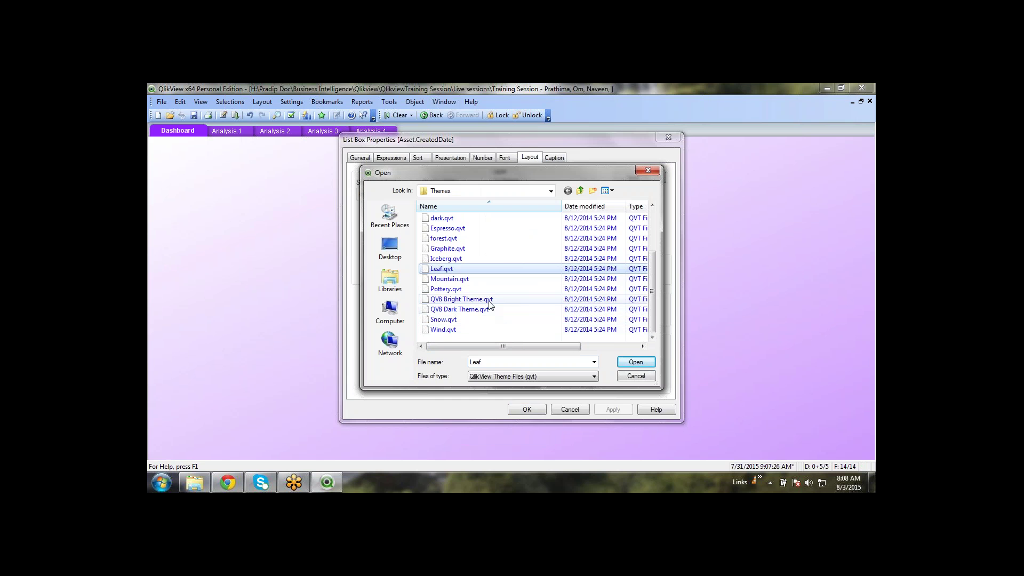
double_click(480, 299)
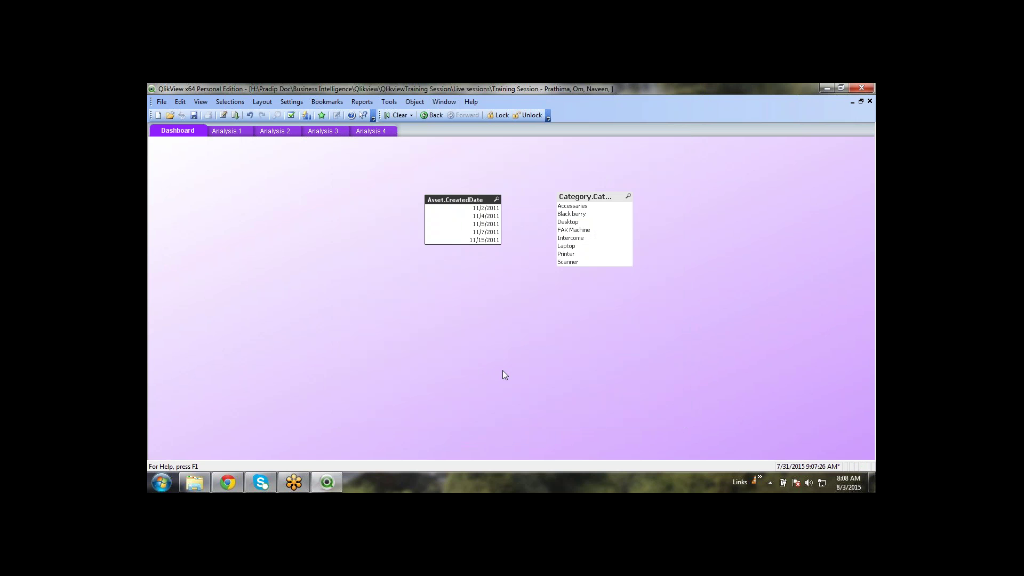
drag(362, 167, 523, 297)
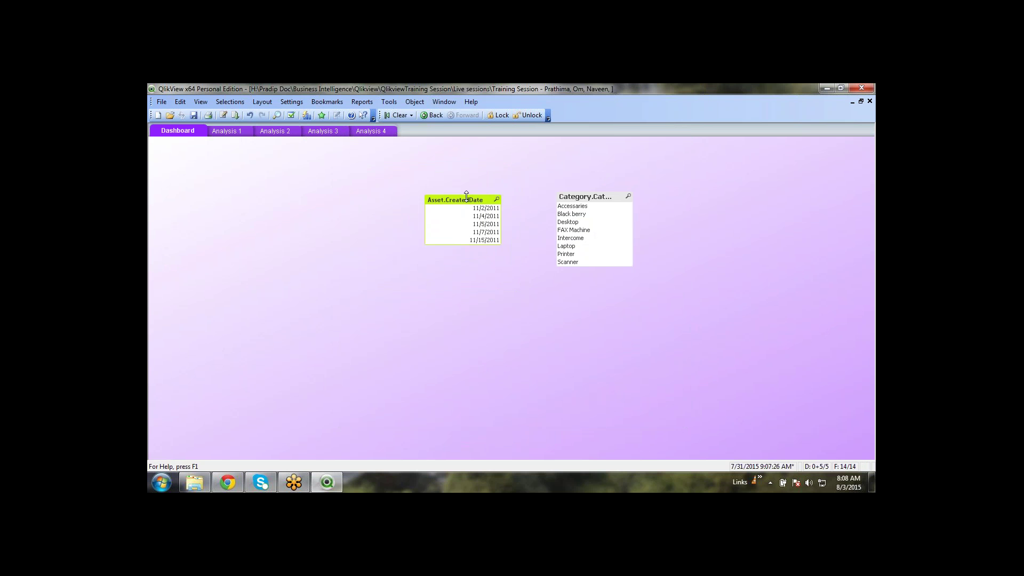
click(683, 349)
drag(753, 356, 535, 153)
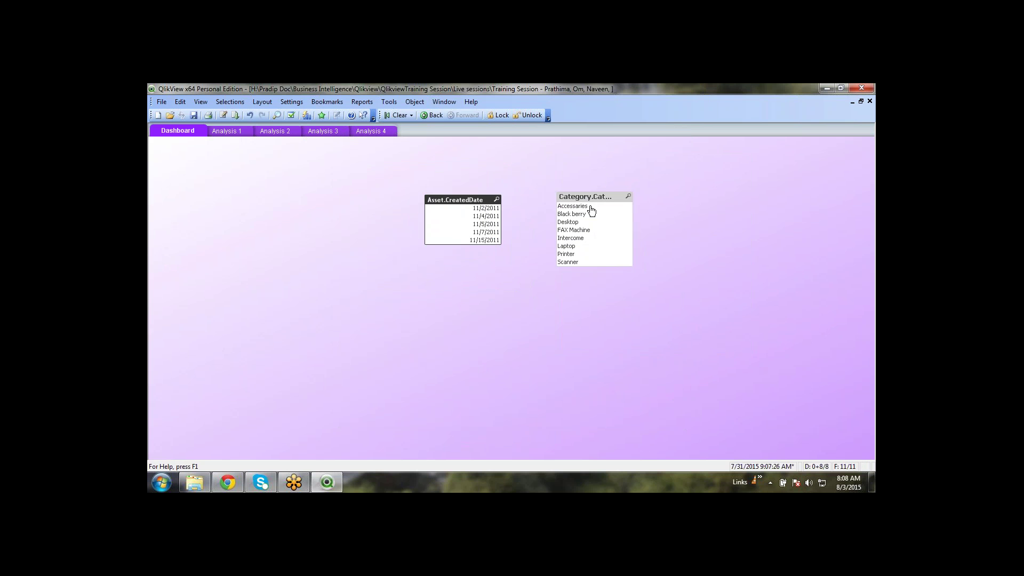
click(502, 268)
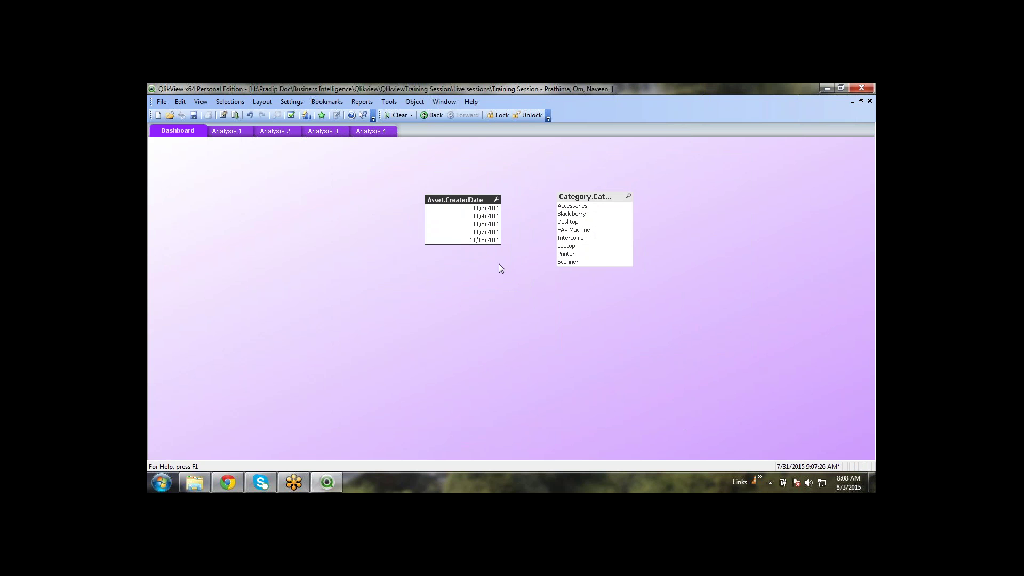
Copy the Asset.CreatedDate list box's formatting onto the Category.Category list box
click(480, 200)
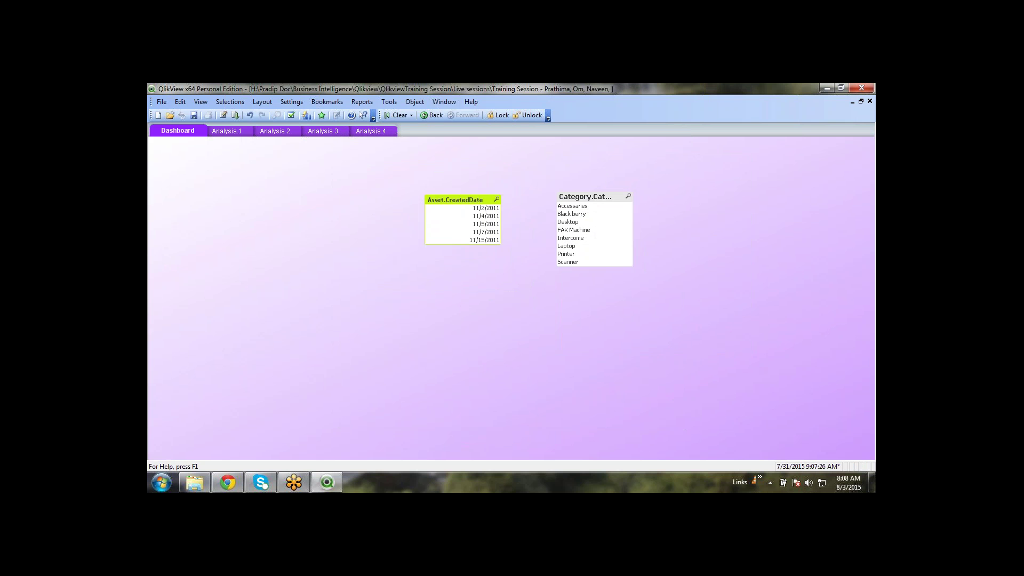
click(584, 197)
click(726, 247)
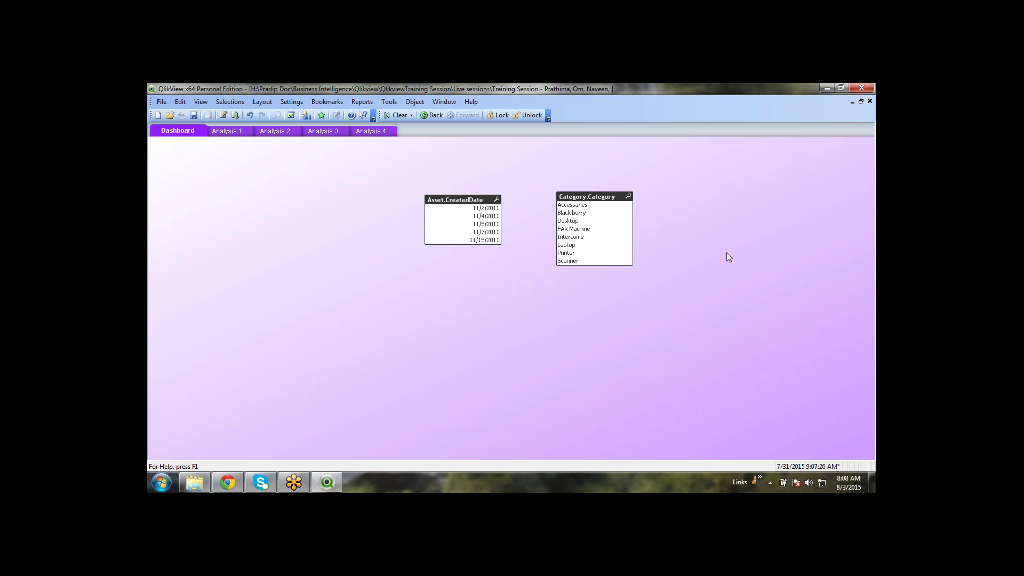
Test the matching list boxes by selecting Desktop and Laptop in Category.Category, and 11/4/2011 in Asset.CreatedDate
click(448, 201)
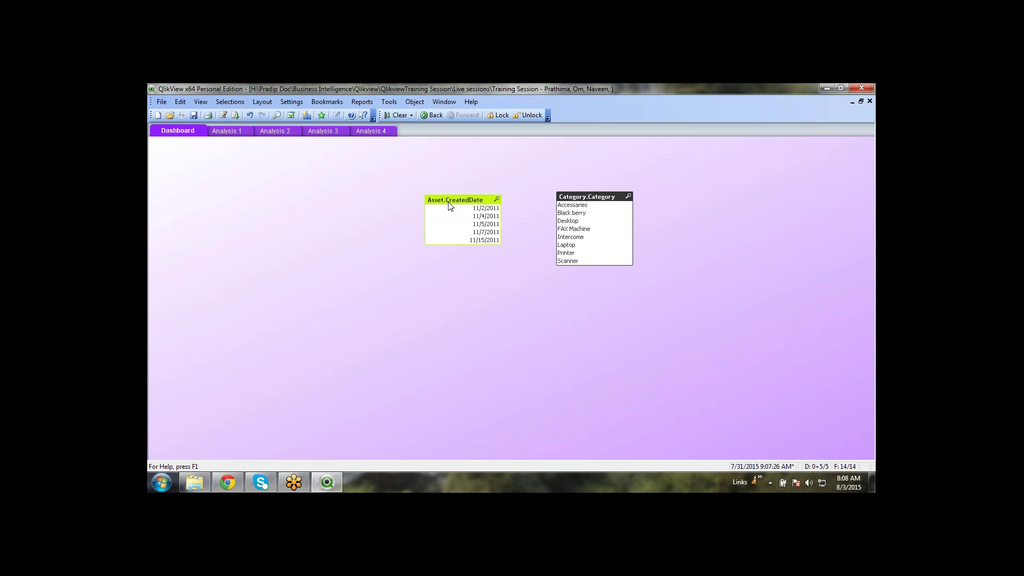
click(668, 266)
click(613, 221)
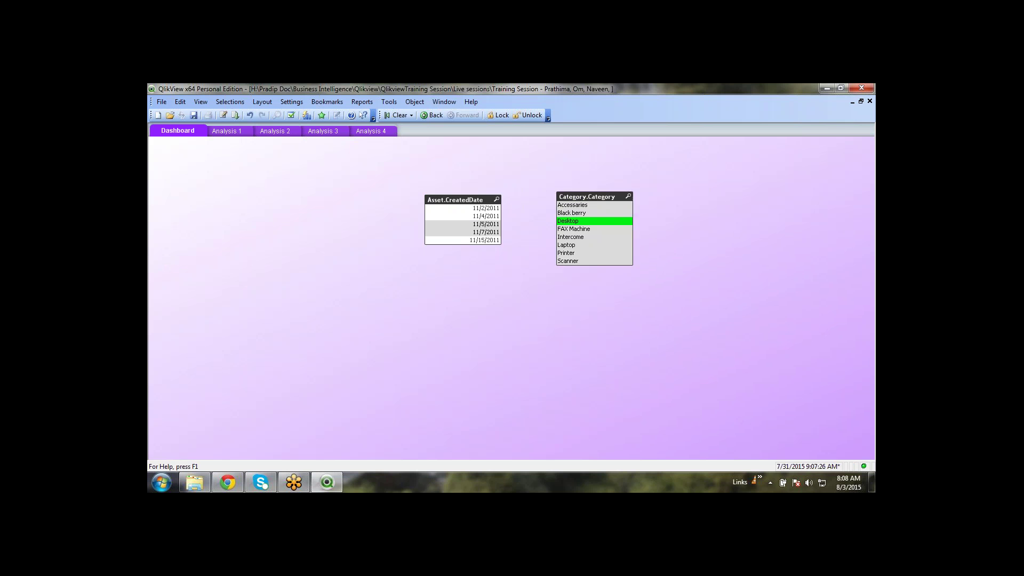
click(592, 245)
click(485, 216)
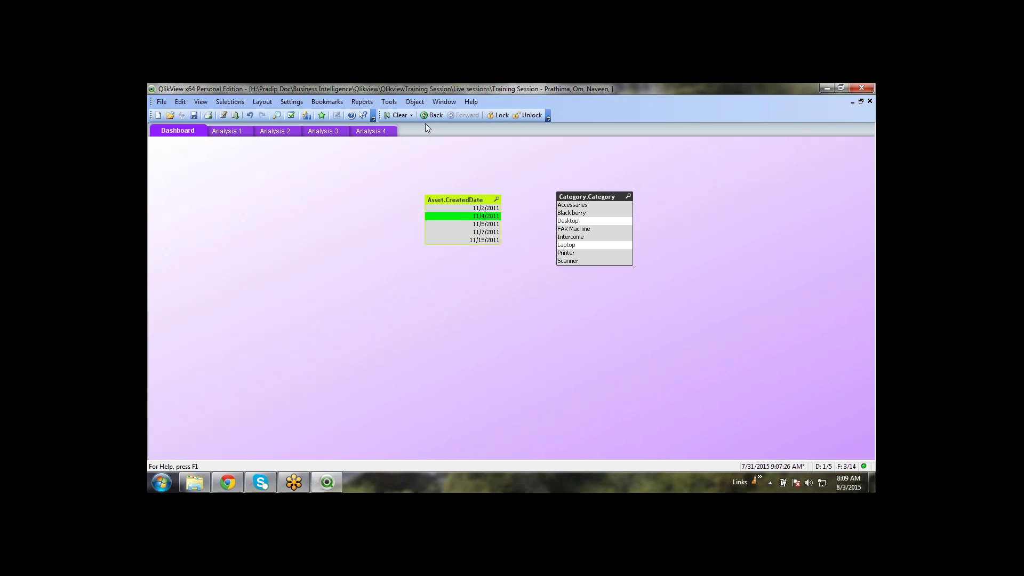
Clear all current selections in the Dashboard list boxes
click(398, 115)
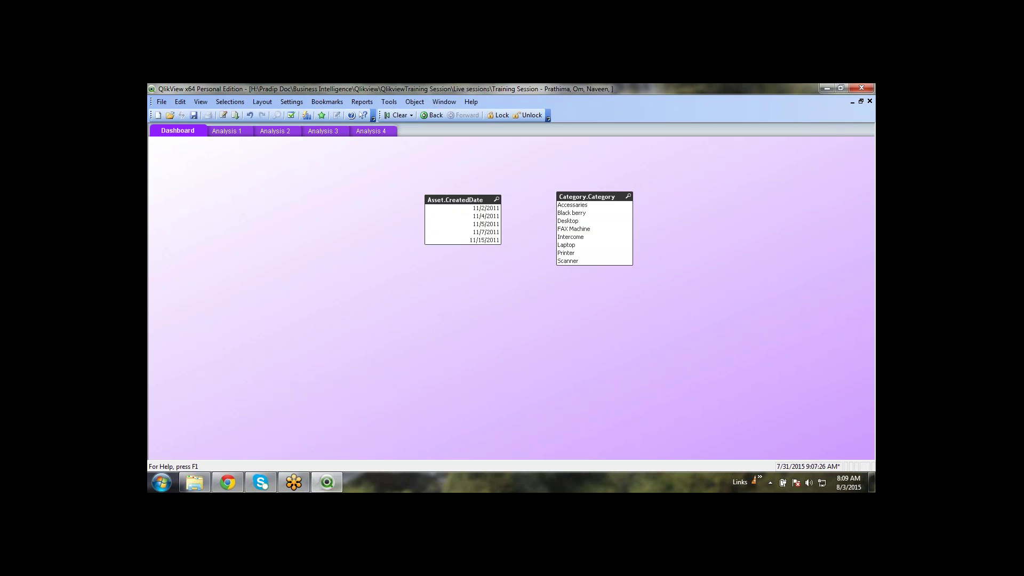
right_click(230, 206)
click(279, 187)
right_click(271, 241)
click(210, 207)
Preview the Asset table's records in the table viewer, through to its last columns
key(ctrl+t)
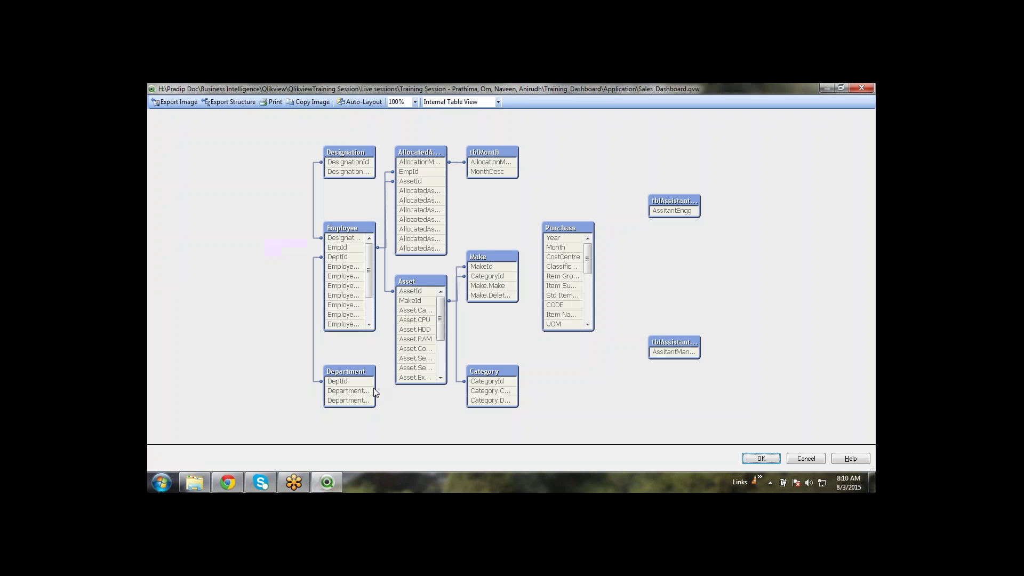
right_click(422, 283)
click(452, 288)
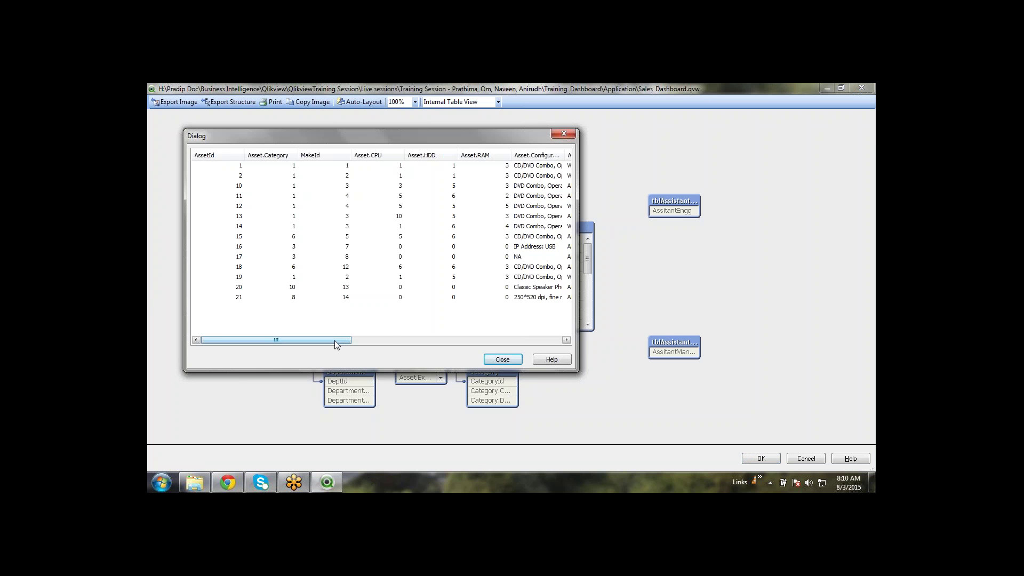
drag(335, 341, 552, 319)
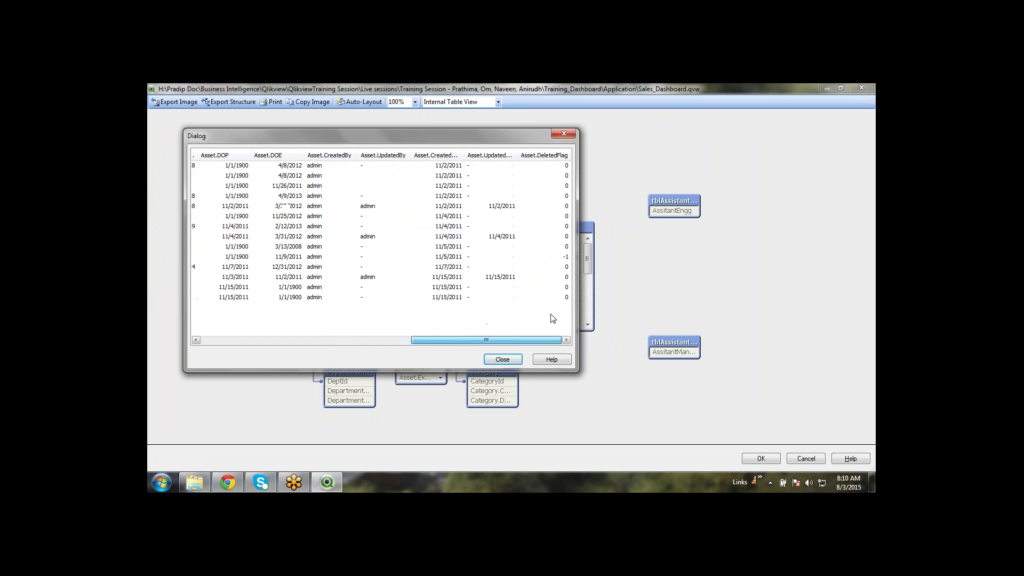
click(501, 359)
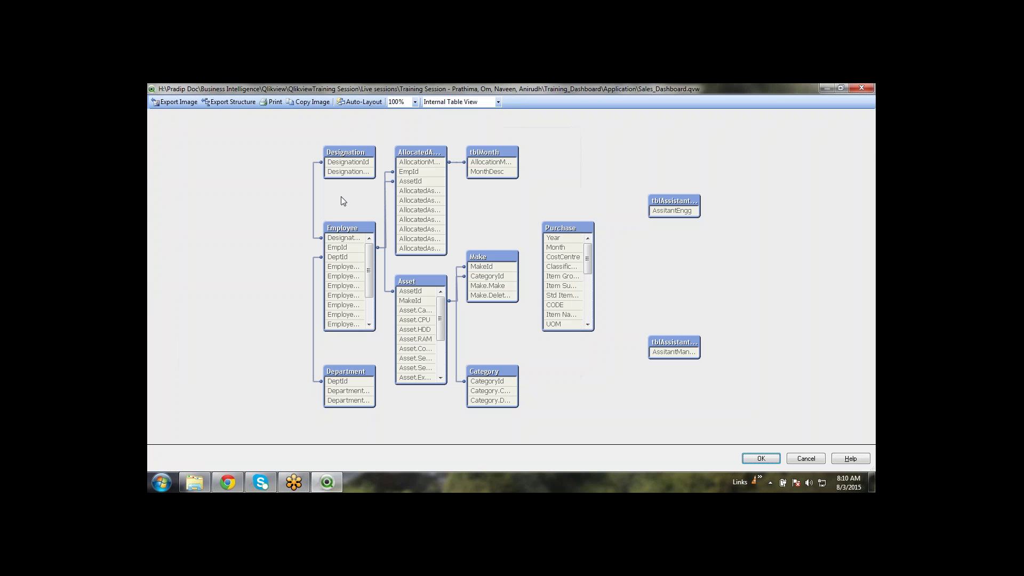
Preview the AllocatedAsset table's records across its columns, and leave the table viewer
right_click(426, 149)
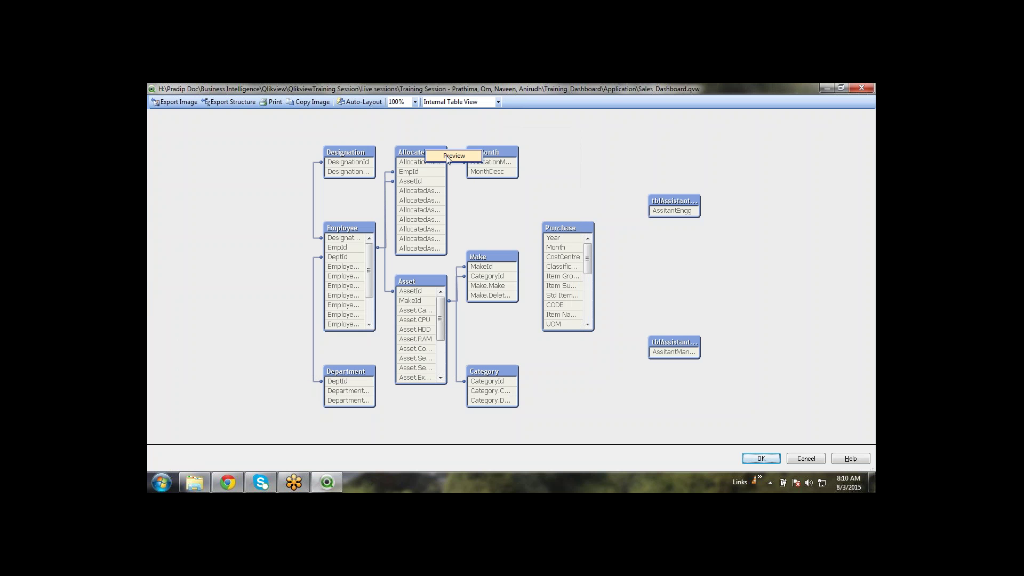
click(448, 156)
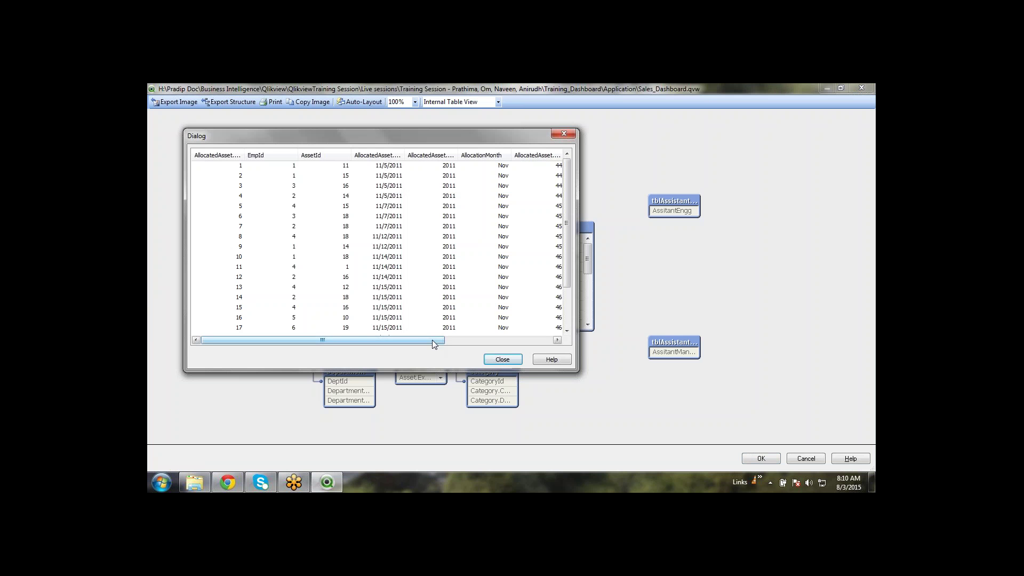
drag(432, 340, 545, 361)
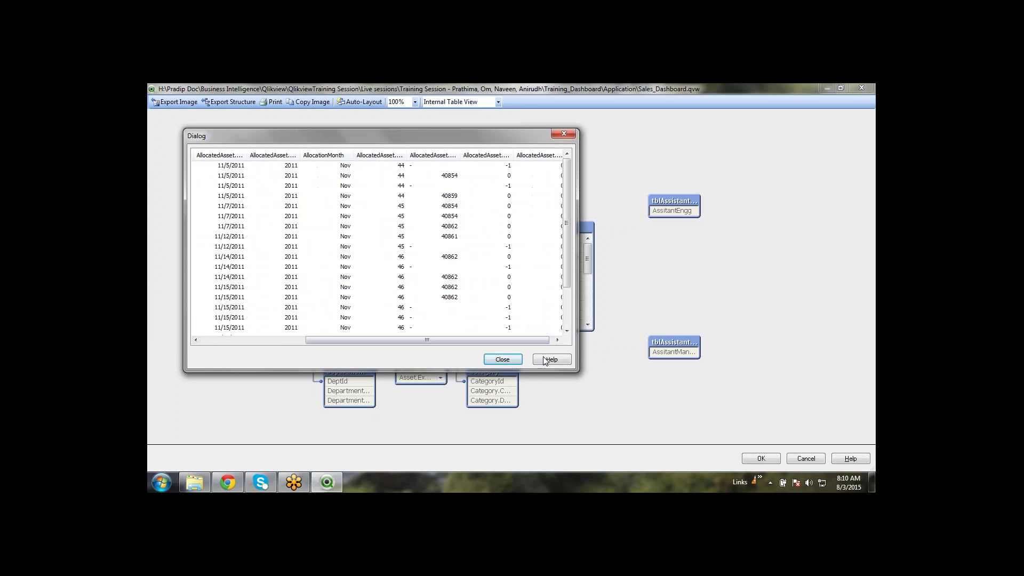
click(504, 359)
click(822, 458)
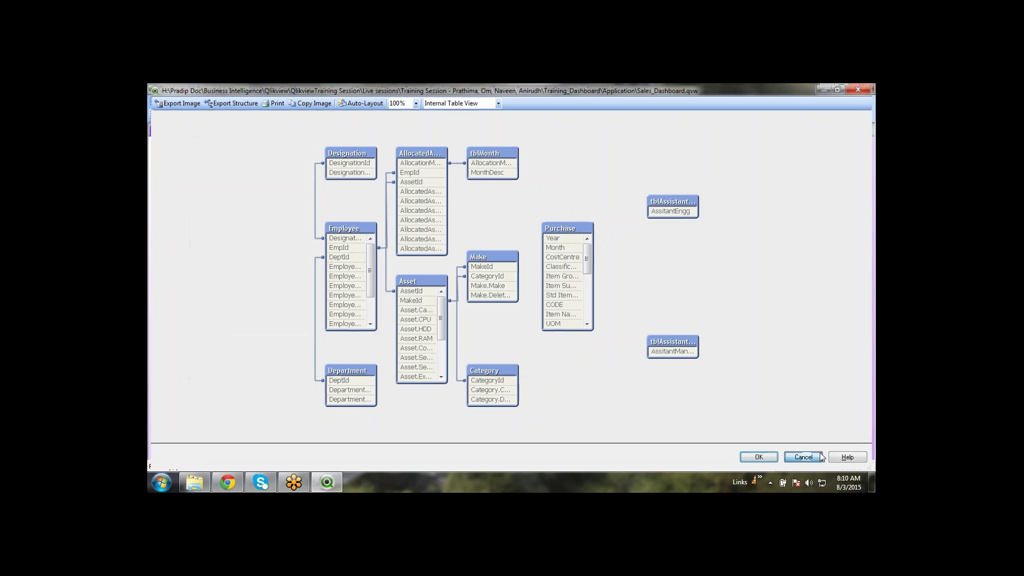
Delete the Asset.CreatedDate list box, and include AllocatedAsset.AllocationYear among the fields displayed in the Dashboard sheet's list boxes
drag(406, 186, 528, 287)
key(Delete)
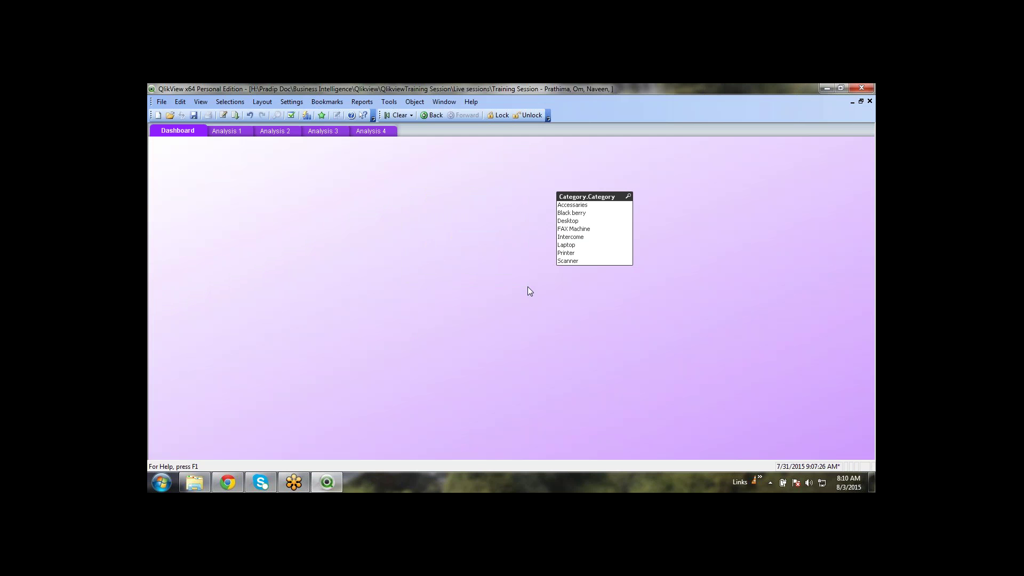
right_click(341, 229)
click(355, 233)
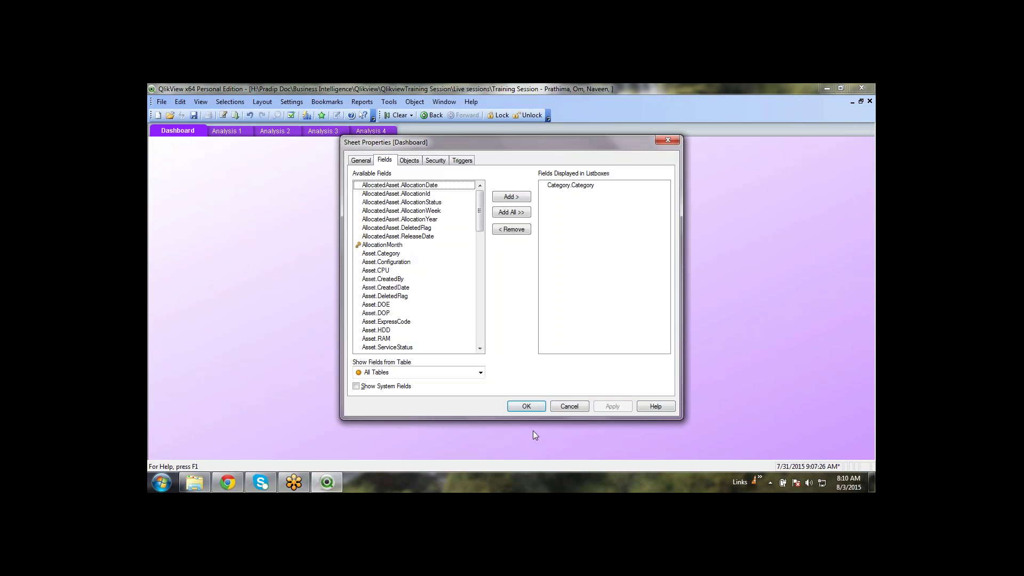
click(427, 195)
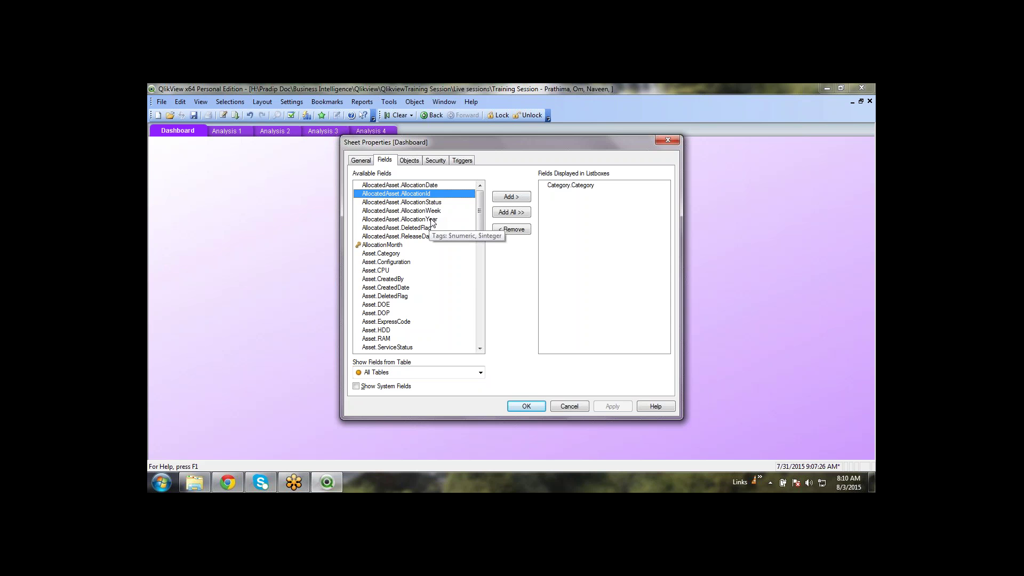
double_click(431, 220)
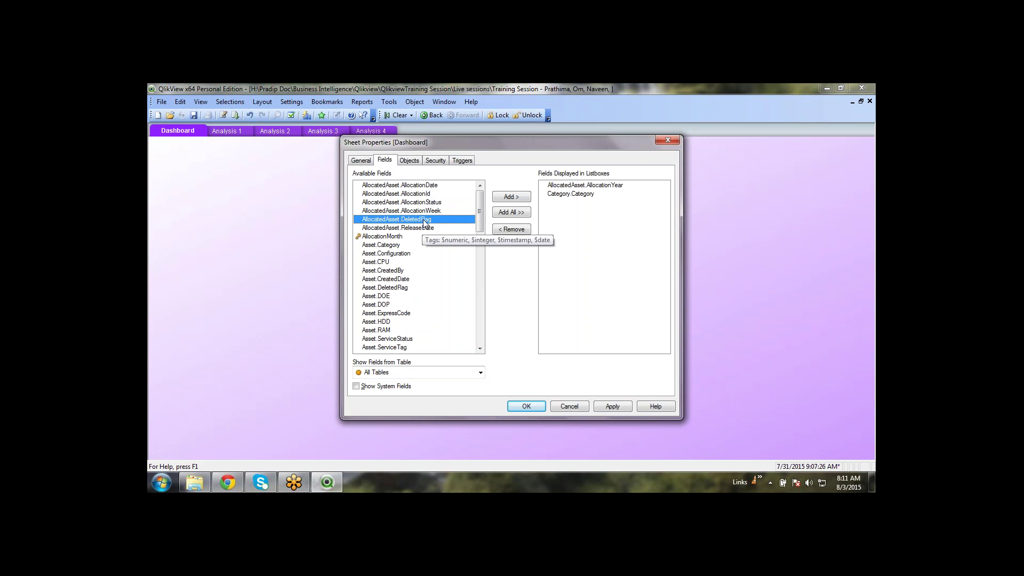
Limit the available fields to the AllocatedAsset table, include AllocationMonth in the displayed fields, and accept the sheet properties
click(421, 203)
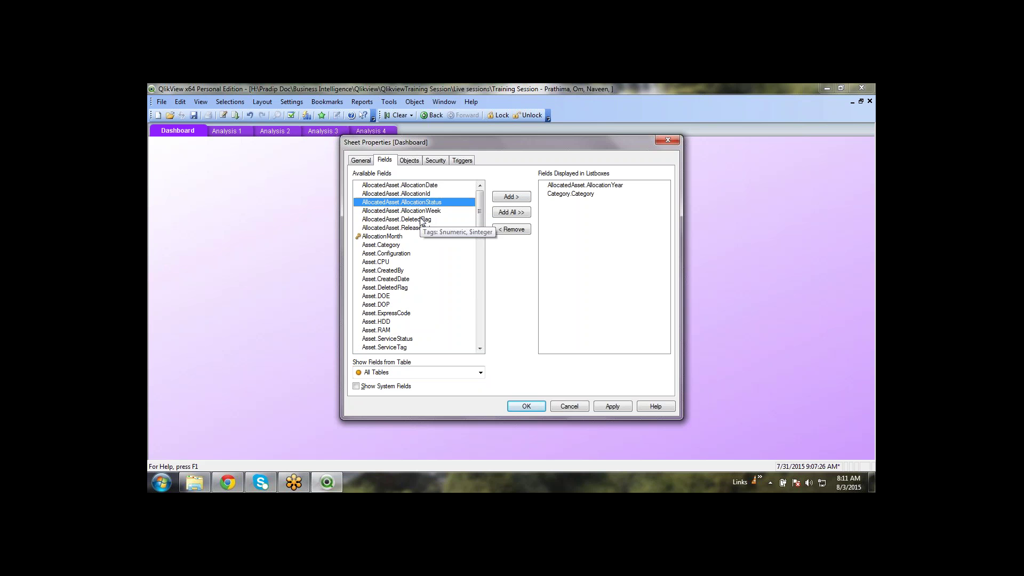
scroll(415, 270, down, 10)
scroll(415, 299, down, 12)
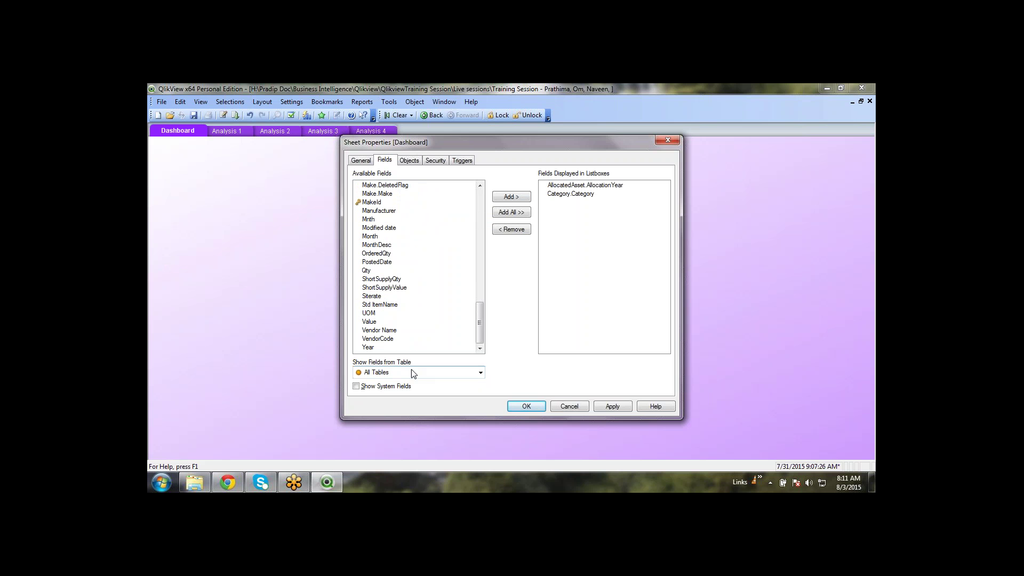
click(478, 373)
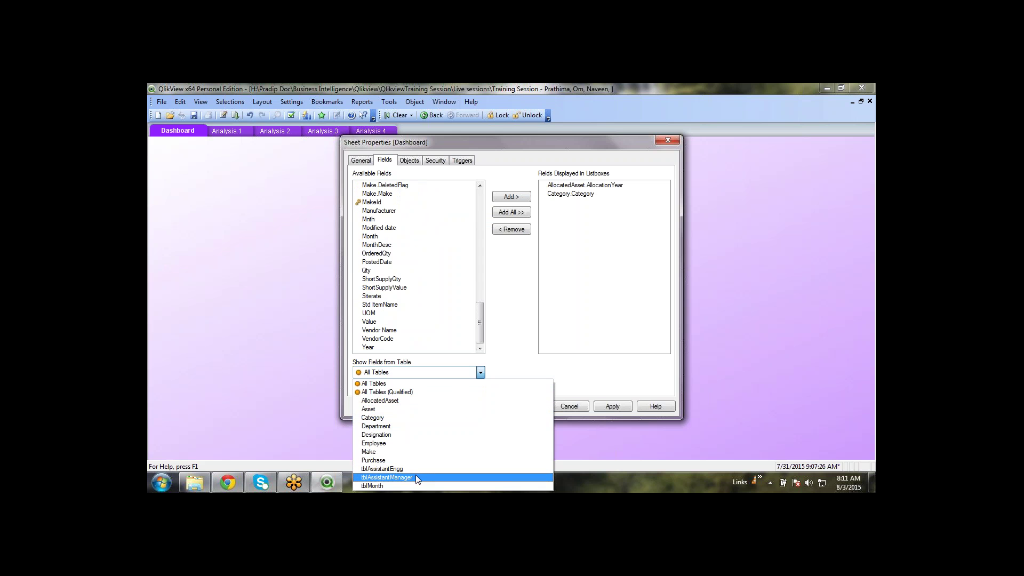
click(418, 400)
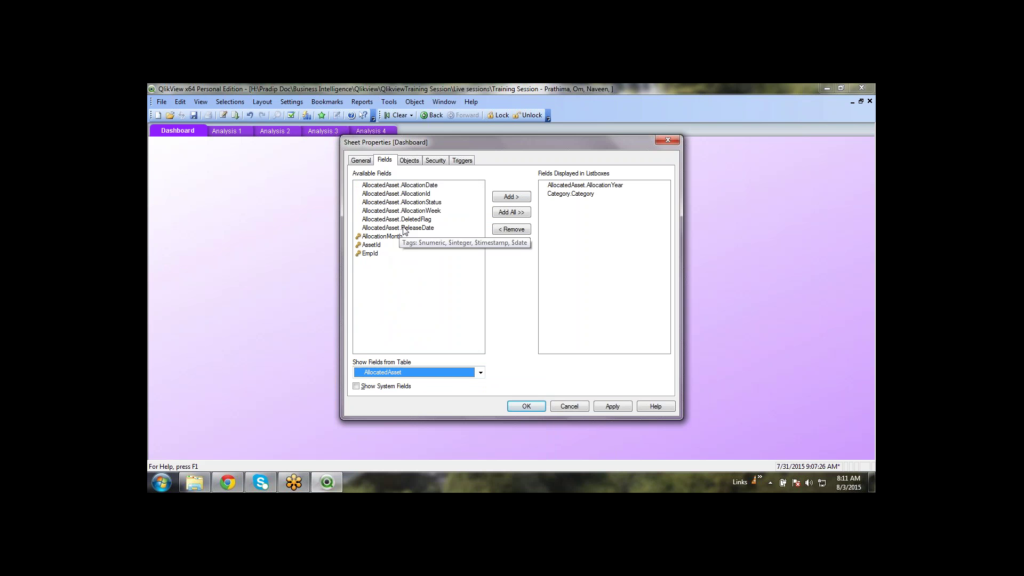
click(415, 227)
drag(422, 220, 431, 185)
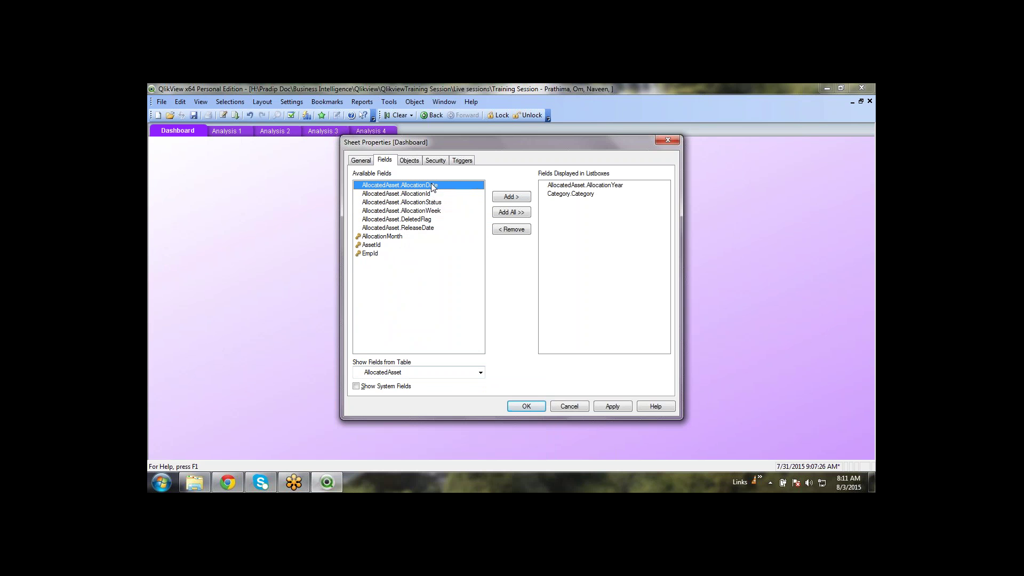
double_click(394, 236)
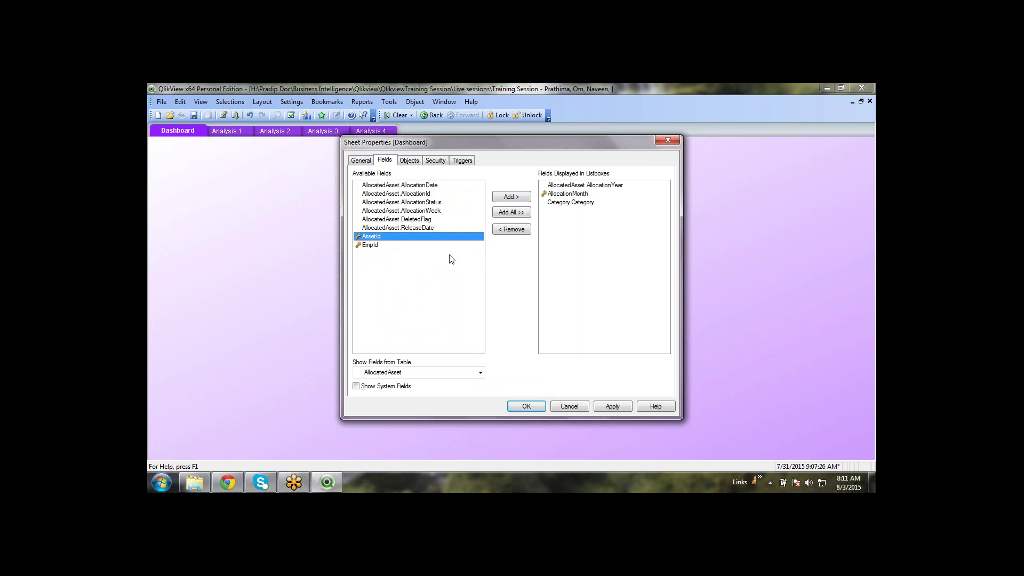
click(521, 406)
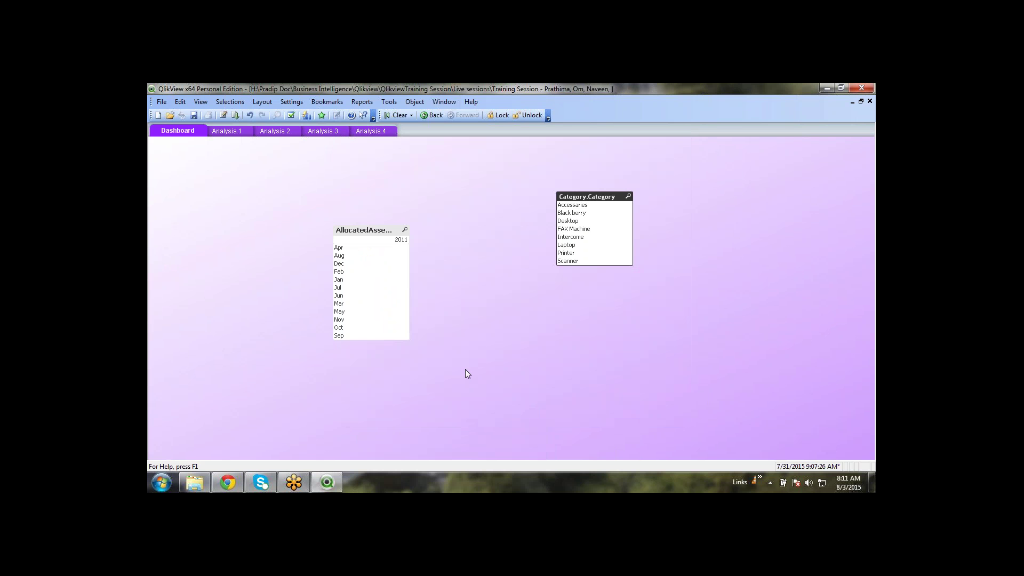
Separate the overlapping list boxes, placing AllocatedAsset.AllocationYear above AllocationMonth on the Dashboard sheet
drag(380, 232, 361, 179)
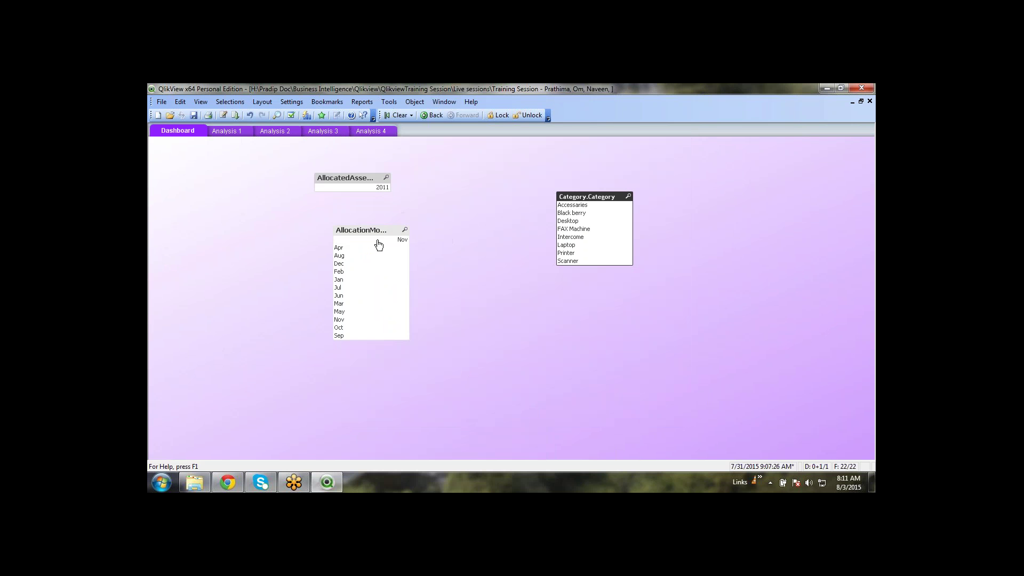
drag(379, 231, 403, 206)
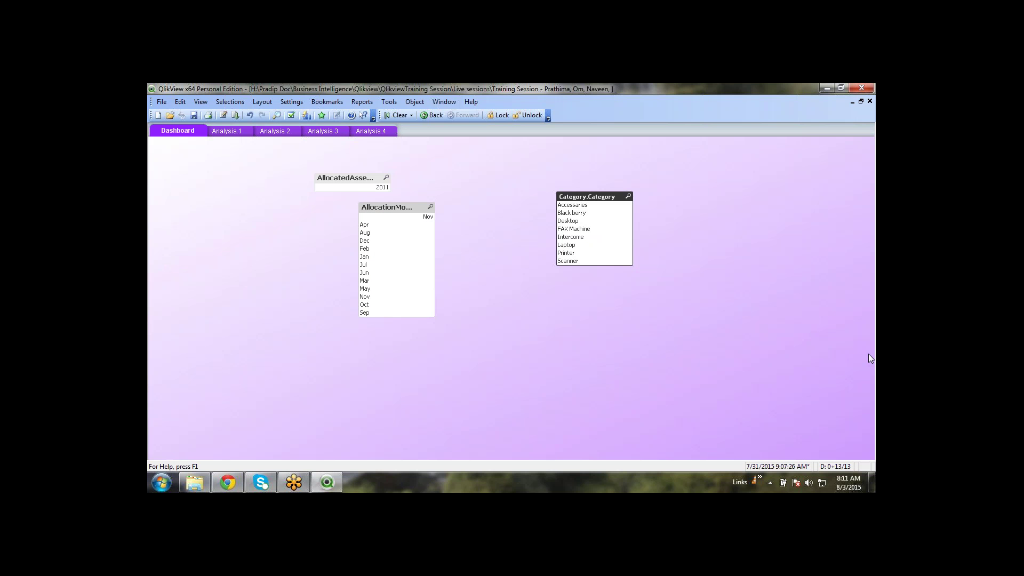
click(544, 343)
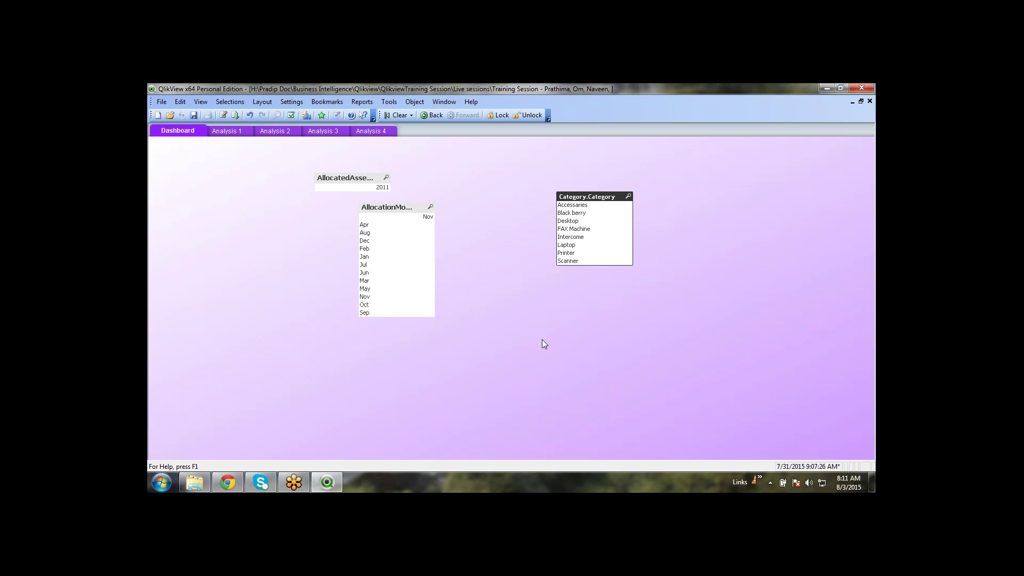
Copy the Category.Category list box's formatting onto the AllocationMonth and AllocatedAsset.AllocationYear list boxes
click(597, 199)
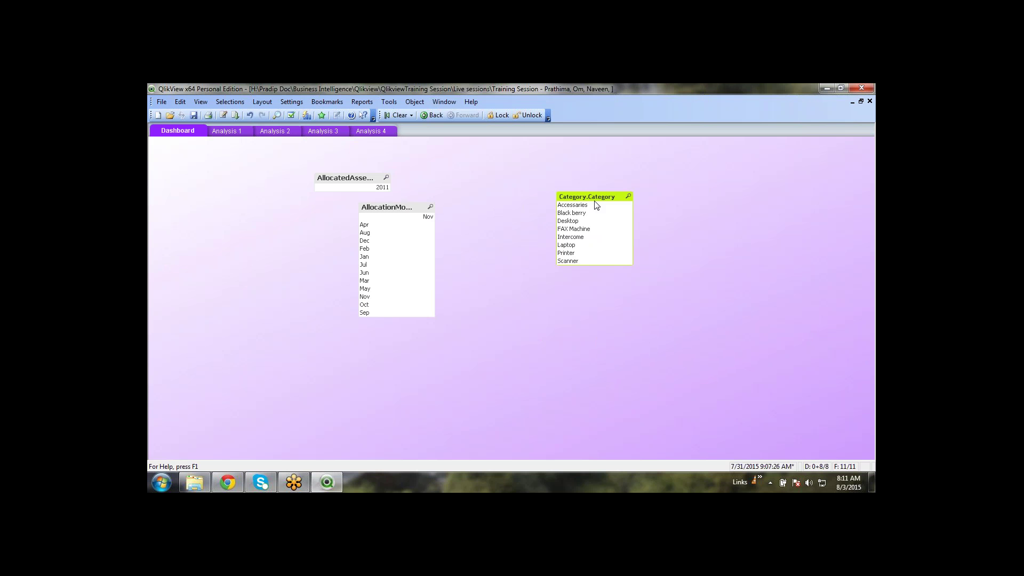
click(392, 207)
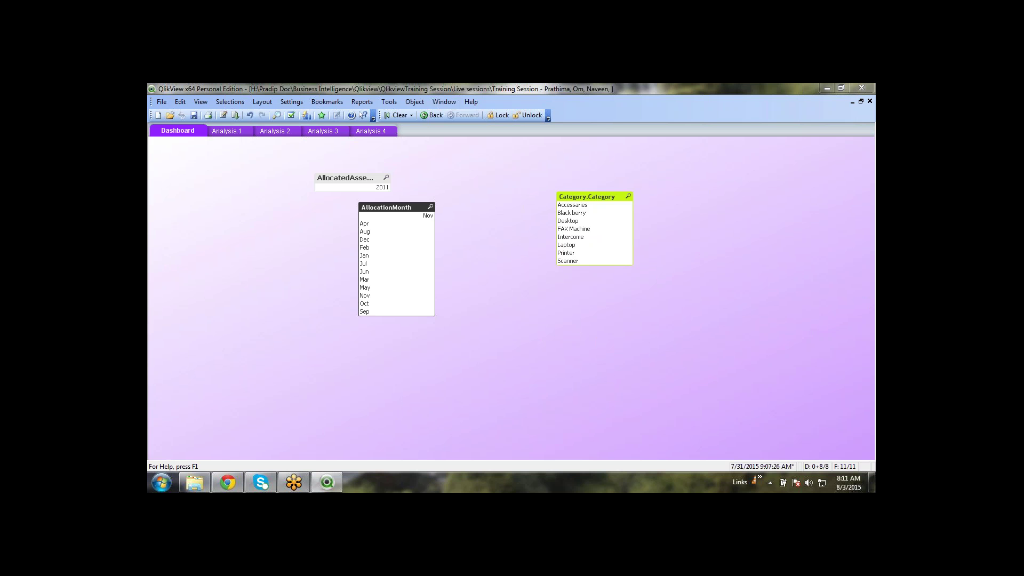
click(391, 209)
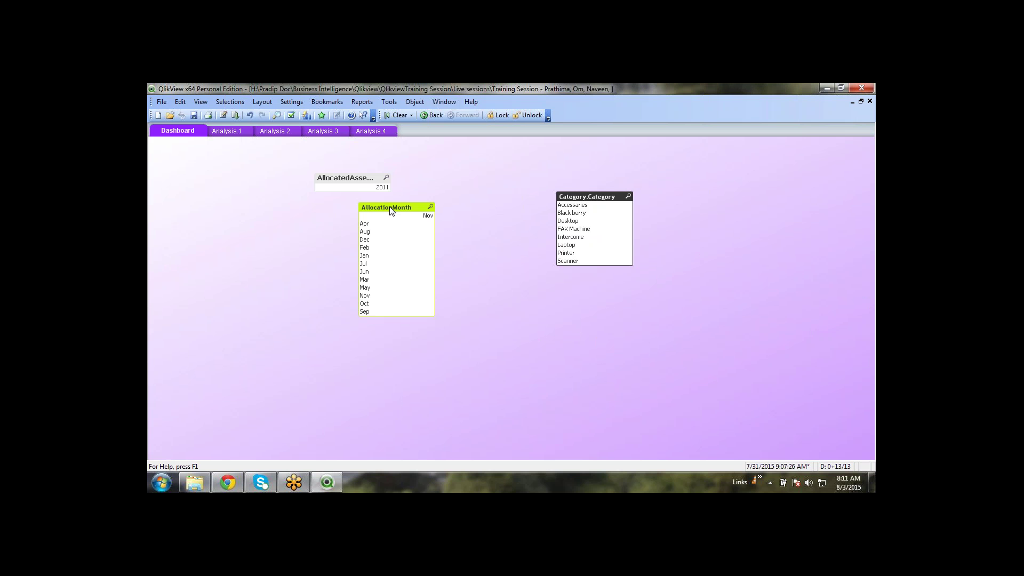
click(487, 233)
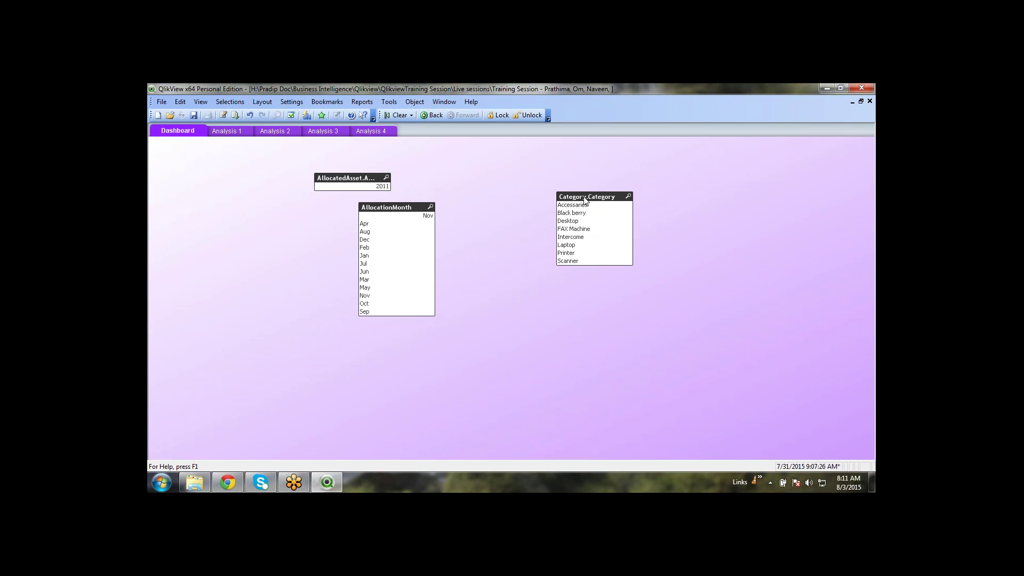
Move the Category.Category list box to the sheet's left edge and shorten it to about five rows
drag(584, 196, 178, 194)
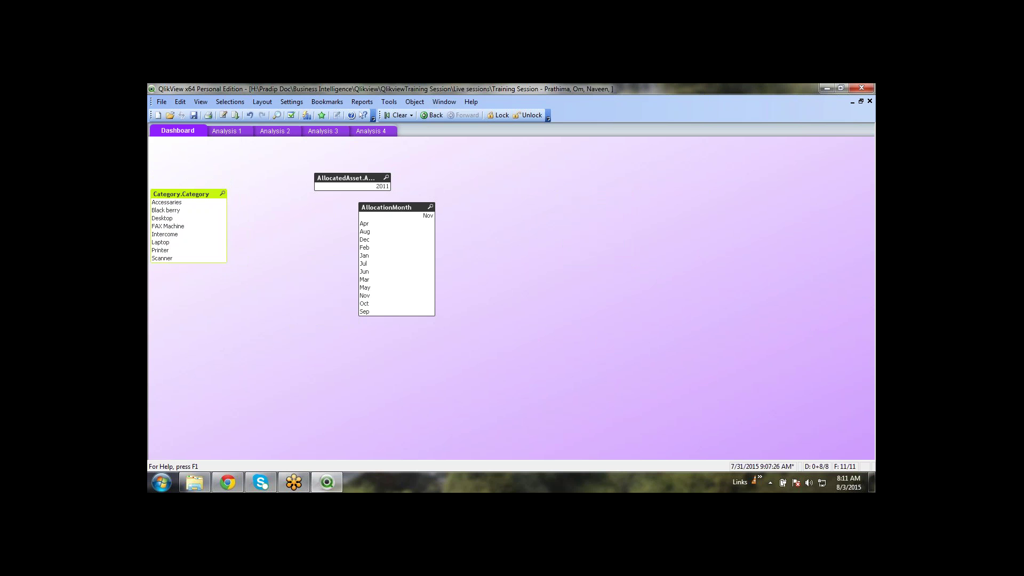
drag(206, 263, 207, 237)
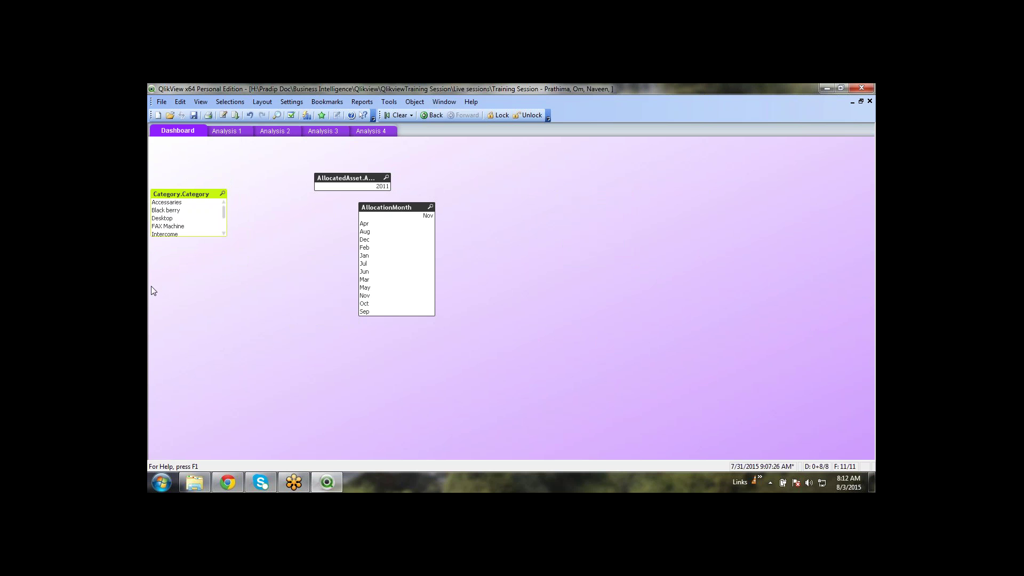
click(240, 296)
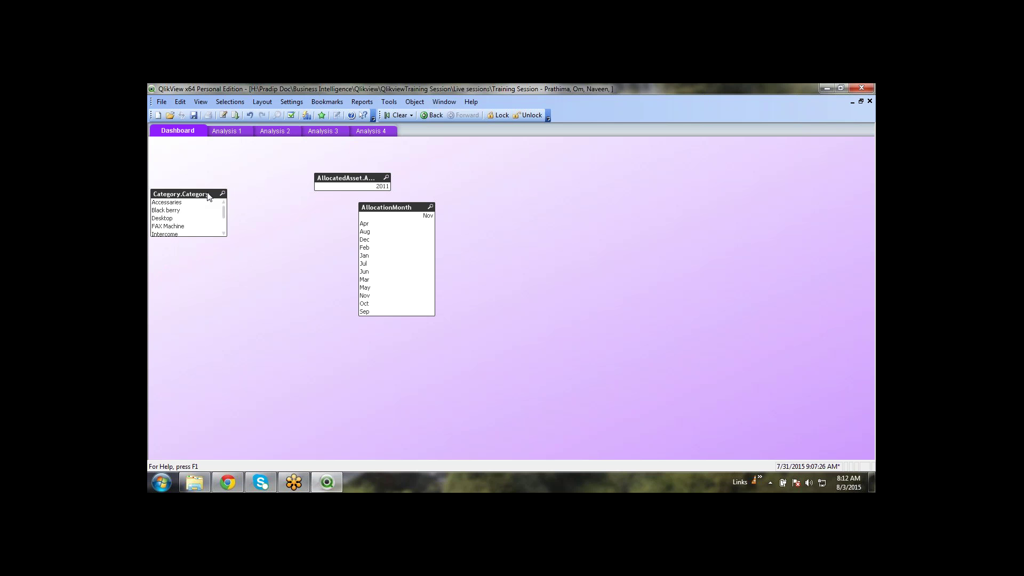
Set the Category.Category list box's title to Category and apply the change
right_click(181, 194)
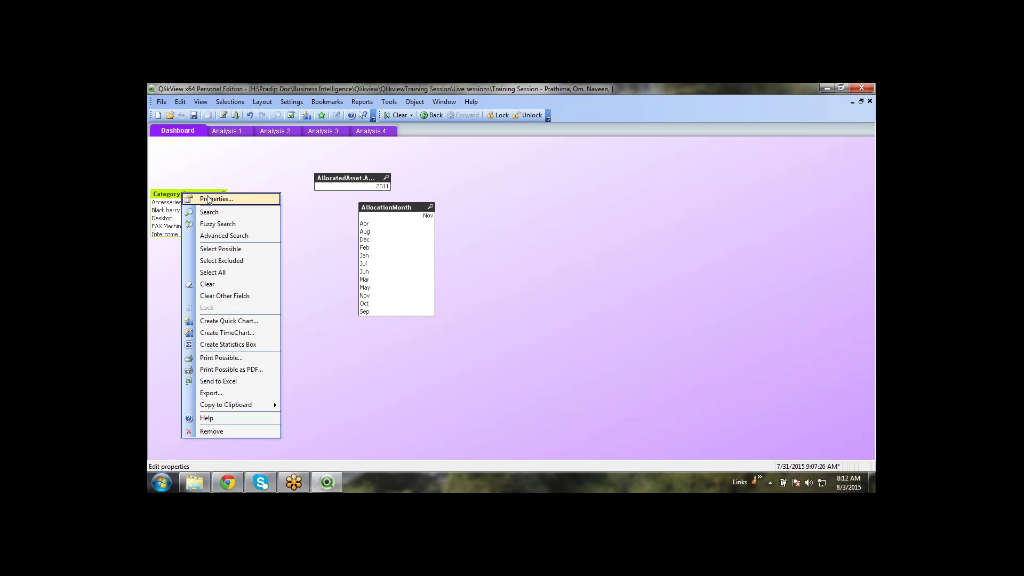
click(208, 199)
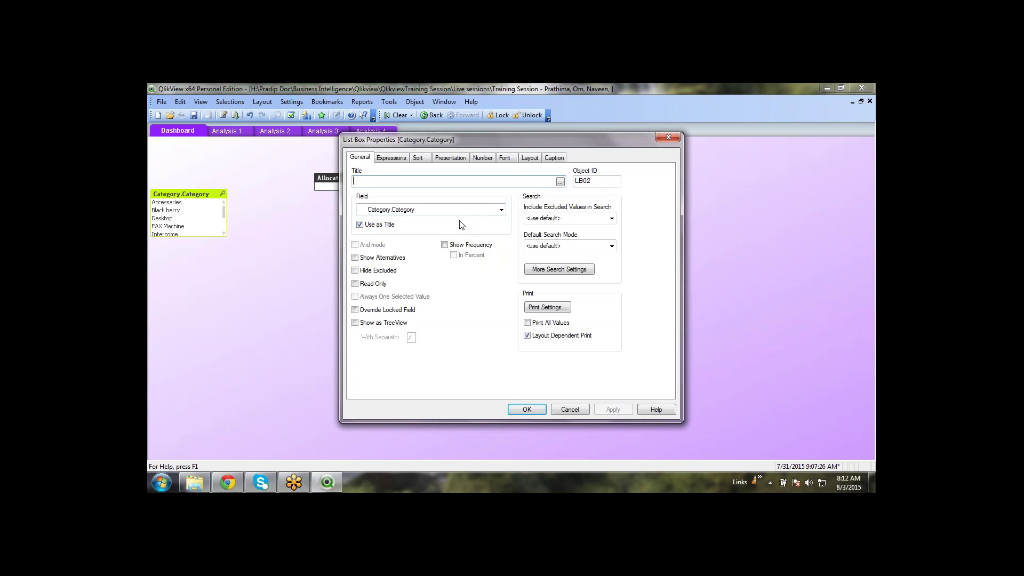
click(360, 225)
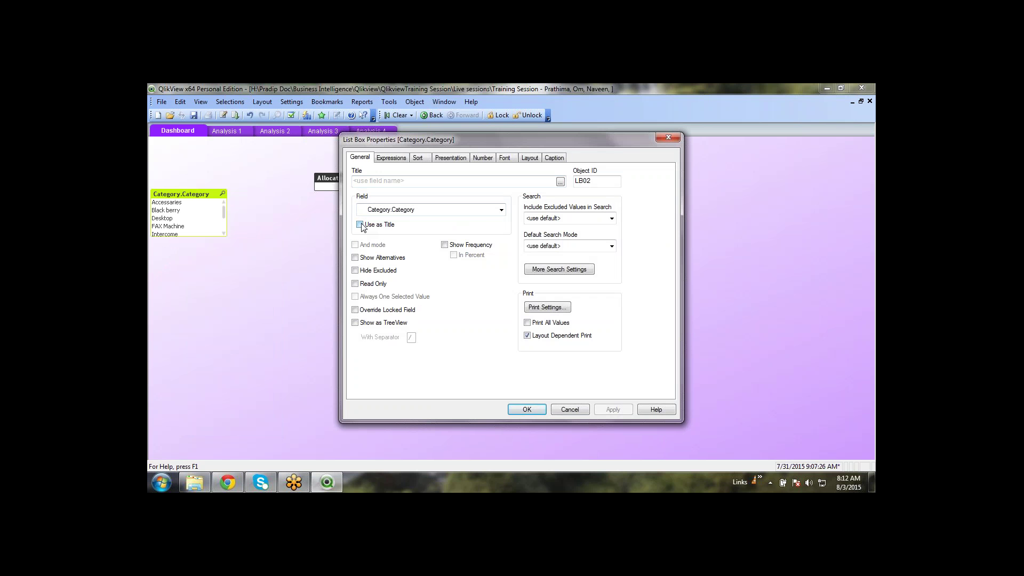
click(360, 225)
click(358, 181)
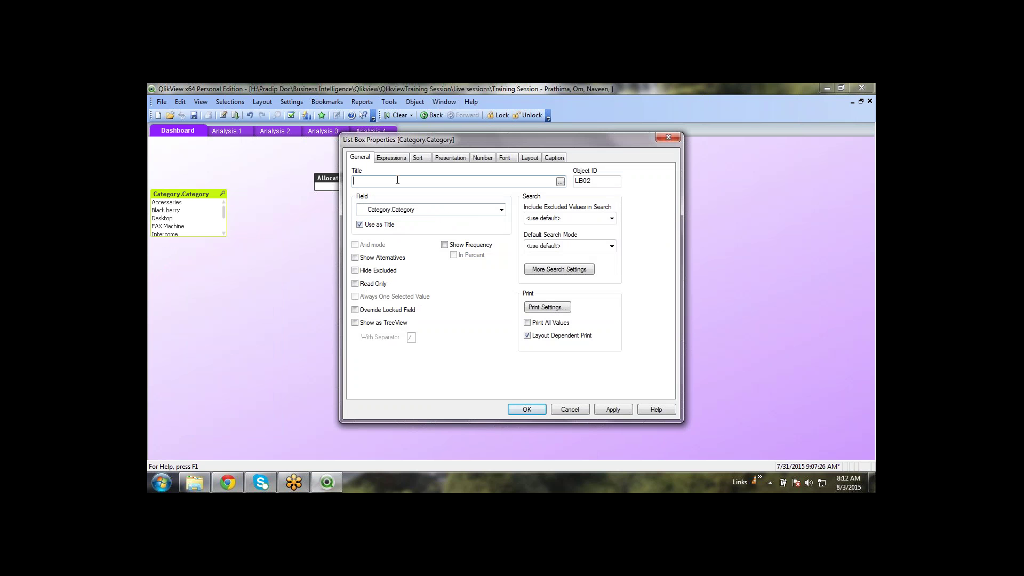
text(Category)
click(613, 410)
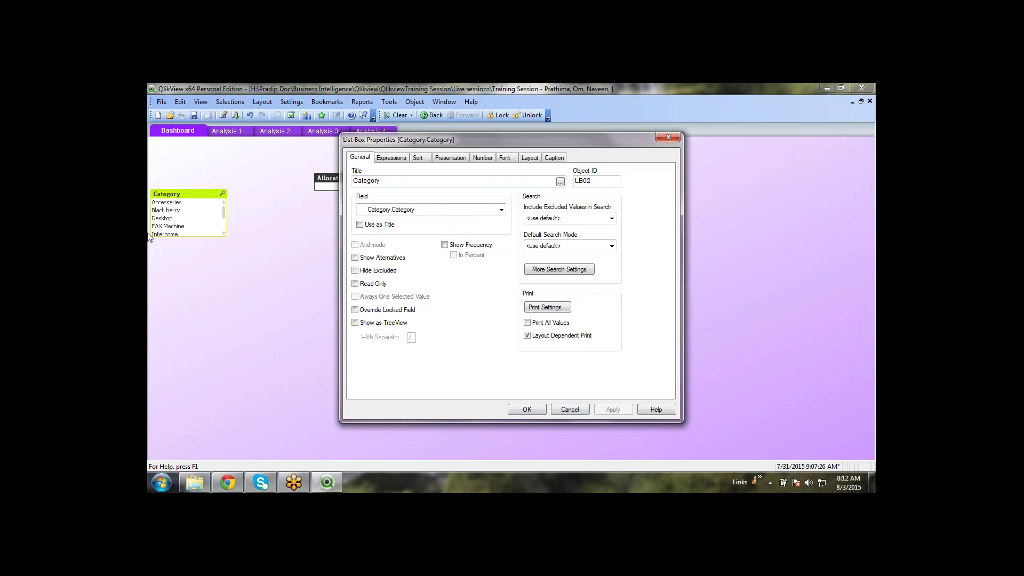
Move the AllocatedAsset.AllocationYear list box between Category and AllocationMonth and narrow it to about half its width
click(526, 410)
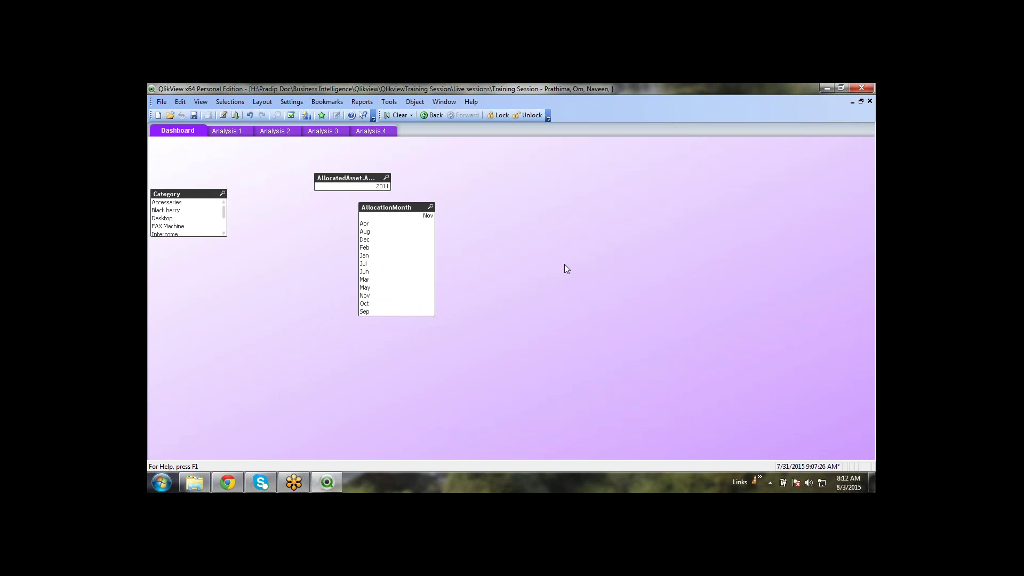
drag(344, 178, 279, 285)
click(187, 194)
click(418, 338)
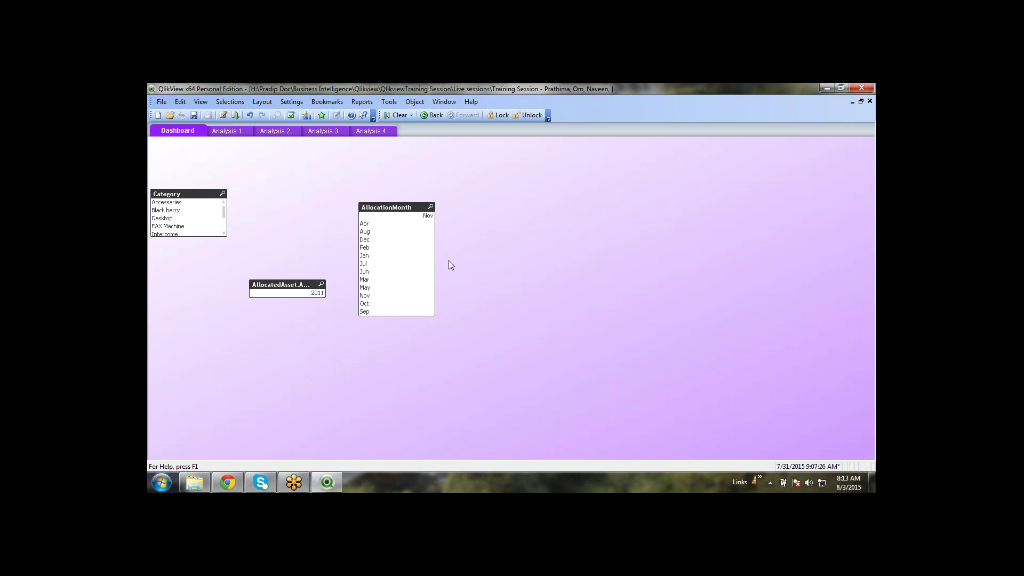
right_click(388, 207)
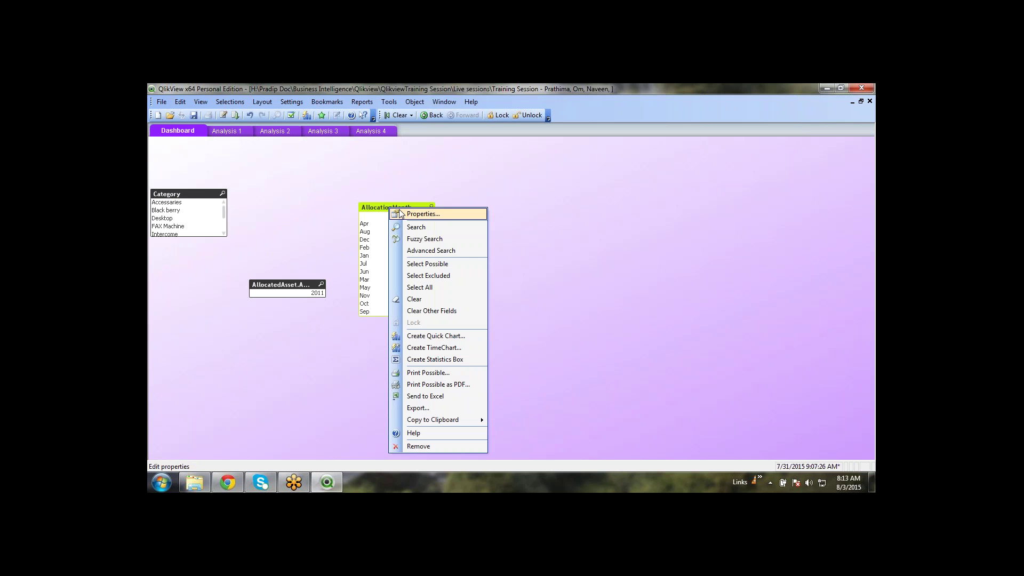
click(469, 235)
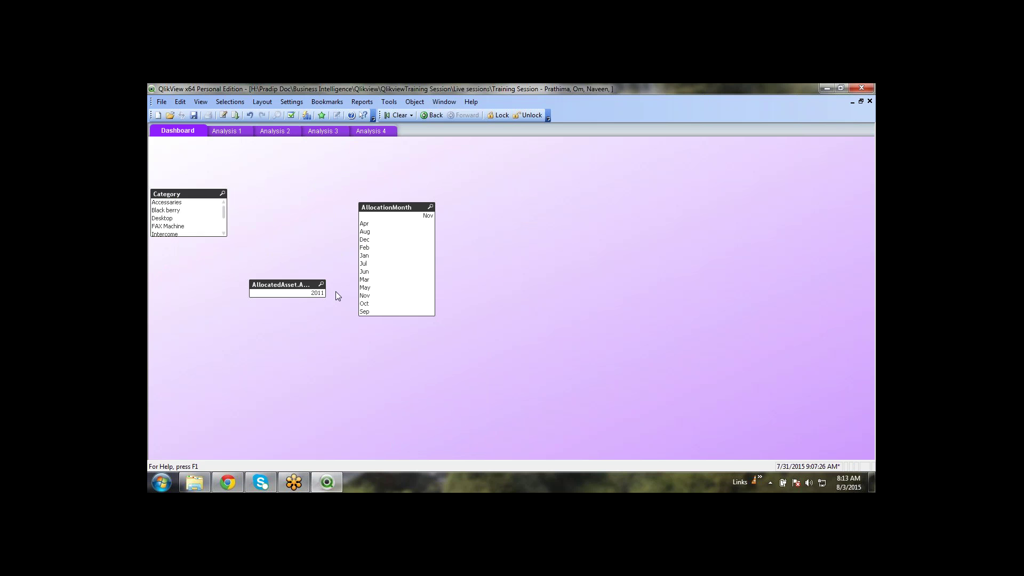
drag(325, 293, 280, 296)
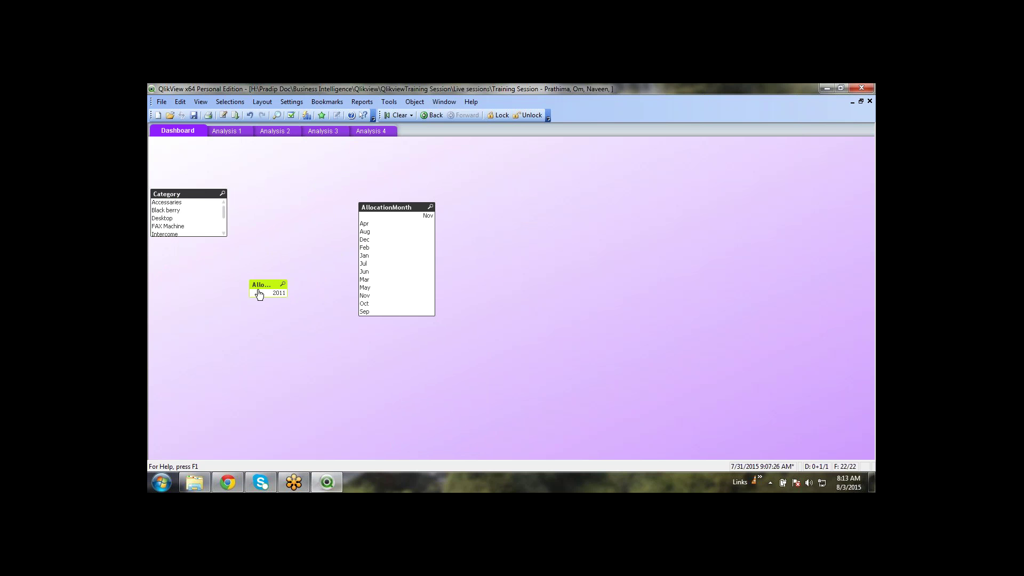
Turn off the caption of the AllocatedAsset.AllocationYear list box and apply the change
right_click(260, 288)
click(293, 90)
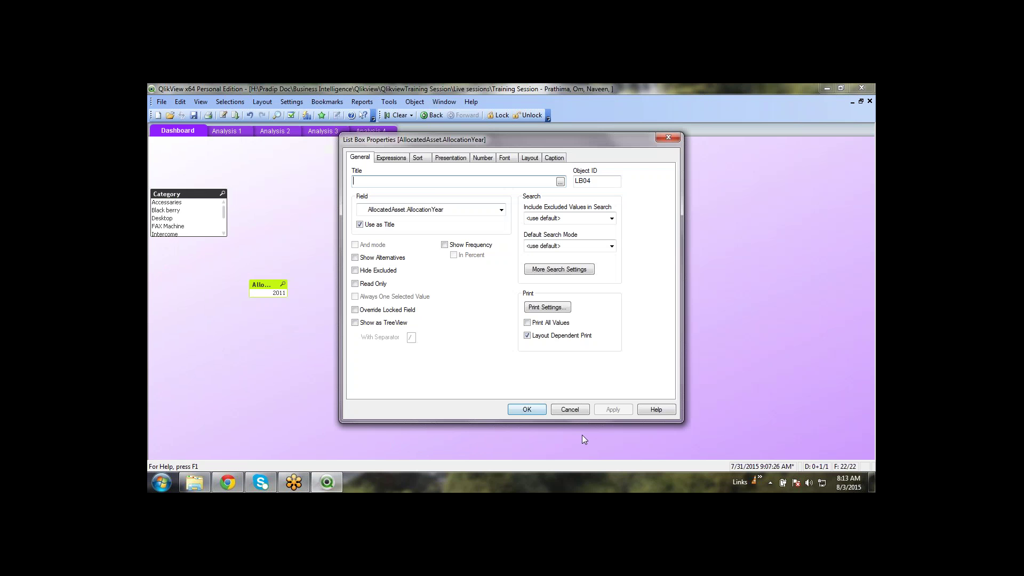
click(554, 158)
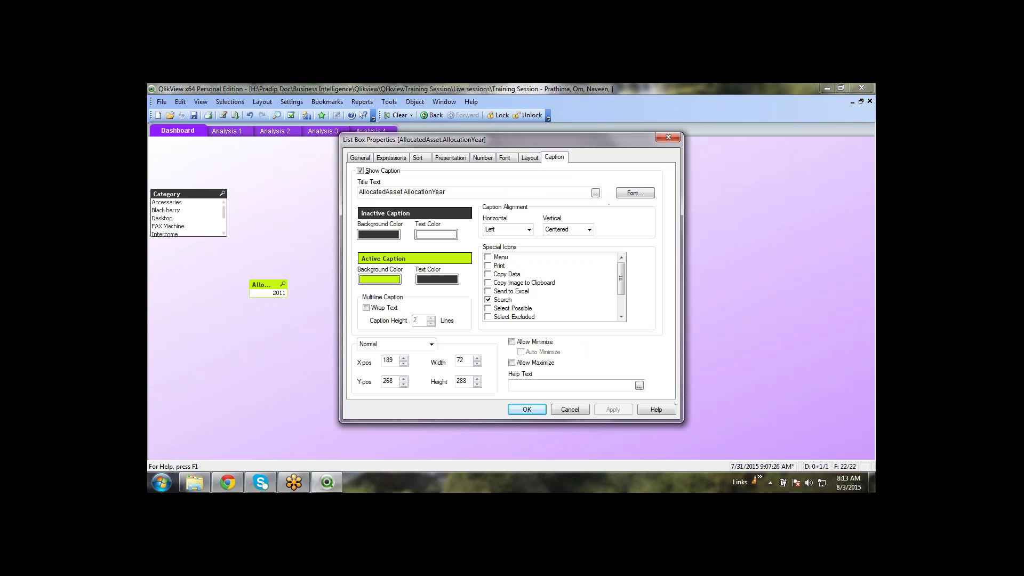
click(383, 170)
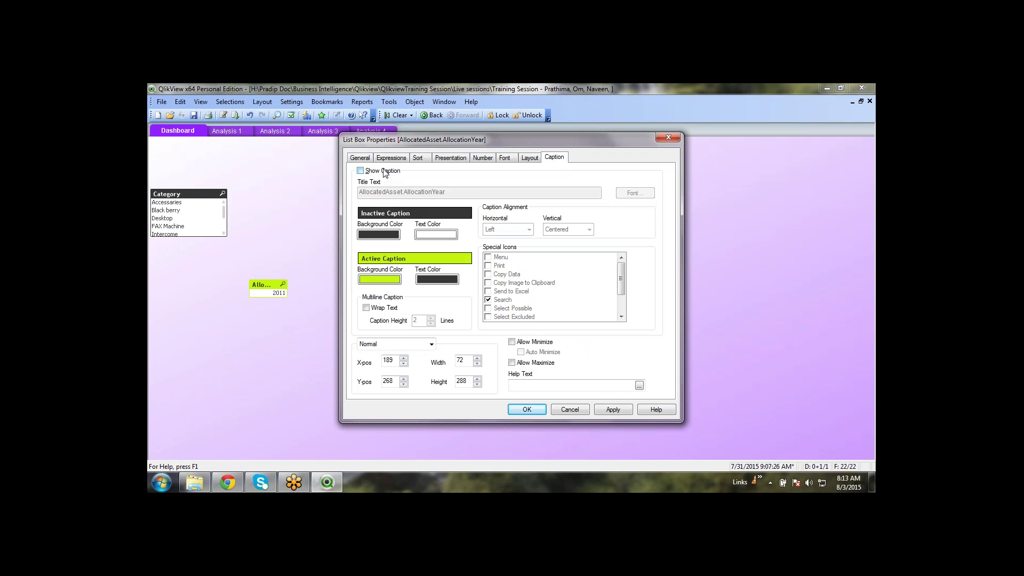
click(613, 410)
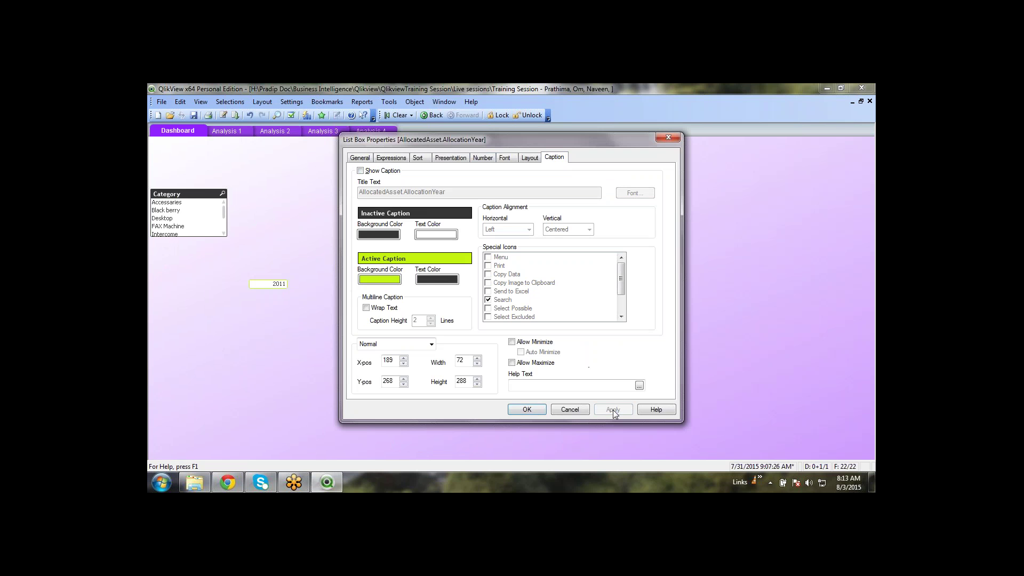
click(528, 410)
Move the captionless allocation year list box just above AllocationMonth and clear the 2011 selection
drag(314, 318, 229, 267)
click(268, 284)
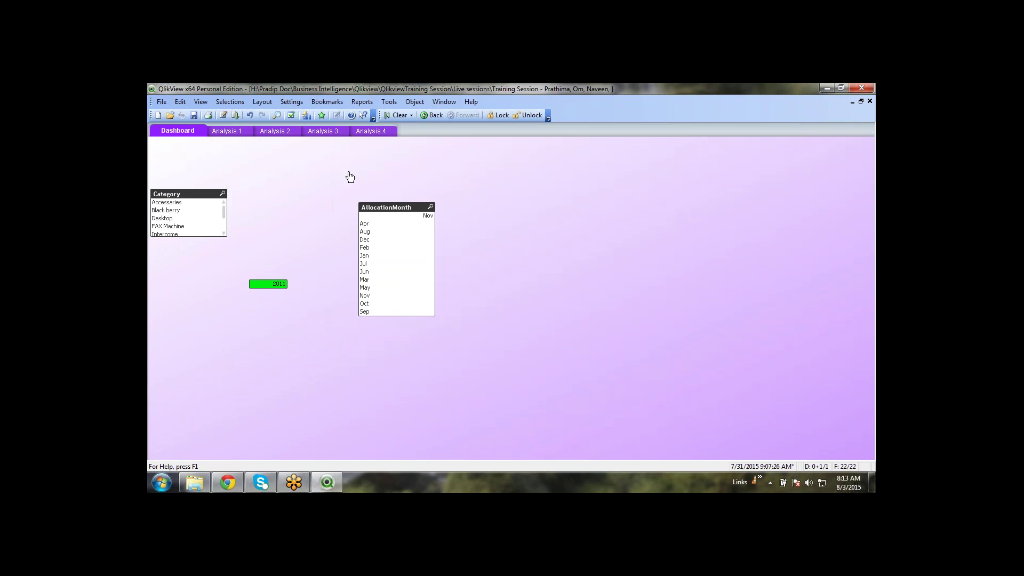
drag(274, 281, 373, 170)
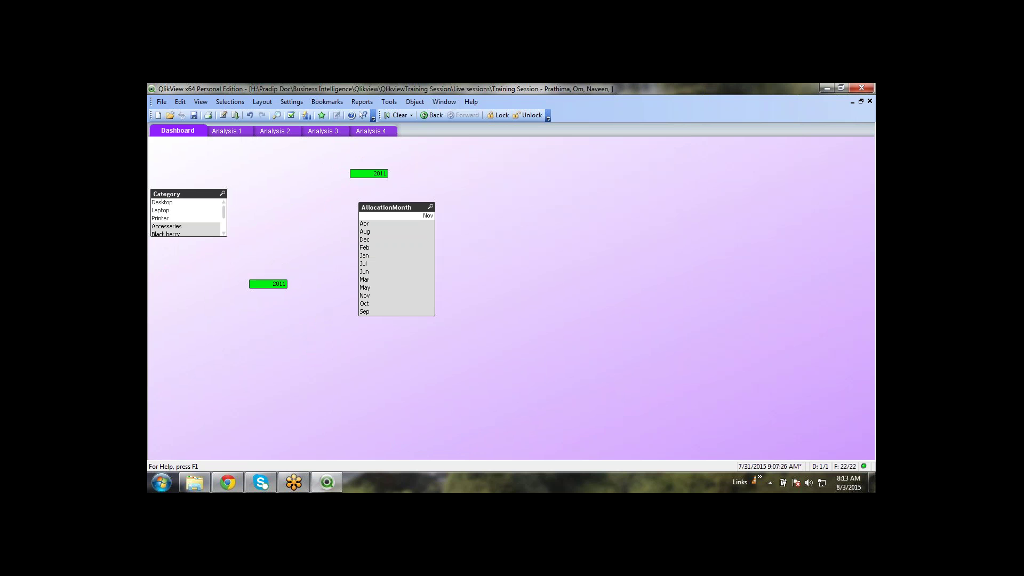
click(396, 115)
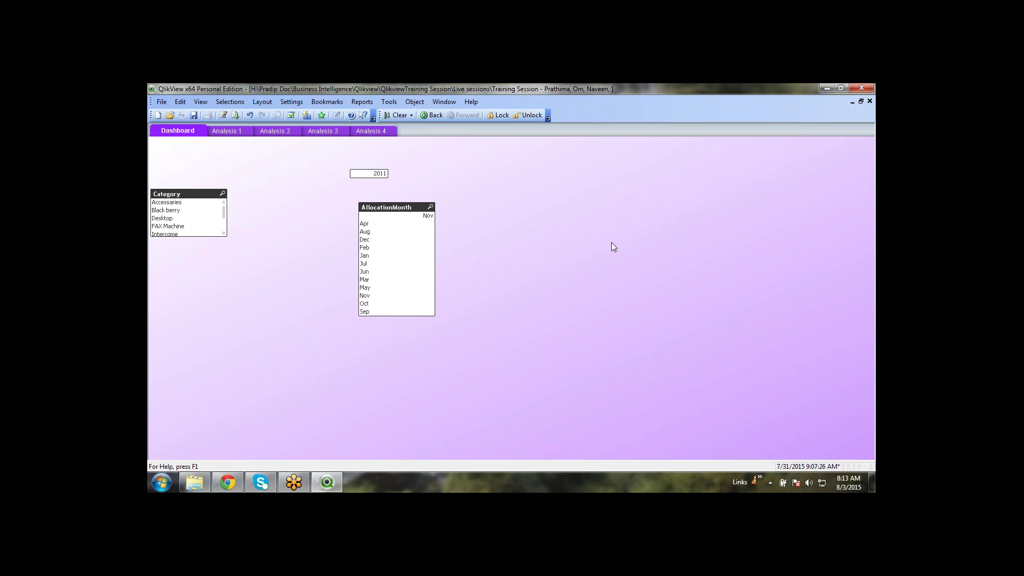
Shorten the AllocationMonth list box to about six rows
right_click(390, 207)
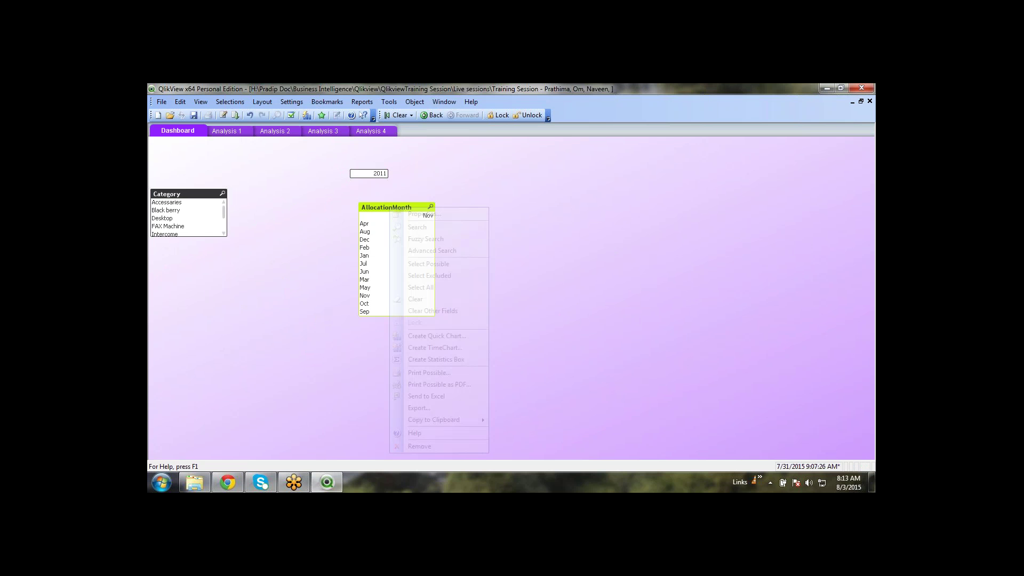
click(586, 257)
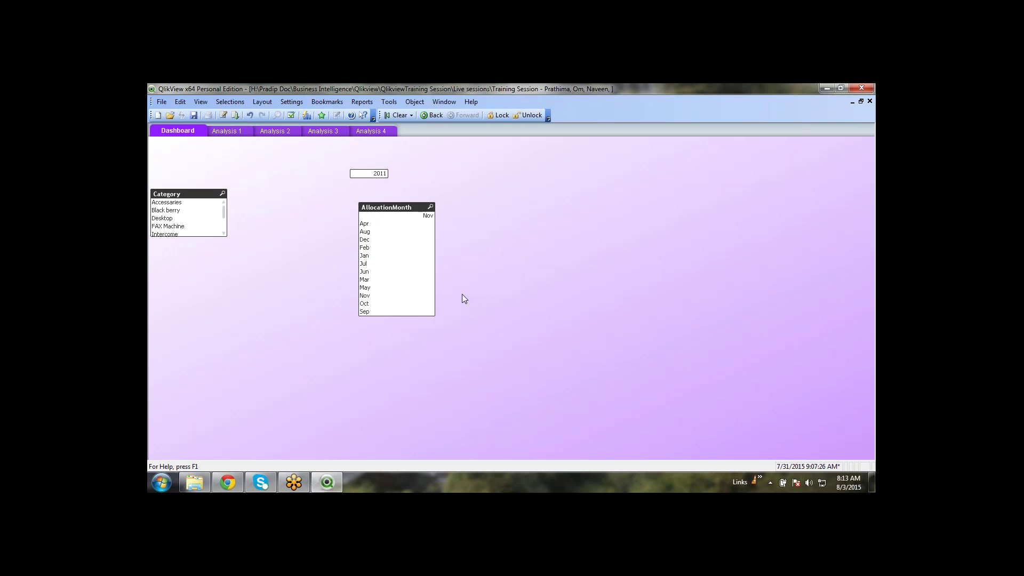
click(401, 315)
drag(399, 303, 430, 258)
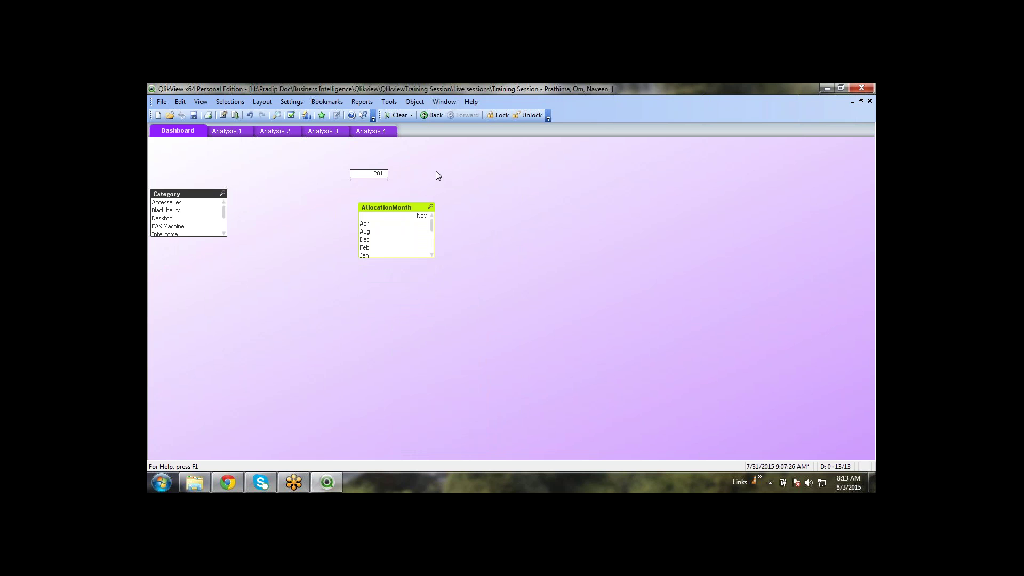
click(708, 241)
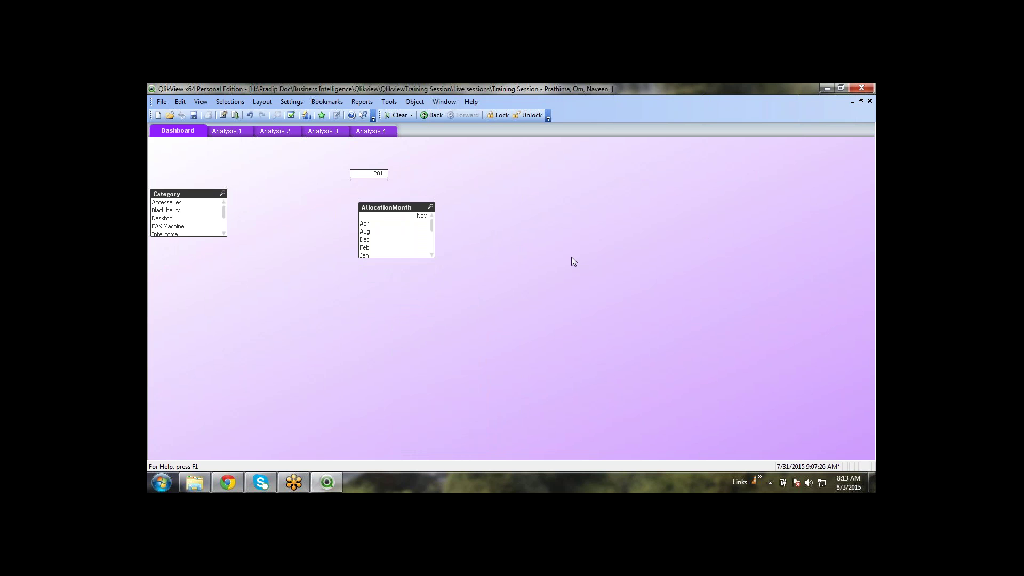
Turn off the Single Column presentation option for the AllocationMonth list box
right_click(385, 209)
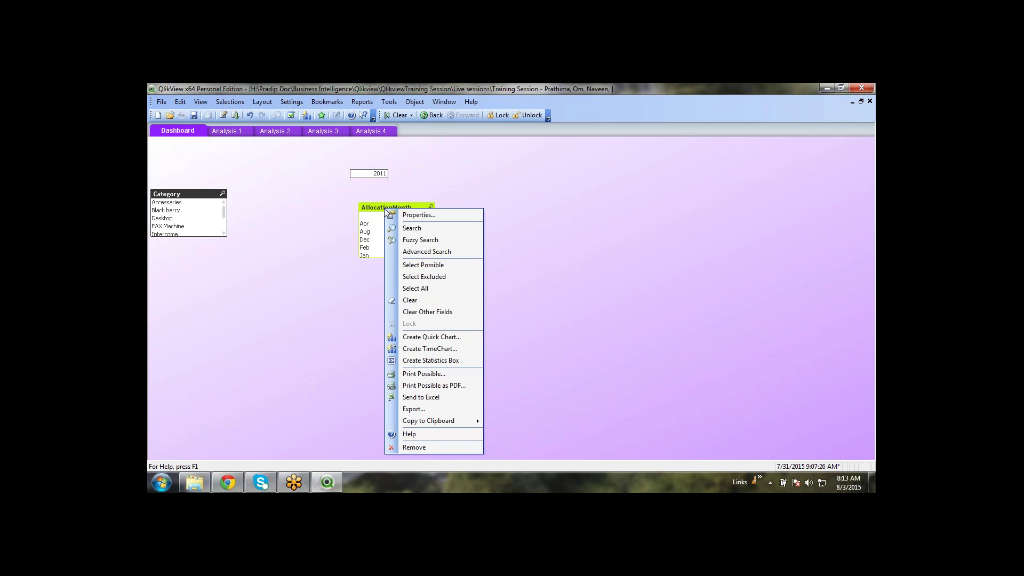
click(427, 215)
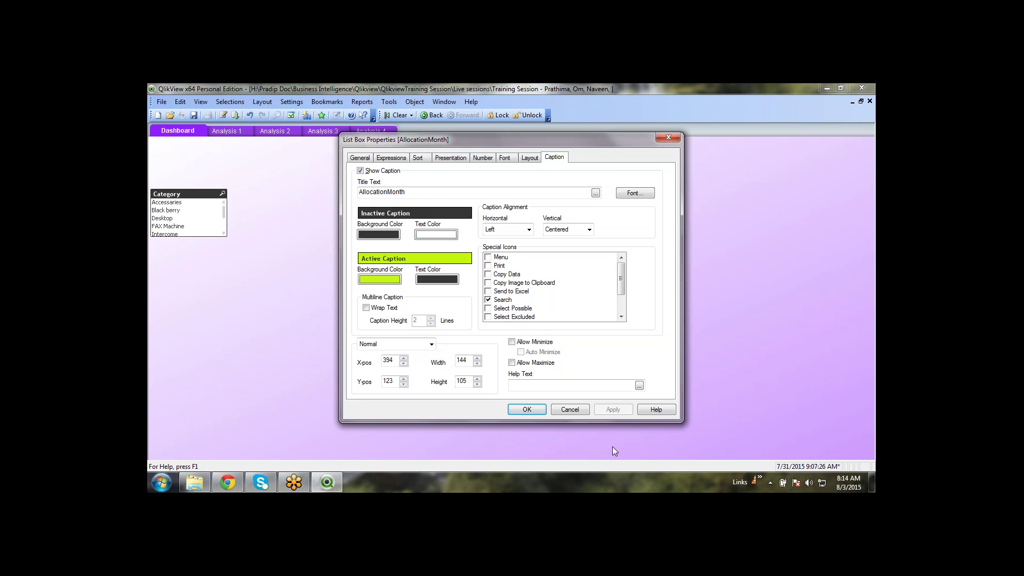
click(451, 158)
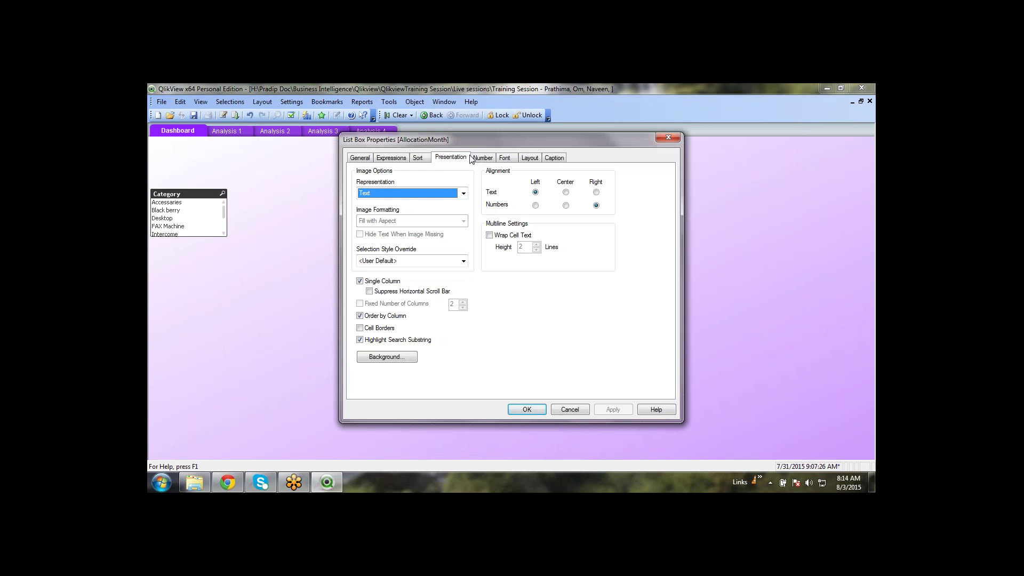
click(361, 282)
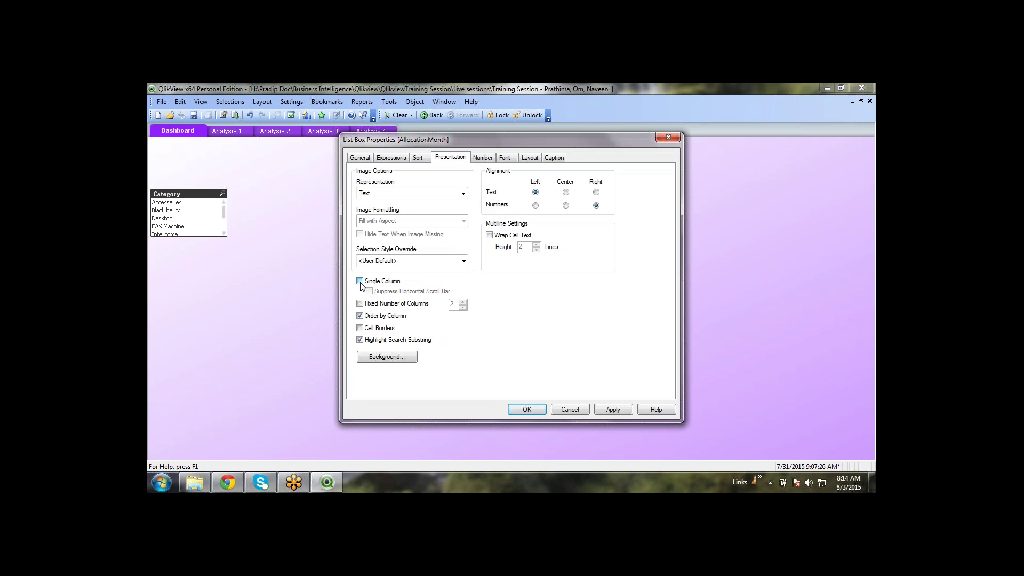
click(539, 412)
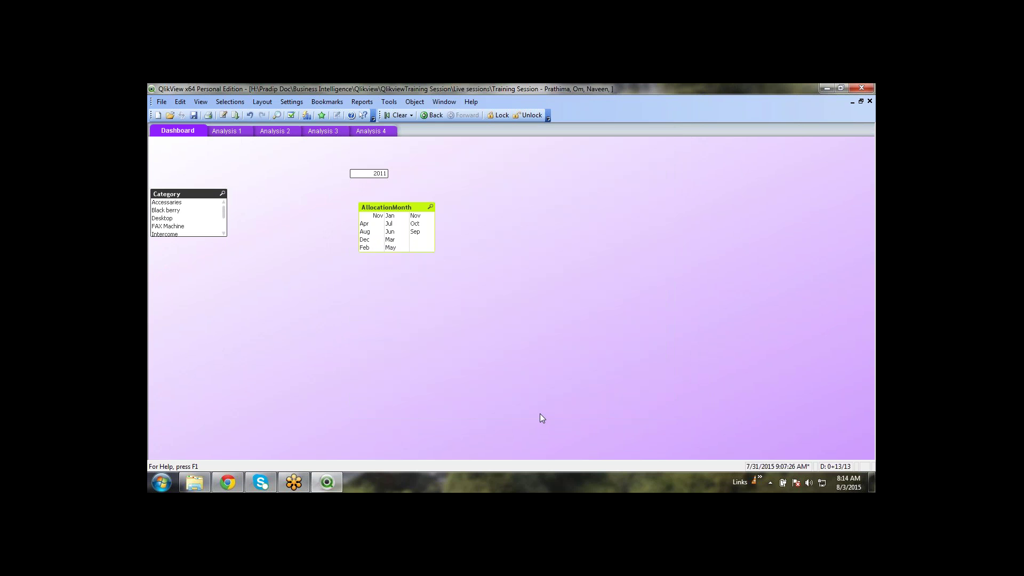
Resize the AllocationMonth list box to one horizontal row about 644 wide that fits all the months side by side
drag(404, 252, 396, 328)
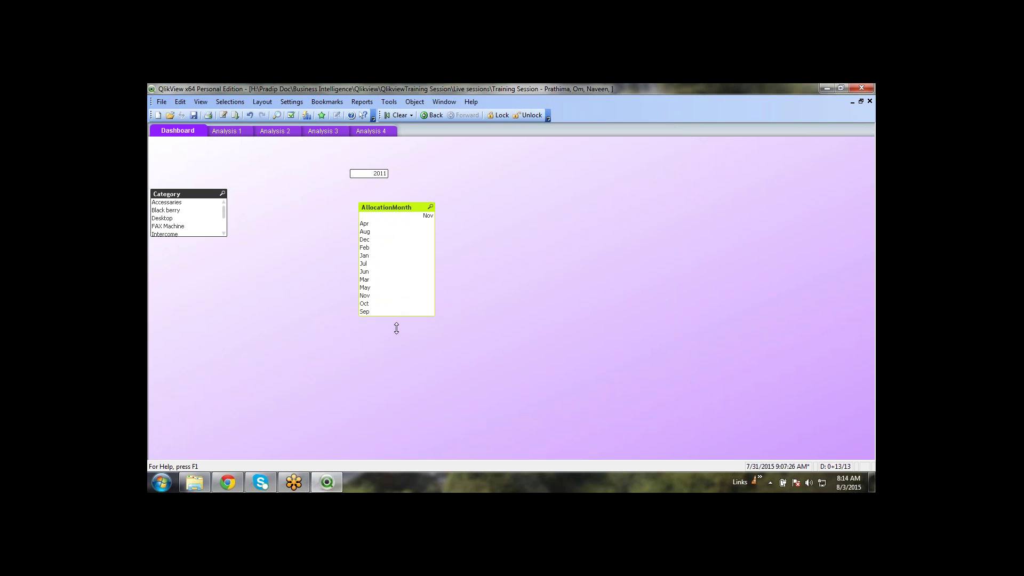
drag(396, 328, 419, 227)
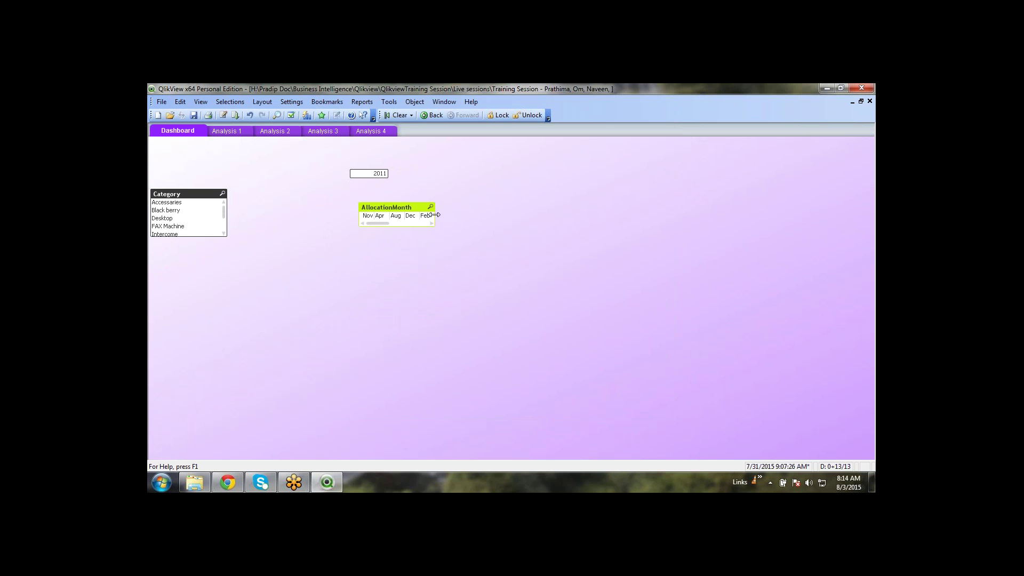
drag(435, 215, 703, 212)
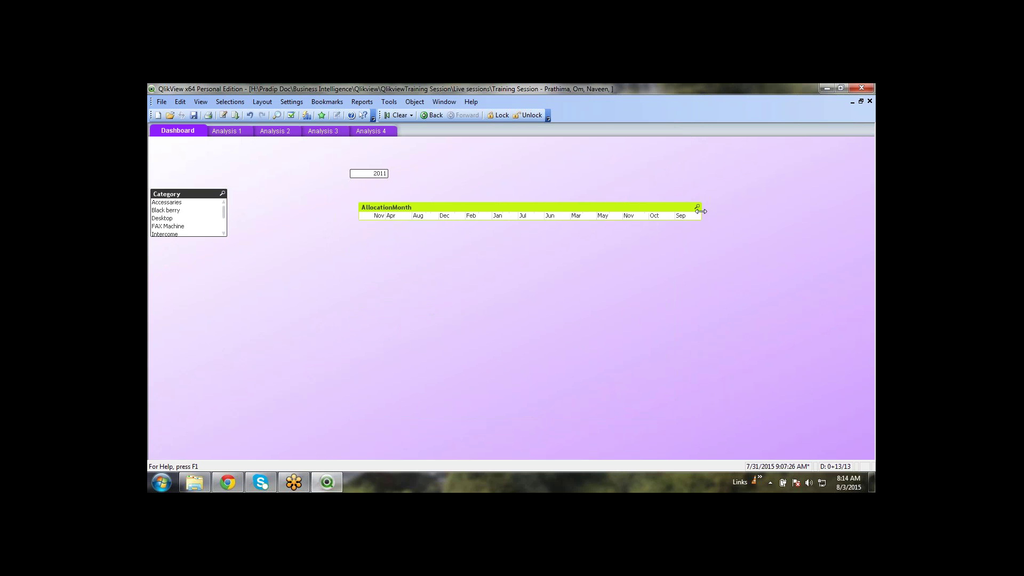
click(642, 328)
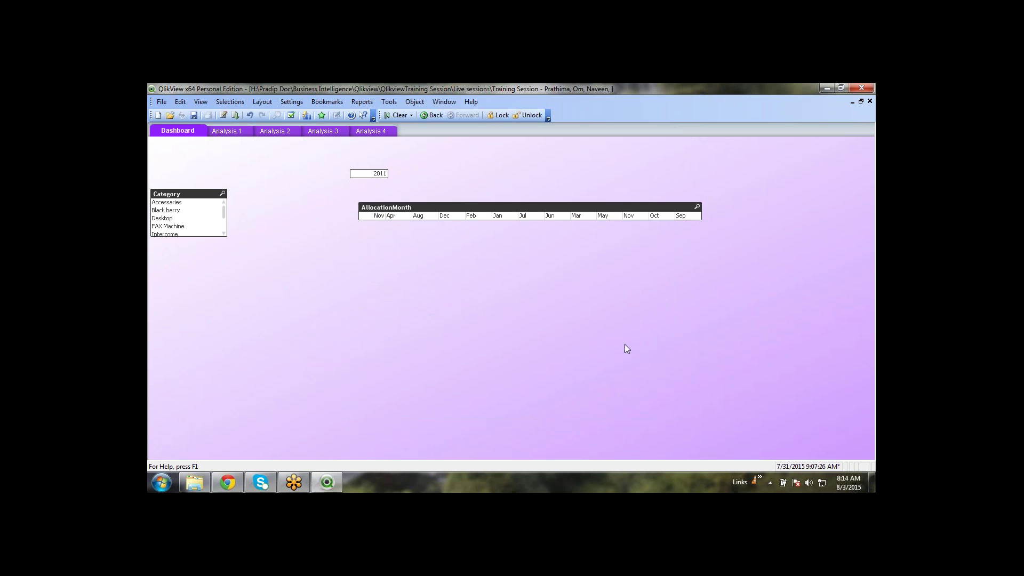
Make the AllocationMonth list box's inactive and active caption background colors fully transparent and apply the change
right_click(530, 206)
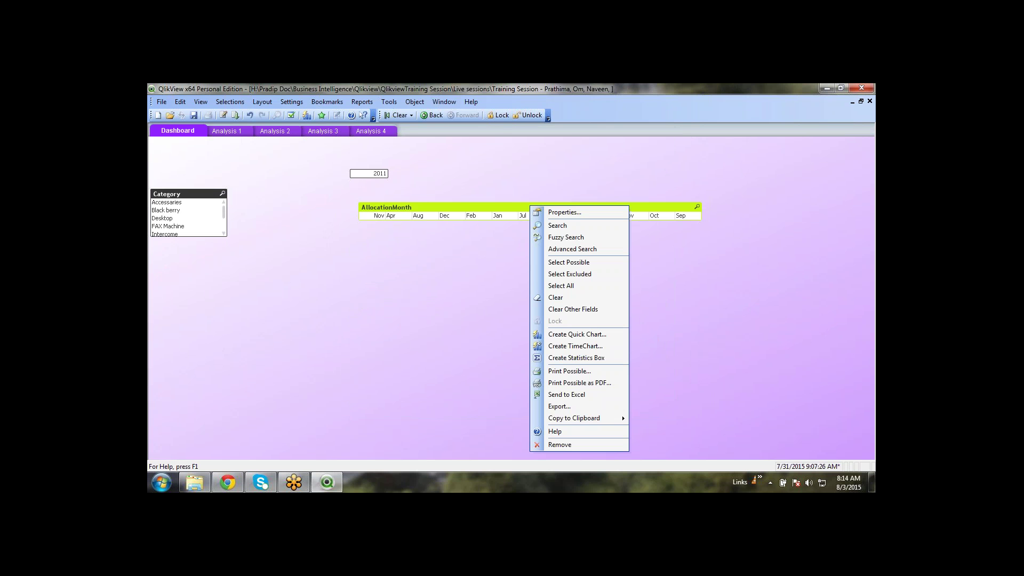
click(563, 213)
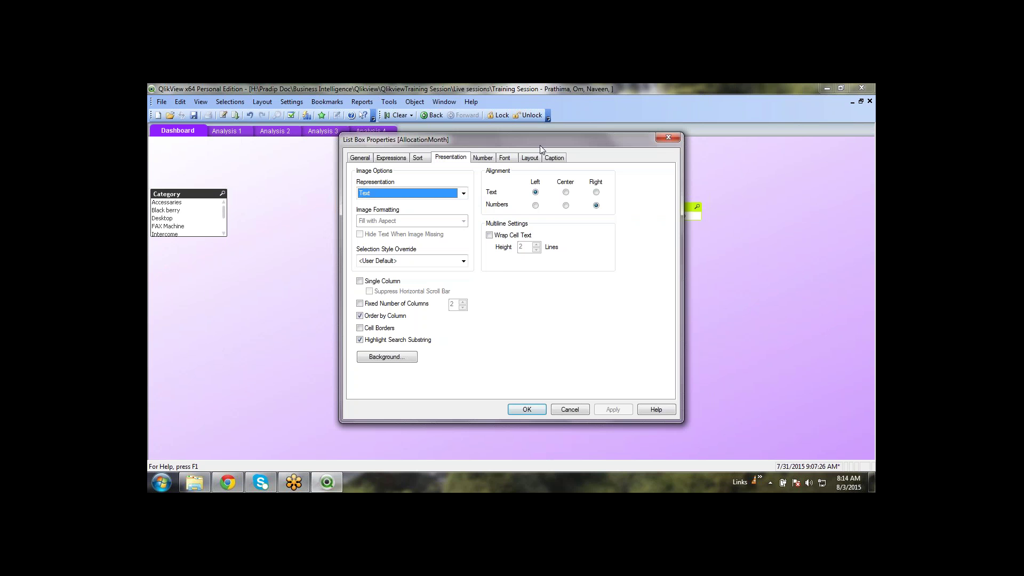
click(554, 159)
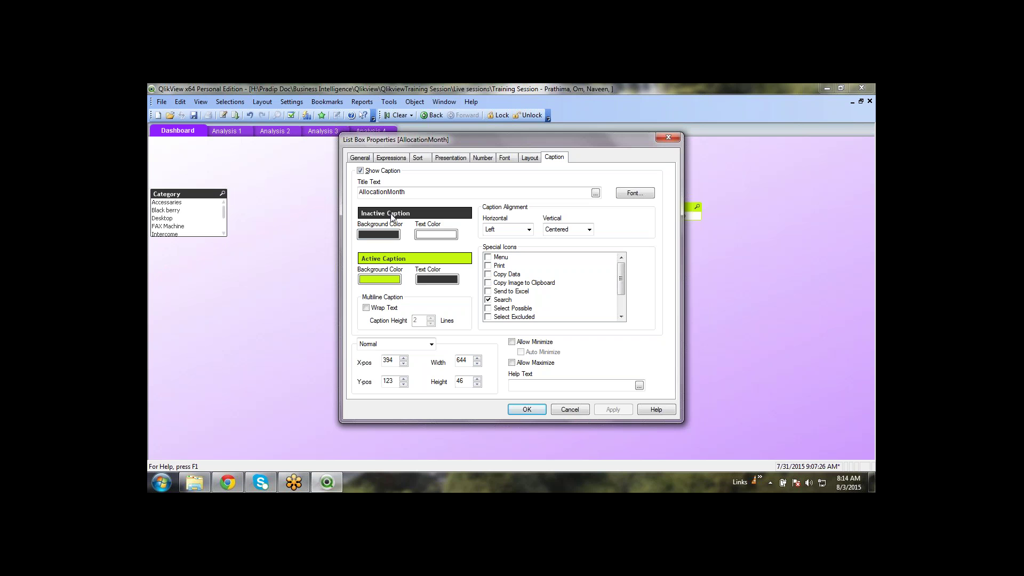
click(394, 235)
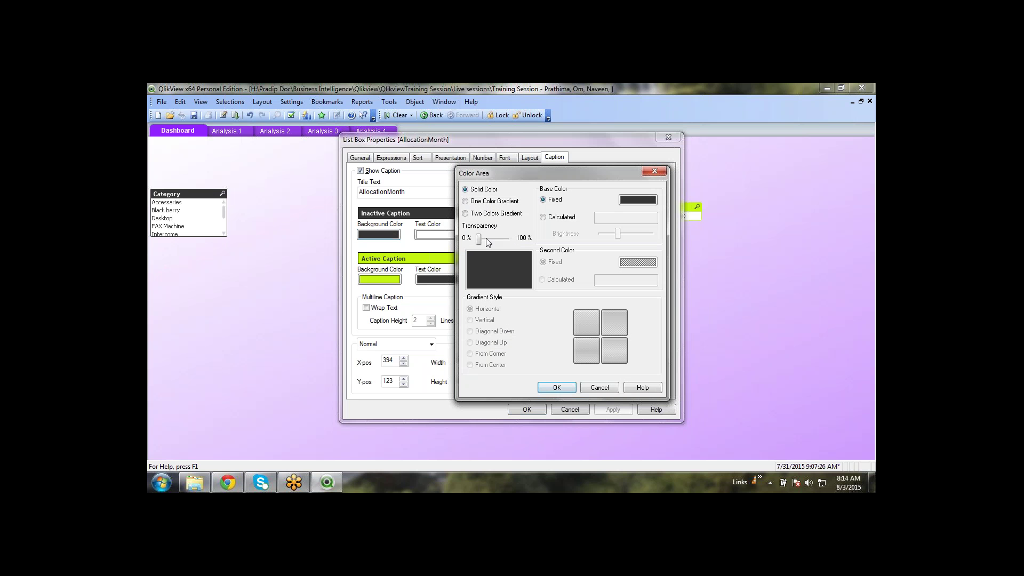
drag(482, 241, 510, 240)
click(555, 387)
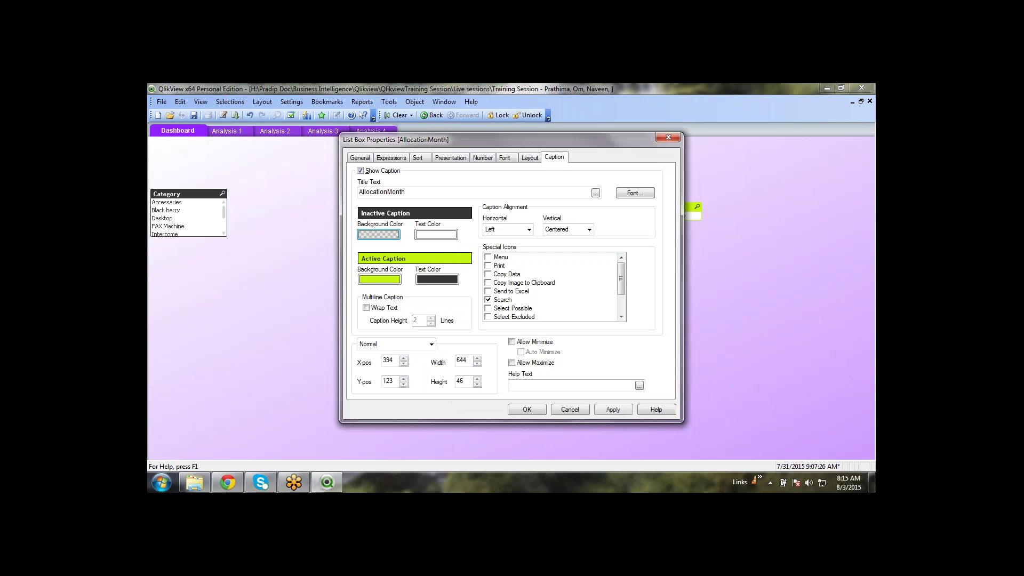
click(379, 279)
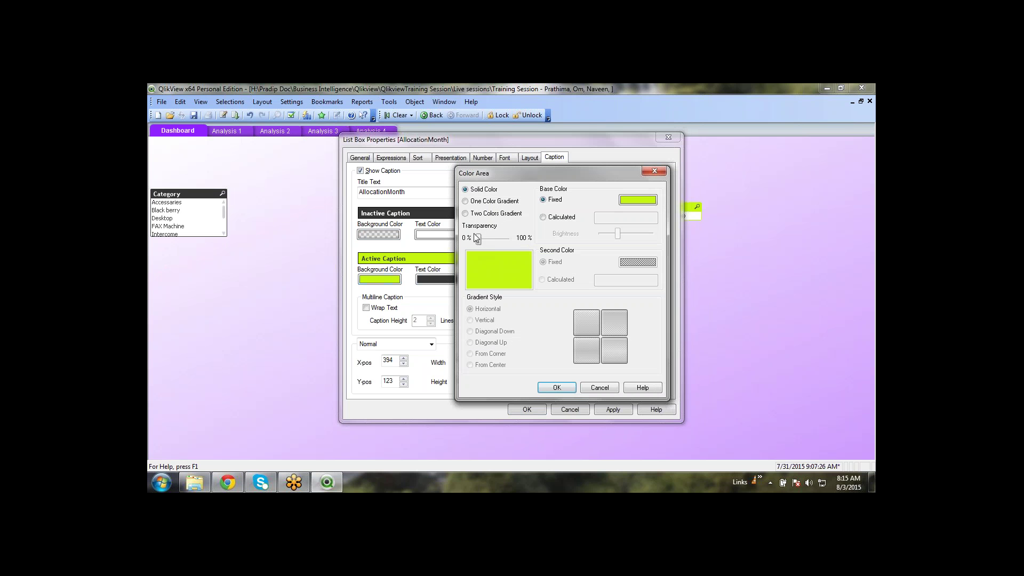
drag(480, 239, 509, 240)
click(565, 385)
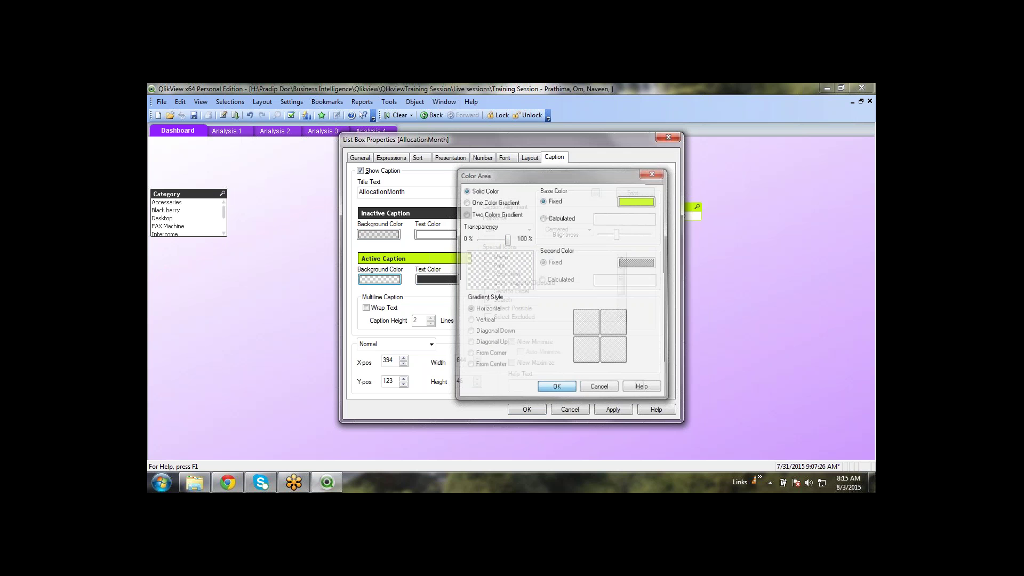
click(611, 412)
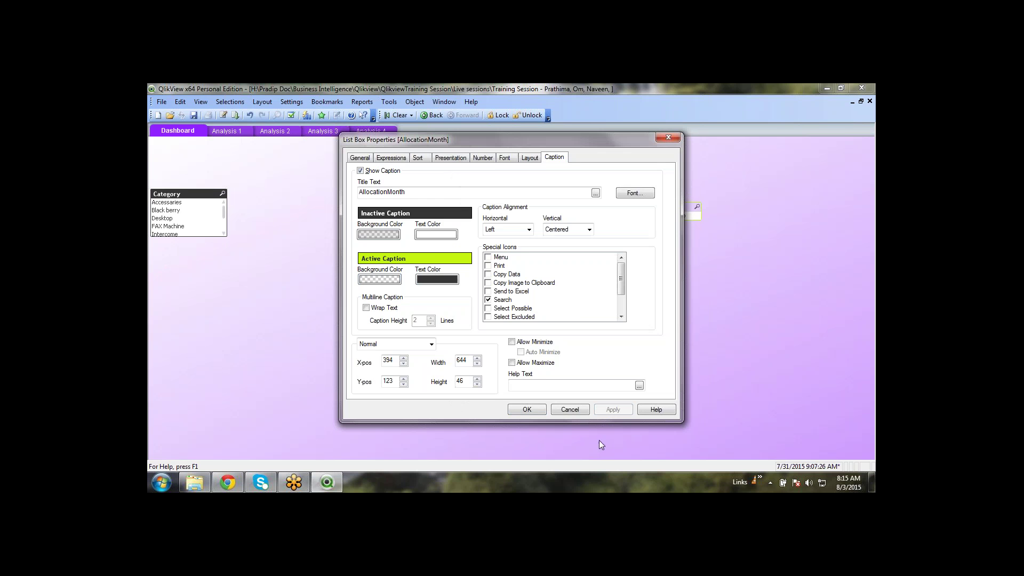
Remove the AllocationMonth list box's border by reducing its border width, and confirm its properties
click(530, 157)
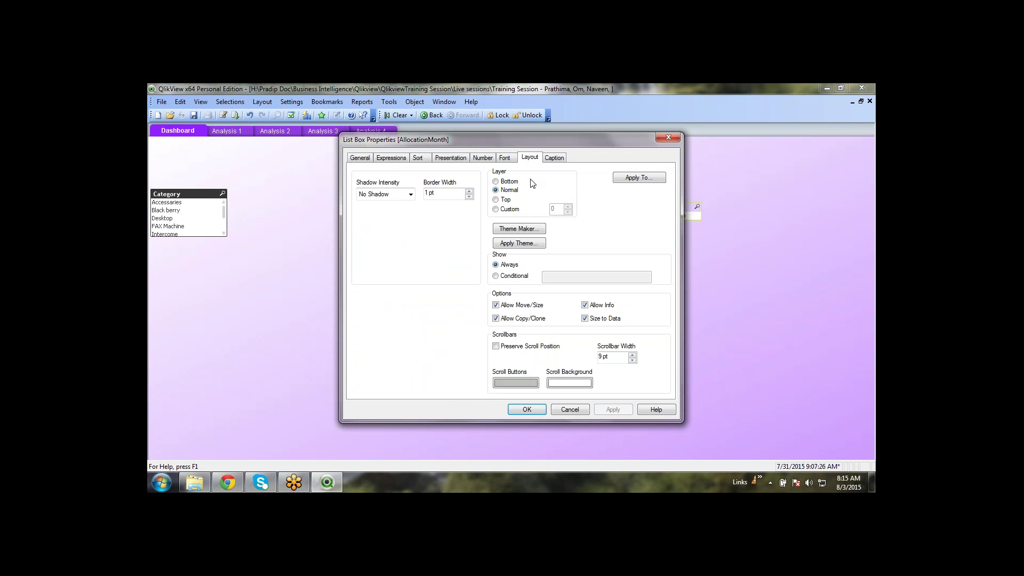
click(468, 197)
click(604, 409)
click(520, 411)
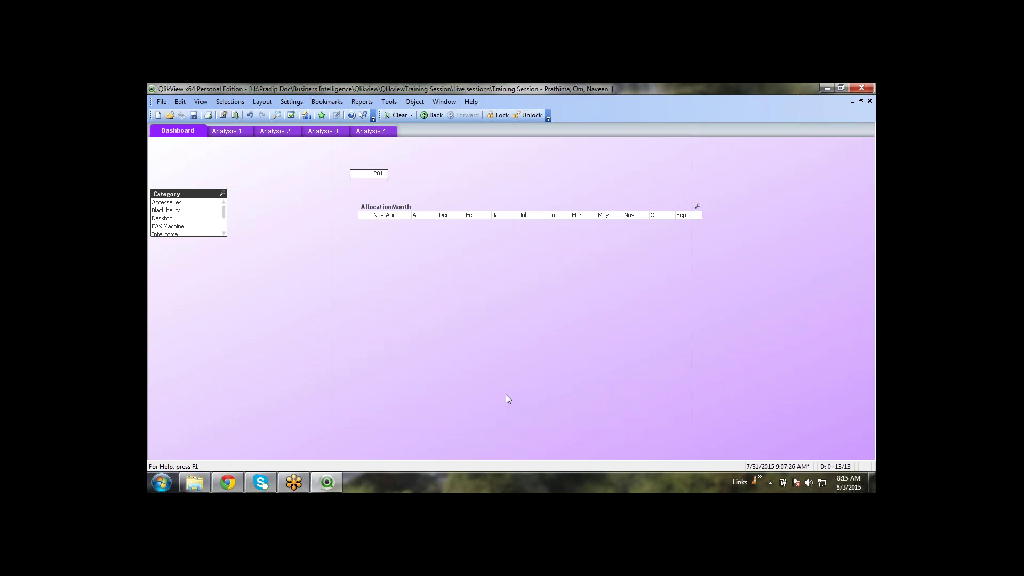
Remove the border of the AllocatedAsset.AllocationYear list box by reducing its border width
click(508, 396)
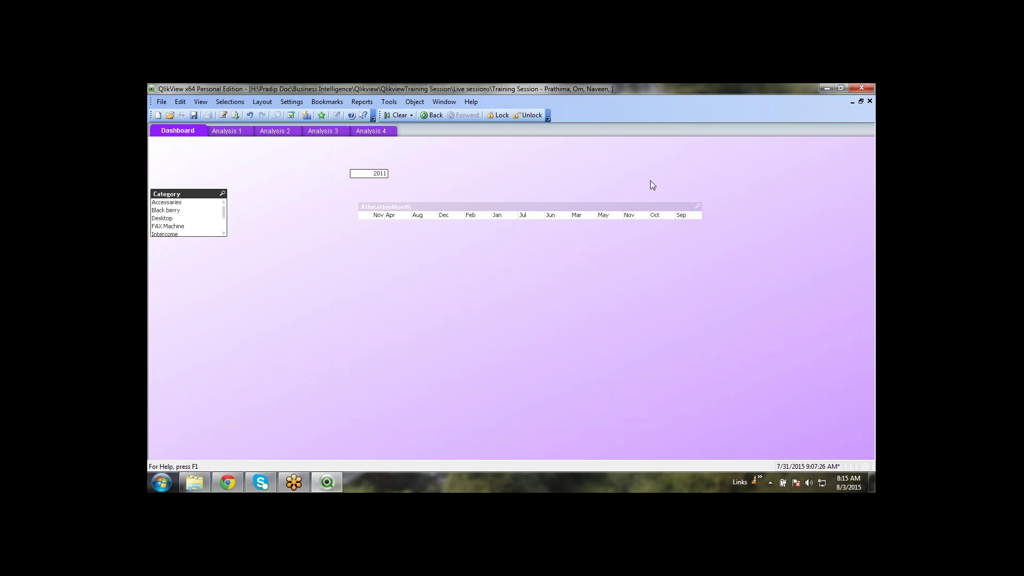
click(460, 208)
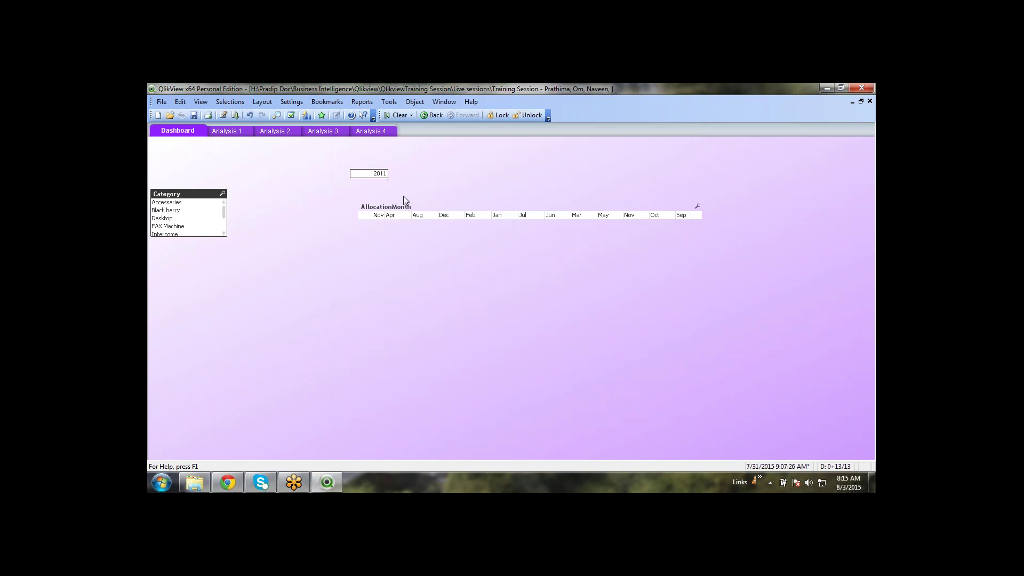
right_click(371, 174)
click(380, 180)
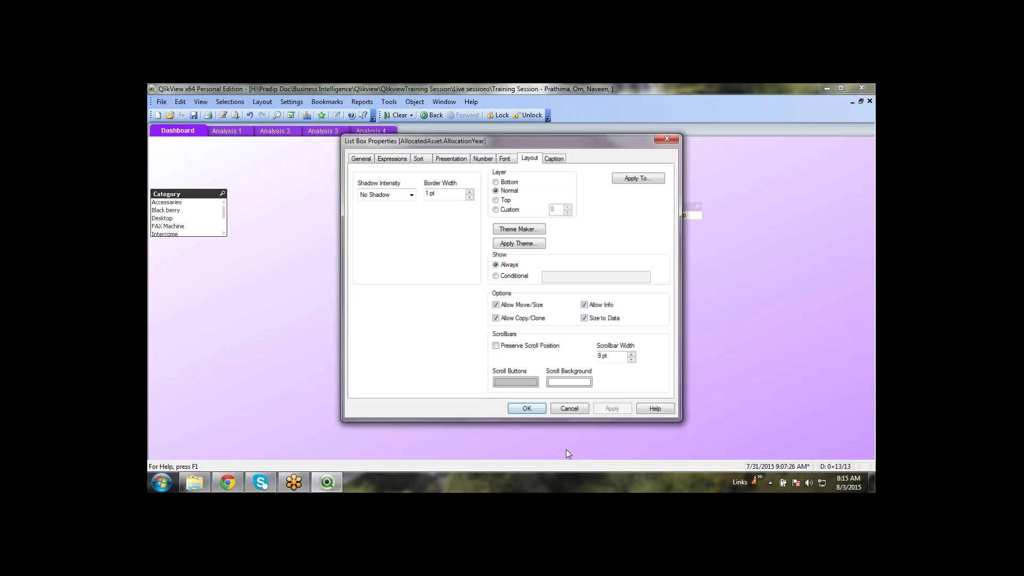
click(554, 157)
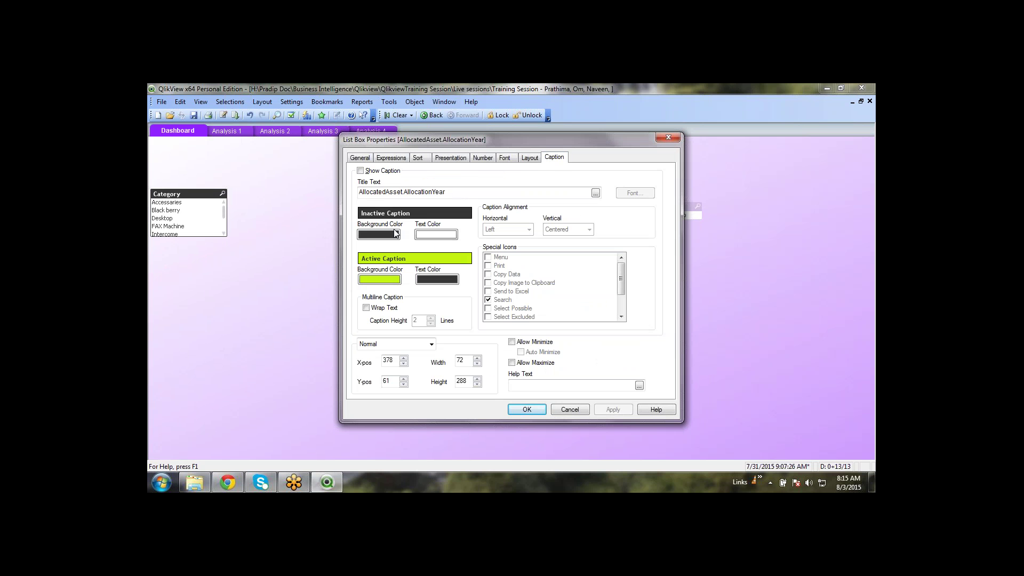
click(534, 159)
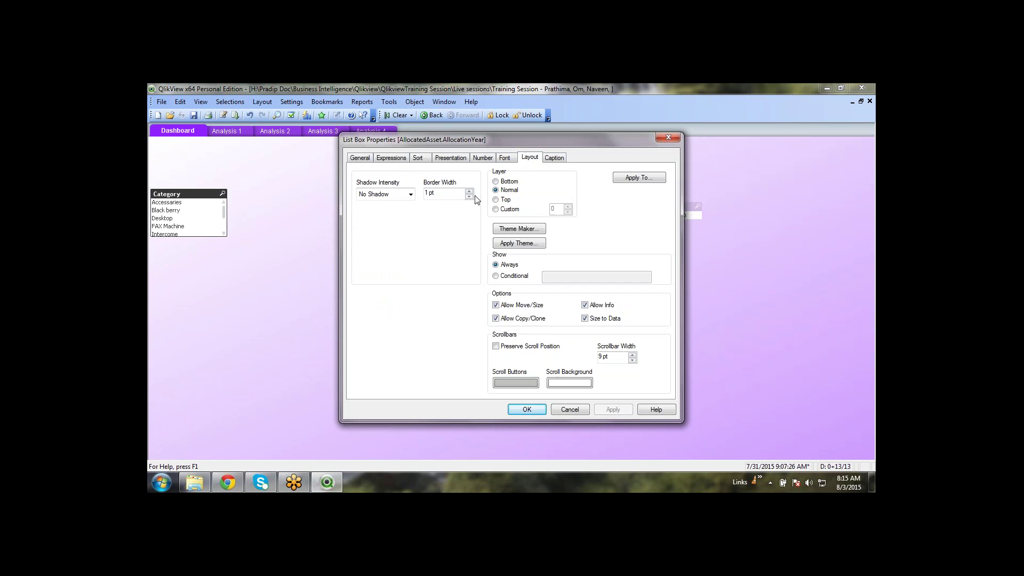
drag(469, 194, 407, 194)
Make the allocation year list box's inactive and active caption background colors fully transparent, and confirm its properties
click(552, 157)
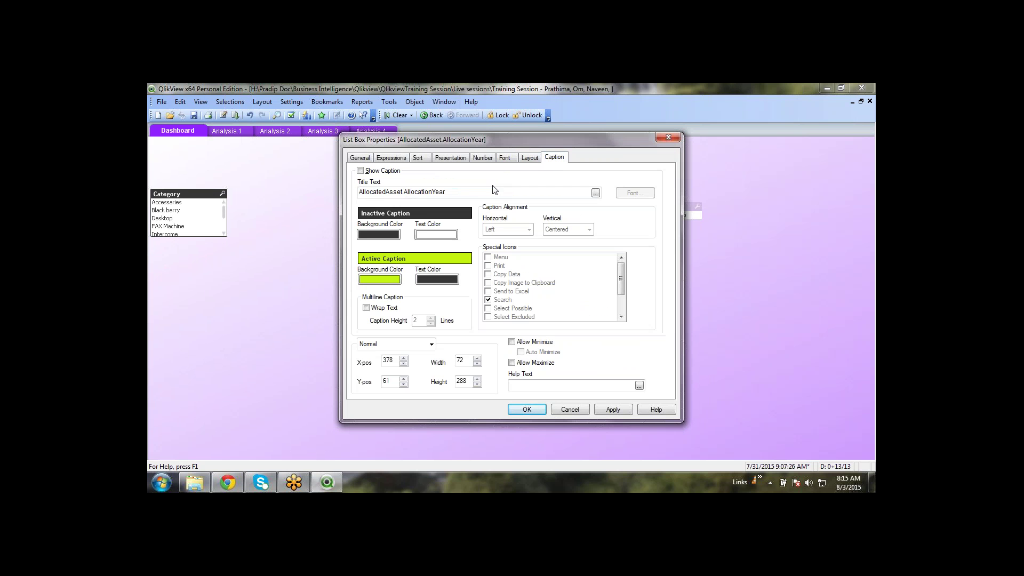
click(379, 234)
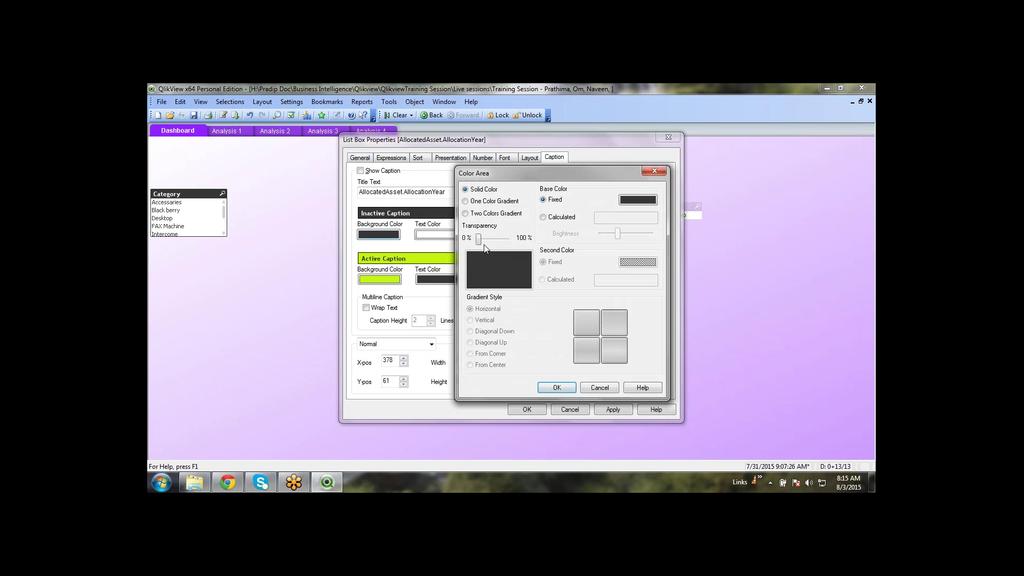
drag(482, 243, 507, 241)
click(557, 388)
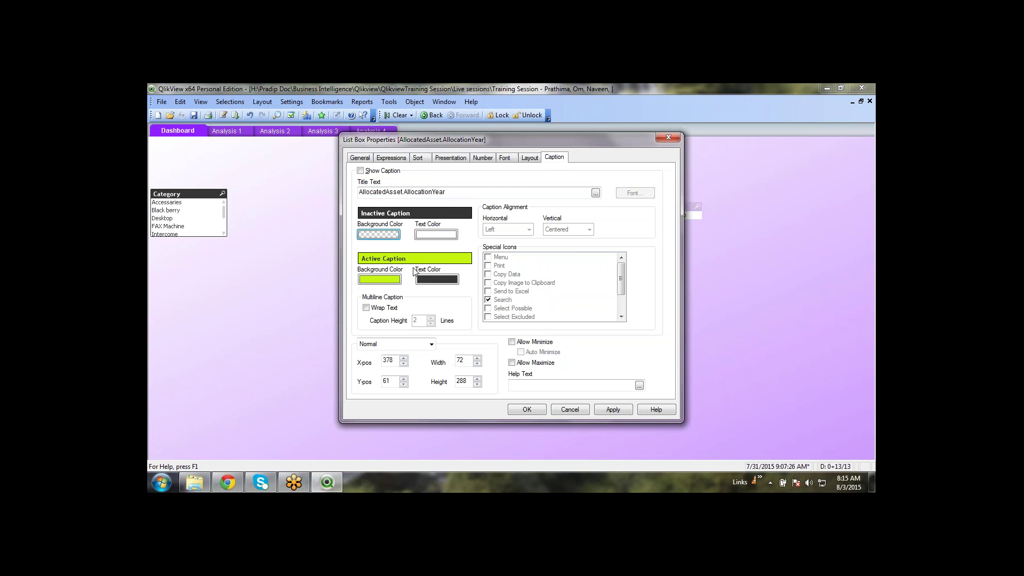
click(386, 279)
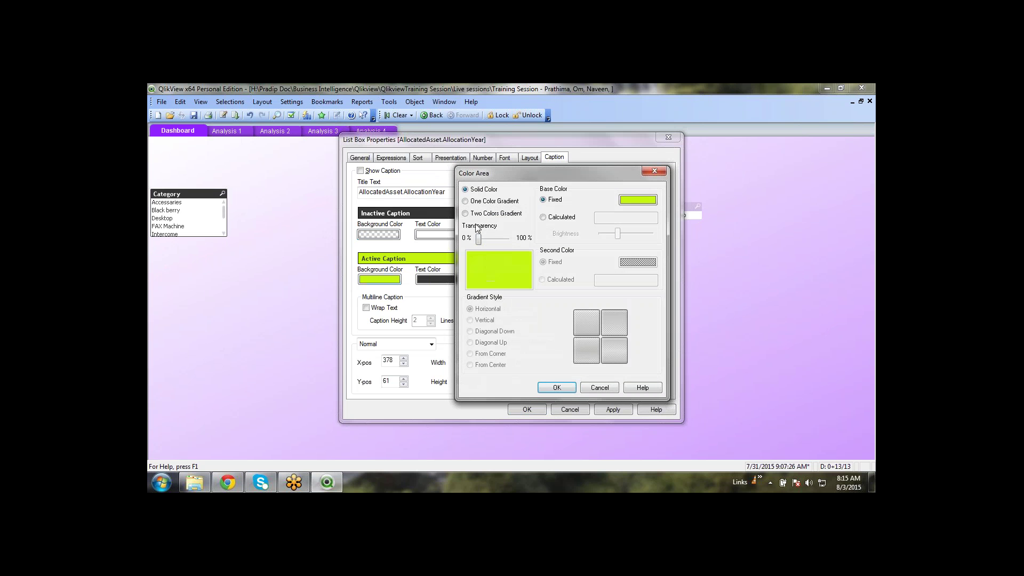
drag(498, 247, 510, 241)
click(556, 387)
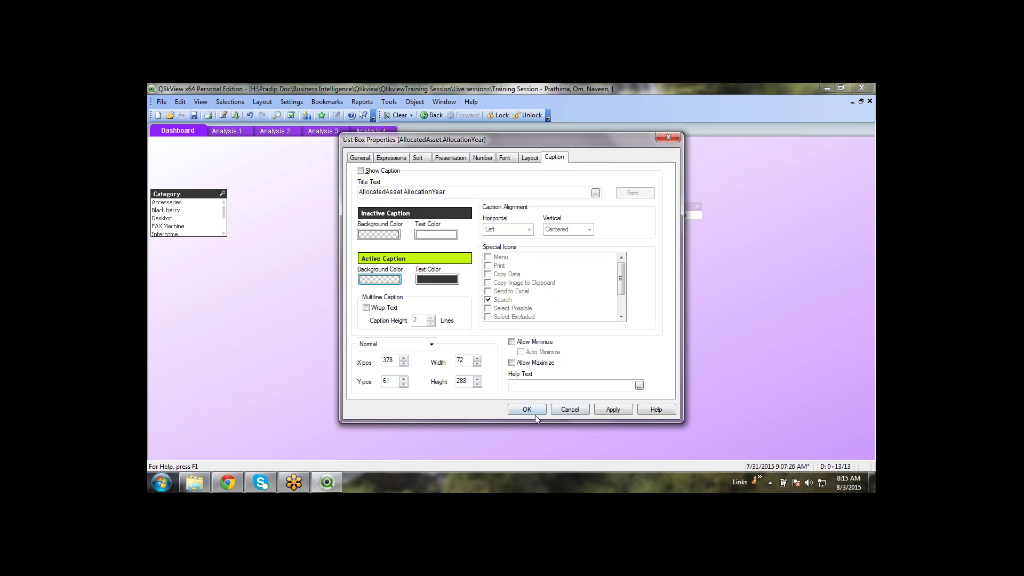
click(527, 410)
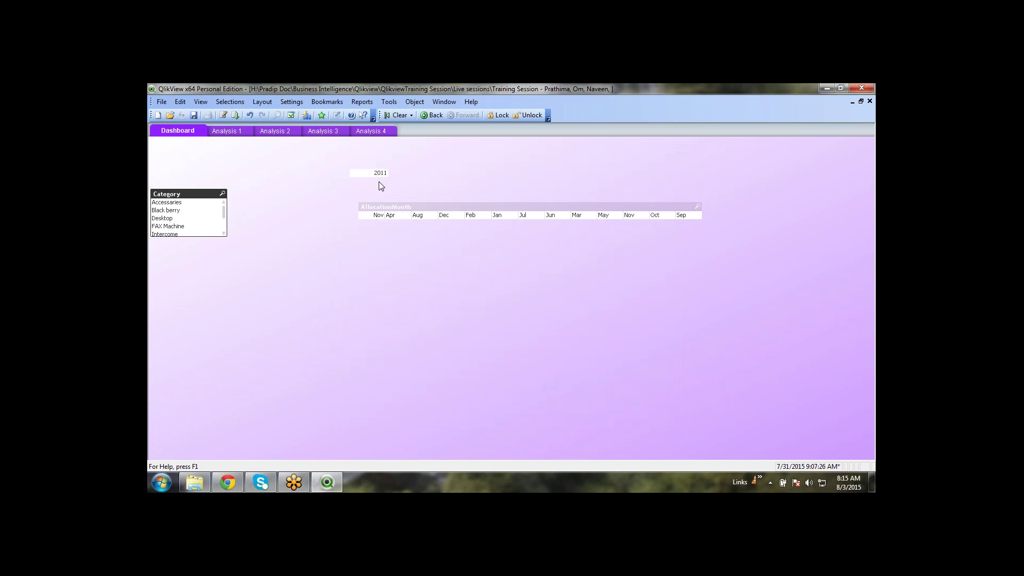
Shorten the allocation year list box's title text to Year and turn on its caption
right_click(366, 172)
click(400, 177)
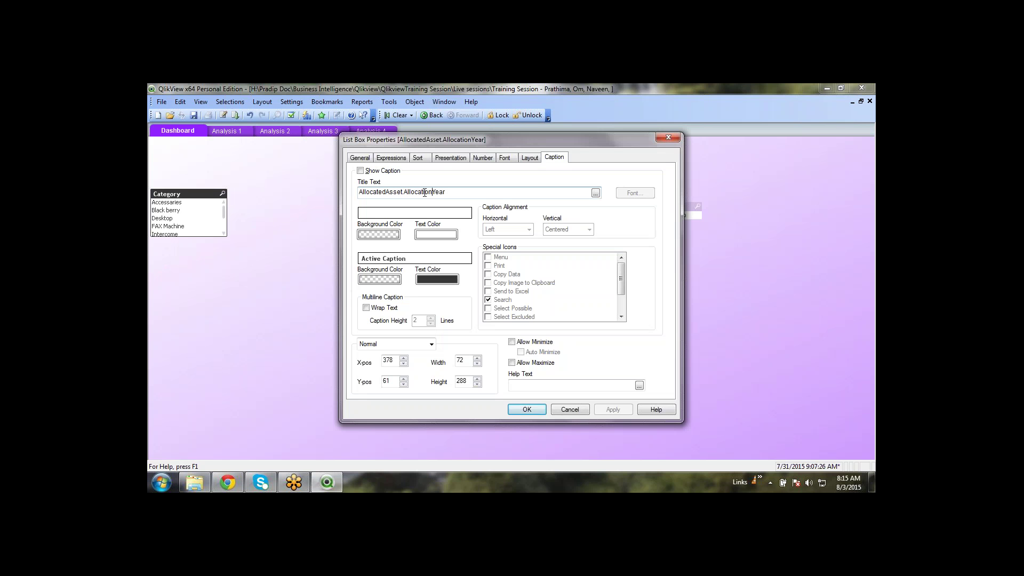
drag(435, 193, 358, 193)
key(Delete)
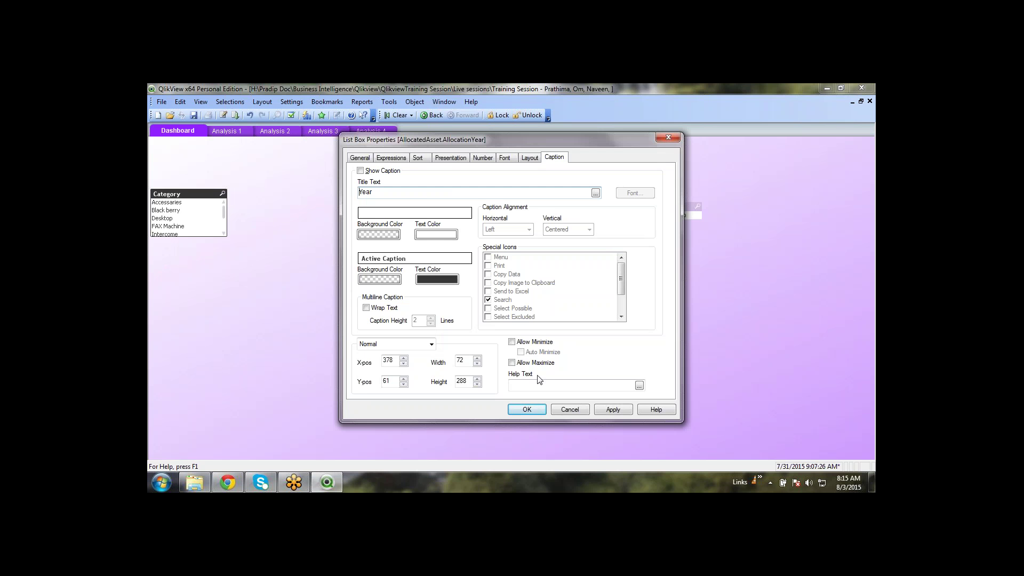
key(alt+s)
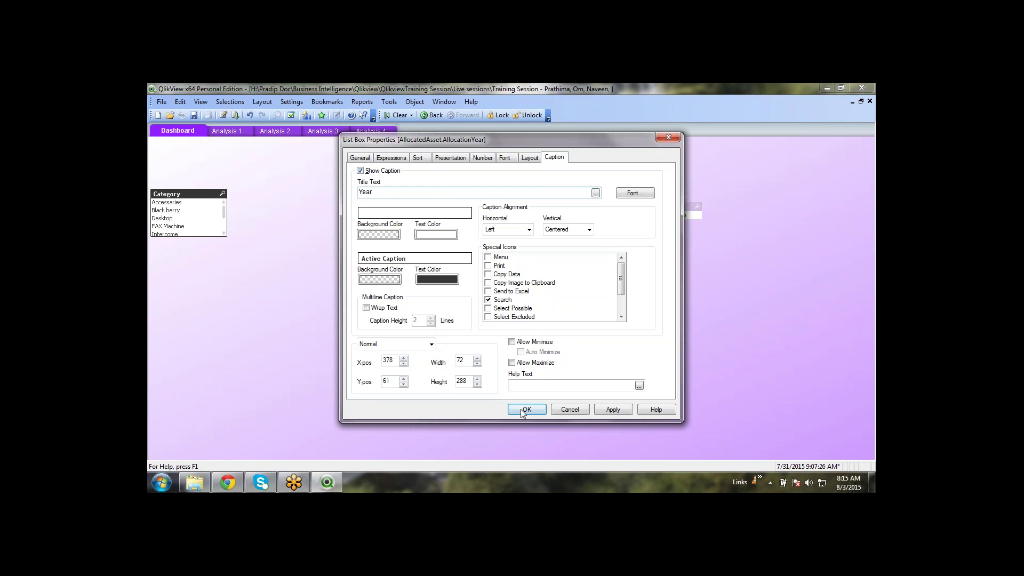
click(522, 409)
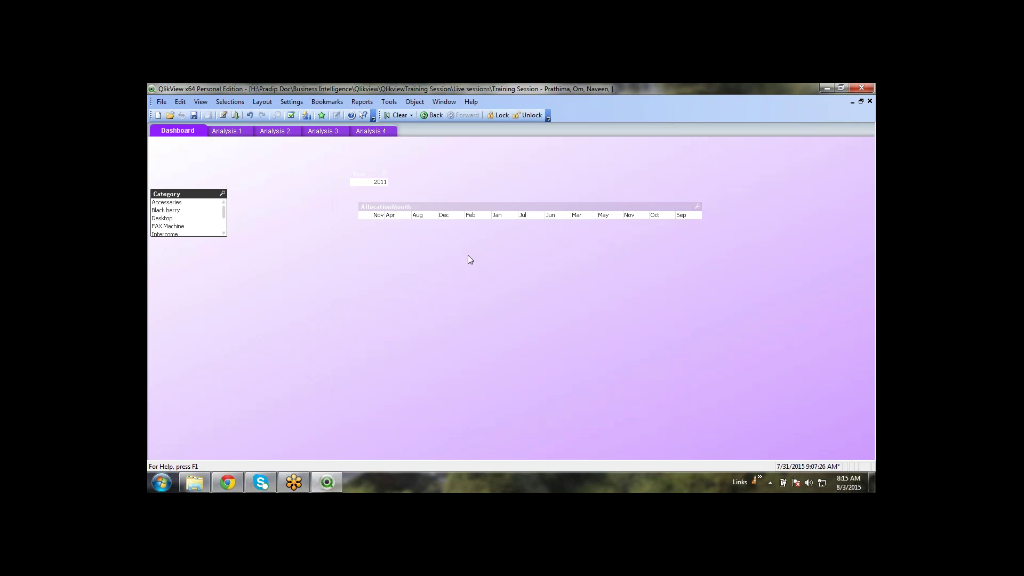
Move the AllocationMonth list box directly beside the year list box in the same row, at about X 453, Y 61
click(485, 197)
click(497, 189)
drag(792, 282, 342, 199)
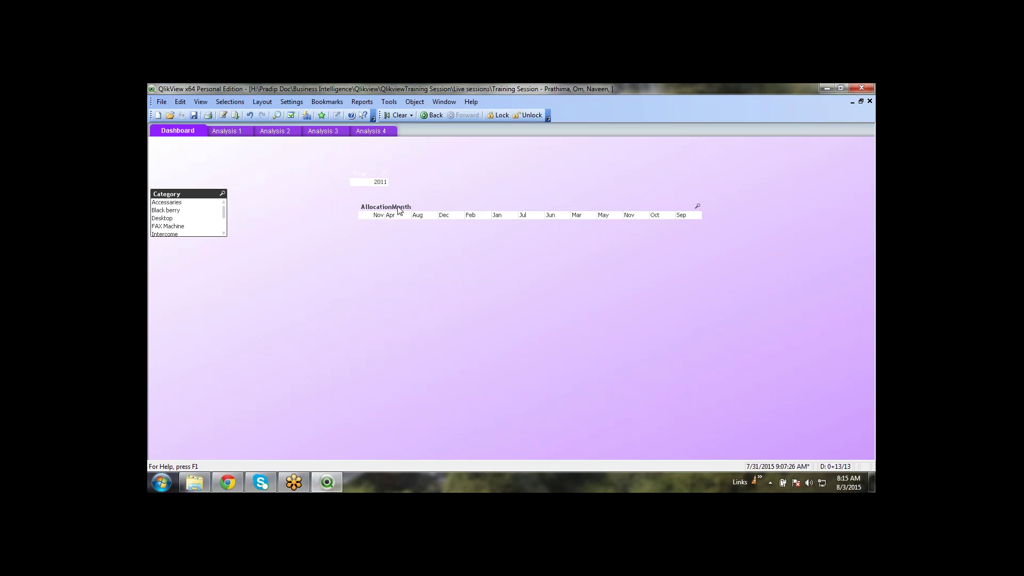
drag(405, 210, 434, 172)
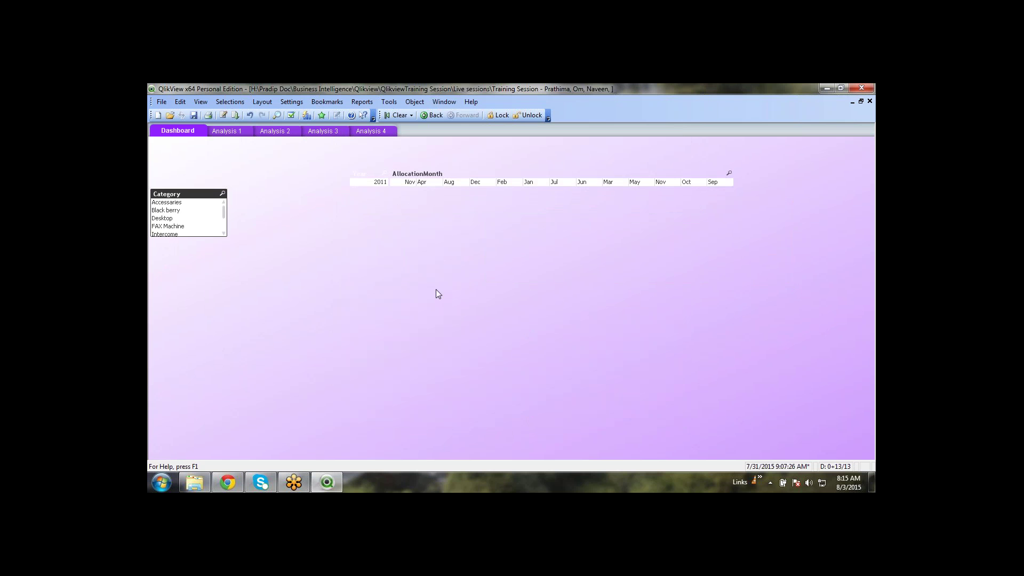
Set the AllocationMonth list box's inactive caption text color to solid black
right_click(523, 181)
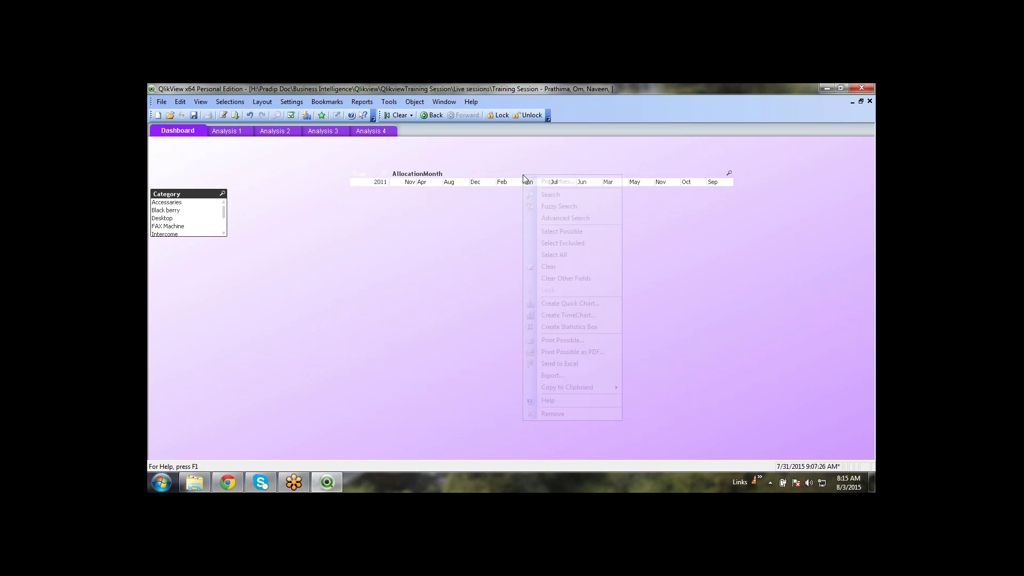
click(539, 179)
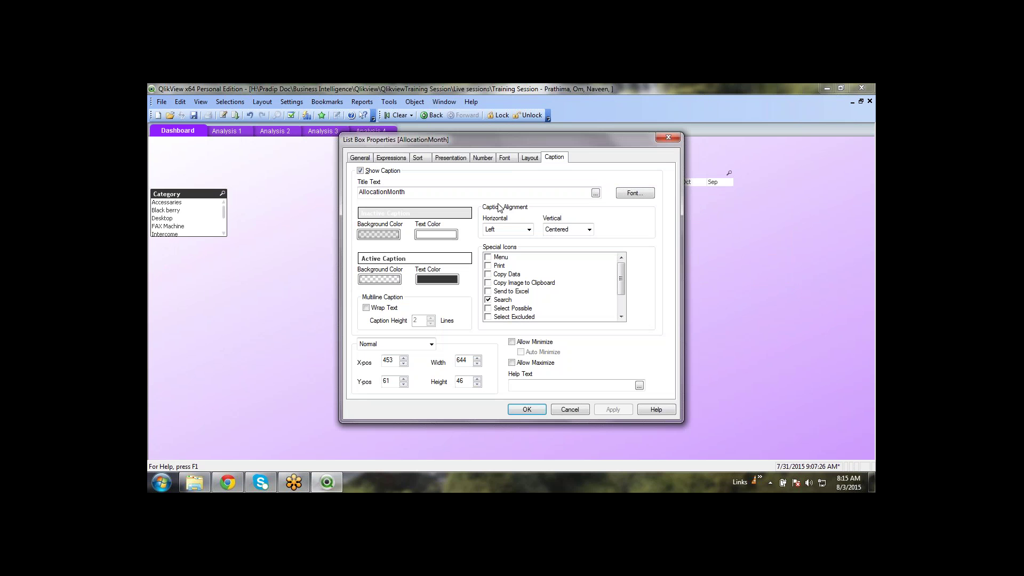
click(442, 233)
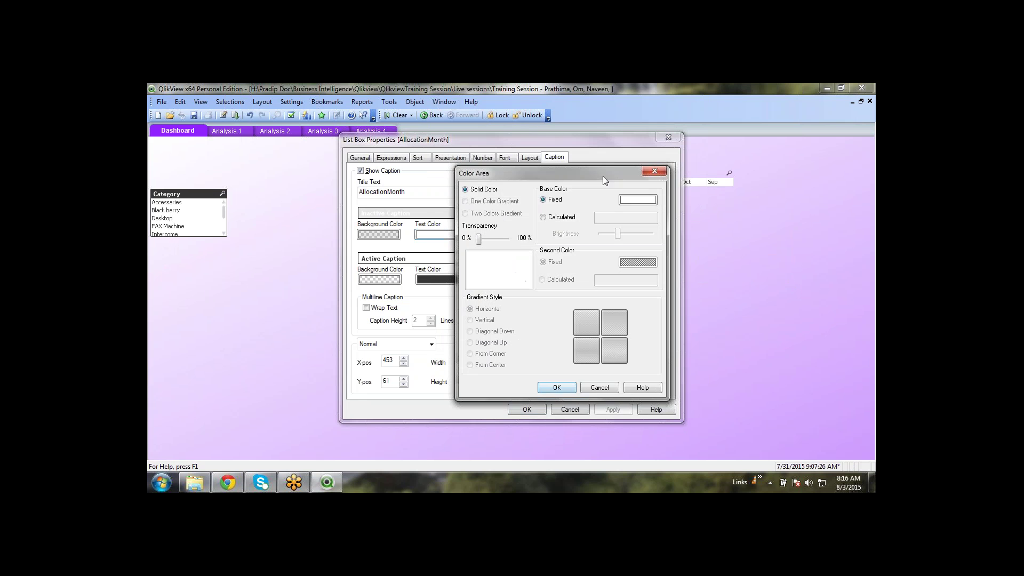
click(628, 205)
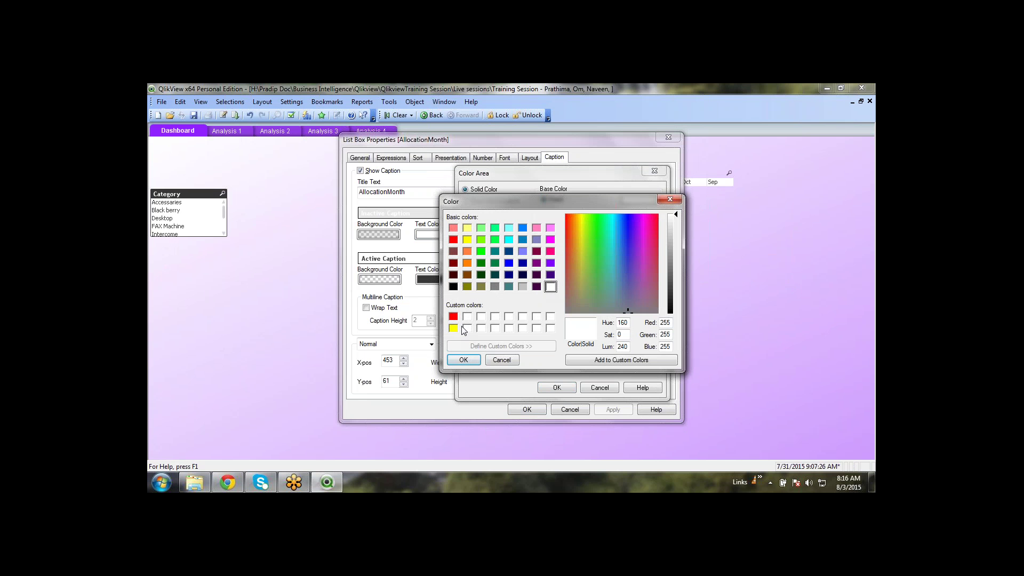
click(453, 287)
click(463, 360)
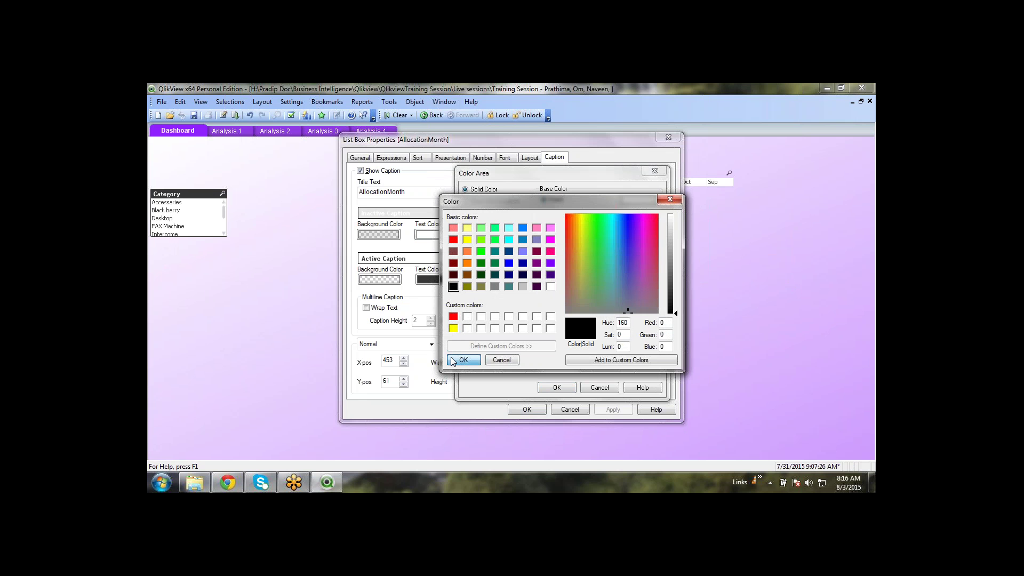
click(550, 390)
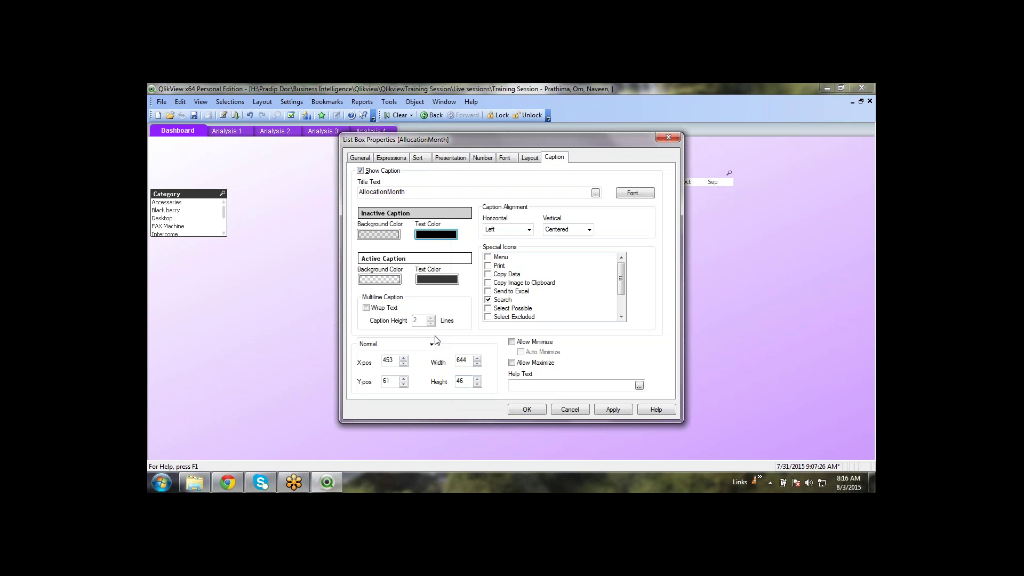
Confirm the AllocationMonth caption settings and set the Year list box's inactive caption text colour to black
click(521, 410)
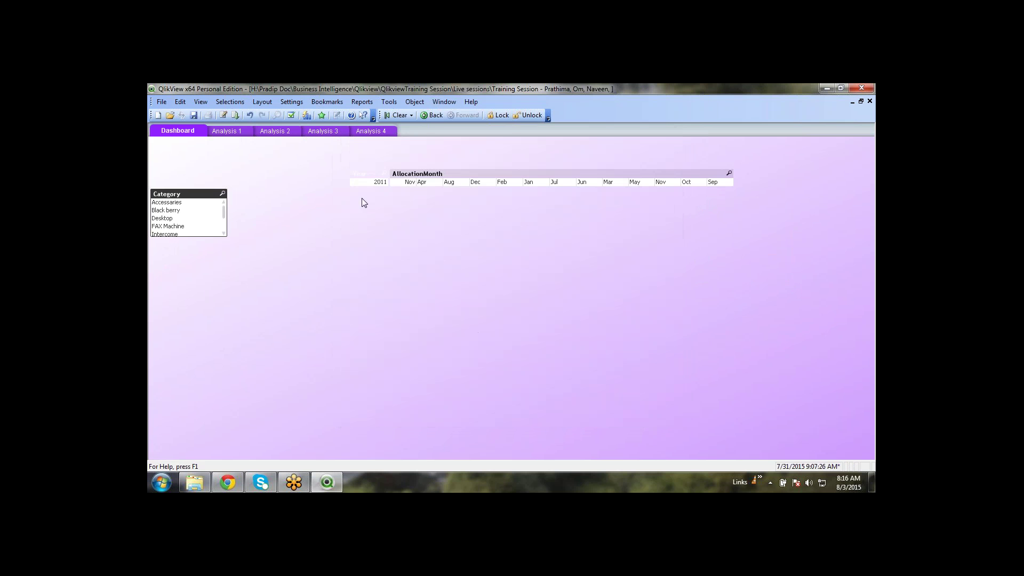
right_click(374, 175)
click(380, 181)
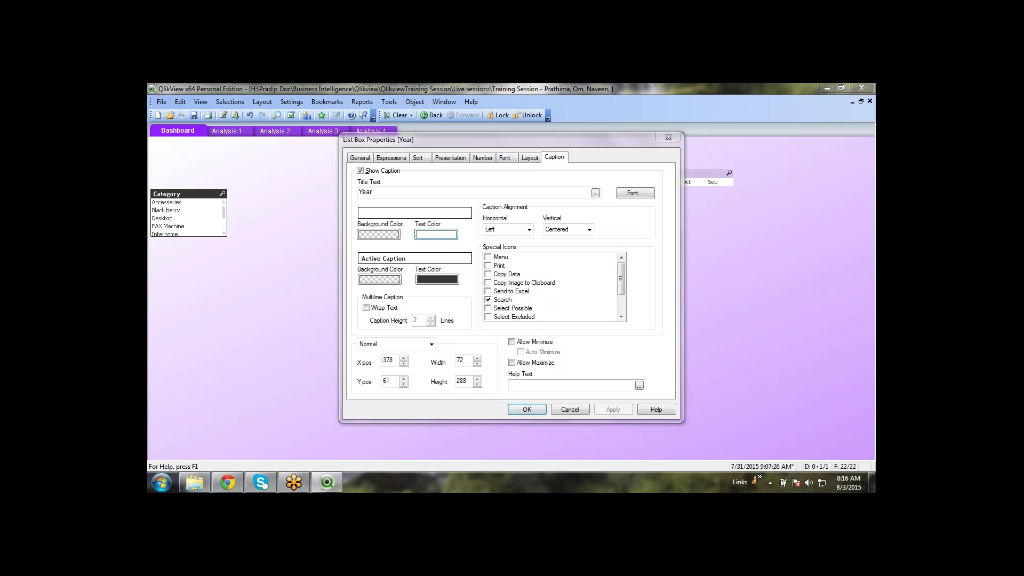
click(447, 235)
click(635, 204)
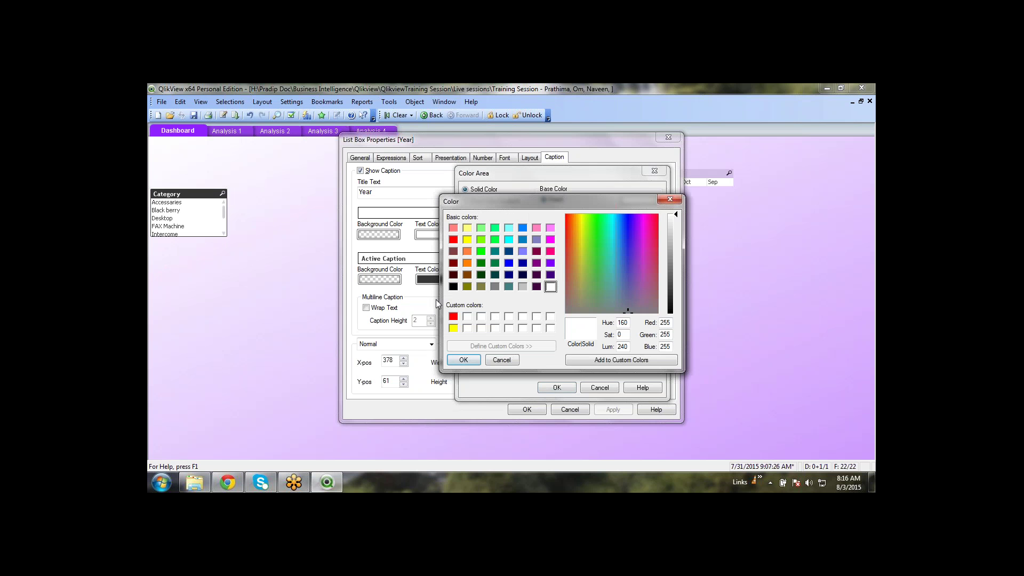
click(453, 286)
click(463, 360)
click(557, 388)
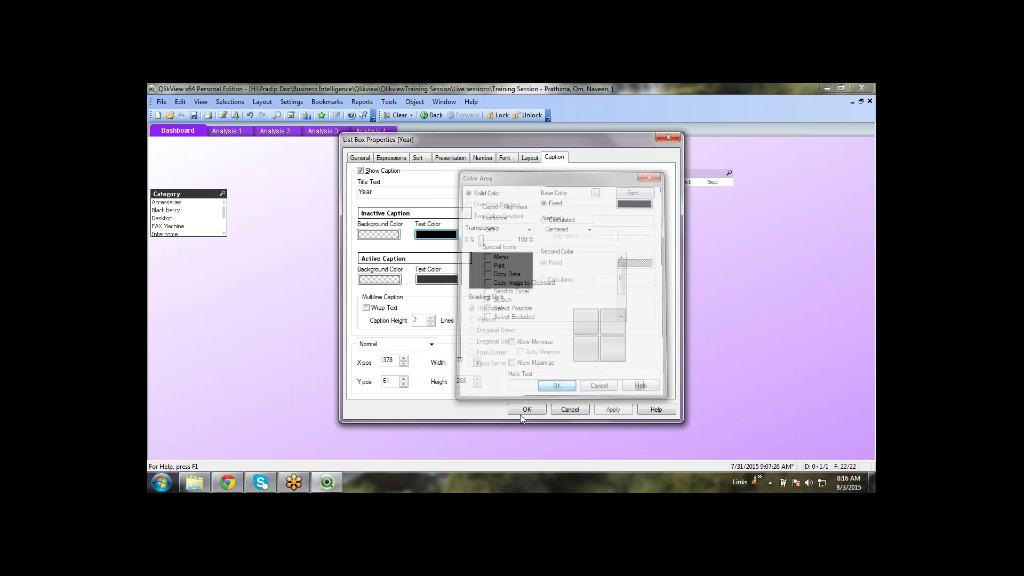
click(527, 410)
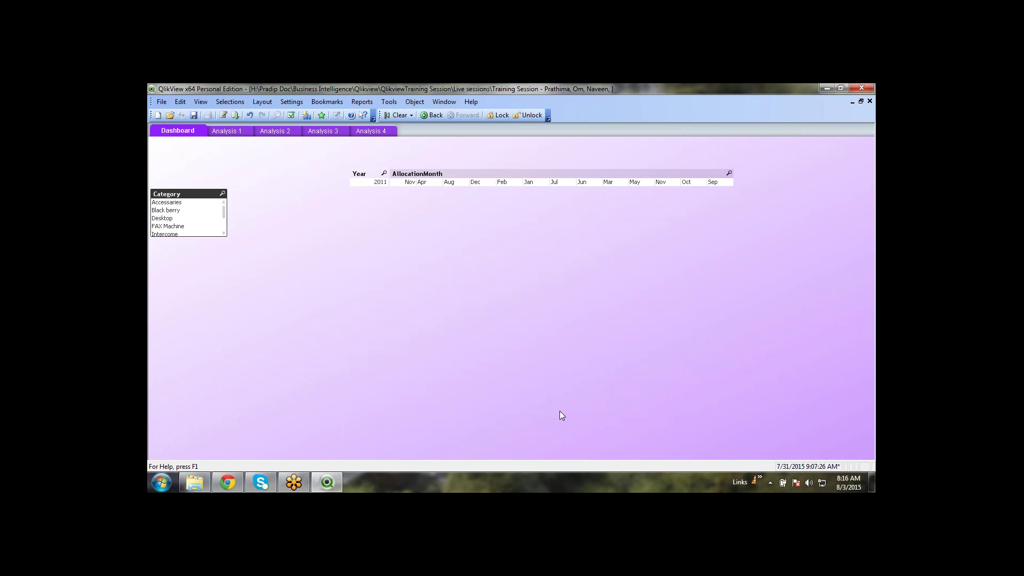
Make the inactive caption background of the AllocationMonth list box 100 % transparent and keep its active caption background setting
right_click(520, 177)
click(538, 182)
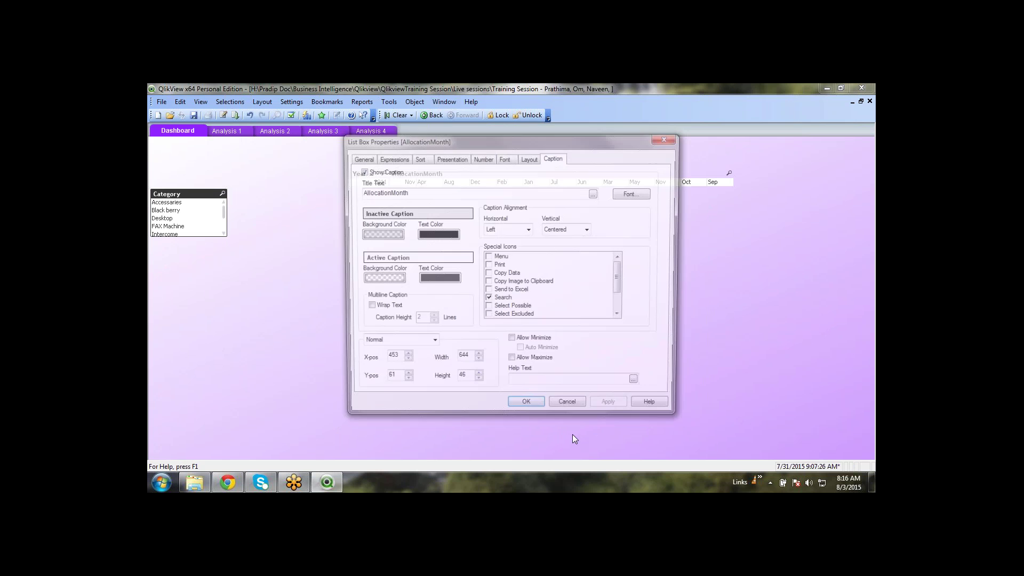
click(377, 234)
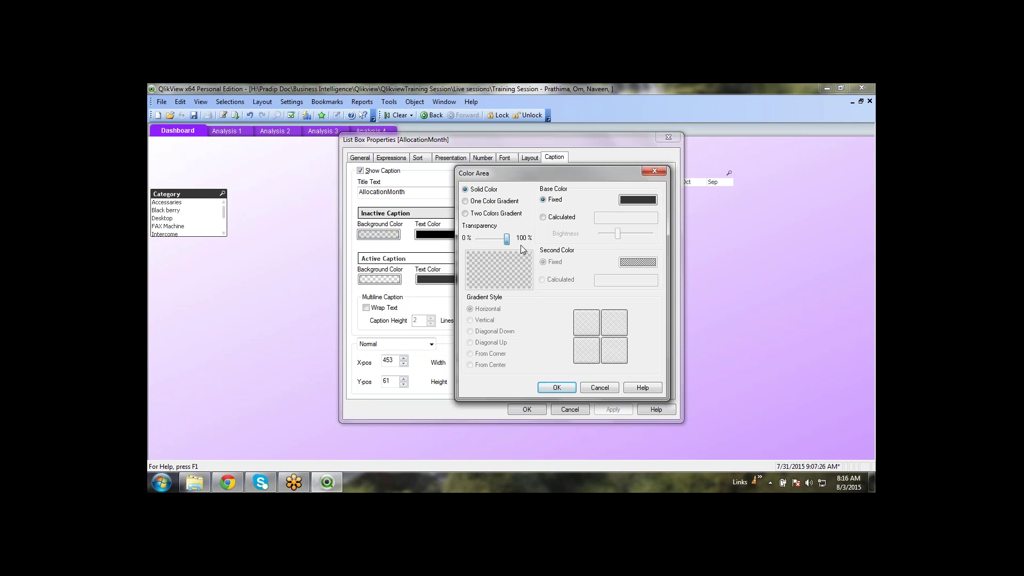
click(521, 240)
click(546, 391)
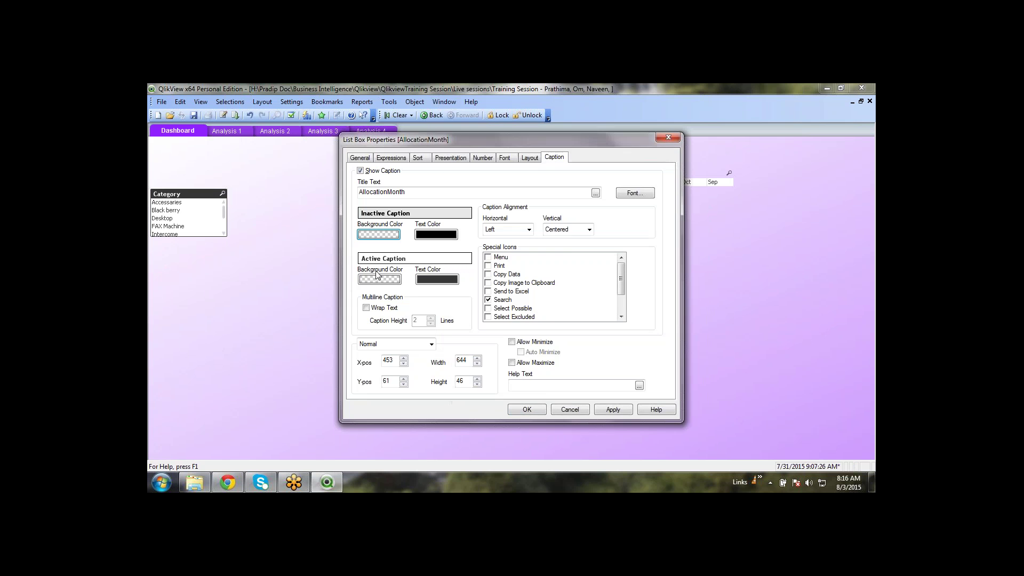
click(380, 280)
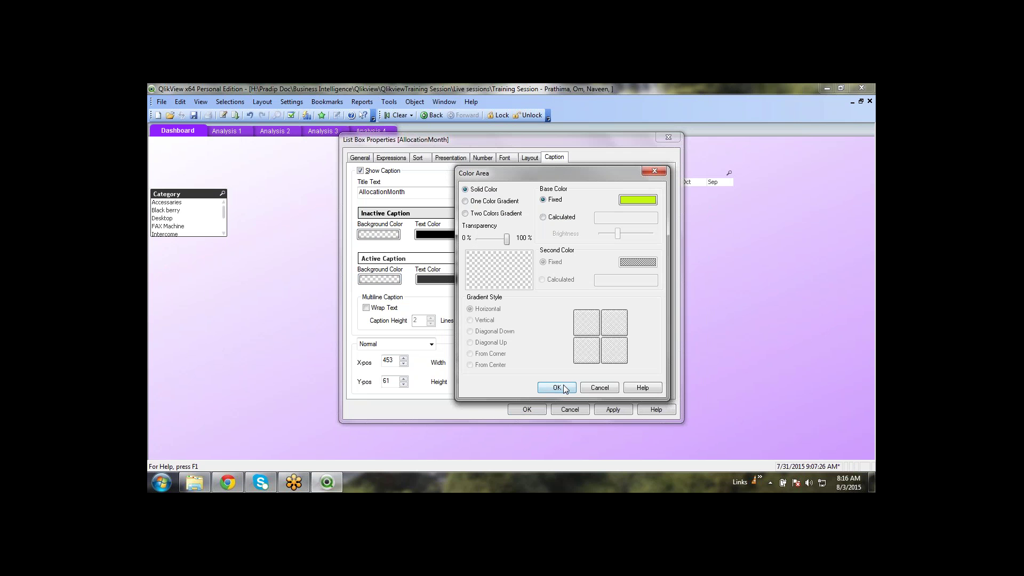
click(563, 388)
click(537, 409)
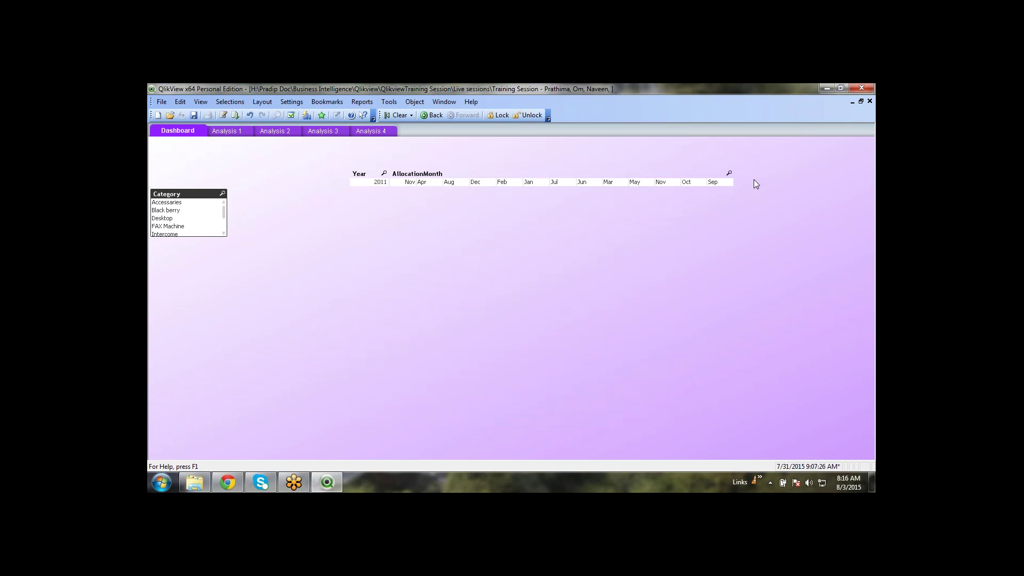
Remove the Search icon from the AllocationMonth list box's caption
right_click(689, 176)
click(709, 411)
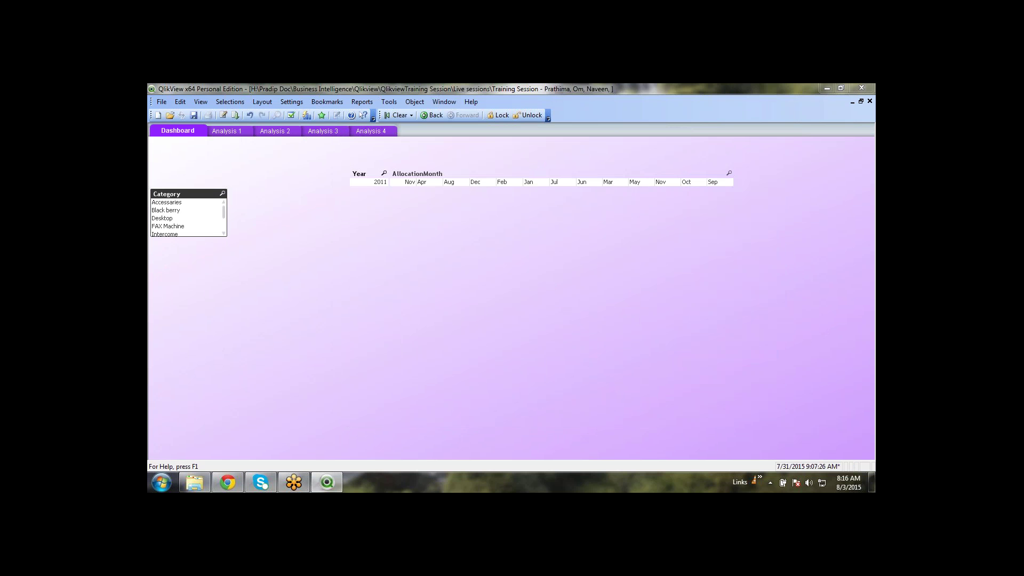
click(489, 300)
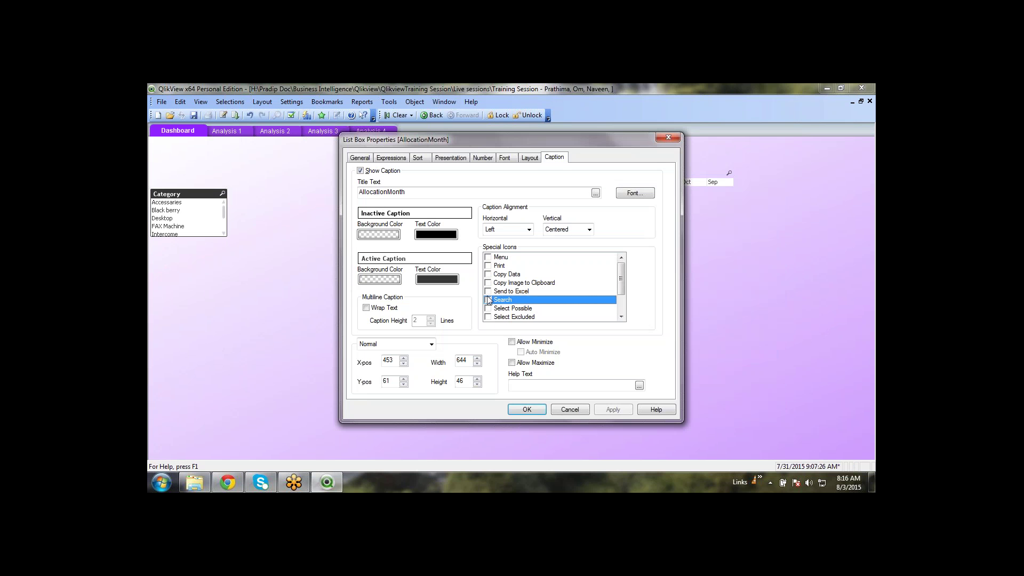
click(530, 409)
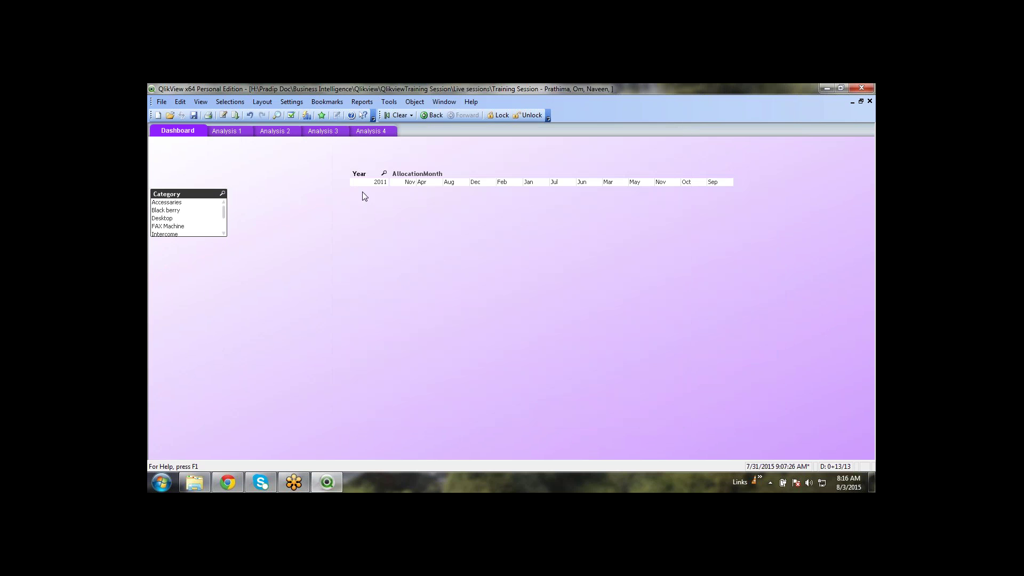
Remove the Search icon from the Year list box's caption
right_click(374, 177)
click(385, 180)
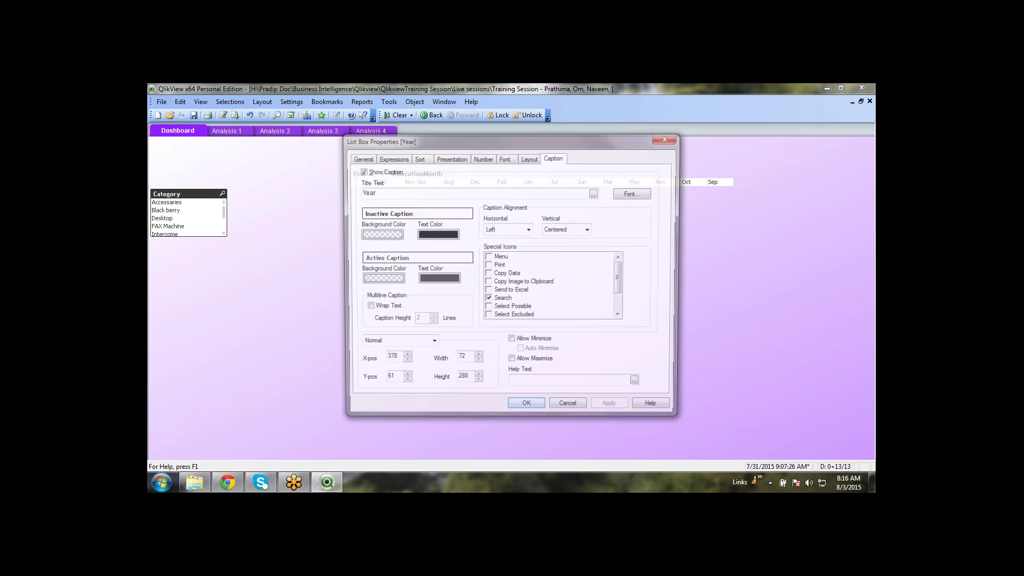
click(489, 300)
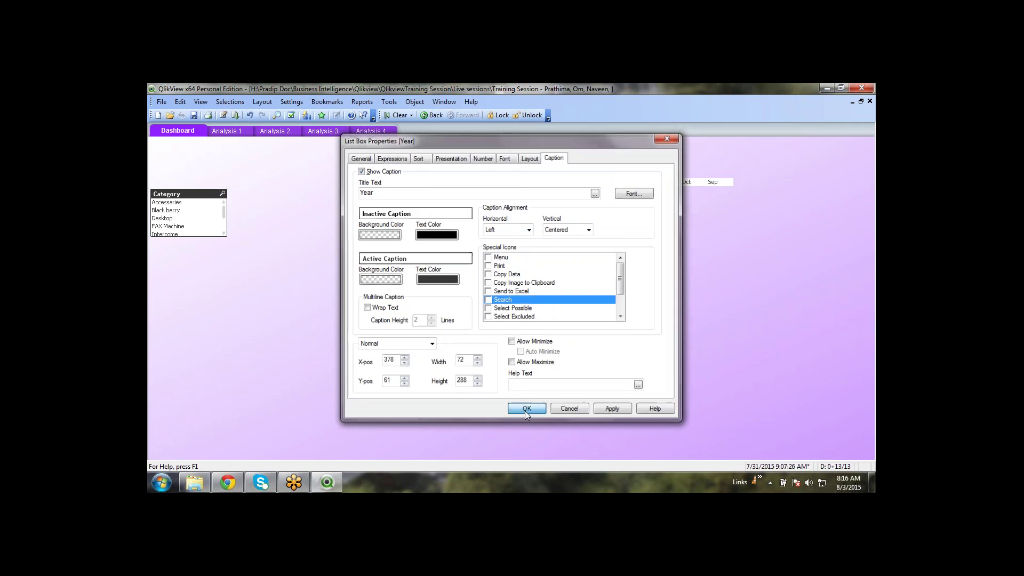
click(526, 408)
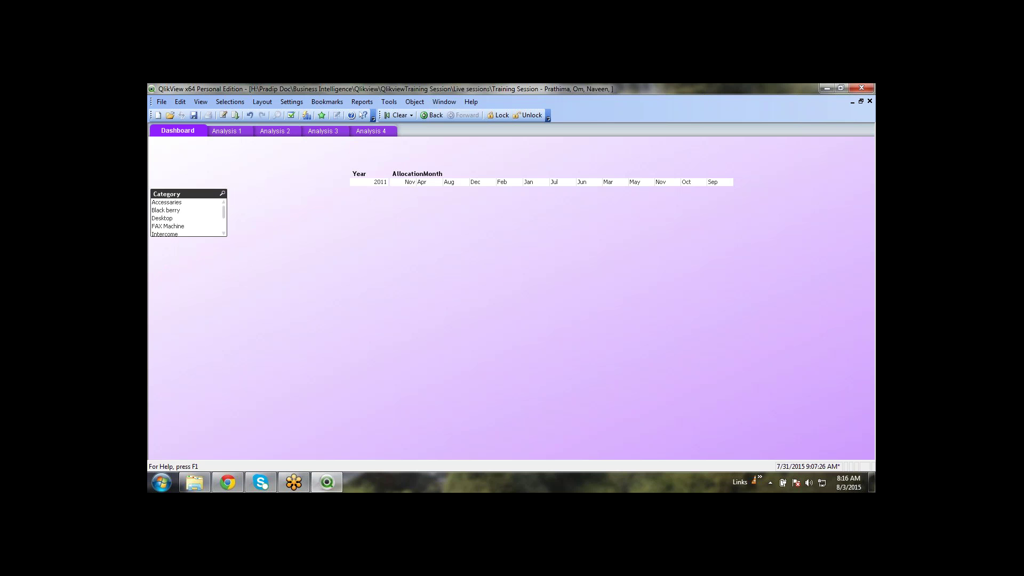
Shorten the title text of the AllocationMonth list box to Month
right_click(410, 183)
key(Escape)
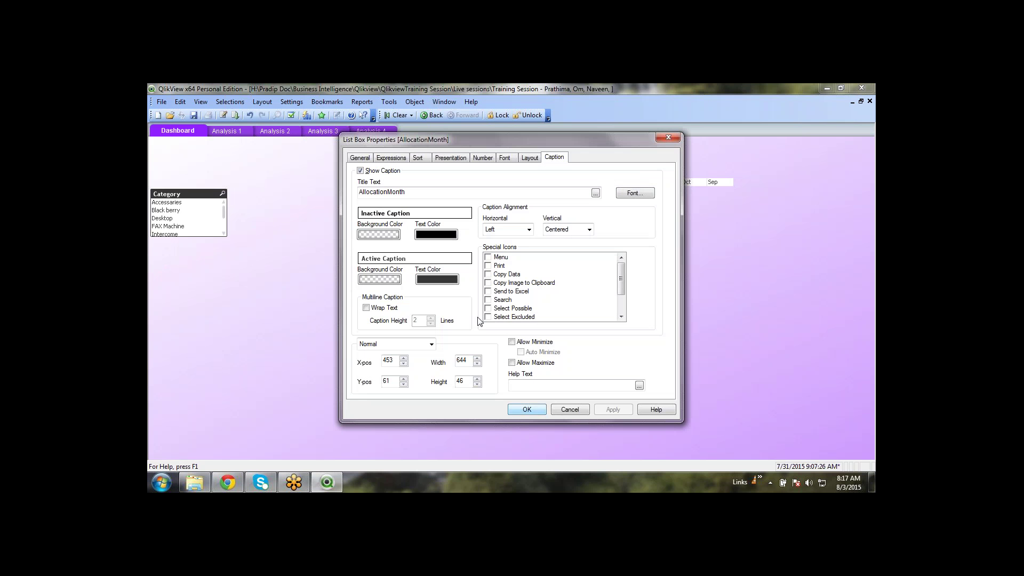
drag(388, 192, 350, 198)
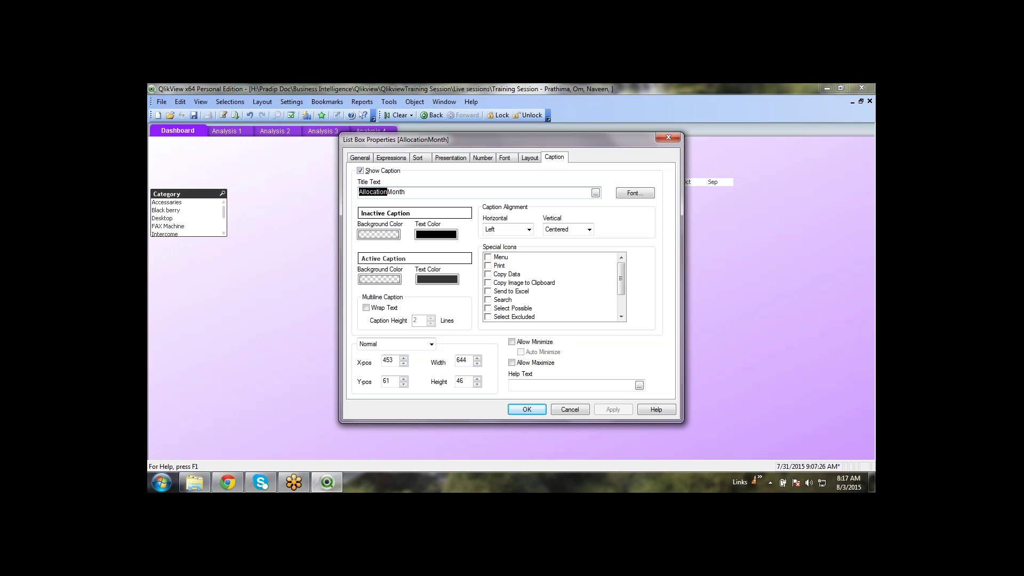
key(Delete)
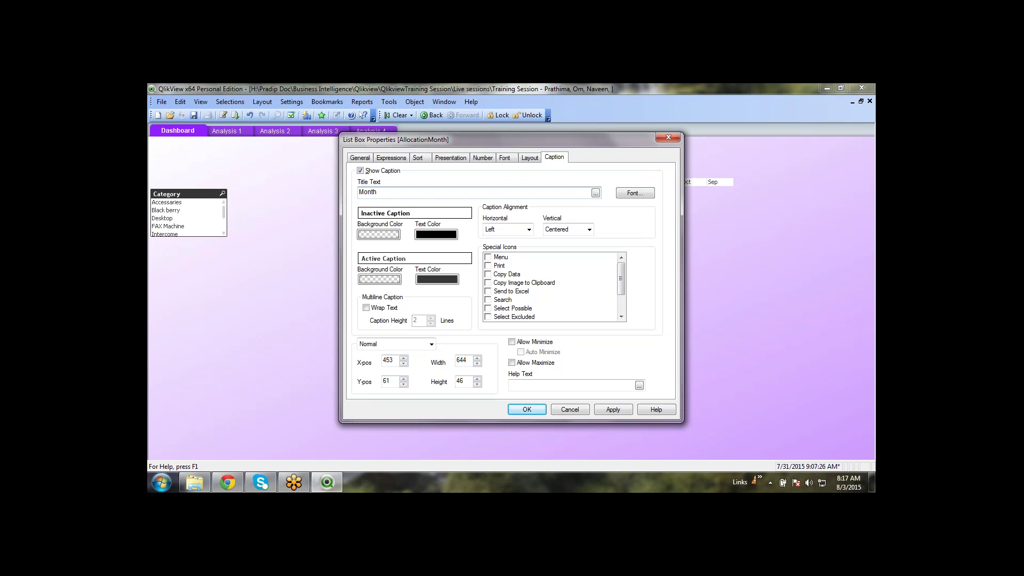
click(527, 409)
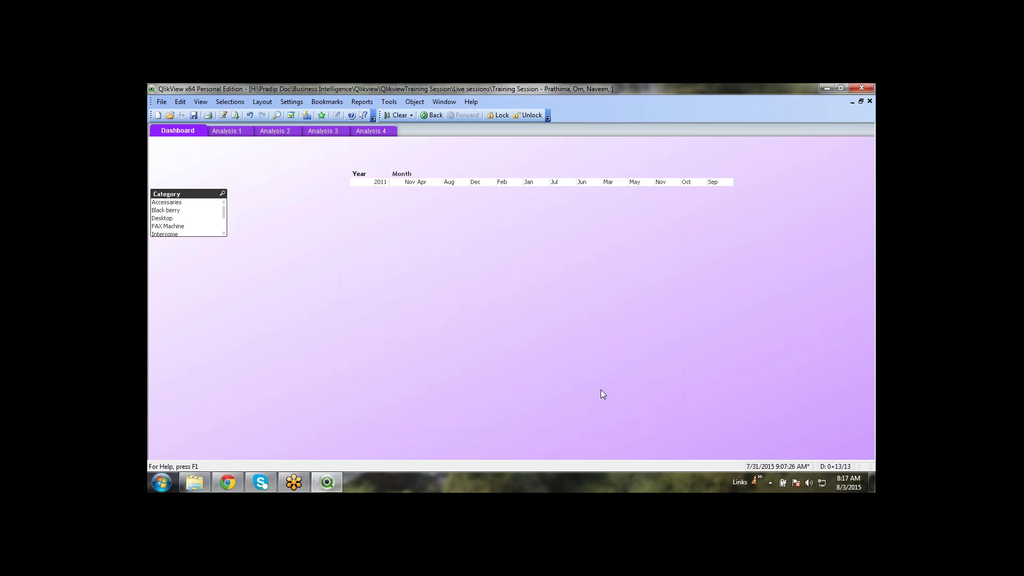
Test the Month list box by selecting Jun and Jul, and clear all selections
click(603, 374)
click(584, 182)
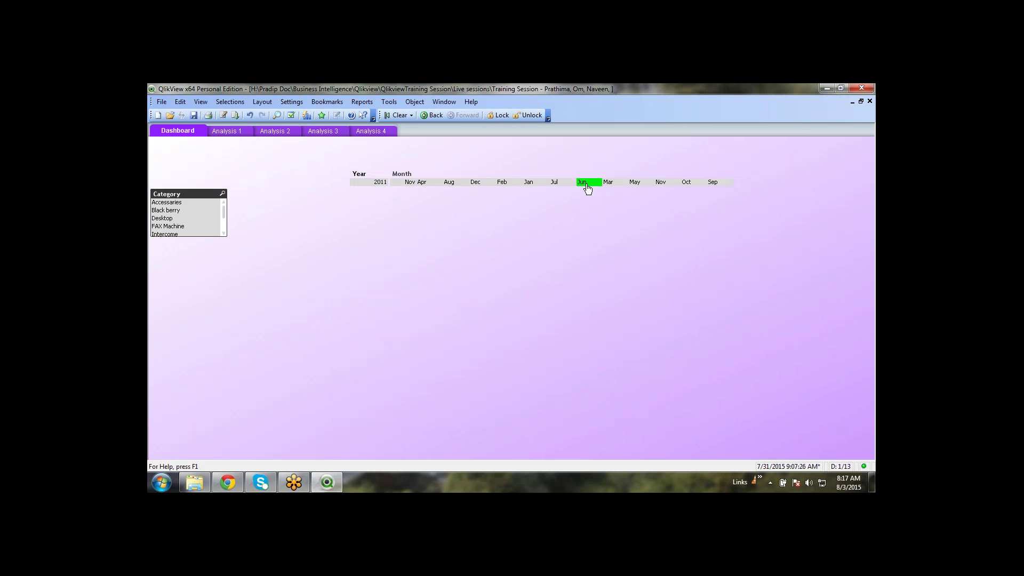
click(556, 183)
click(585, 184)
click(402, 115)
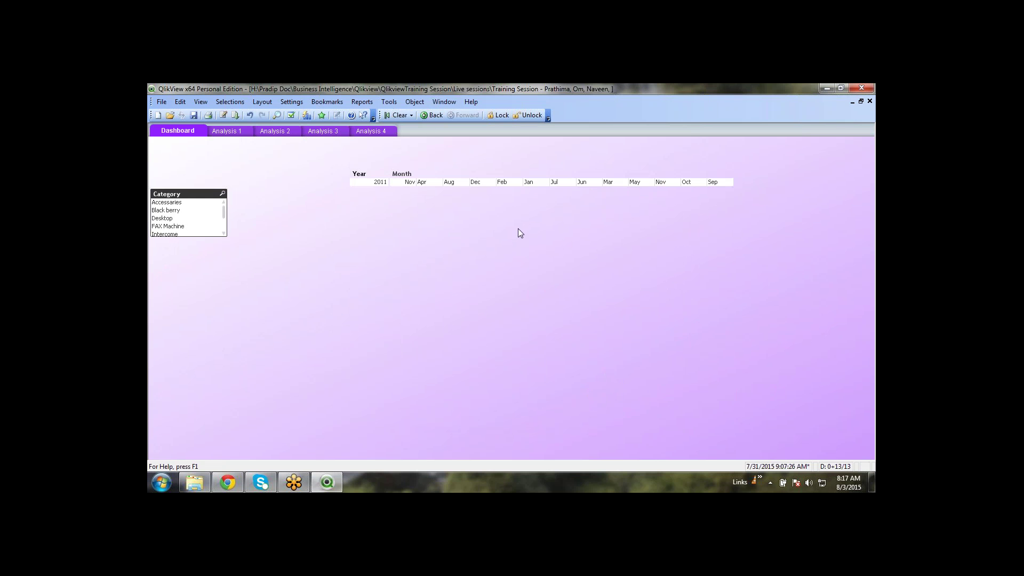
Disable sorting by Text in the Month list box's sort settings and apply the change
right_click(535, 183)
click(549, 189)
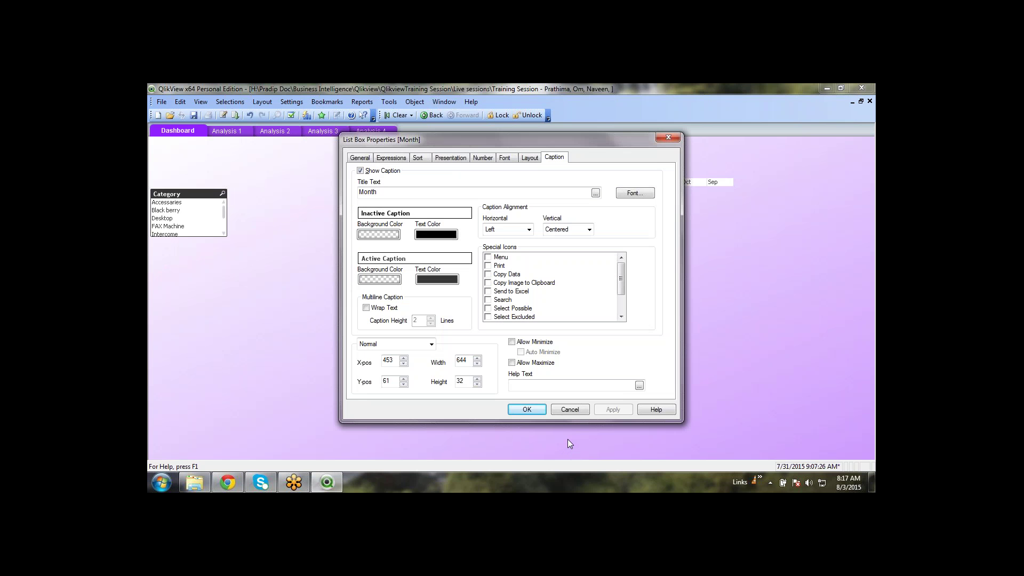
click(417, 158)
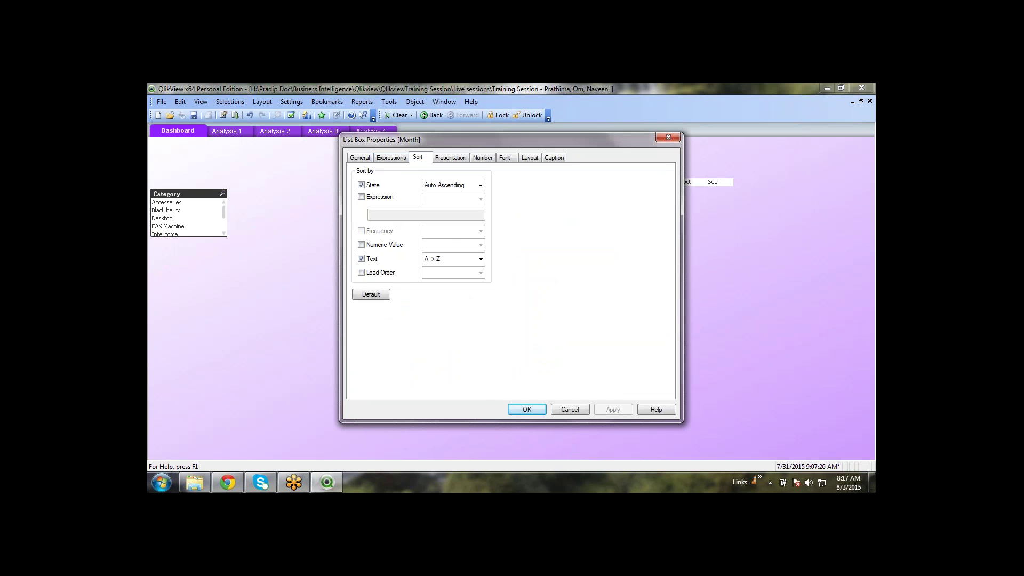
click(362, 258)
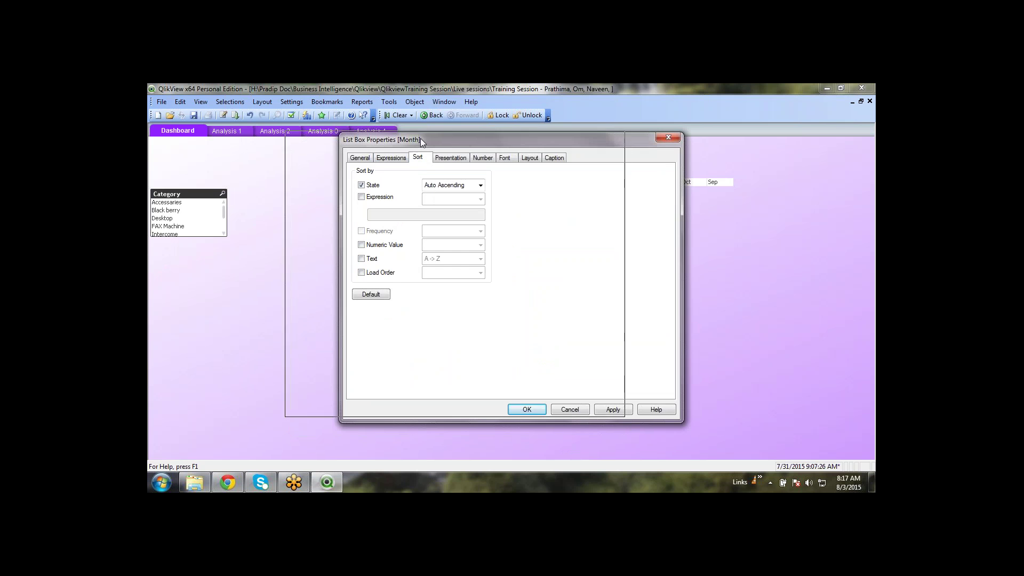
drag(420, 138, 363, 135)
click(542, 406)
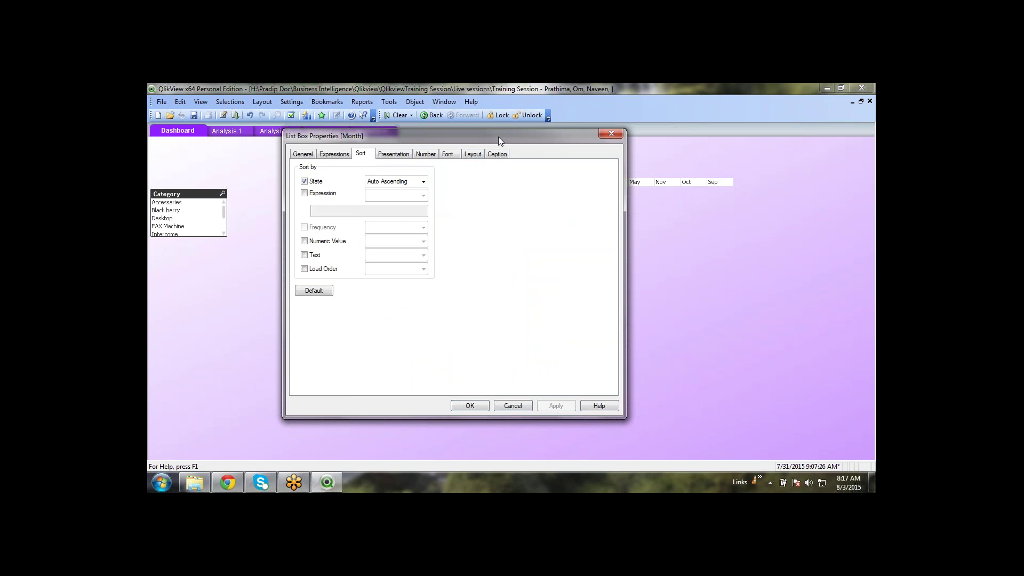
Set the State sort order of the Month list box to Ascending and apply it
drag(500, 134, 498, 236)
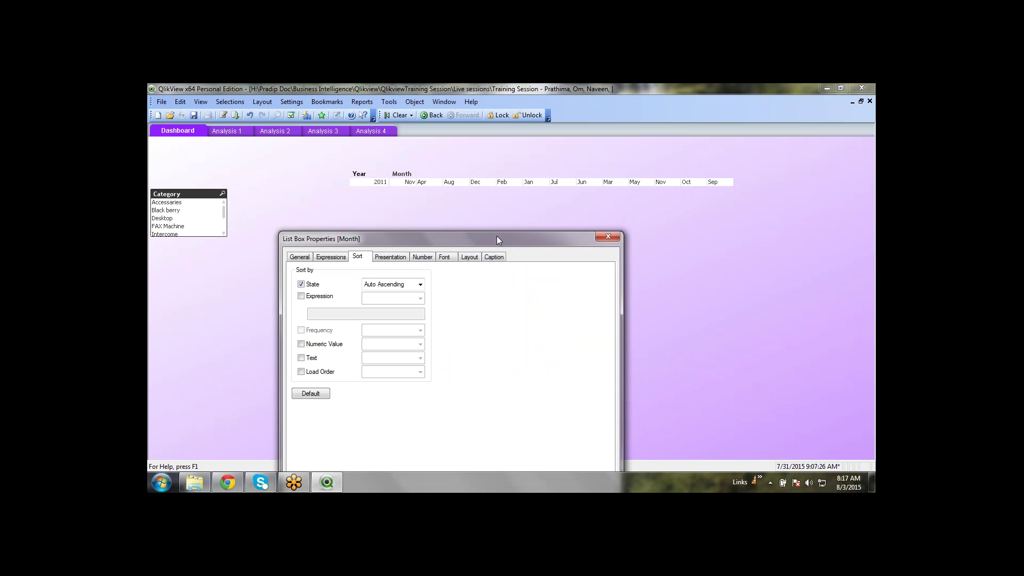
drag(497, 237, 522, 143)
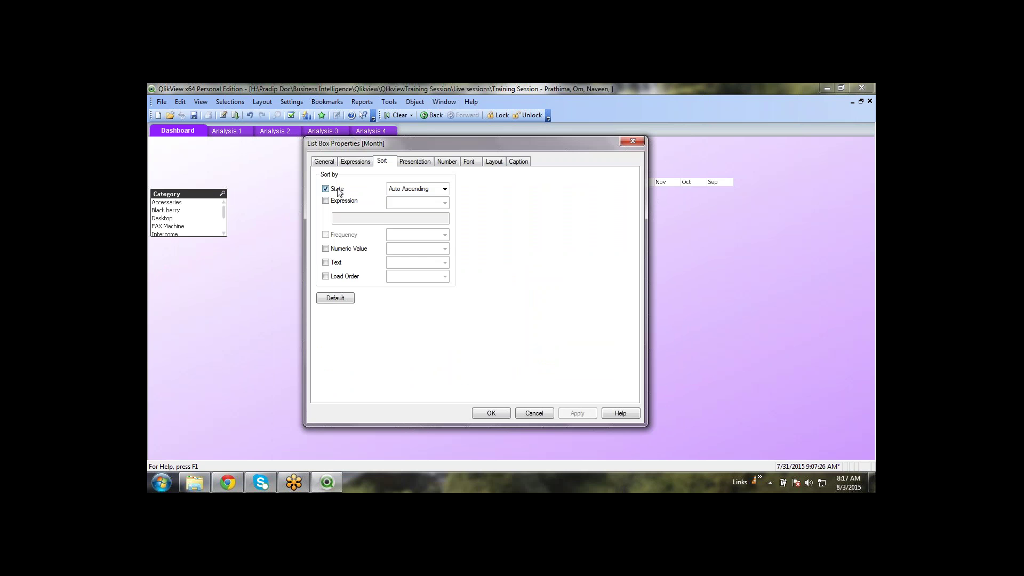
click(416, 190)
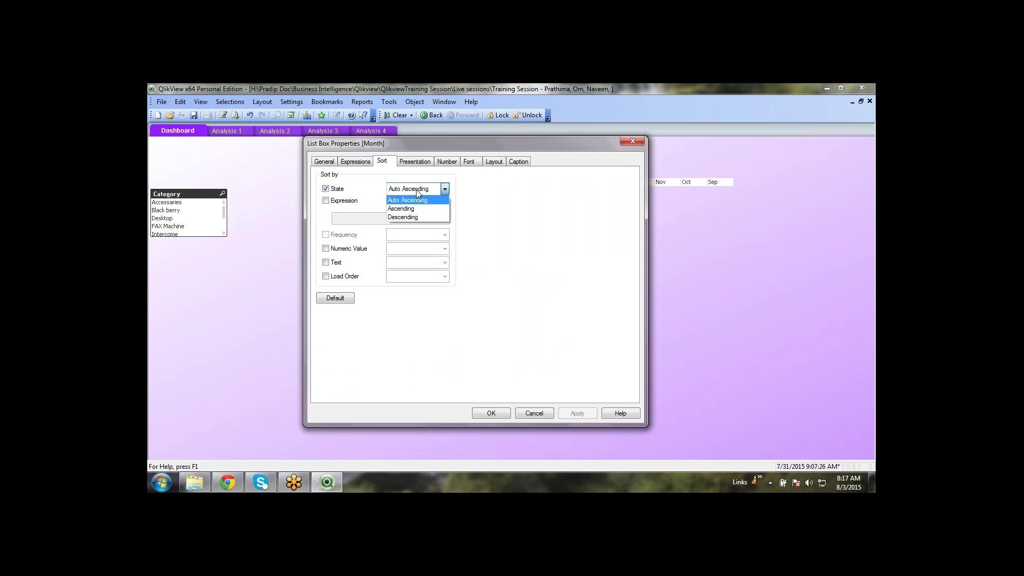
click(417, 203)
click(578, 414)
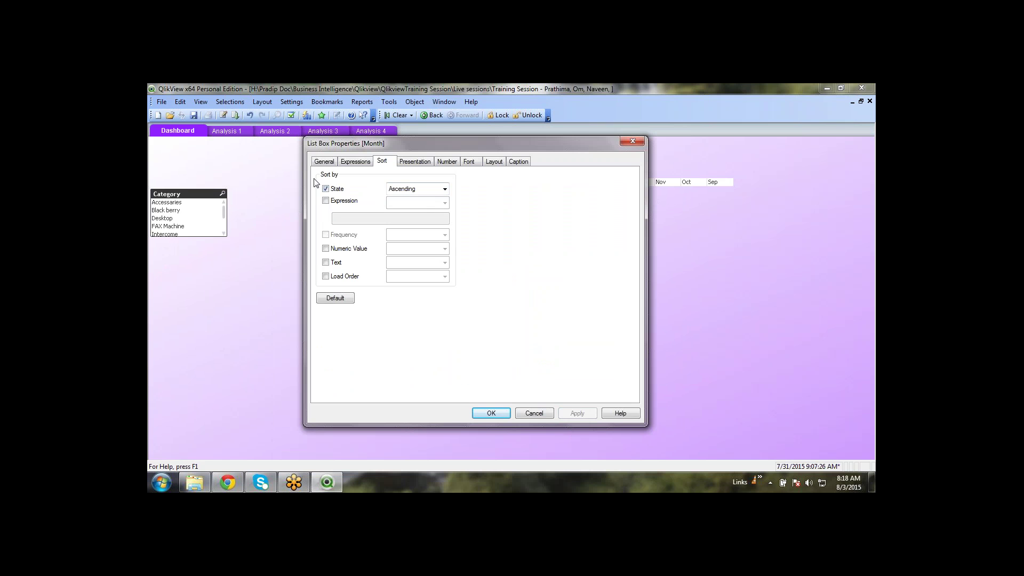
Disable sorting by State for the Month list box, enable sorting by Expression in Ascending order, and apply
click(325, 189)
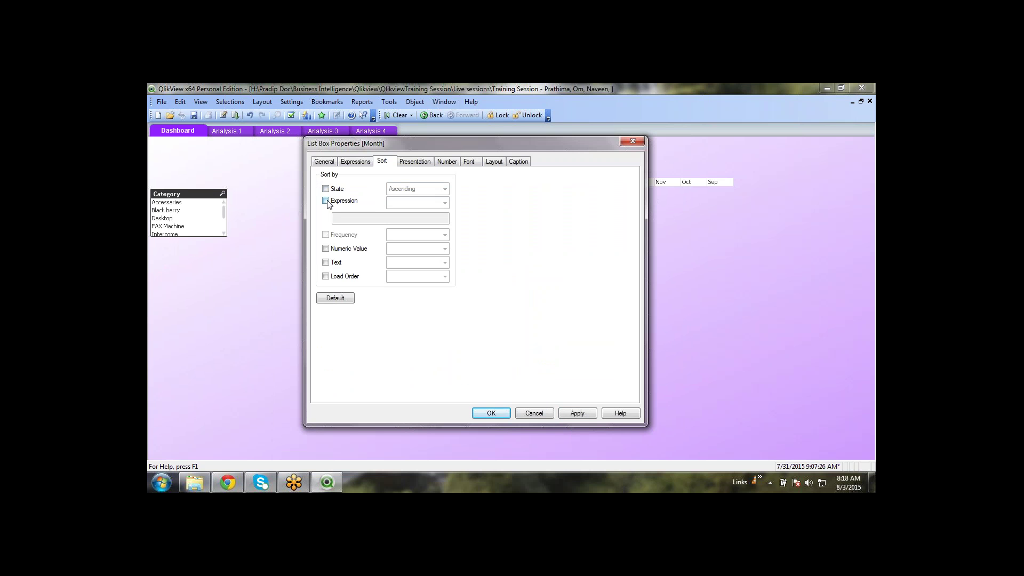
click(326, 201)
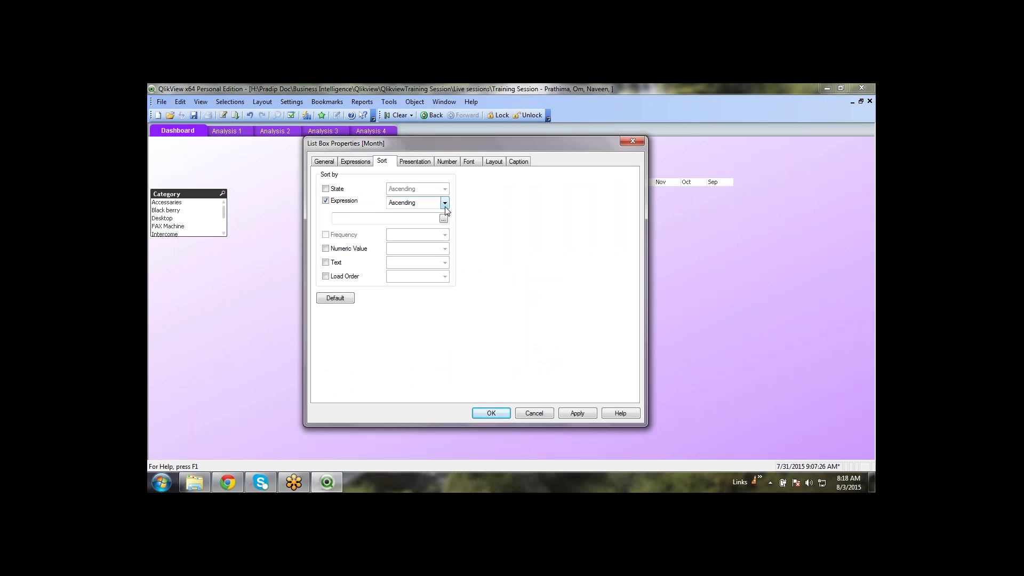
click(572, 412)
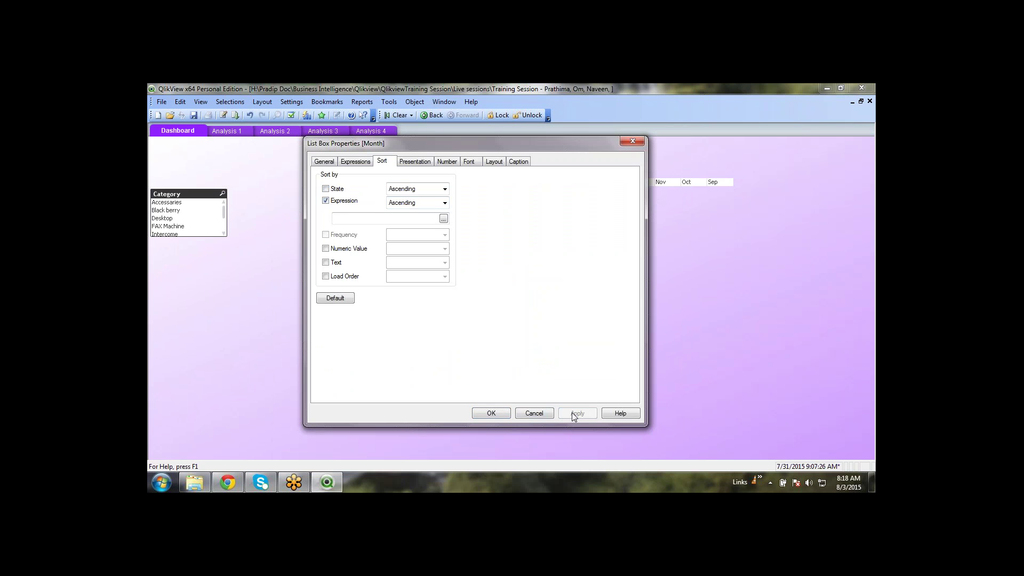
Set the Month list box's sort expression to AllocationMonth, apply it and close the properties
click(377, 218)
text(a)
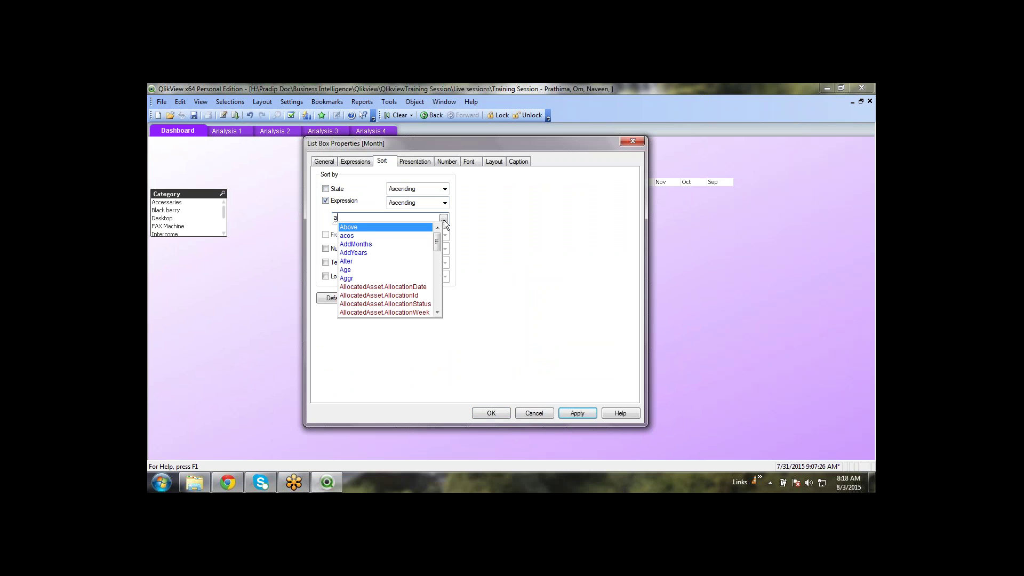
text(s)
key(BackSpace)
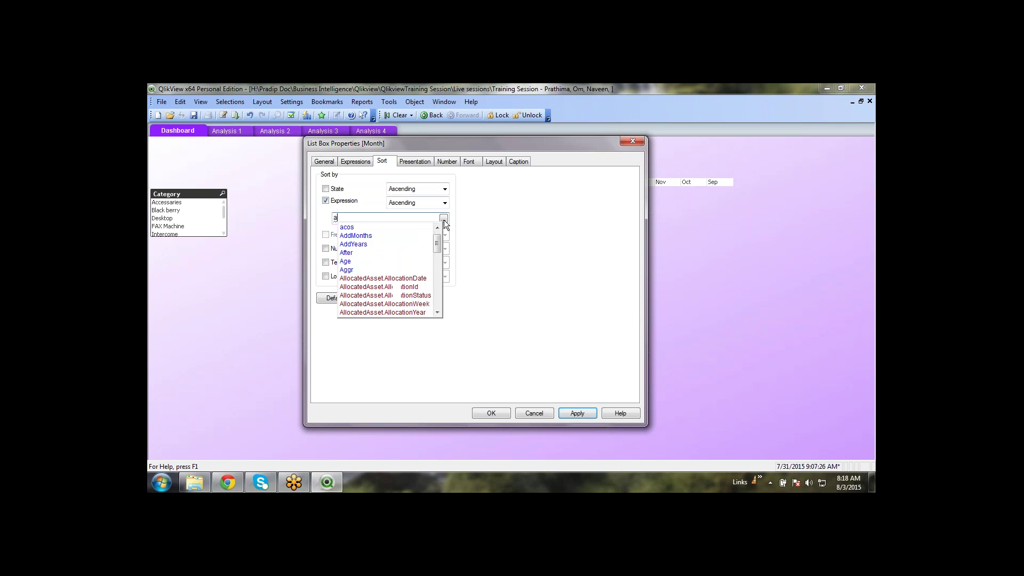
text(l)
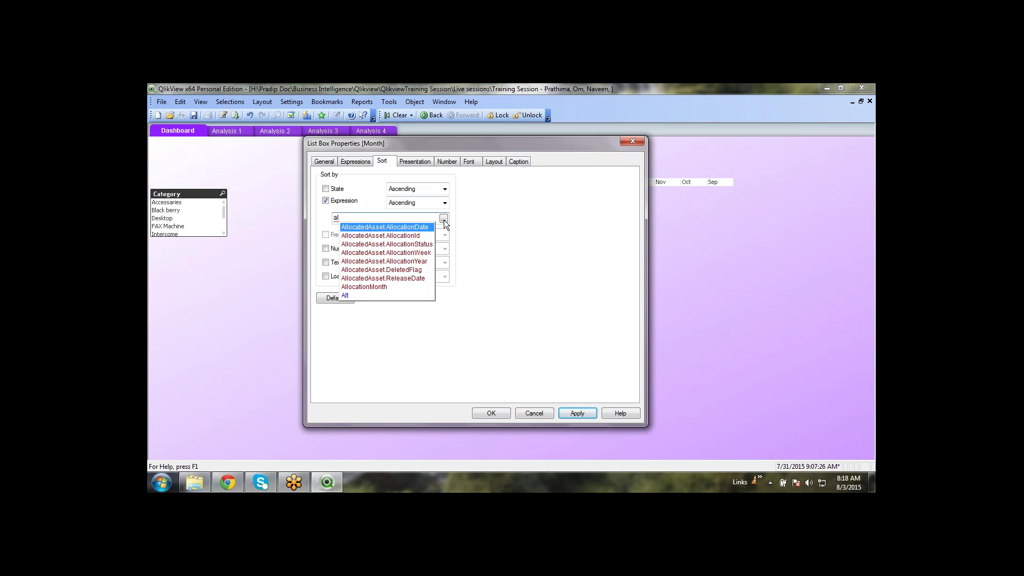
key(Down)
key(Down)
key(Down)
key(Down)
key(Down)
key(Down)
key(Down)
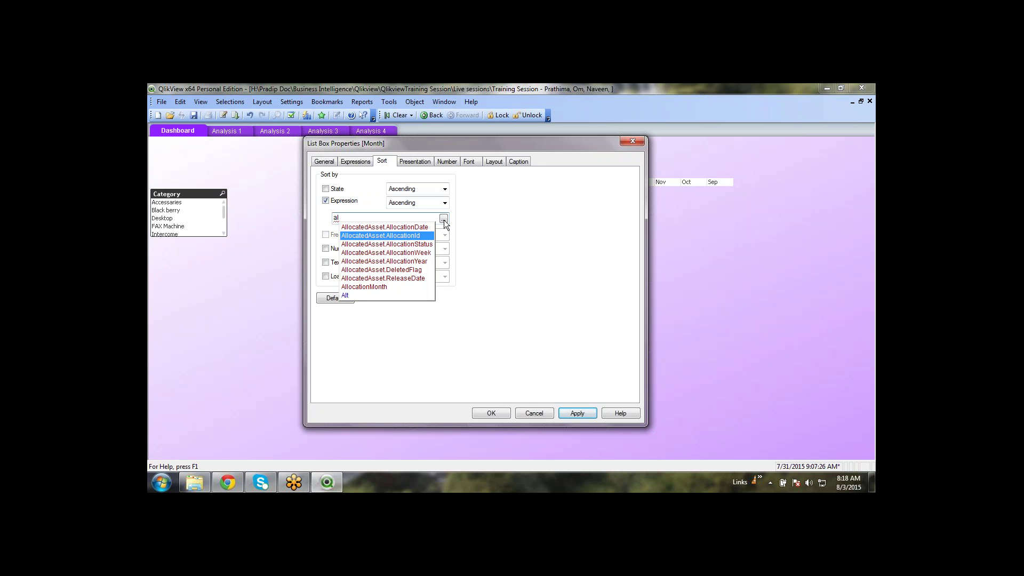
key(Return)
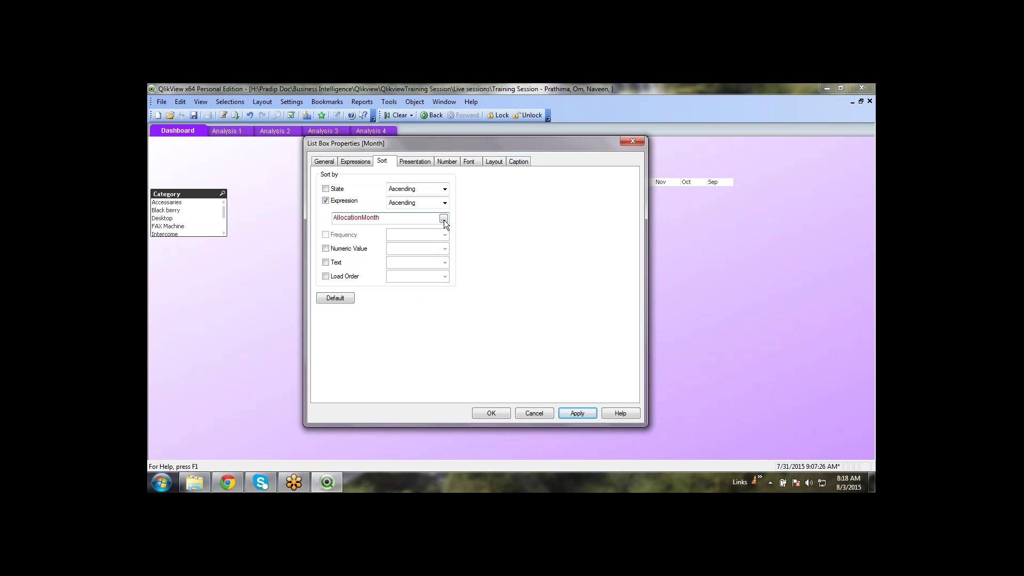
click(577, 414)
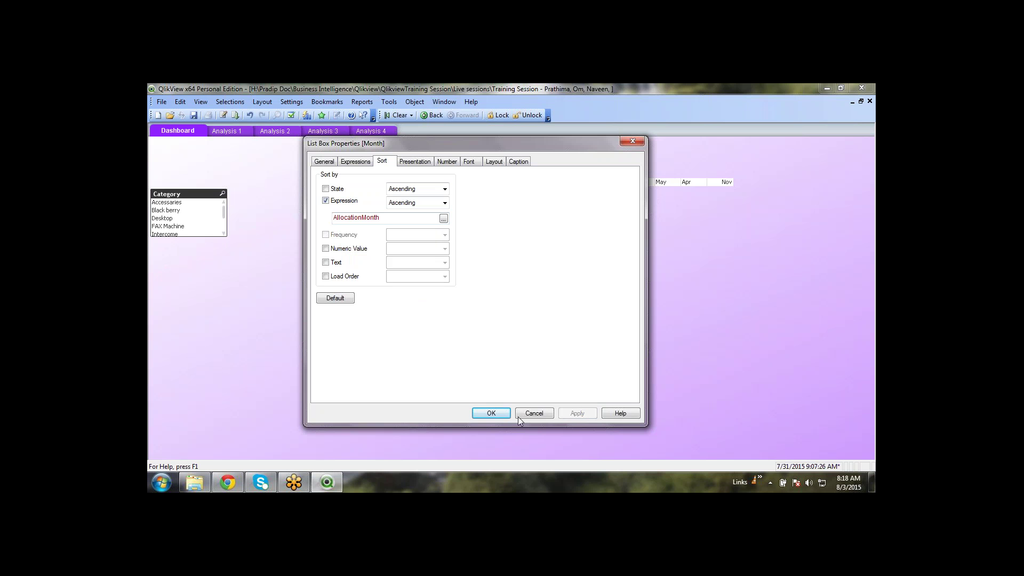
click(495, 413)
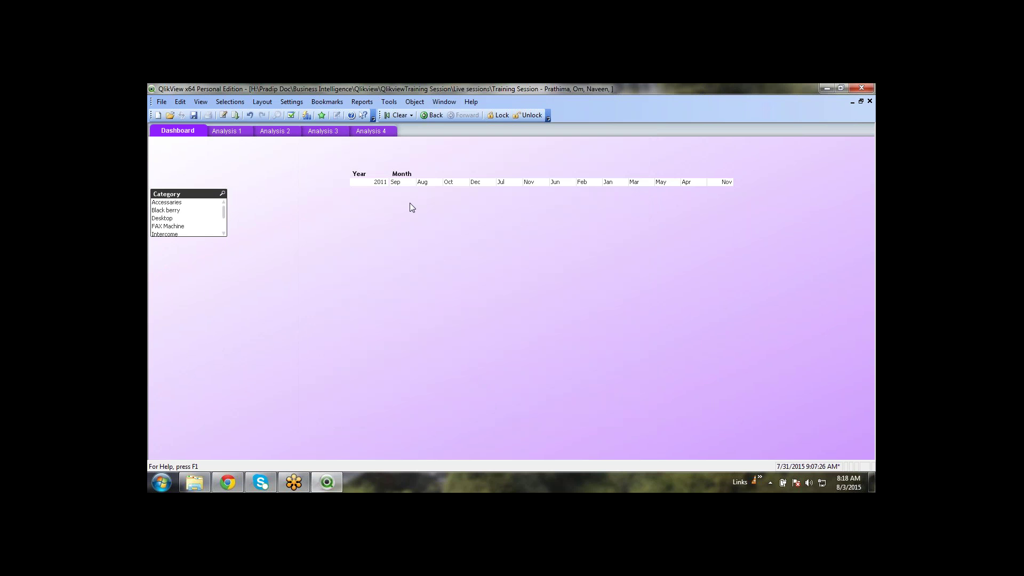
Replace the Month list box's sort expression with AllocatedAsset.AllocationDate, apply it and close the properties
right_click(523, 182)
click(535, 191)
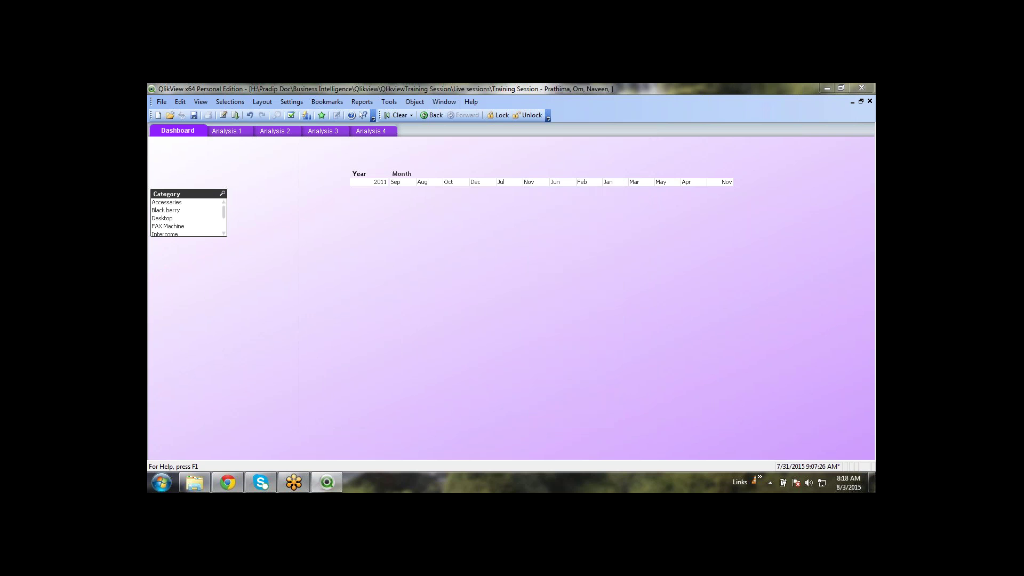
click(429, 213)
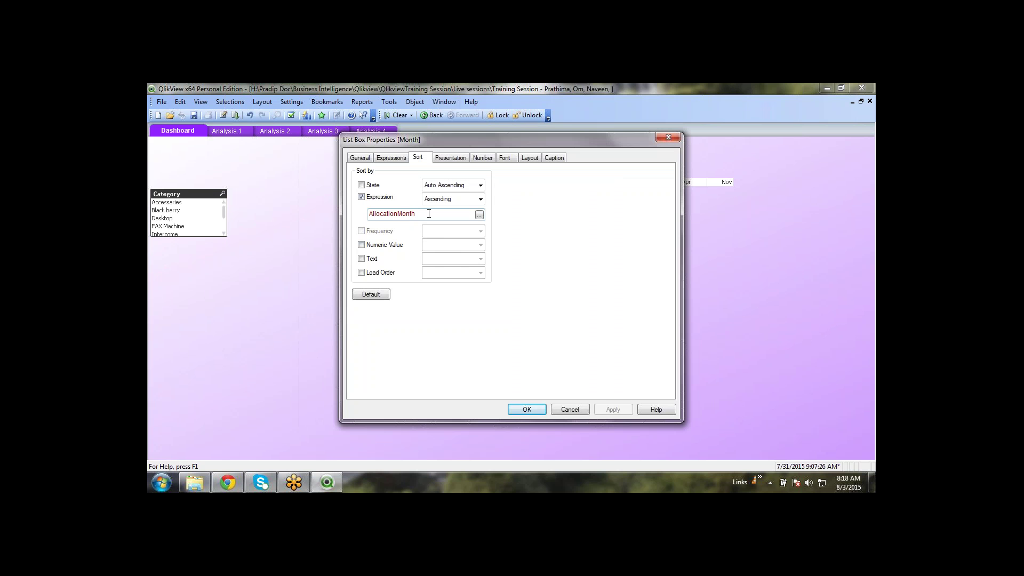
key(BackSpace)
key(BackSpace)
key(BackSpace)
key(BackSpace)
key(BackSpace)
key(BackSpace)
key(BackSpace)
key(BackSpace)
key(BackSpace)
key(BackSpace)
key(BackSpace)
key(BackSpace)
key(BackSpace)
key(BackSpace)
key(BackSpace)
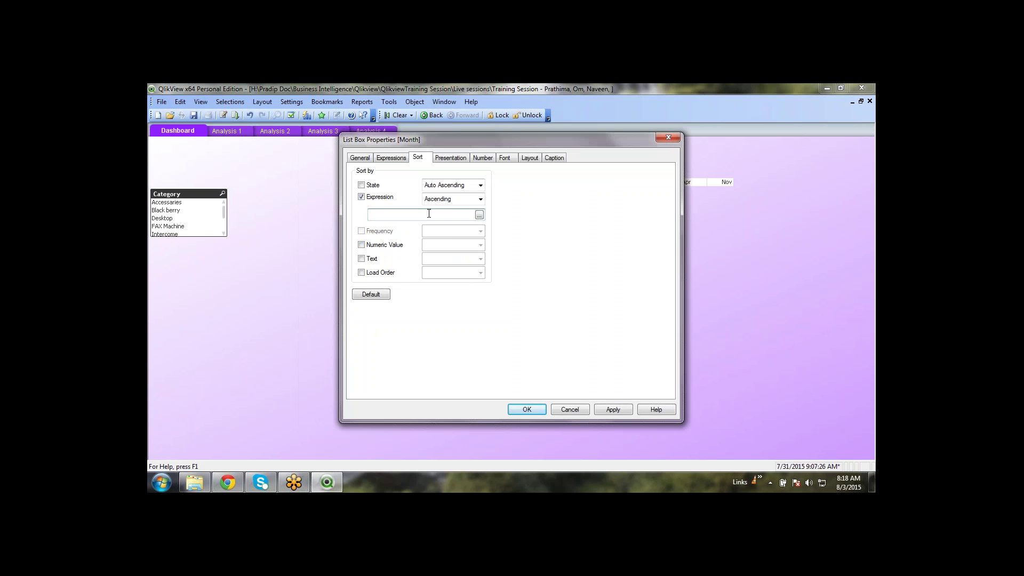
text(all)
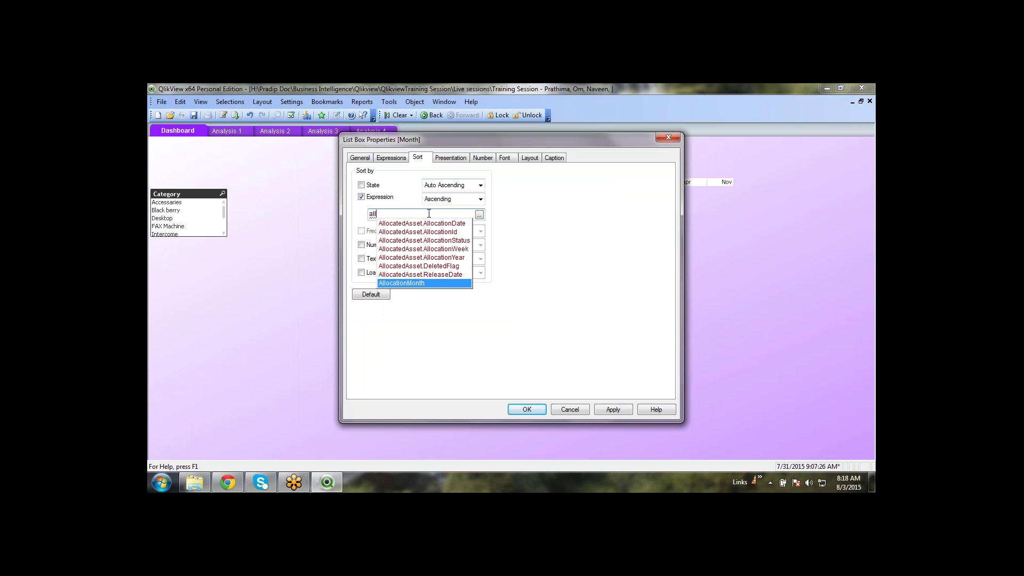
key(Up)
key(Up)
key(Up)
key(Up)
key(Up)
key(Up)
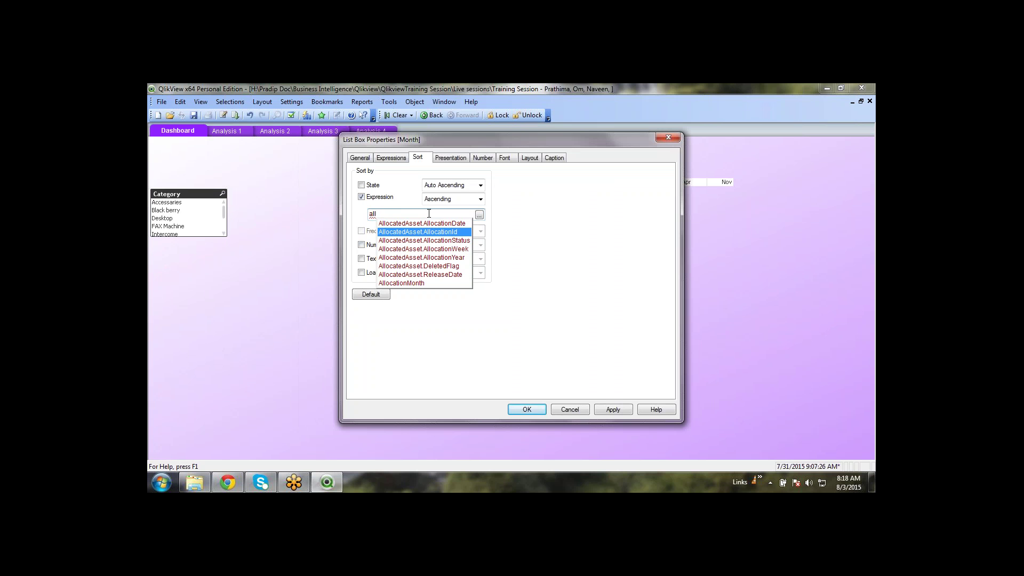
key(Up)
key(Return)
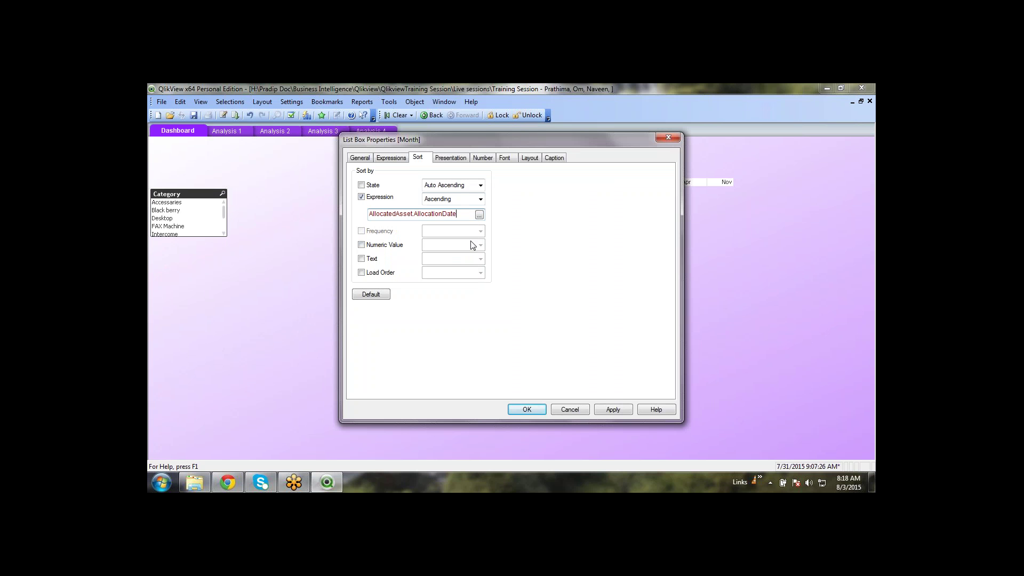
click(615, 409)
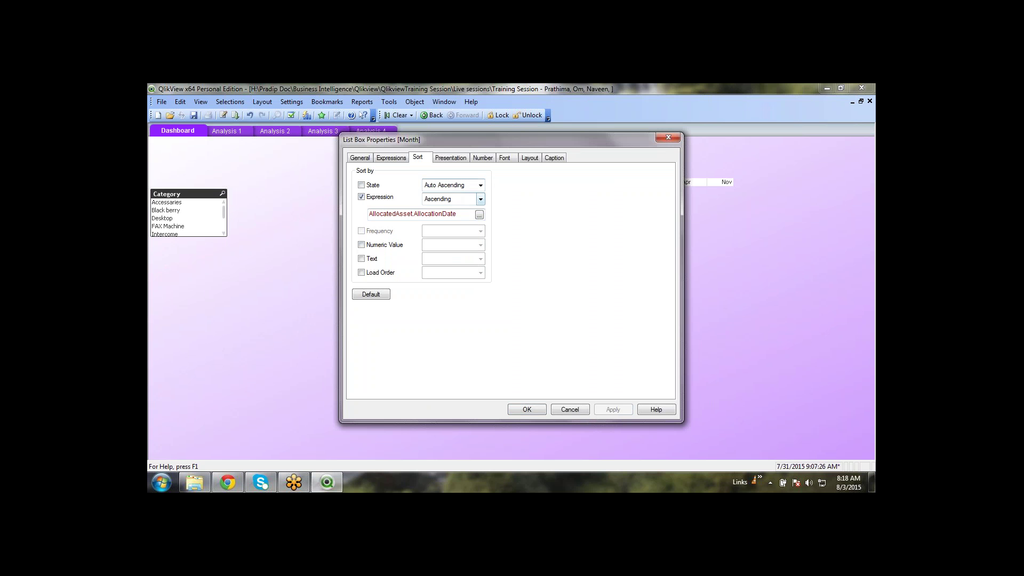
click(528, 410)
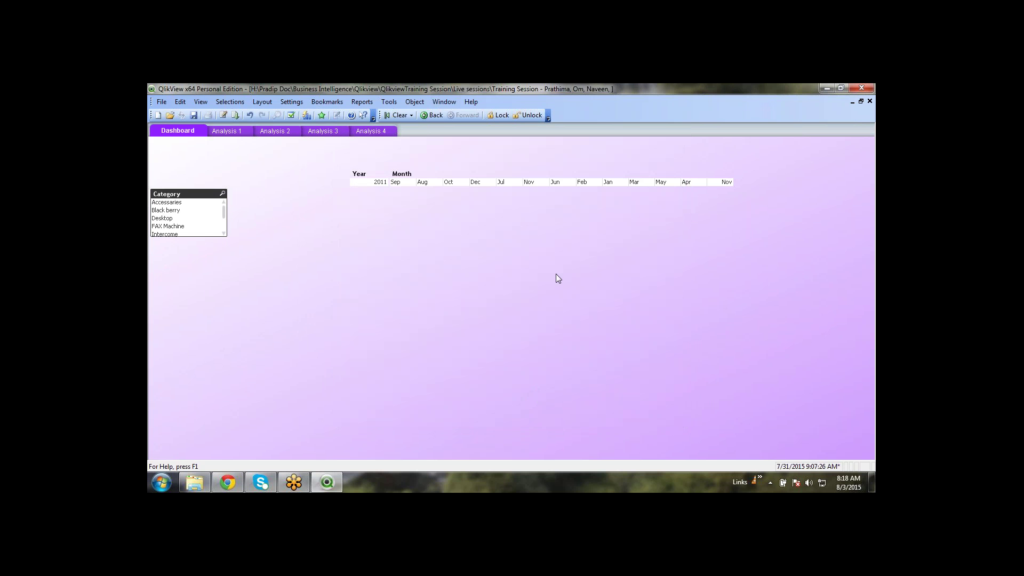
Disable sorting by Expression for the Month list box, enable sorting by Load Order as Original, and apply
right_click(557, 182)
click(576, 188)
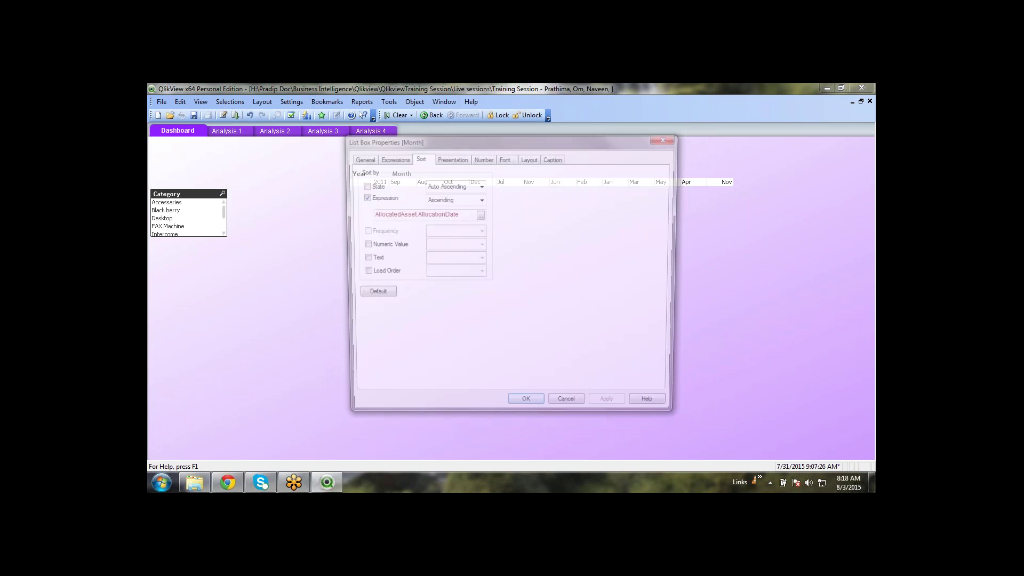
click(375, 198)
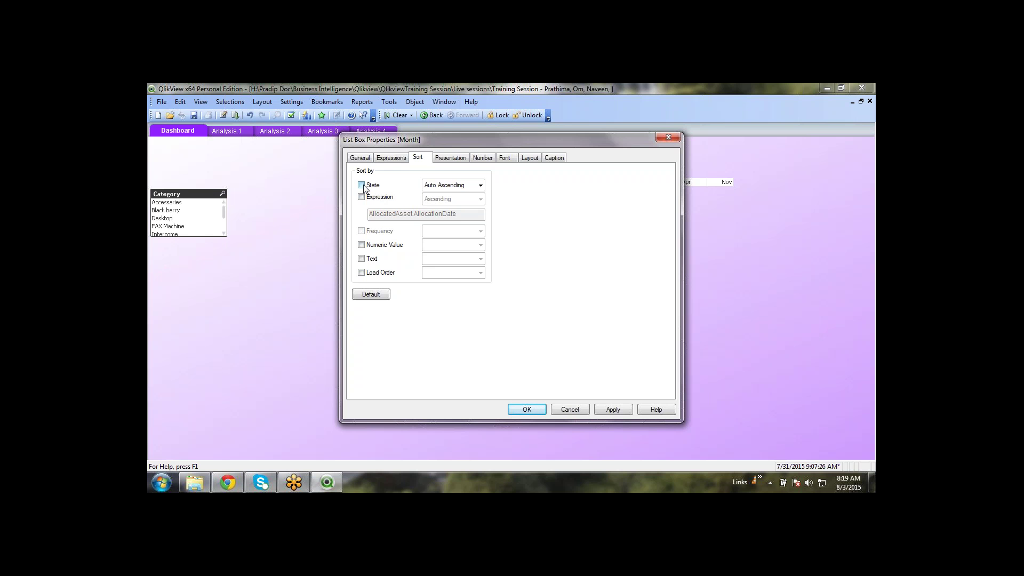
click(373, 274)
click(616, 411)
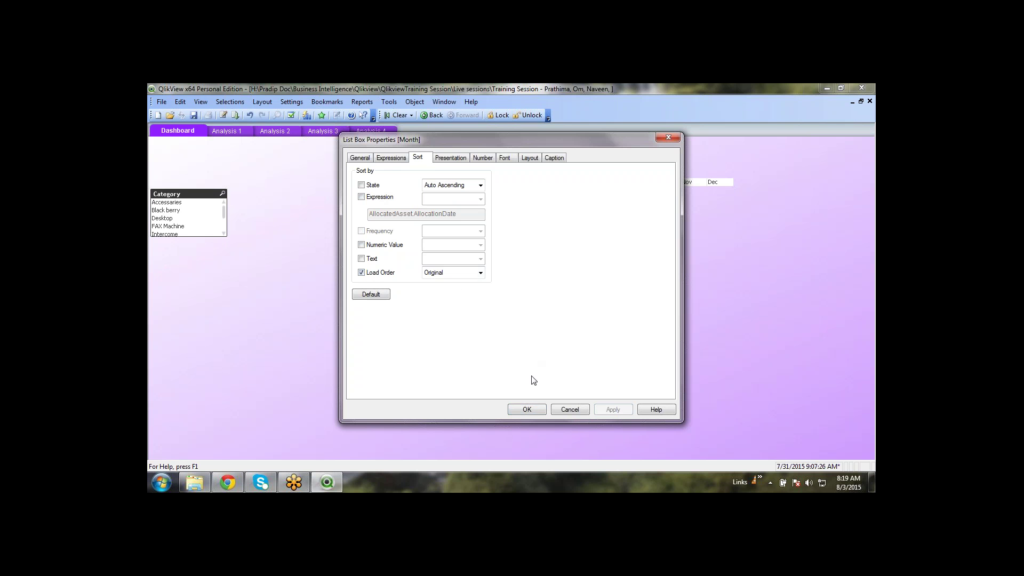
click(527, 409)
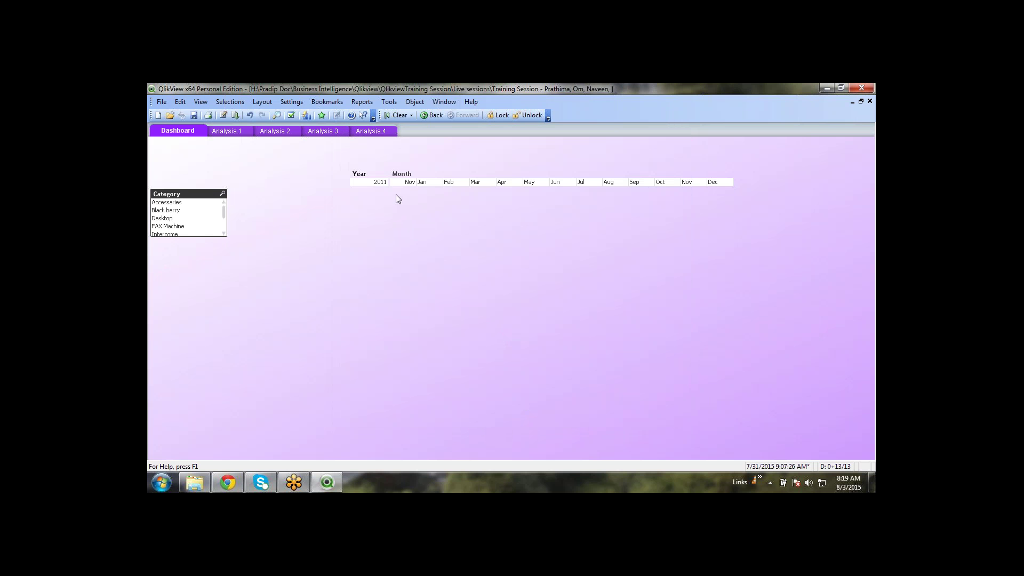
click(555, 322)
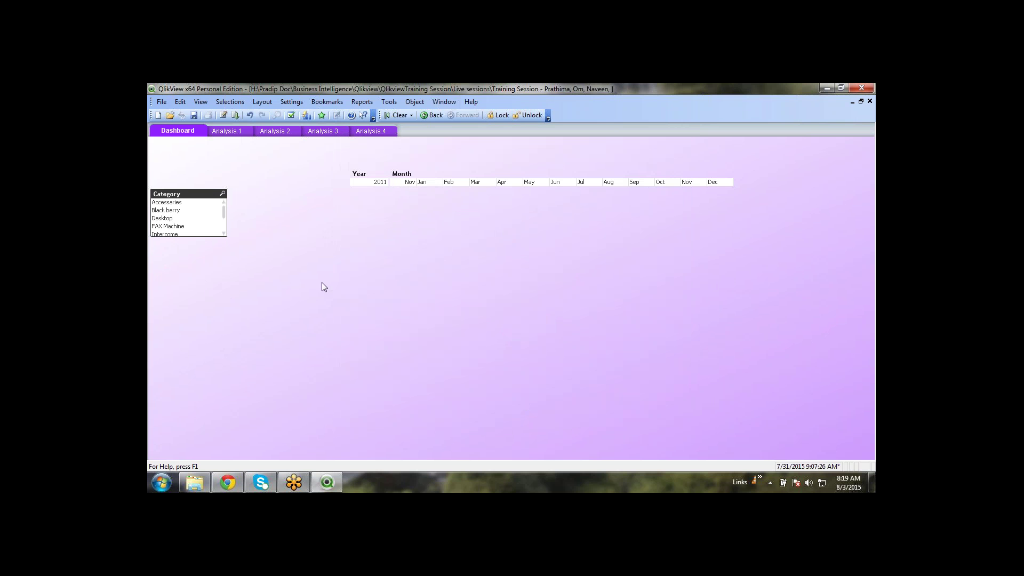
right_click(282, 236)
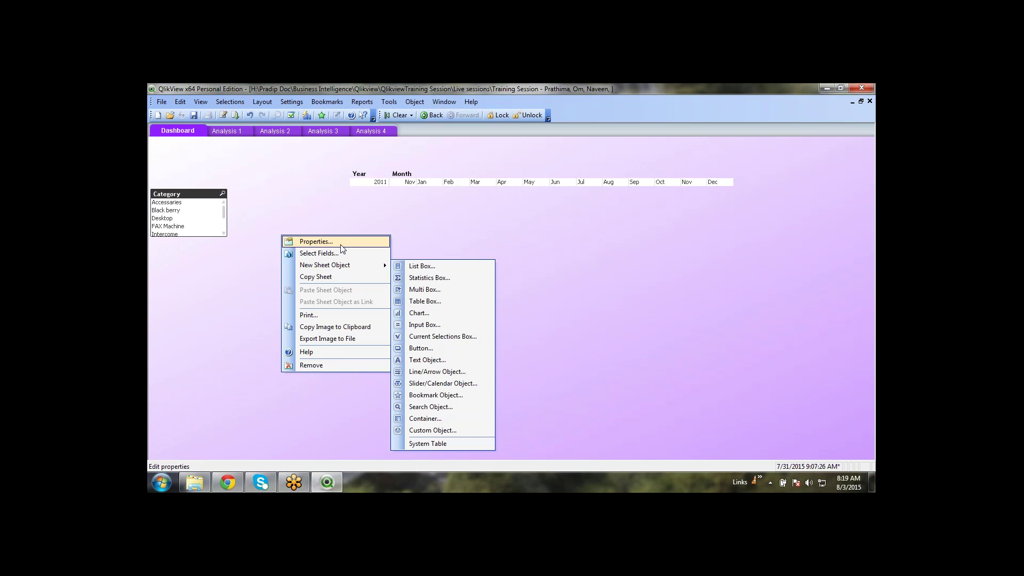
click(528, 410)
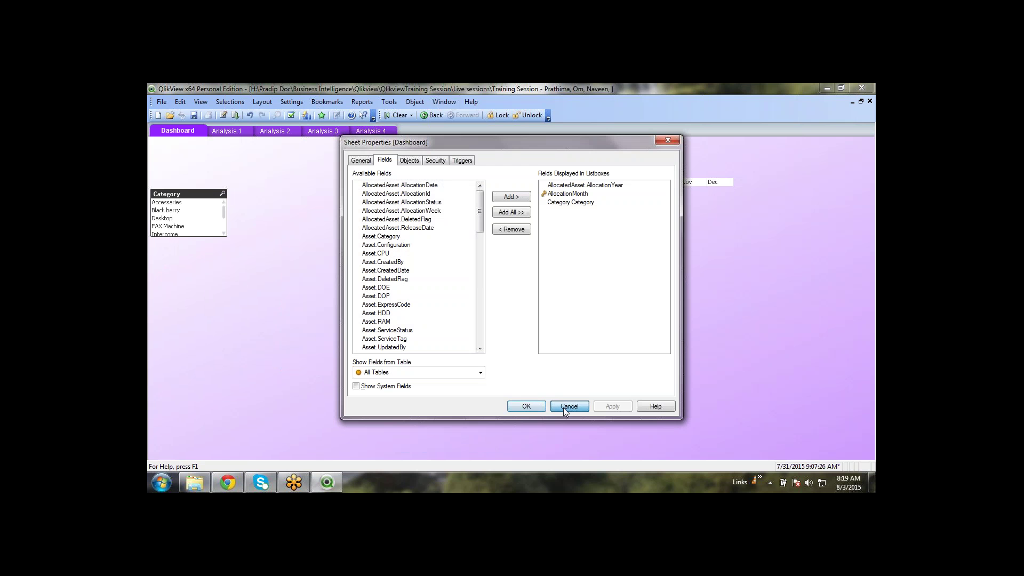
click(564, 407)
right_click(352, 274)
mouse_move(405, 304)
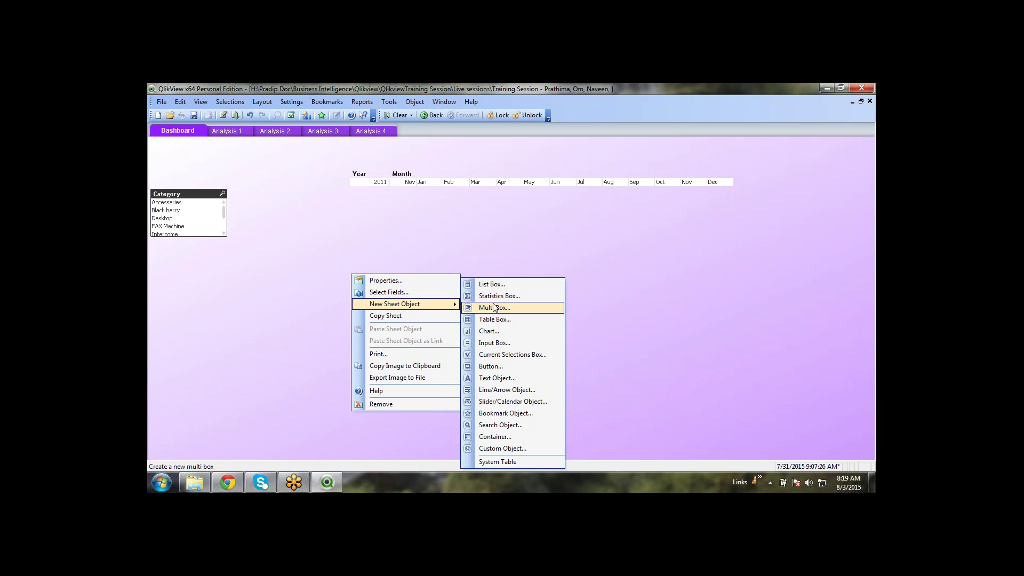
click(510, 287)
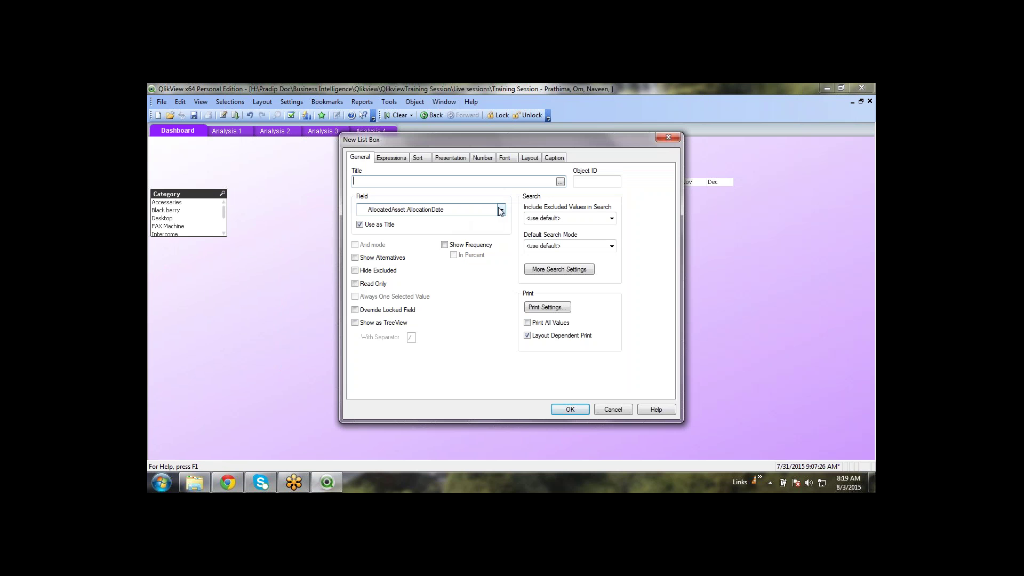
click(613, 410)
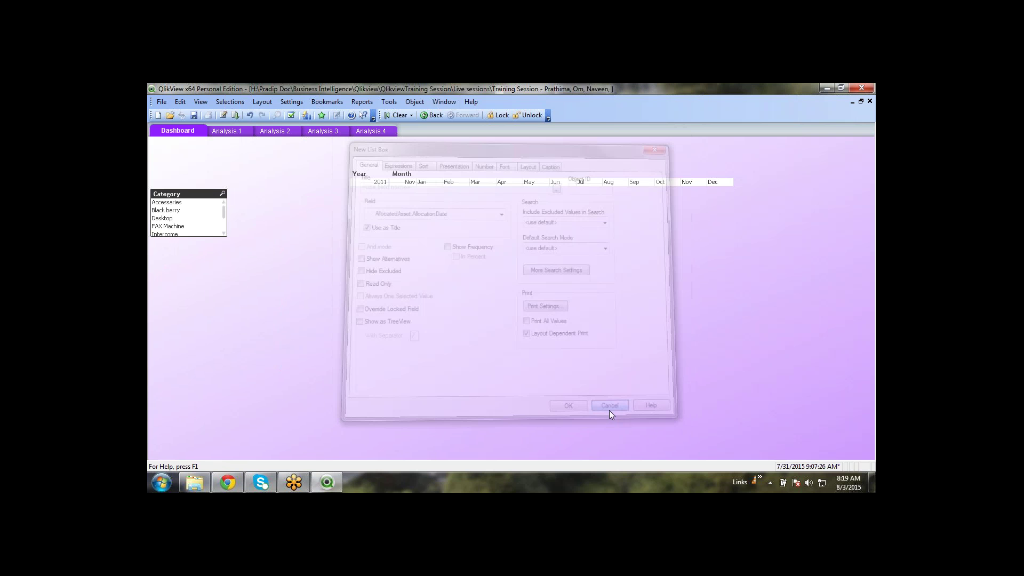
Examine the Category table's available fields in the Dashboard sheet properties, and close without making changes
right_click(351, 221)
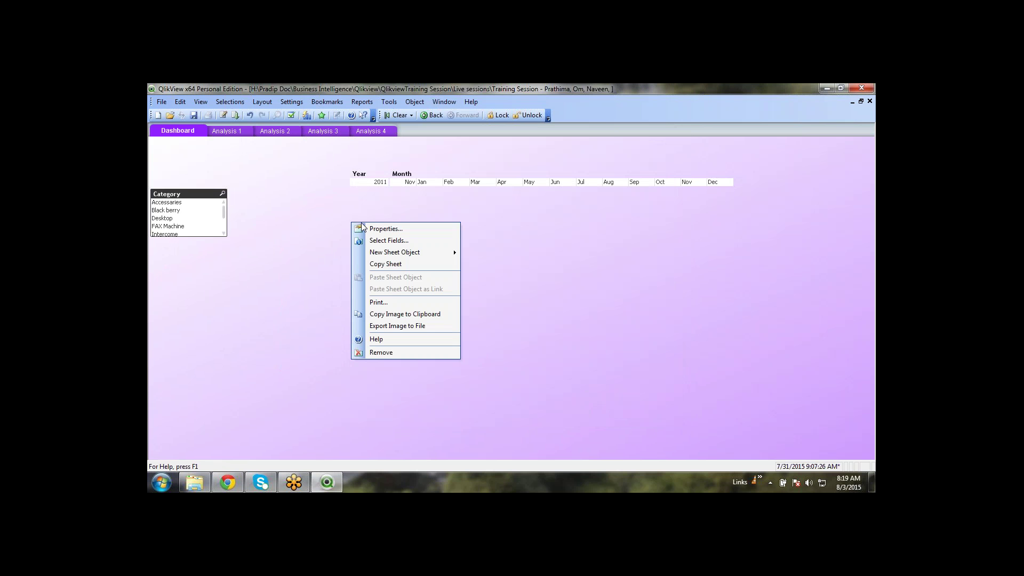
click(373, 229)
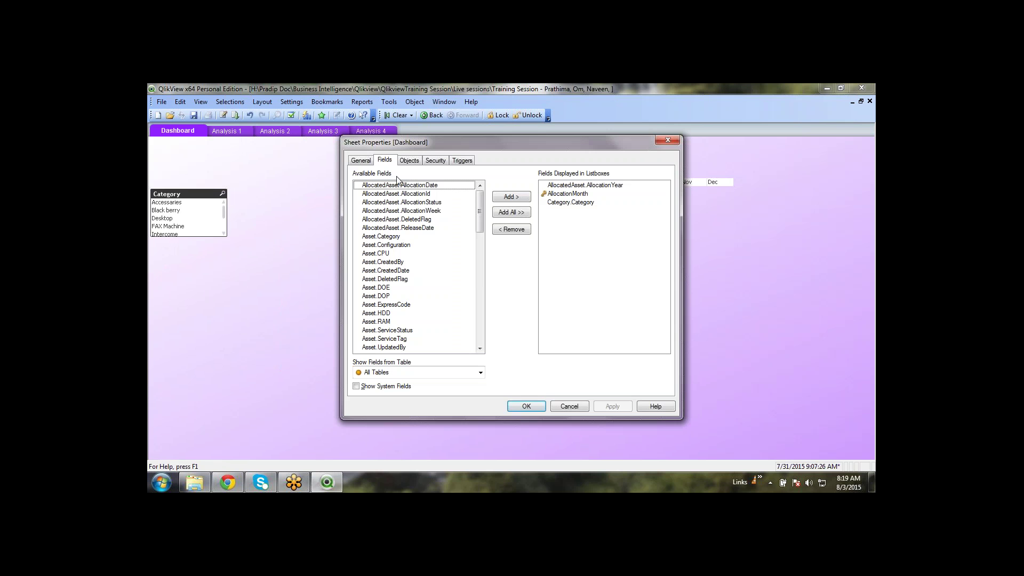
click(388, 162)
click(416, 376)
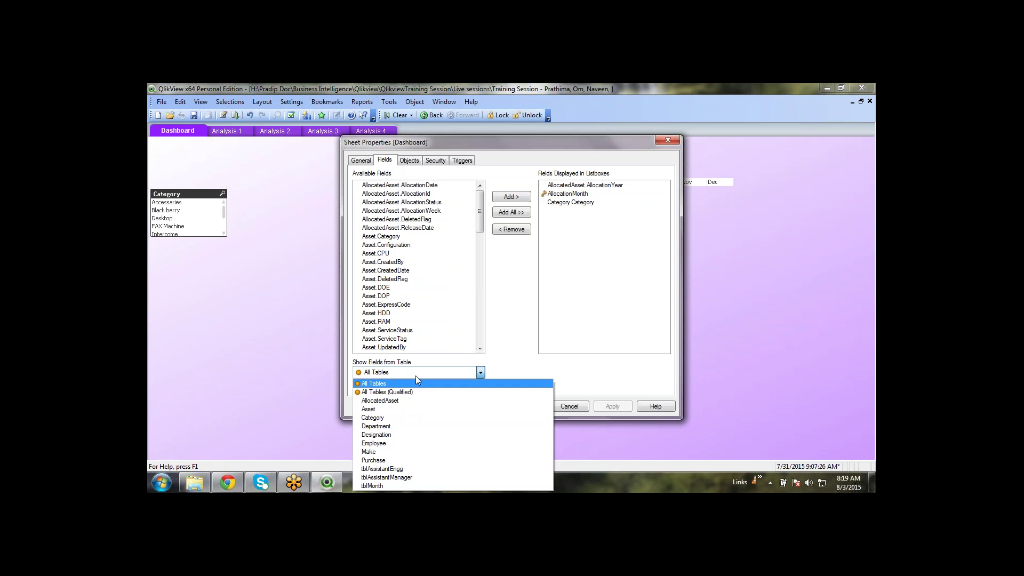
click(421, 418)
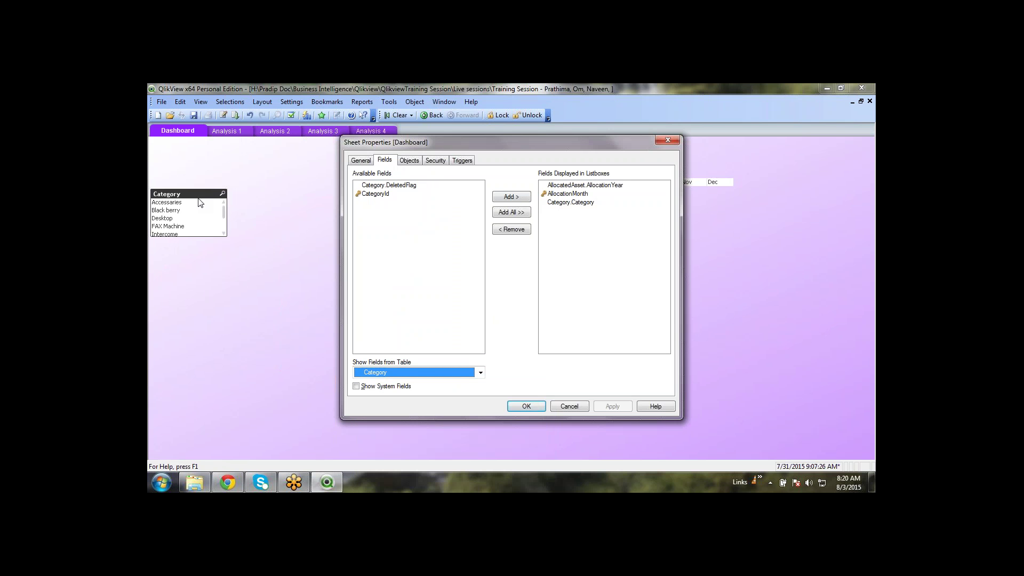
click(583, 410)
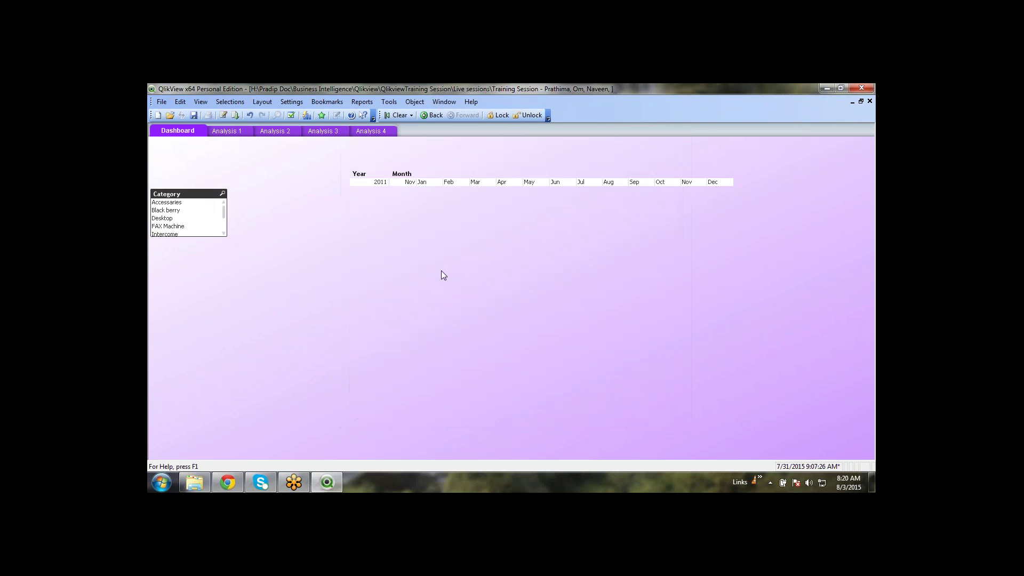
Start a new list box on the Dashboard sheet and choose <Expression> as its field
right_click(395, 230)
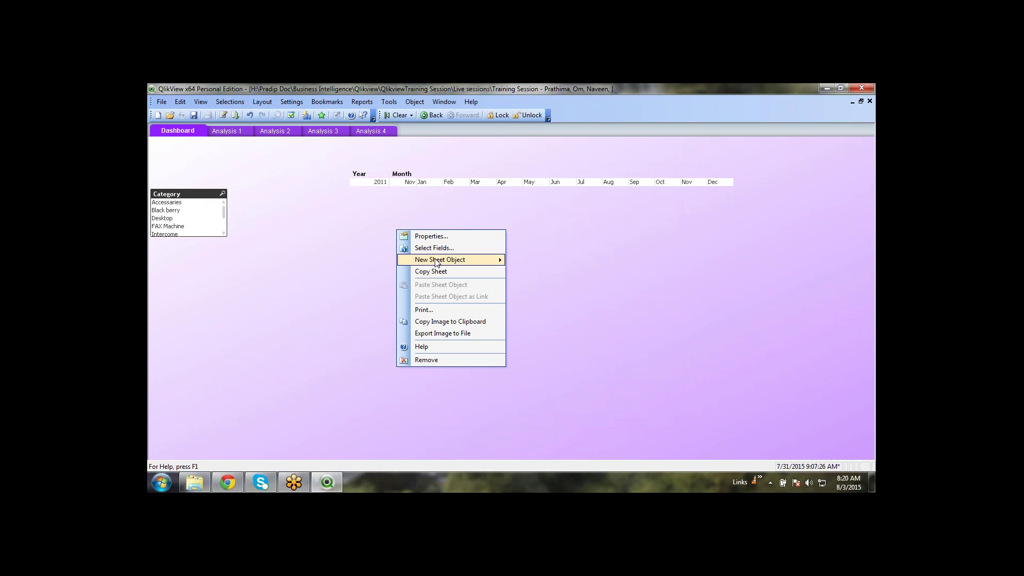
mouse_move(434, 260)
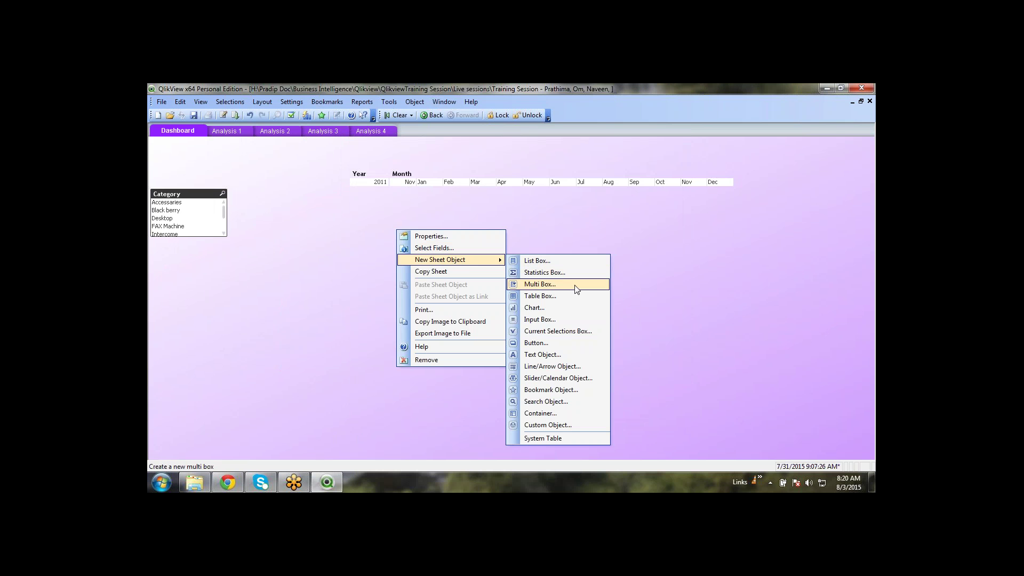
click(568, 261)
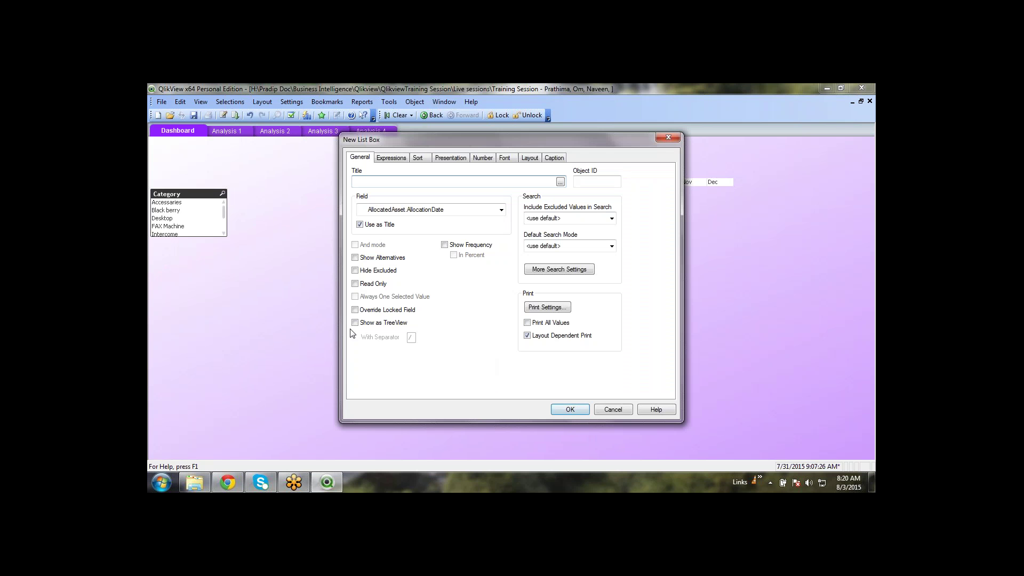
click(501, 210)
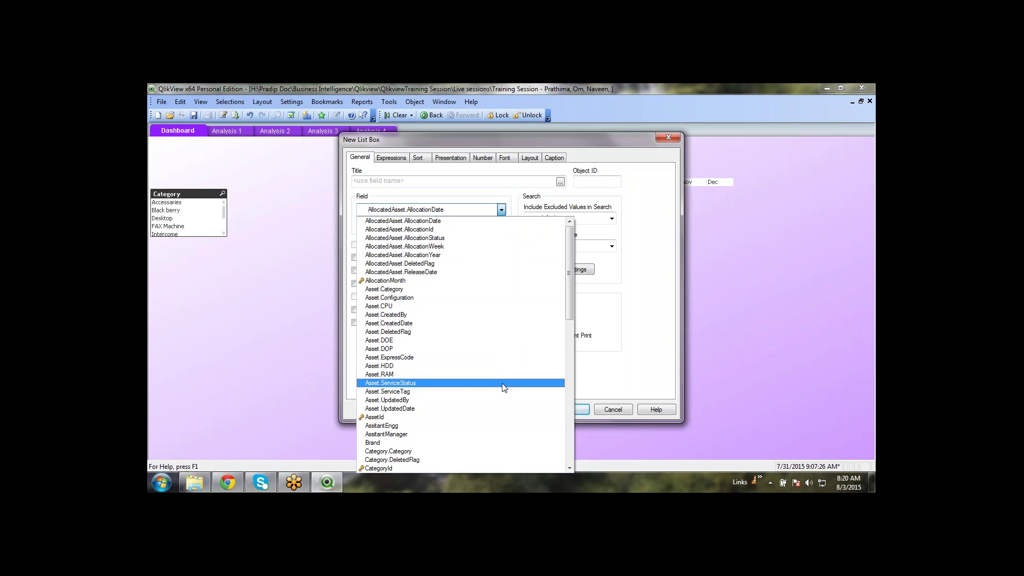
scroll(503, 387, down, 6)
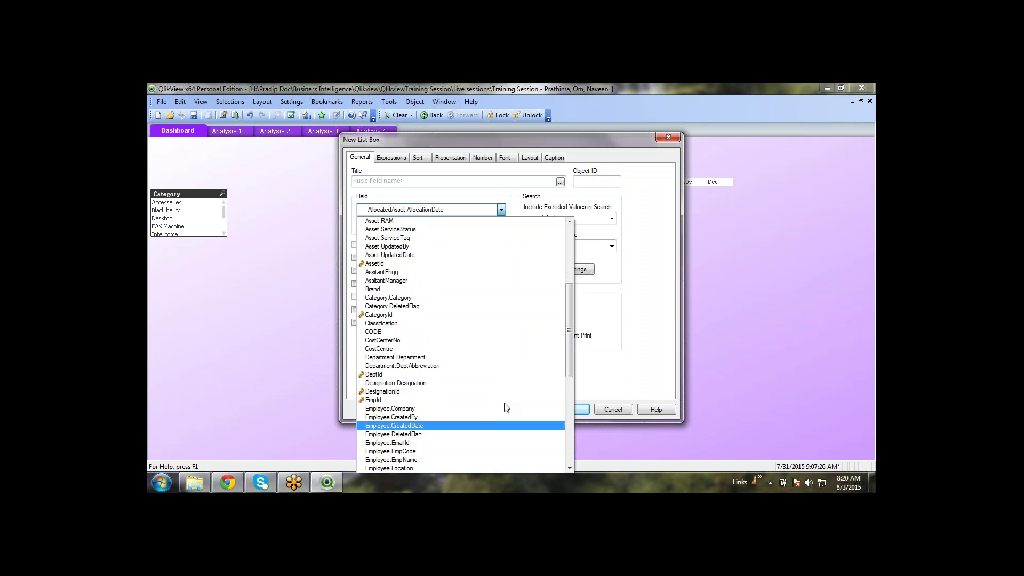
scroll(506, 407, up, 6)
scroll(501, 411, down, 15)
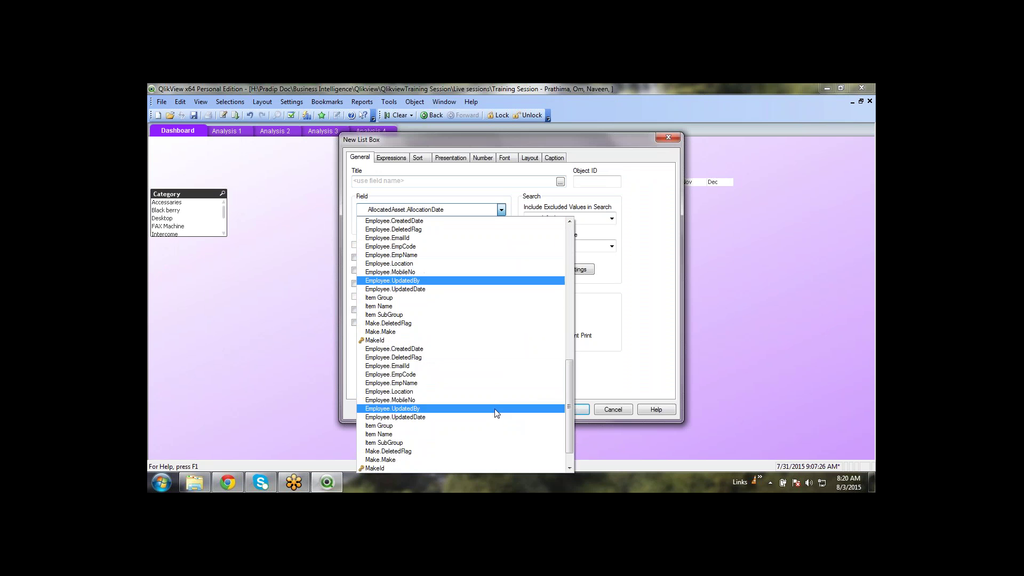
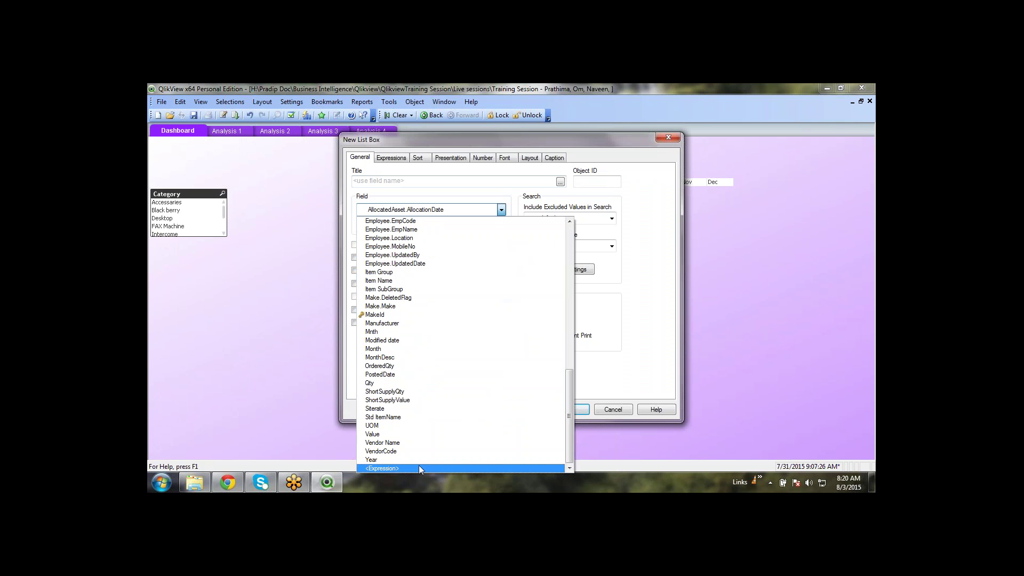
click(420, 467)
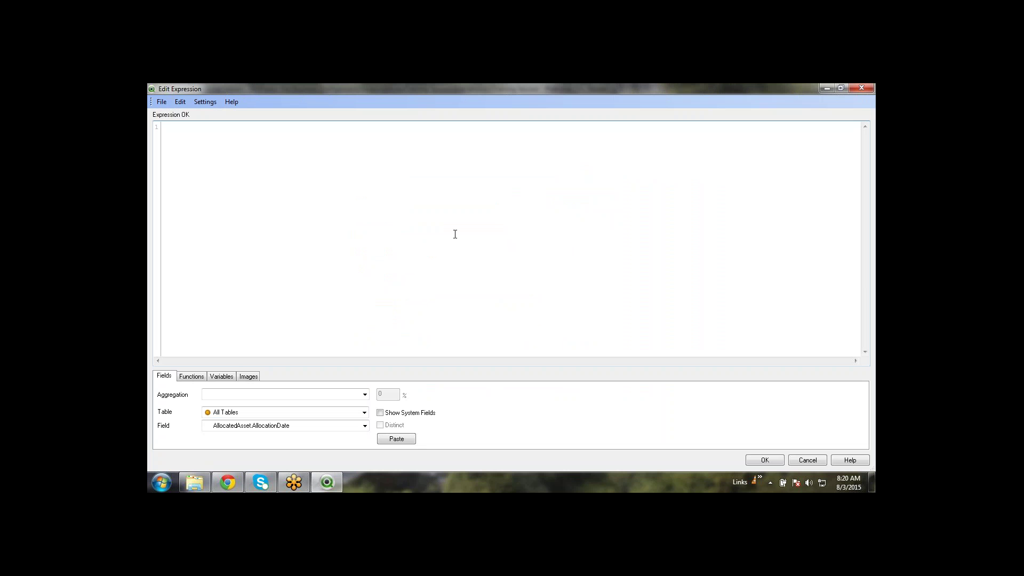
Enter the expression =Category.Category&'/'&Make.Make for the new list box
text(=c)
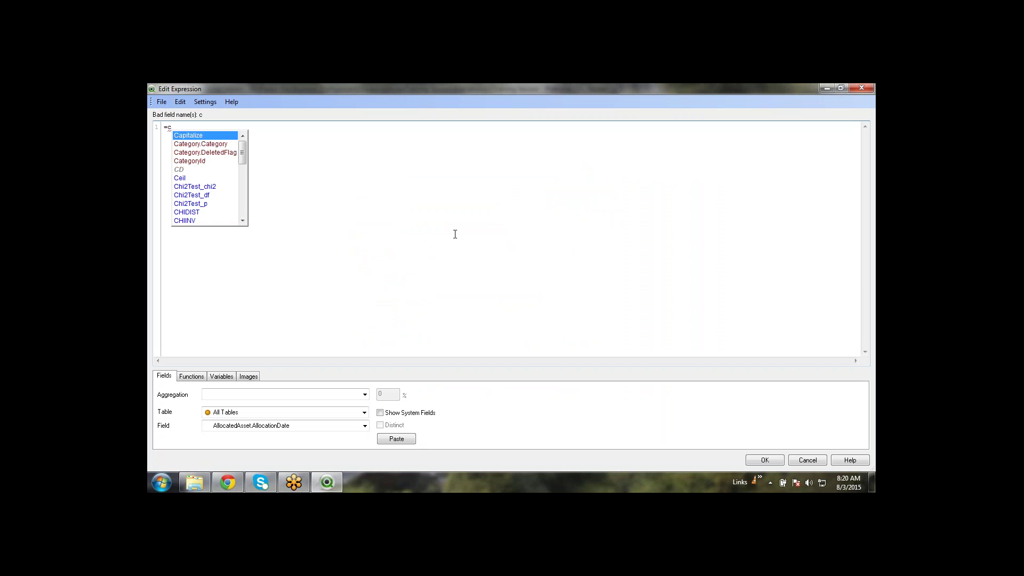
key(BackSpace)
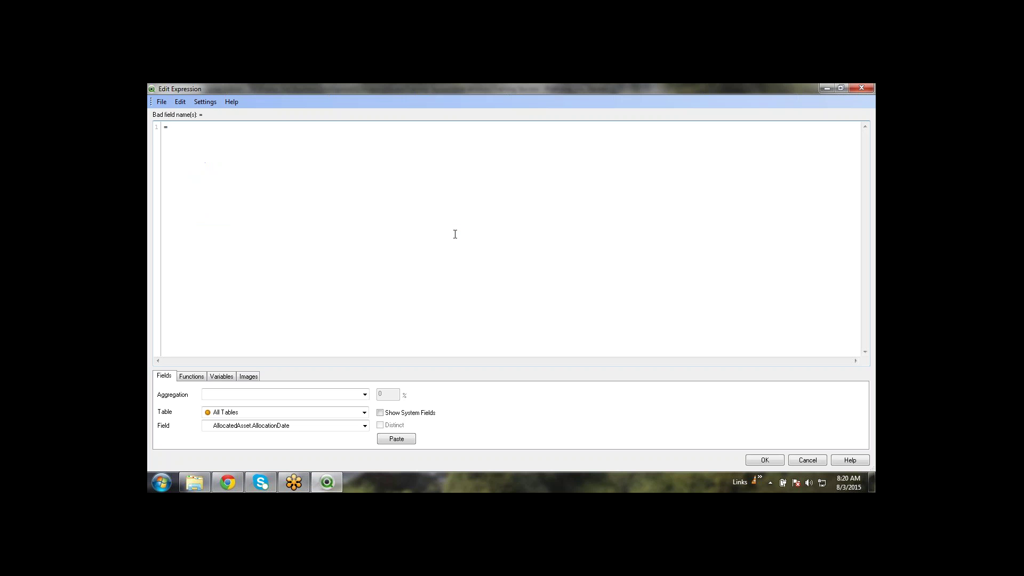
text(ca)
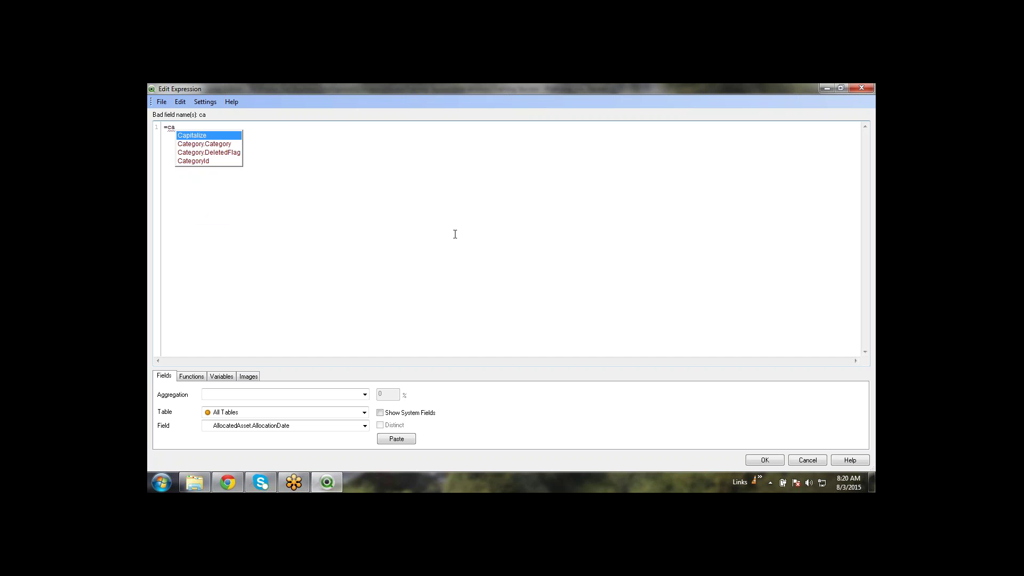
text(t)
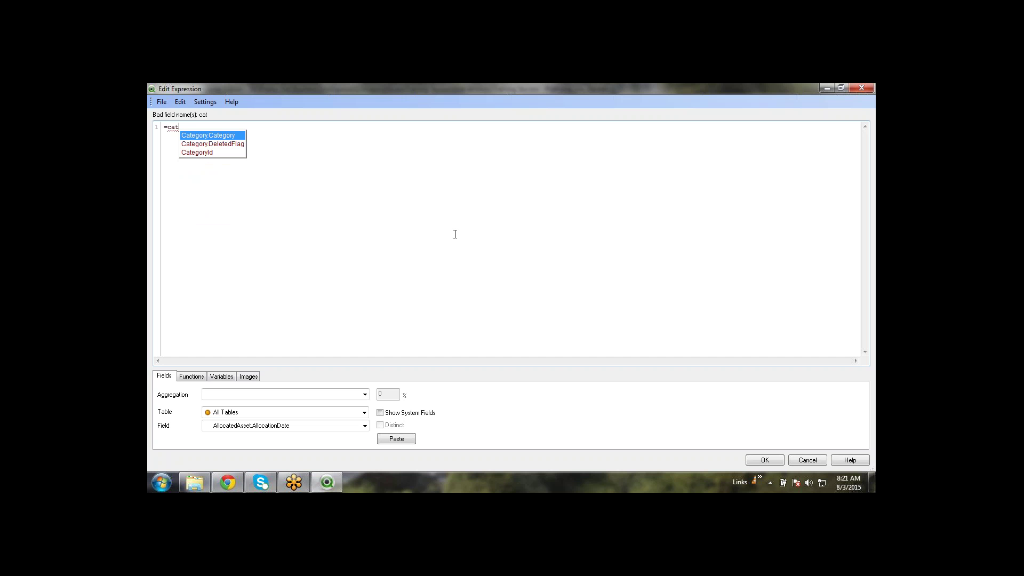
key(Return)
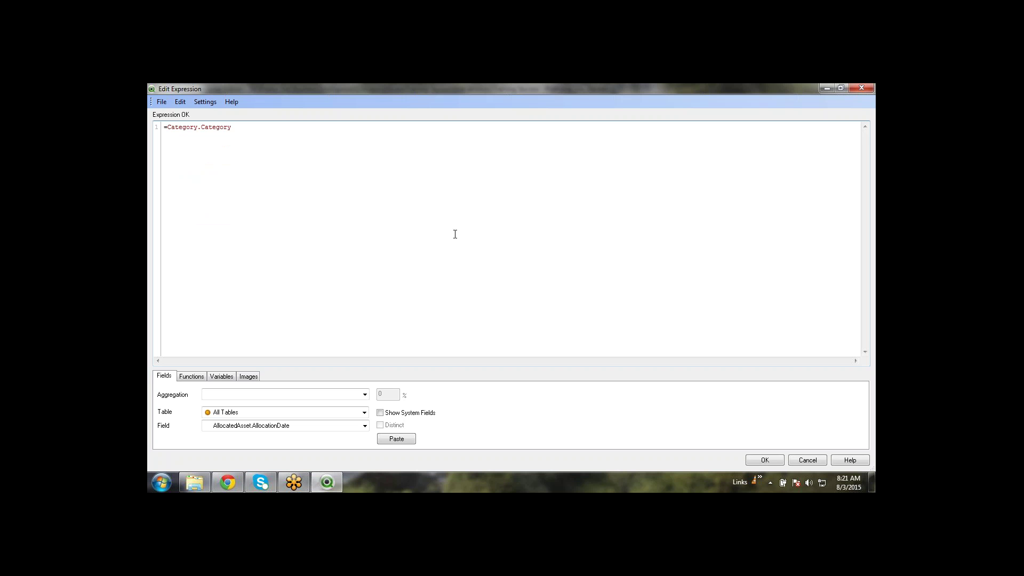
text(&)
text('')
text(/)
text(a)
key(BackSpace)
text(mak)
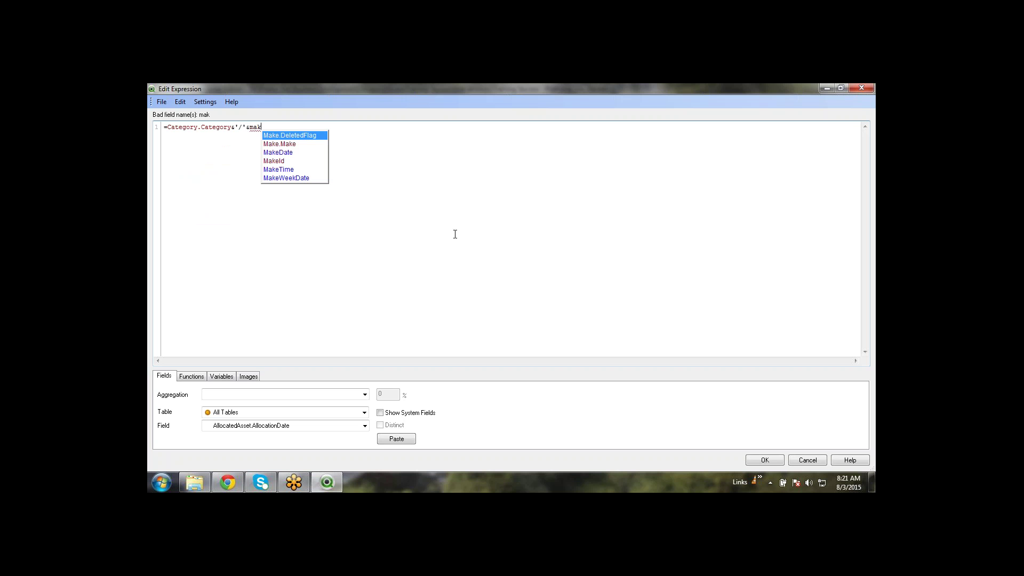
key(Down)
key(Return)
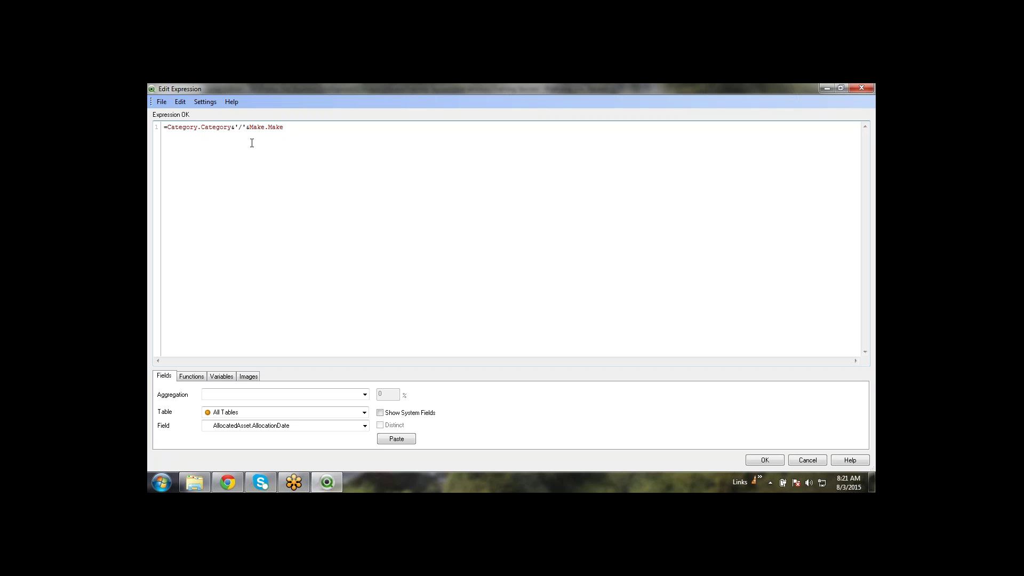
Remove the leading equals sign from the list box expression, check its category and separator parts, and accept it
key(BackSpace)
drag(230, 130, 200, 138)
click(214, 152)
drag(267, 126, 153, 128)
click(289, 150)
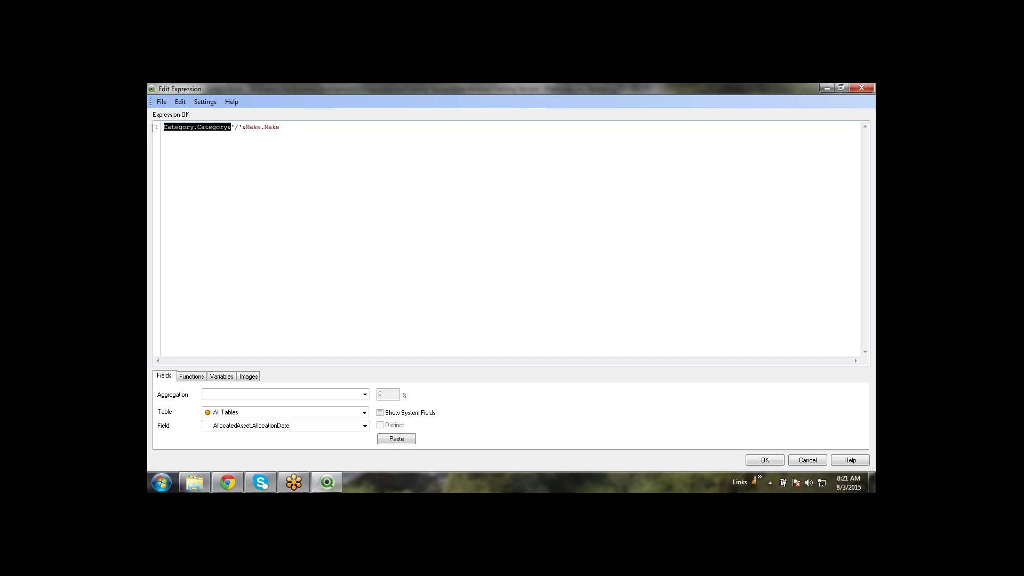
click(240, 166)
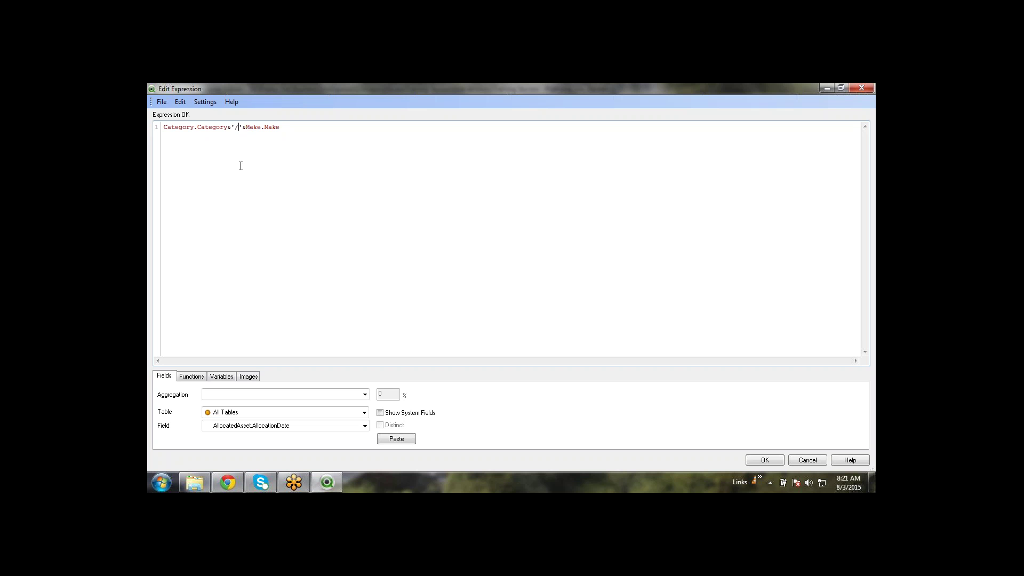
click(232, 128)
drag(243, 127, 232, 127)
click(768, 459)
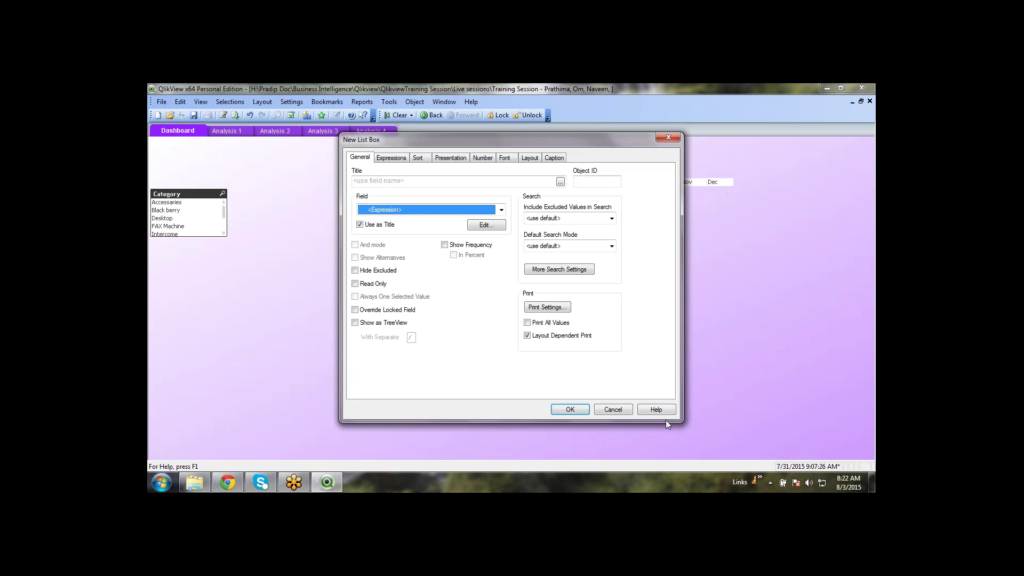
Title the new list box Category / Make and create it
click(430, 182)
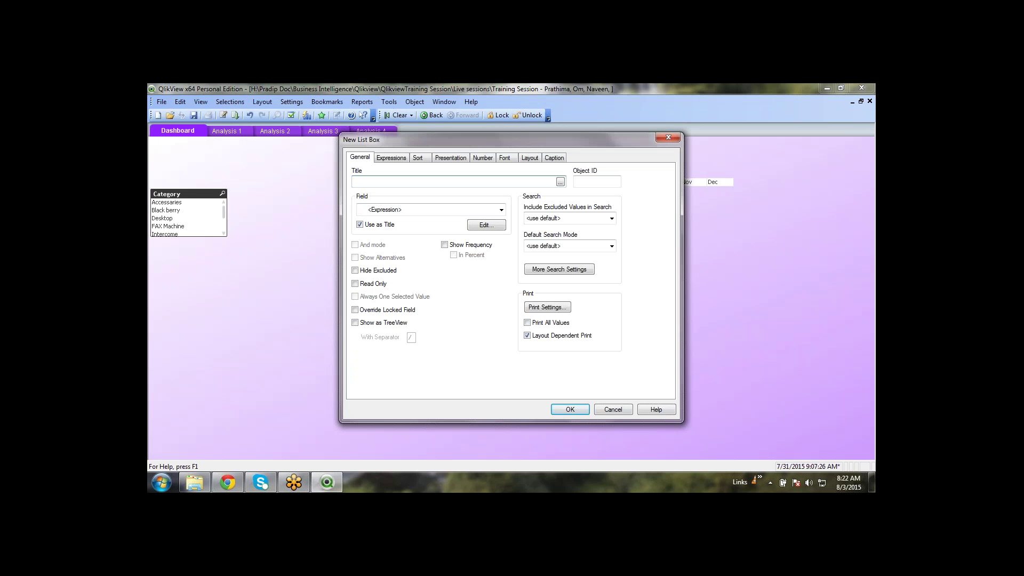
text(Category / MAke)
key(BackSpace)
key(BackSpace)
key(BackSpace)
text(ake)
click(574, 410)
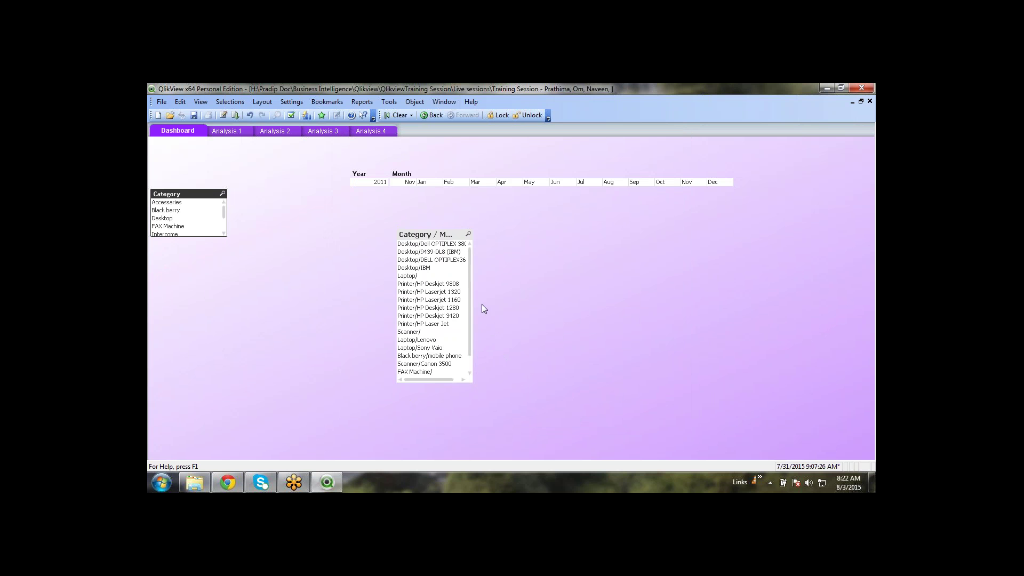
Show the Category / Make list box as a TreeView with / as the separator, checking it against the expression, and apply
scroll(431, 313, down, 2)
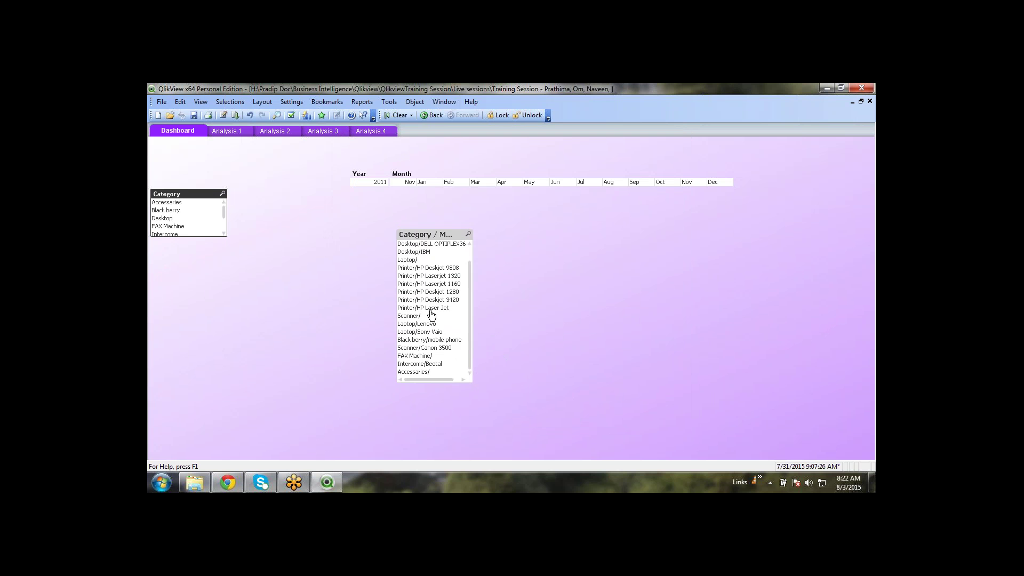
scroll(432, 314, up, 2)
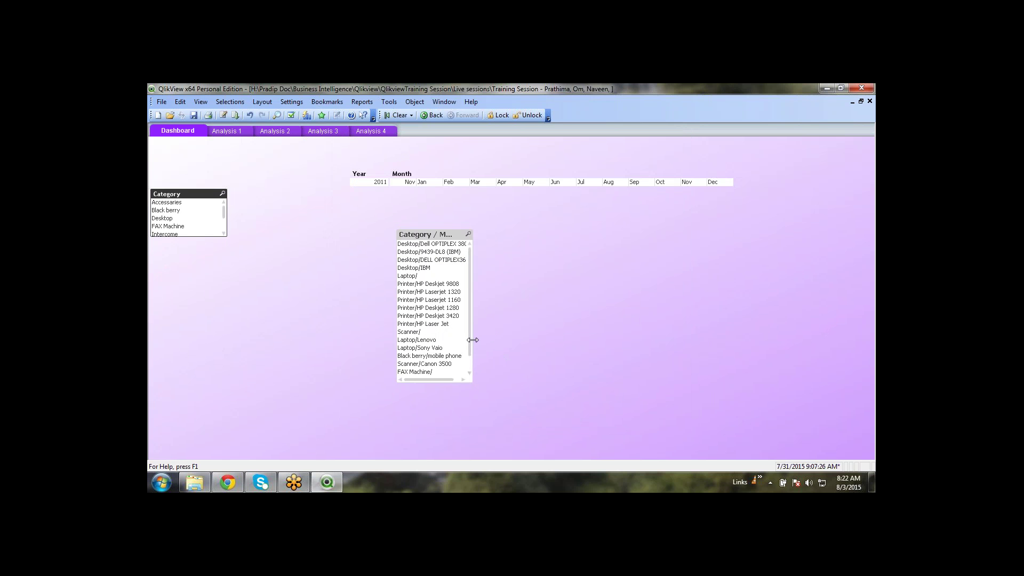
click(292, 320)
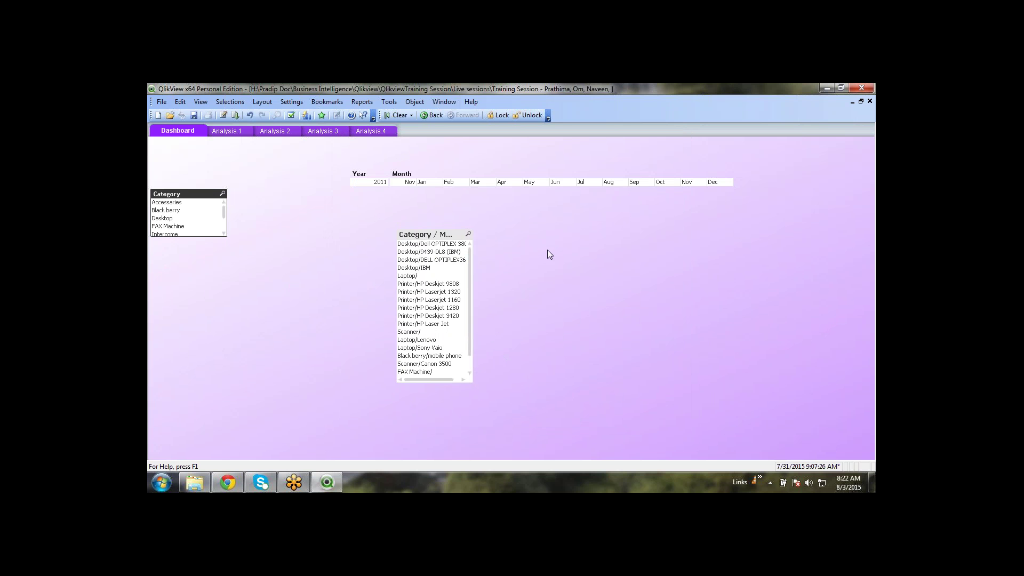
right_click(430, 237)
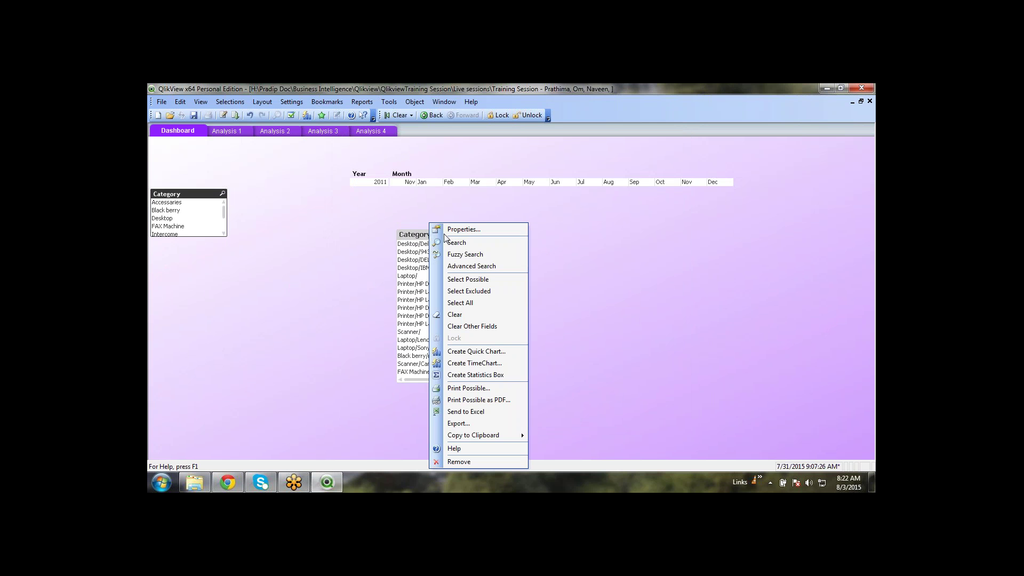
click(468, 229)
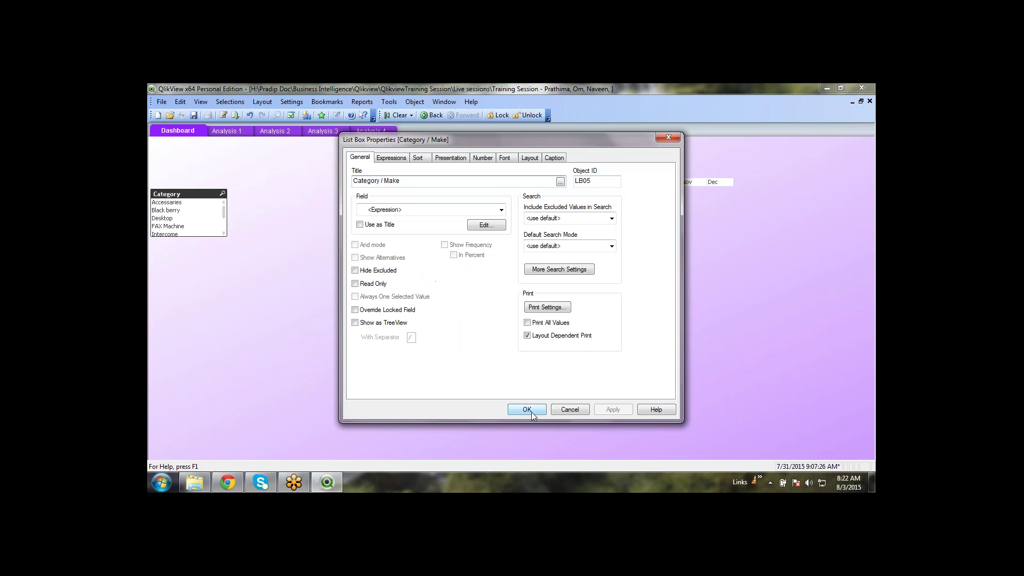
click(362, 325)
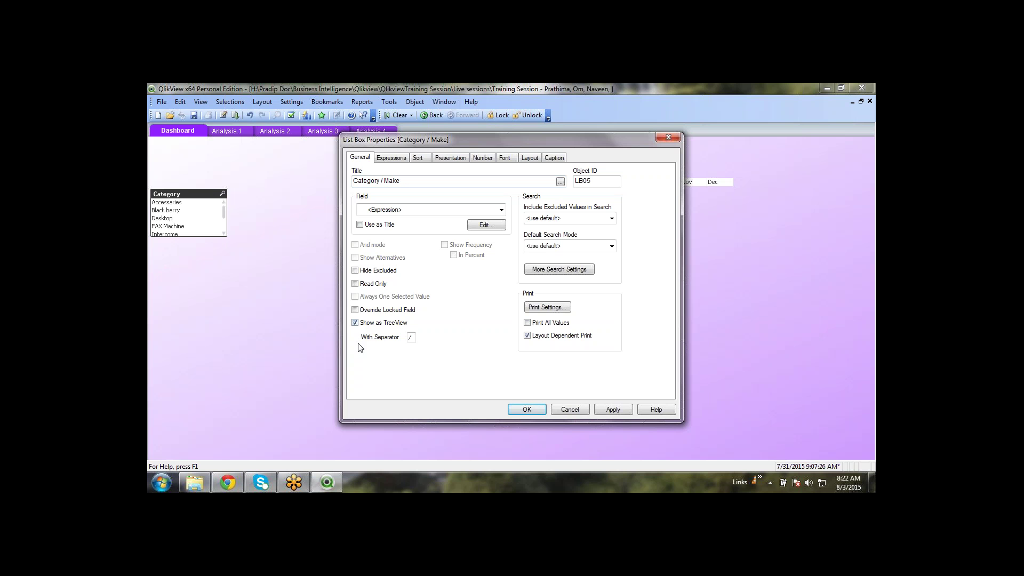
double_click(412, 337)
click(494, 226)
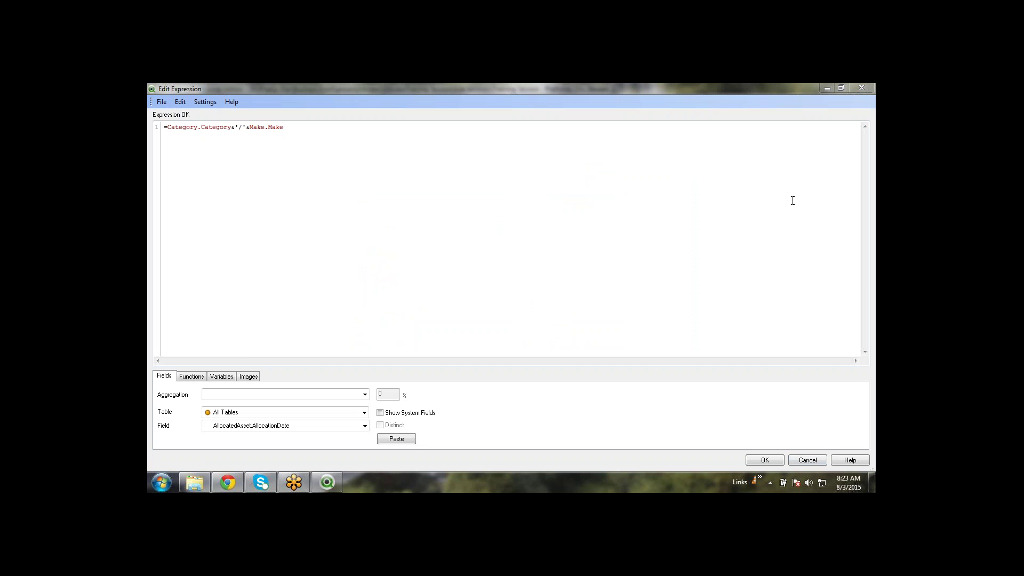
click(861, 89)
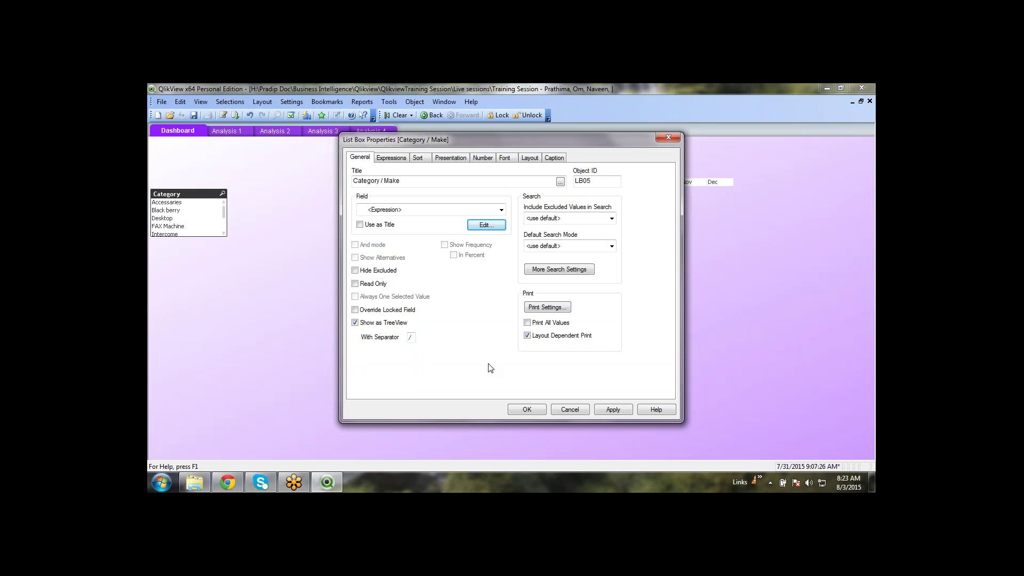
click(605, 410)
click(525, 409)
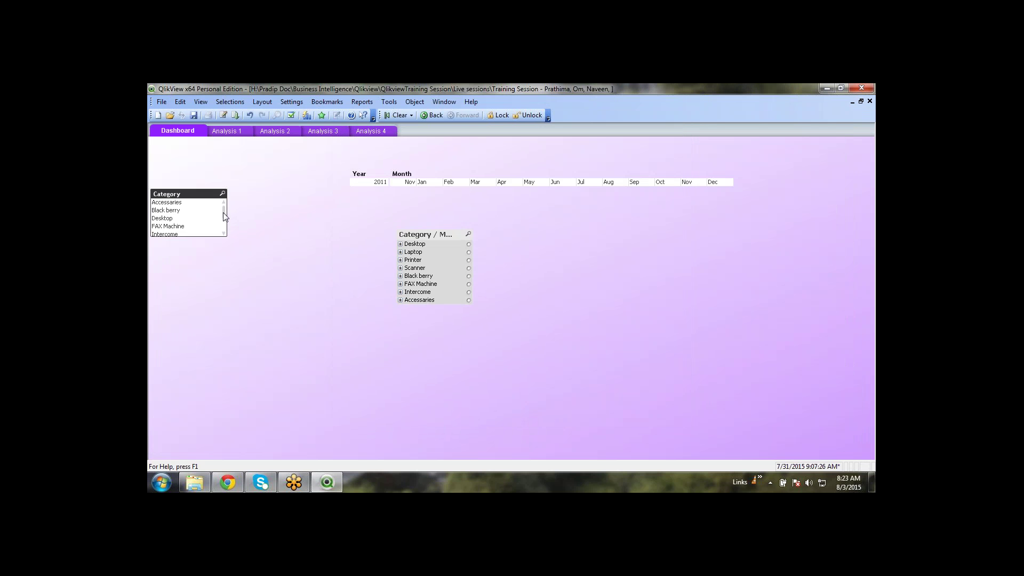
Copy the Category list box's formatting onto the Category / Make list box
click(198, 197)
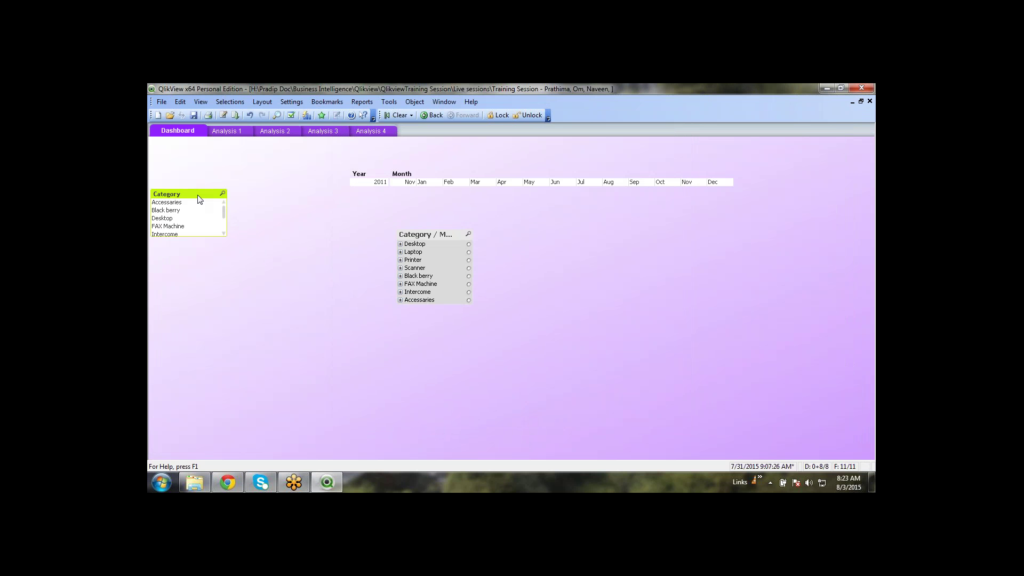
click(423, 235)
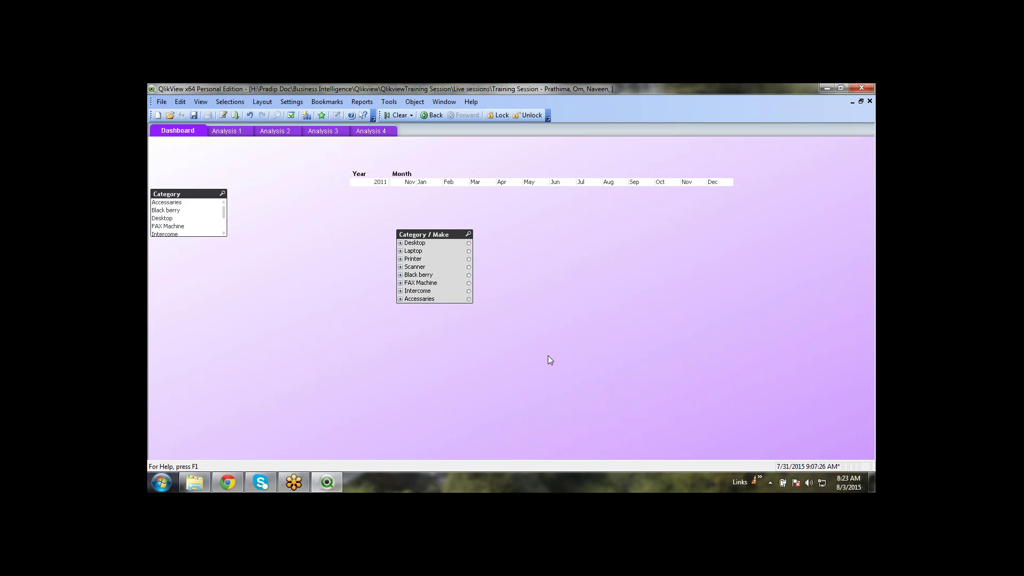
Expand the Desktop, Laptop and Printer branches in the Category / Make list box to view their makes
click(400, 243)
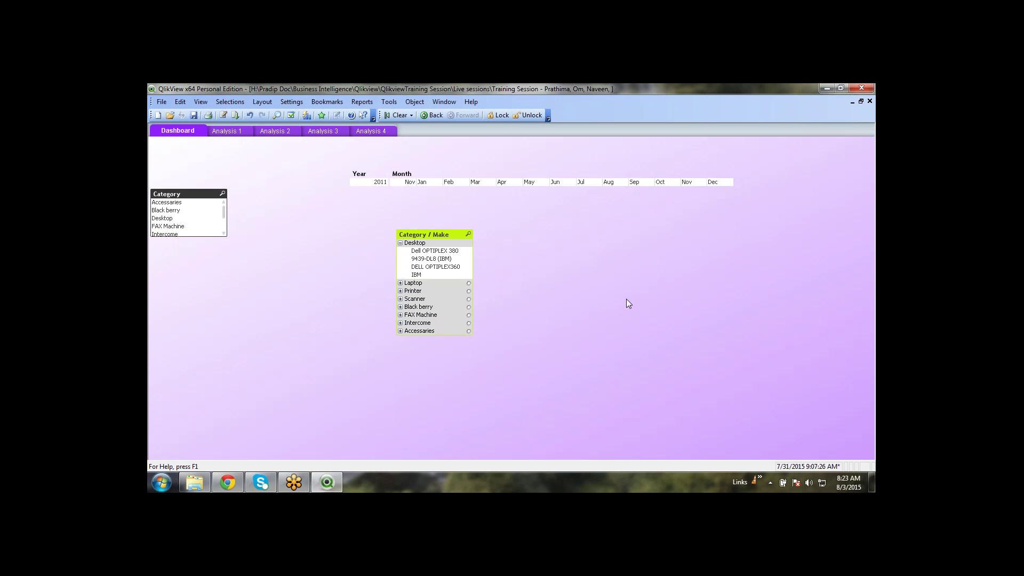
click(400, 283)
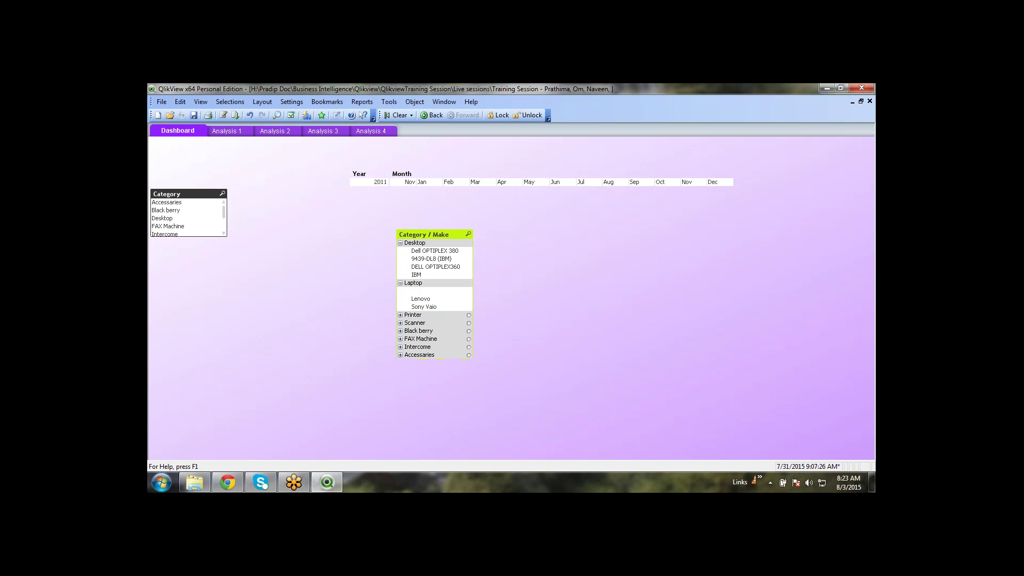
right_click(421, 296)
click(708, 309)
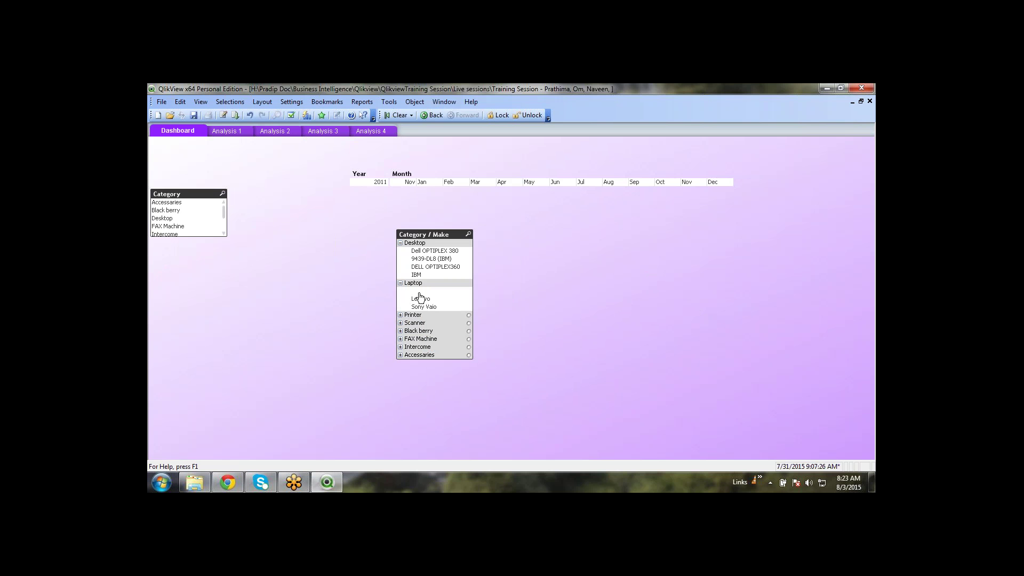
click(400, 316)
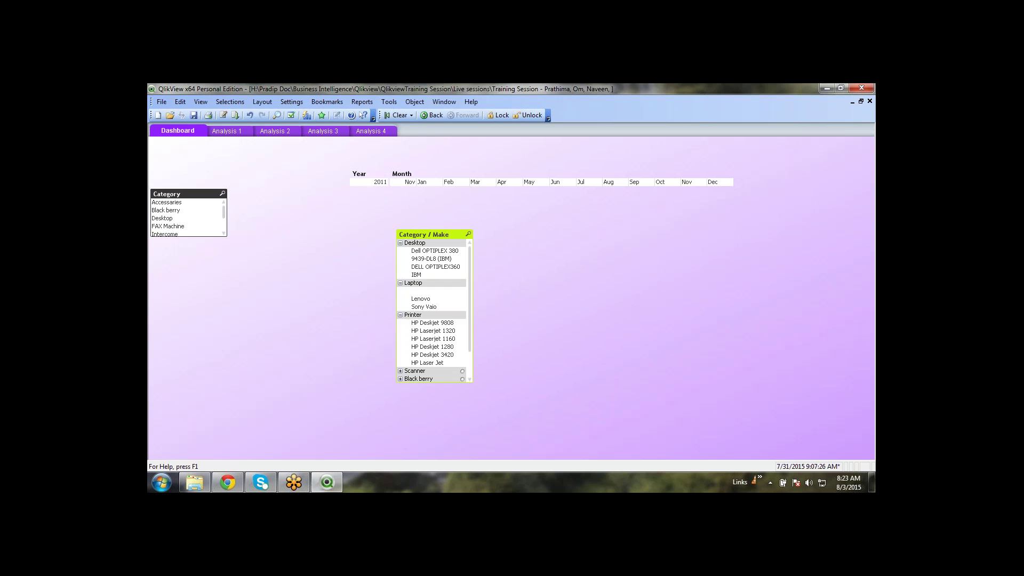
Expand the Scanner, Black berry, FAX Machine, Intercome and Accessaries branches in the Category / Make list box to view their makes
click(400, 371)
scroll(424, 372, down, 2)
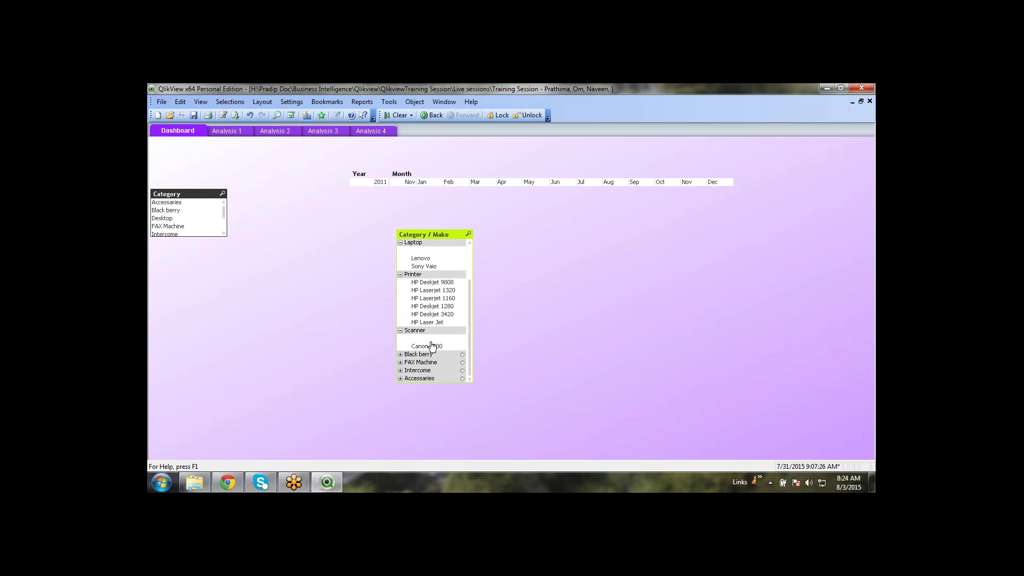
click(401, 354)
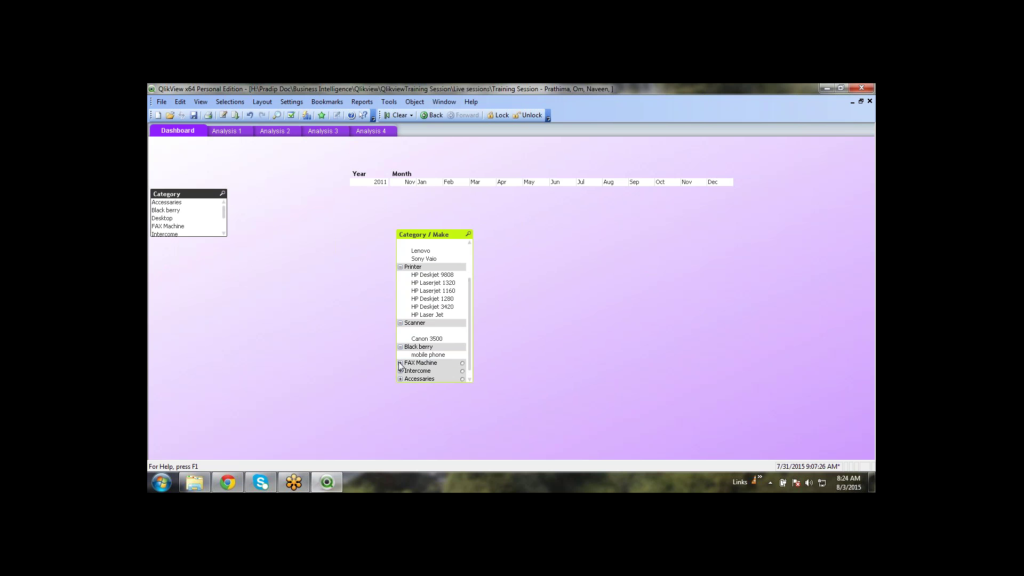
click(400, 364)
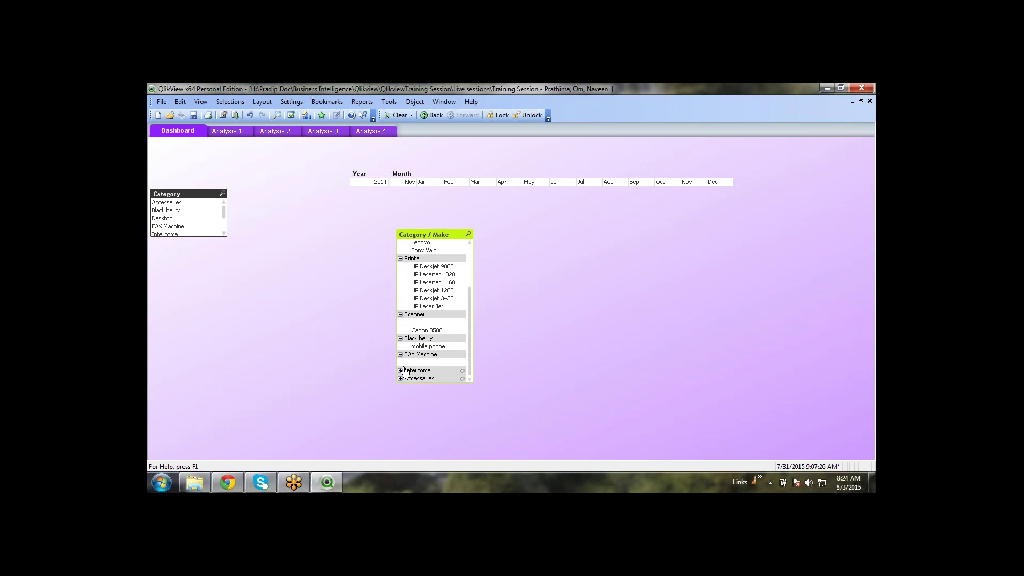
click(401, 371)
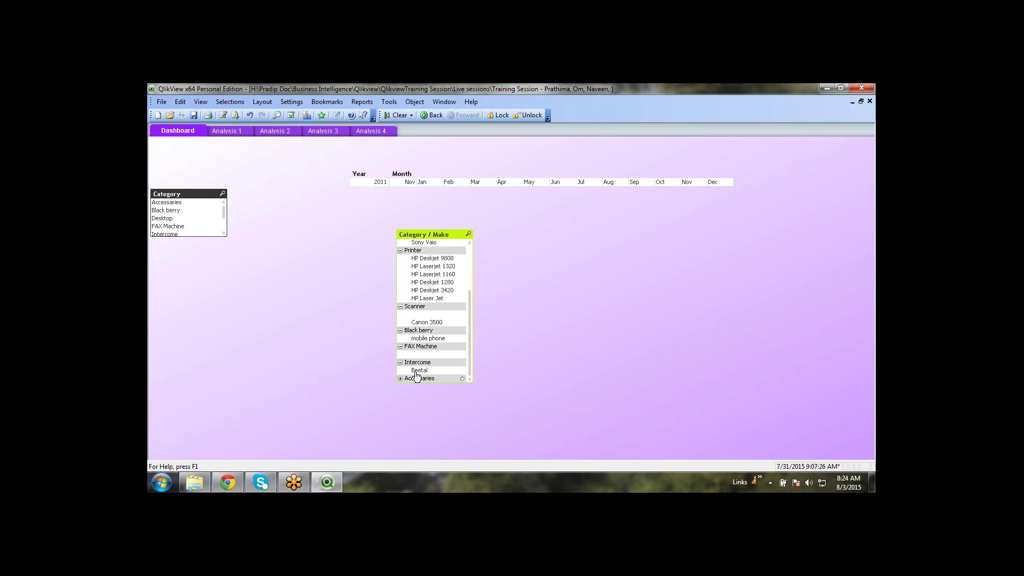
click(400, 378)
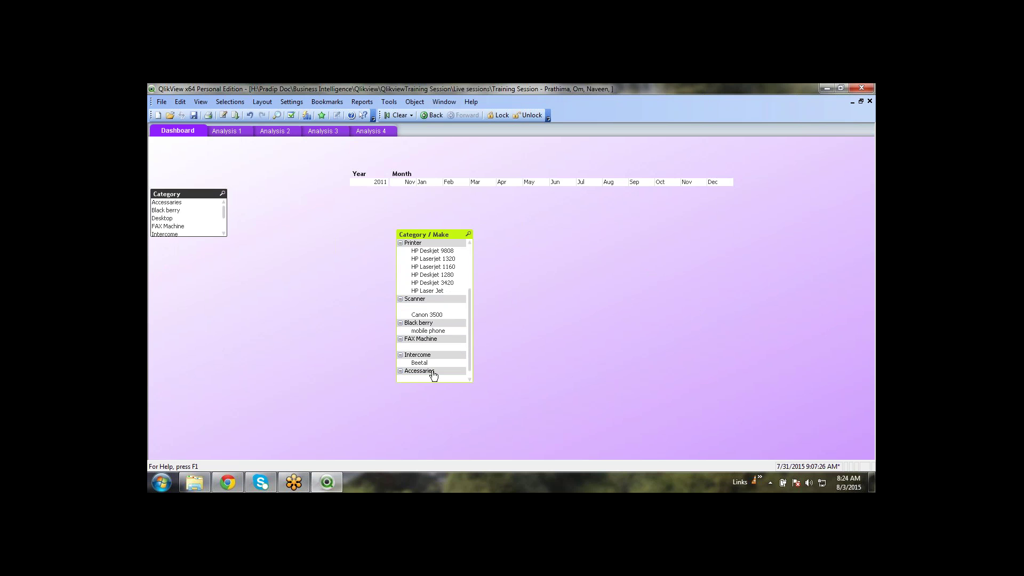
Collapse every branch in the Category / Make list box except Desktop
click(401, 371)
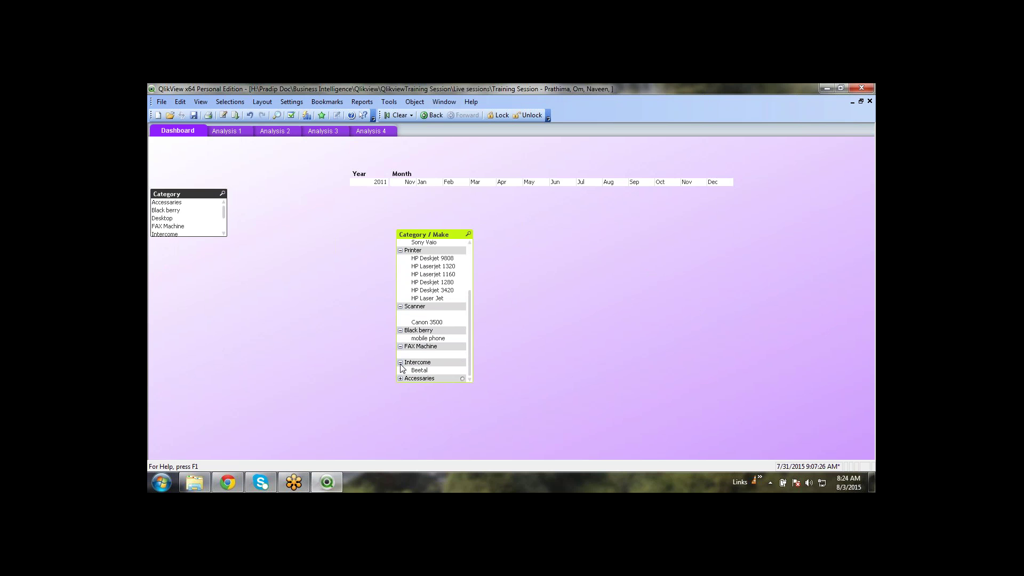
click(400, 363)
click(400, 355)
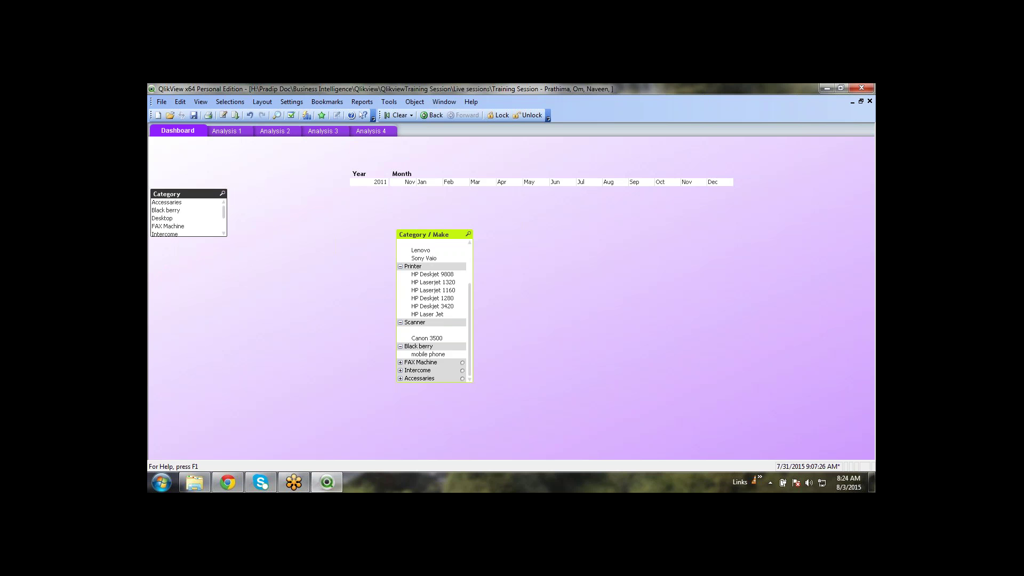
click(400, 347)
click(400, 331)
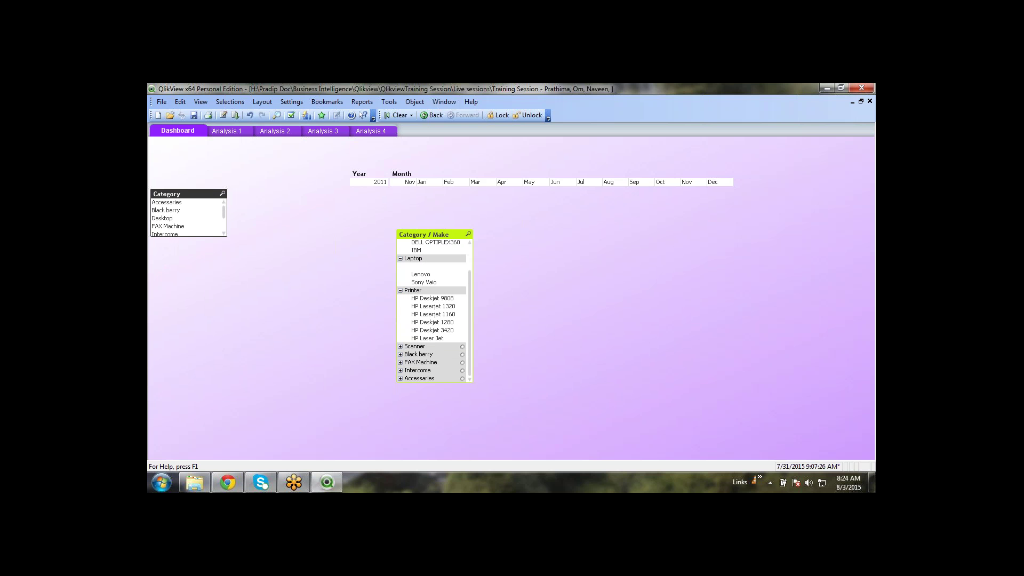
click(400, 290)
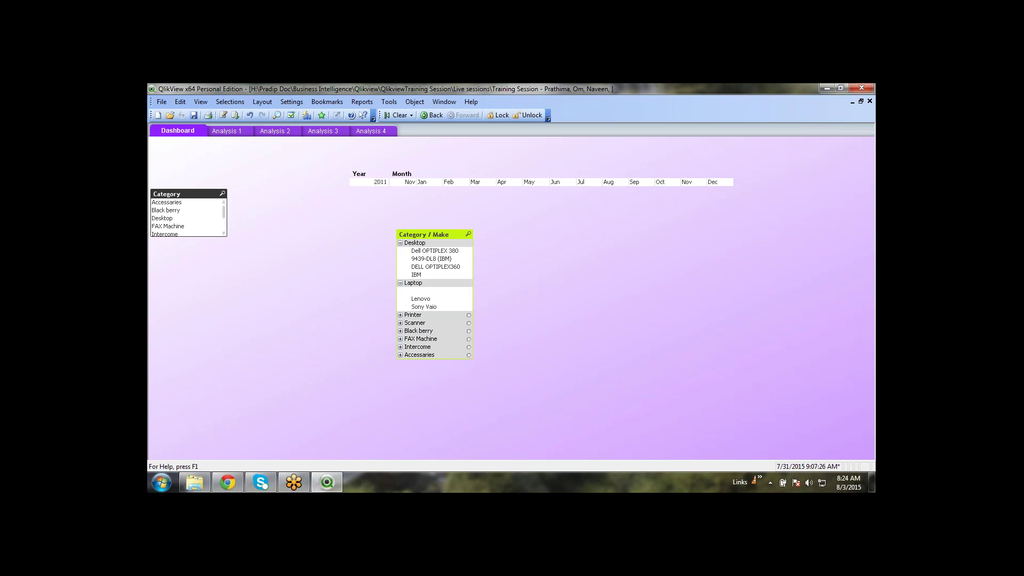
click(400, 283)
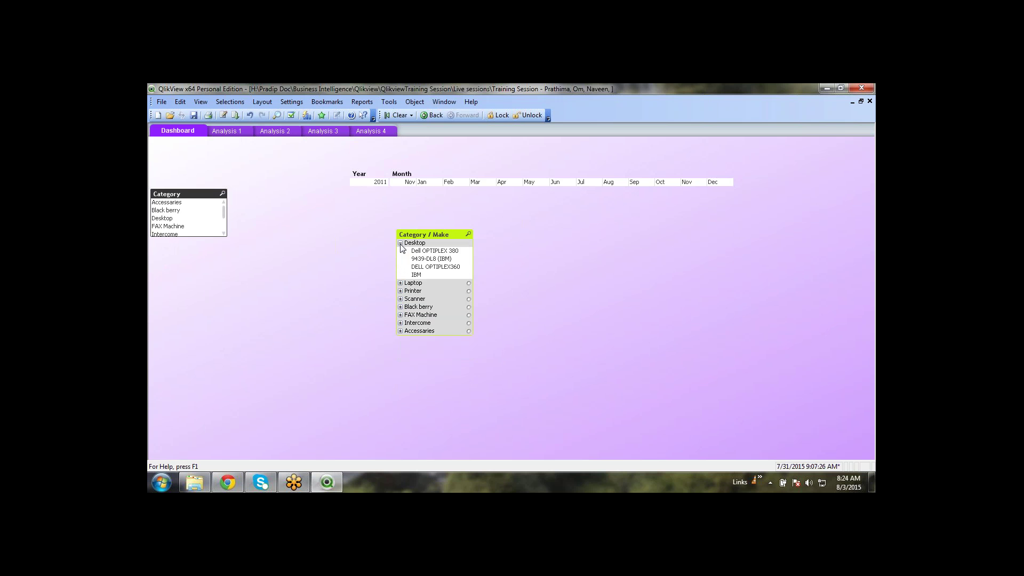
Move the Category / Make list box to the sheet's left edge in place of the Category list box, and delete the Category list box
click(184, 193)
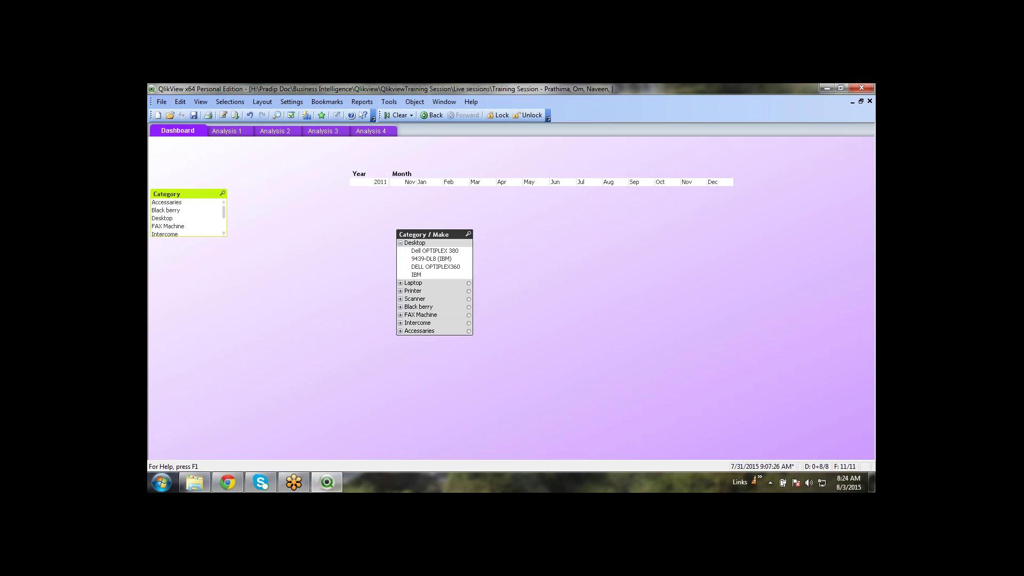
drag(199, 195, 206, 328)
drag(447, 239, 200, 206)
click(319, 260)
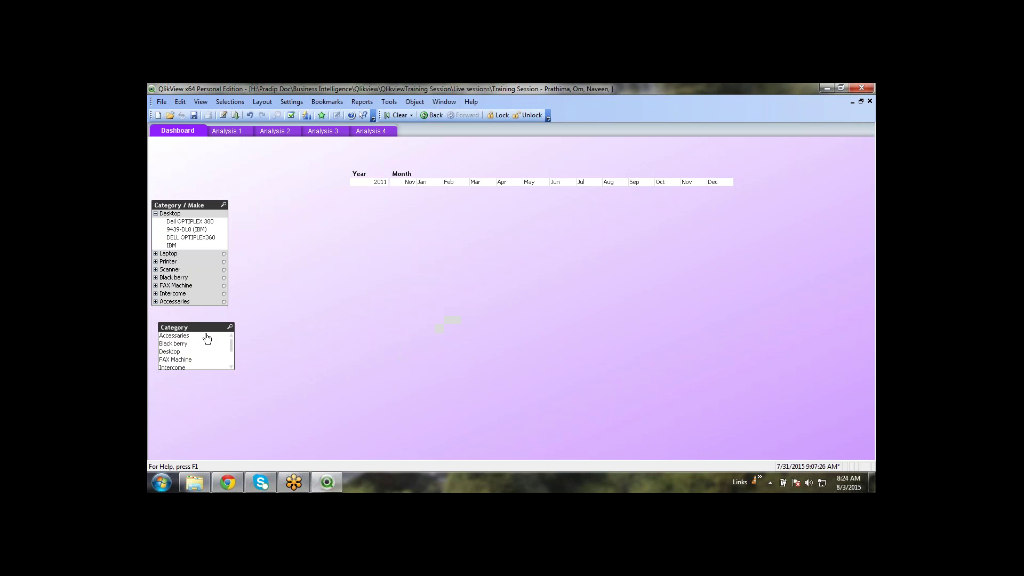
drag(204, 332, 195, 315)
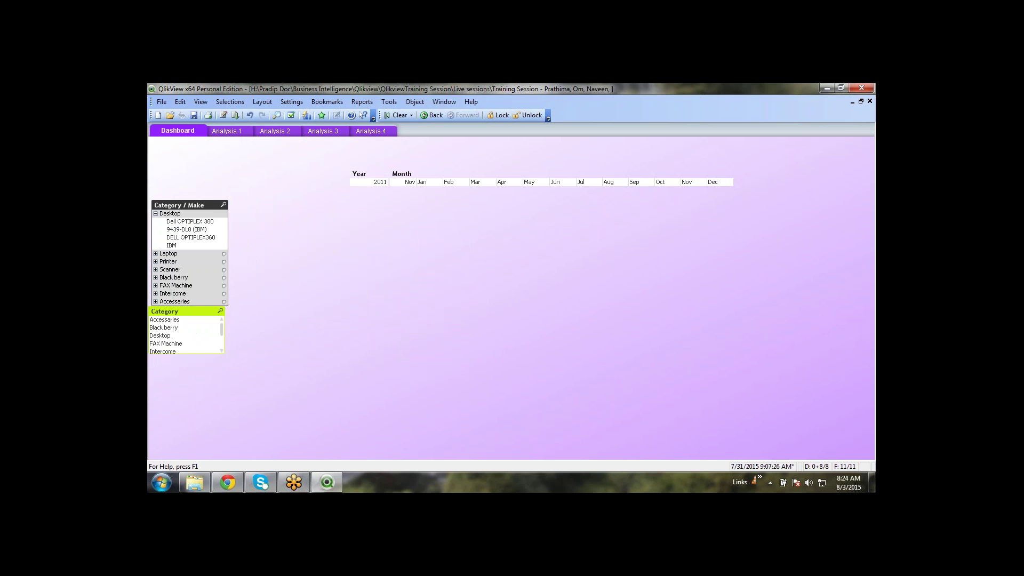
key(Delete)
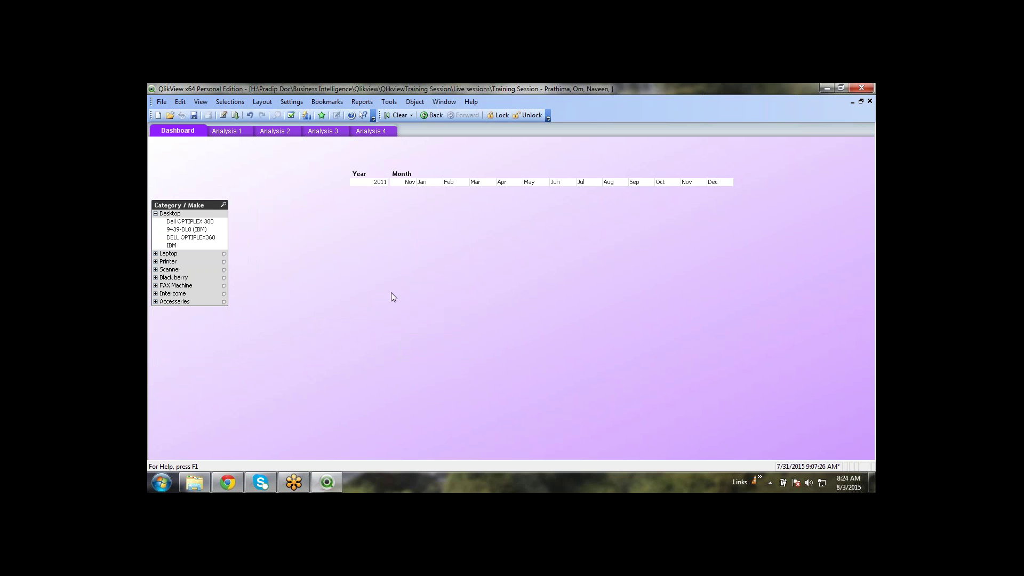
Add the Employee.EmpName field to the fields displayed in list boxes on the Dashboard sheet and apply
right_click(297, 300)
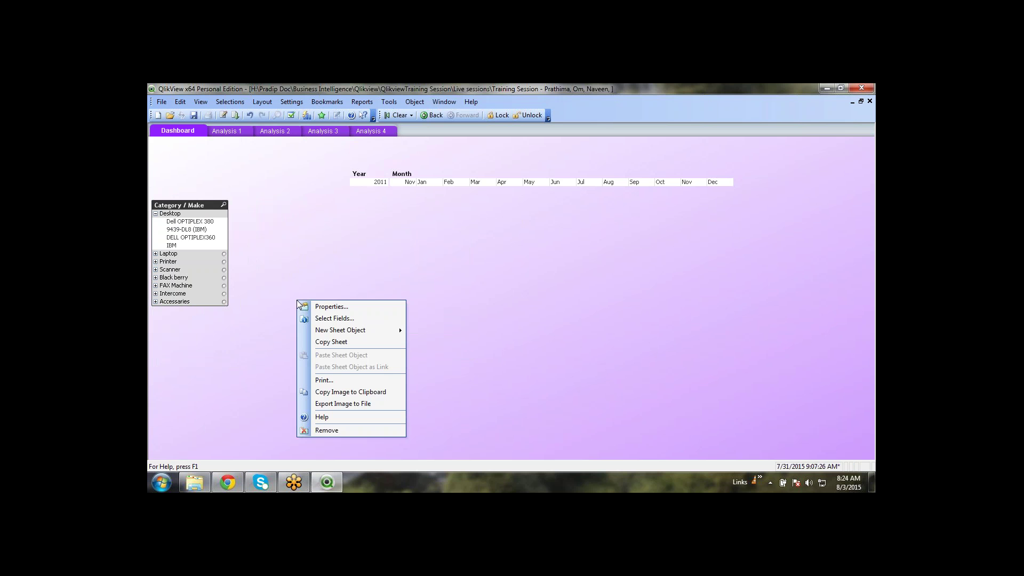
click(331, 307)
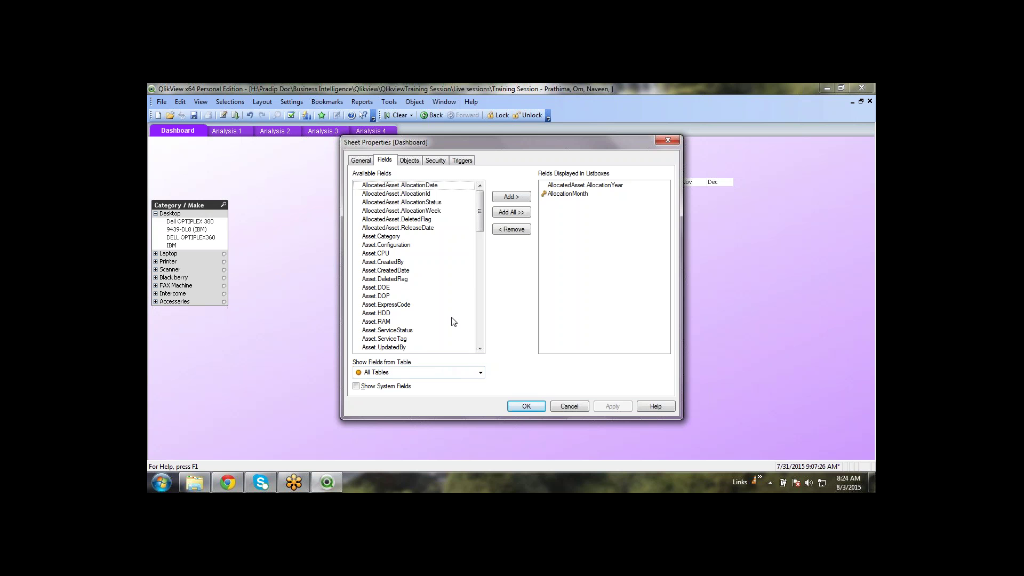
click(480, 373)
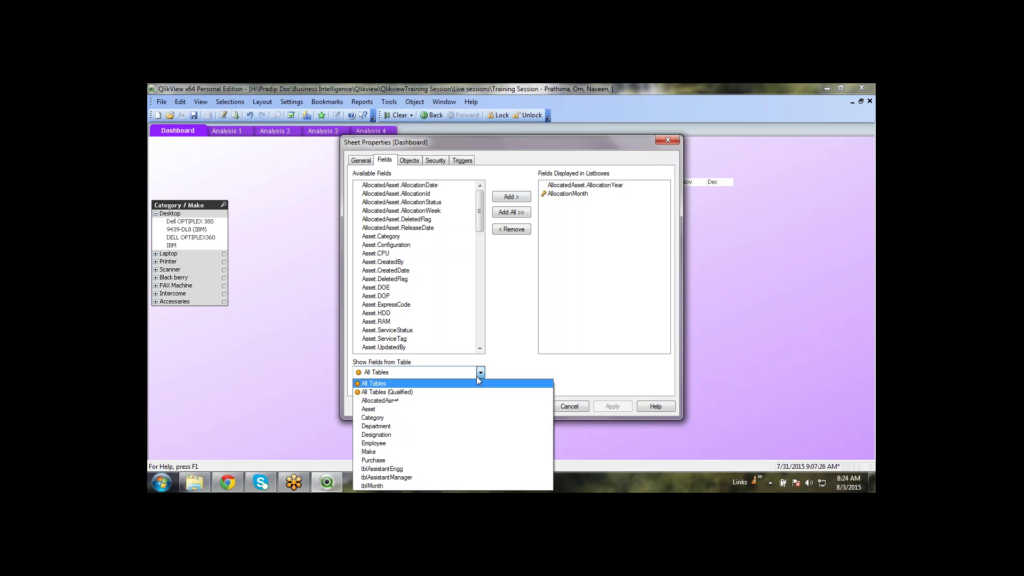
click(513, 353)
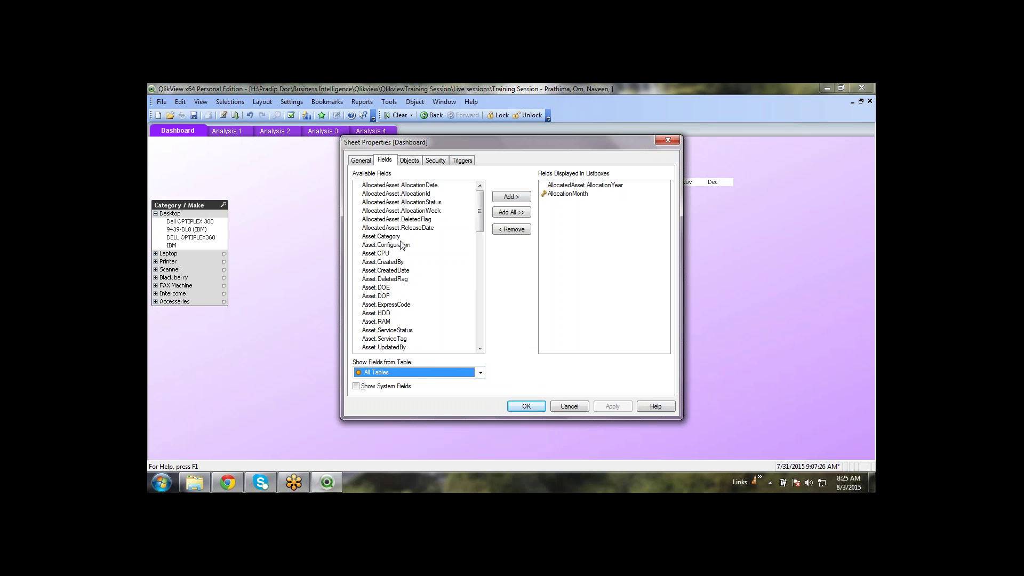
drag(479, 211, 478, 269)
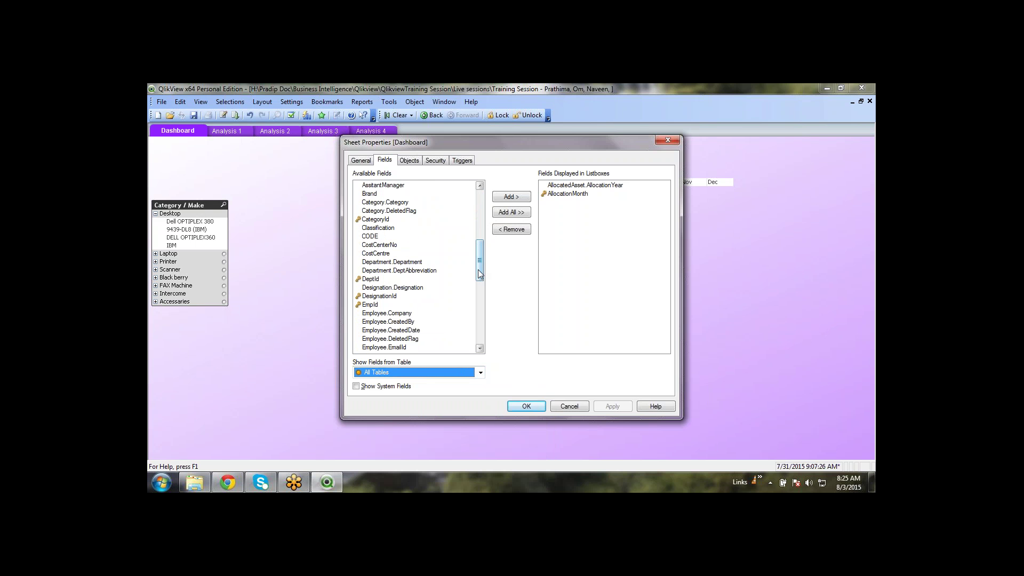
drag(480, 276, 479, 297)
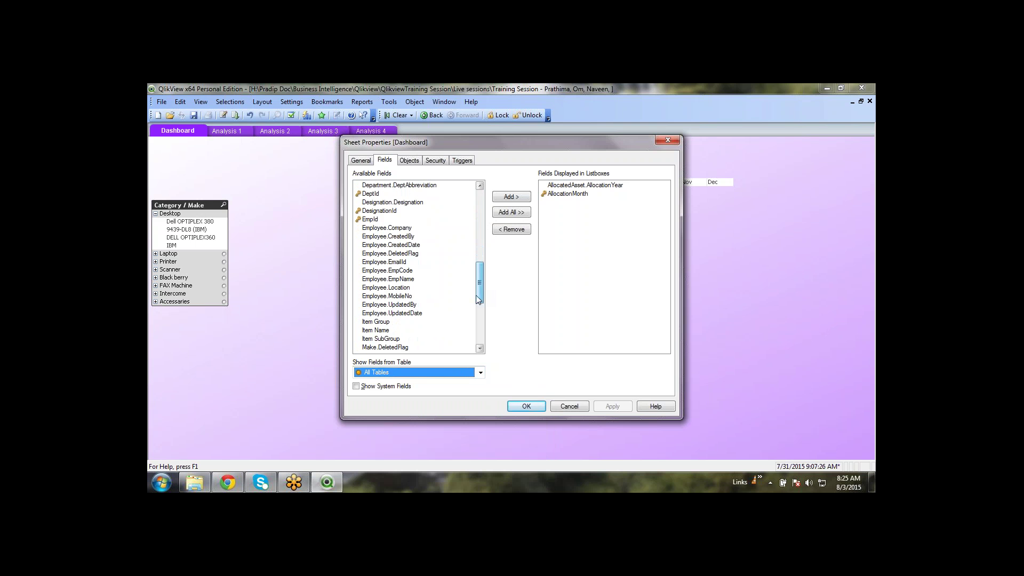
click(399, 339)
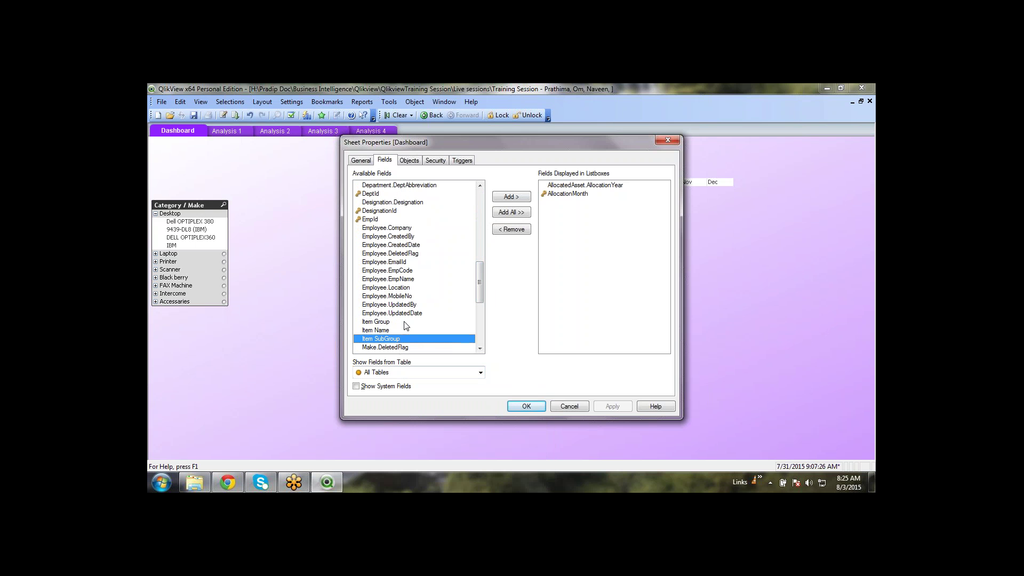
click(409, 314)
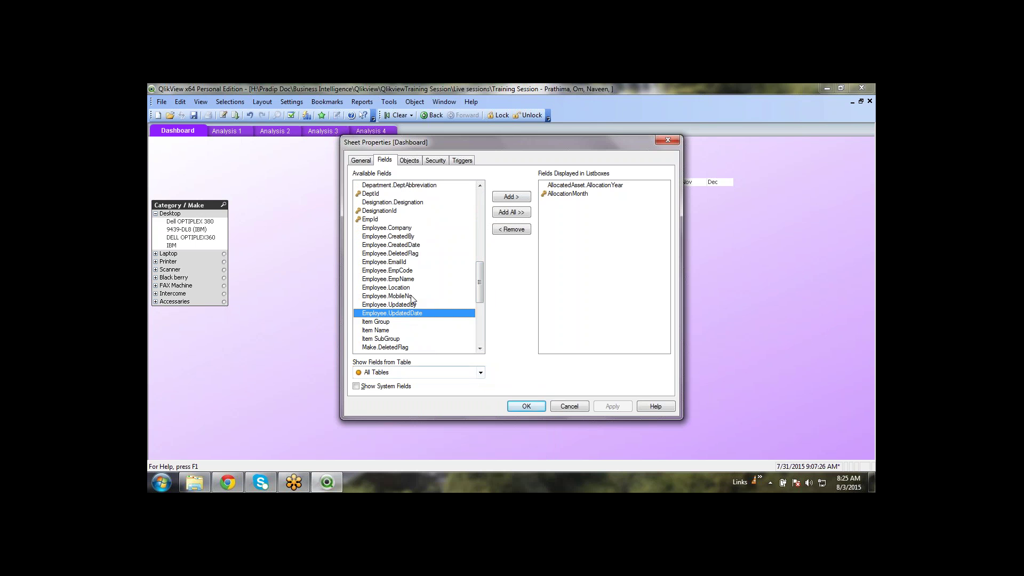
double_click(412, 280)
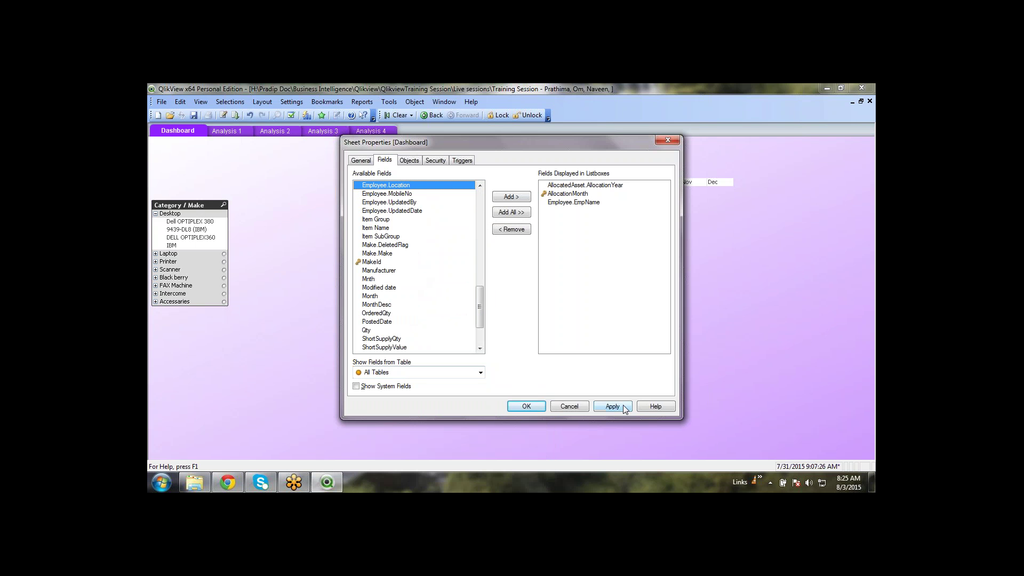
click(623, 405)
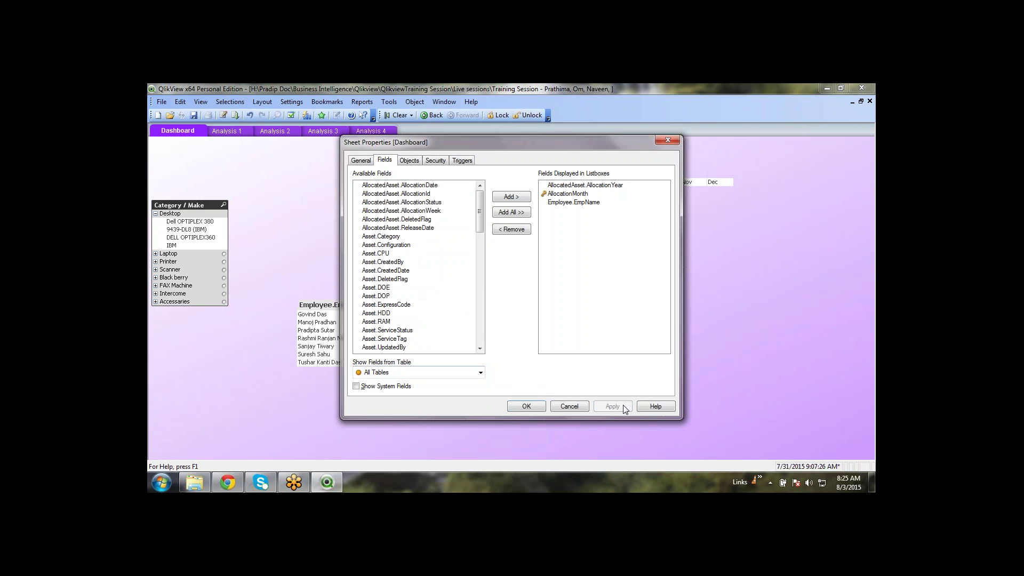
Look through the Dashboard sheet's object, security, trigger and general properties and close them
click(576, 203)
click(419, 160)
click(434, 160)
click(462, 160)
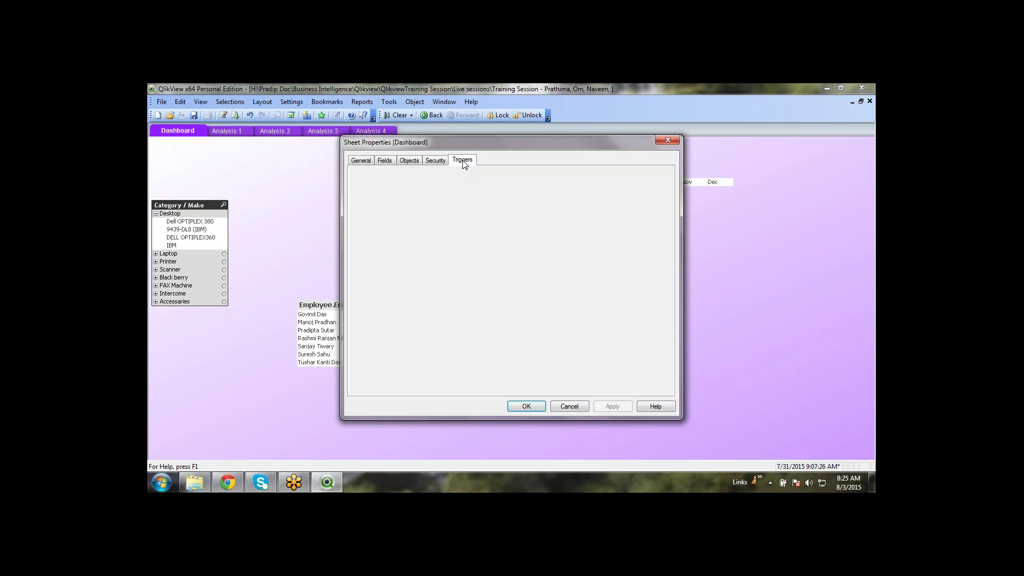
click(361, 160)
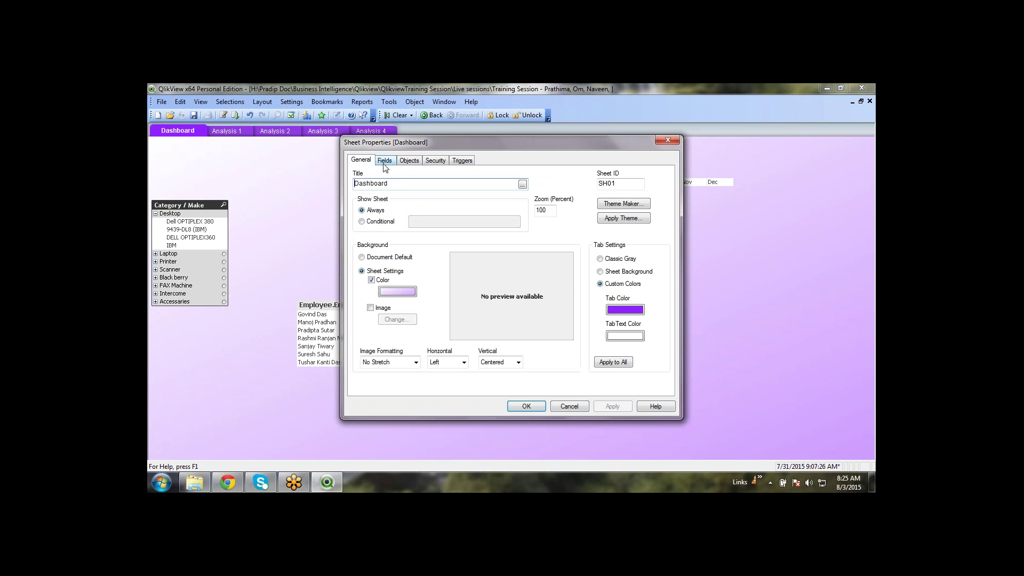
click(531, 404)
Title the Employee.EmpName list box Emp Name and copy the Category / Make list box's formatting onto it
right_click(342, 331)
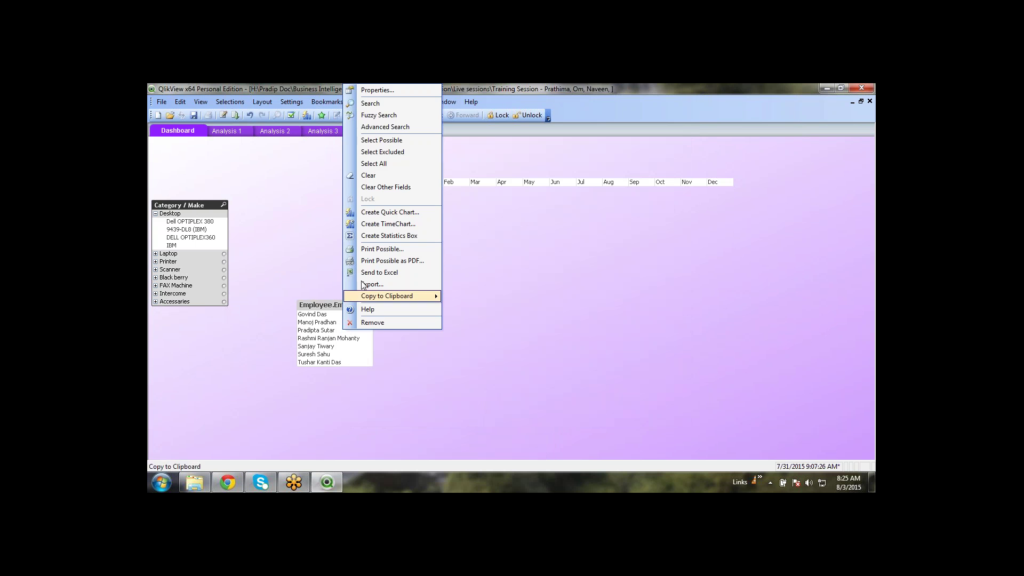
click(368, 89)
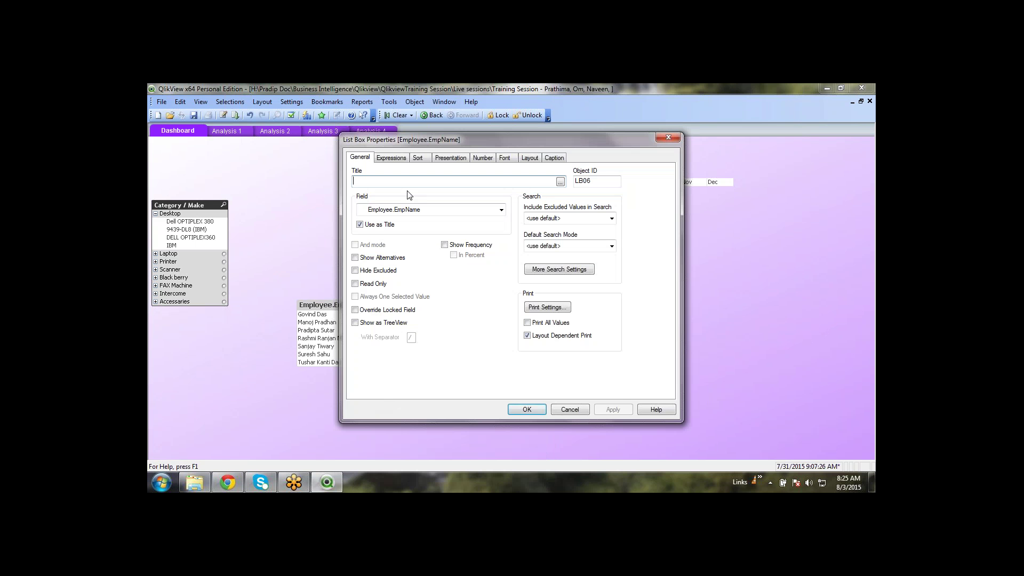
text(Emp Name)
click(539, 410)
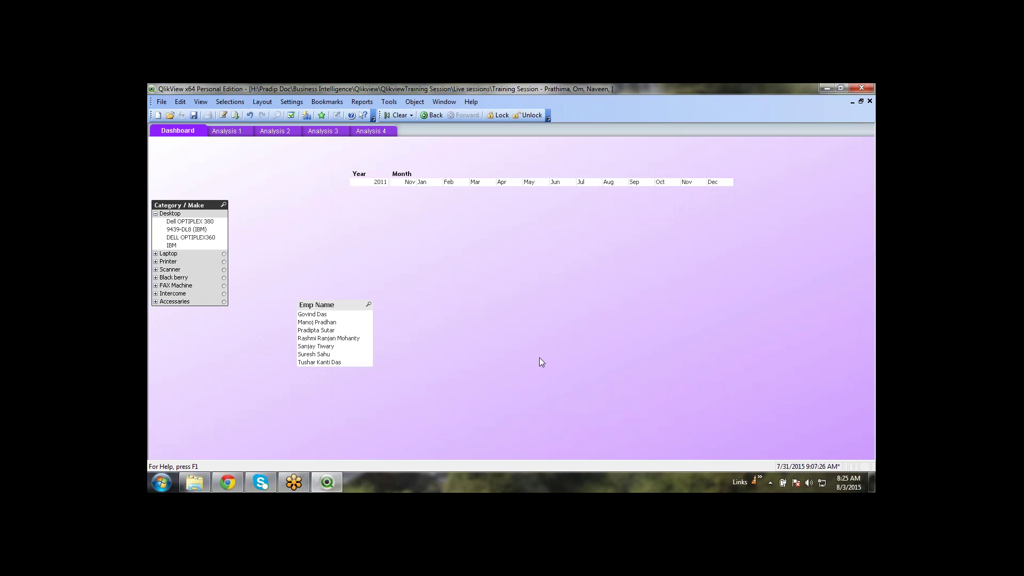
click(193, 206)
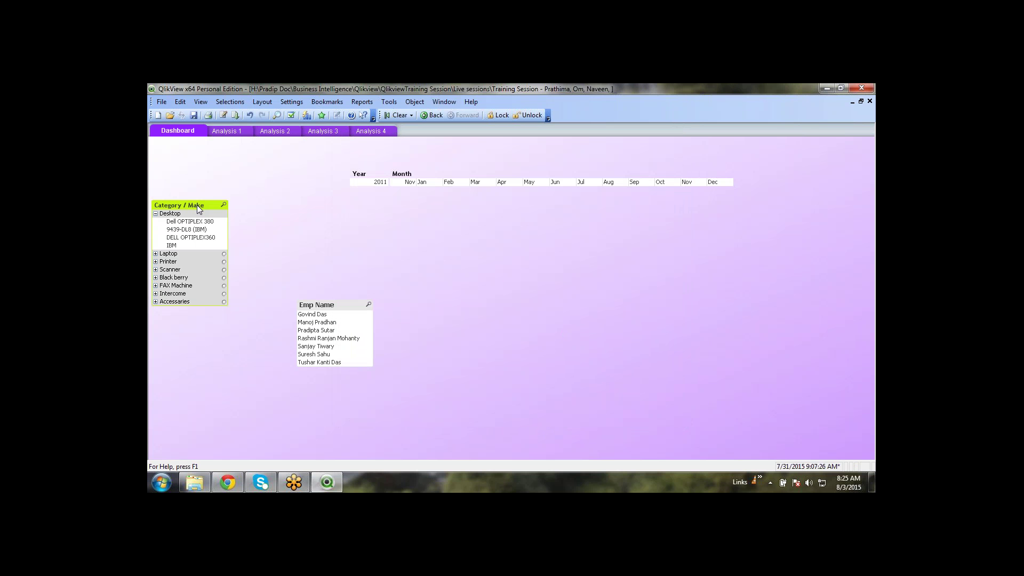
click(323, 304)
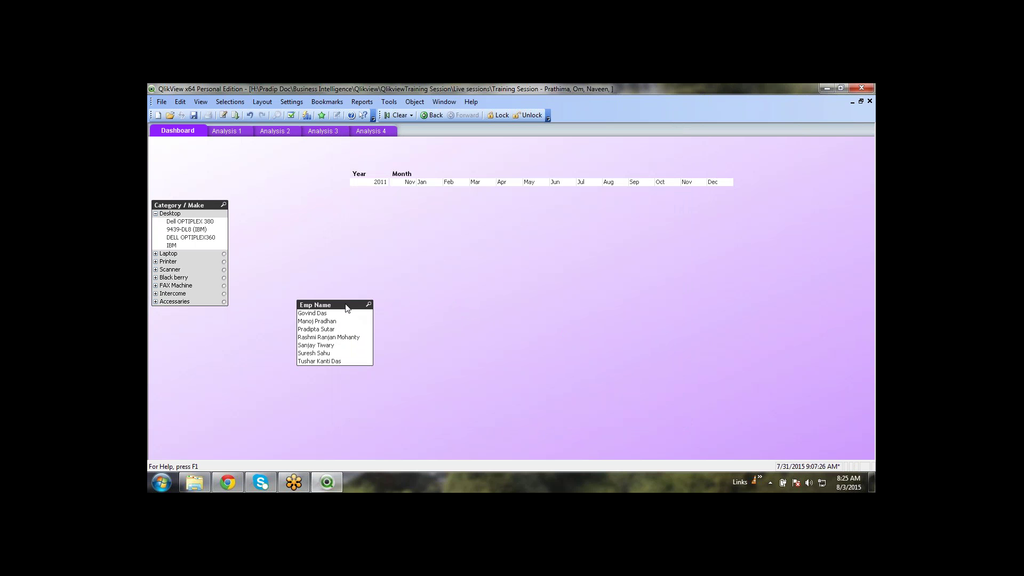
Place the Emp Name list box directly below Category / Make, shorten it to five visible rows and align their edges
drag(347, 307, 199, 313)
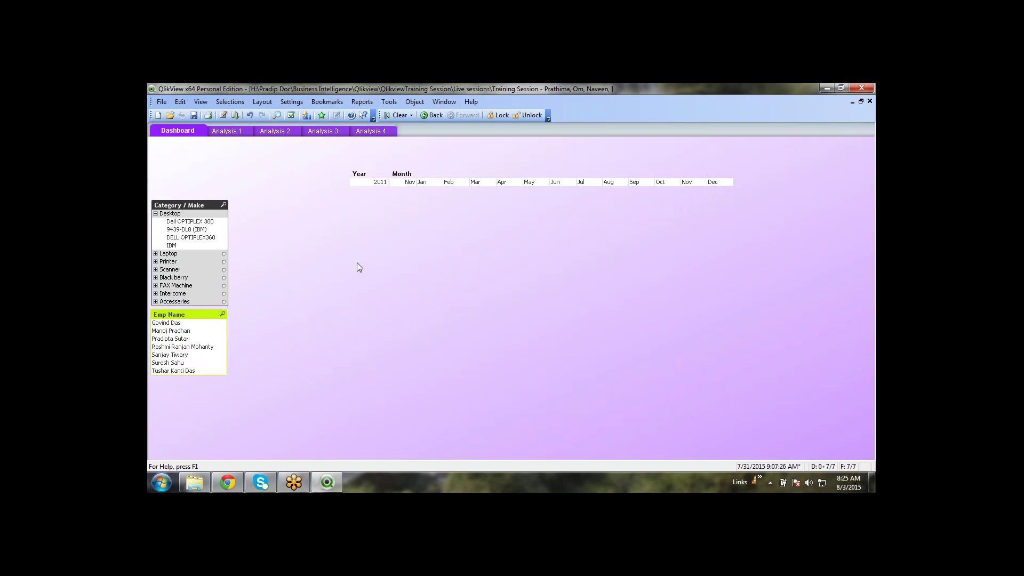
drag(177, 375, 176, 359)
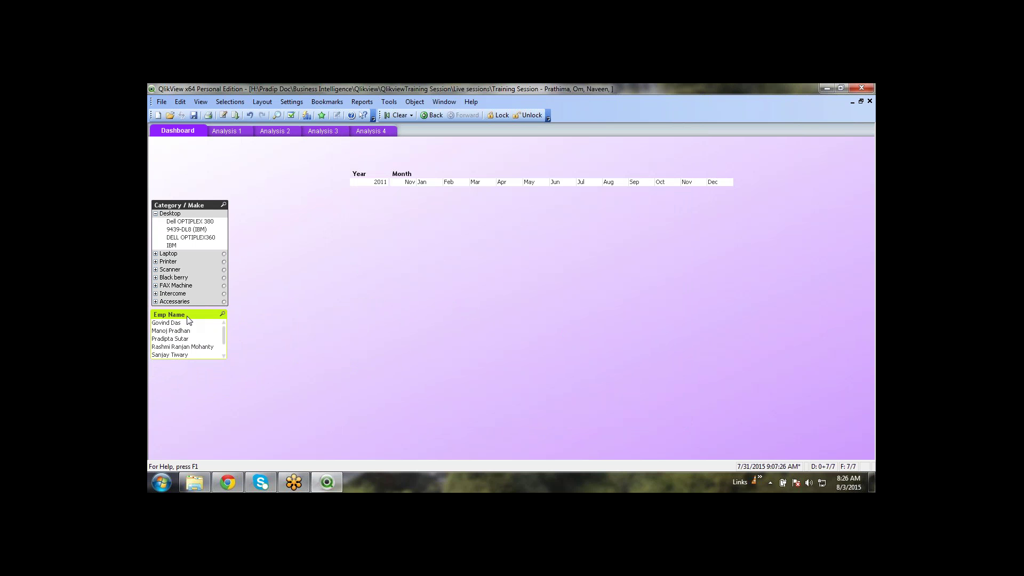
drag(187, 316, 190, 315)
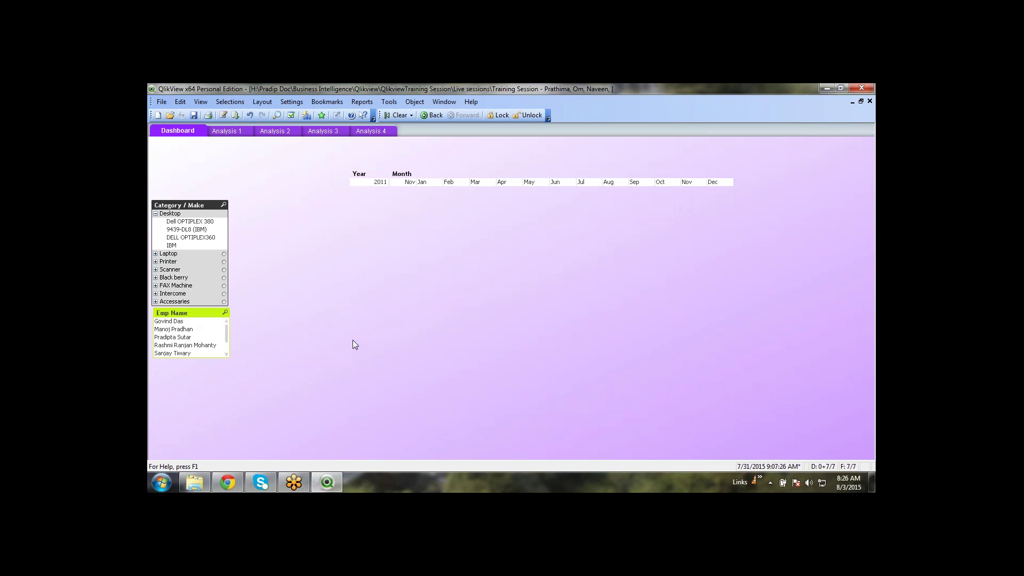
key(Left)
key(Left)
key(Left)
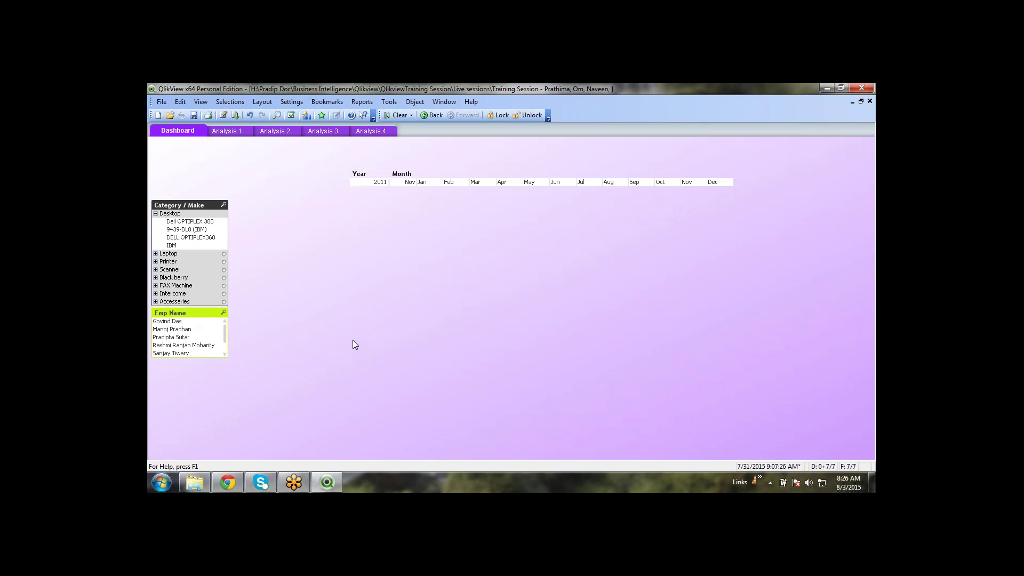
Reduce the height of the Emp Name list box slightly from its lower edge and save the document
click(352, 343)
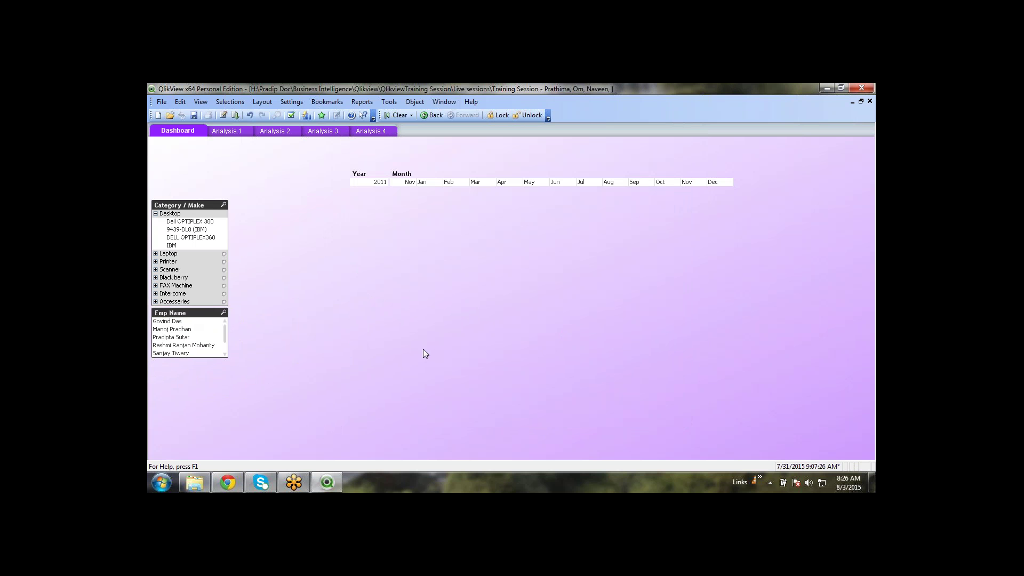
drag(194, 358, 194, 348)
click(343, 348)
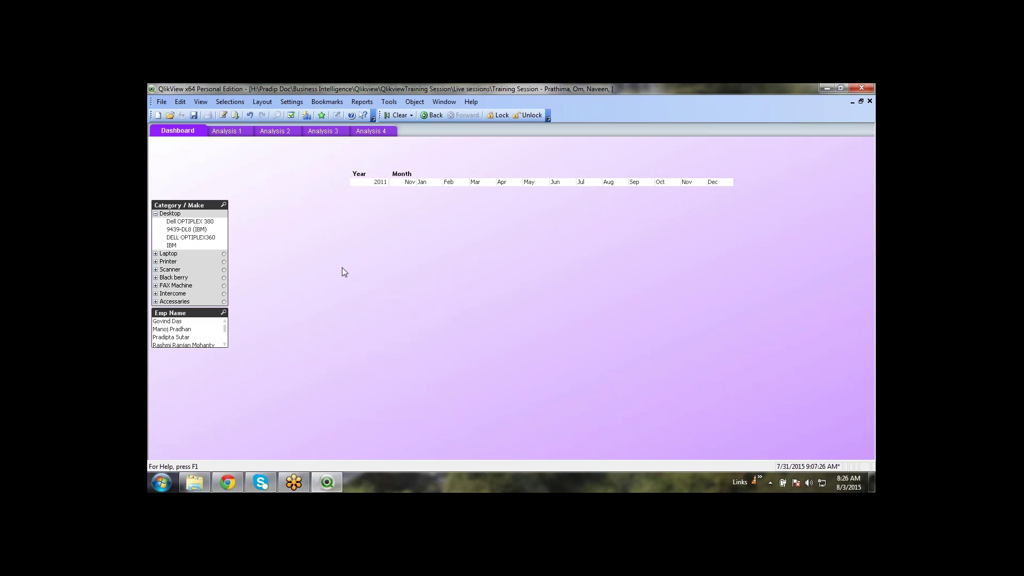
click(194, 115)
Start creating a new statistics box on the Dashboard sheet
right_click(299, 224)
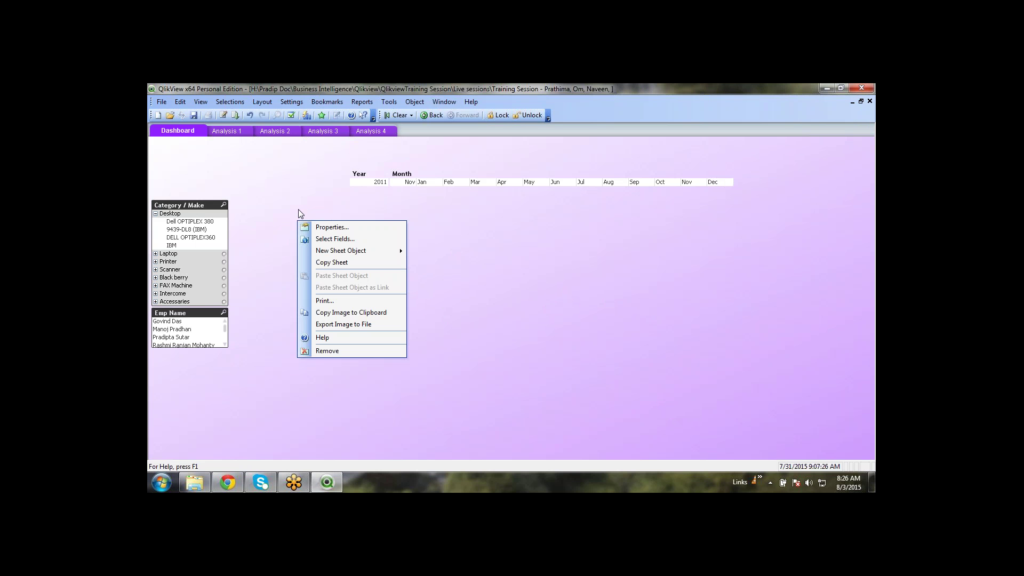
mouse_move(352, 256)
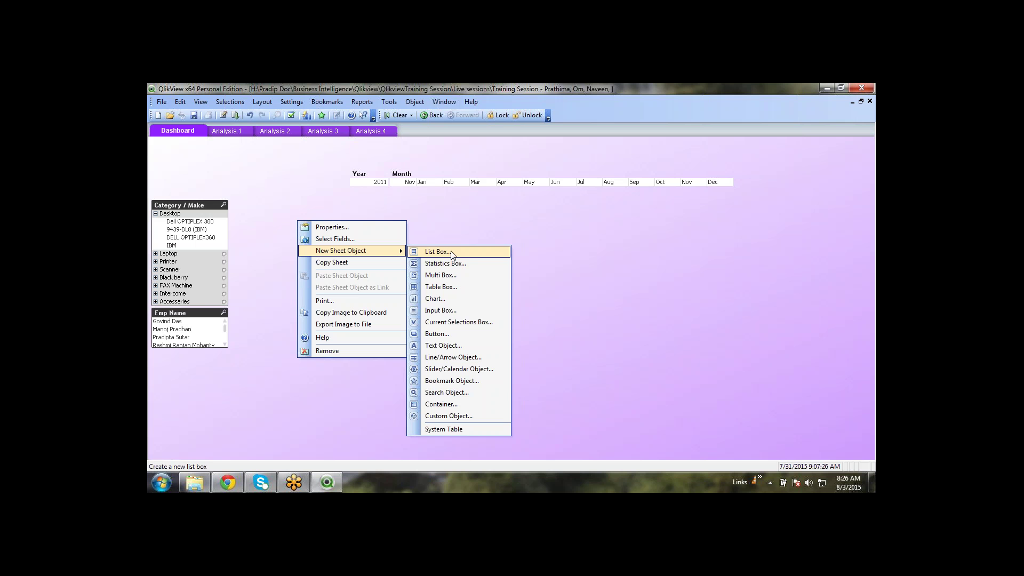
click(481, 266)
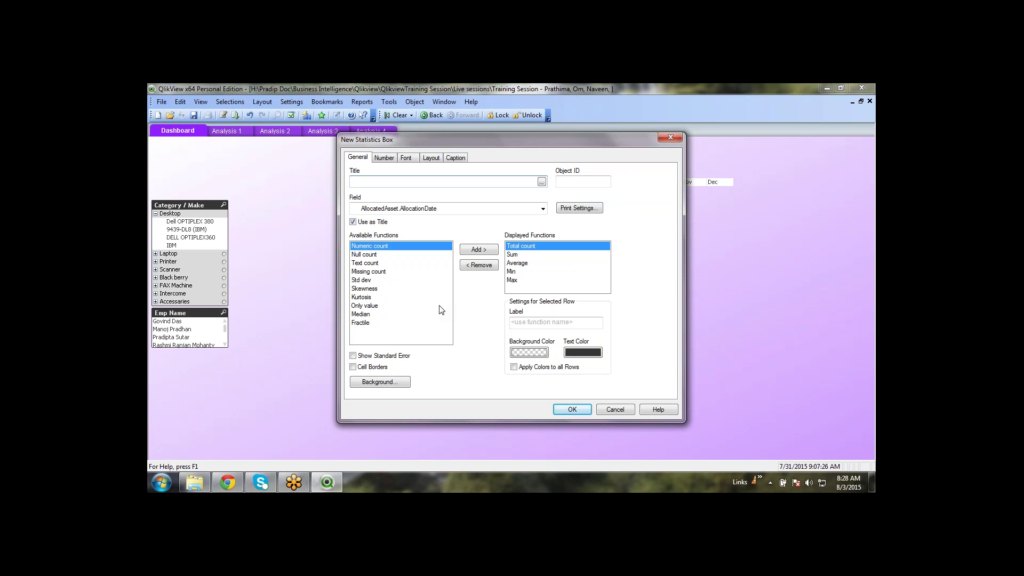
Look through the fields available for the new statistics box without changing the selected field
click(542, 212)
click(543, 211)
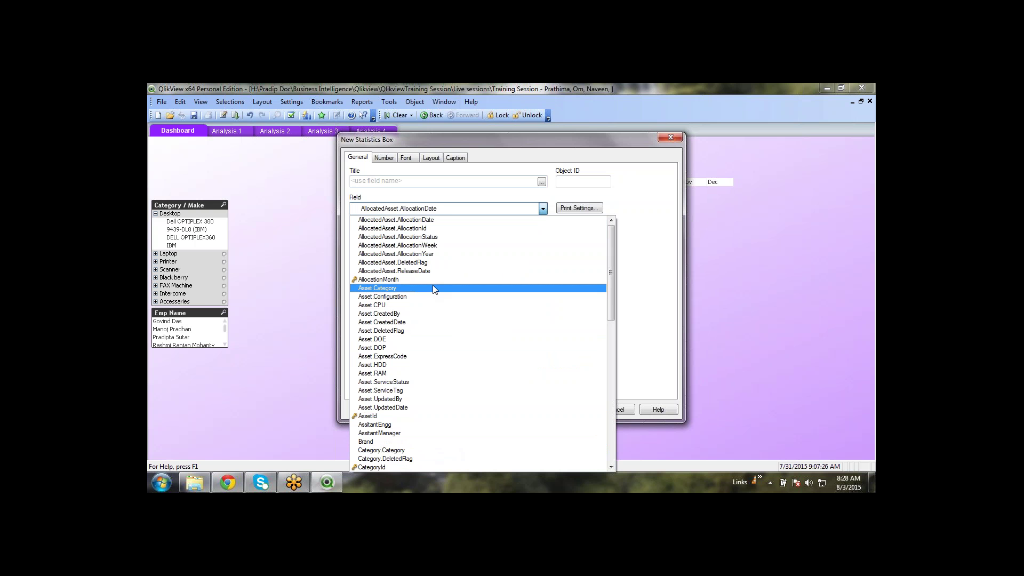
scroll(433, 285, down, 4)
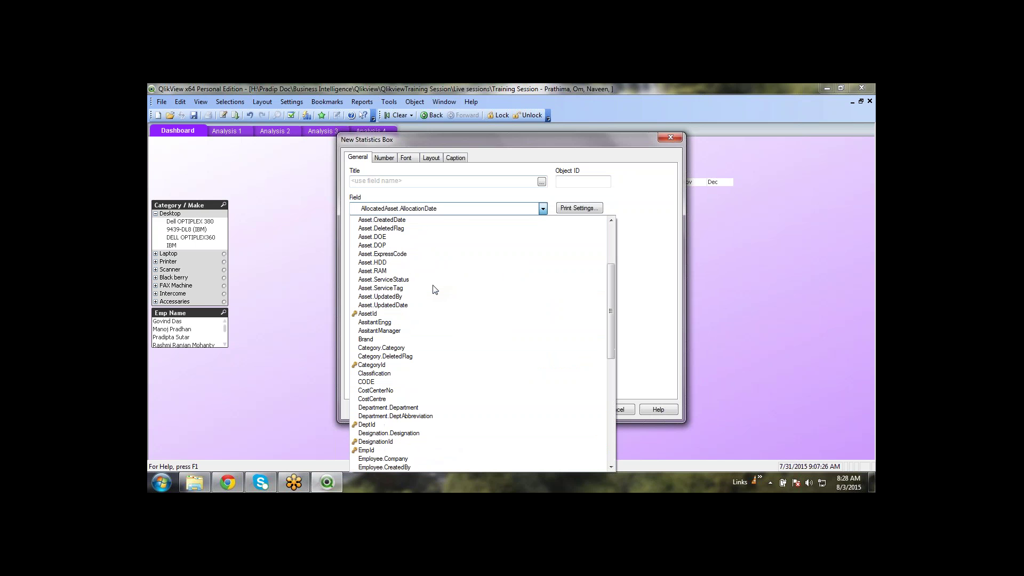
scroll(434, 289, down, 3)
scroll(435, 289, down, 4)
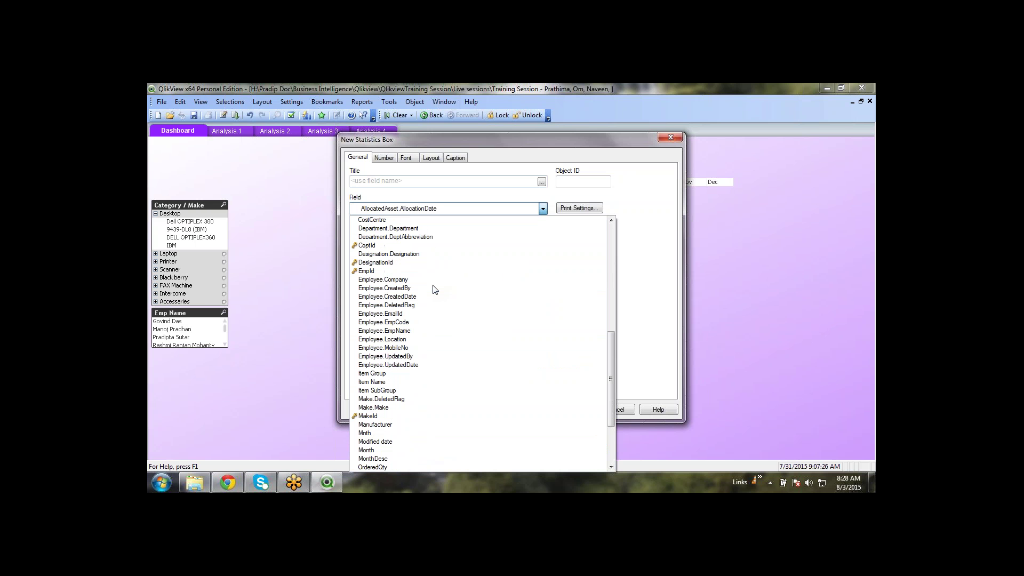
scroll(435, 289, down, 4)
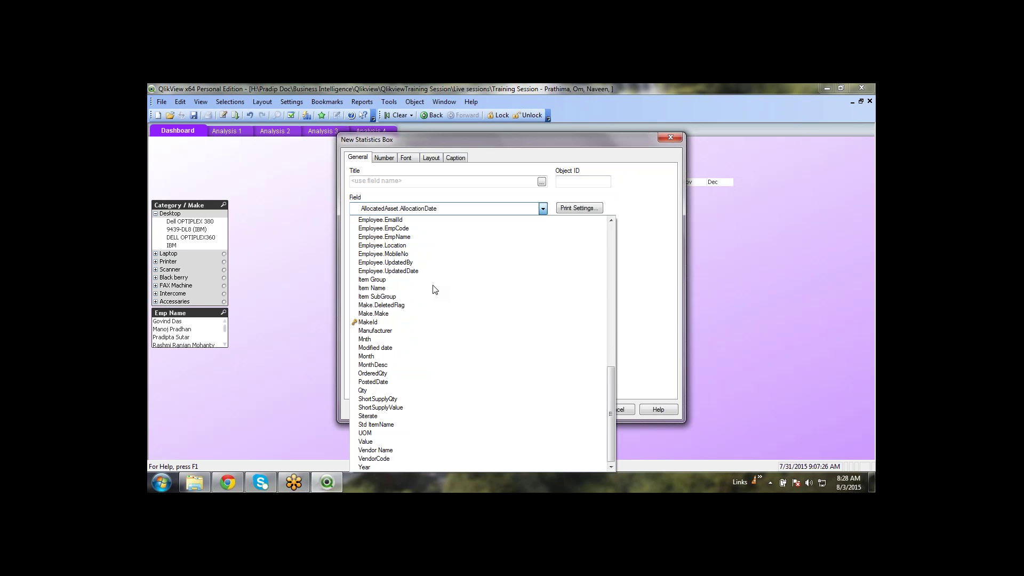
click(655, 312)
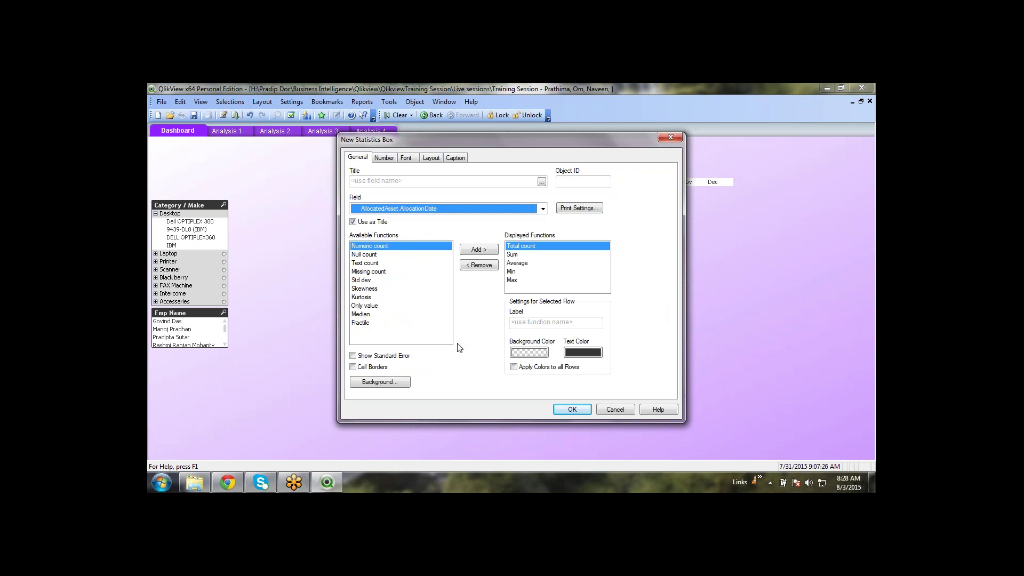
click(486, 208)
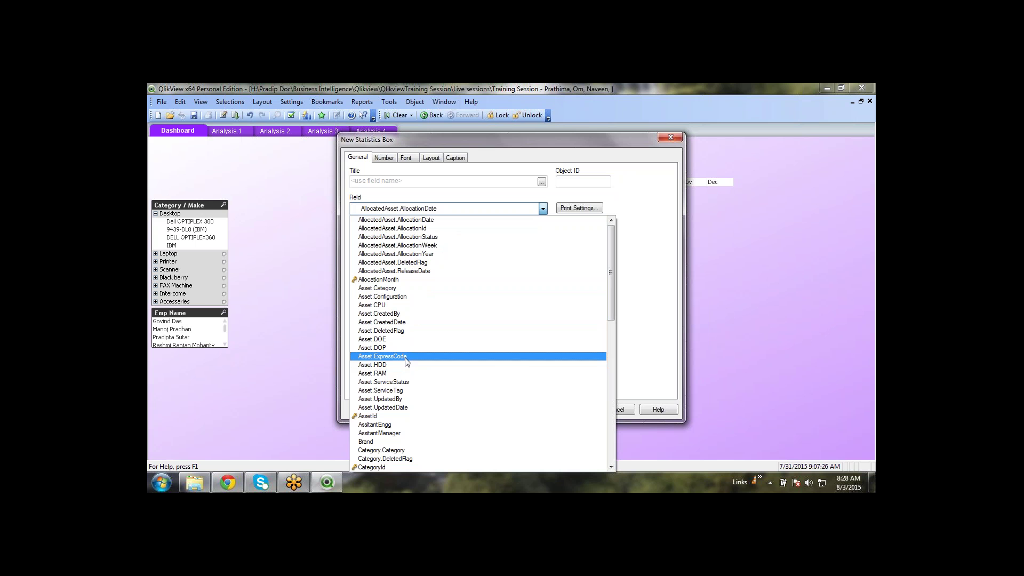
scroll(407, 373, down, 6)
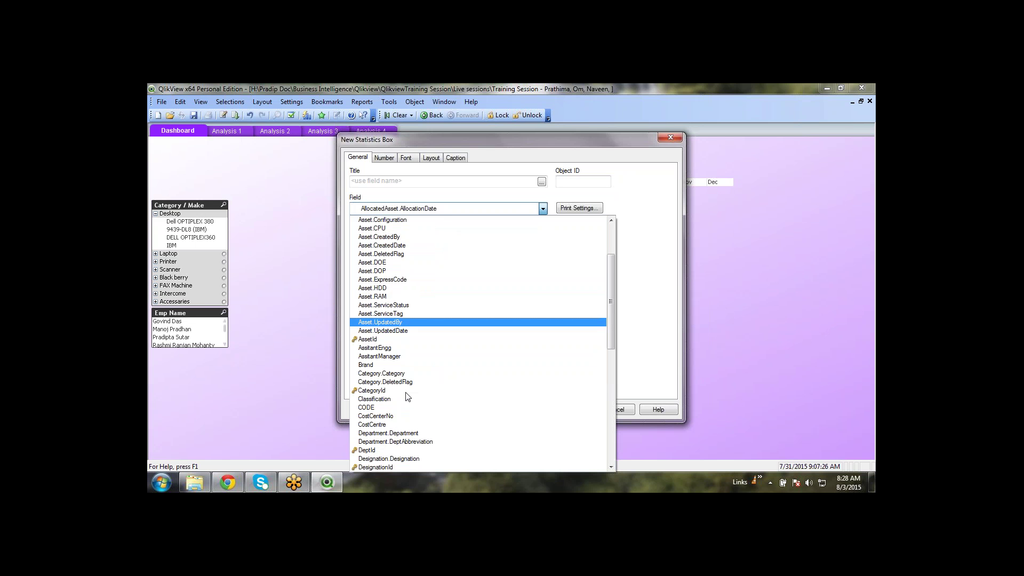
scroll(407, 397, down, 5)
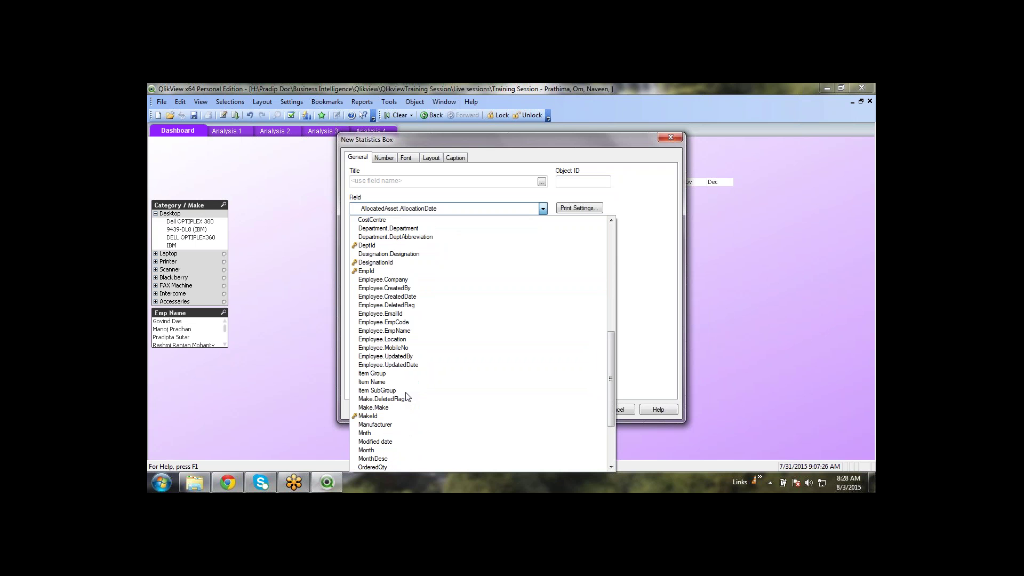
scroll(402, 433, down, 1)
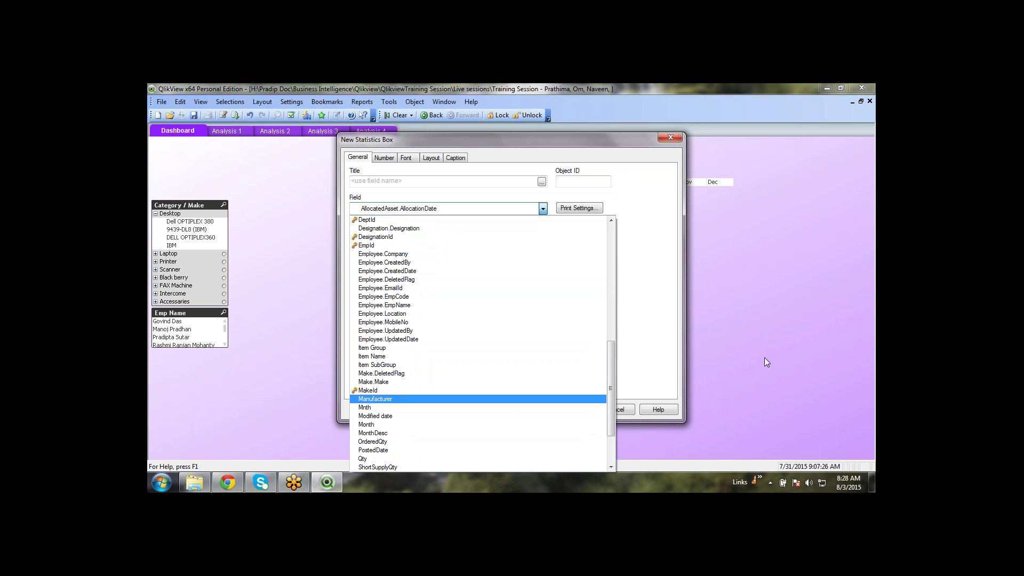
click(870, 350)
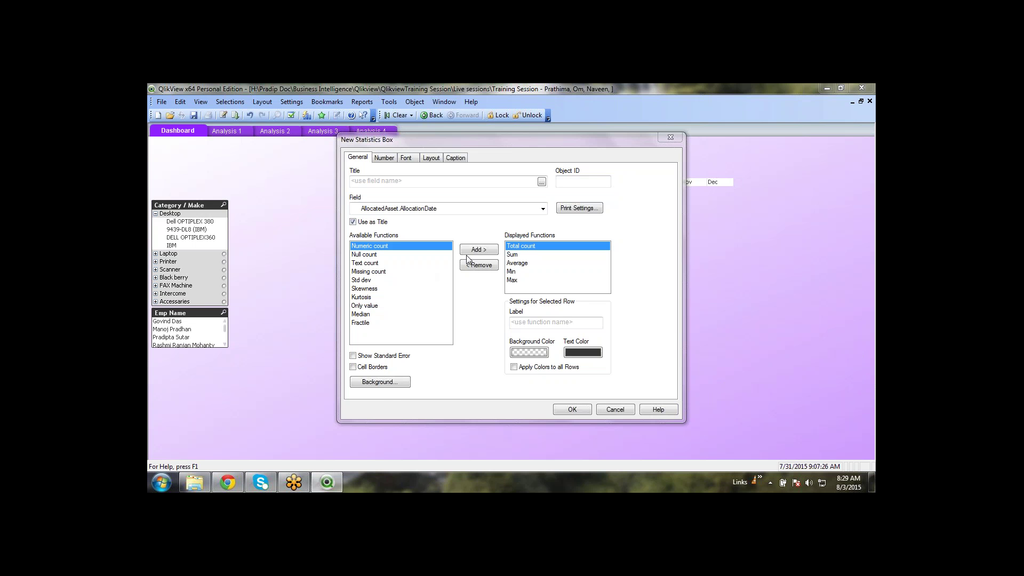
Base the statistics box on the OrderedQty field and create it with the default displayed functions
click(428, 208)
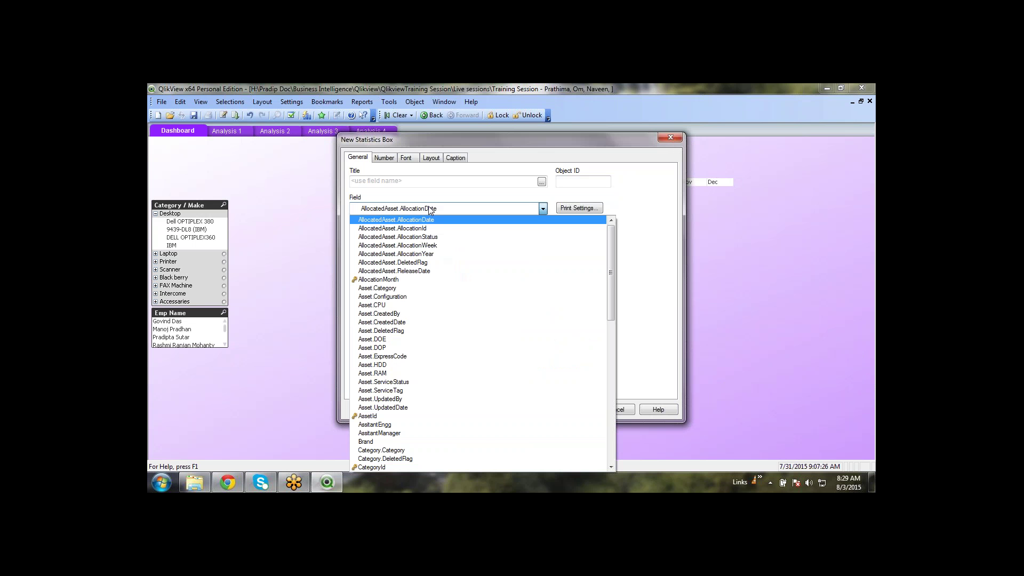
scroll(500, 388, down, 8)
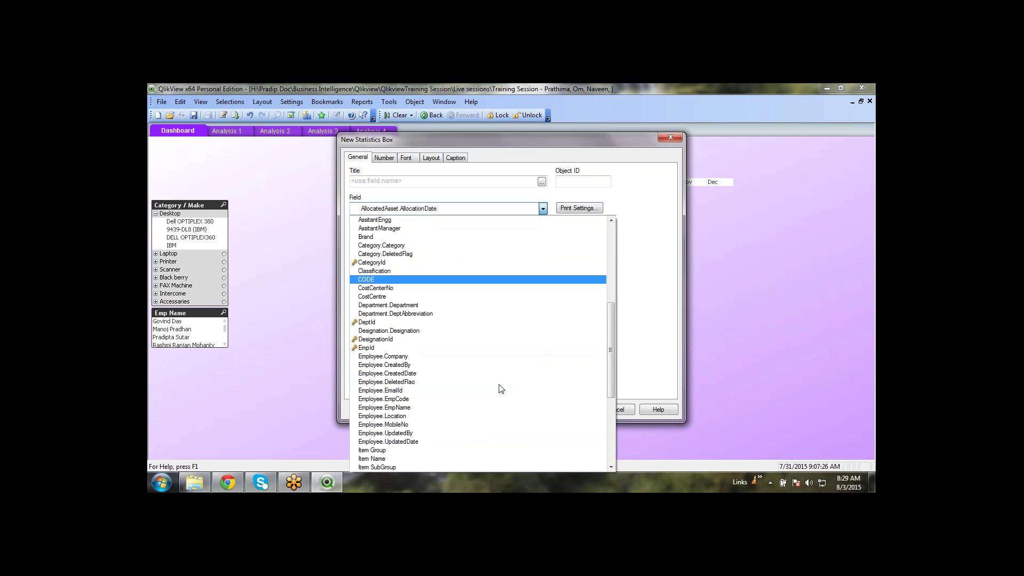
scroll(500, 388, down, 3)
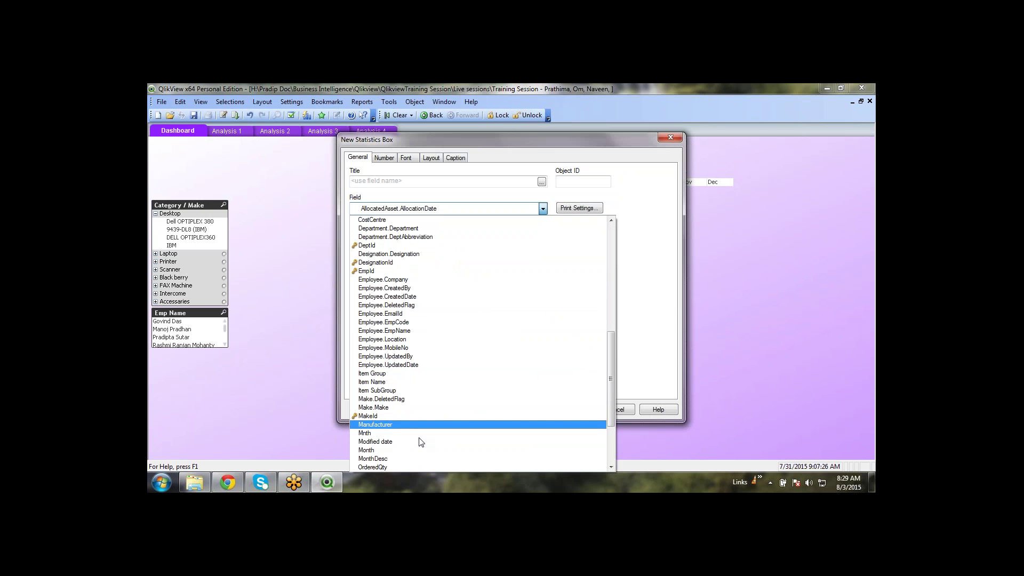
scroll(392, 468, down, 1)
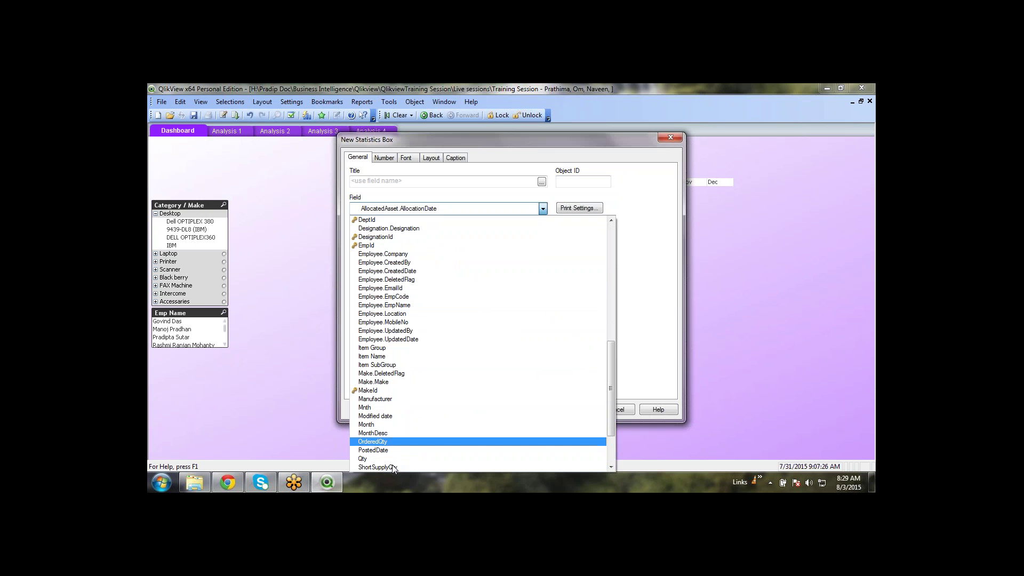
scroll(396, 454, down, 3)
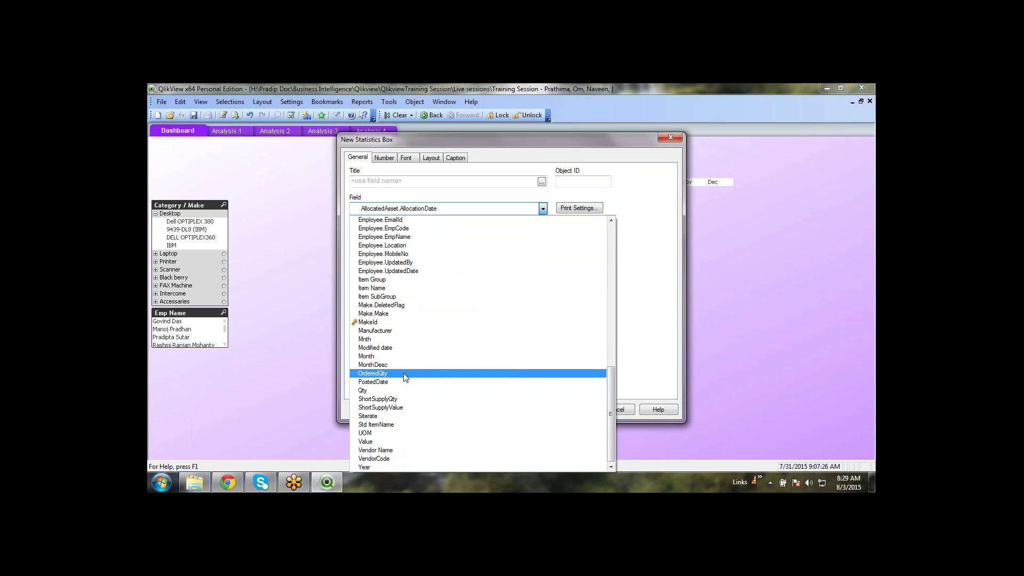
scroll(405, 377, up, 1)
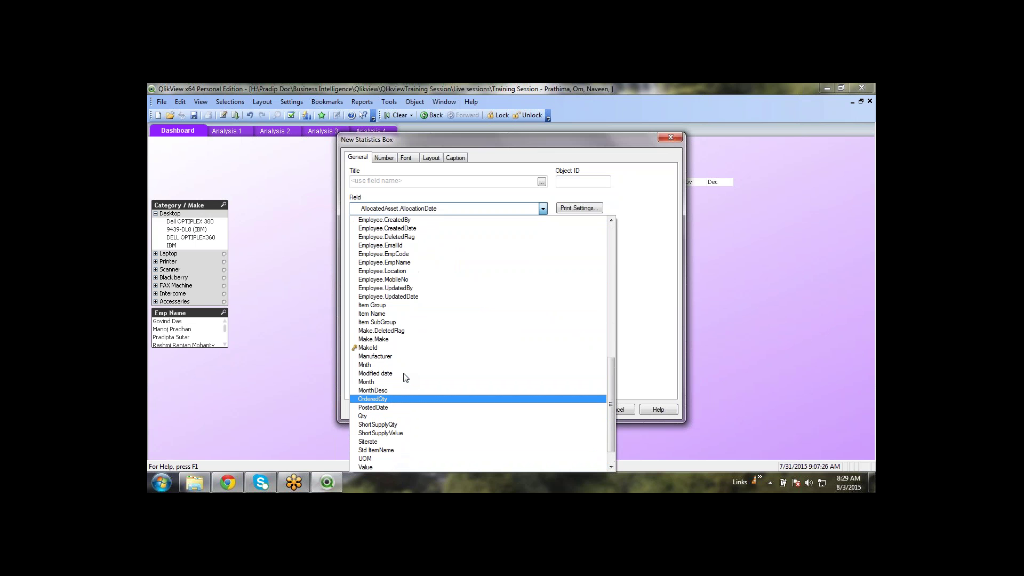
click(376, 400)
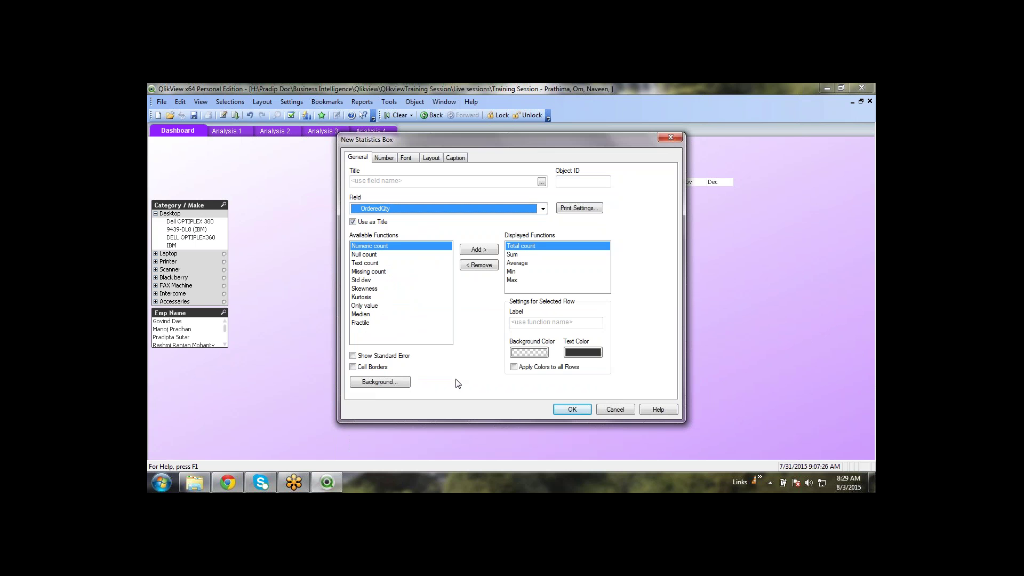
click(572, 410)
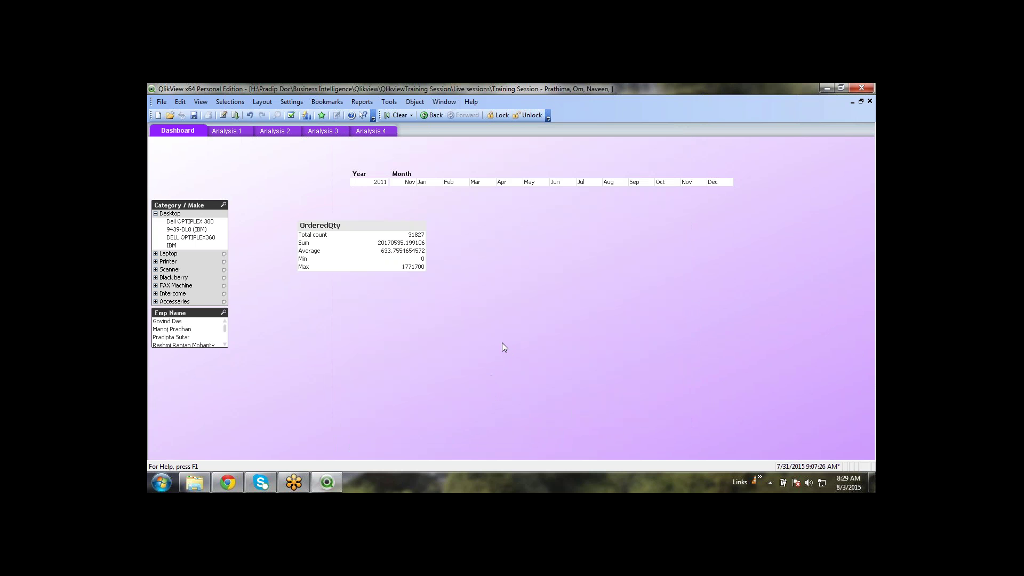
Title the OrderedQty statistics box Statistics and apply the change
right_click(350, 230)
click(370, 234)
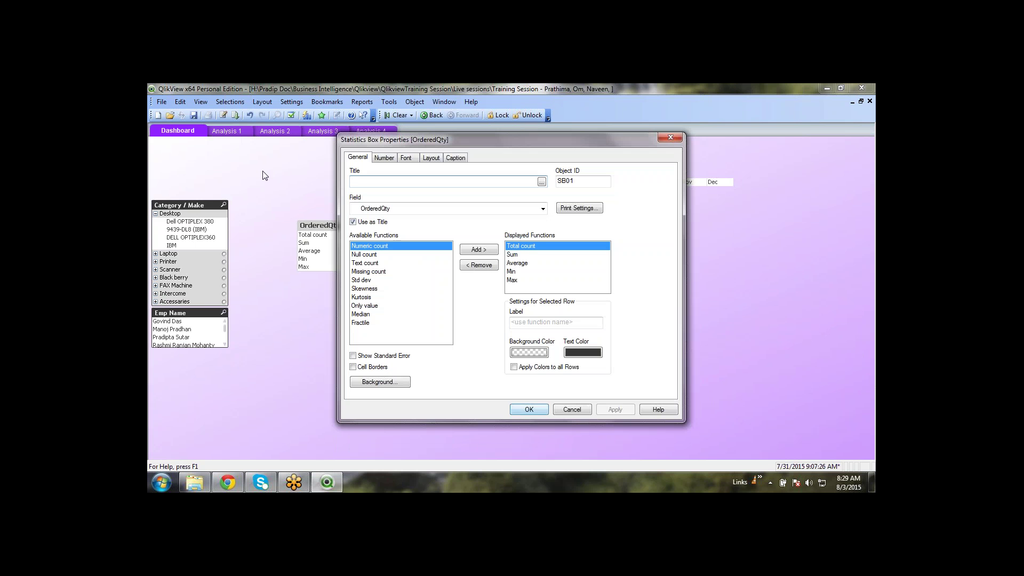
text(State)
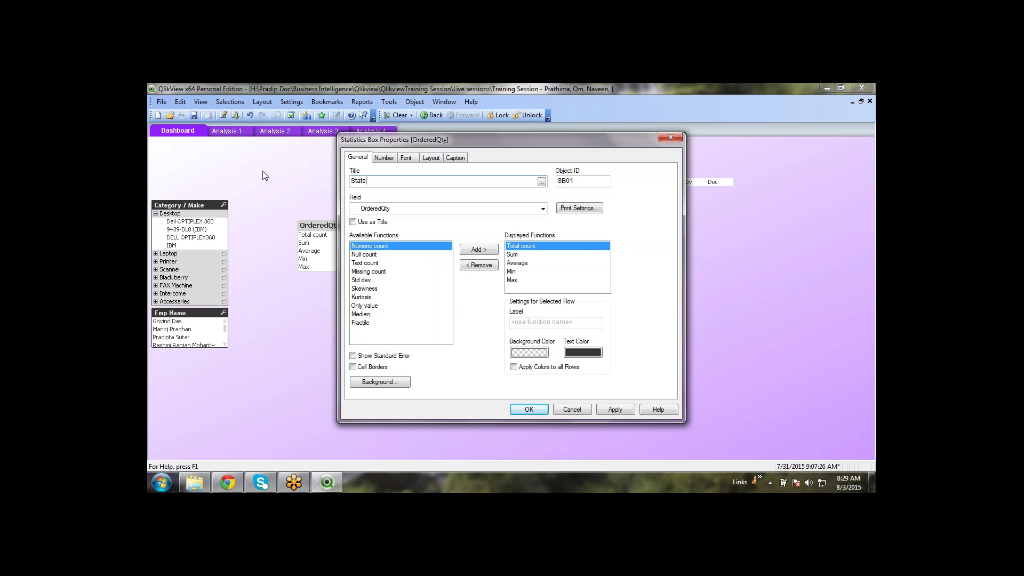
text(stic)
key(BackSpace)
key(BackSpace)
key(BackSpace)
key(BackSpace)
click(617, 410)
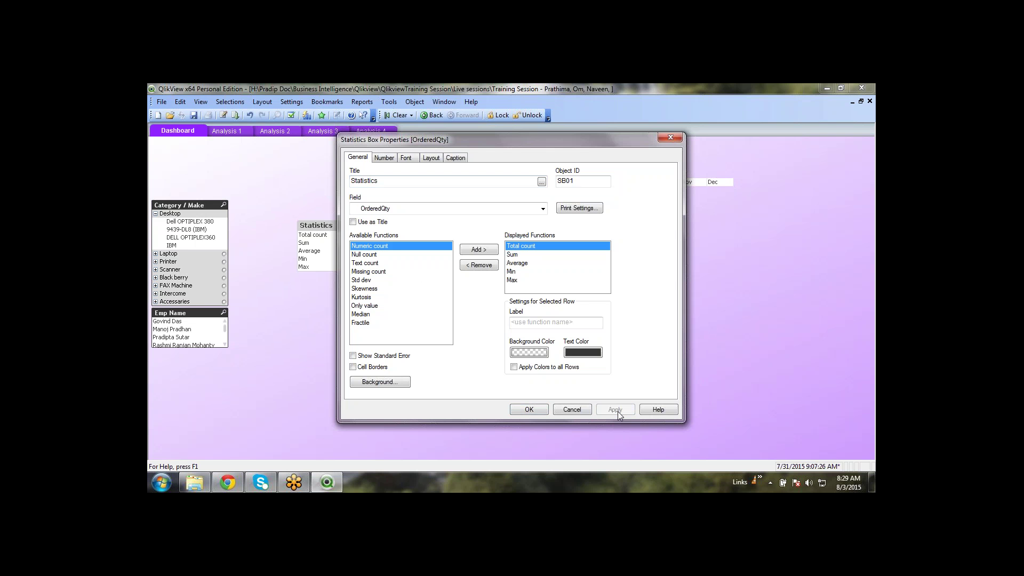
Override the default number format of the Sum and Average functions in the statistics box with Integer
click(386, 158)
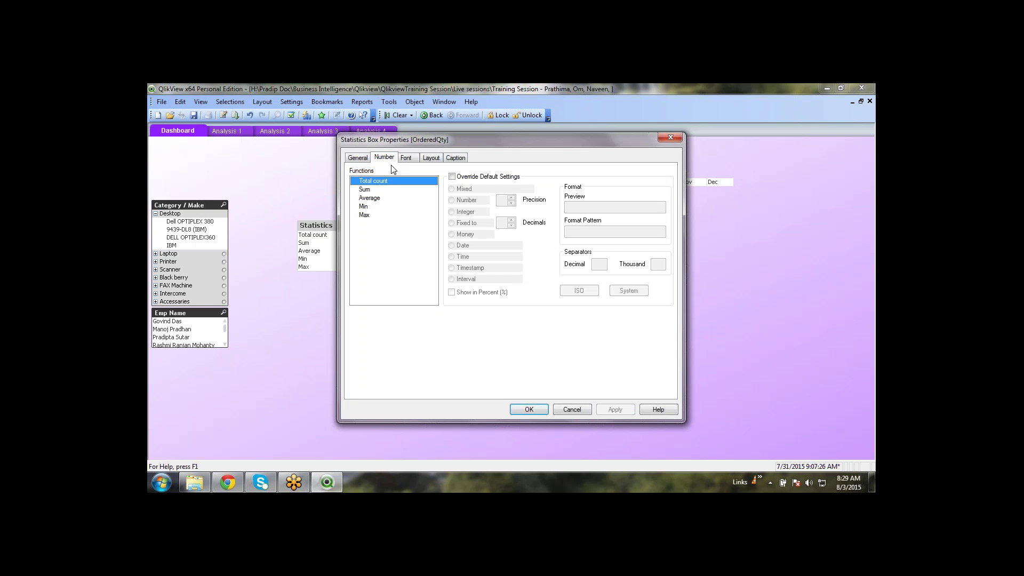
click(374, 191)
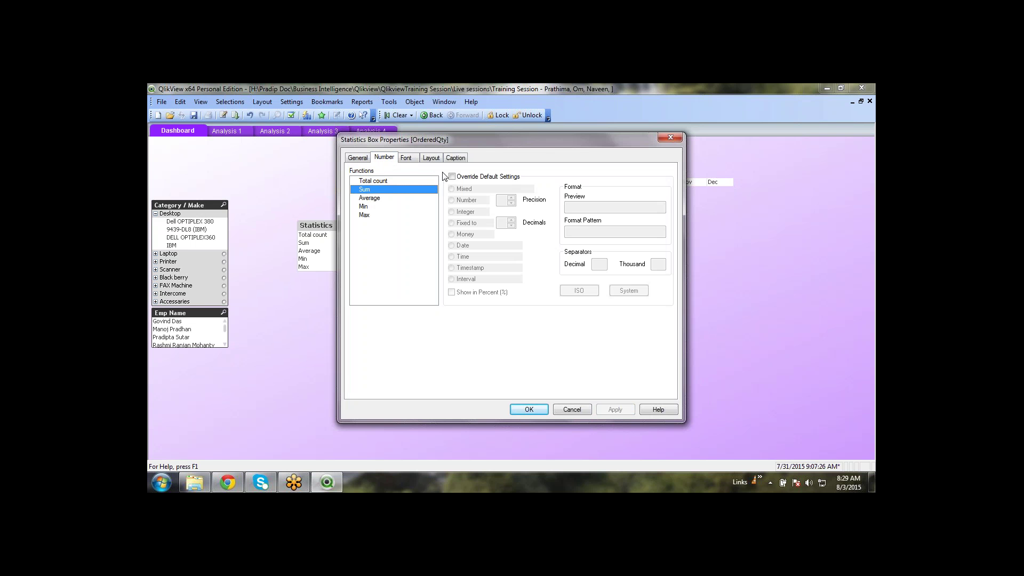
click(459, 177)
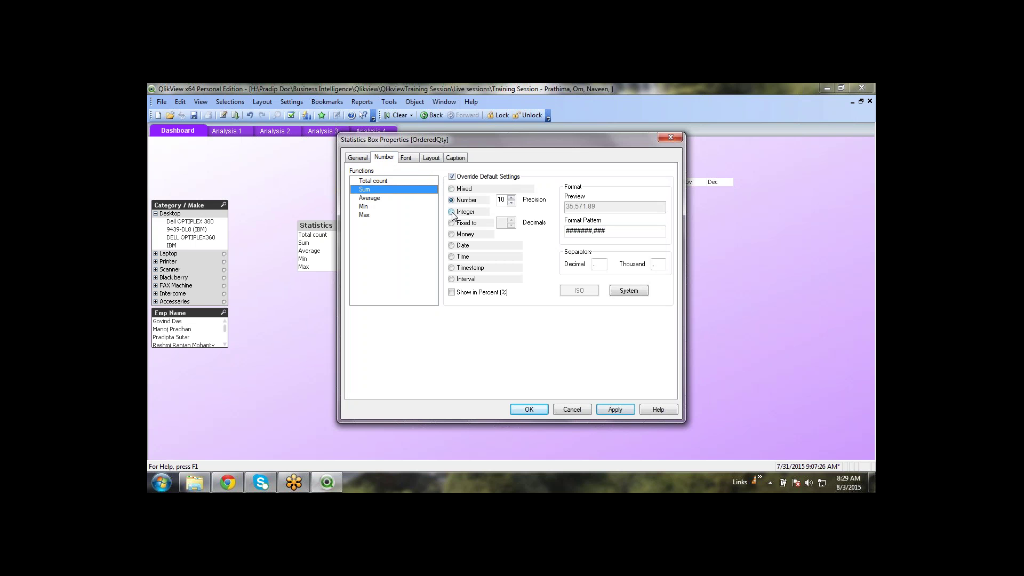
click(452, 212)
click(376, 205)
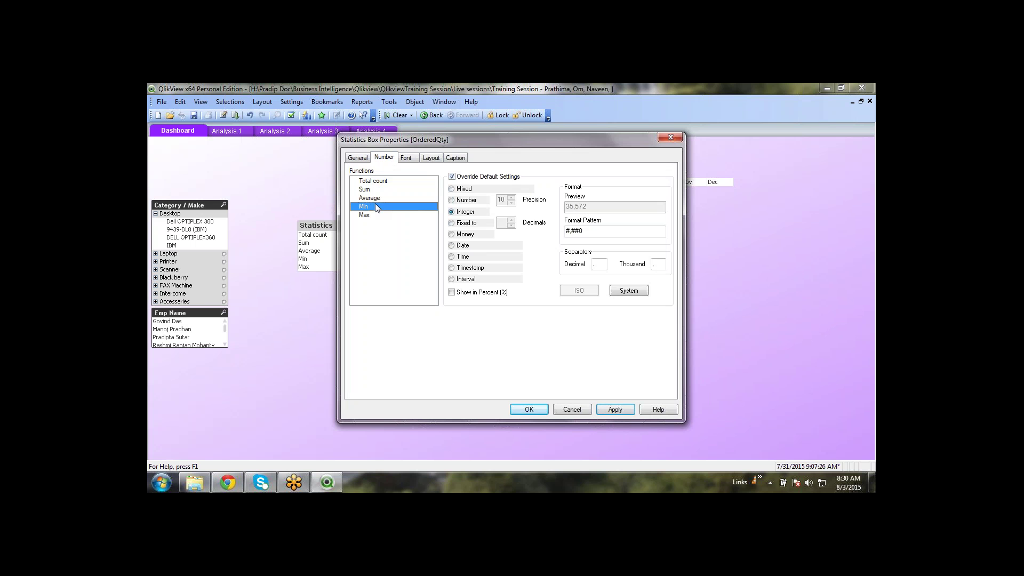
click(376, 198)
click(453, 176)
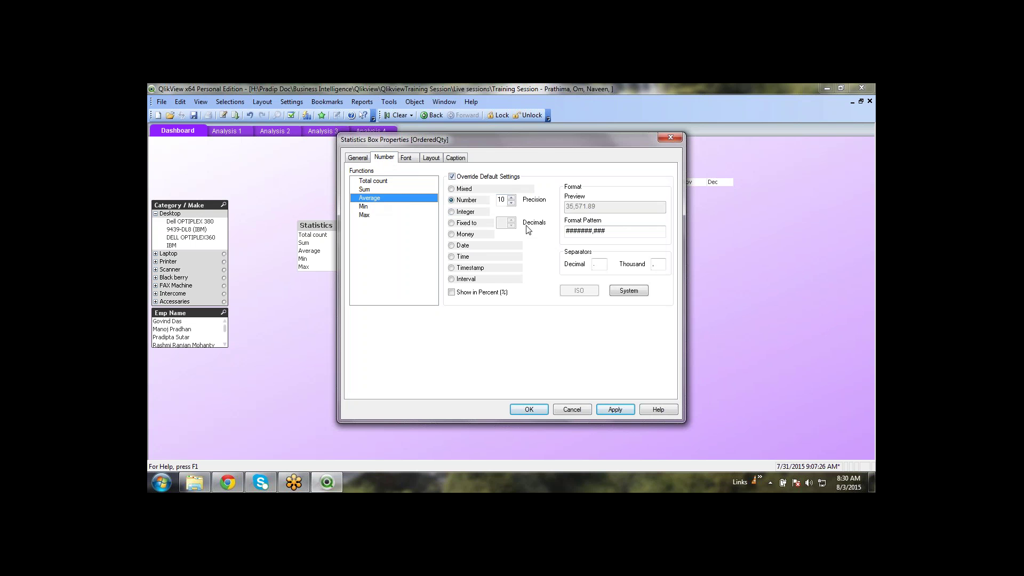
click(452, 212)
Override the default number format of the Min, Max and Total count functions with Integer
click(383, 207)
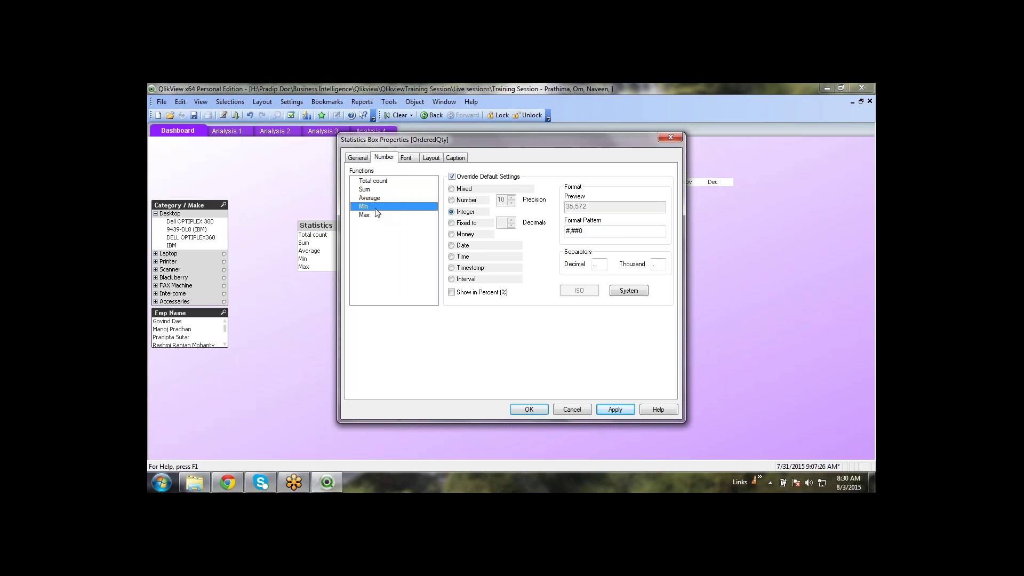
click(454, 177)
click(452, 212)
click(383, 215)
click(452, 176)
click(462, 212)
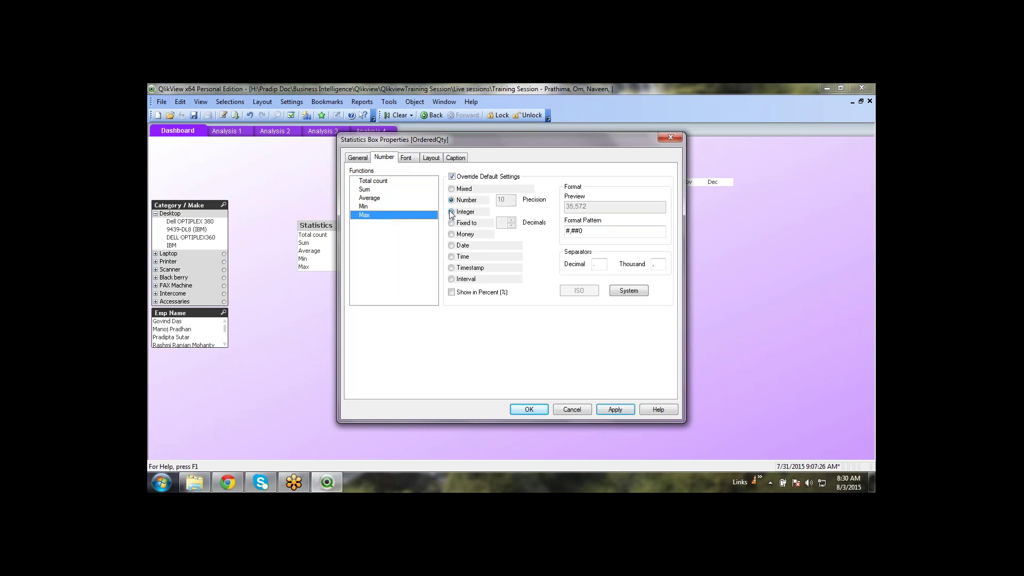
click(382, 182)
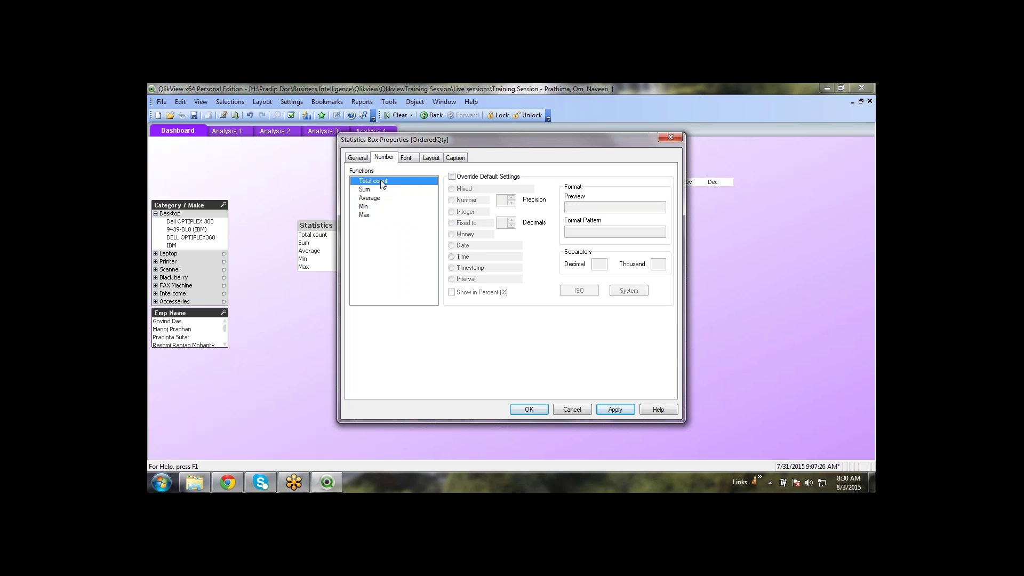
click(452, 176)
click(453, 212)
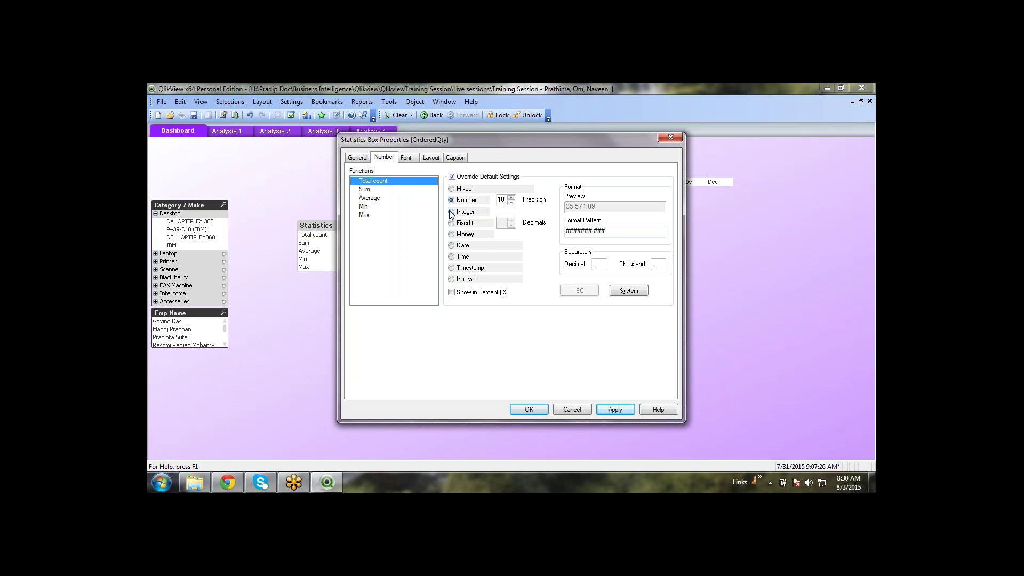
Accept the Integer formatting and narrow the Statistics box and its label column so that all values fit without scrolling
click(533, 409)
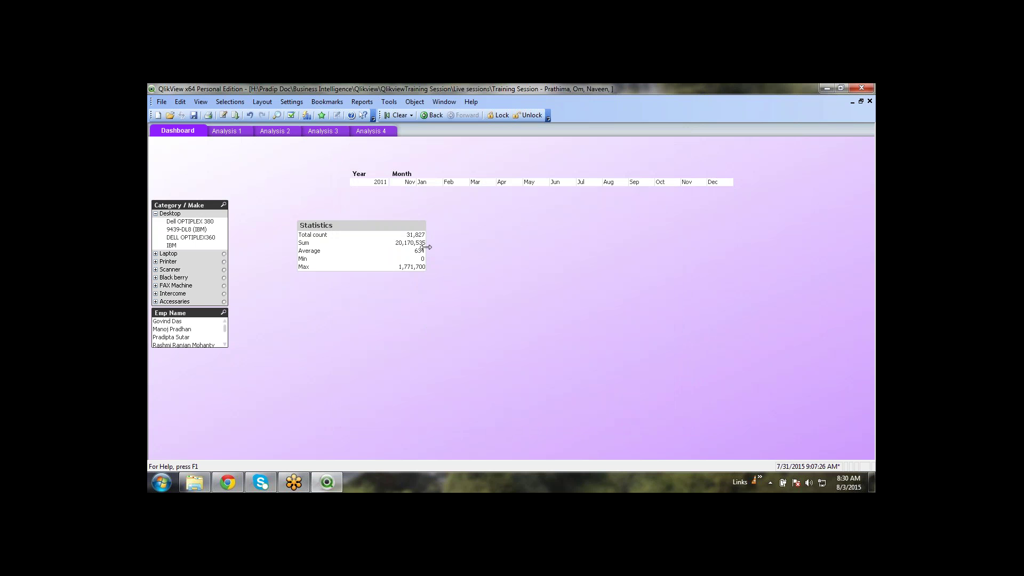
drag(426, 247, 387, 247)
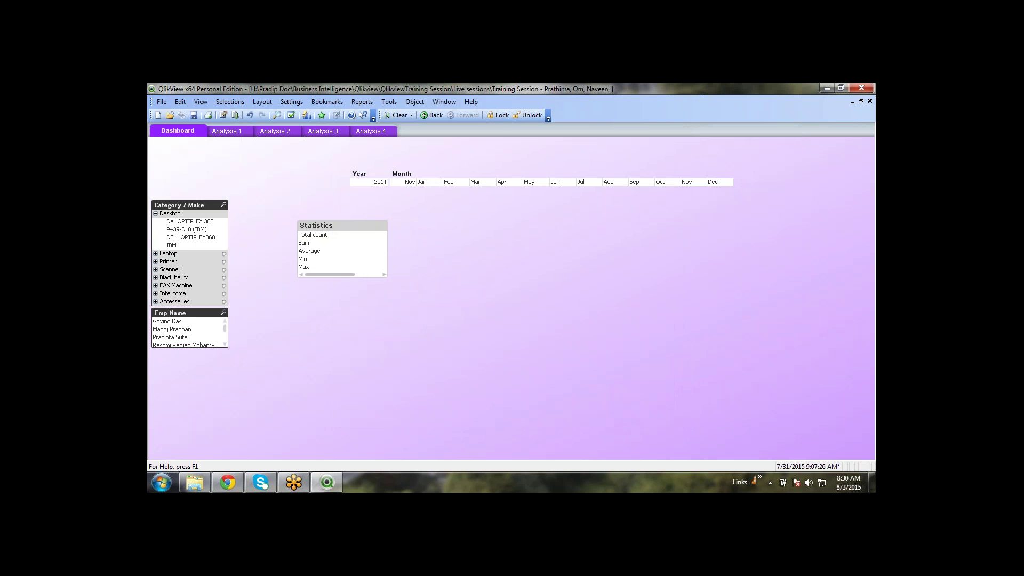
drag(341, 274, 389, 274)
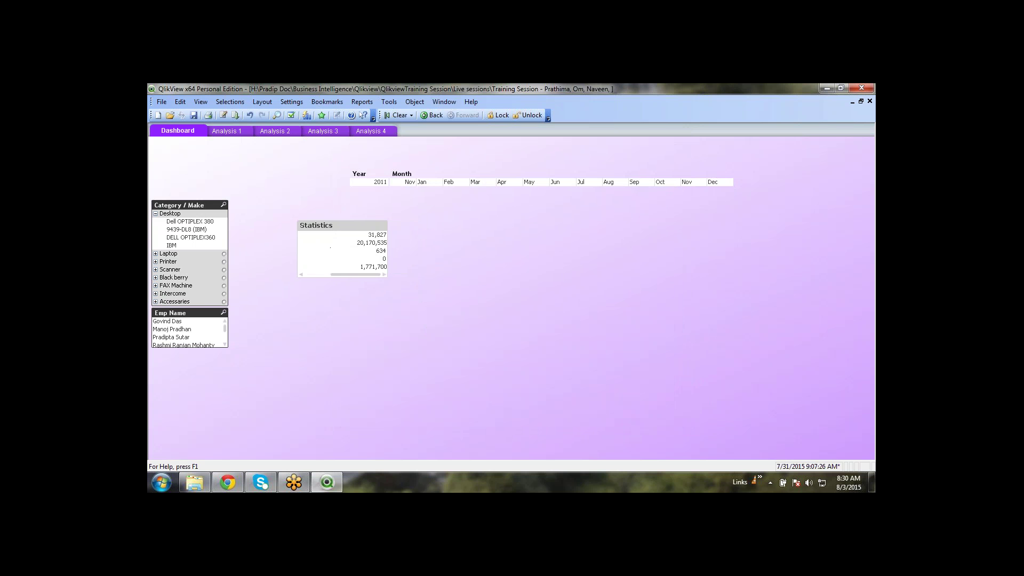
drag(331, 247, 298, 249)
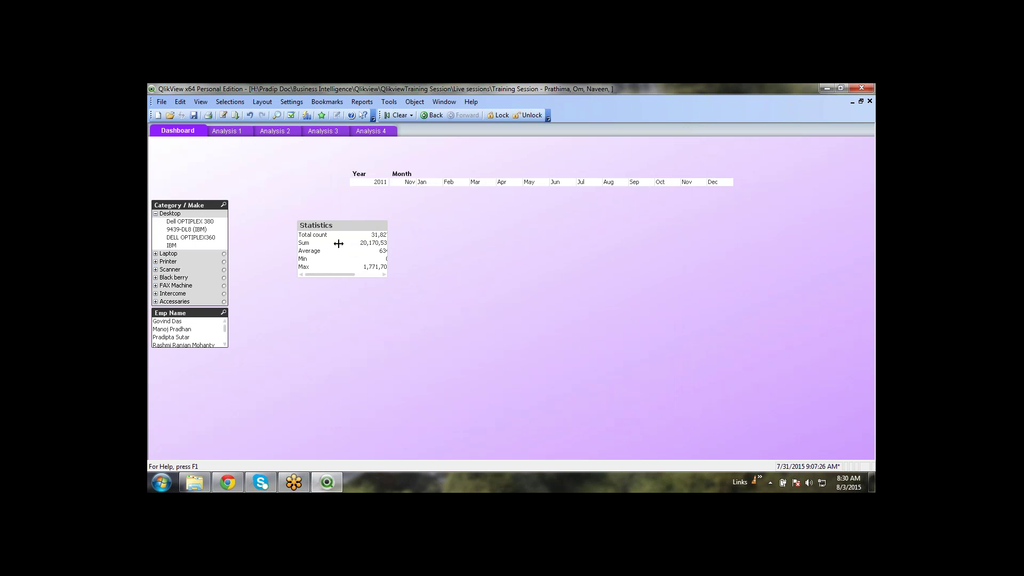
drag(337, 243, 323, 242)
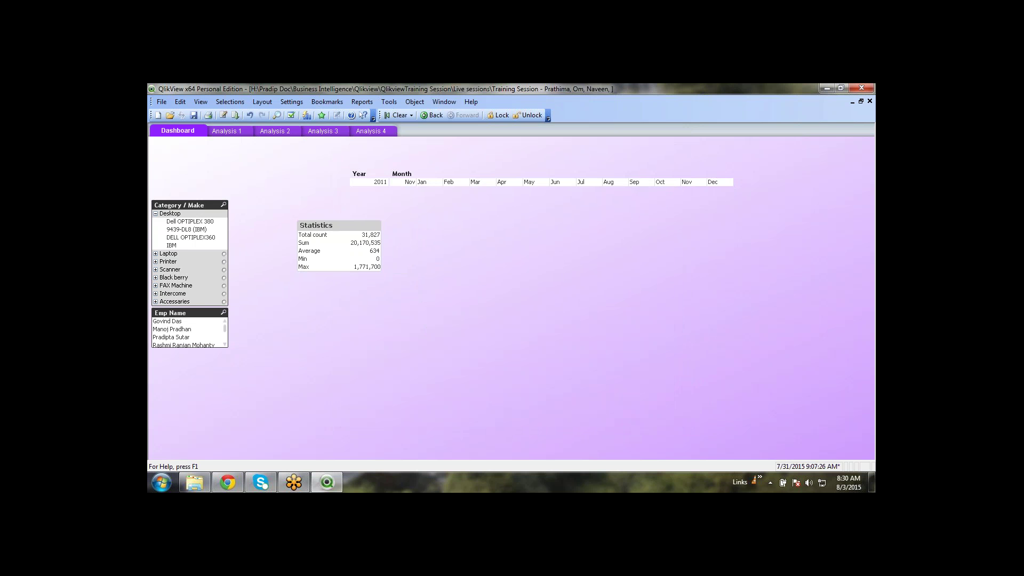
click(453, 243)
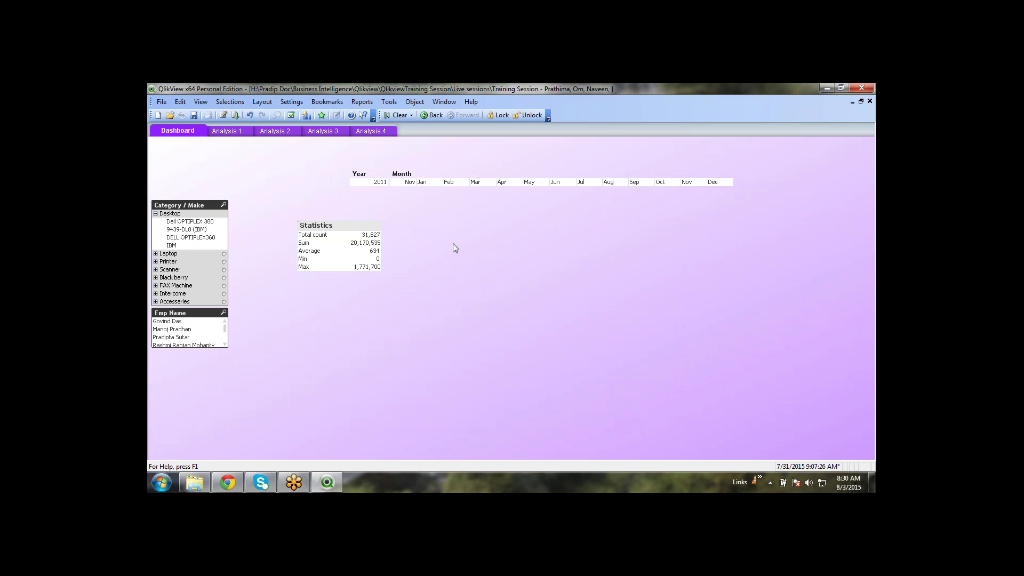
Give the Statistics box the same dark caption and border style as the Emp Name list box
click(192, 314)
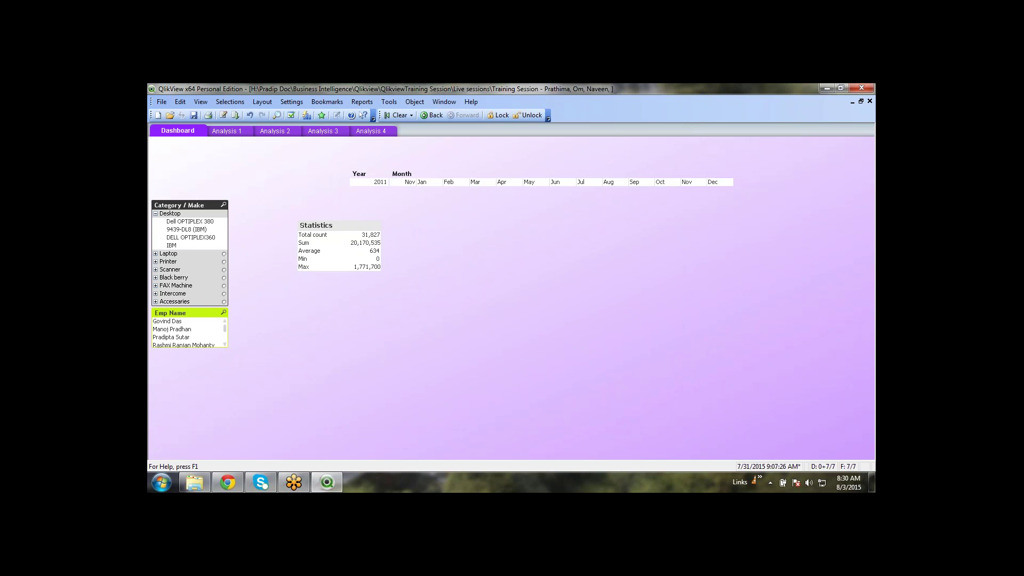
click(328, 225)
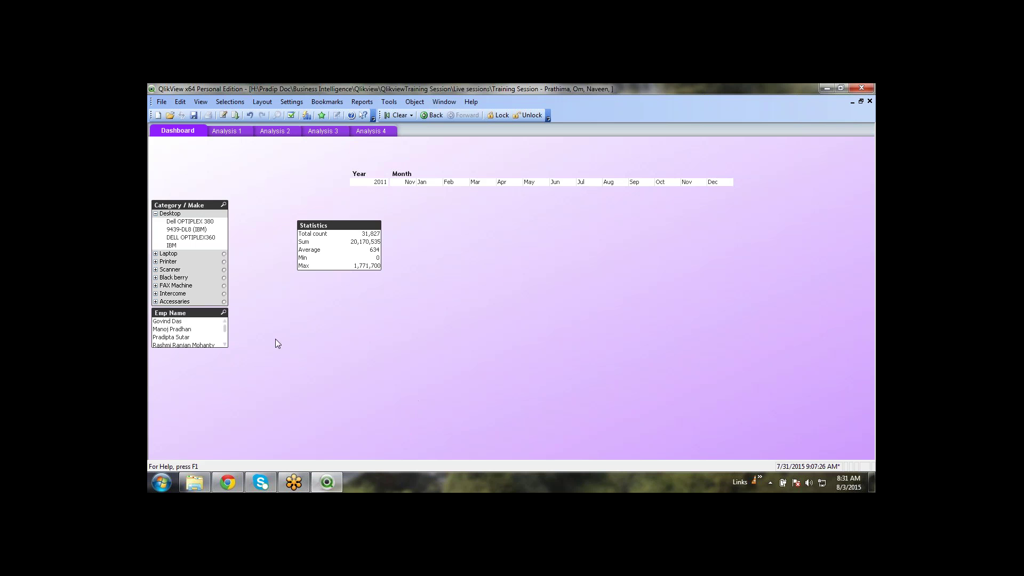
click(237, 133)
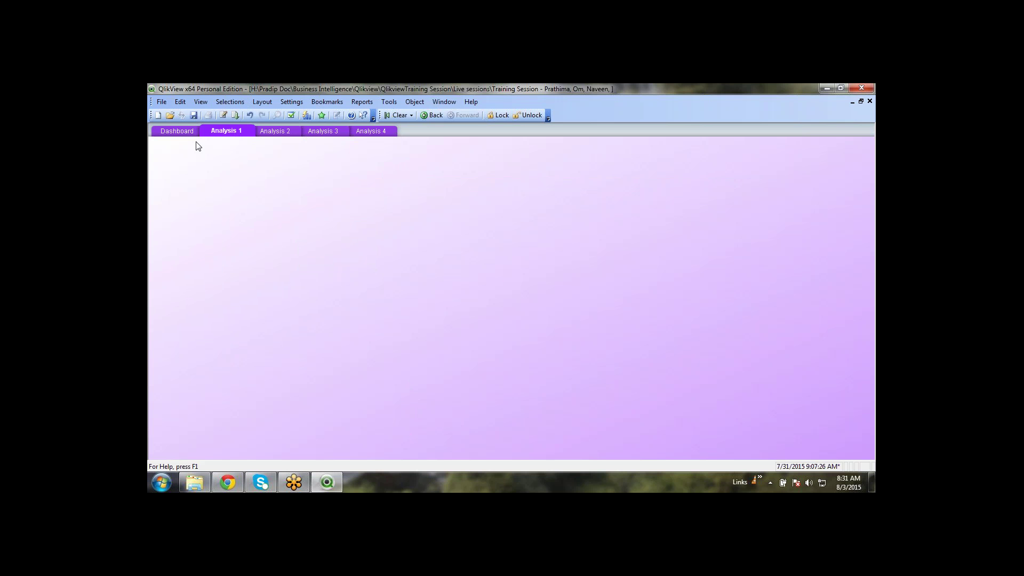
click(178, 134)
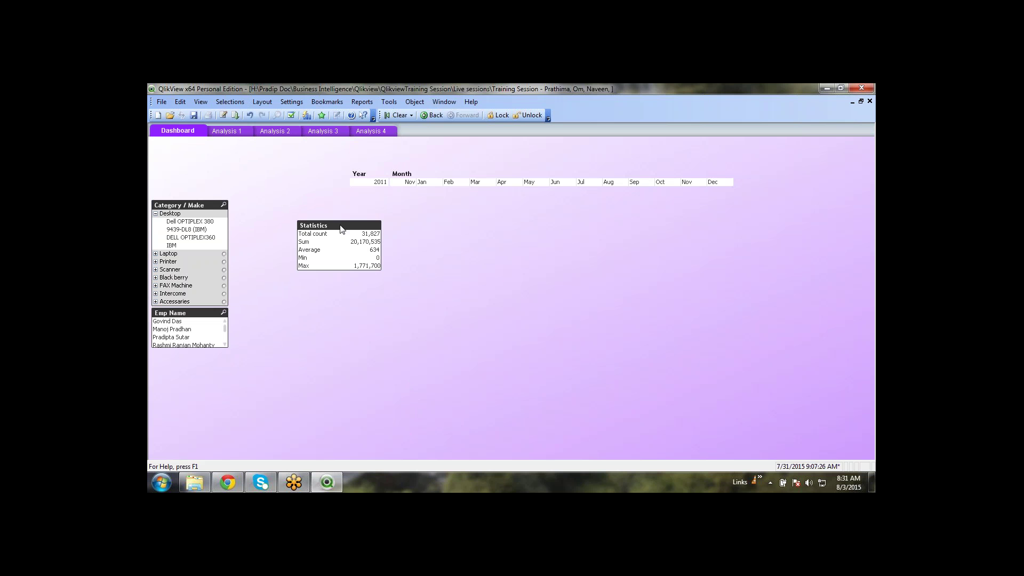
Move the Statistics box below the Emp Name list box, narrow it to a similar width and refit its columns
drag(342, 228, 204, 408)
click(325, 398)
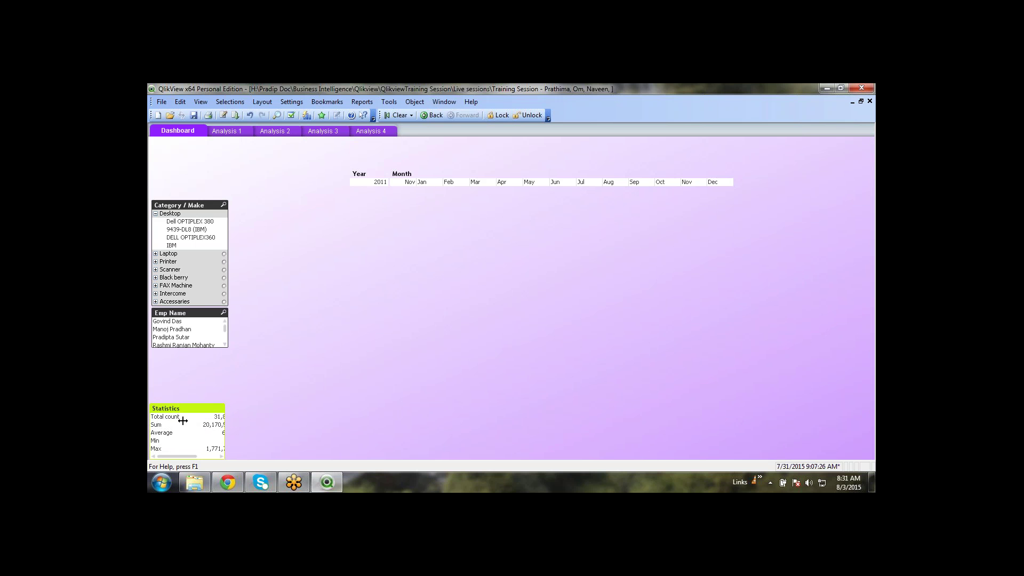
drag(183, 421, 233, 423)
click(273, 435)
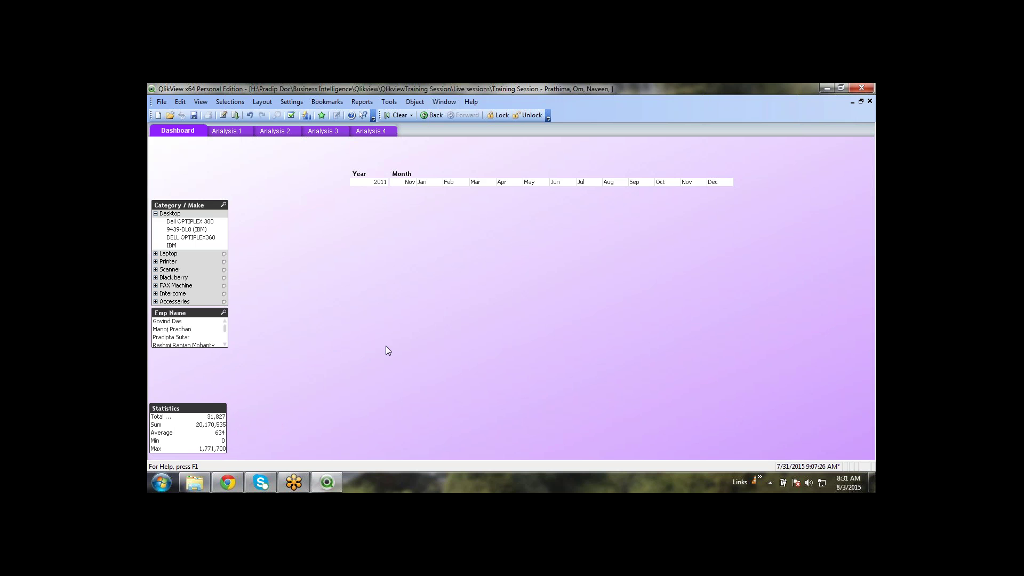
right_click(324, 251)
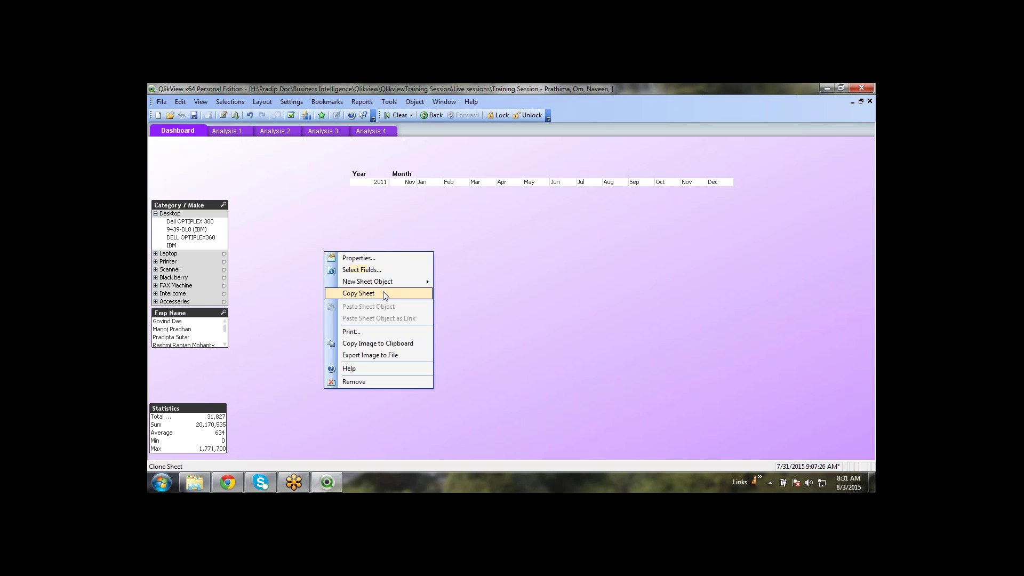
mouse_move(390, 282)
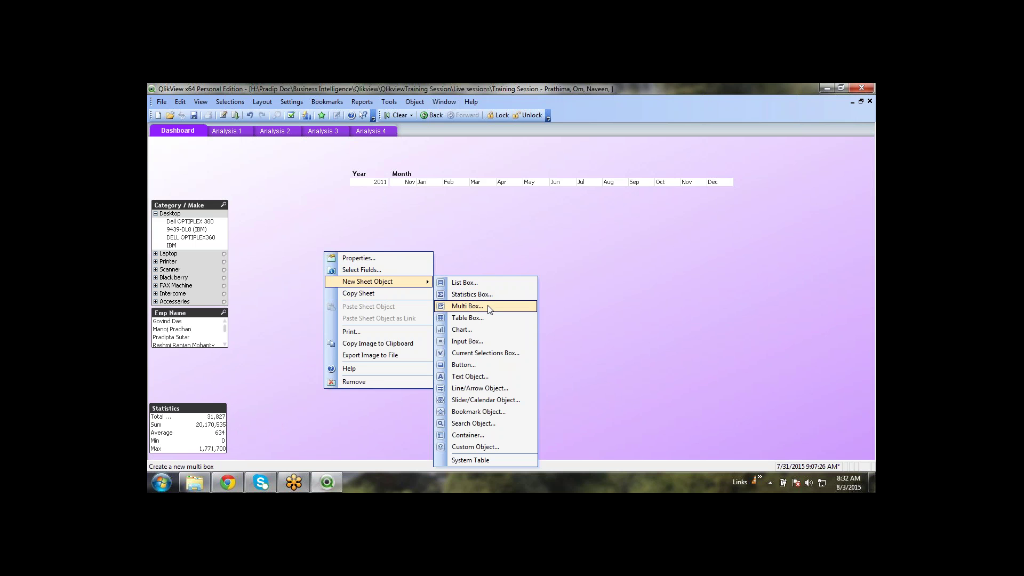
click(543, 309)
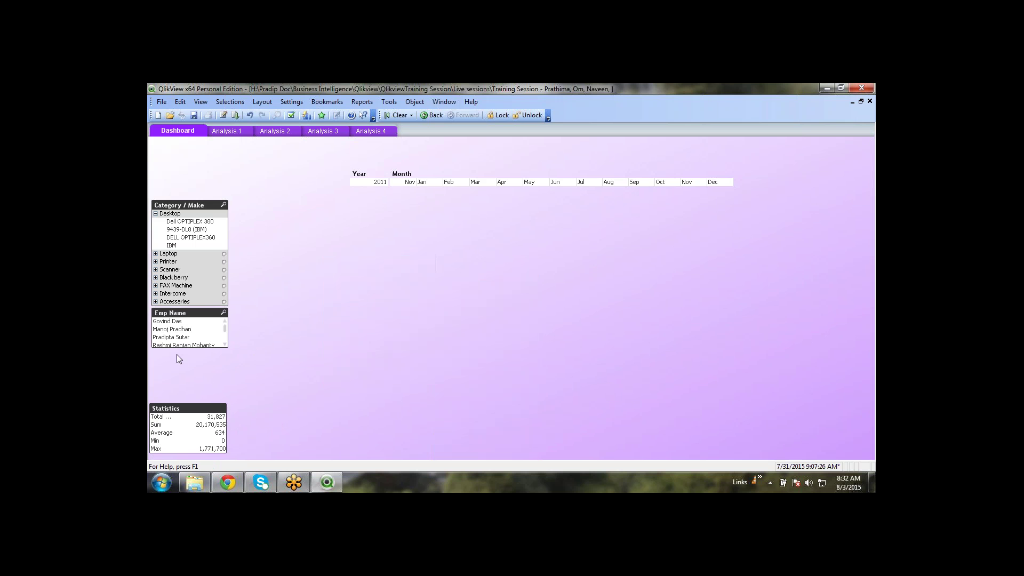
Nudge the Statistics box down and slightly to the right so that it aligns with the list boxes above
click(182, 409)
click(295, 400)
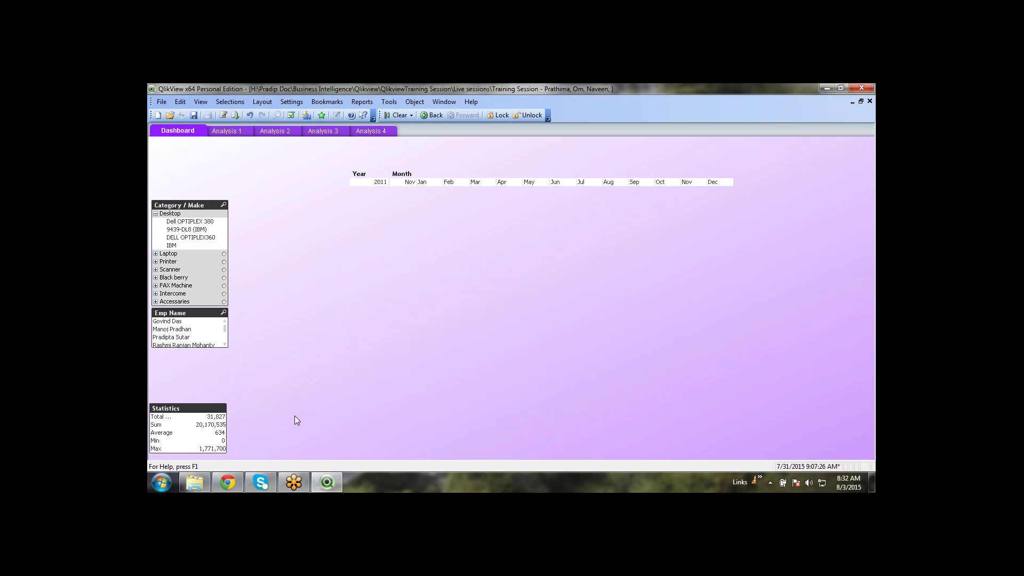
click(190, 408)
key(Down)
key(Down)
key(Down)
key(Down)
key(Down)
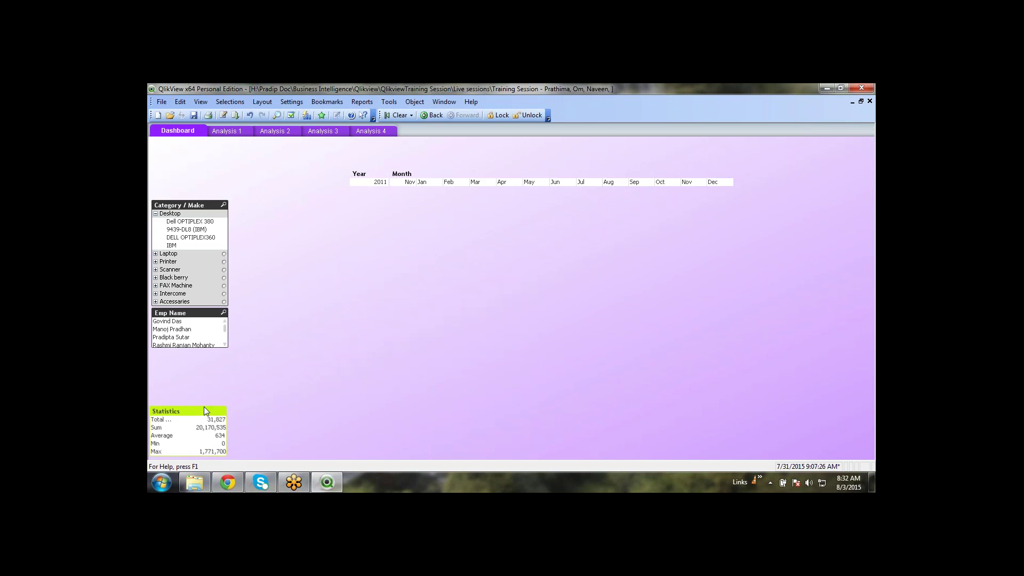
key(Right)
key(Right)
key(Down)
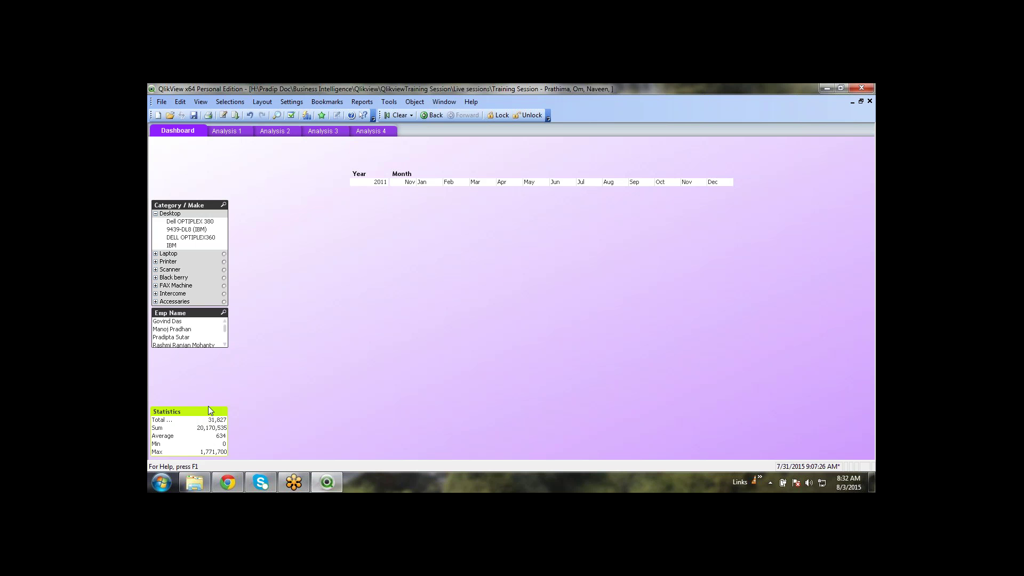
click(170, 205)
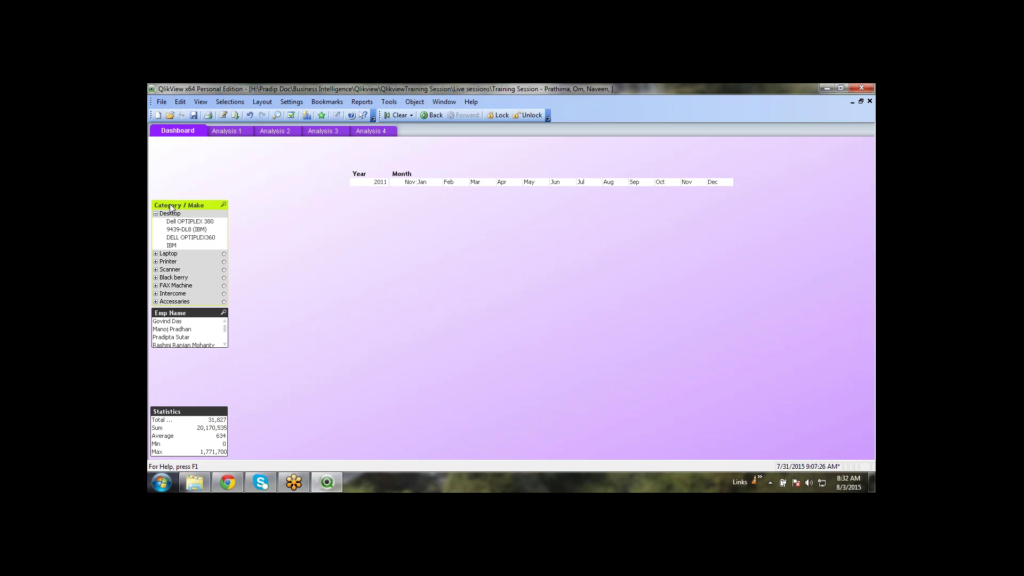
click(286, 218)
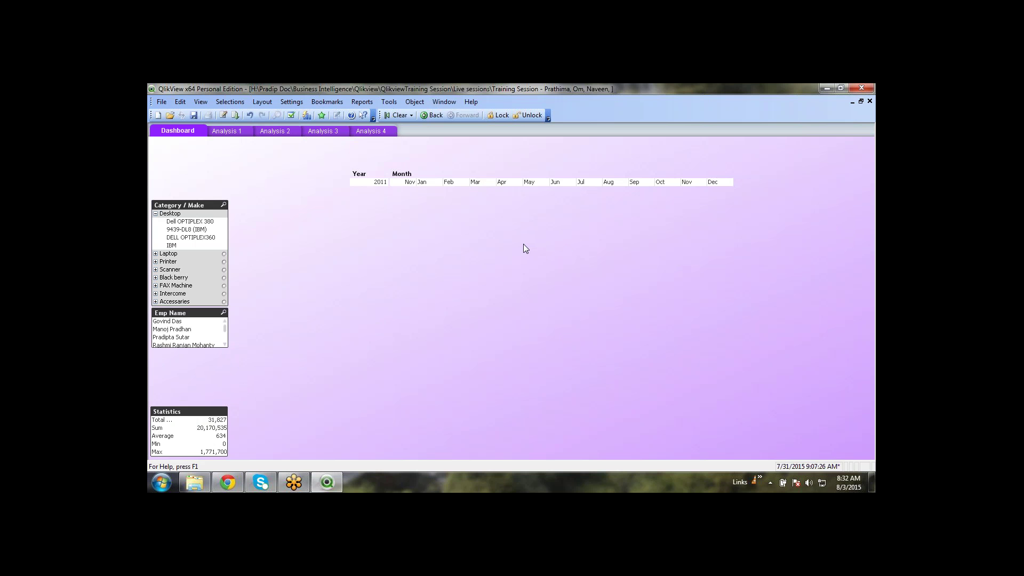
Start a new multi box on the Dashboard sheet and add Department.Department from the Department table to its displayed fields
right_click(368, 215)
mouse_move(411, 247)
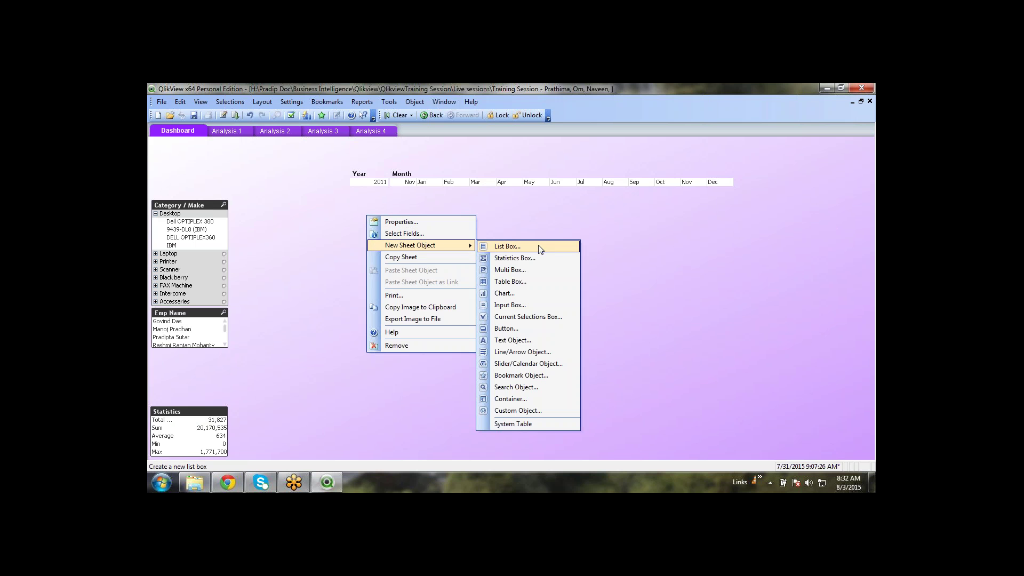
click(530, 271)
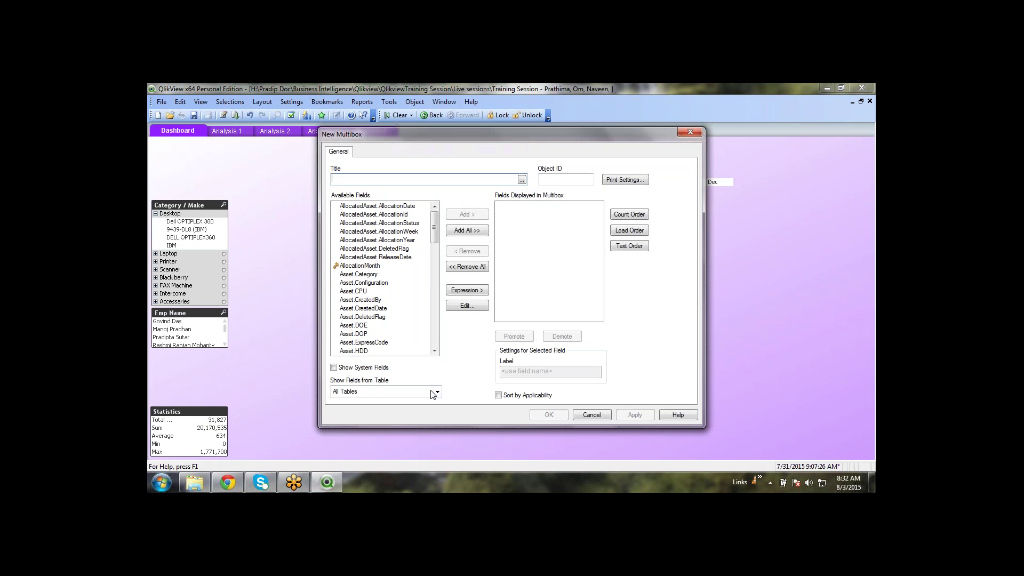
click(433, 393)
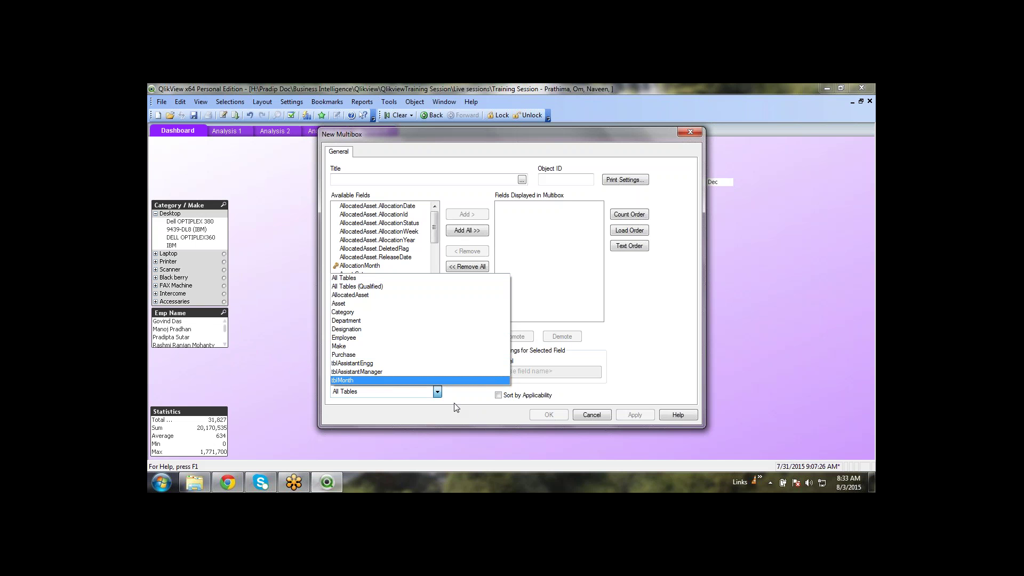
click(368, 320)
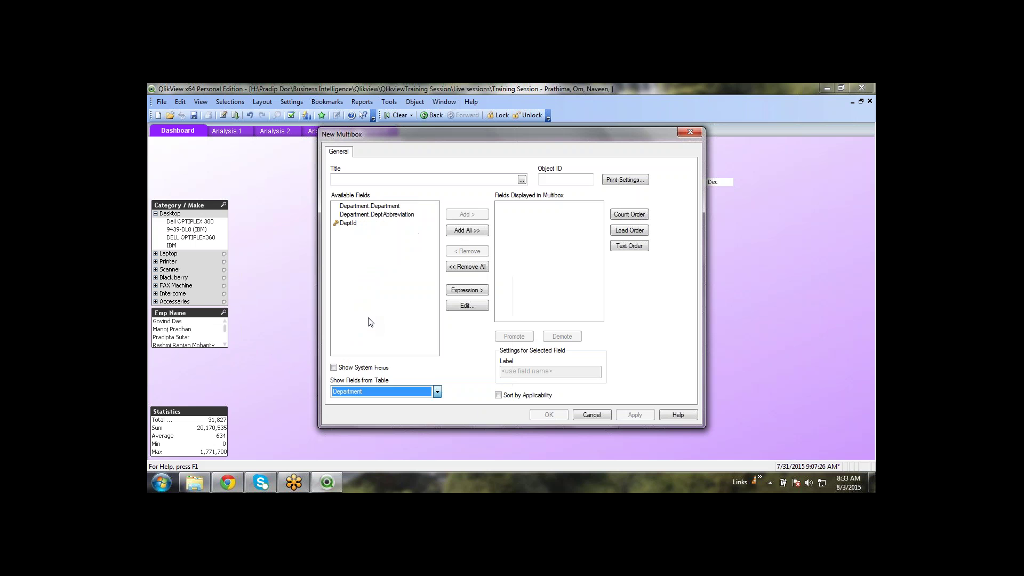
click(374, 208)
click(467, 214)
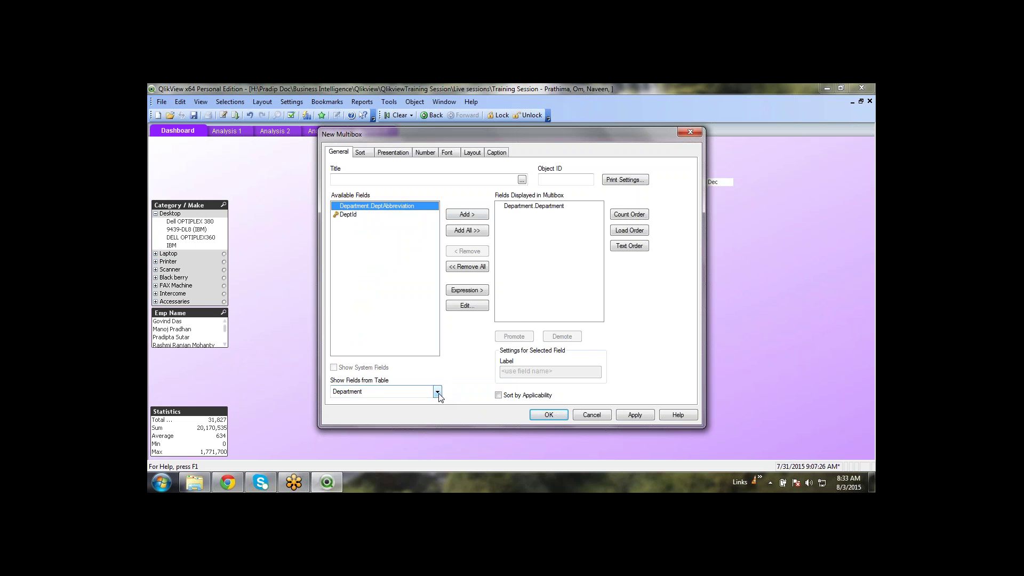
Add Designation.Designation from the Designation table to the fields displayed in the multi box
click(438, 393)
click(406, 329)
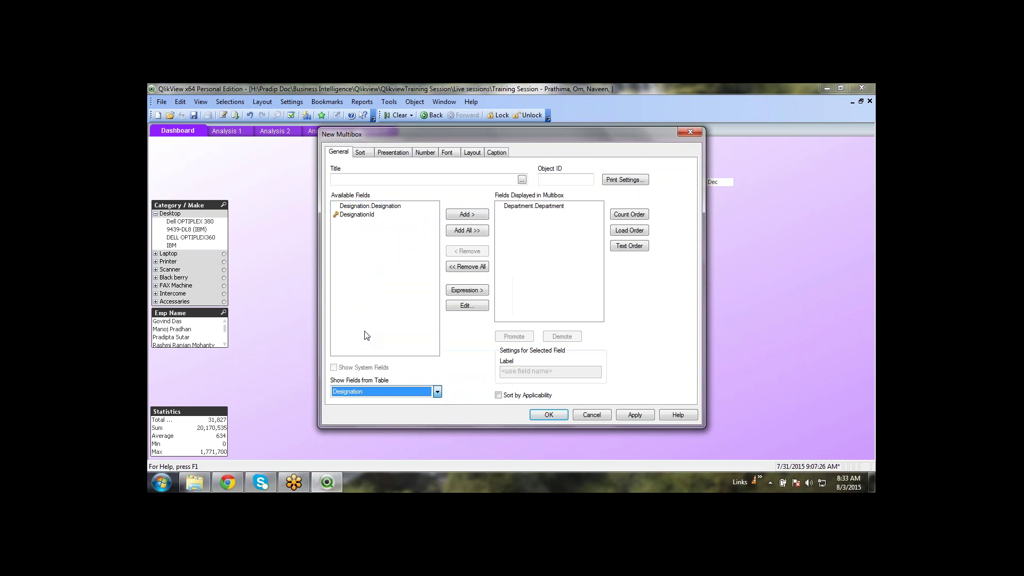
double_click(397, 207)
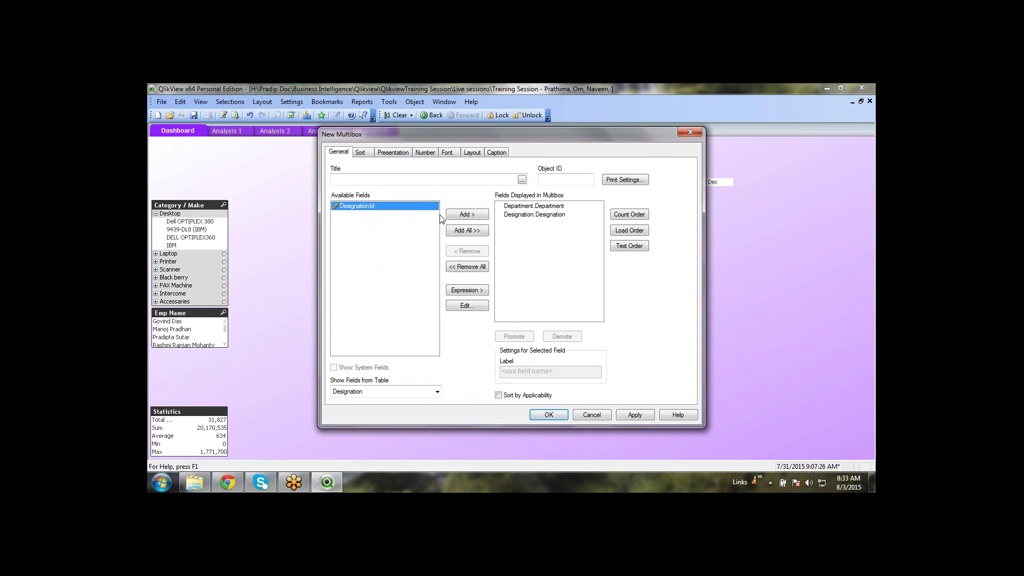
Add Asset.RAM and Asset.ExpressCode from the Asset table to the fields displayed in the multi box
click(437, 393)
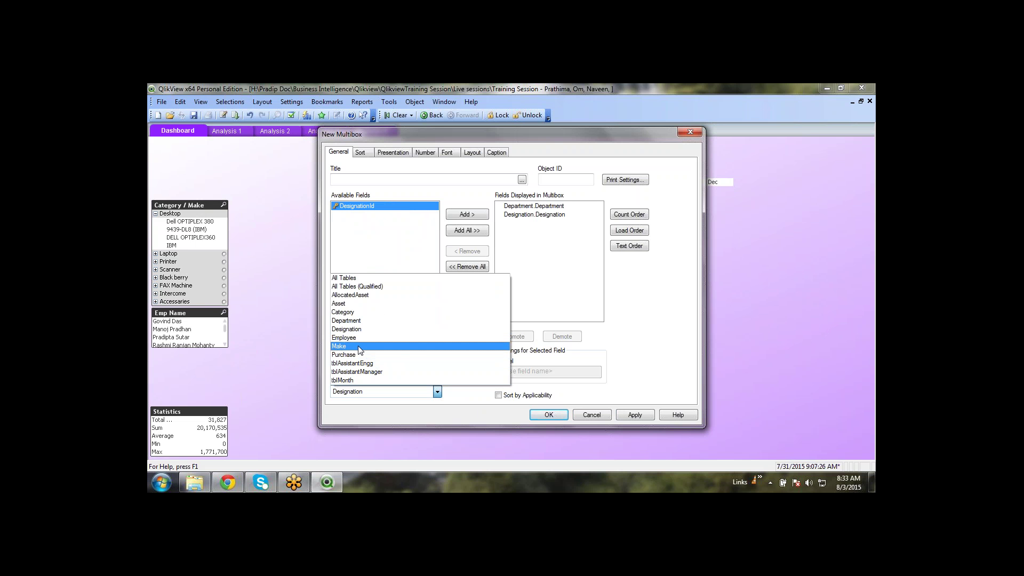
click(375, 304)
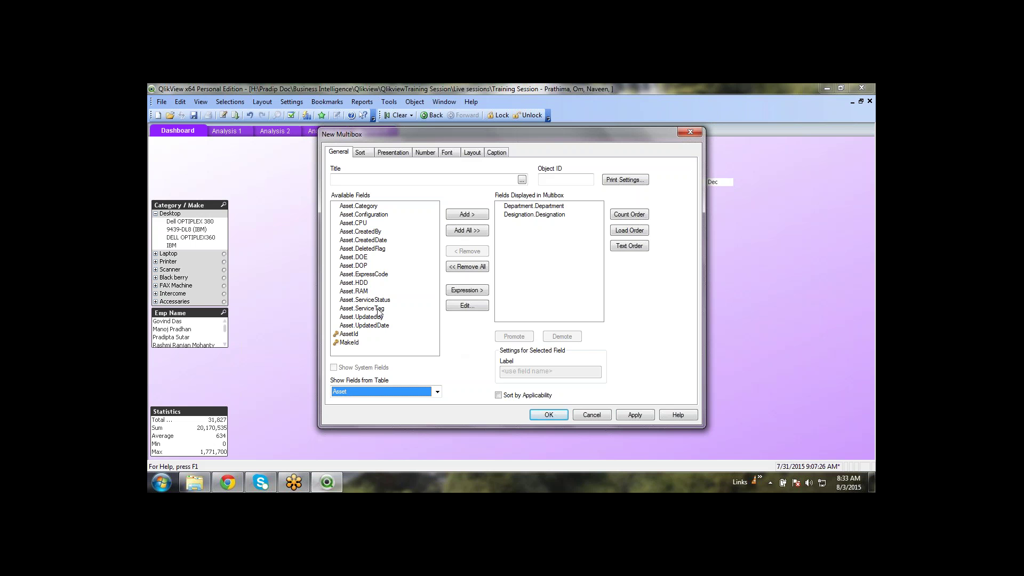
double_click(357, 292)
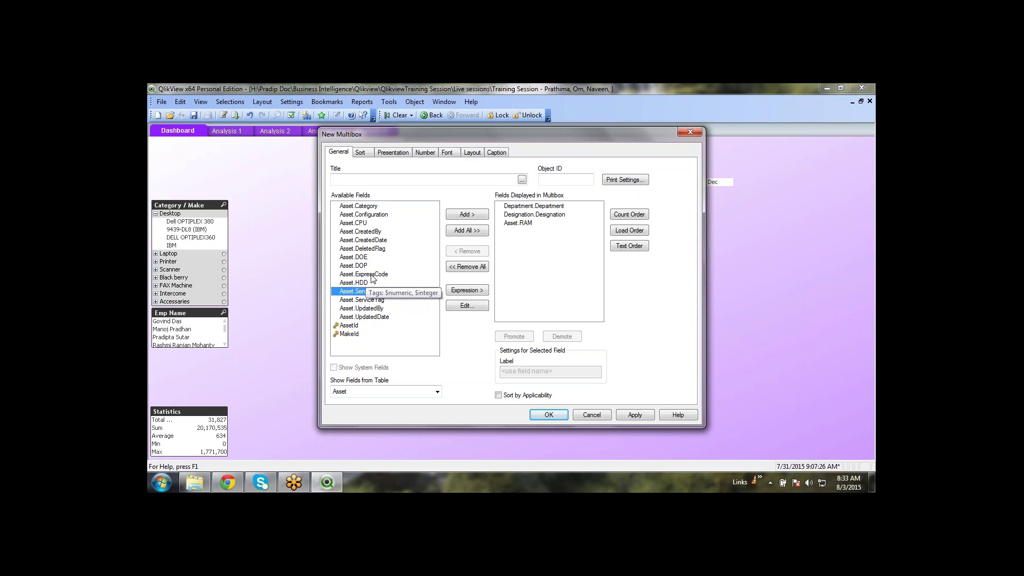
double_click(372, 275)
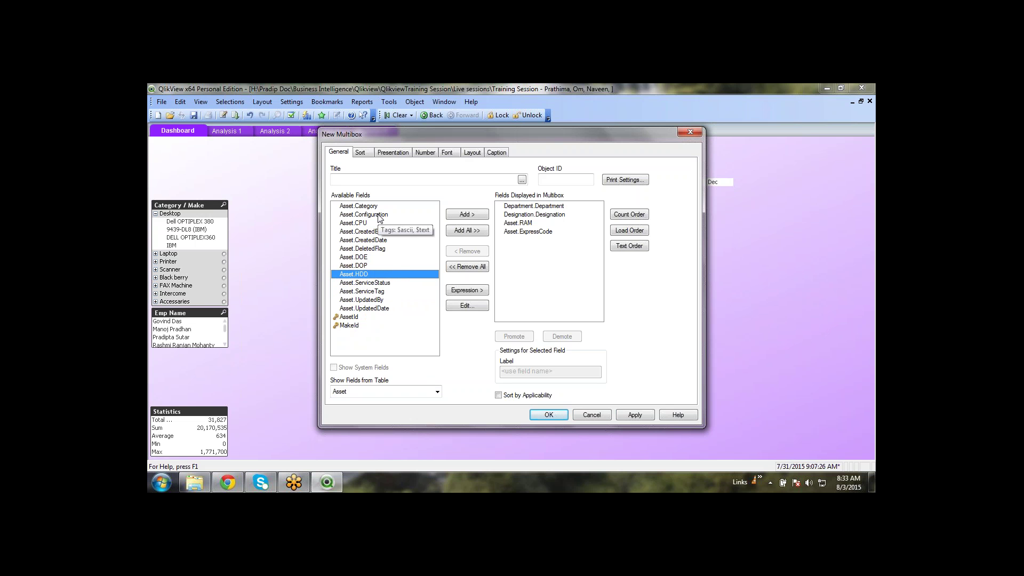
click(417, 395)
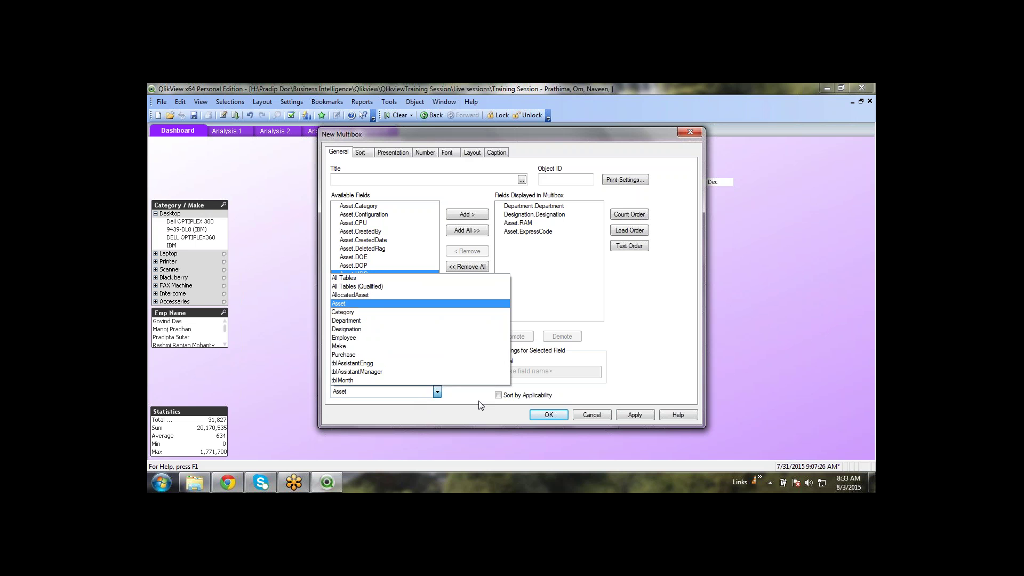
click(409, 392)
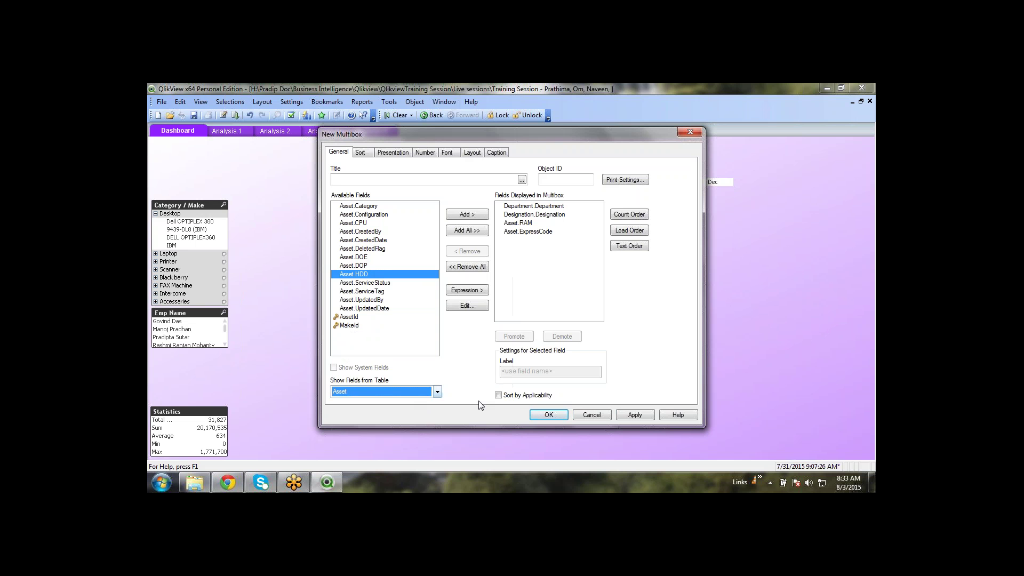
click(395, 392)
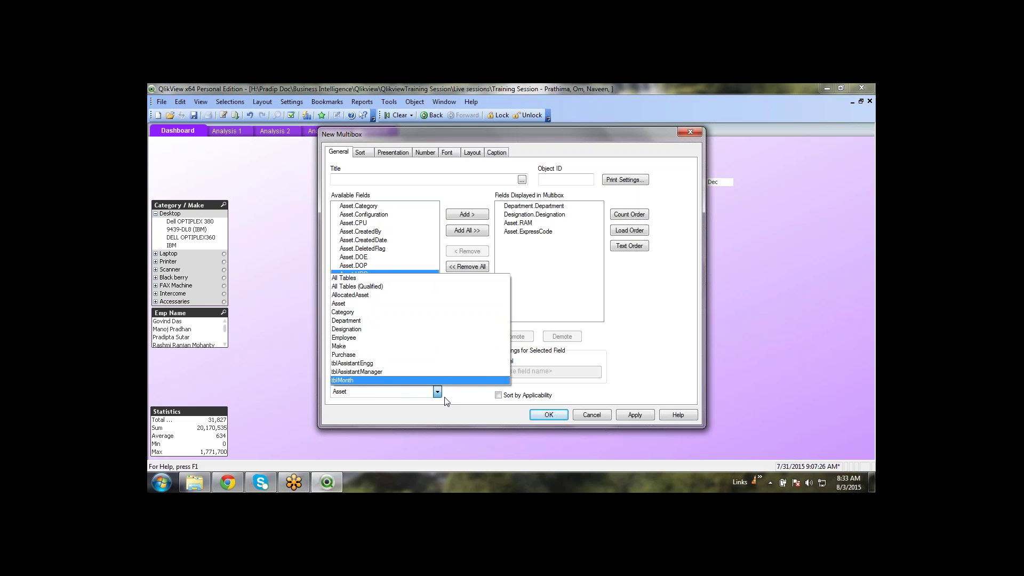
click(472, 408)
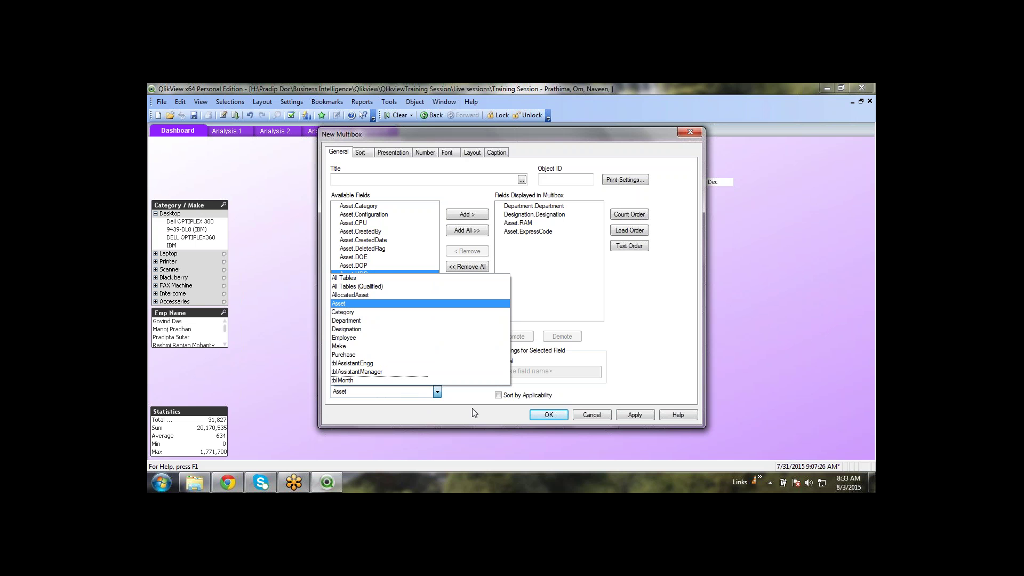
click(432, 393)
click(468, 406)
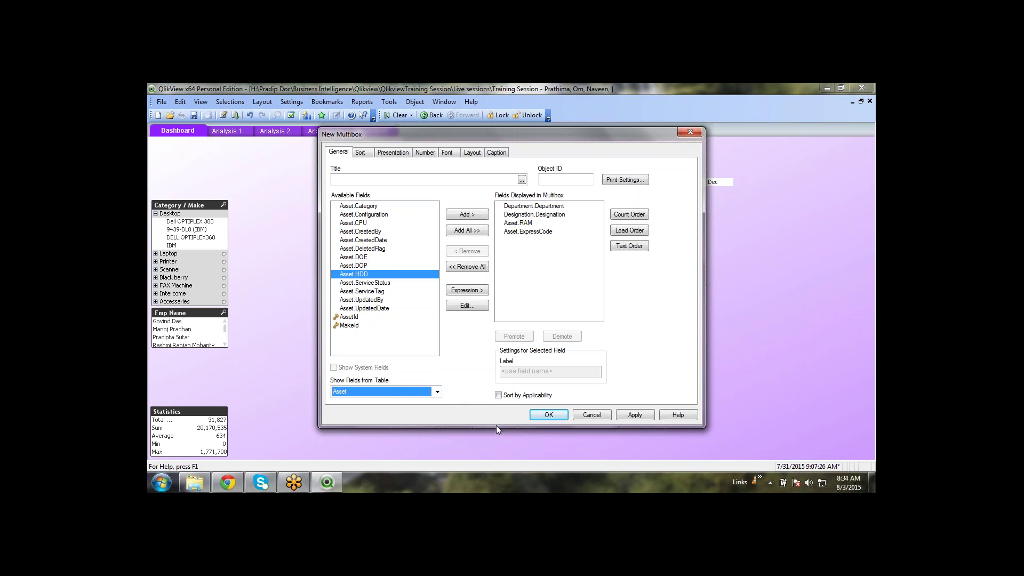
Create the multi box with the chosen fields and slightly narrow its field label column on the Dashboard sheet
click(637, 416)
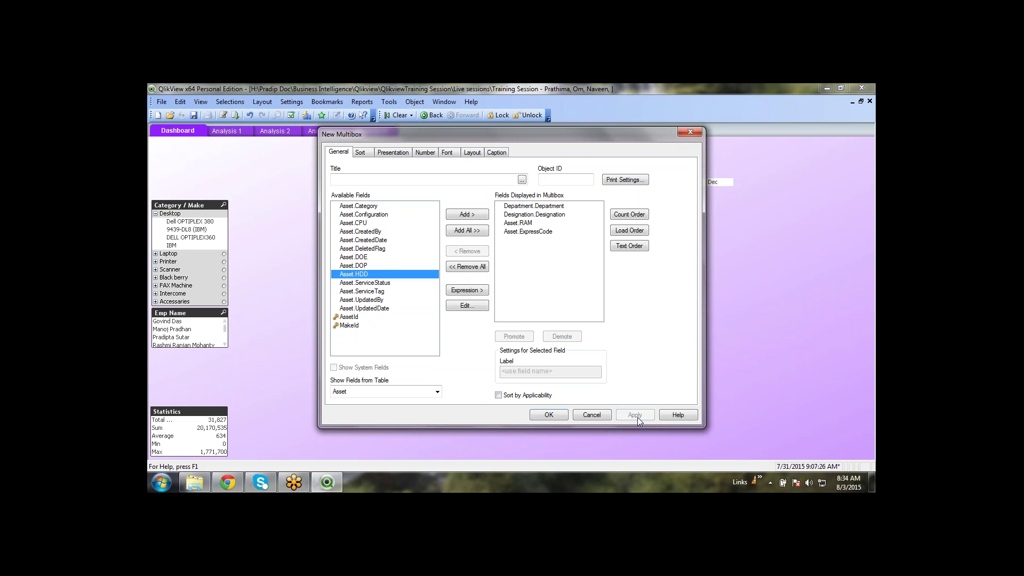
click(549, 416)
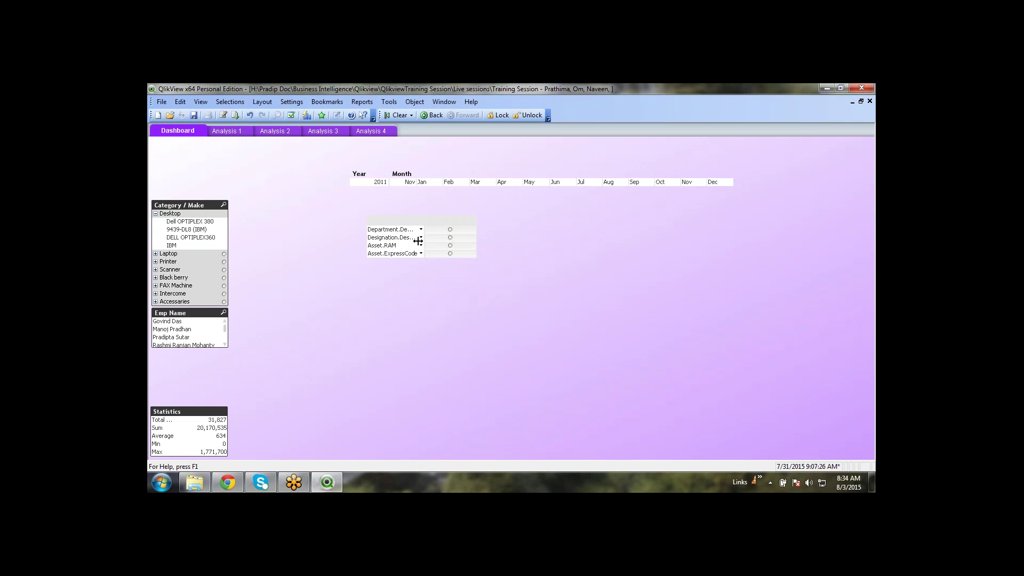
drag(418, 241, 408, 242)
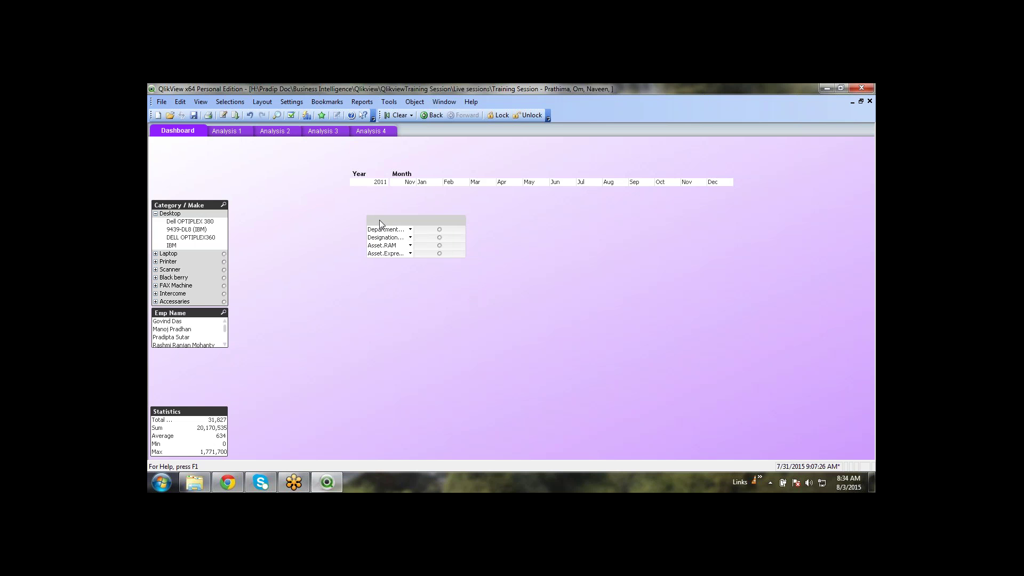
Open the multi box's properties and label the Department.Department field "Department"
right_click(380, 223)
click(397, 228)
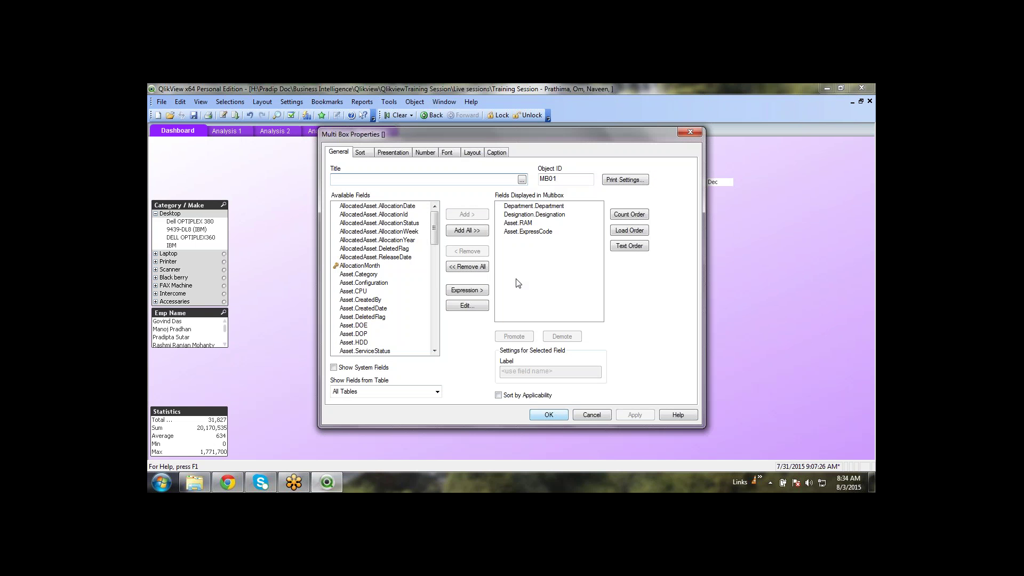
click(550, 206)
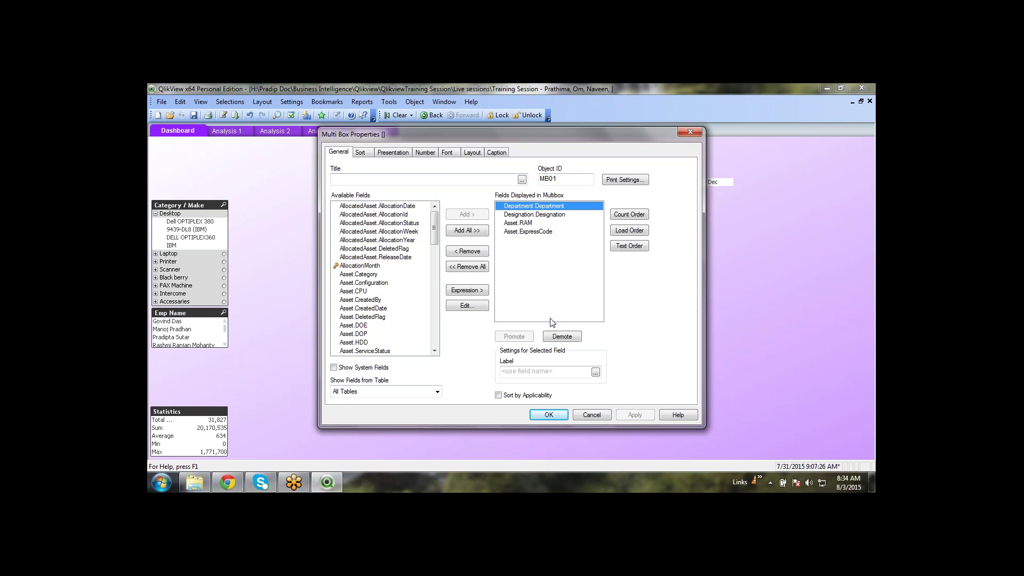
click(549, 368)
text(Depar)
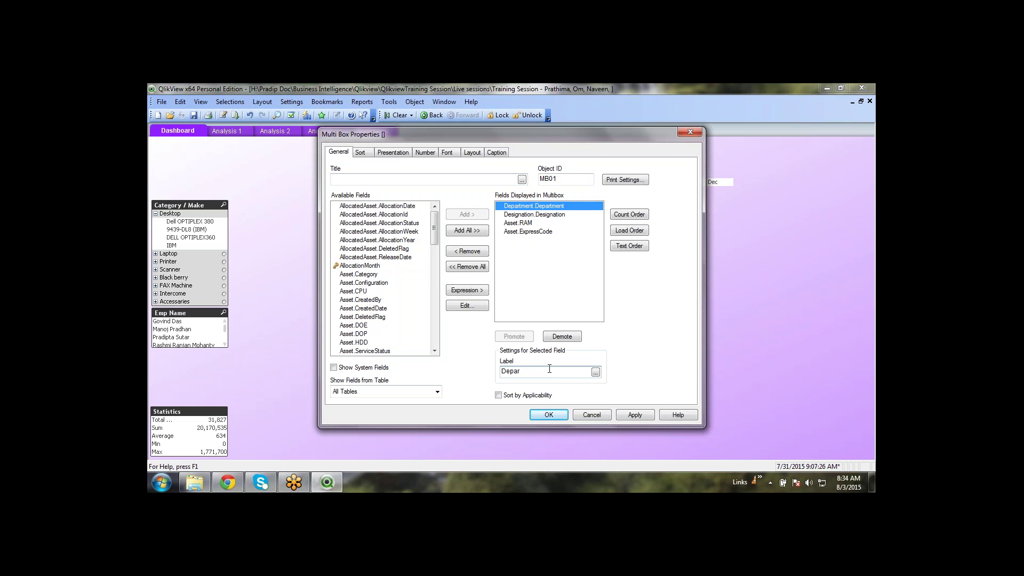
text(ment)
Label the multi box's Designation.Designation field "Designation"
click(546, 222)
click(547, 214)
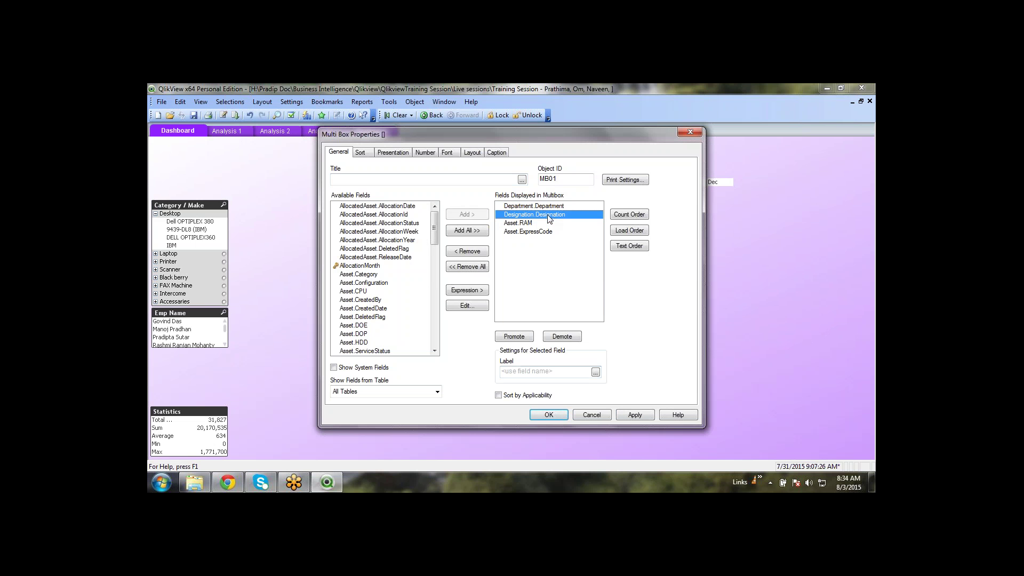
click(521, 372)
text(Designation)
Label the multi box's Asset.RAM field "RAM" in capital letters
click(544, 223)
click(512, 373)
text(R)
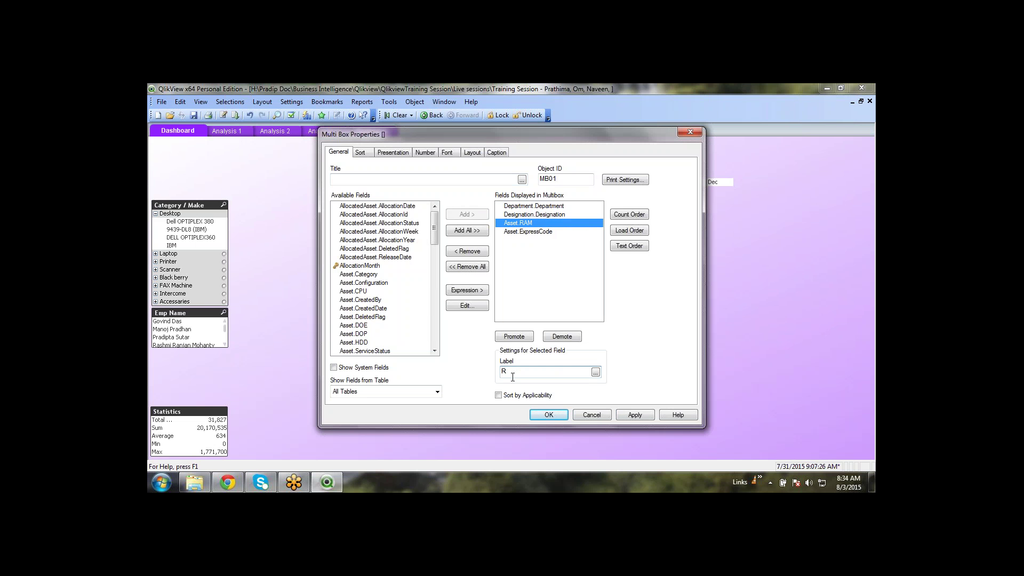
text(am)
key(BackSpace)
key(BackSpace)
text(AM)
Remove Asset.ExpressCode from the fields displayed in the multi box
click(549, 233)
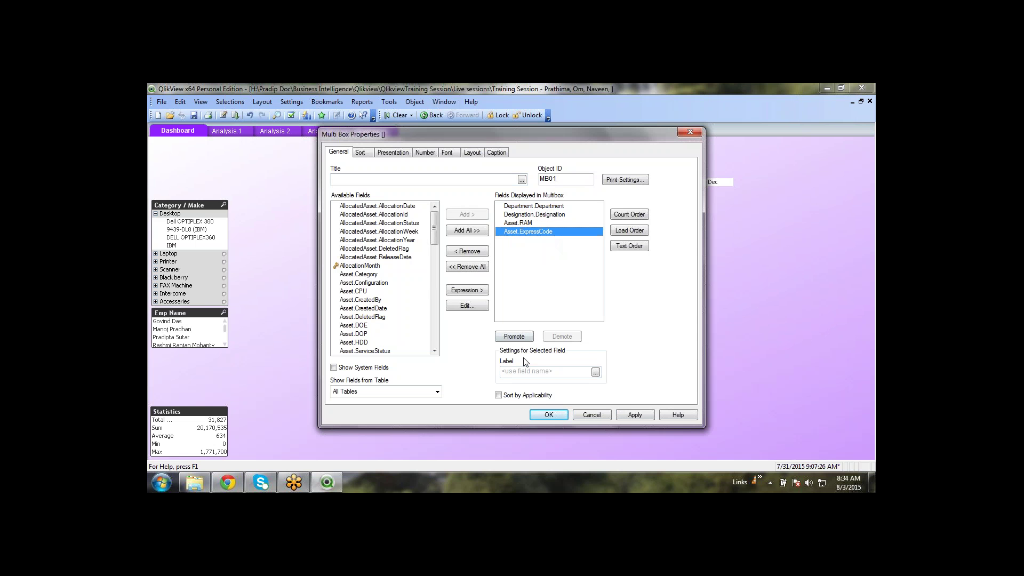
click(544, 371)
click(467, 250)
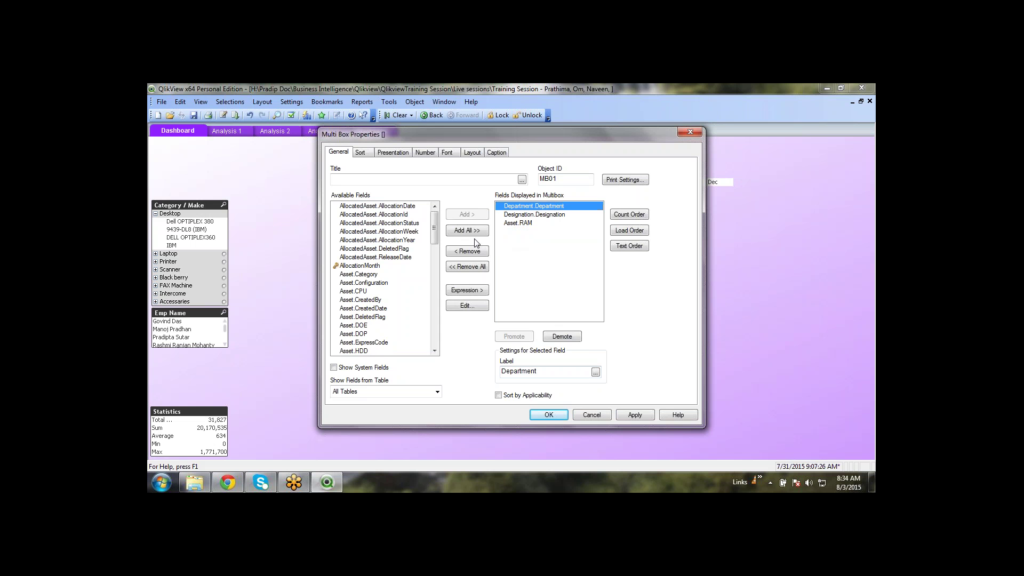
Add Asset.ServiceStatus to the multi box's displayed fields and label it "Service Status"
click(374, 336)
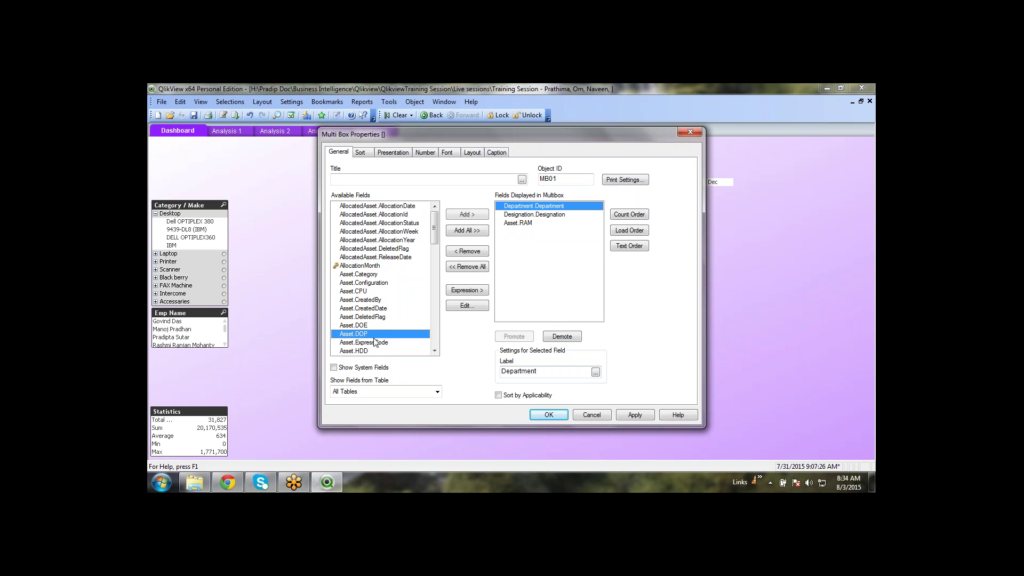
scroll(376, 341, down, 2)
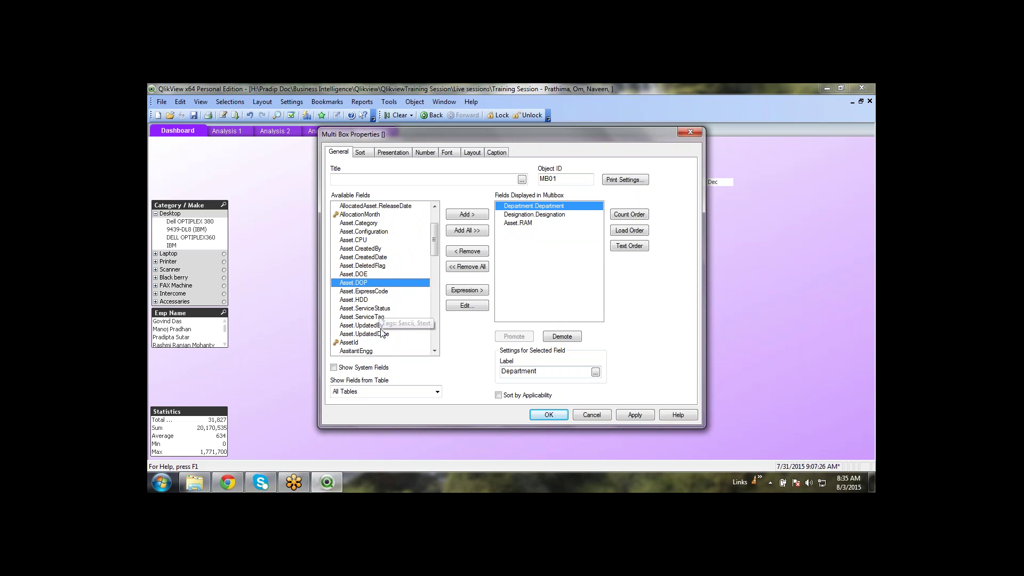
double_click(382, 317)
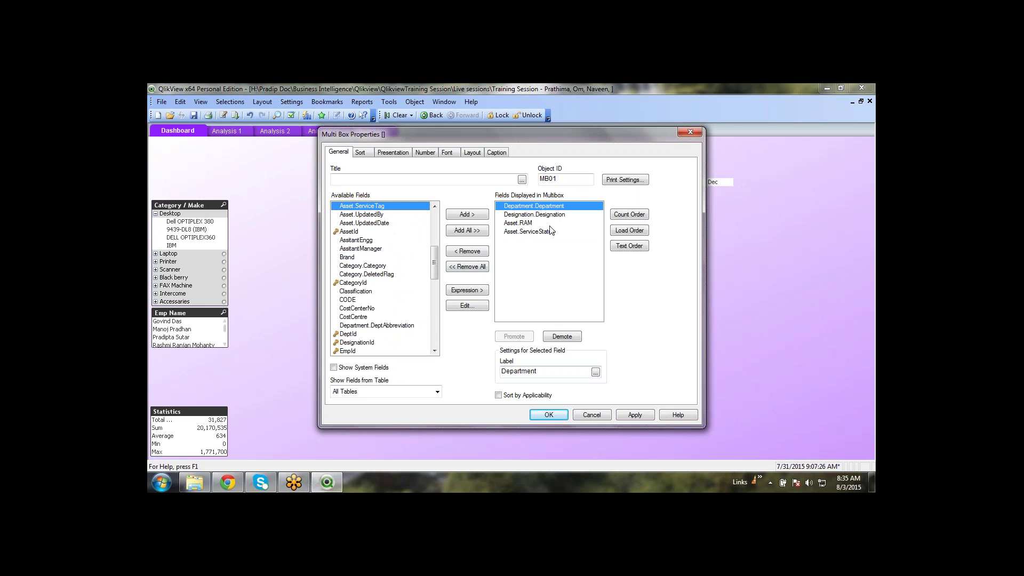
click(549, 233)
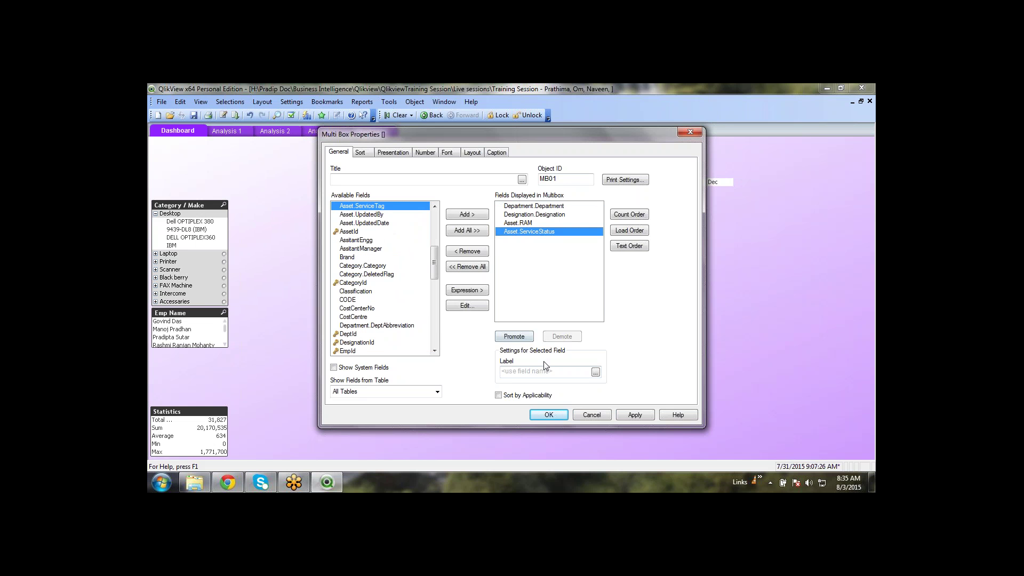
click(542, 370)
text(Service Ststus)
click(534, 371)
key(BackSpace)
text(a)
Look through the available fields and restrict the list to those from the Asset table
drag(437, 267, 437, 247)
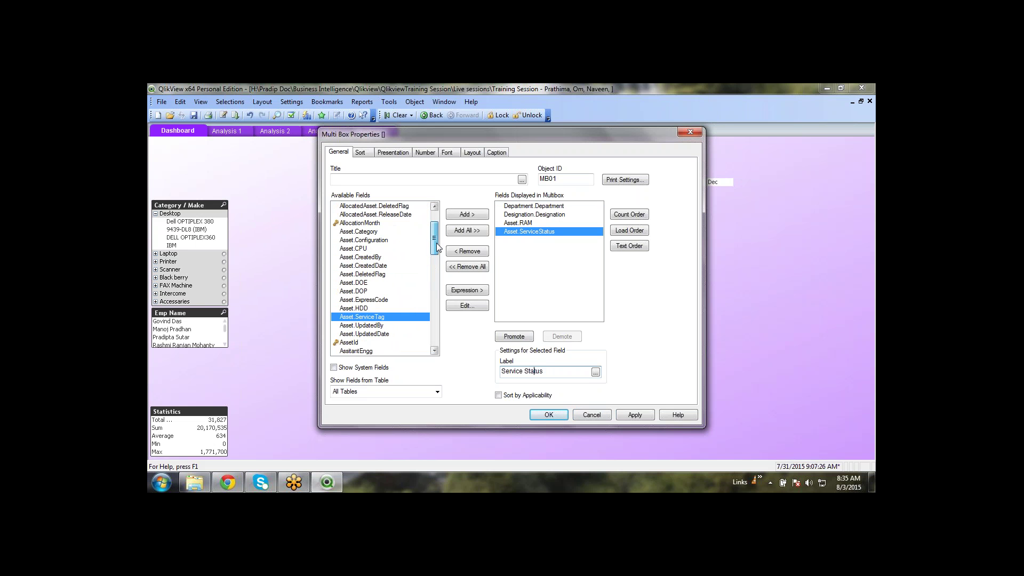
drag(436, 247, 442, 255)
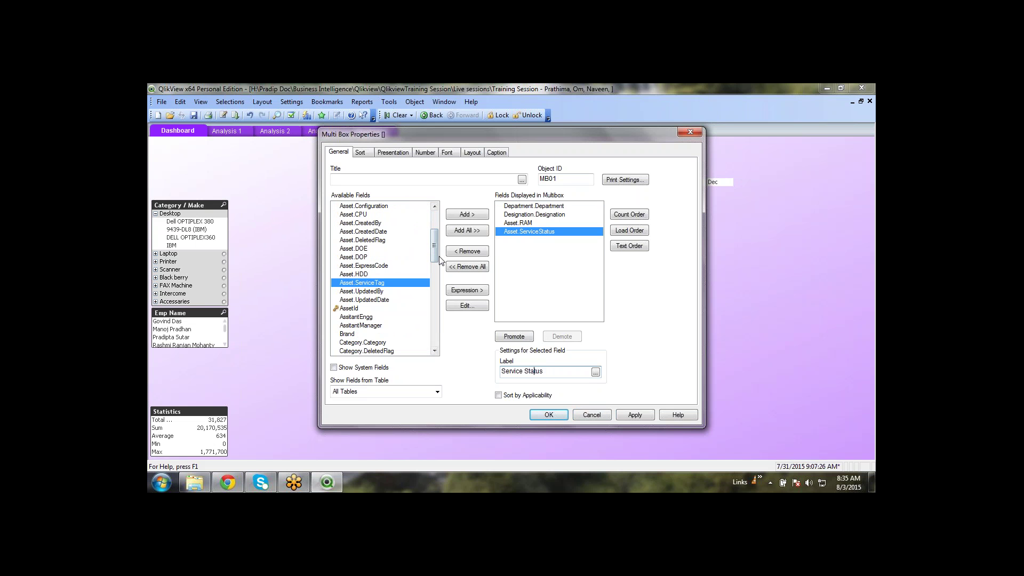
click(390, 299)
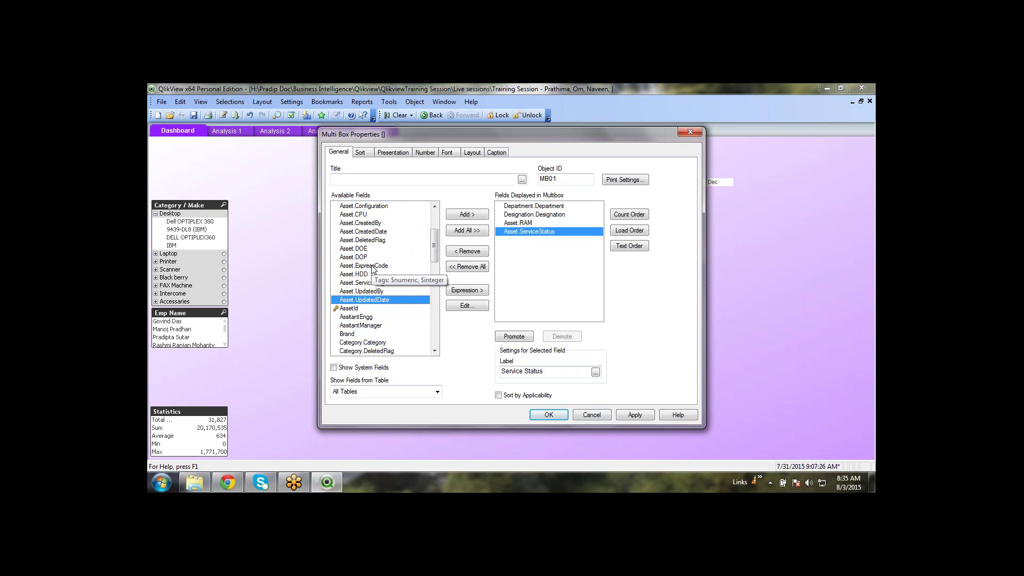
scroll(373, 271, up, 1)
scroll(372, 270, up, 1)
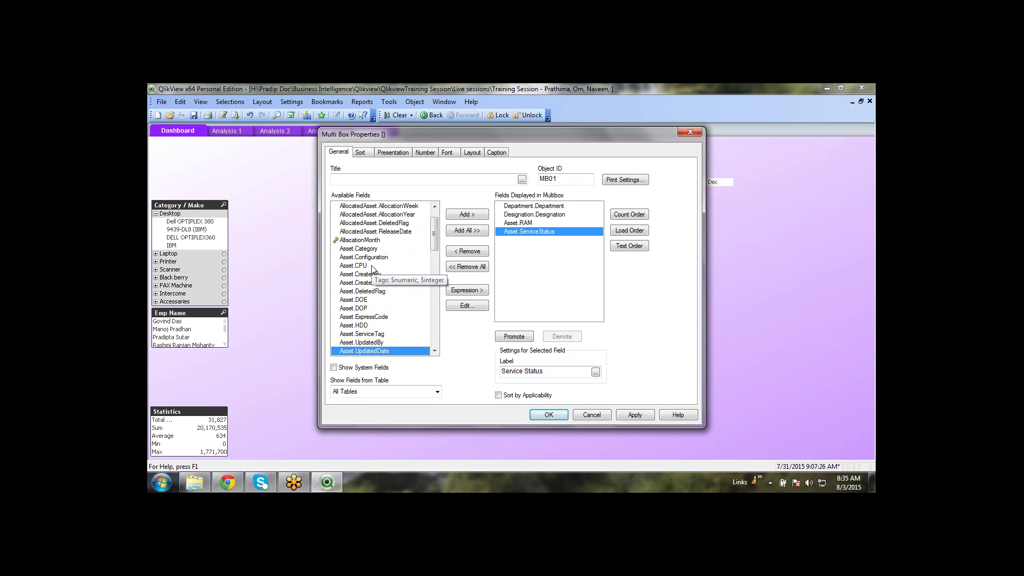
scroll(372, 269, down, 1)
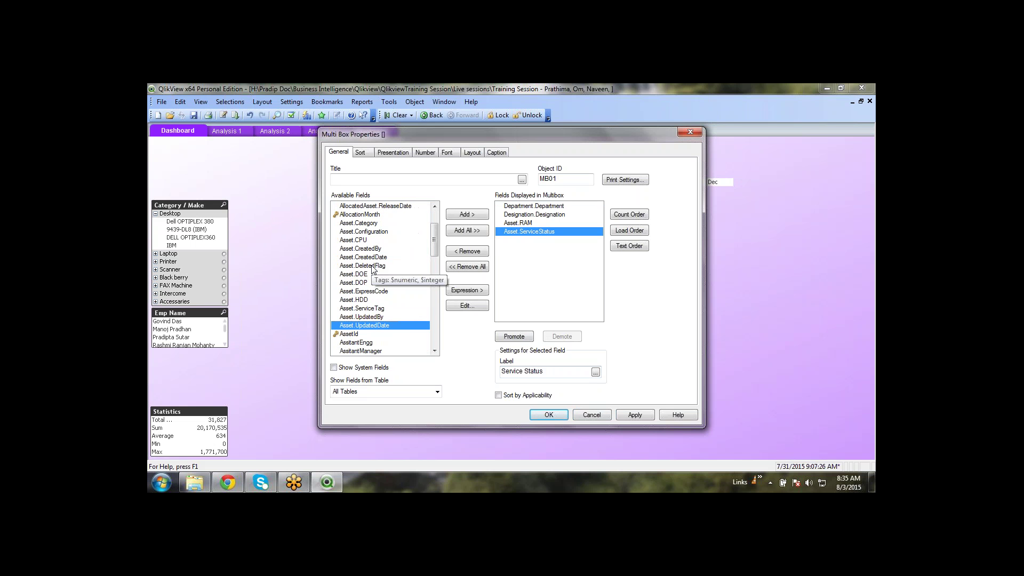
click(367, 392)
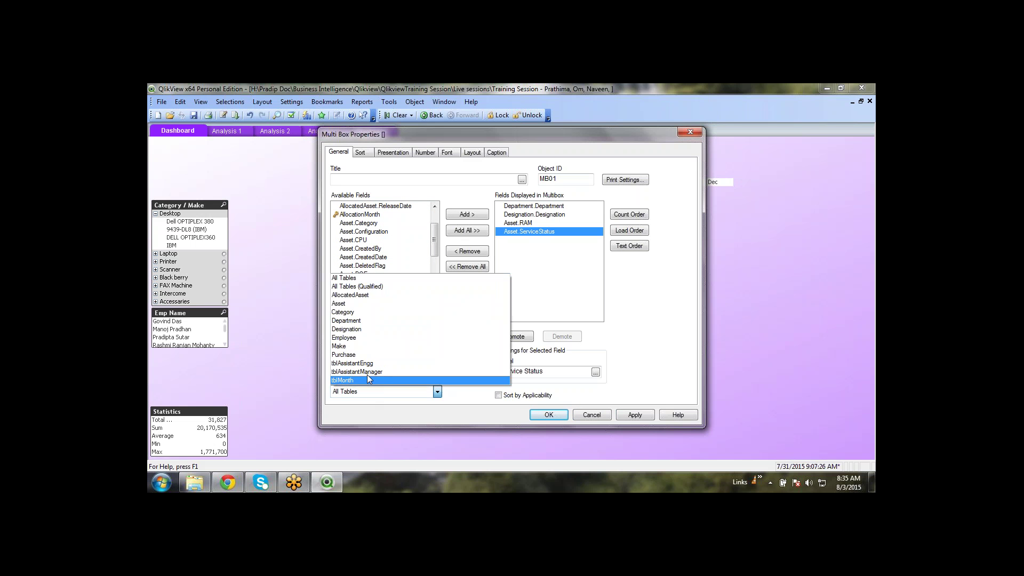
click(366, 304)
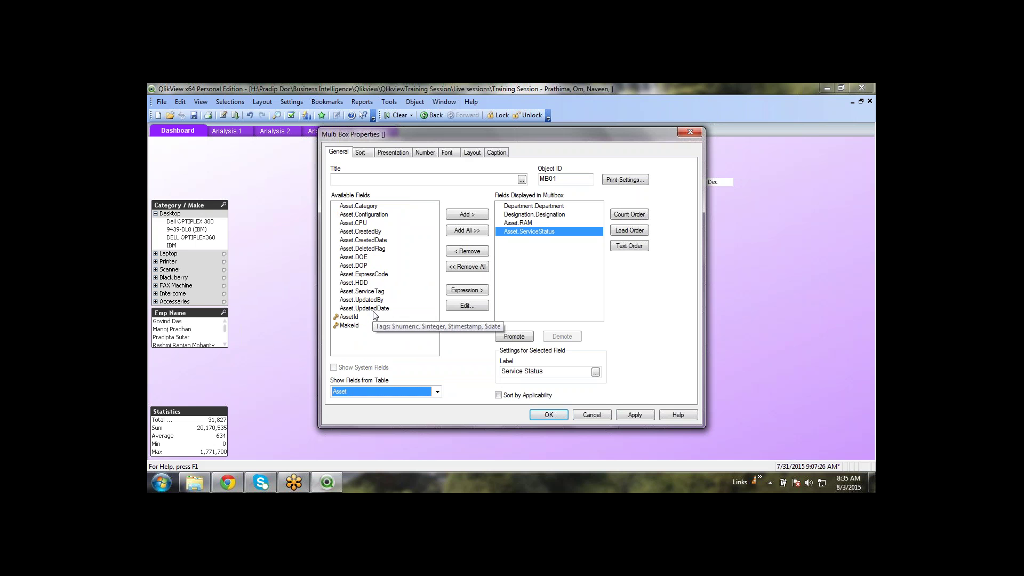
key(Up)
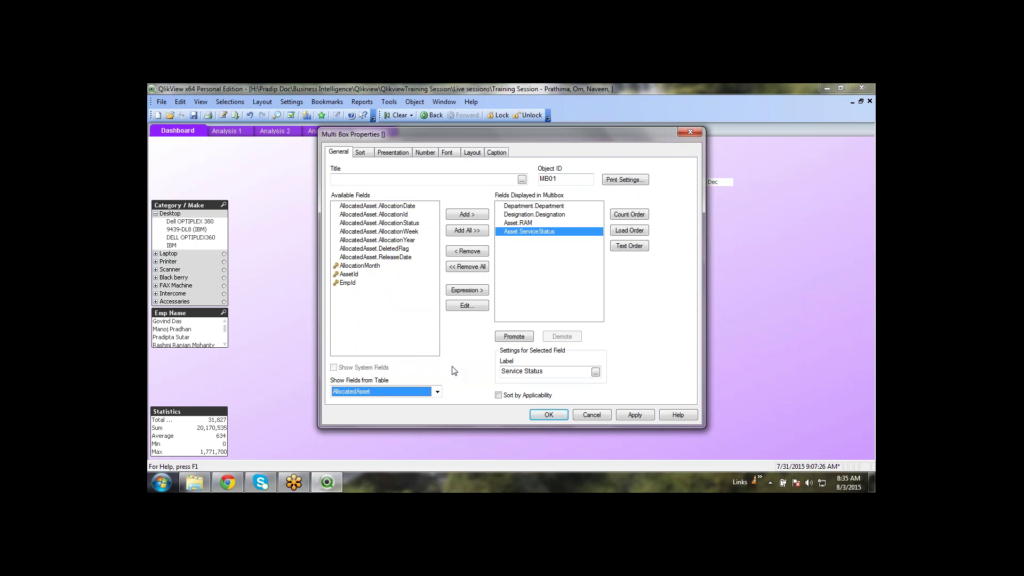
key(Down)
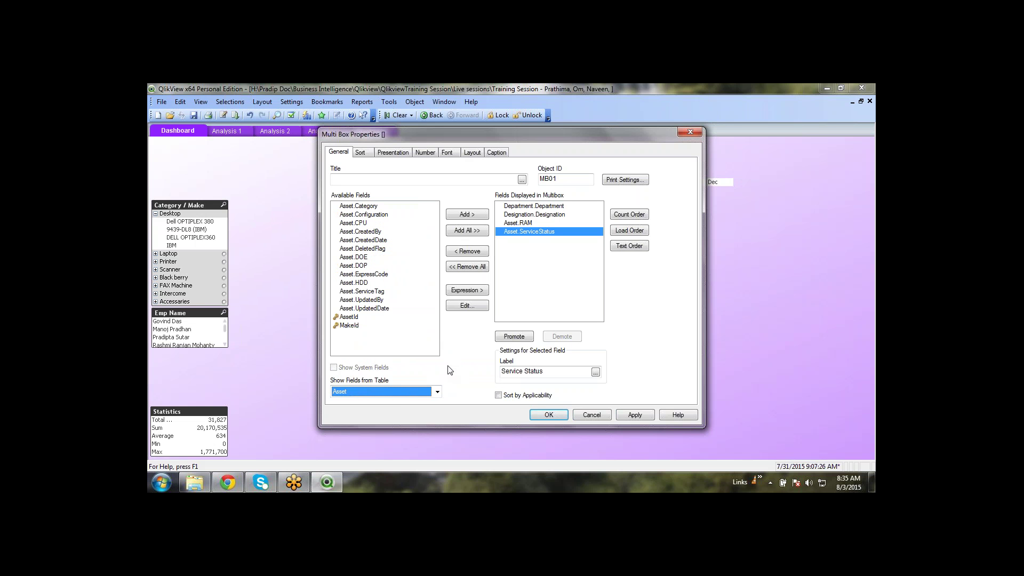
Add Asset.DOE to the multi box's displayed fields, label it "Expire date" and apply the changes
double_click(363, 258)
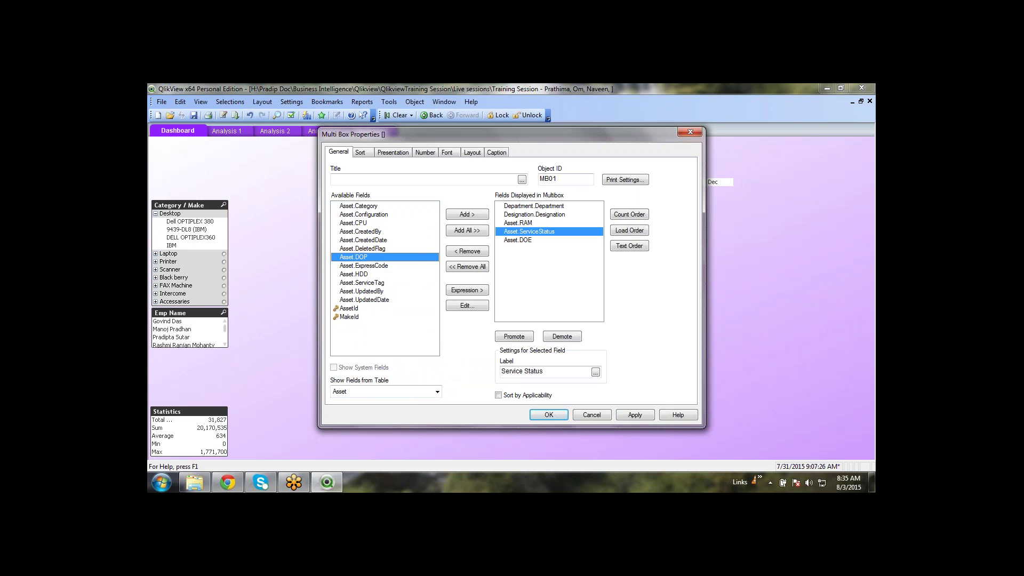
click(531, 240)
click(527, 371)
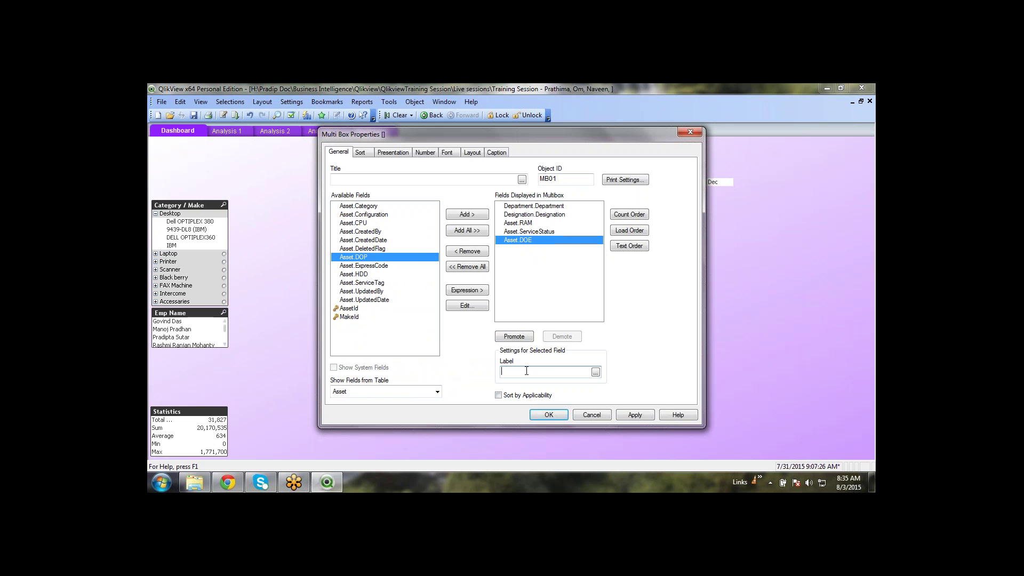
text(Ex)
text(pery)
text( date)
key(BackSpace)
key(BackSpace)
key(BackSpace)
text(ire)
click(635, 416)
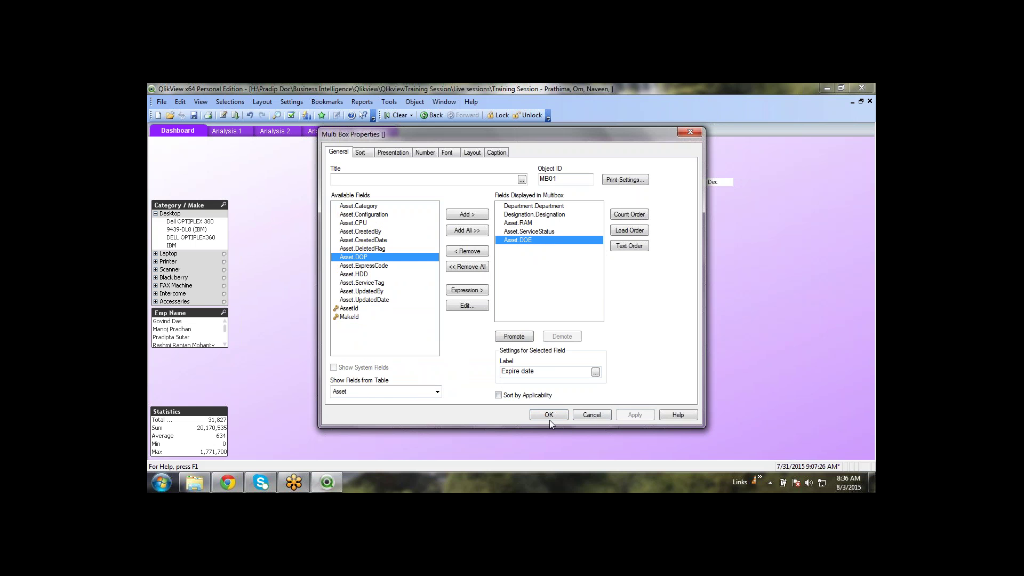
Add Asset.ServiceTag to the multi box's displayed fields, label it "Servise Tag" and save the multi box's properties
double_click(373, 282)
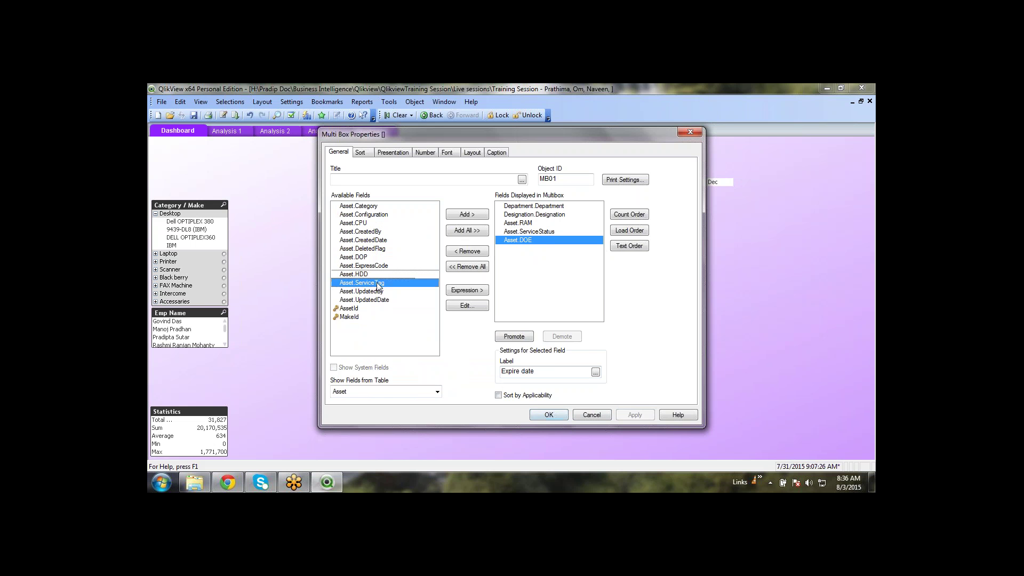
click(533, 248)
click(551, 369)
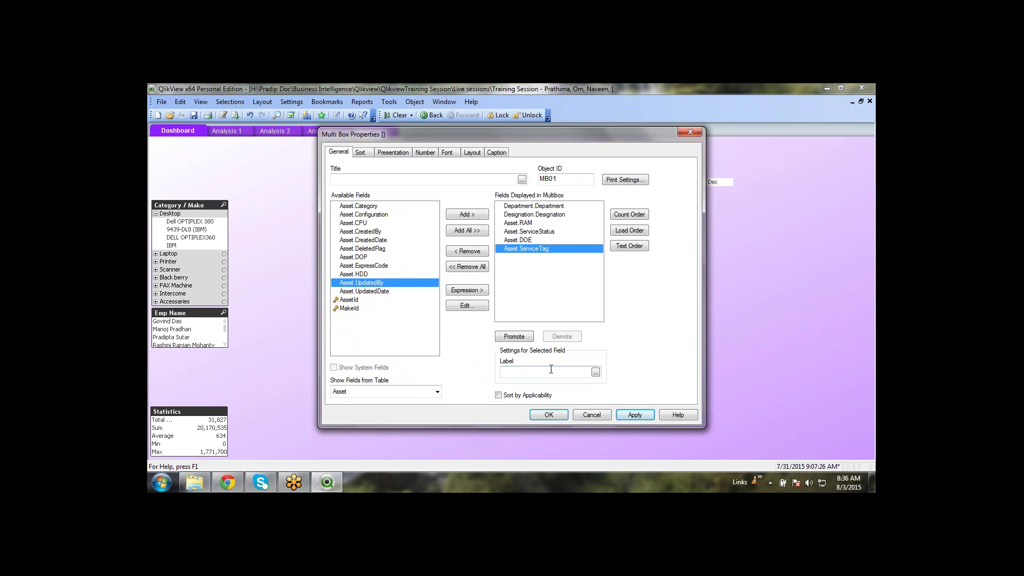
text(Servise Tag)
click(634, 415)
click(549, 414)
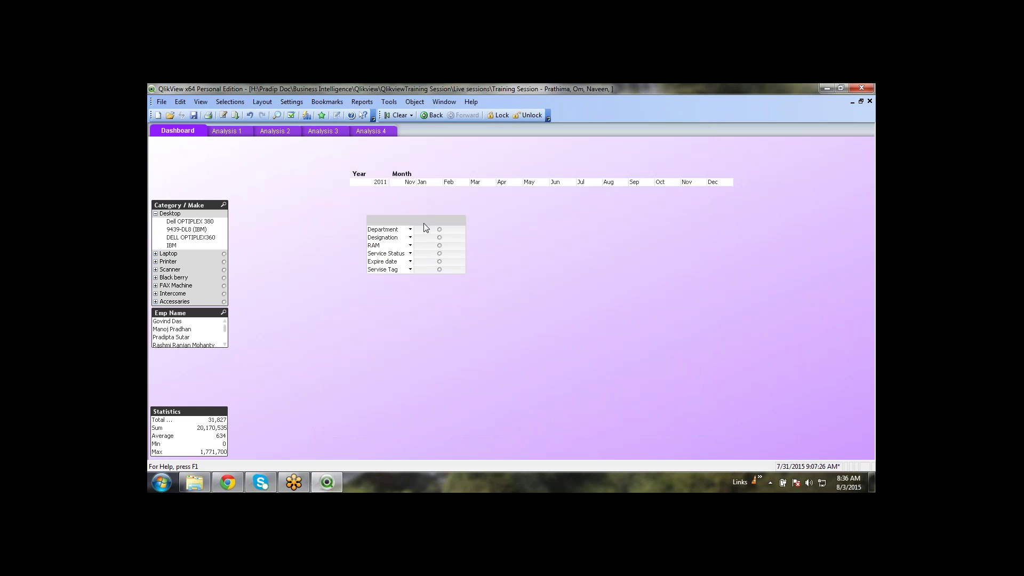
Move the multi box into the gap between the Emp Name list box and the Statistics box
drag(424, 223, 206, 355)
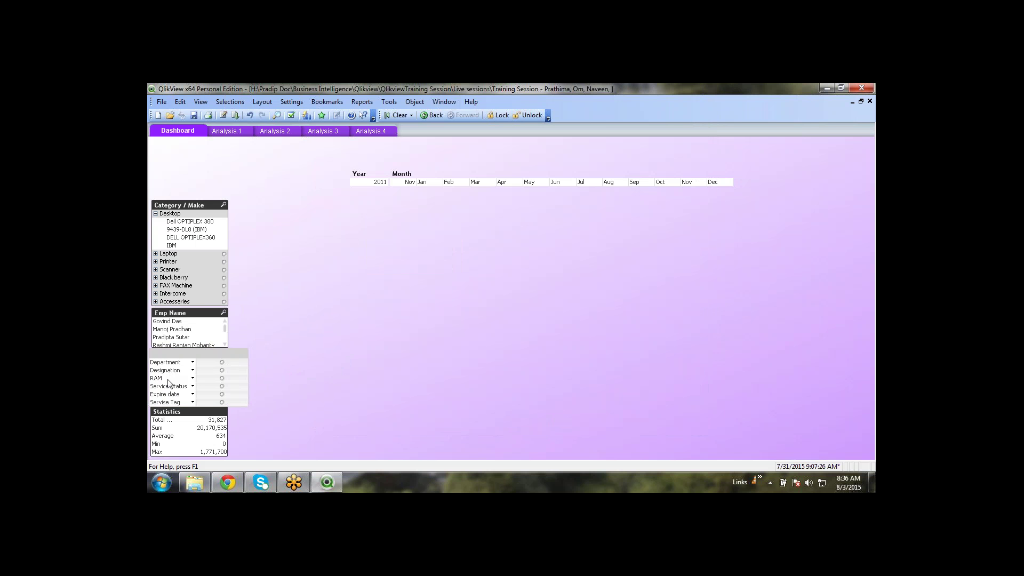
Narrow the multi box slightly and shift the Category / Make and Emp Name list boxes up a little
click(291, 366)
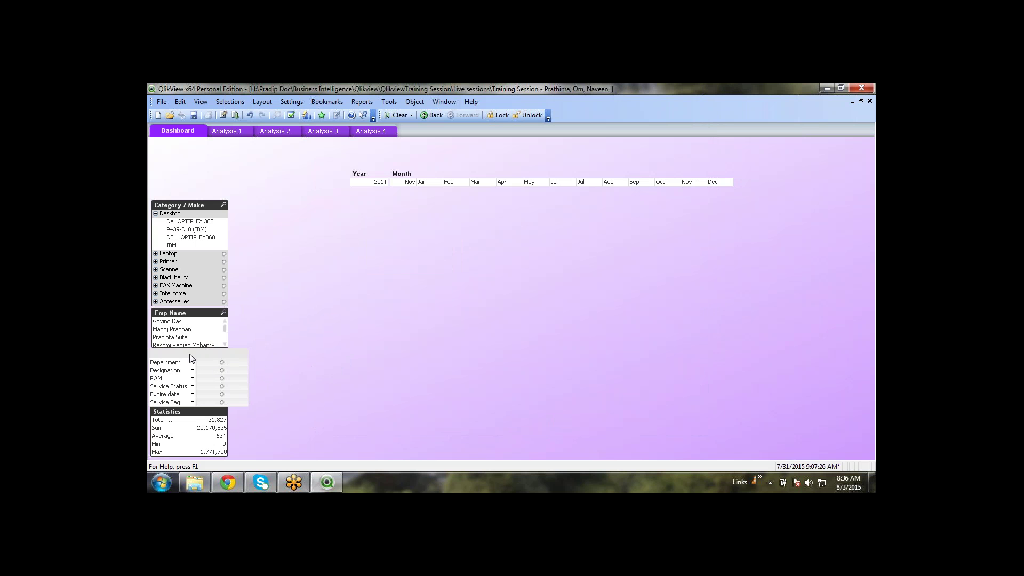
drag(189, 371, 183, 372)
click(327, 364)
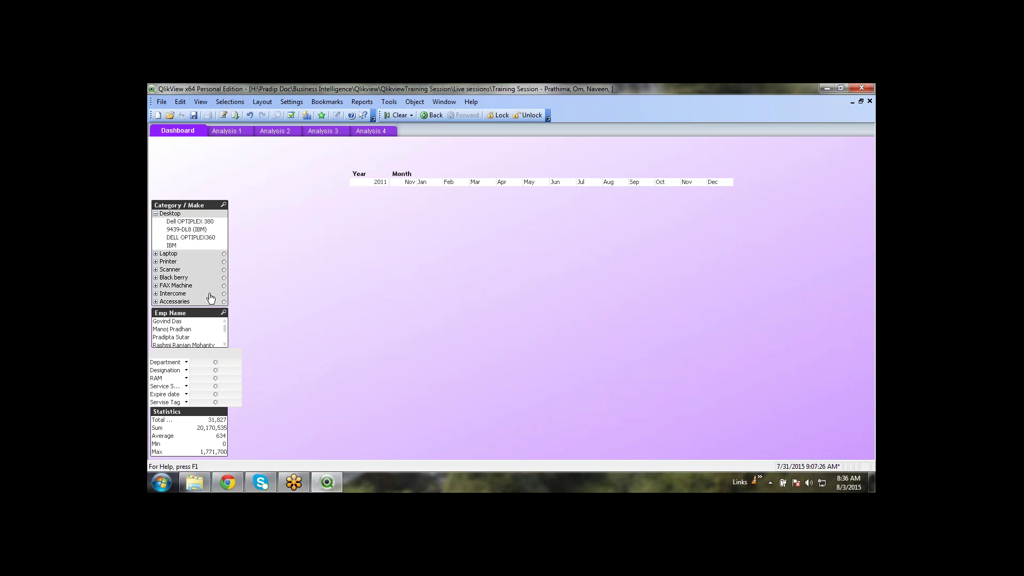
drag(233, 346, 176, 198)
click(296, 239)
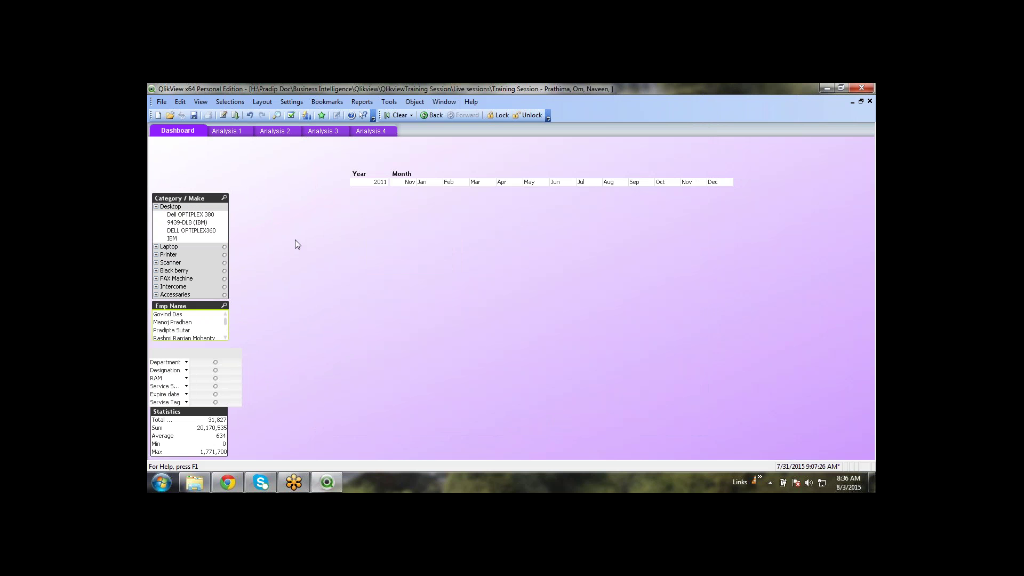
Nudge the multi box up and to the right so its left edge lines up with the list boxes above
click(213, 351)
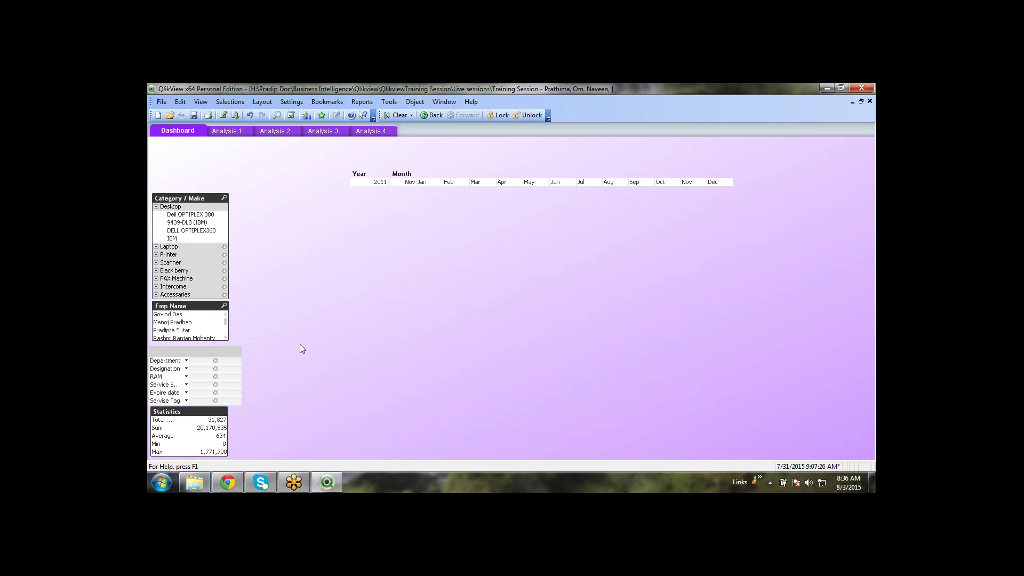
key(Right)
key(Right)
key(Right)
key(Right)
key(Right)
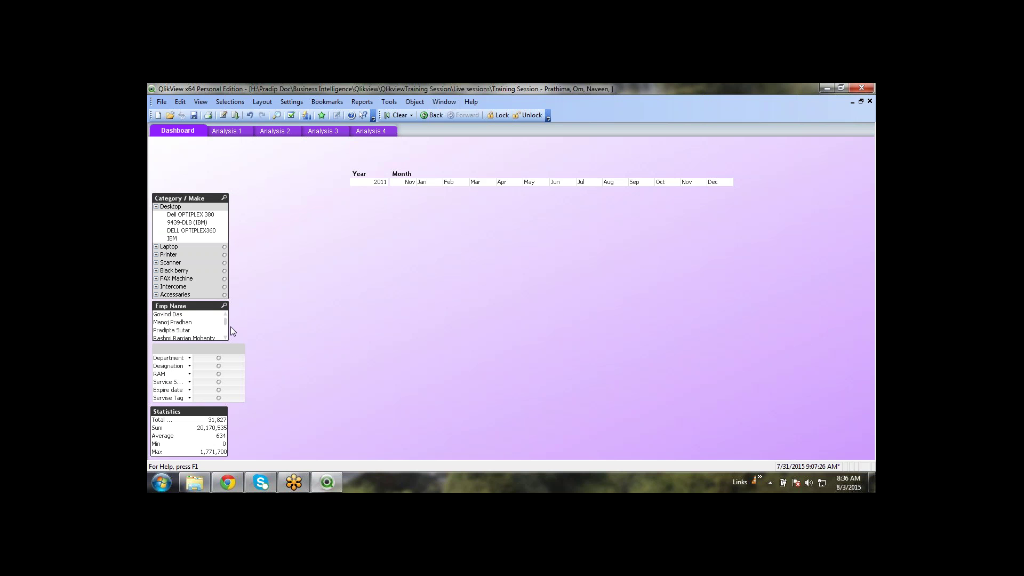
Widen the Emp Name list box to match the multi box's width, leaving no Category / Make value selected
drag(229, 327, 245, 328)
click(227, 272)
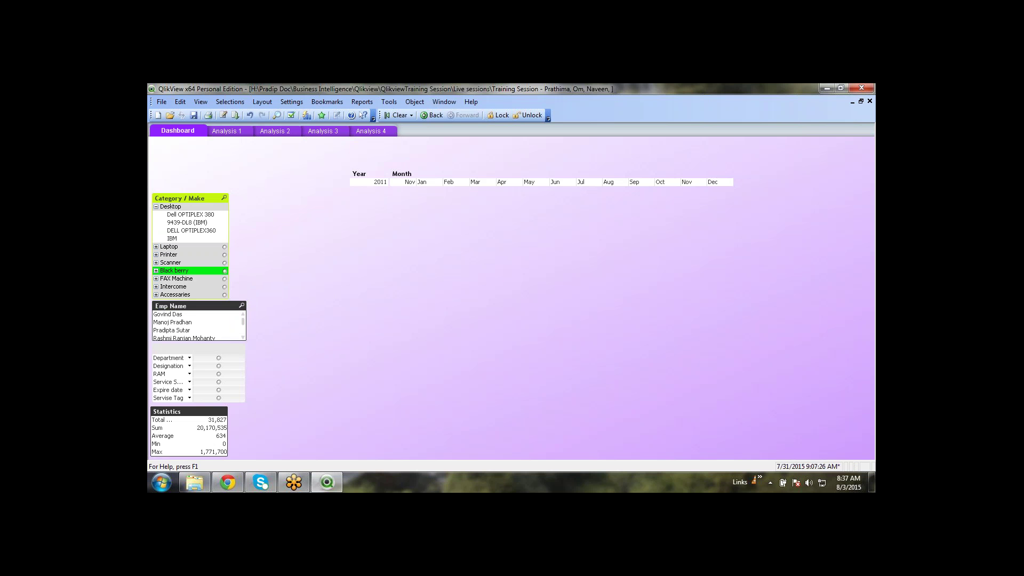
click(227, 271)
click(244, 263)
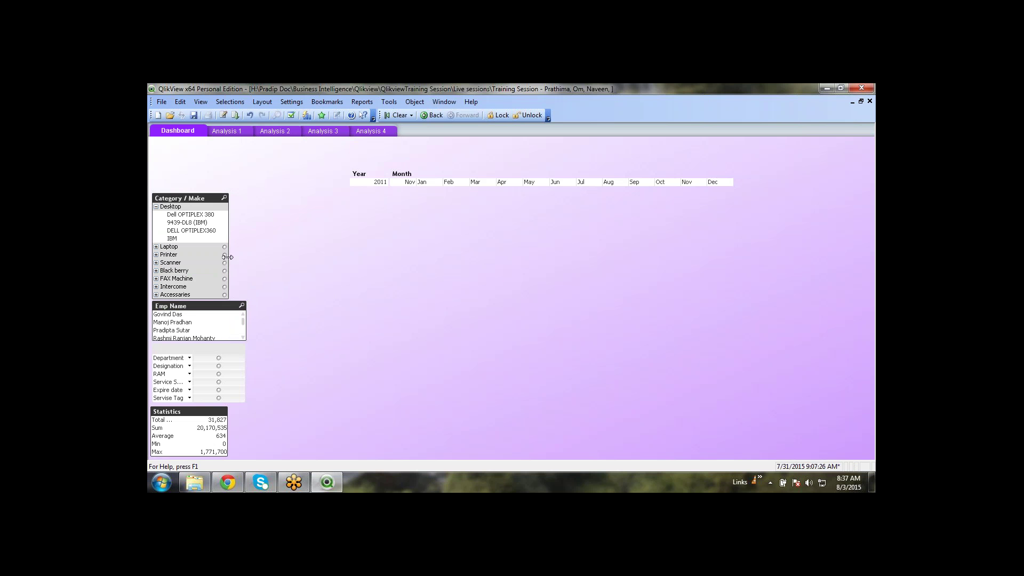
click(228, 259)
Align the Category / Make, Emp Name, multi box and Statistics objects on their left edges and stack them with Adjust Top
click(262, 447)
drag(151, 186, 149, 154)
click(248, 456)
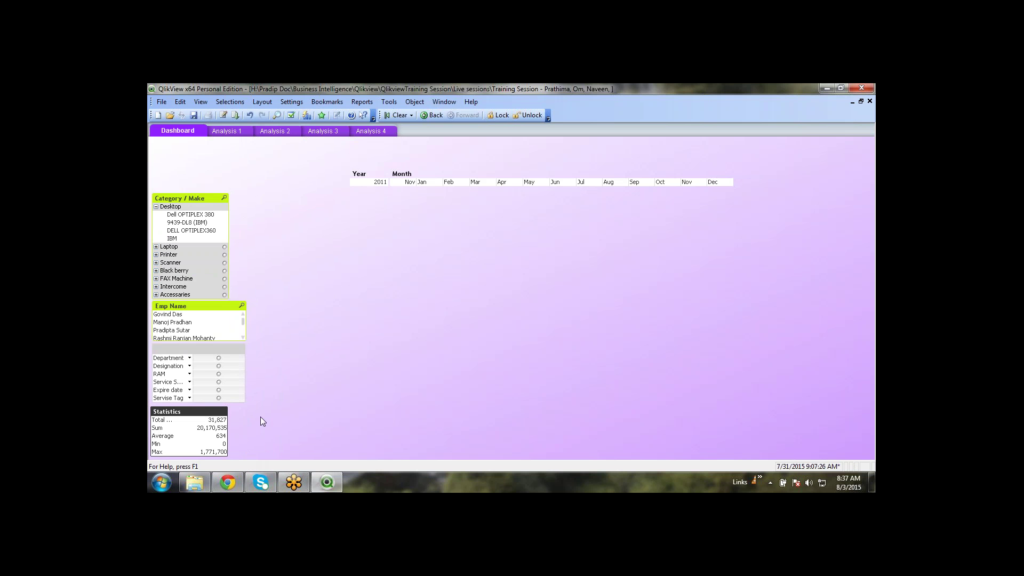
click(275, 459)
drag(275, 459, 149, 154)
click(418, 103)
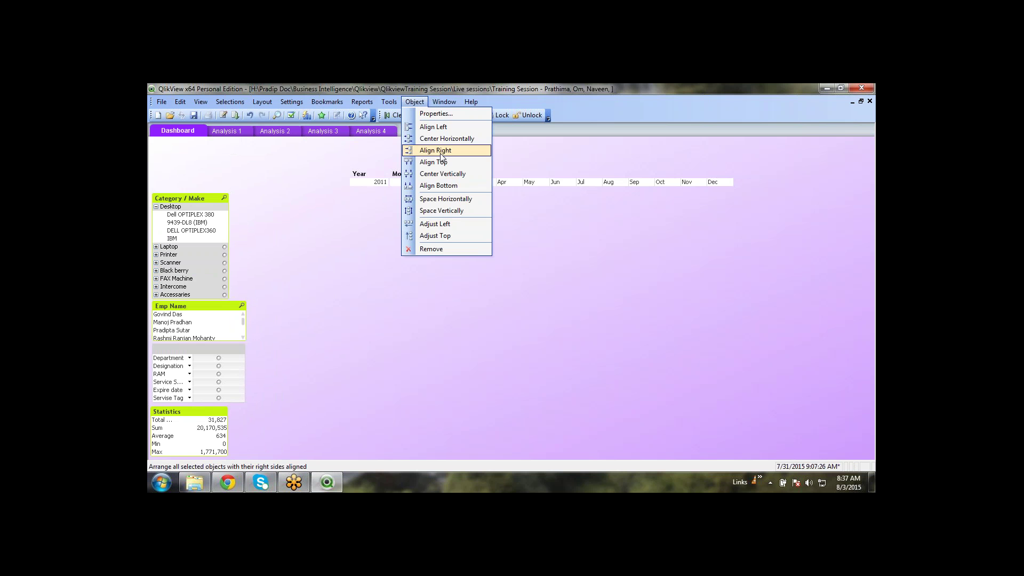
click(453, 128)
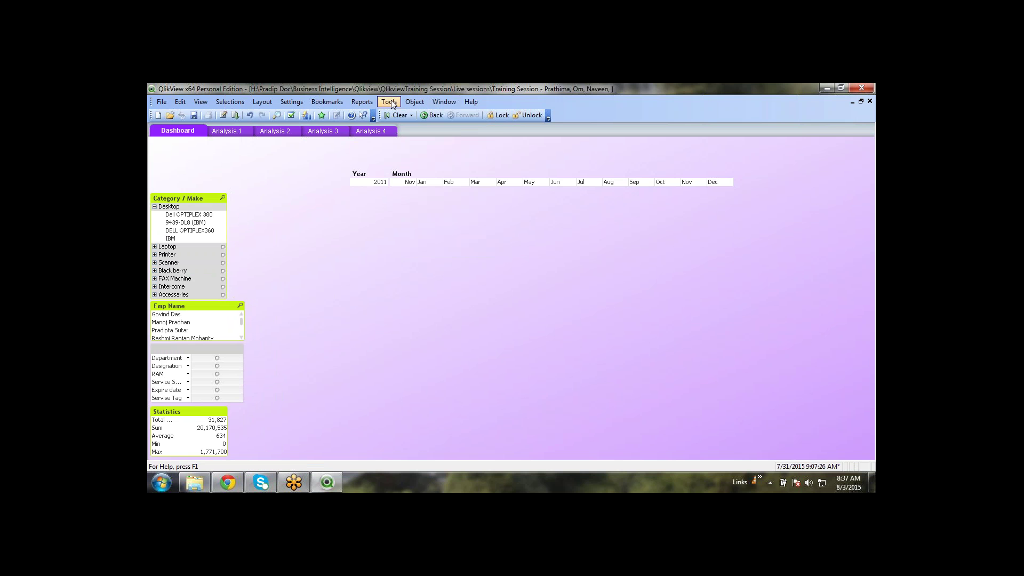
click(415, 102)
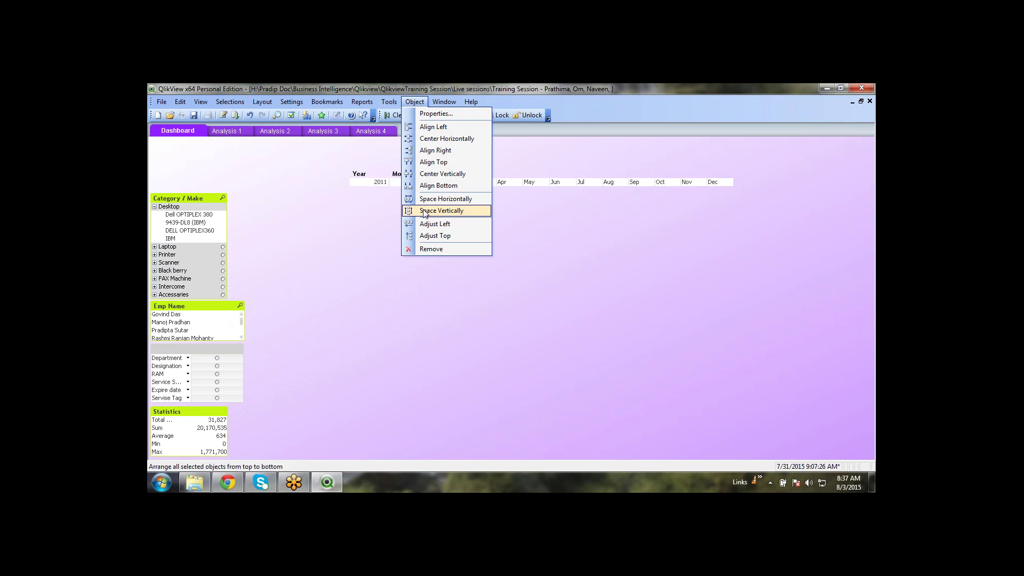
click(430, 239)
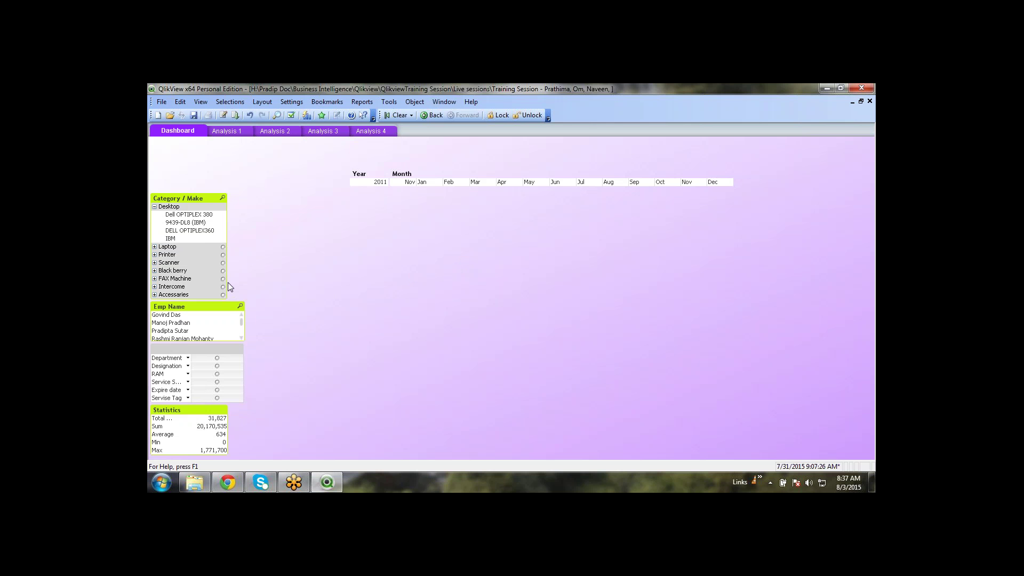
Widen the Category / Make list box, the multi box and the Statistics box to match the Emp Name list box's width
drag(228, 283, 242, 280)
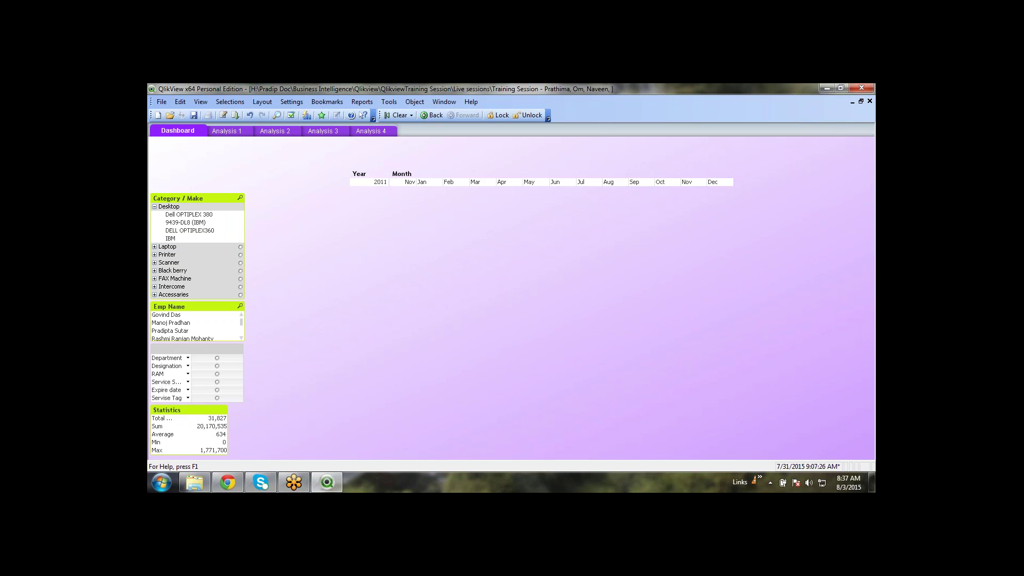
click(286, 306)
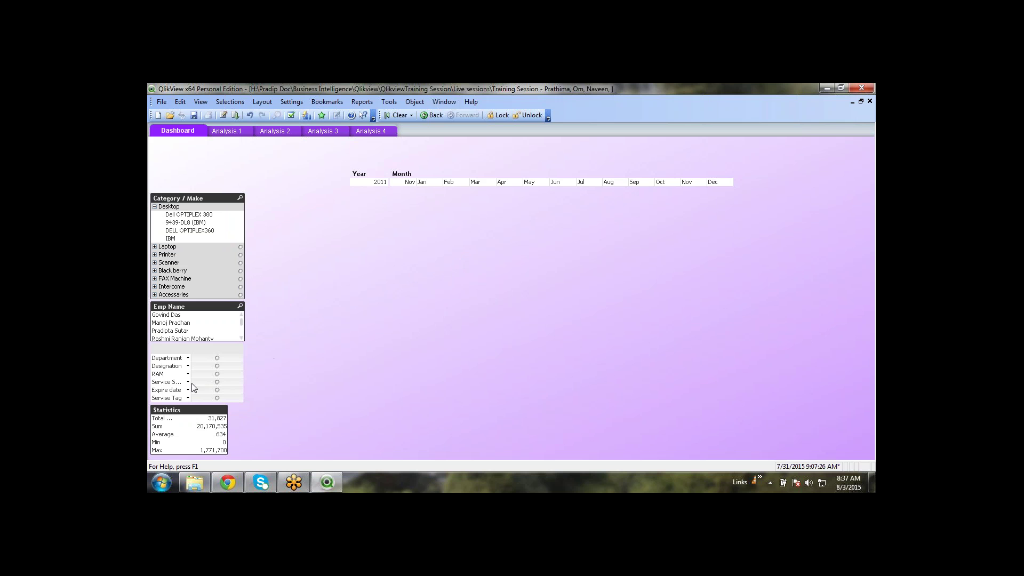
drag(187, 381, 186, 381)
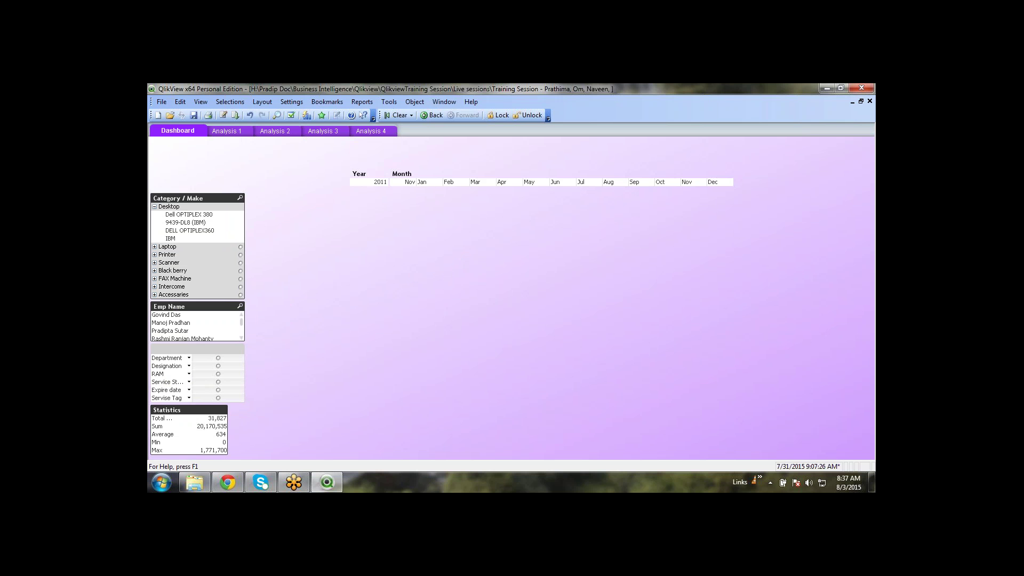
click(174, 430)
drag(184, 429, 193, 430)
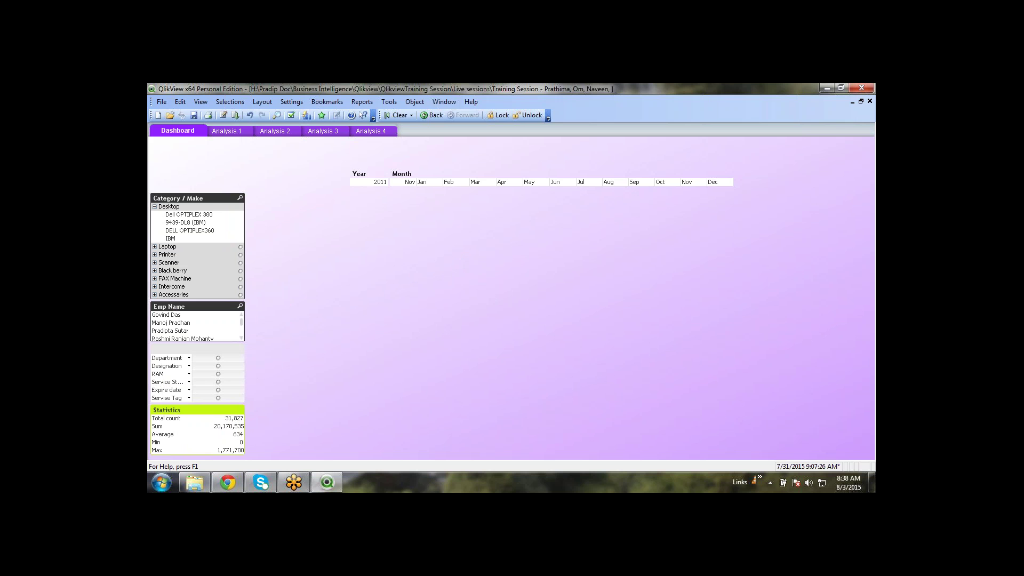
click(378, 399)
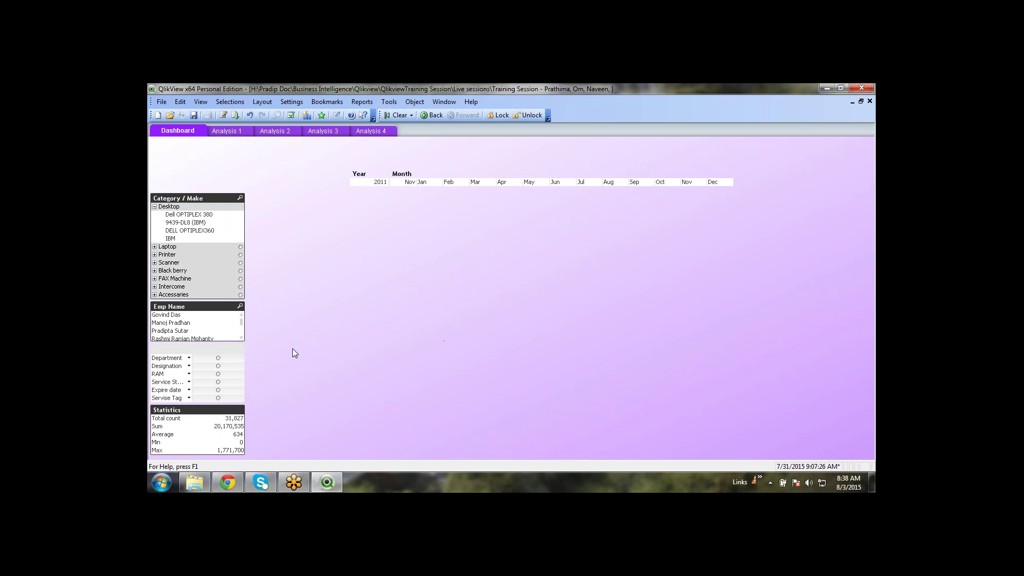
Copy the Emp Name list box's caption and border style to the multi box, and stack the four objects again with Adjust Top
click(173, 306)
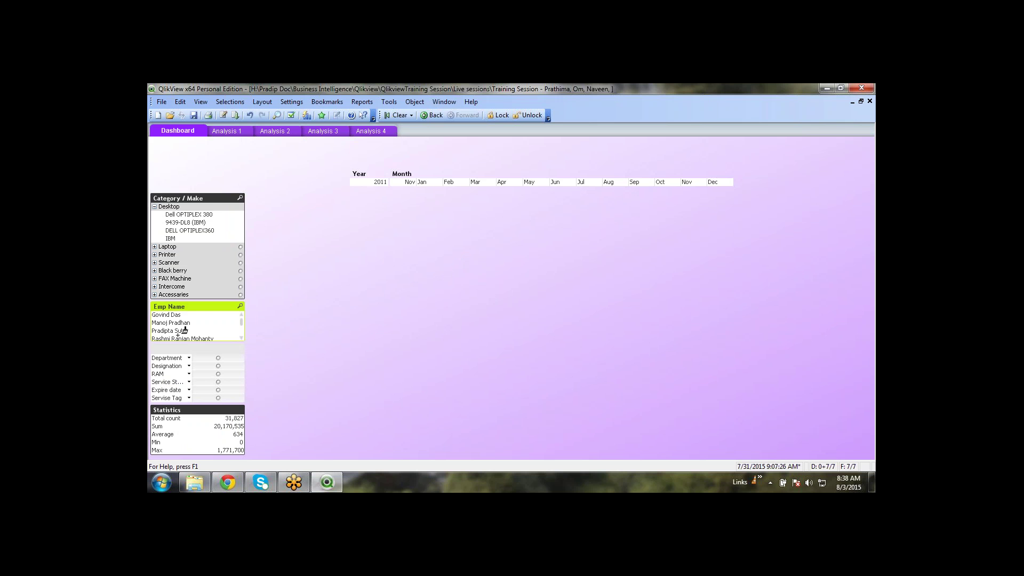
click(293, 345)
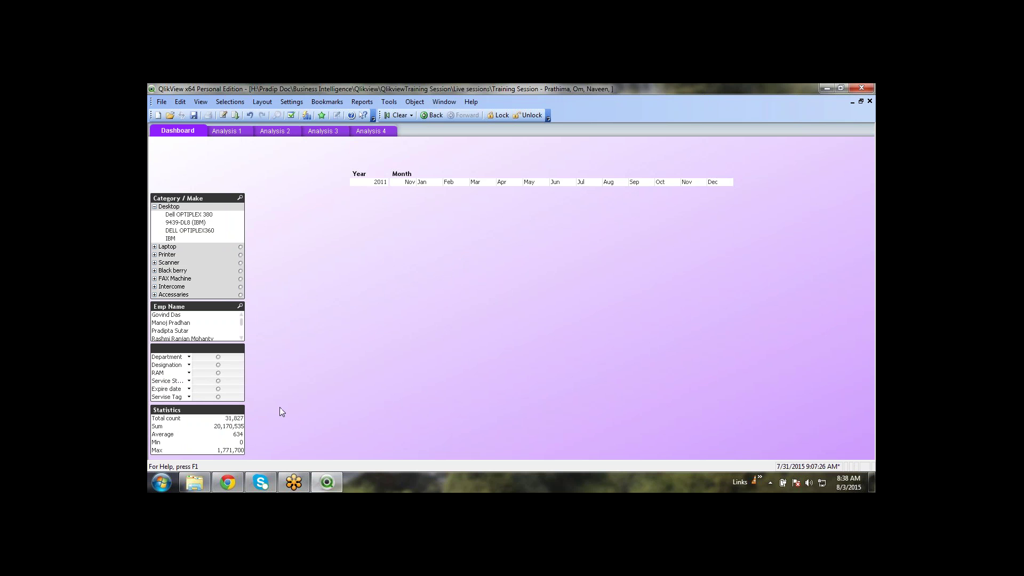
drag(258, 456, 149, 187)
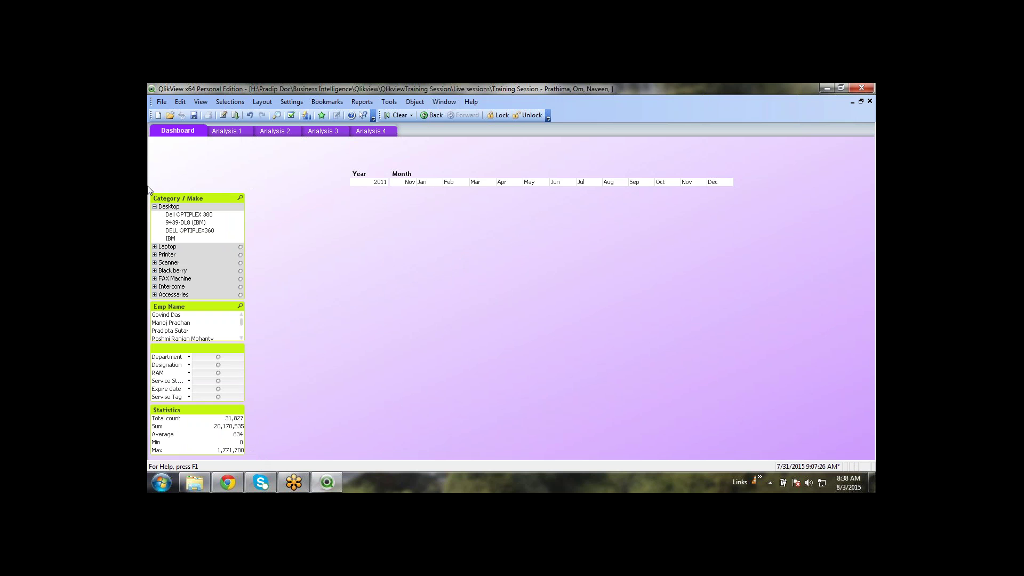
click(414, 102)
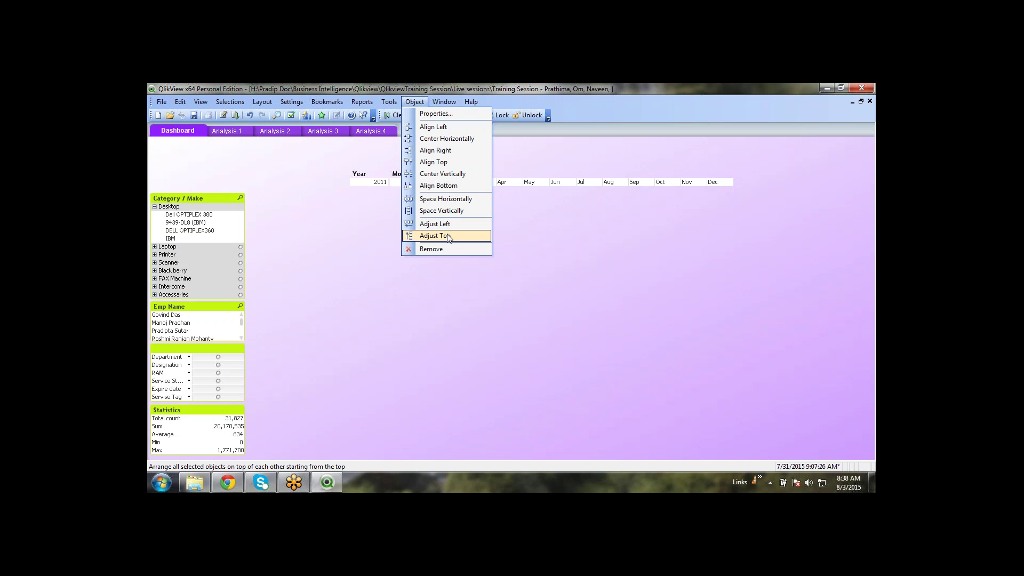
click(447, 235)
click(390, 347)
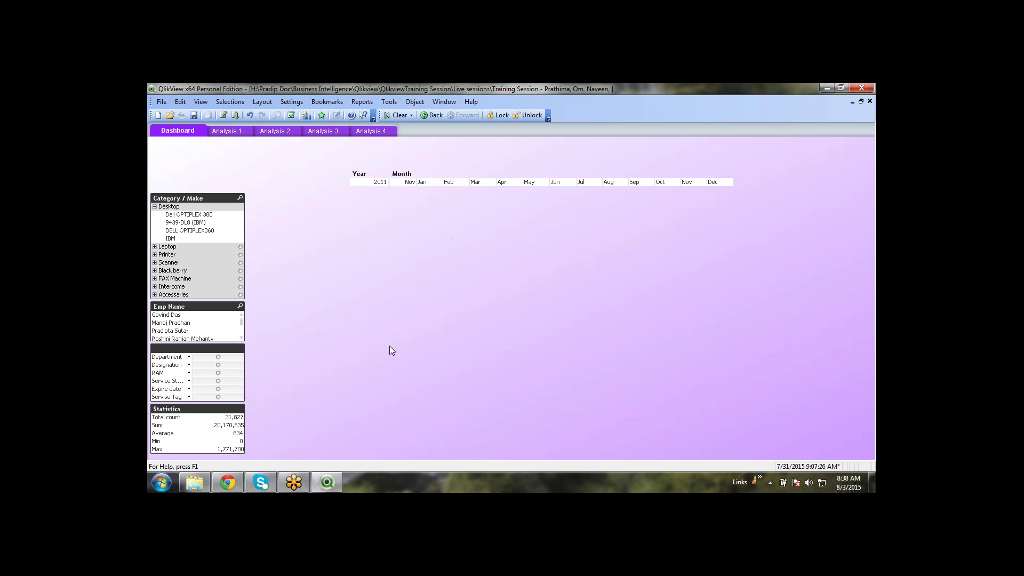
Nudge the multi box and Statistics box down and extend the Emp Name list box's height into the freed space
drag(252, 459, 149, 347)
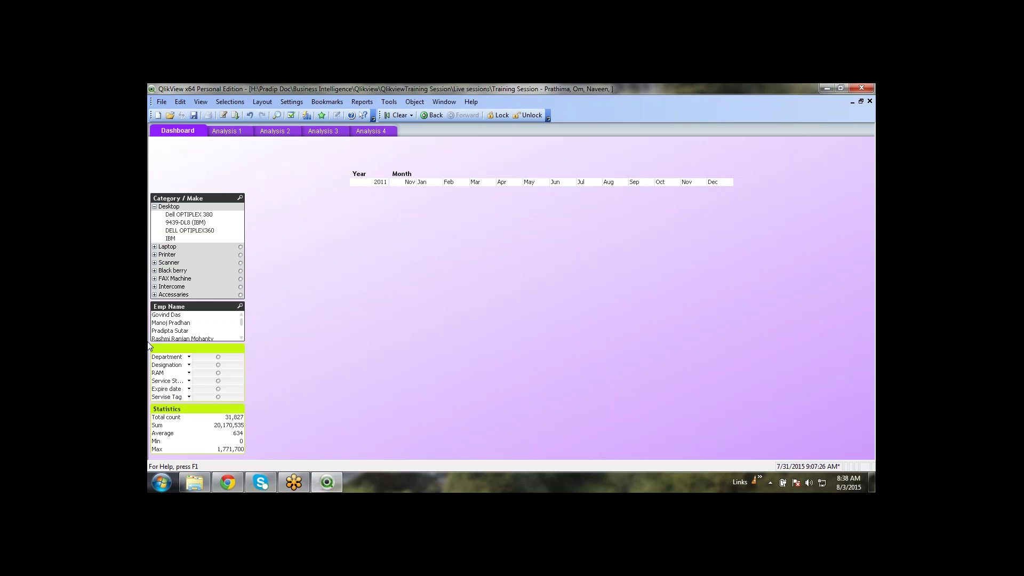
key(Down)
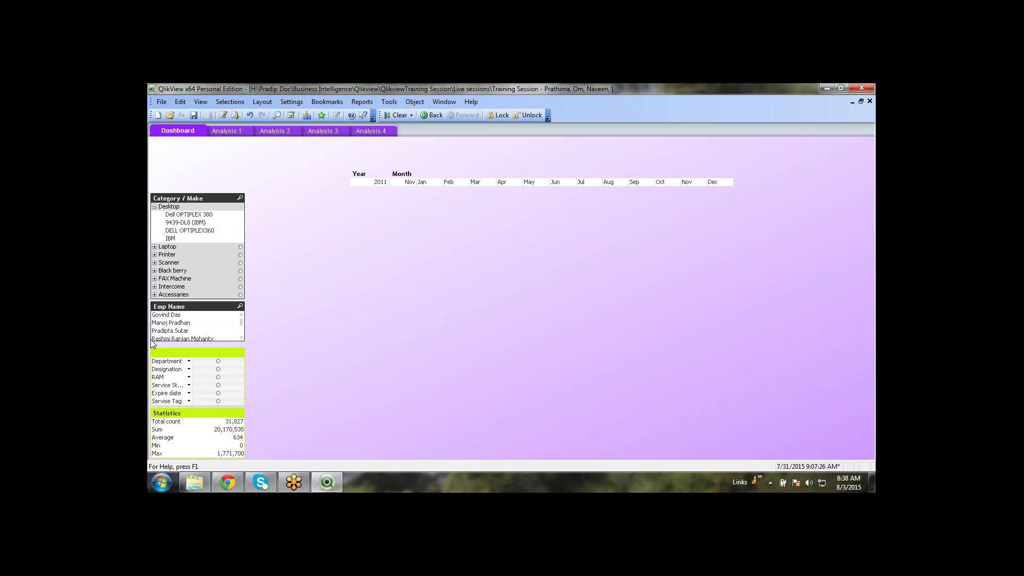
drag(190, 342, 190, 346)
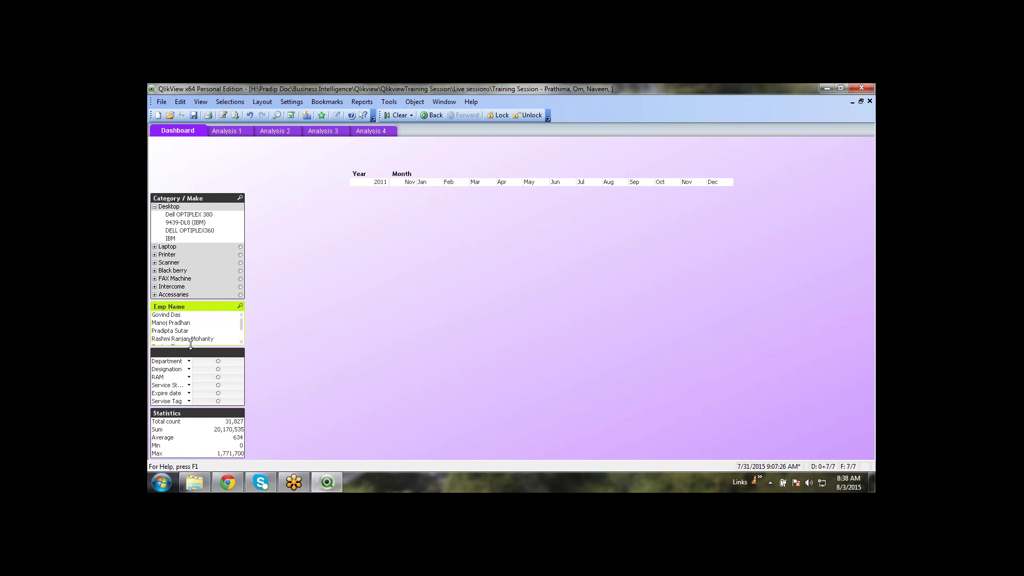
drag(191, 345, 191, 346)
click(252, 440)
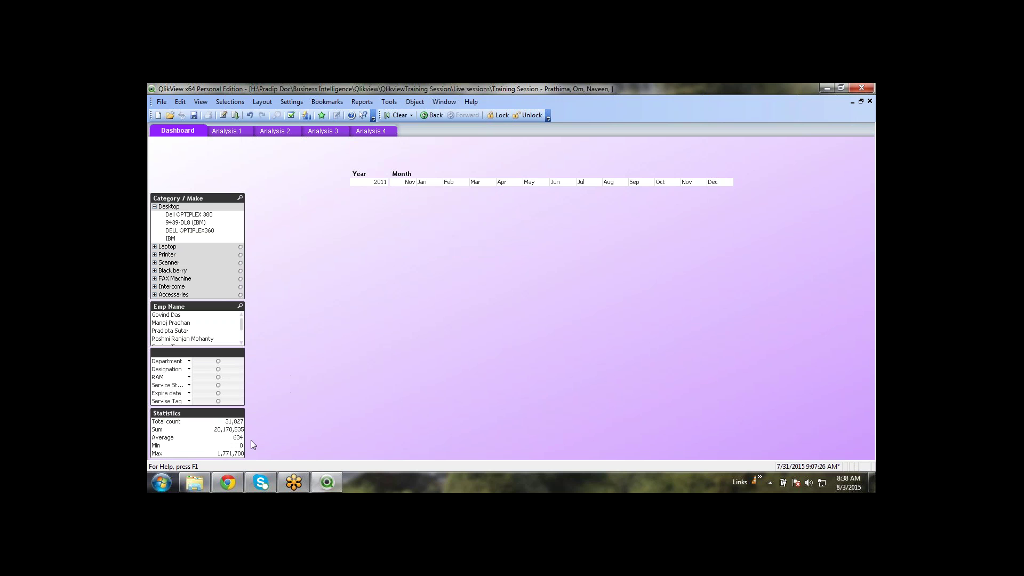
Even out the spacing of the four stacked filter and statistics objects with Adjust Top
drag(149, 183, 276, 461)
click(414, 101)
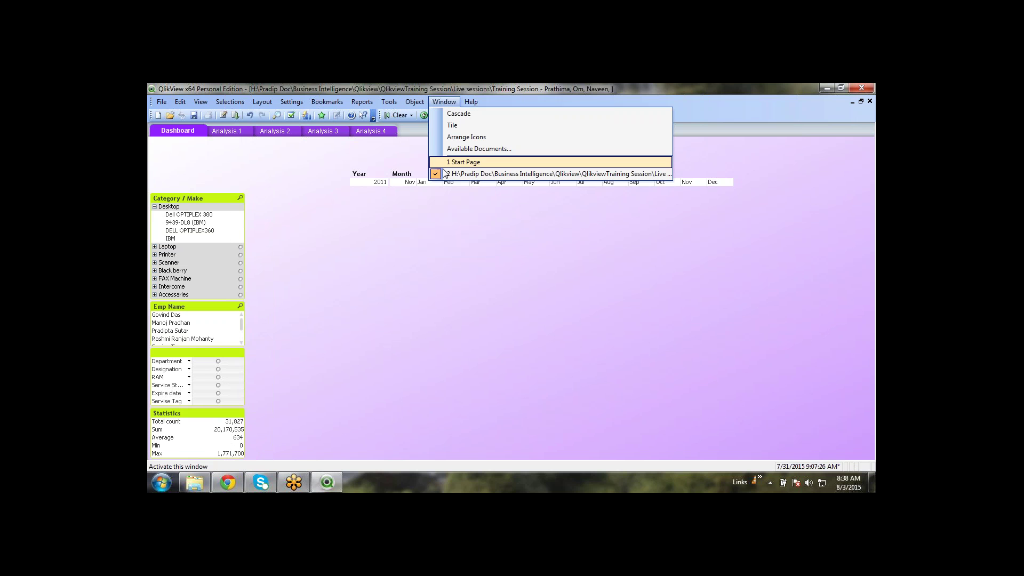
click(427, 235)
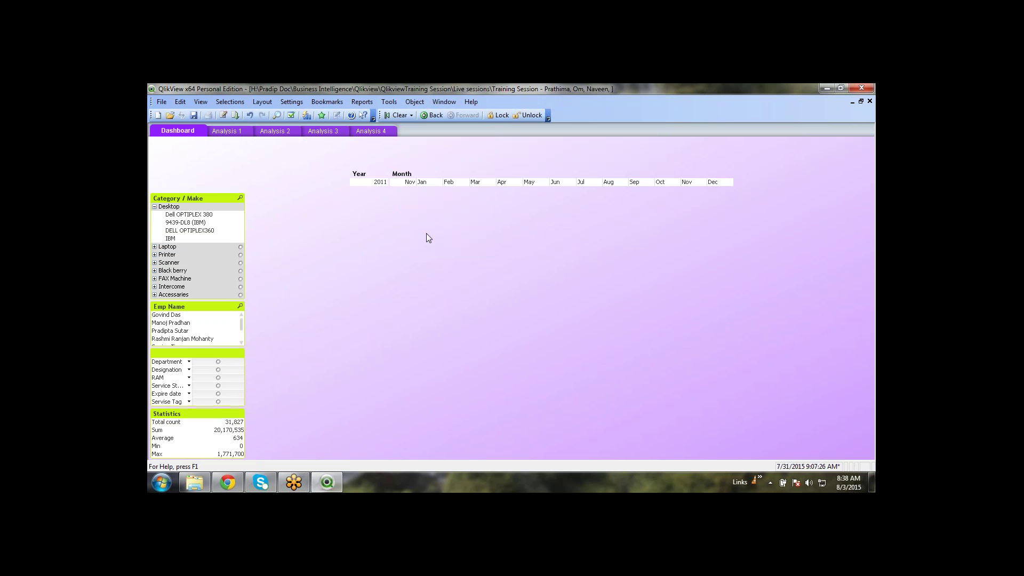
click(365, 345)
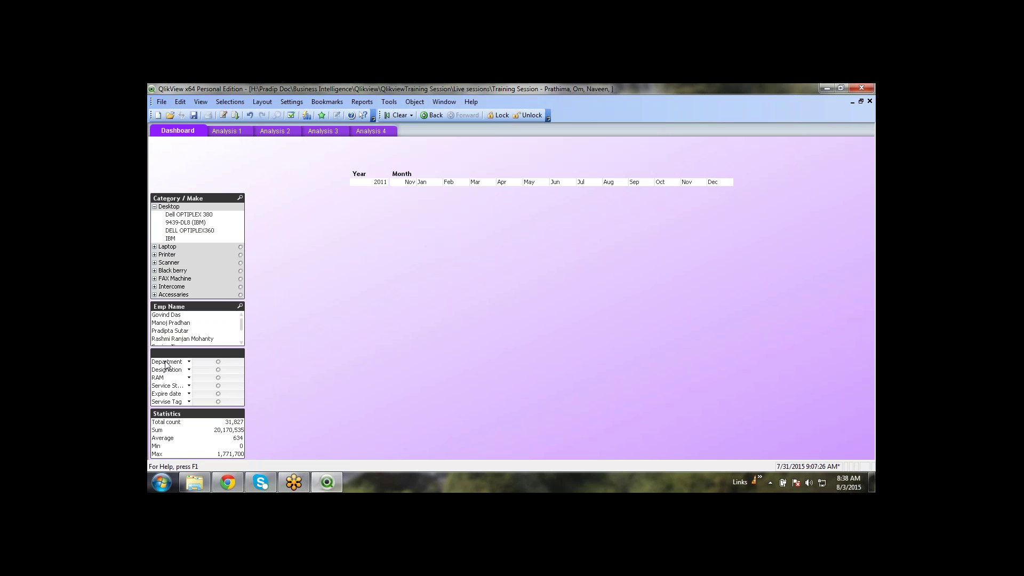
Look through the values offered by the multi box's Department, Designation and RAM fields without selecting any
click(219, 362)
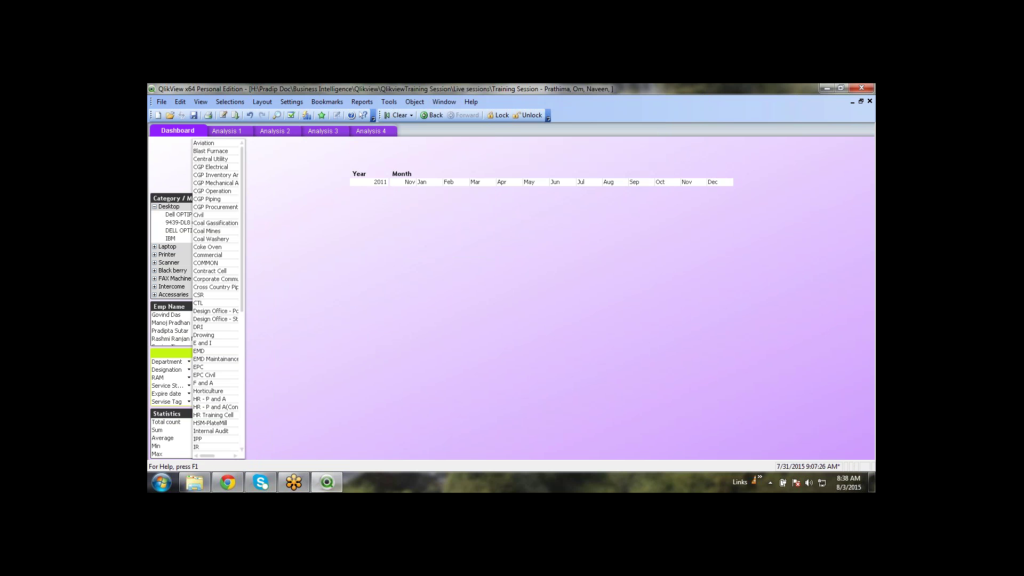
scroll(230, 328, down, 10)
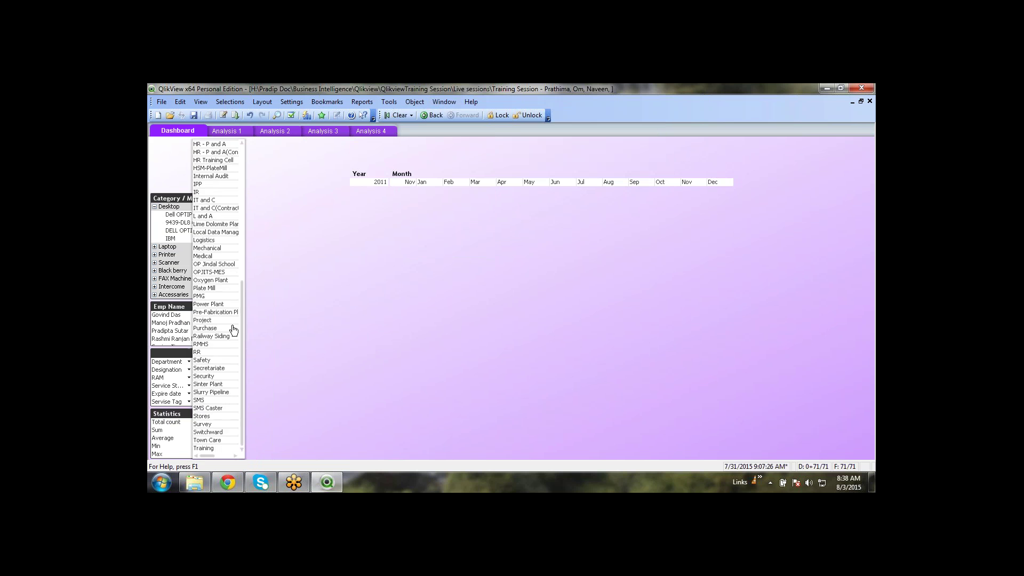
click(172, 370)
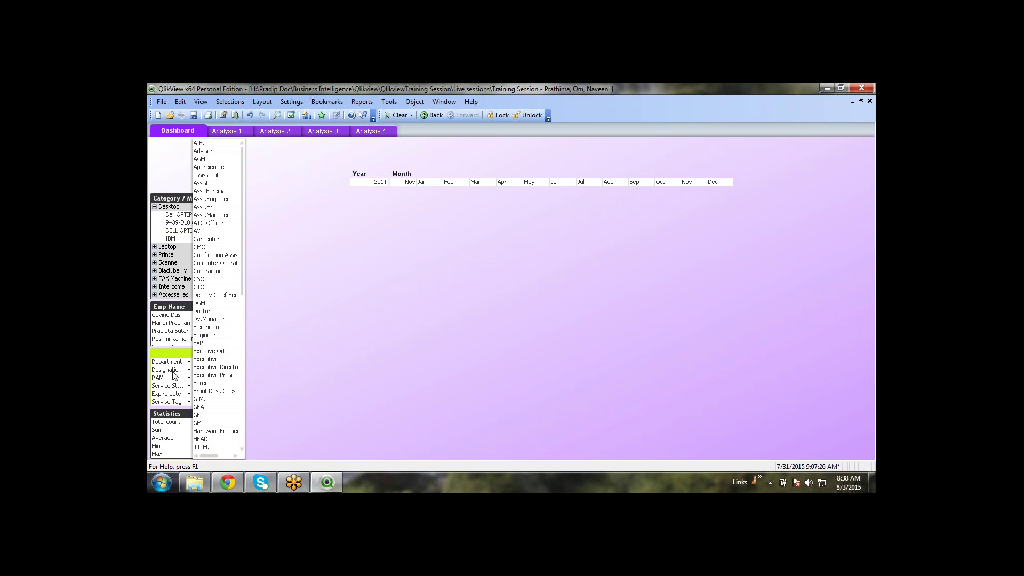
scroll(222, 261, down, 10)
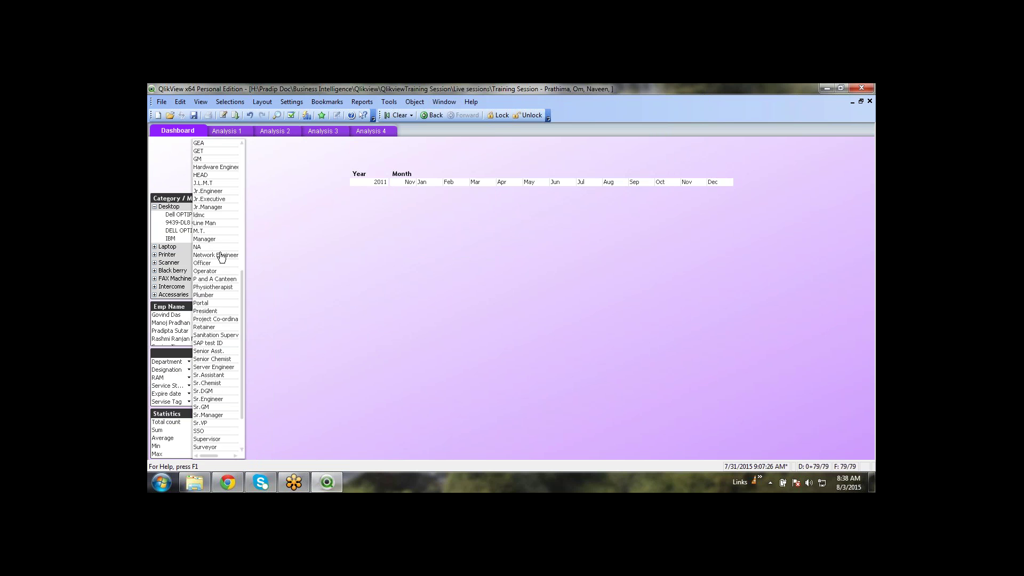
click(215, 379)
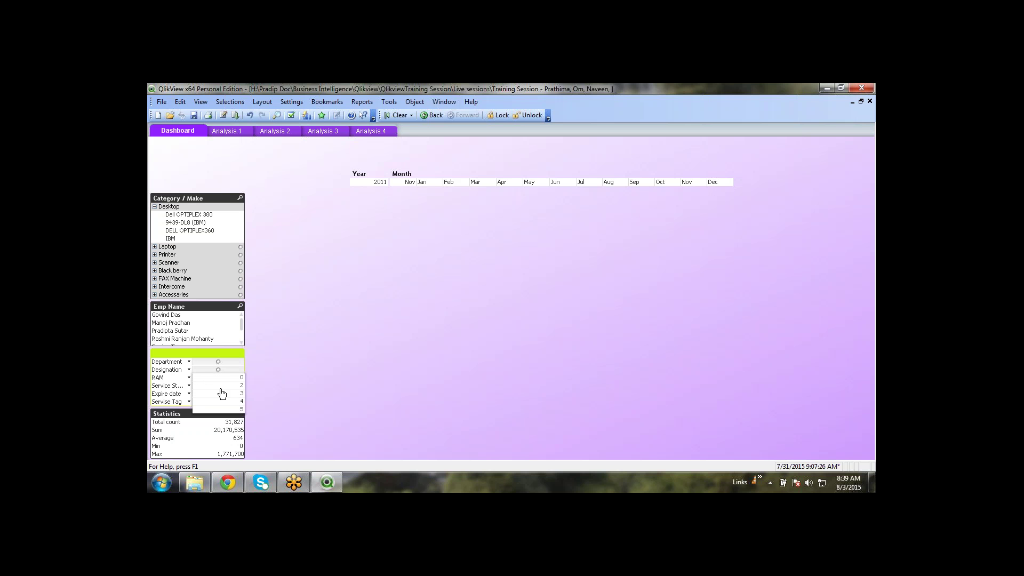
click(411, 354)
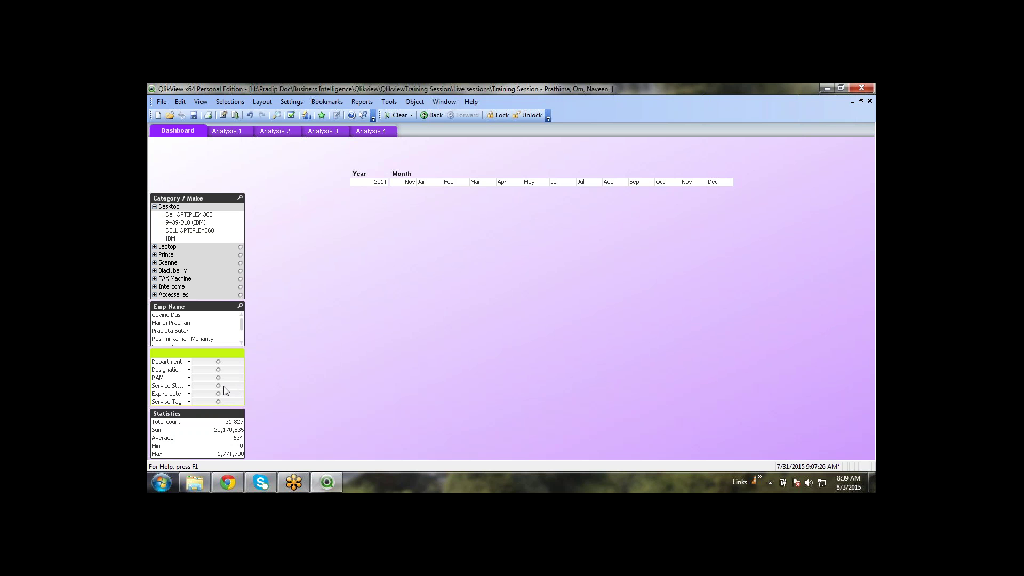
Check the multi box's Service Status, Expire date and Service Tag fields without selecting any values, and save the document
click(223, 386)
click(224, 395)
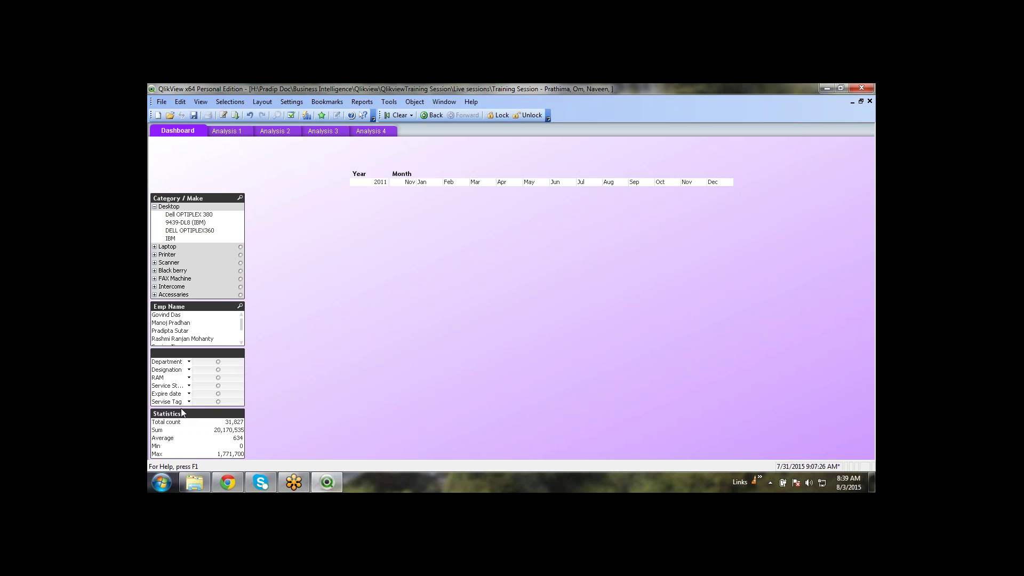
click(208, 401)
click(194, 115)
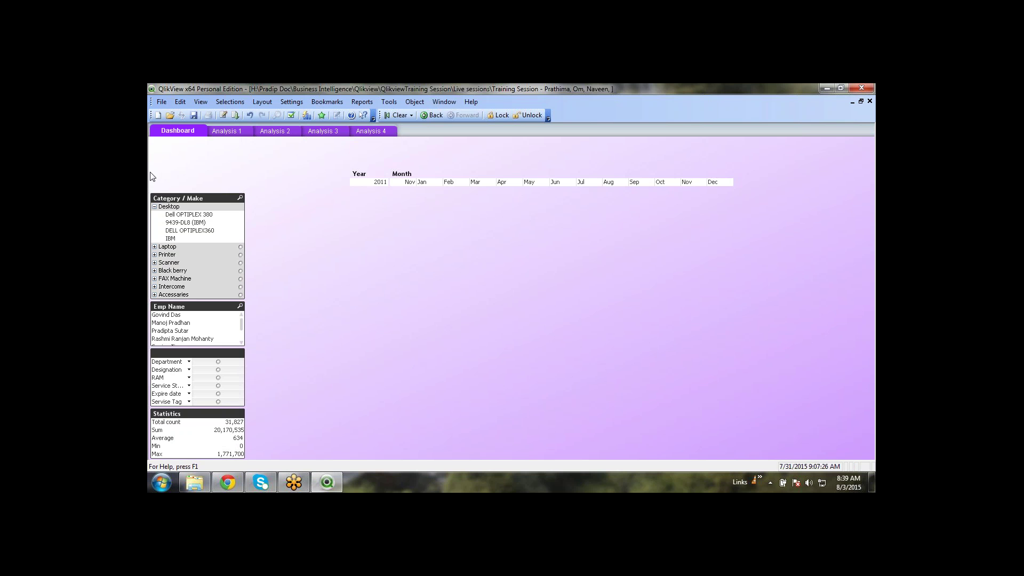
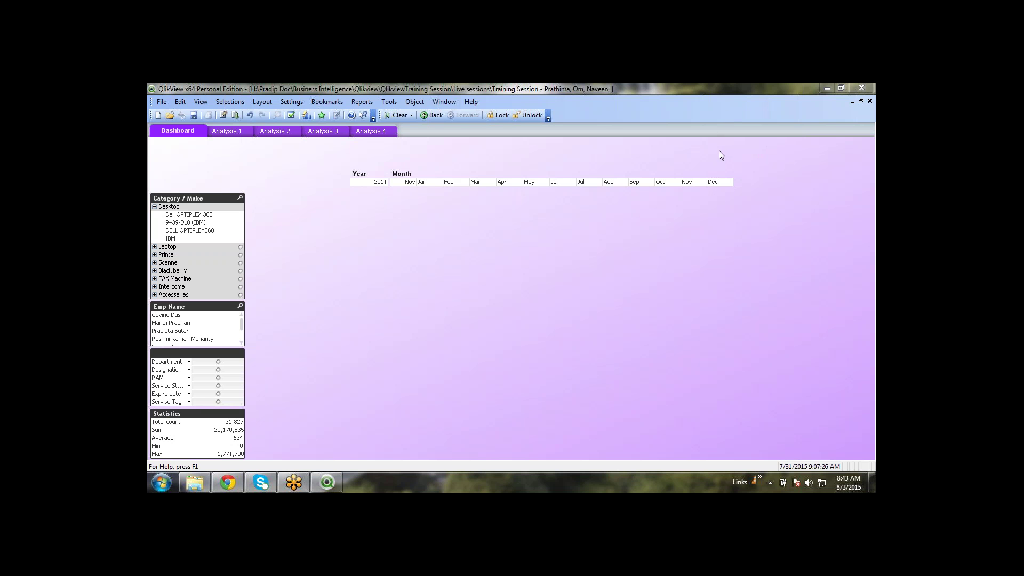
click(194, 114)
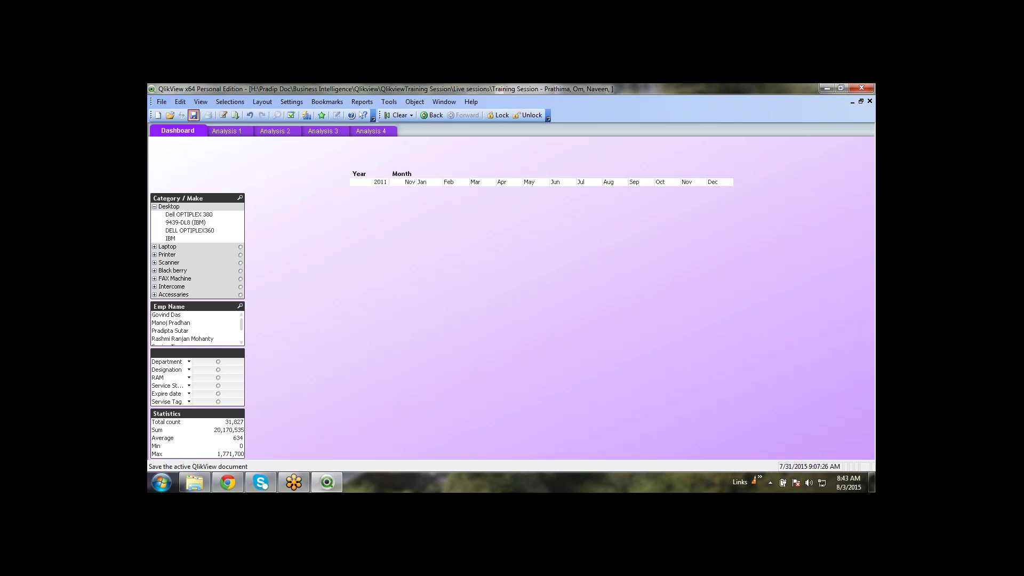
Add a text object with the placeholder text zfsfasasd and a colour background, and move it to the empty area below the Year list
right_click(169, 151)
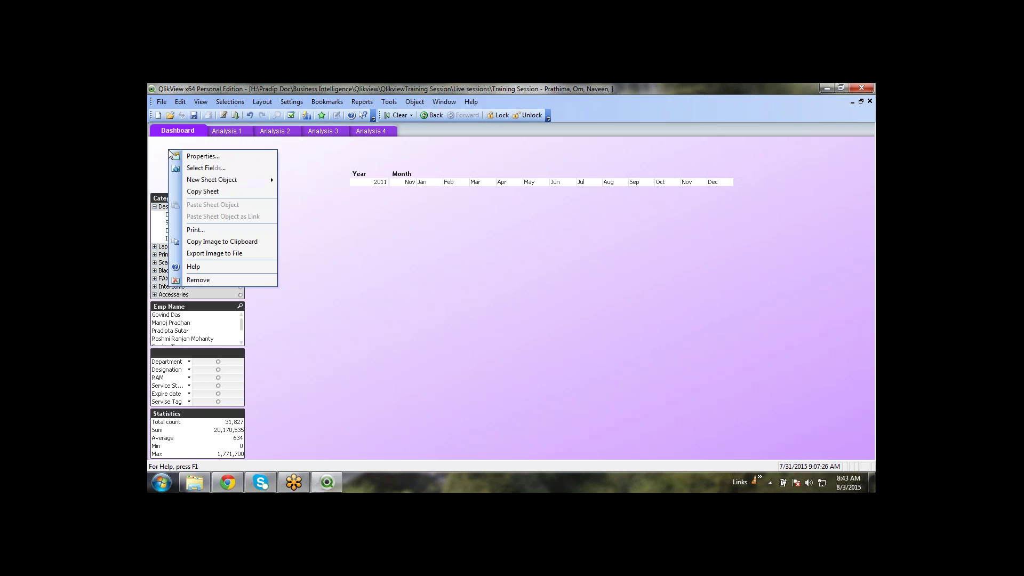
mouse_move(237, 184)
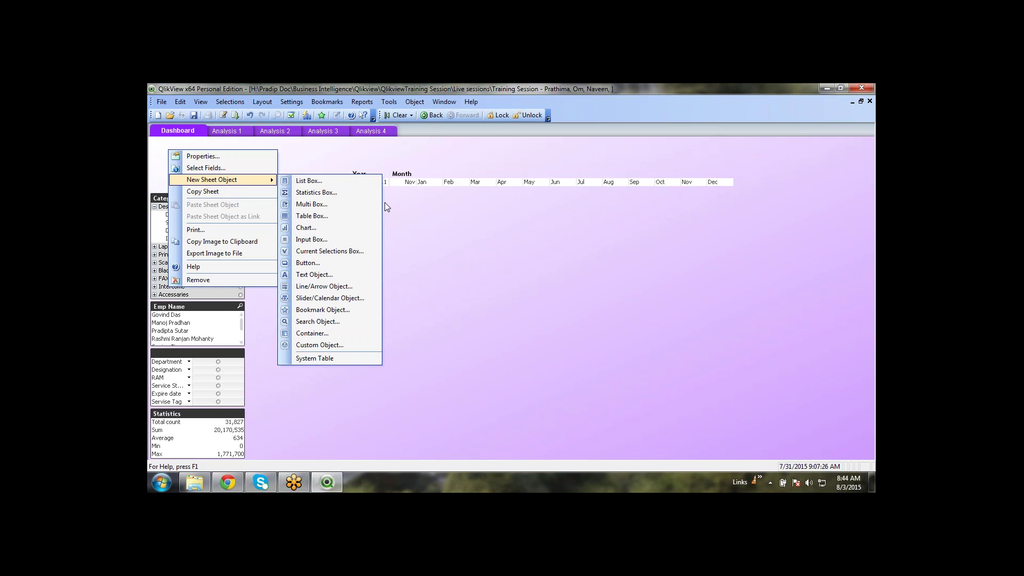
click(314, 274)
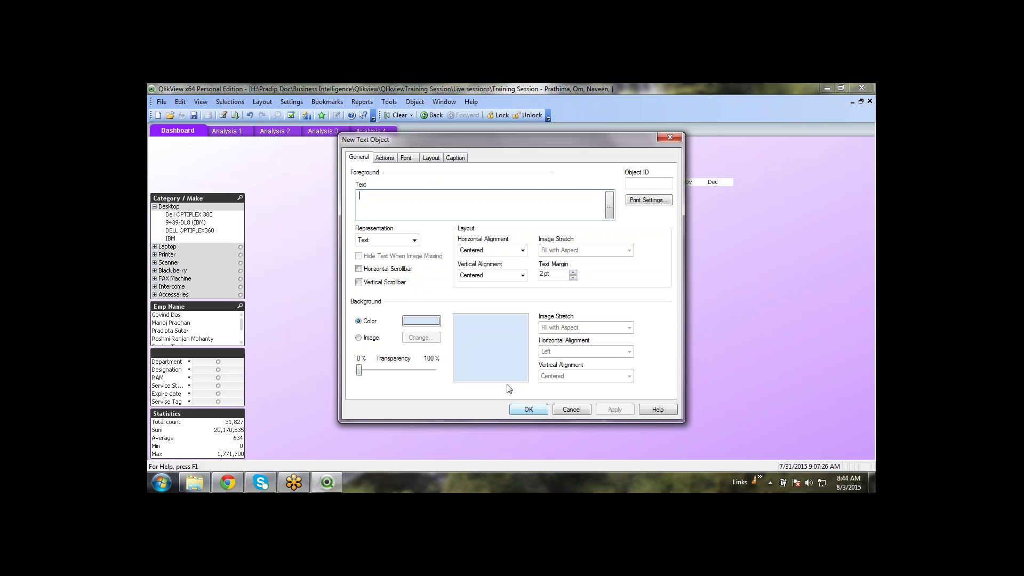
mouse_move(199, 489)
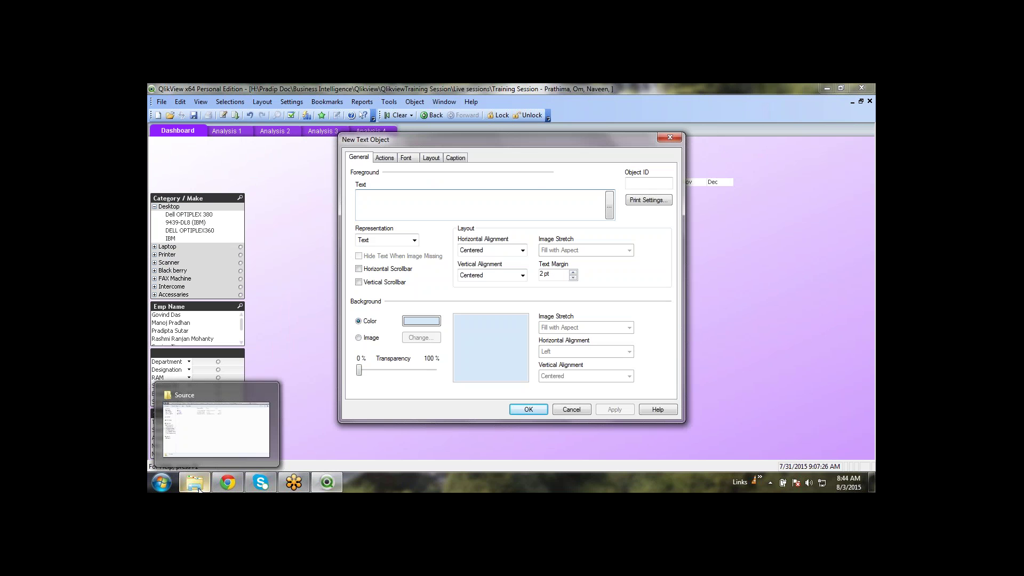
click(360, 340)
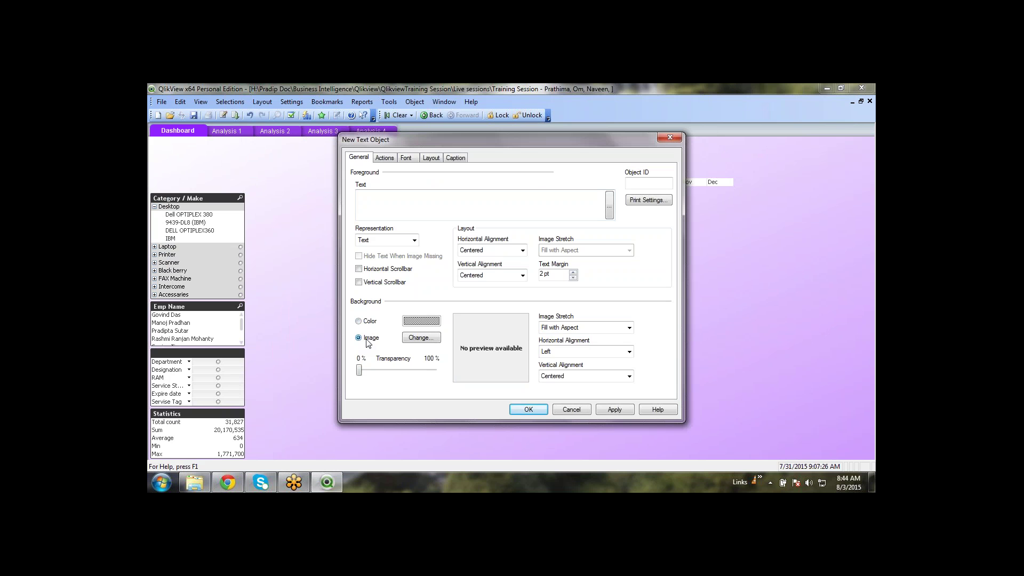
click(368, 322)
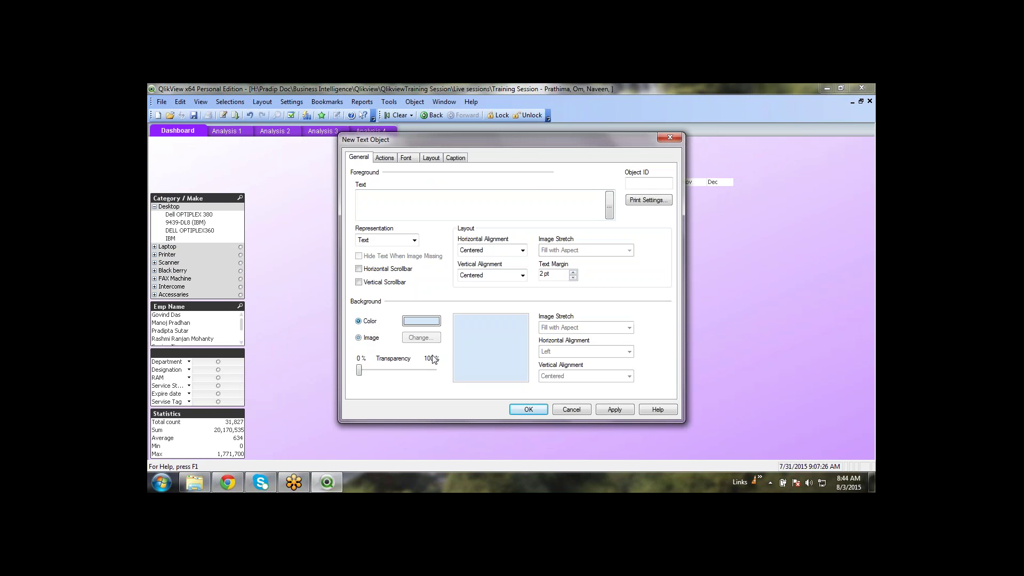
click(499, 193)
text(zfsfasasd)
click(534, 413)
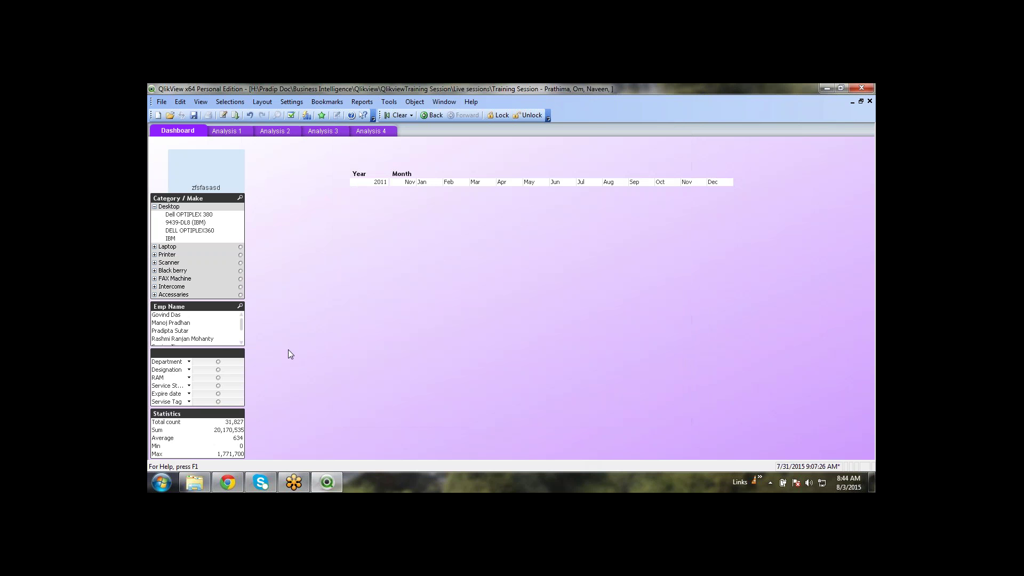
drag(225, 180, 368, 260)
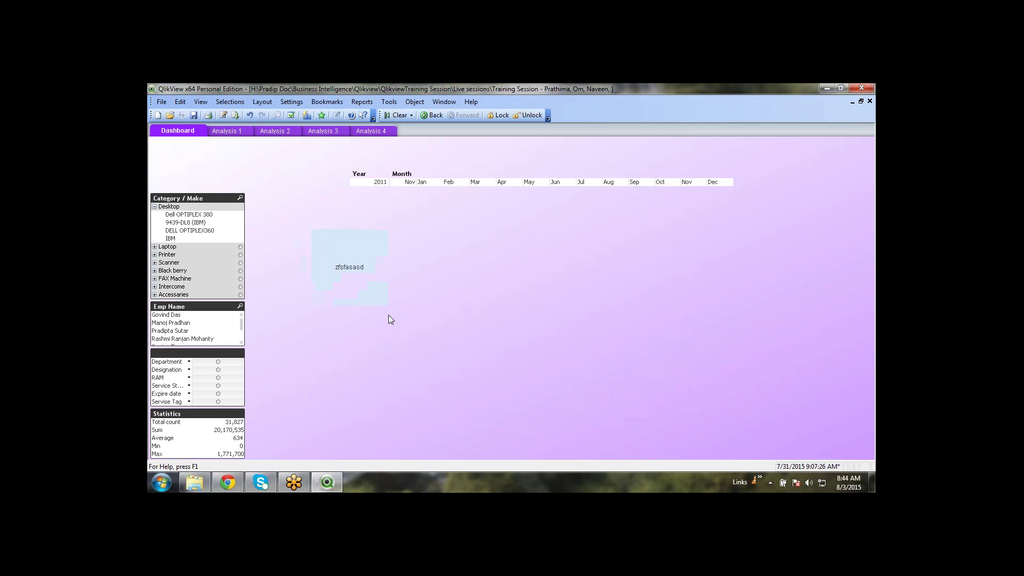
Clear the placeholder text of the new text object and switch its background to an image
right_click(363, 270)
click(386, 265)
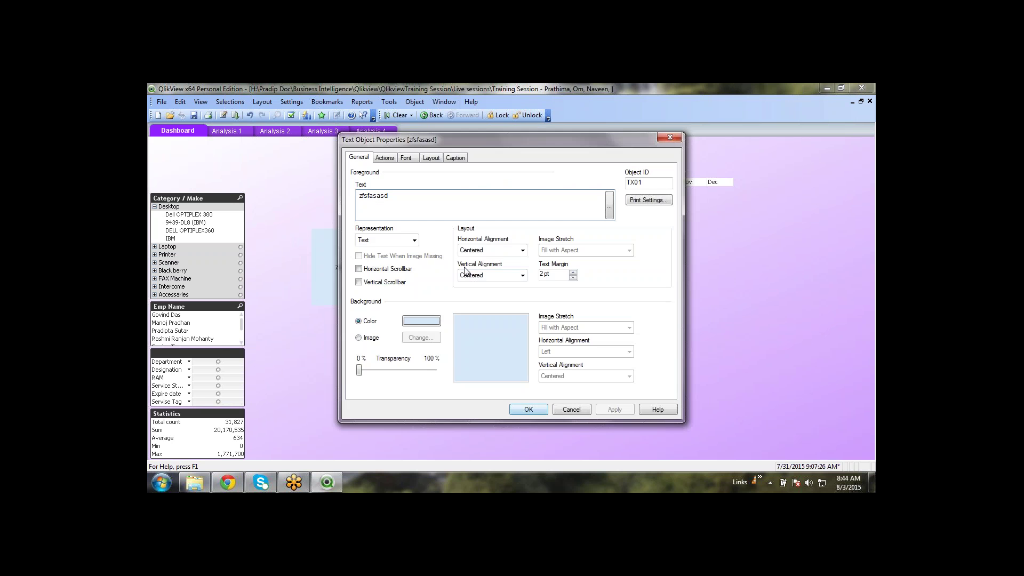
key(ctrl+a)
key(Delete)
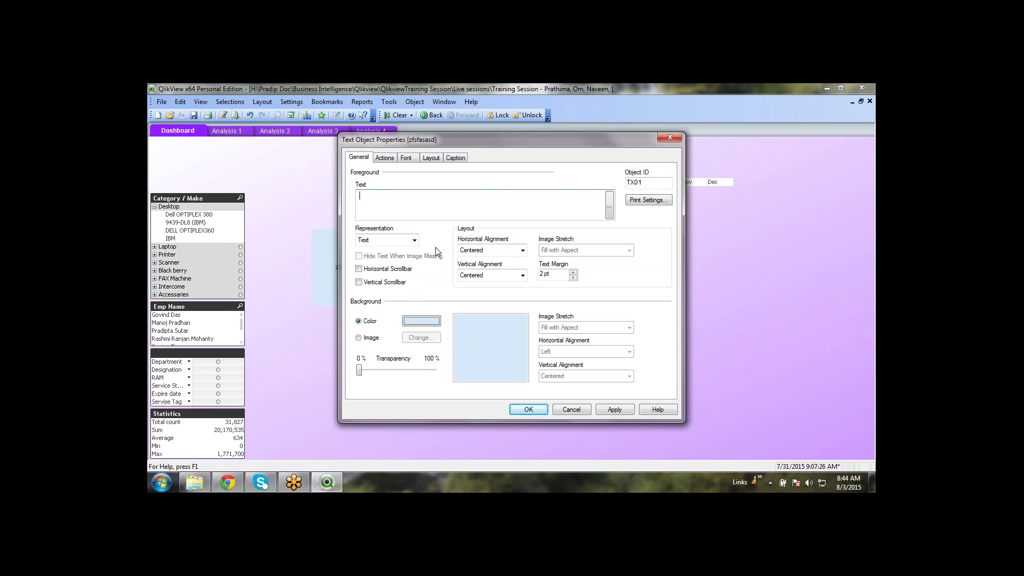
click(359, 338)
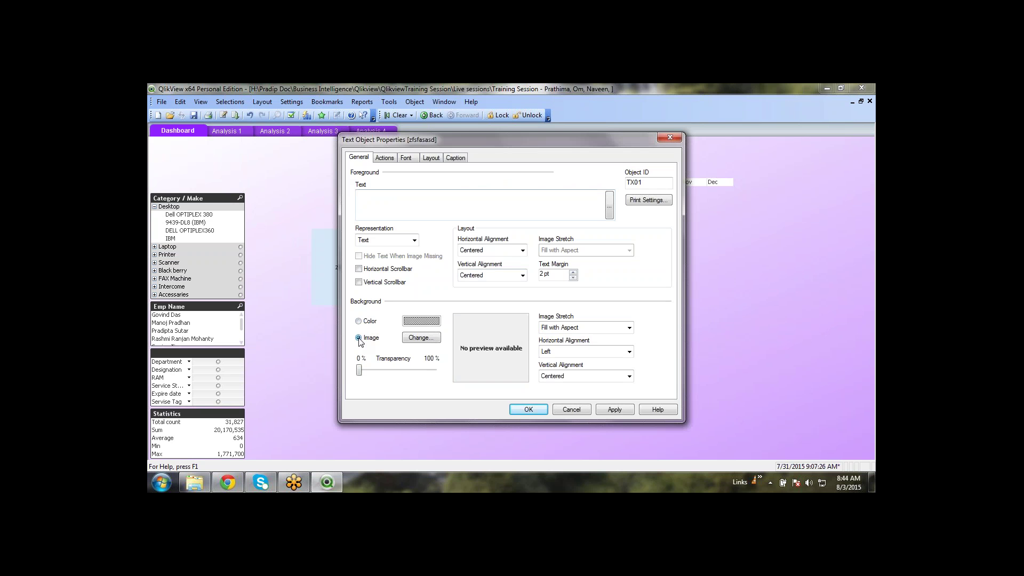
Copy the jindal logo image from the image selection dialog and paste it into the Training_Dashboard Source folder in File Explorer
click(415, 339)
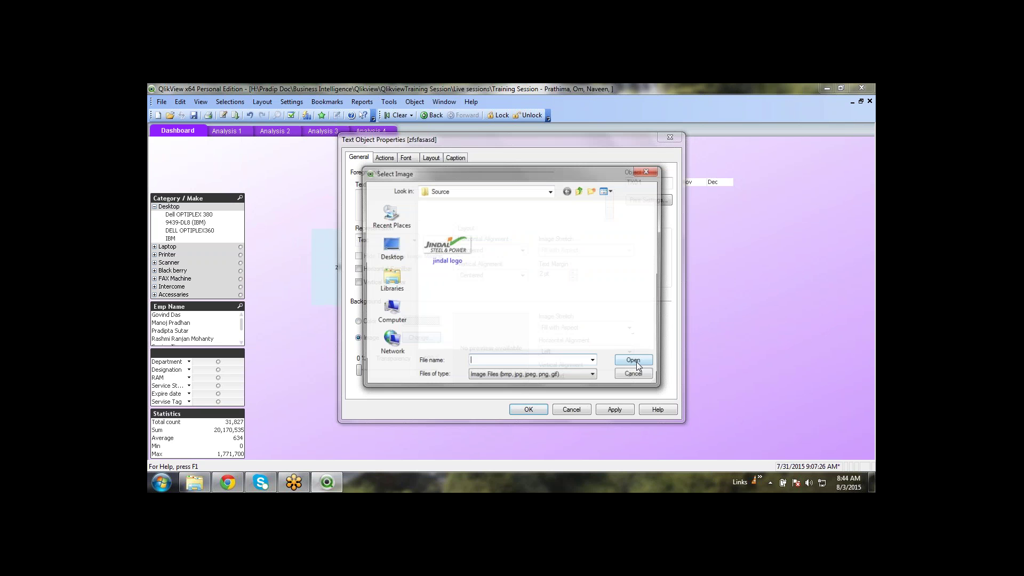
click(463, 245)
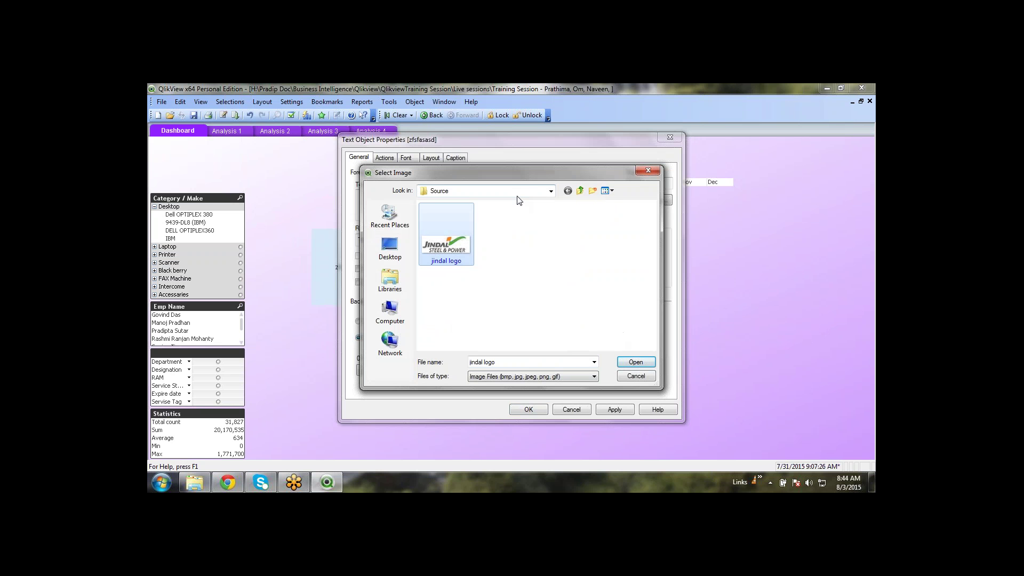
right_click(455, 256)
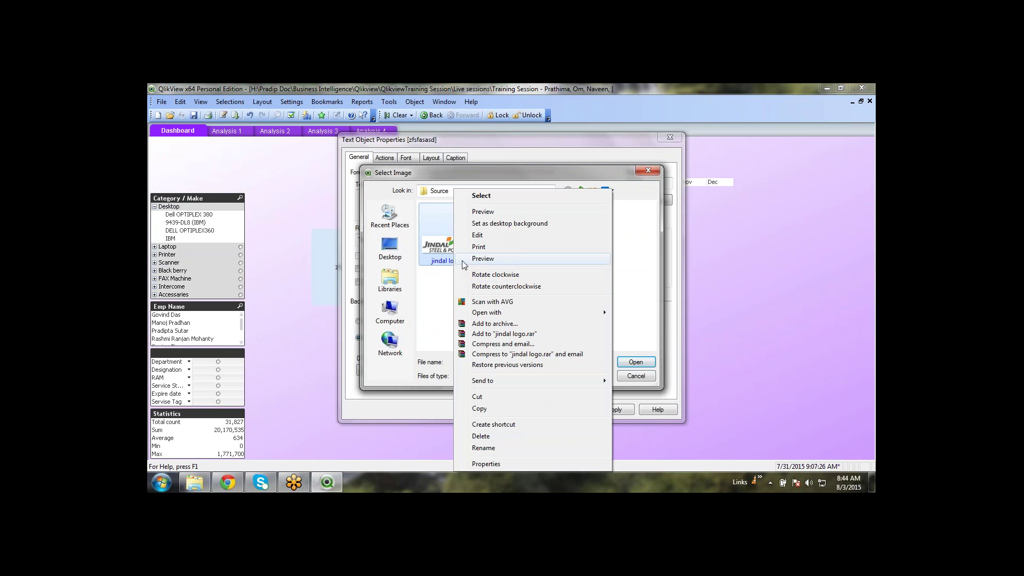
click(479, 409)
click(195, 484)
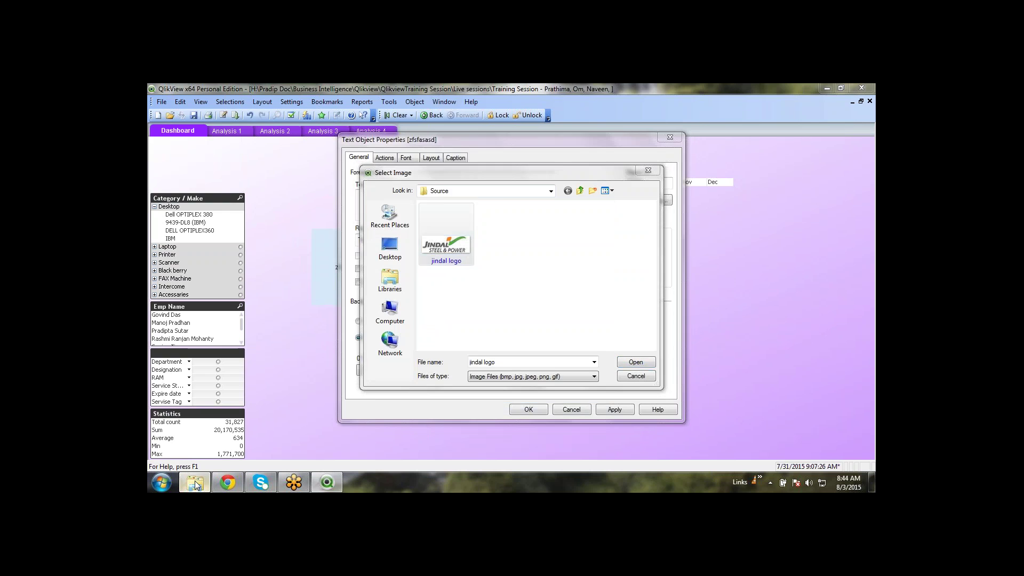
right_click(356, 249)
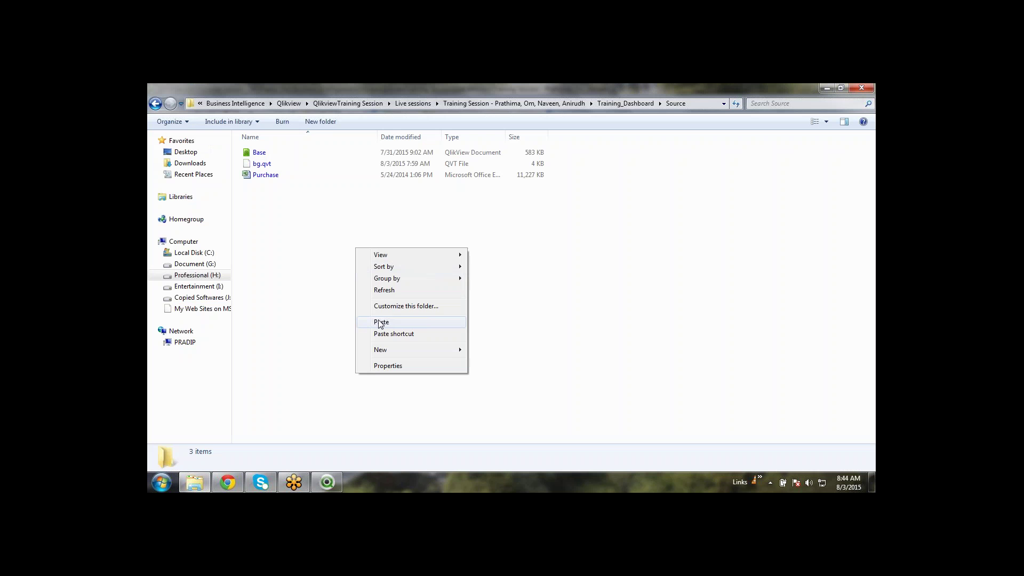
click(380, 323)
click(392, 328)
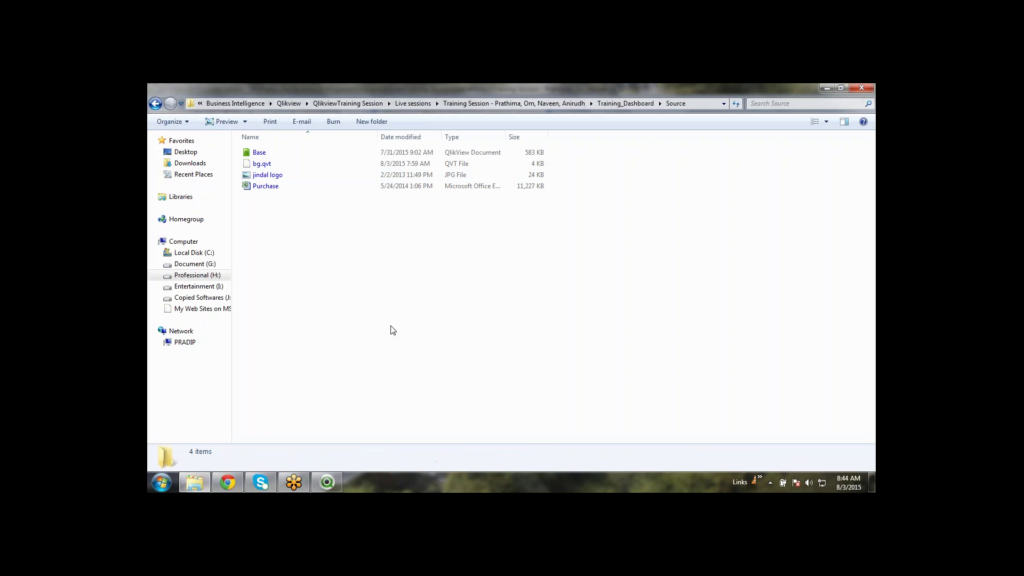
Preview the copied jindal logo file and take the full path of the Training_Dashboard Source folder from File Explorer
double_click(271, 177)
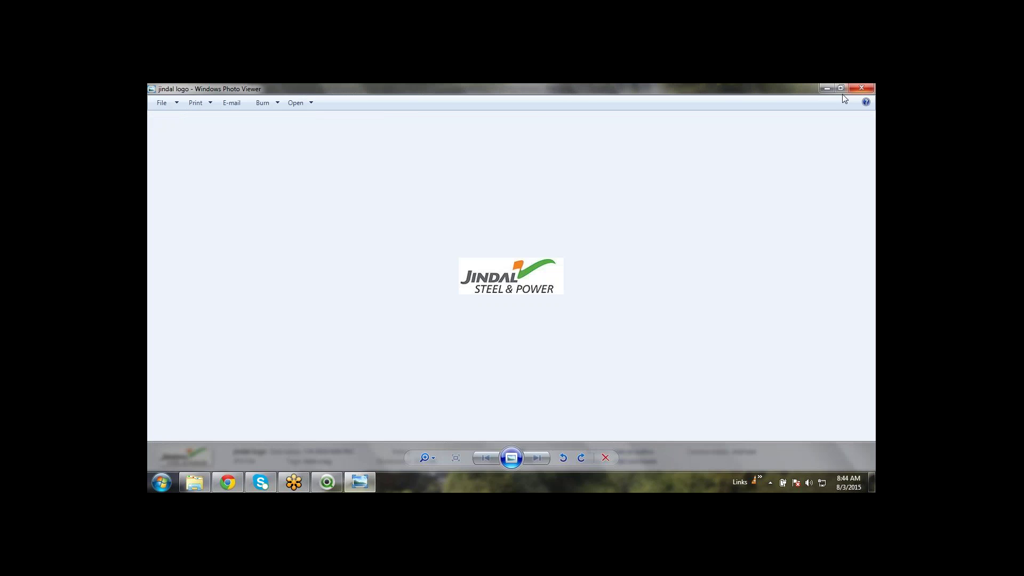
click(854, 92)
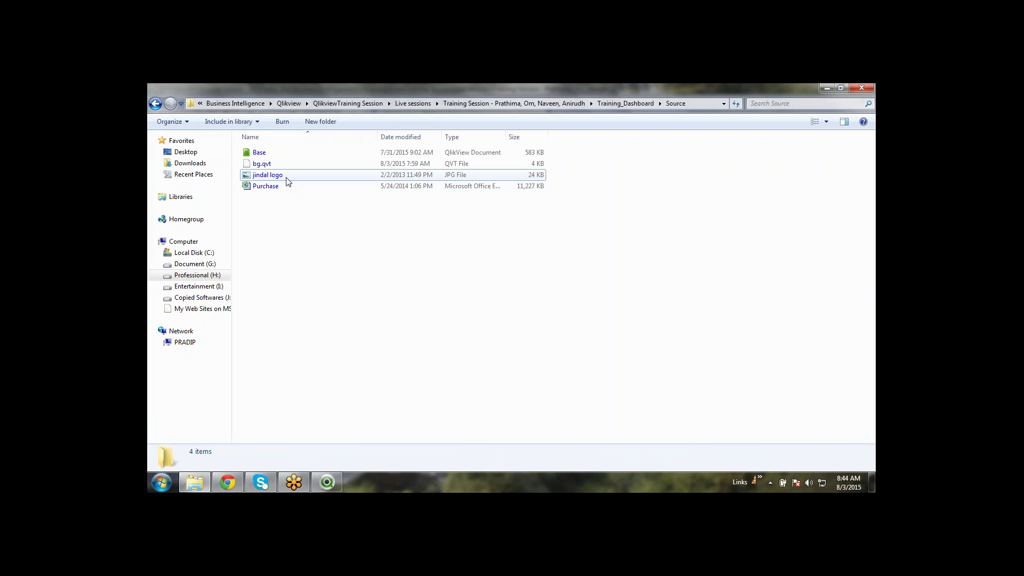
click(327, 483)
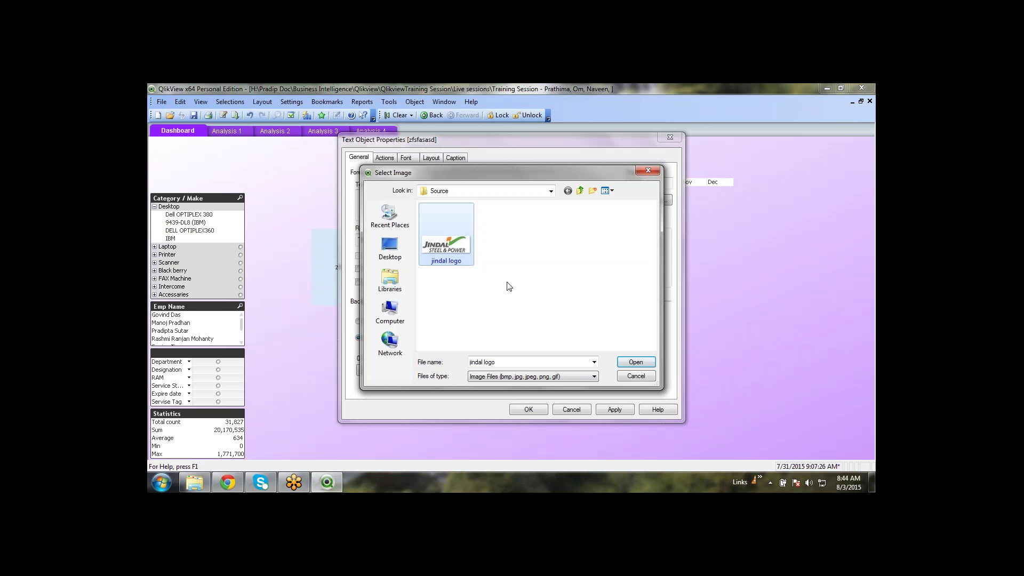
click(635, 377)
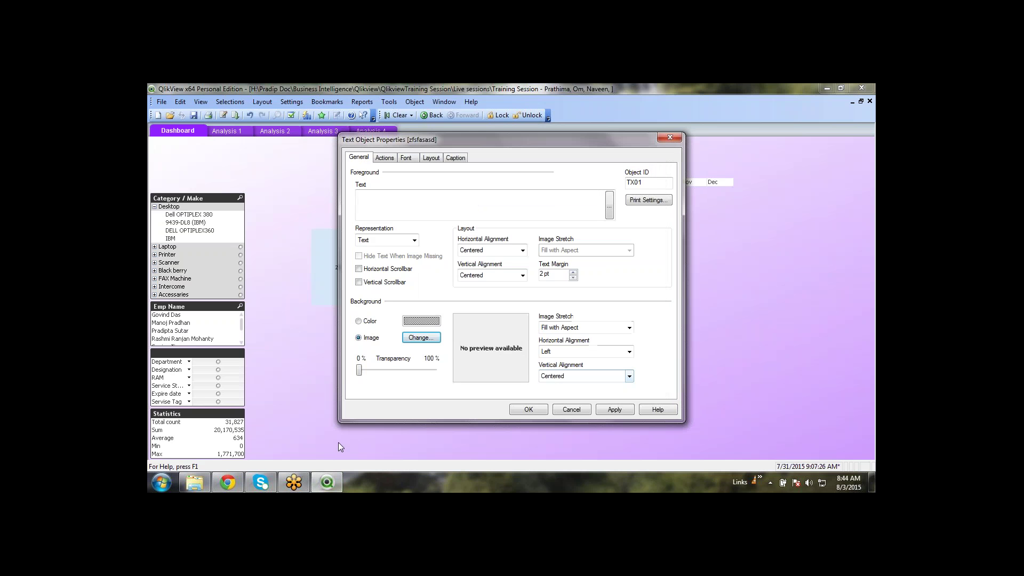
click(195, 483)
click(696, 109)
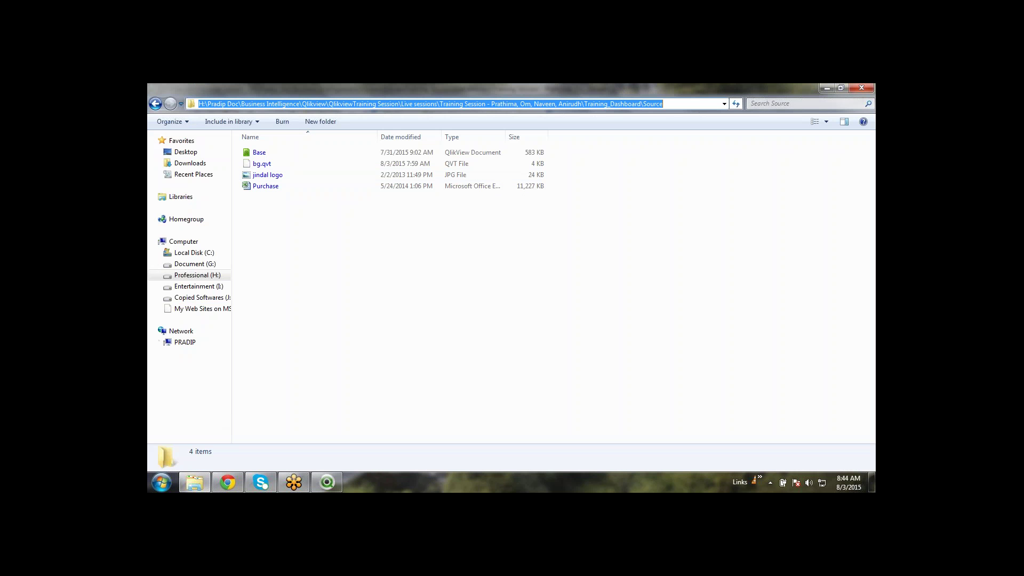
click(339, 482)
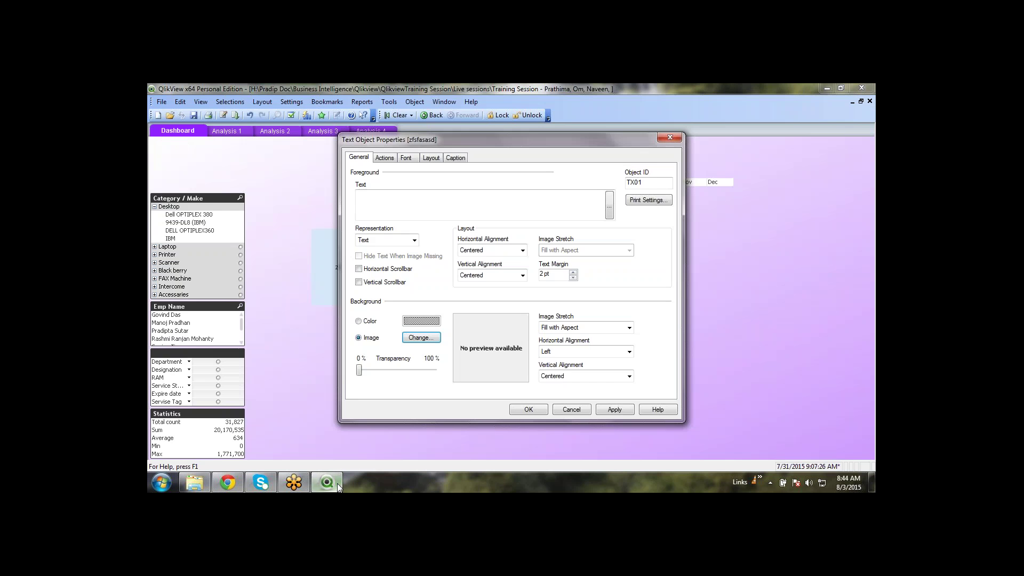
Set the jindal logo image as the text object's background and move the object above the Category / Make list box
click(424, 334)
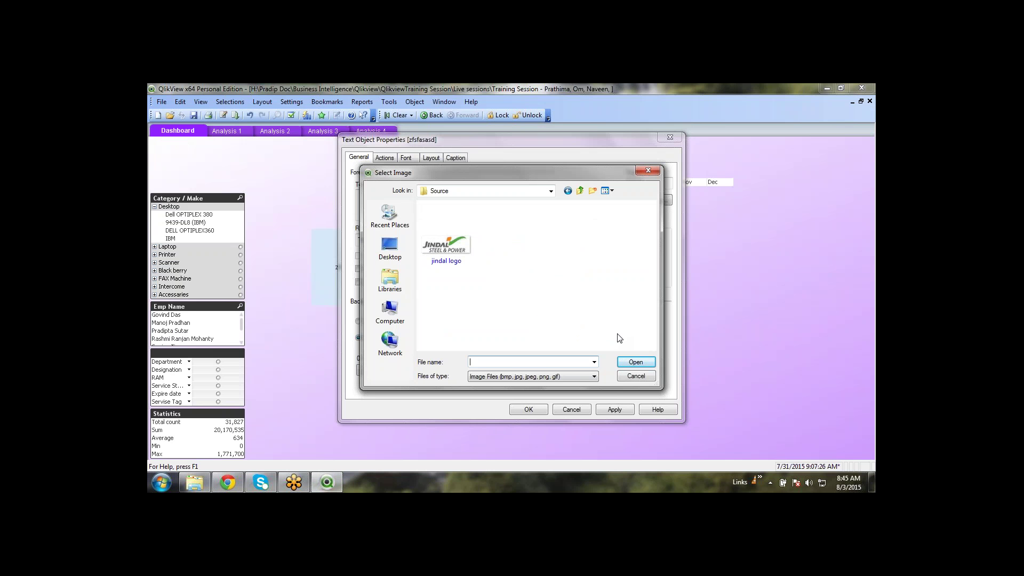
double_click(446, 246)
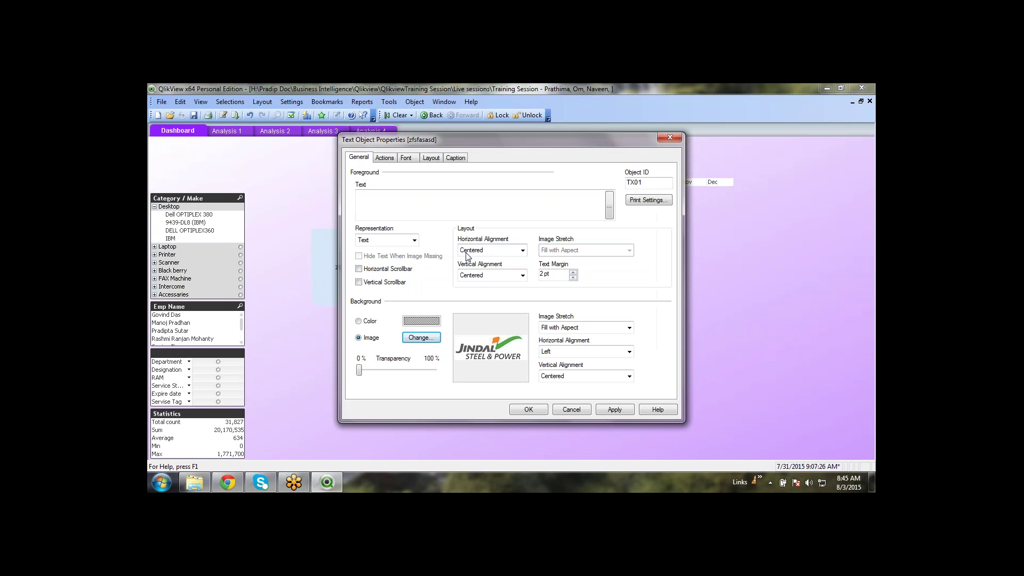
click(615, 410)
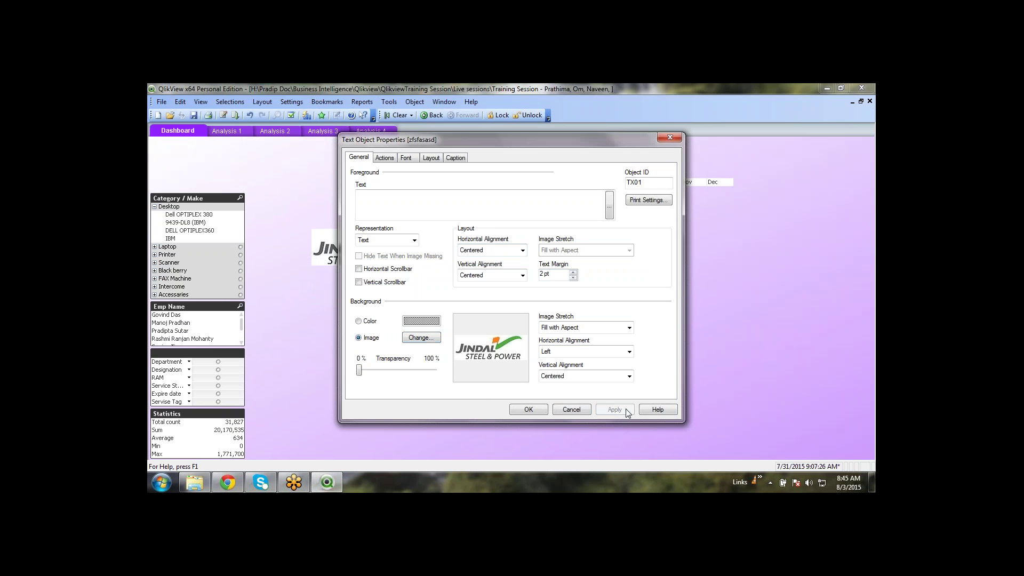
click(523, 410)
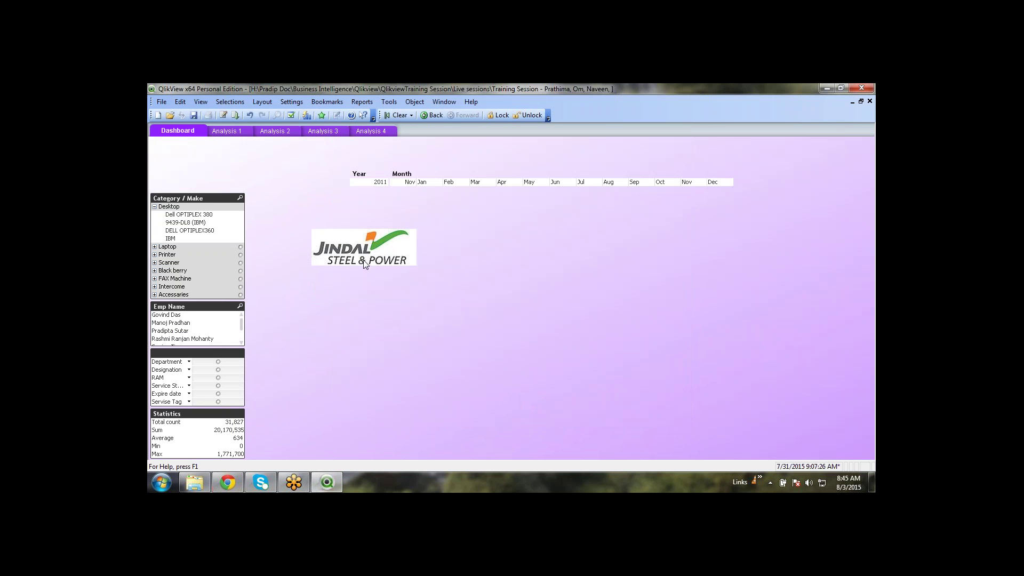
drag(367, 257, 236, 159)
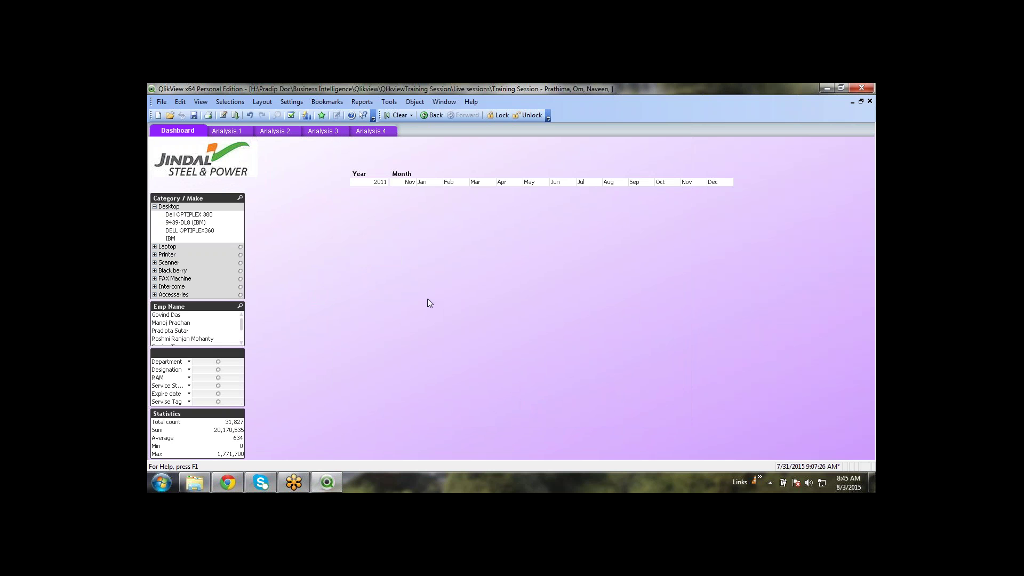
Create a new text object in the empty area of the Dashboard sheet and enter Sales Dashboard as its text
right_click(373, 268)
click(331, 240)
right_click(317, 250)
mouse_move(414, 281)
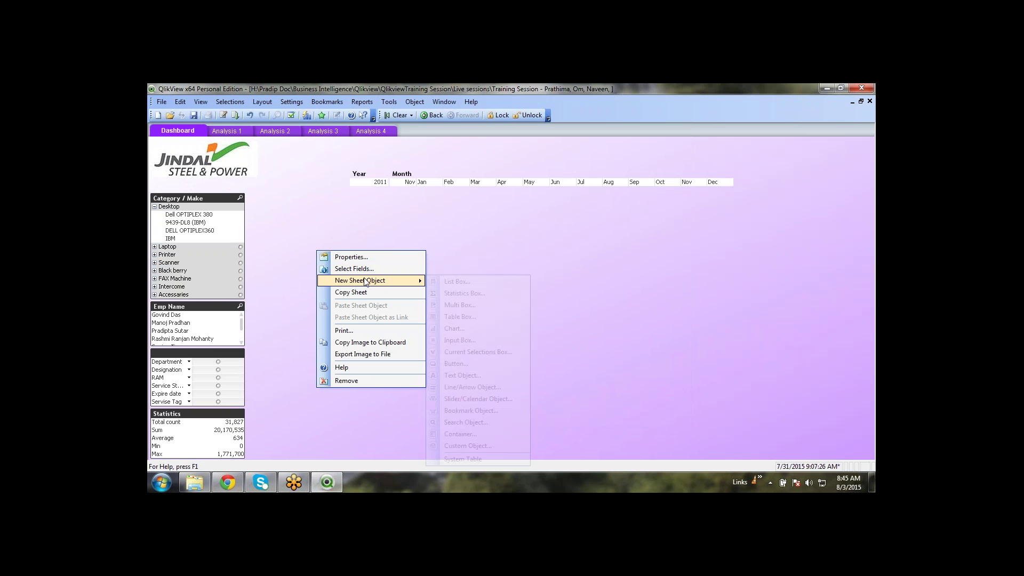
click(462, 375)
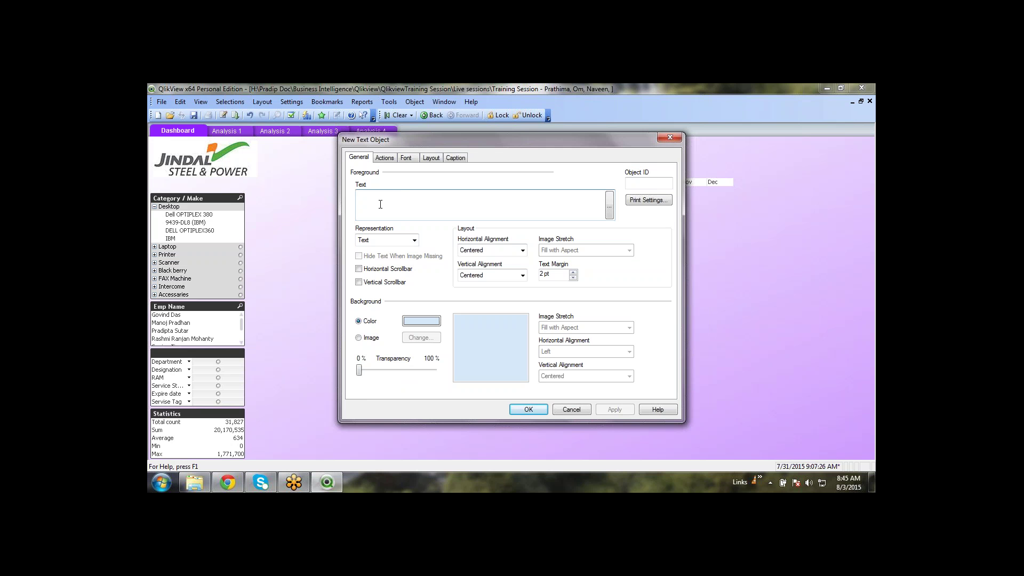
text(rainiing Dash)
double_click(379, 199)
text(Sales Da)
text(shboard)
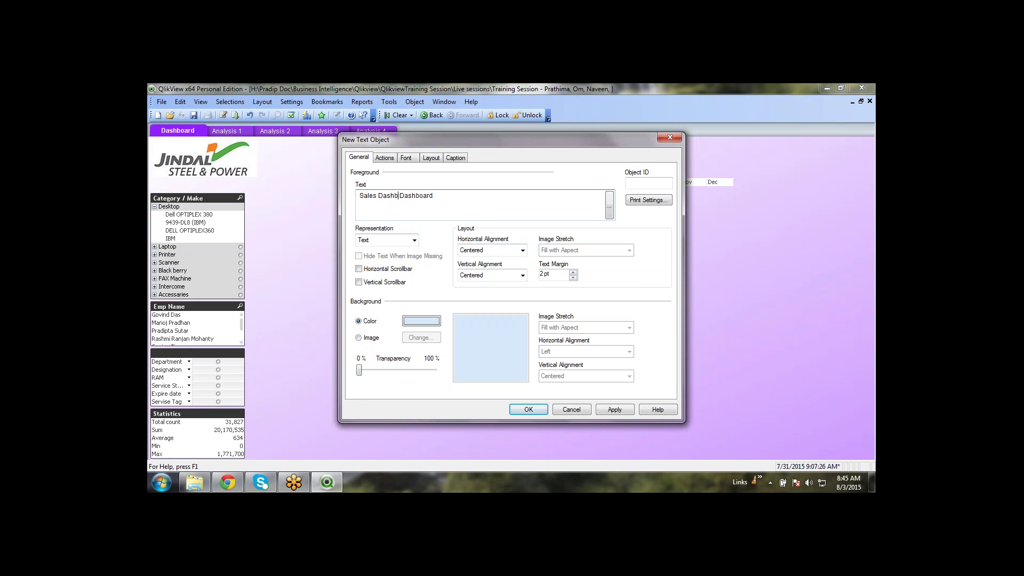
Change the new object's text to Asset Management Dashboard, then make the object flatter and wider on the sheet
key(BackSpace)
key(Delete)
key(Delete)
key(Delete)
key(Delete)
key(Delete)
key(Delete)
key(Delete)
key(Delete)
key(Delete)
double_click(362, 199)
text(Asst)
key(BackSpace)
text(et Management)
click(528, 410)
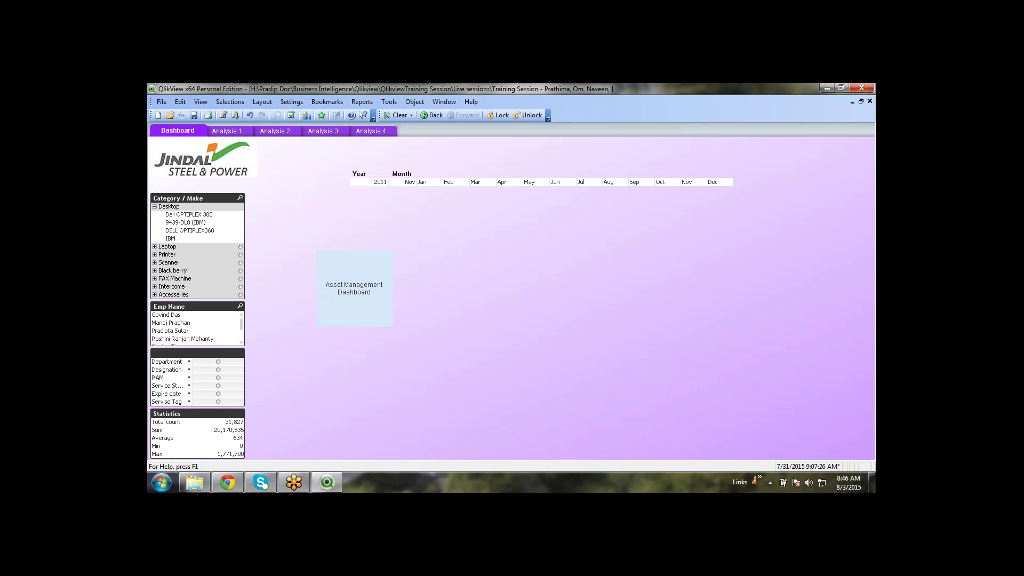
drag(374, 326, 392, 277)
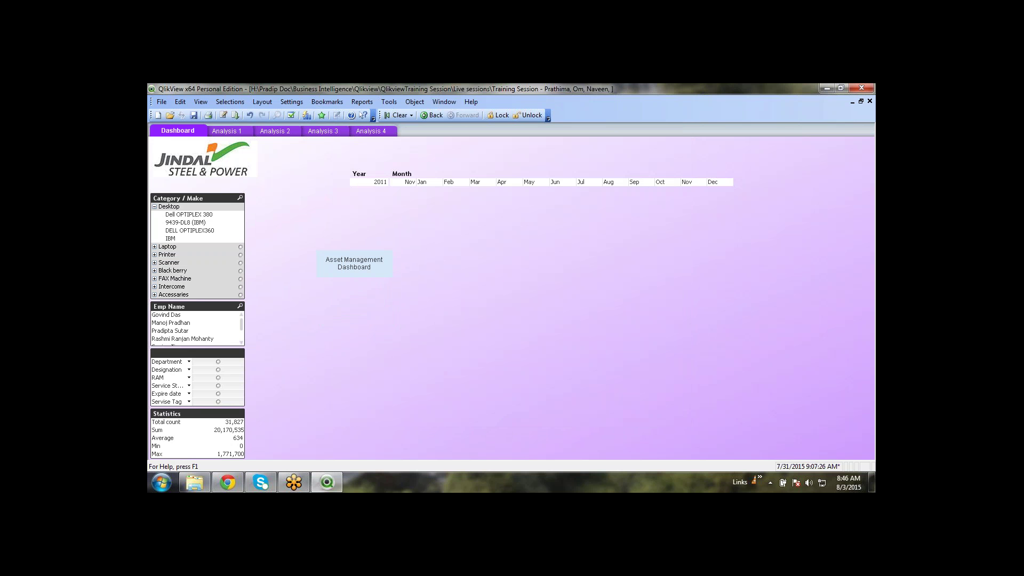
drag(394, 270, 490, 269)
Align the title object's text horizontally to Left and set its background transparency to 100 %
right_click(450, 269)
click(459, 274)
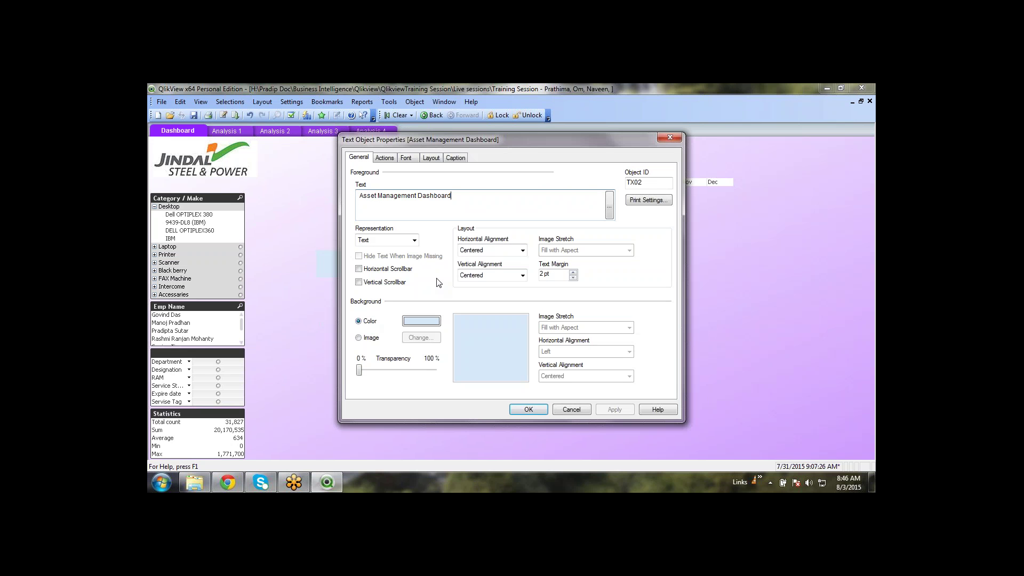
click(493, 252)
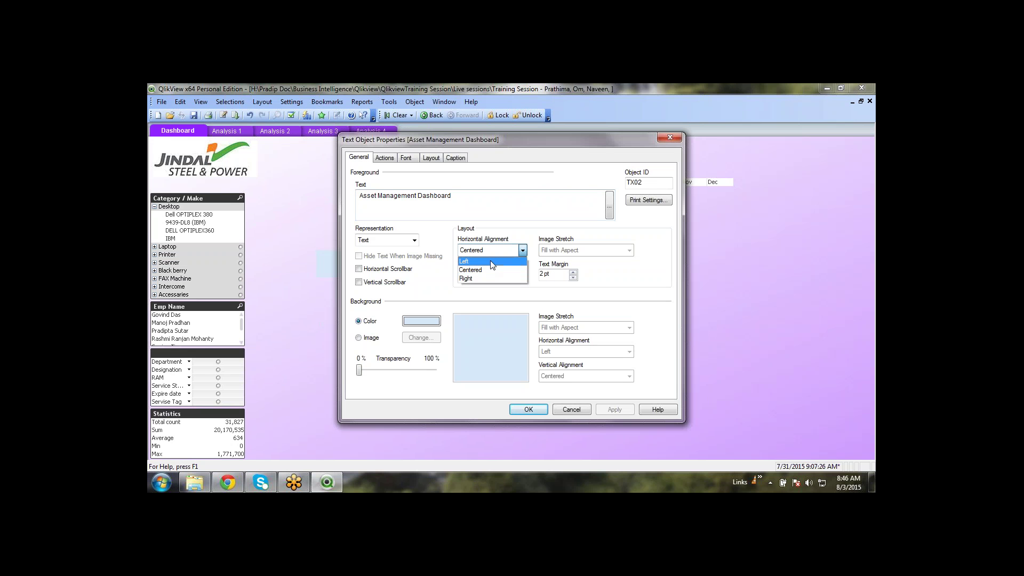
click(464, 261)
click(614, 409)
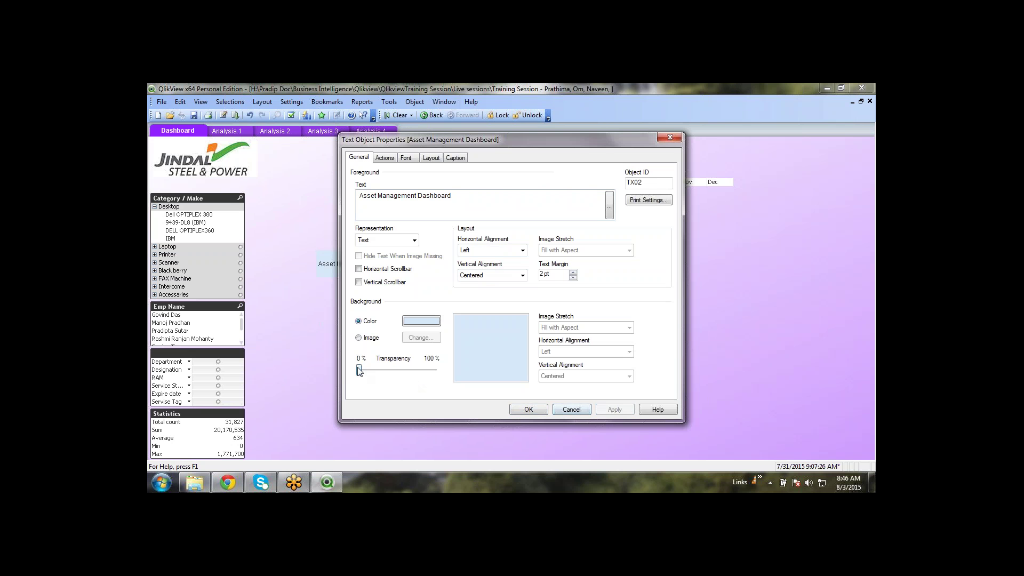
drag(359, 370, 435, 370)
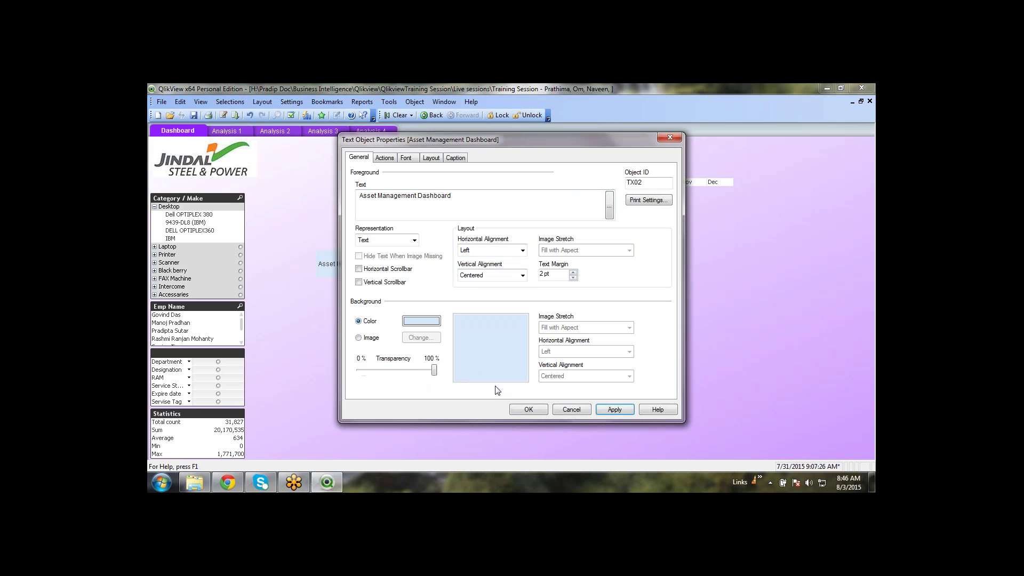
click(618, 410)
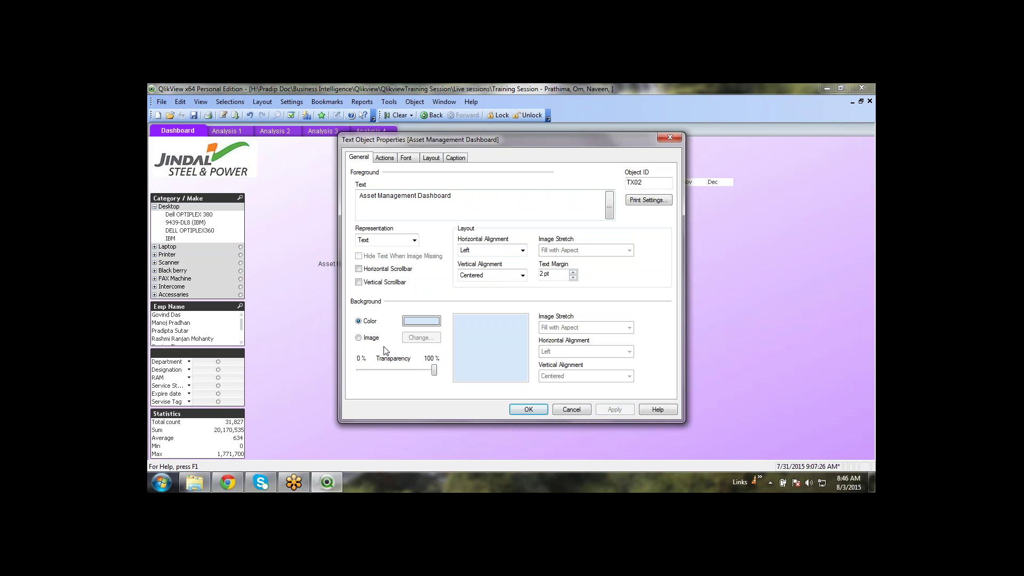
Set the title's font to Arial Bold Italic, trying size 16 and settling on size 14
click(415, 159)
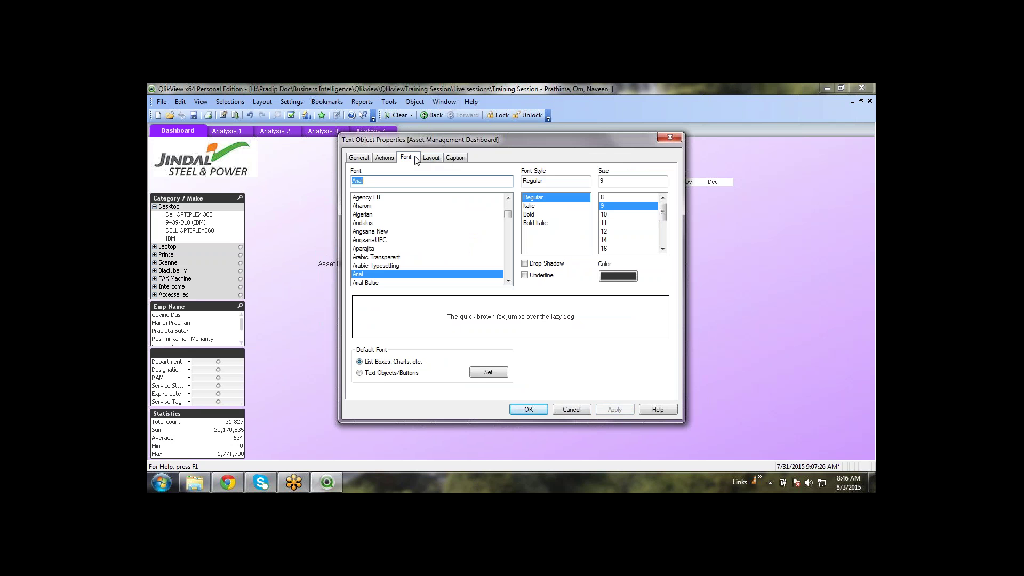
click(532, 223)
click(605, 248)
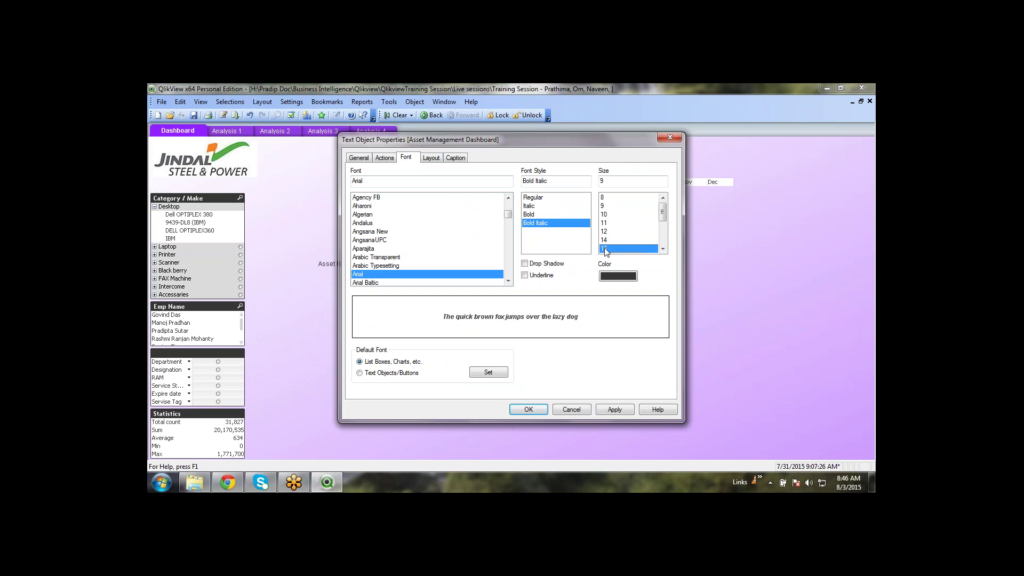
click(614, 410)
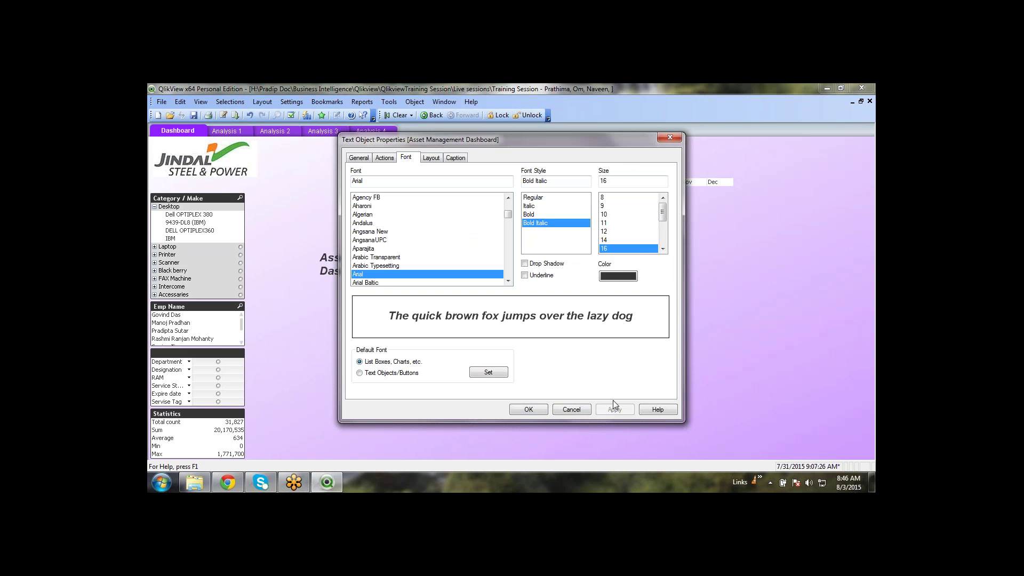
click(613, 240)
click(623, 409)
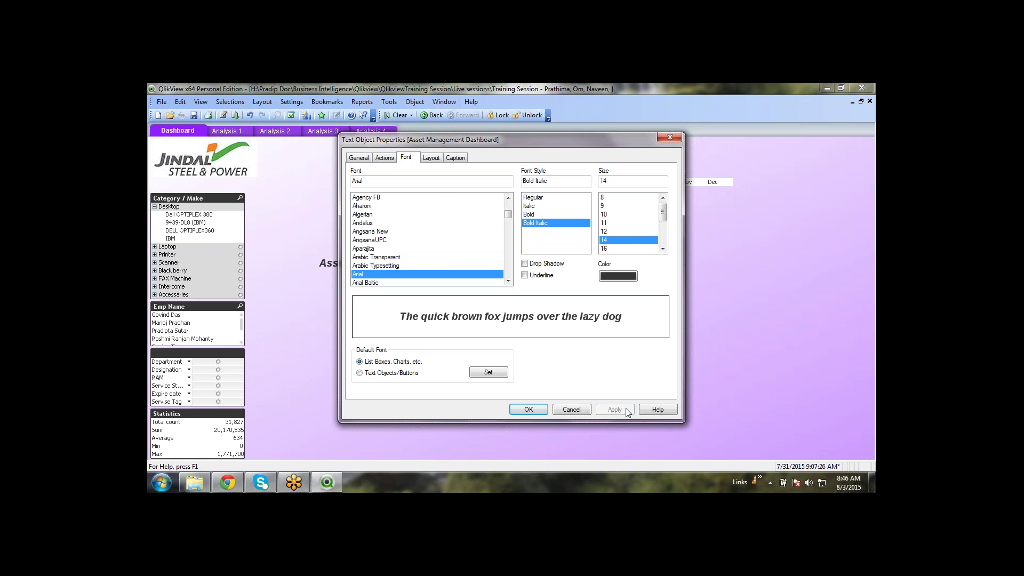
Set the title's font color to dark purple (red 64, green 0, blue 128) and accept the text object properties
click(614, 276)
click(632, 201)
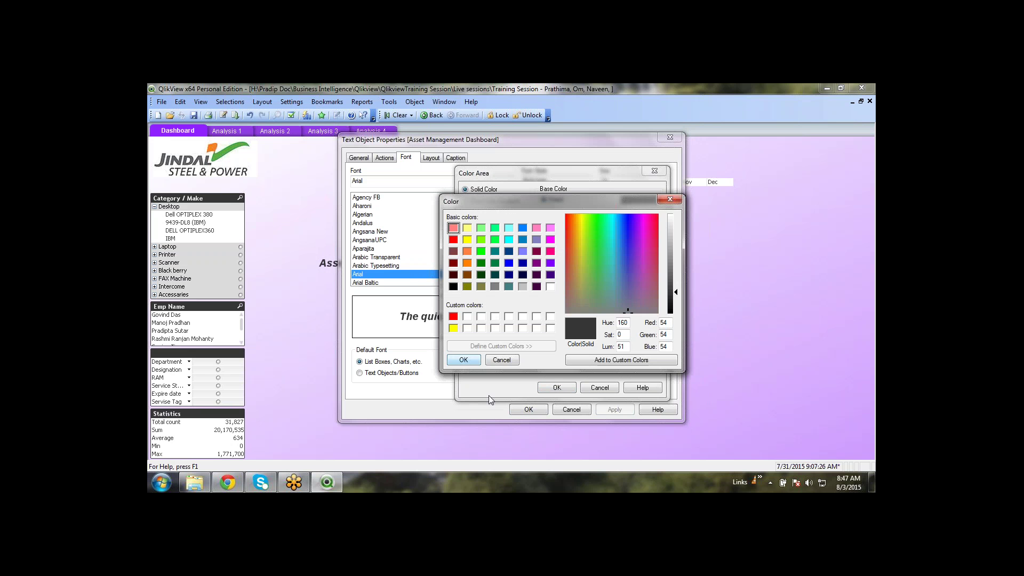
click(551, 275)
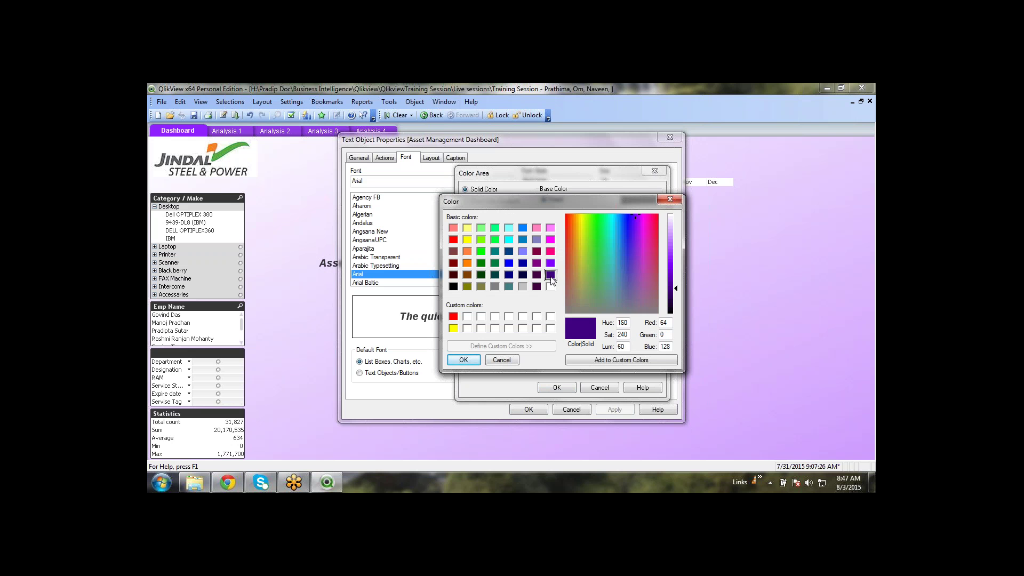
click(457, 361)
click(550, 389)
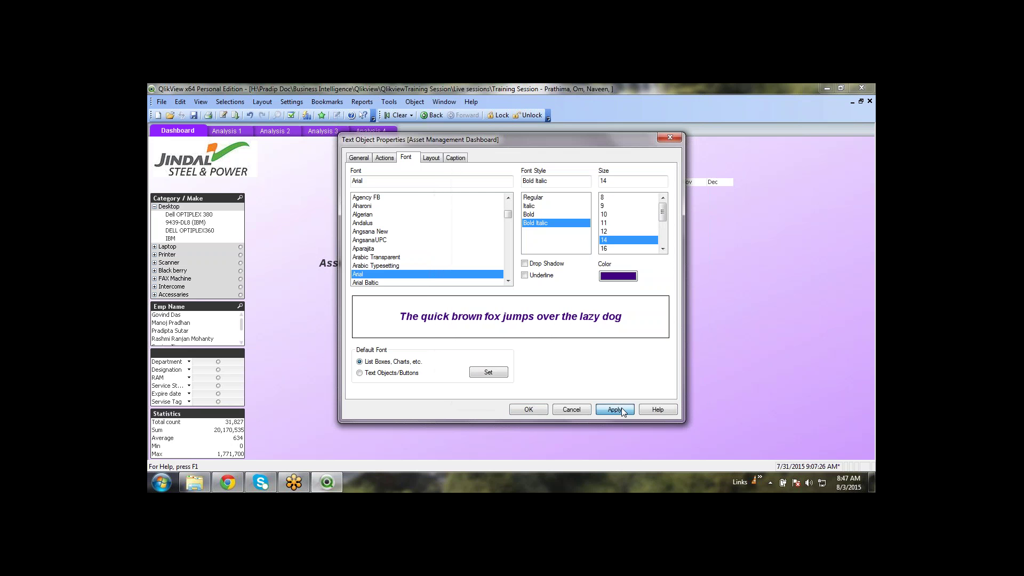
click(621, 409)
click(533, 409)
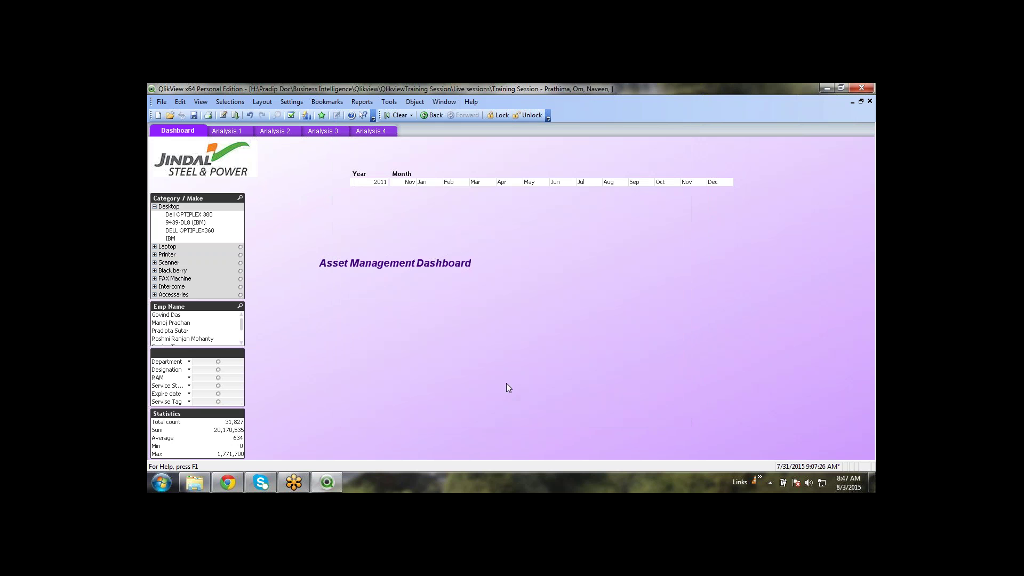
Place the title beside the logo and move the Year and Month boxes to the sheet's right edge, leaving no months selected
drag(397, 264, 344, 156)
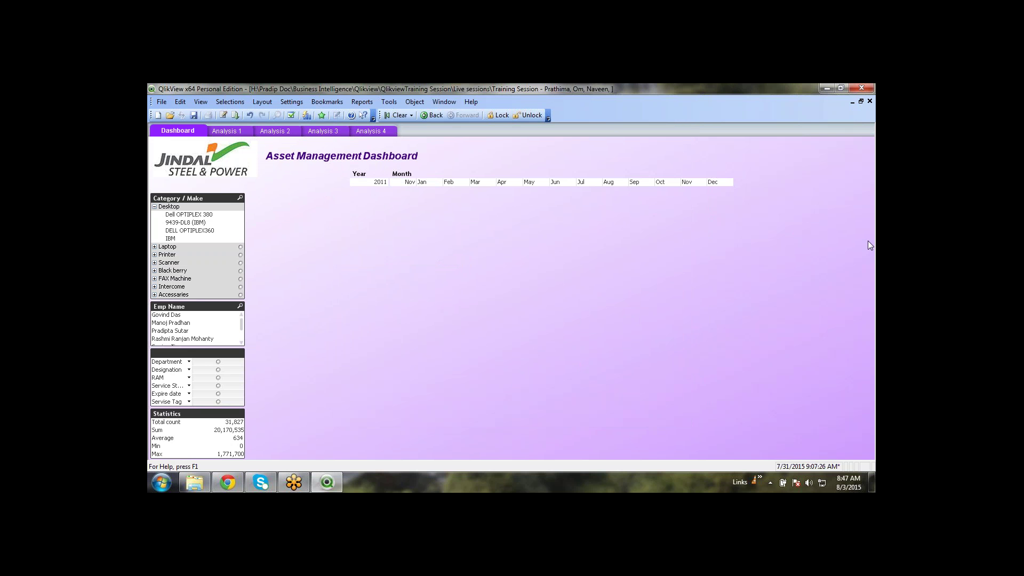
drag(810, 219, 327, 168)
drag(563, 184, 684, 188)
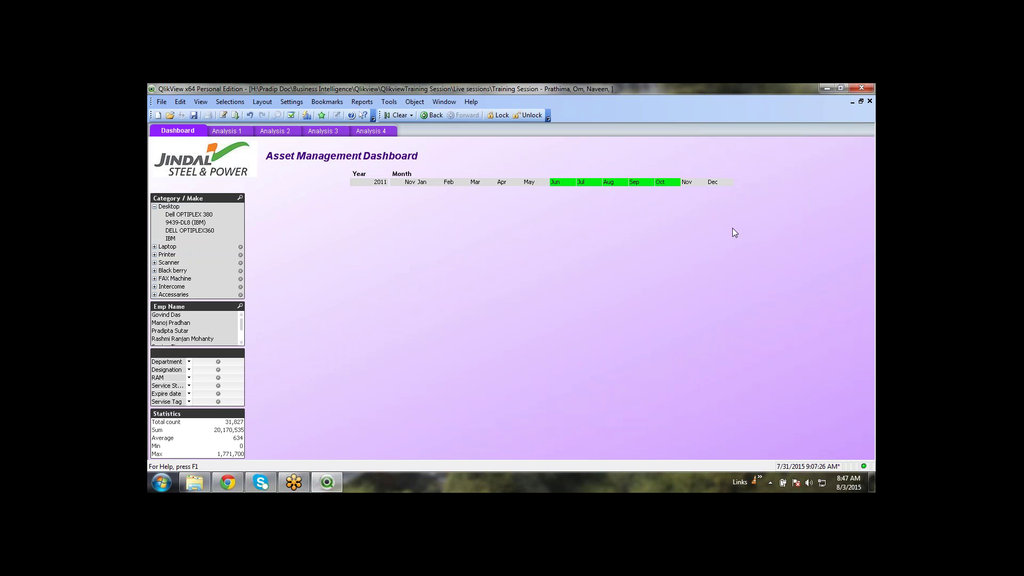
drag(746, 201, 311, 169)
drag(462, 174, 599, 176)
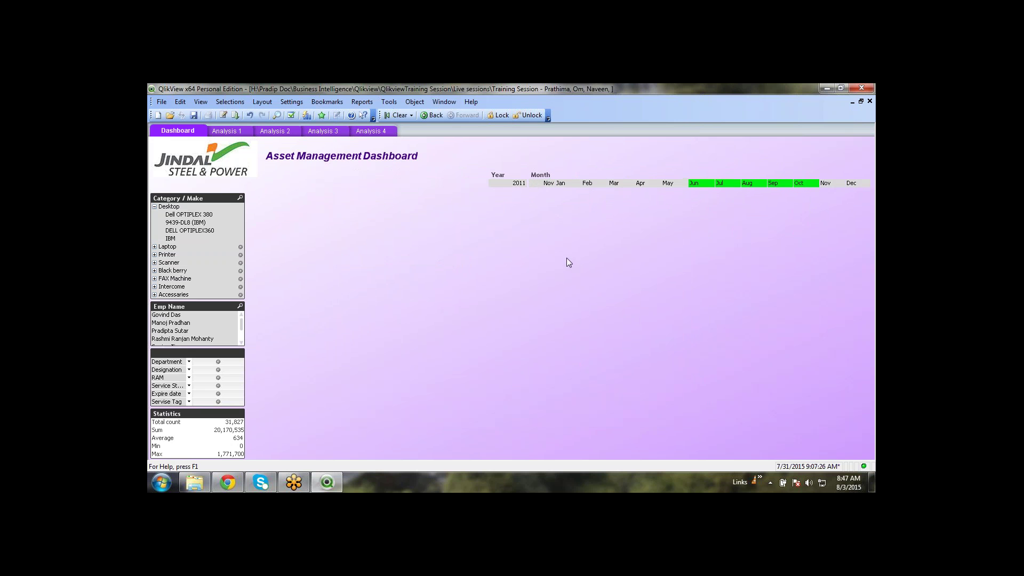
click(398, 115)
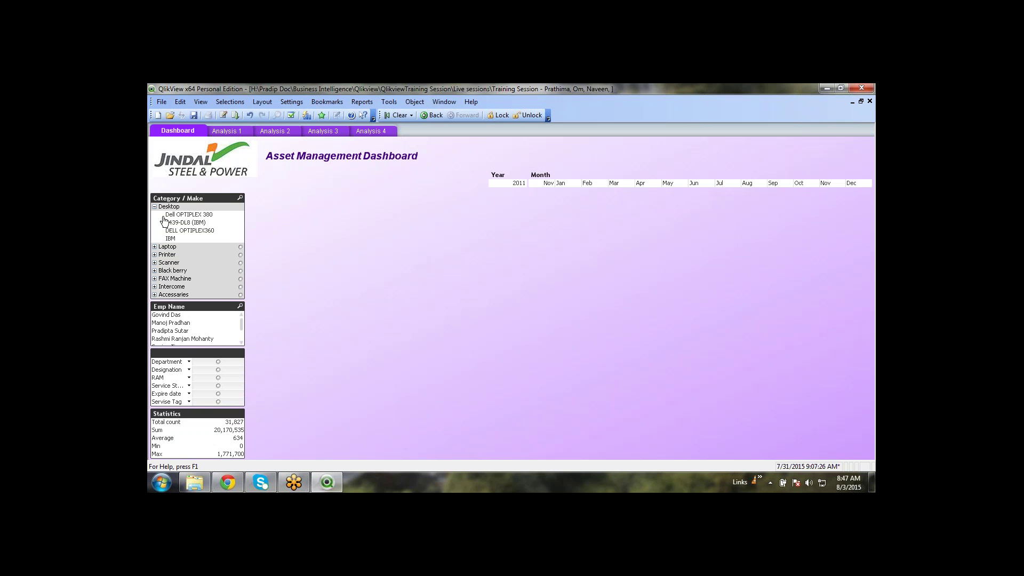
Expand the Laptop category in the Category / Make list box to view its makes, and collapse it again
click(159, 247)
click(159, 248)
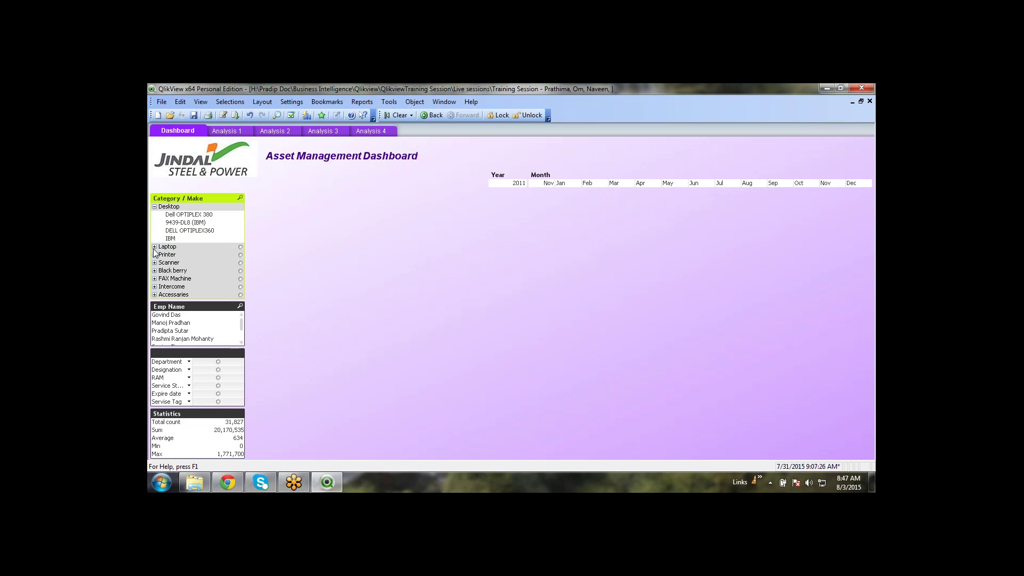
click(155, 247)
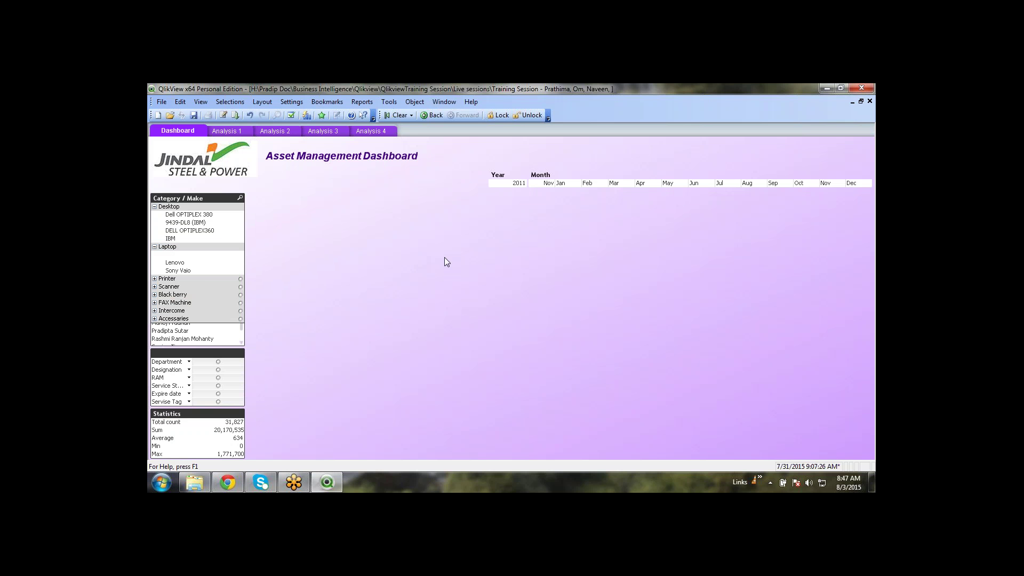
click(155, 247)
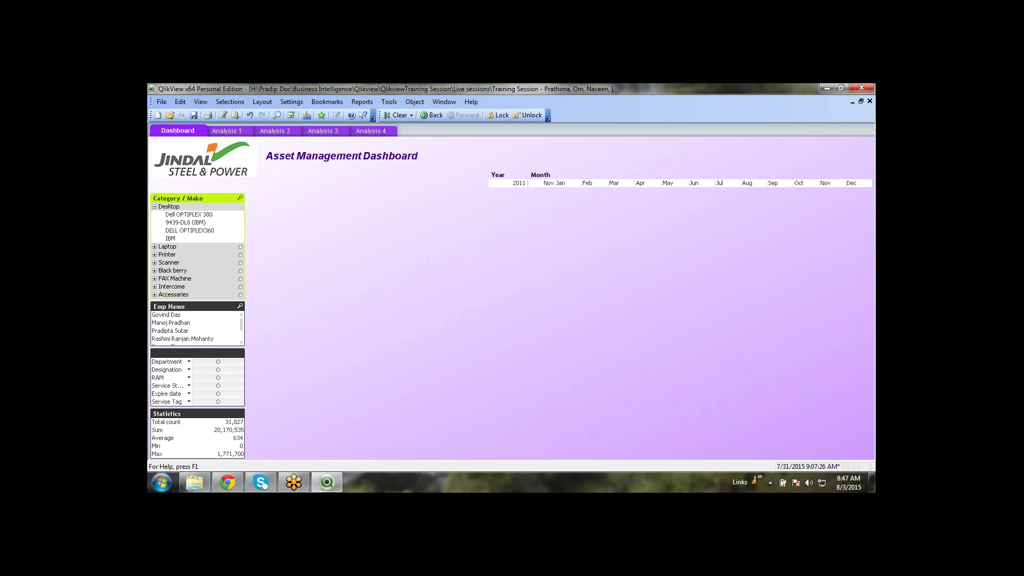
Move the Asset Management Dashboard title slightly lower beside the logo and save the document
click(194, 115)
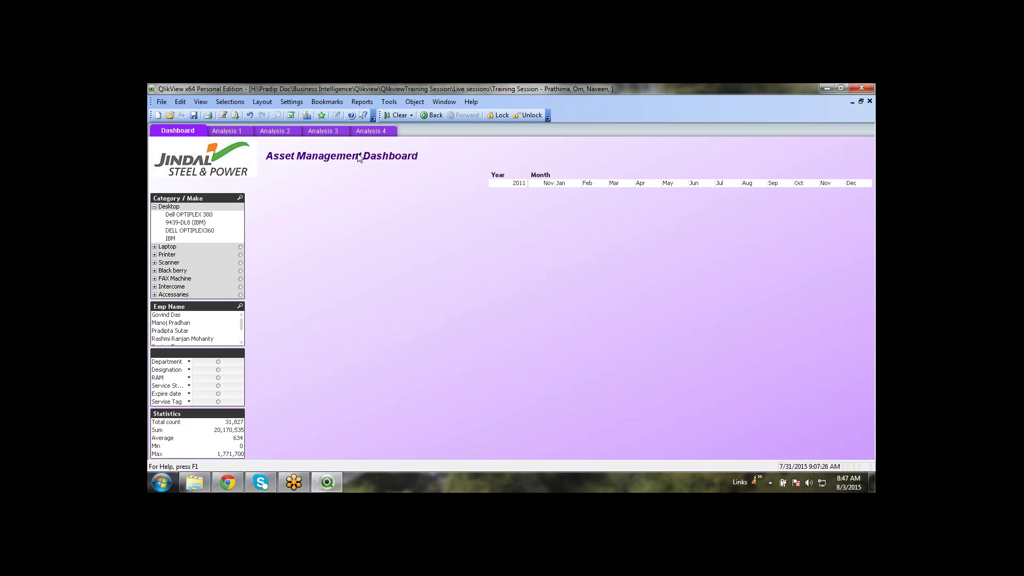
drag(358, 158, 357, 166)
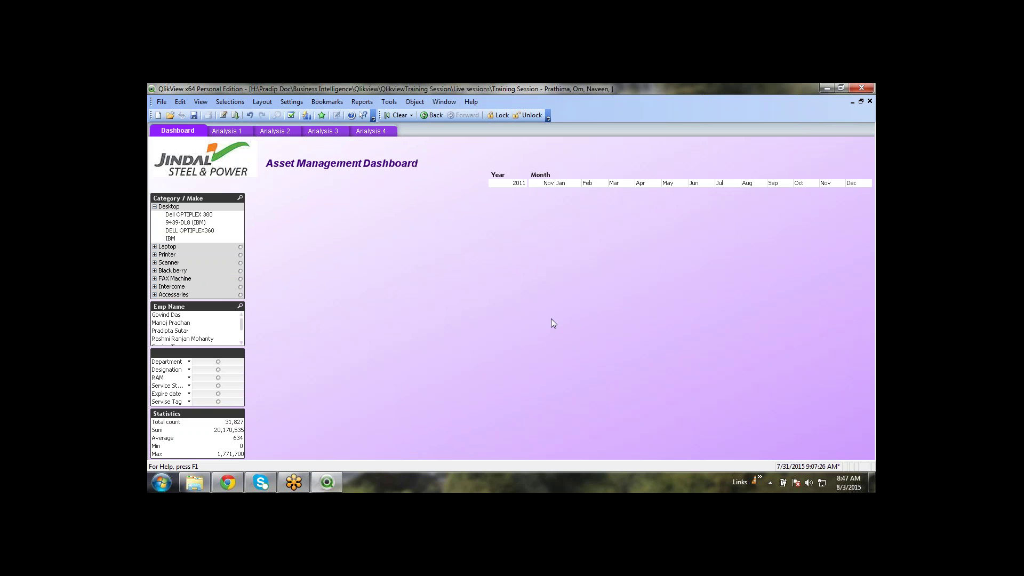
click(194, 115)
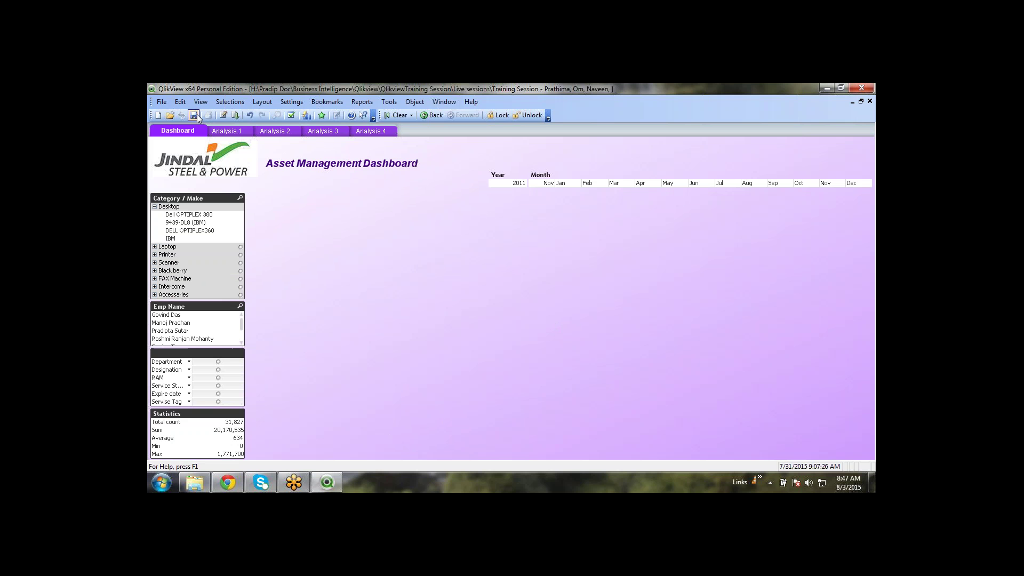
Start a new table box on the sheet and restrict its available fields to those of the Category table
right_click(366, 232)
mouse_move(401, 263)
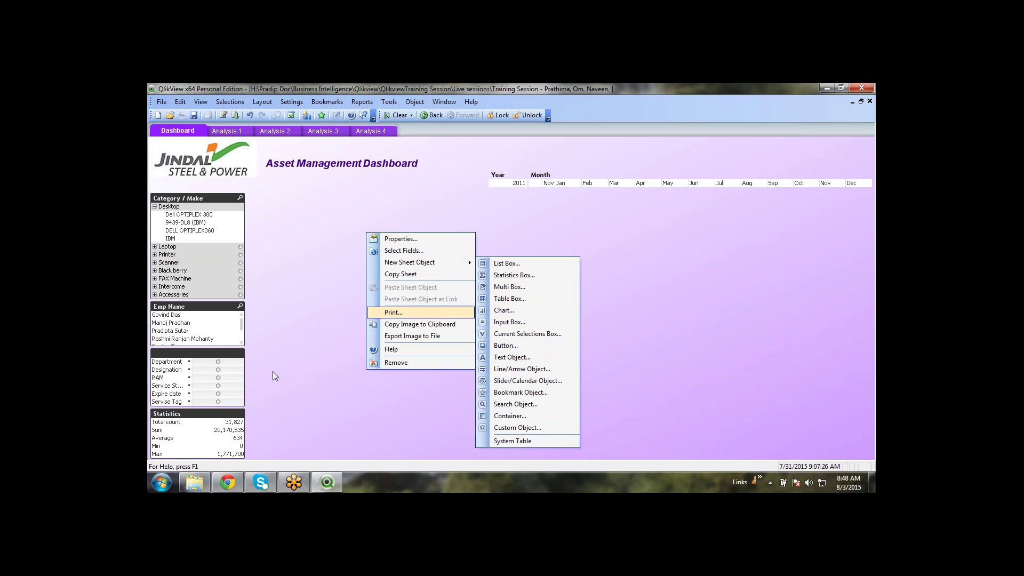
click(522, 302)
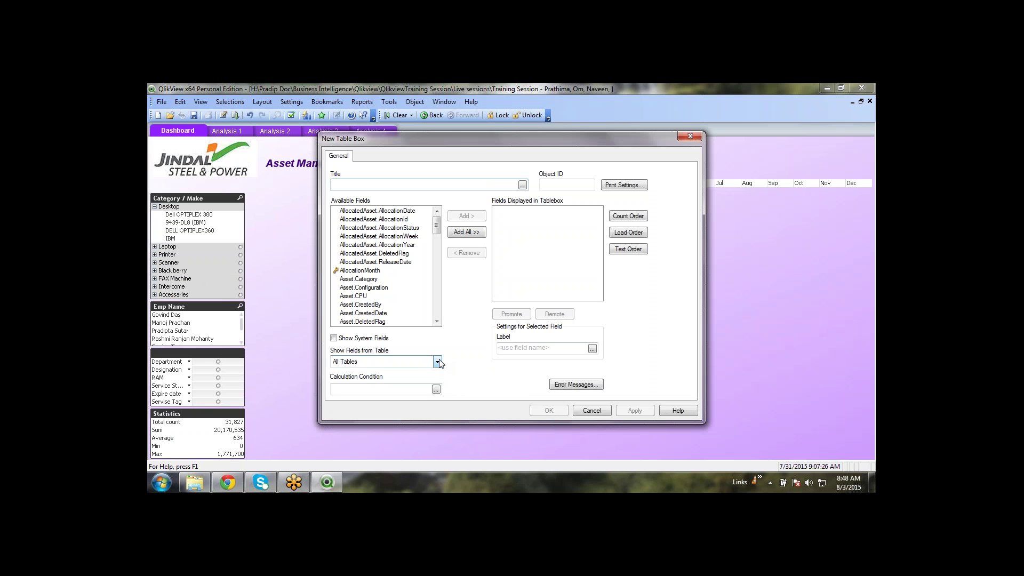
click(436, 322)
click(436, 321)
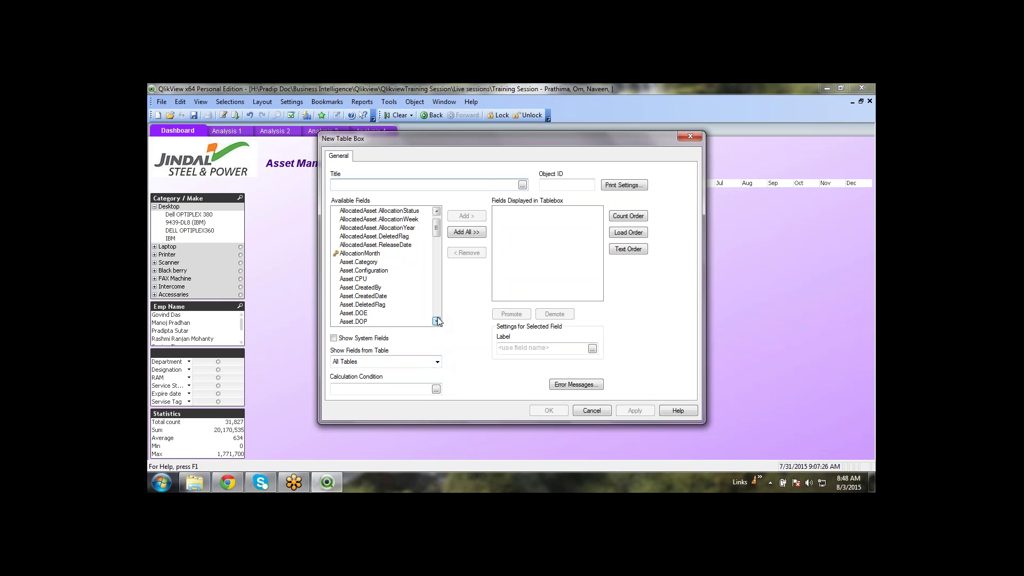
scroll(437, 320, down, 15)
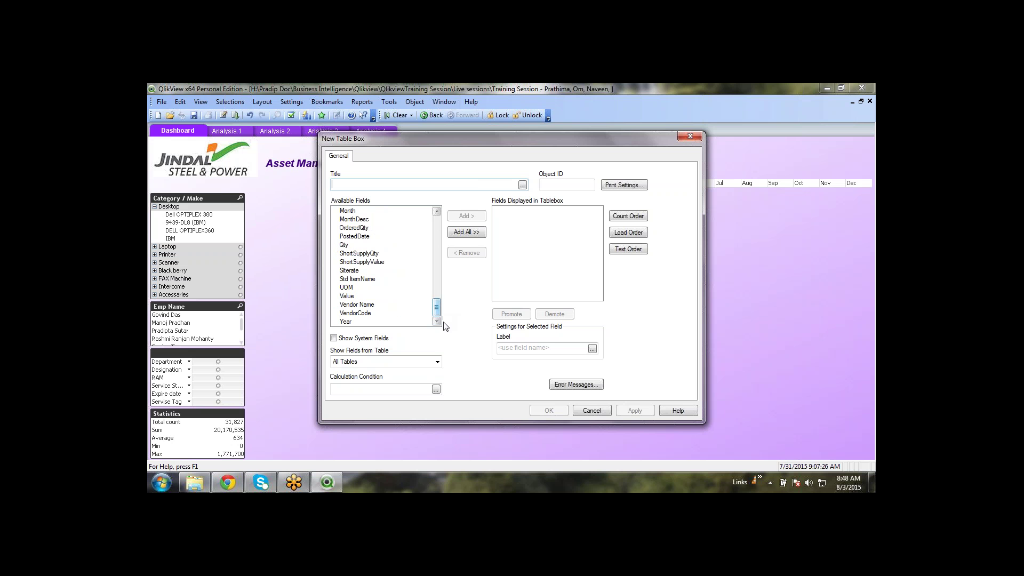
click(425, 365)
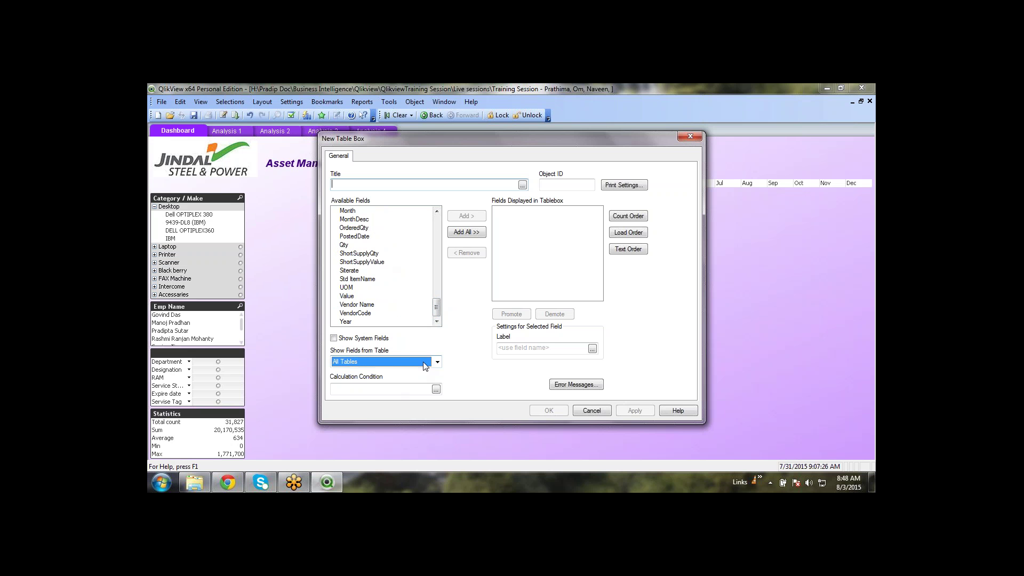
click(425, 365)
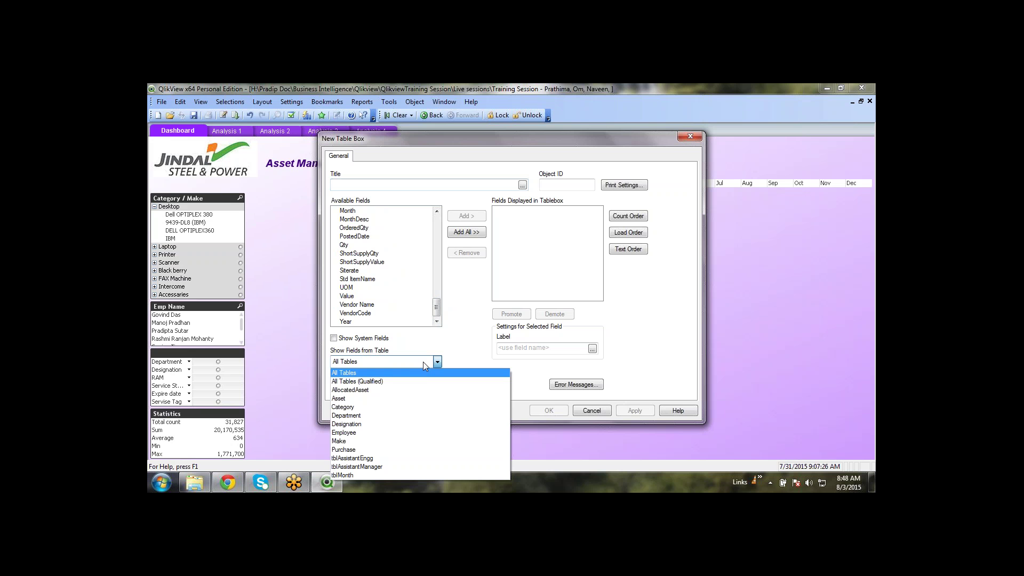
click(359, 407)
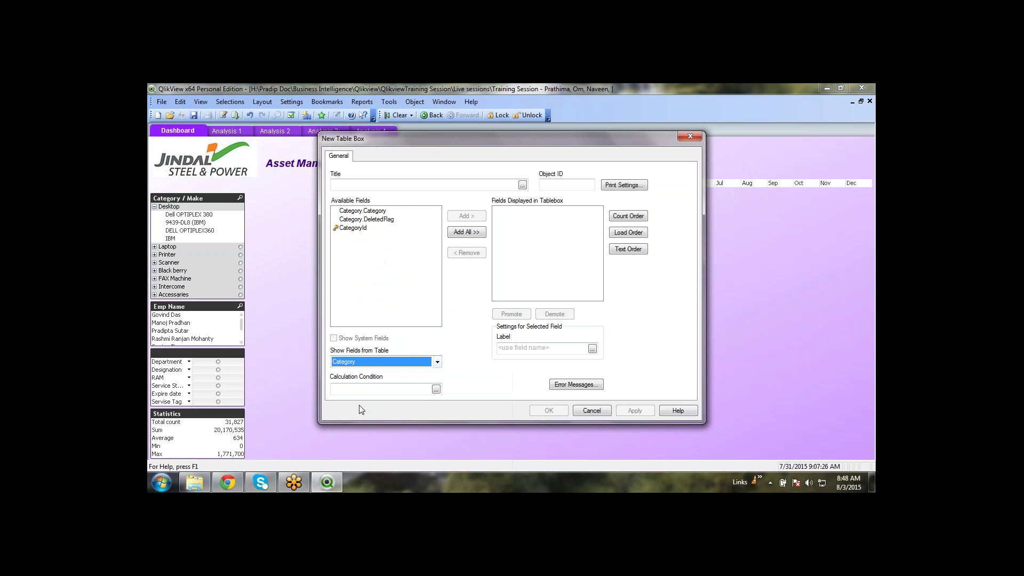
Add the Category.Category field and the Make table's Make.Make field to the table box
double_click(379, 212)
click(437, 362)
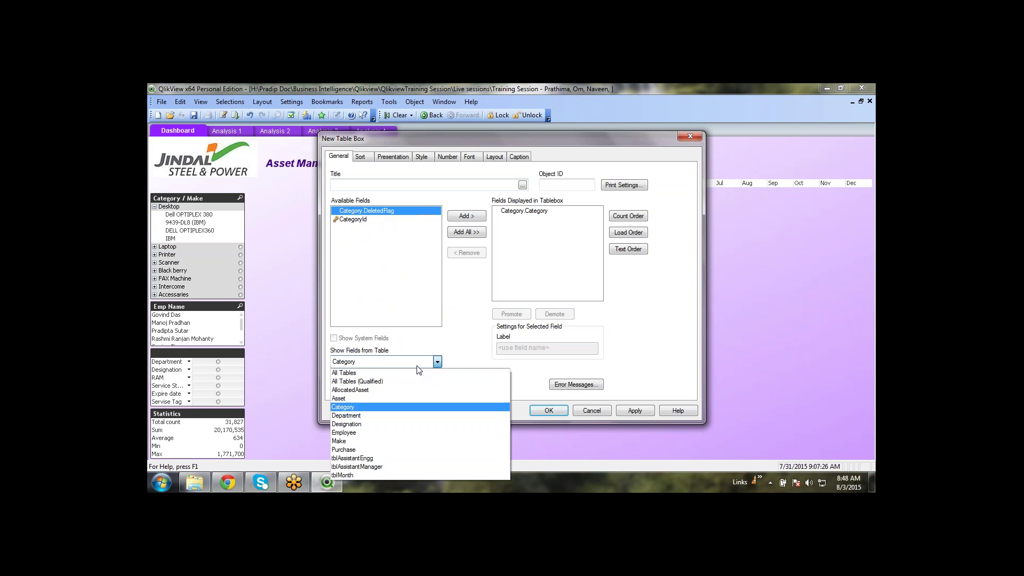
click(368, 442)
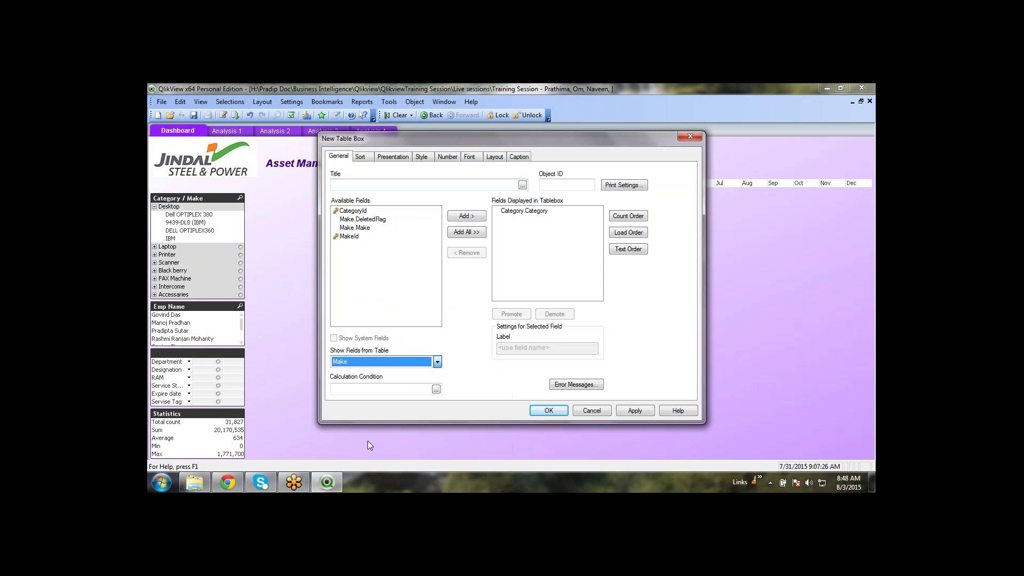
double_click(363, 228)
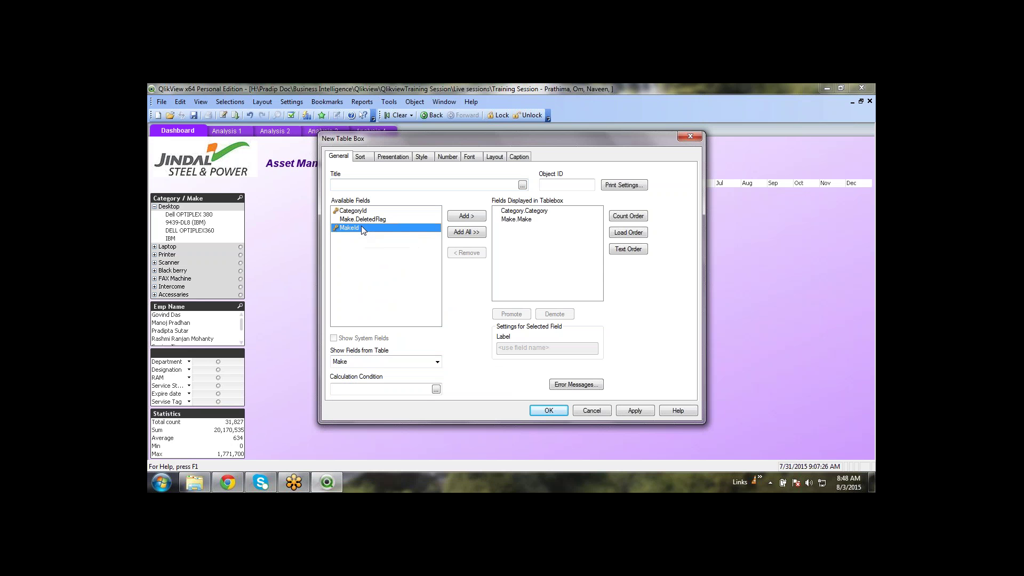
Add Asset.ServiceStatus and Asset.ServiceTag from the Asset table to the table box, ordering the service tag before the service status
click(387, 363)
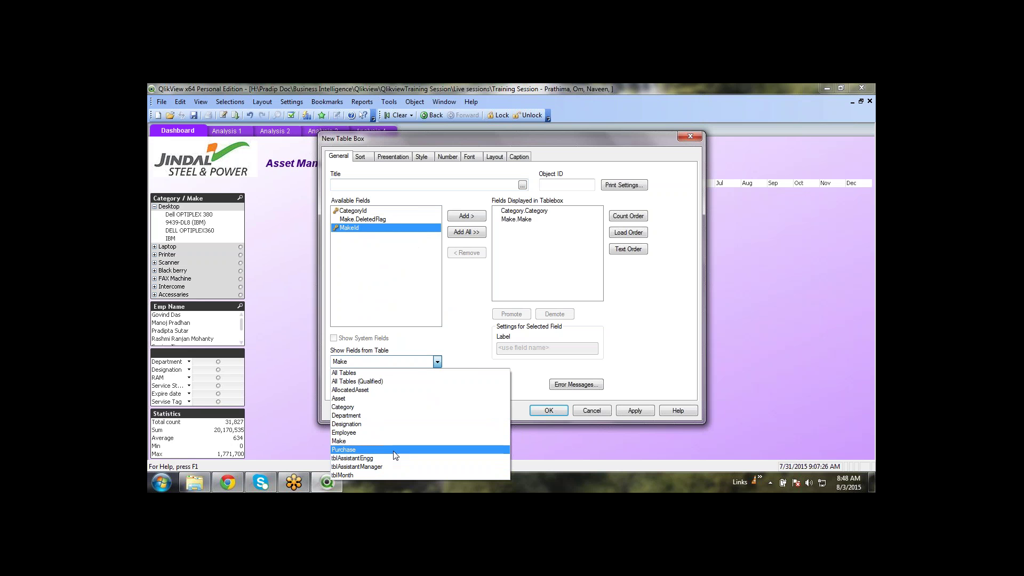
click(410, 399)
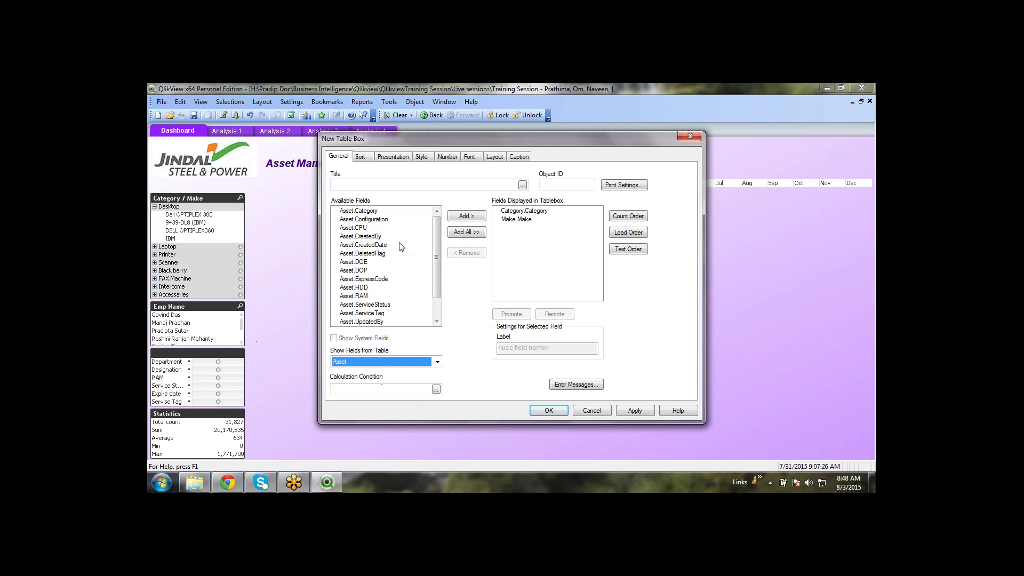
double_click(390, 305)
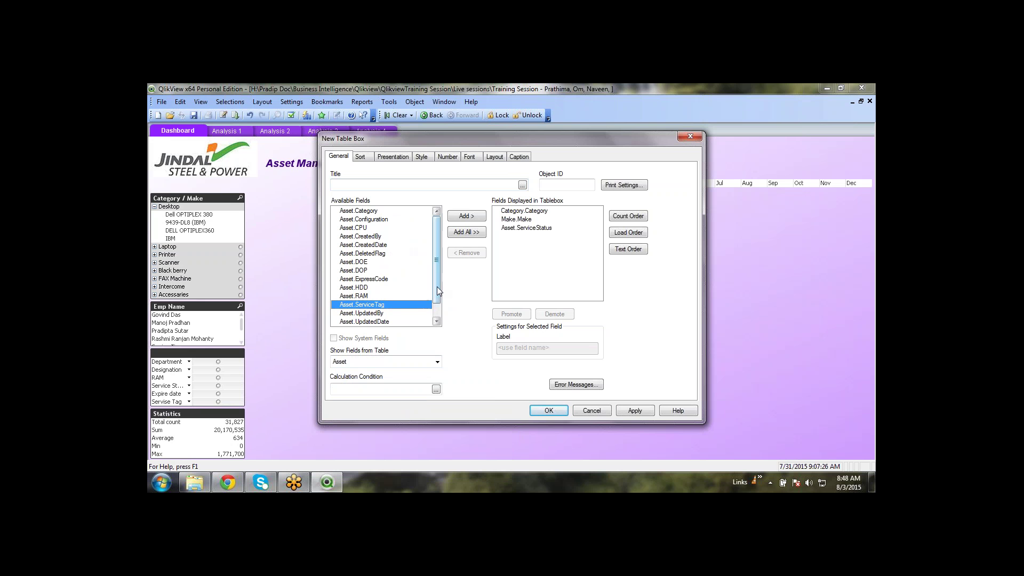
drag(437, 286, 436, 302)
click(467, 216)
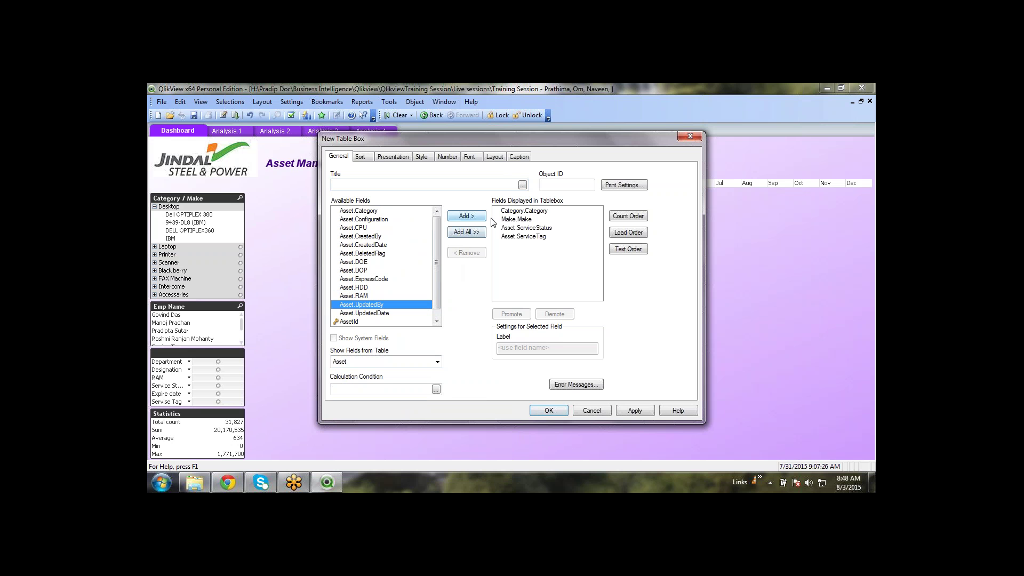
click(513, 236)
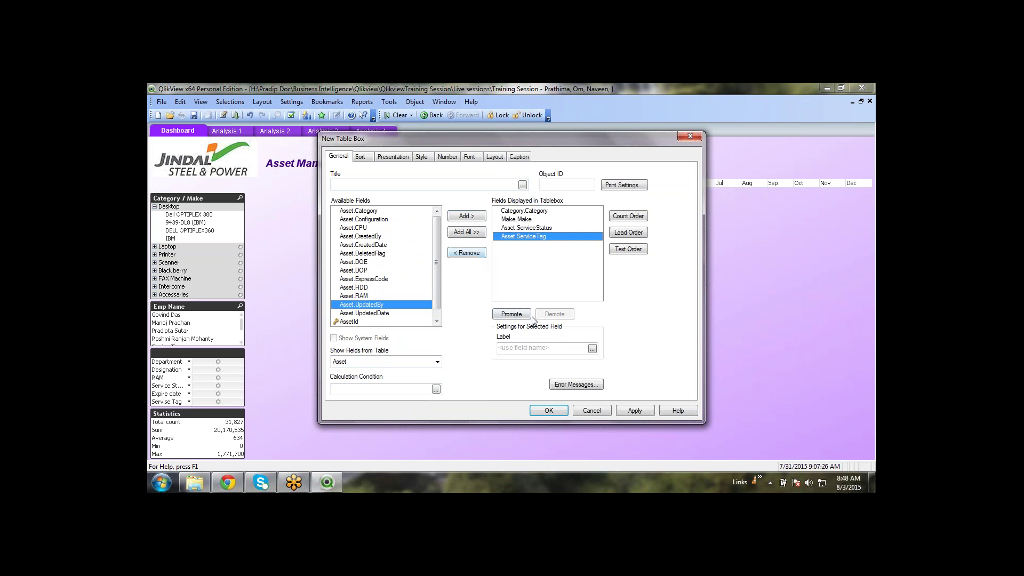
click(511, 314)
Add Asset.Configuration and the Employee table's Employee.EmpName field to the table box
mouse_move(439, 291)
mouse_down()
mouse_move(441, 308)
mouse_move(447, 288)
mouse_up()
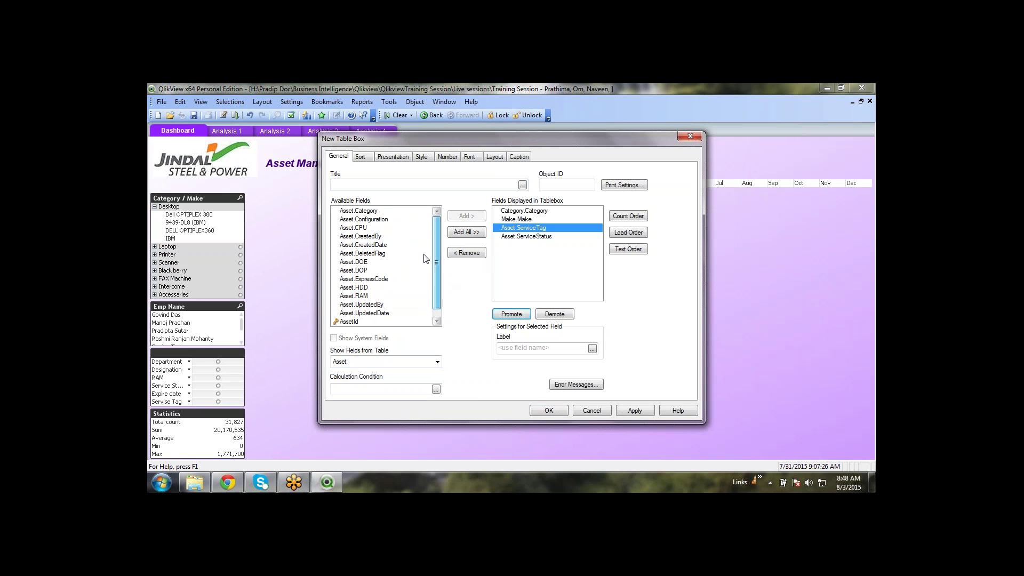
click(375, 220)
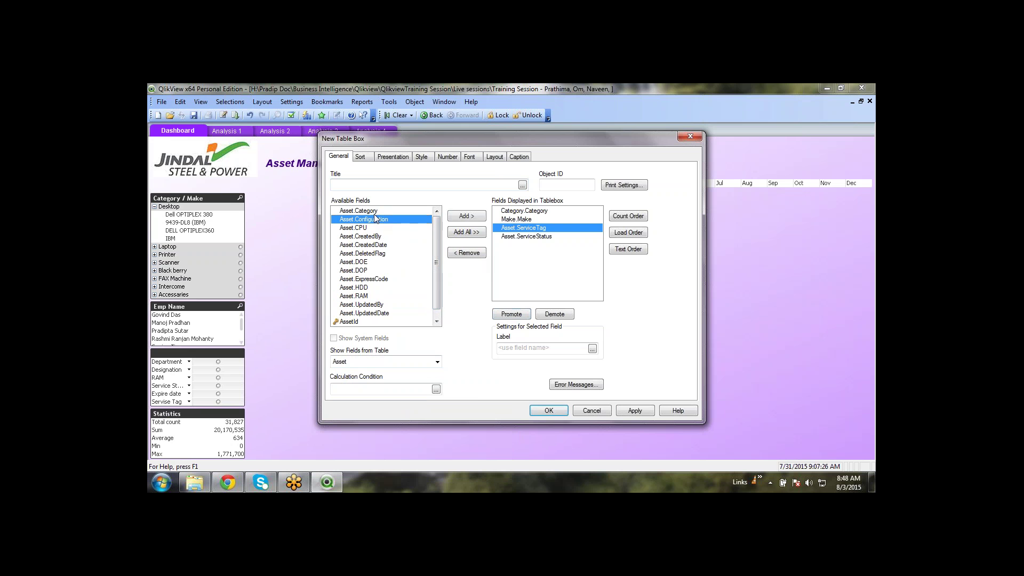
click(471, 219)
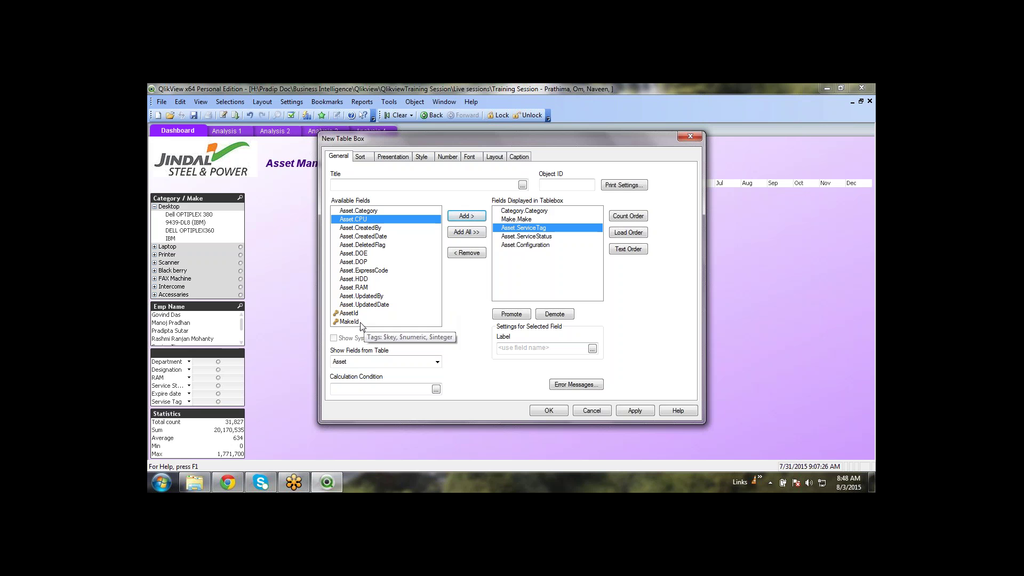
click(438, 363)
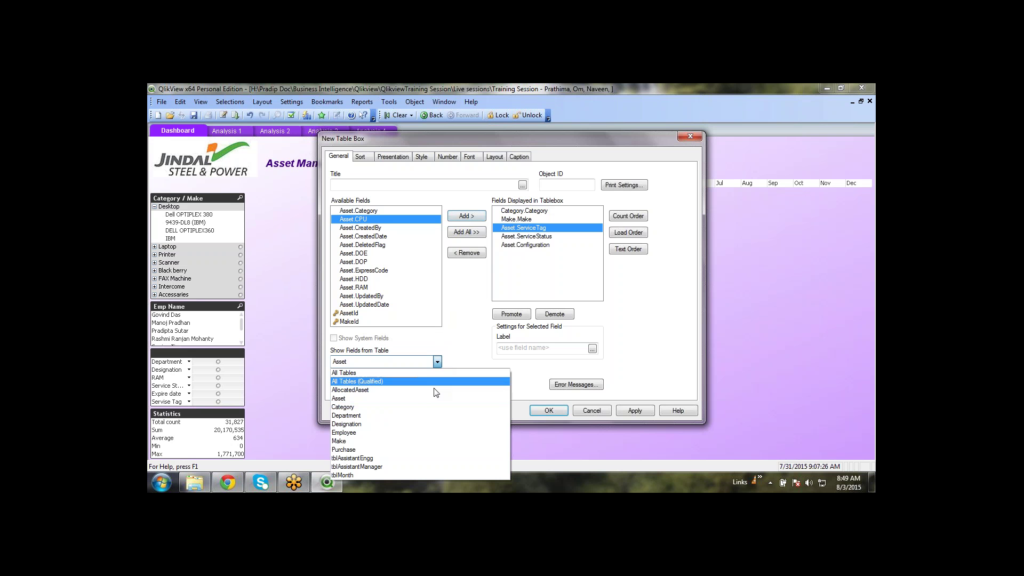
click(422, 433)
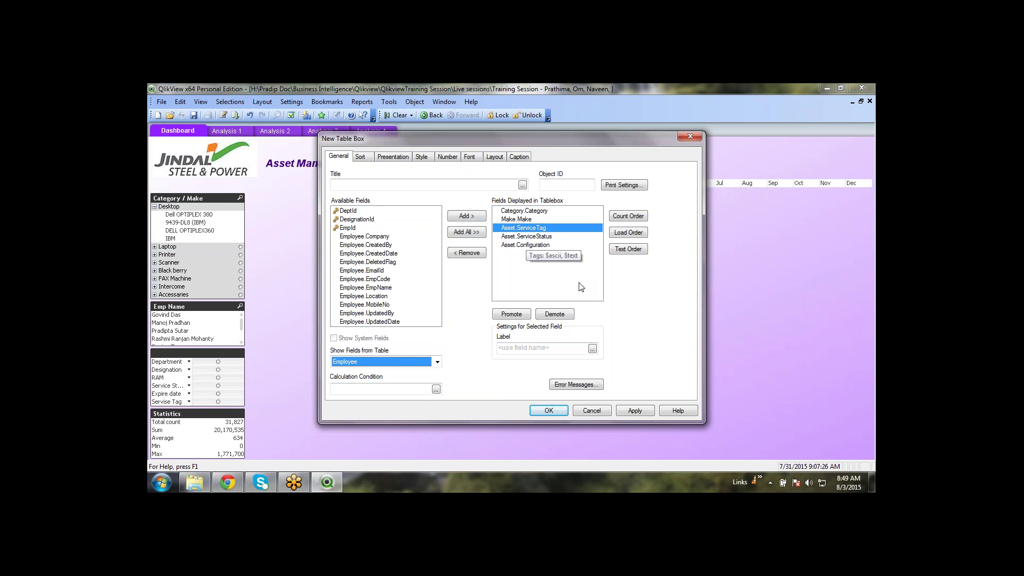
click(382, 255)
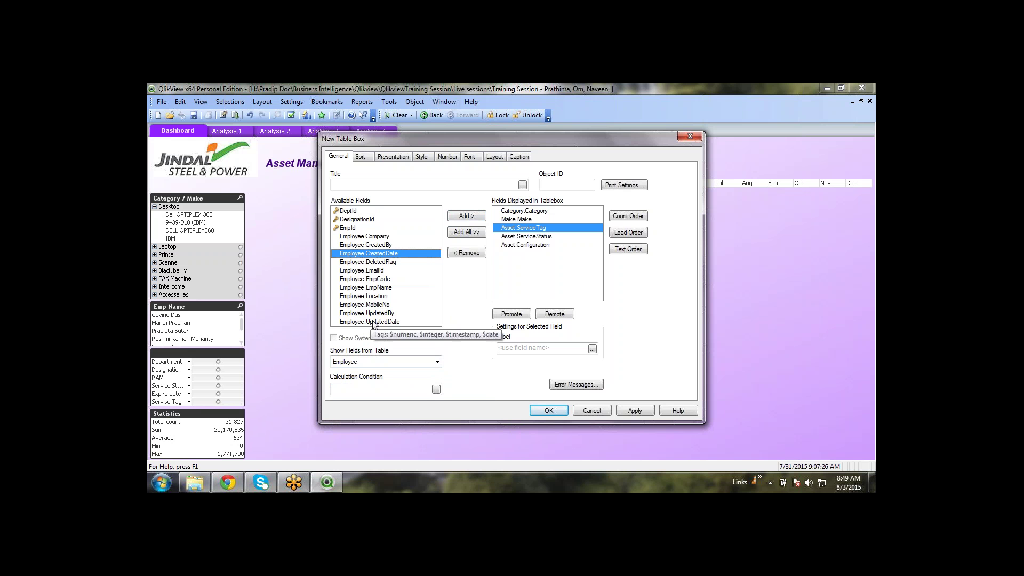
click(379, 288)
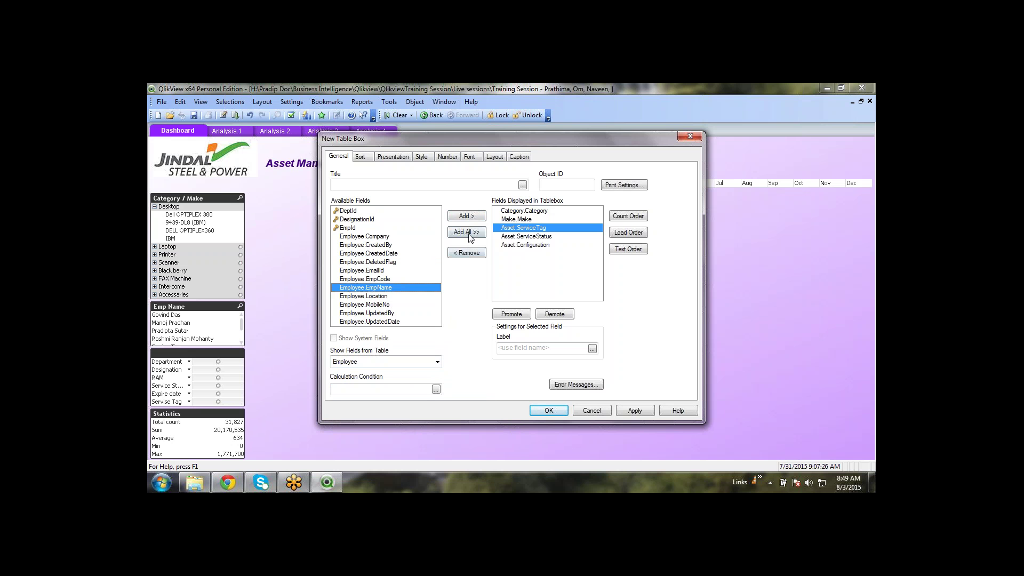
click(476, 218)
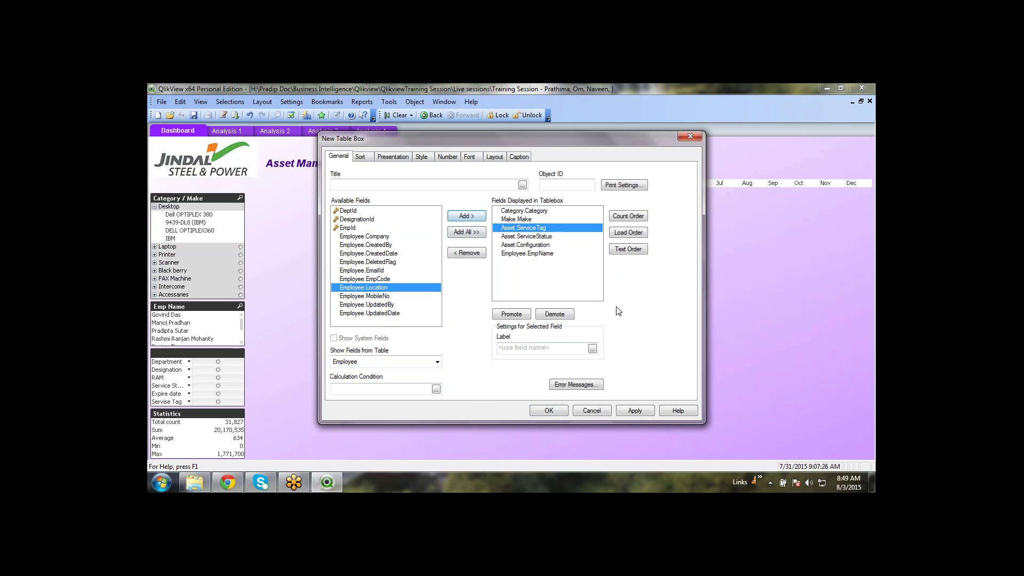
Label the Category.Category field Category and the Make.Make field Make in the table box
click(558, 212)
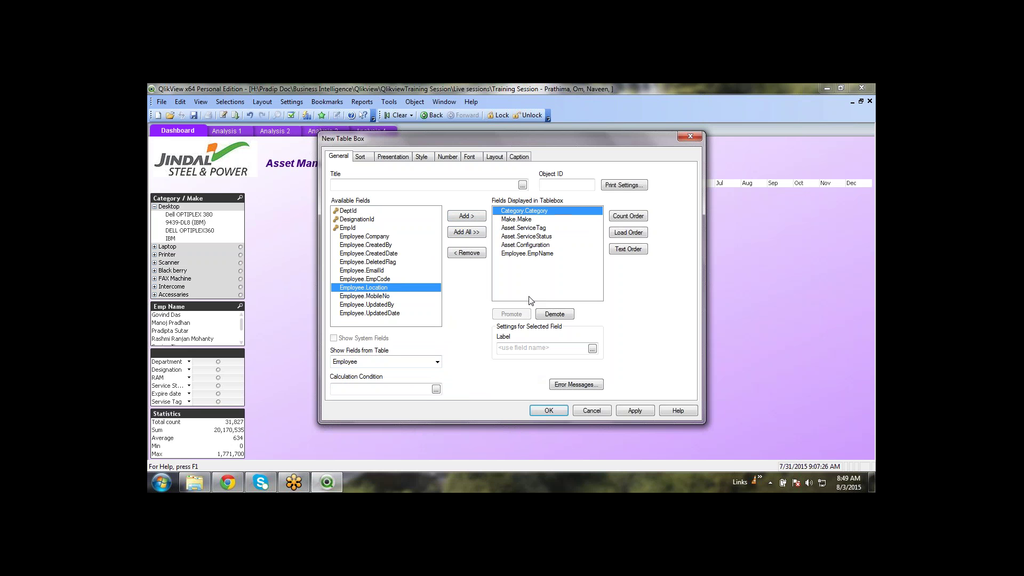
click(531, 347)
click(548, 220)
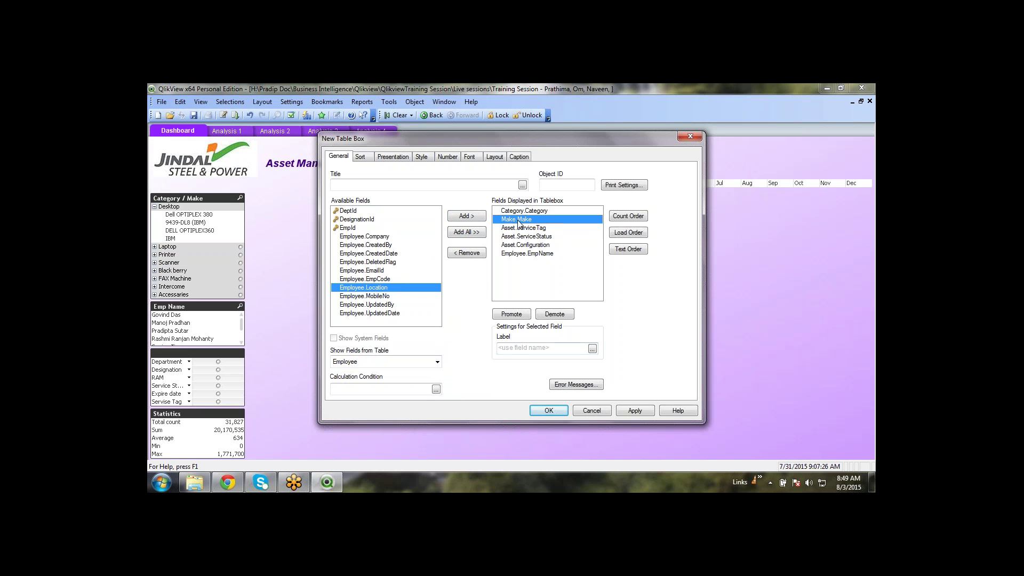
click(528, 352)
Label the Asset.ServiceStatus field Service Tag and the Asset.Configuration field Configuration
click(538, 229)
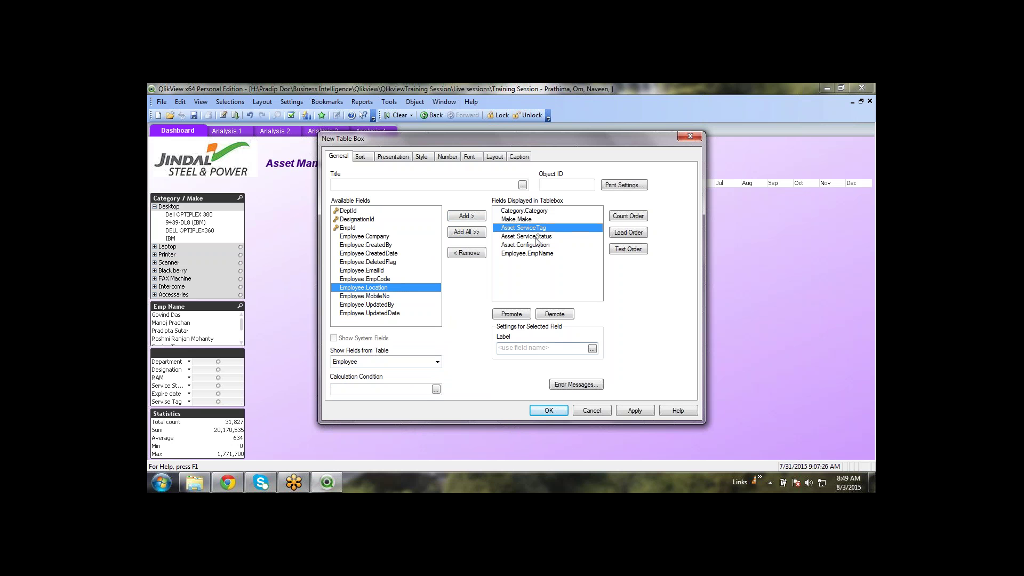
click(536, 237)
click(523, 348)
text(Service Tag)
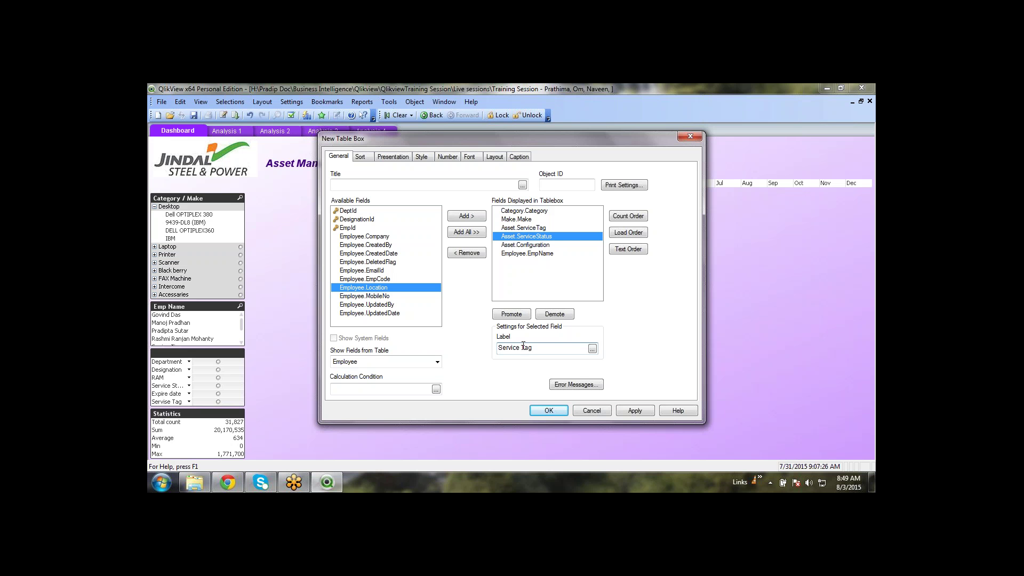
click(548, 245)
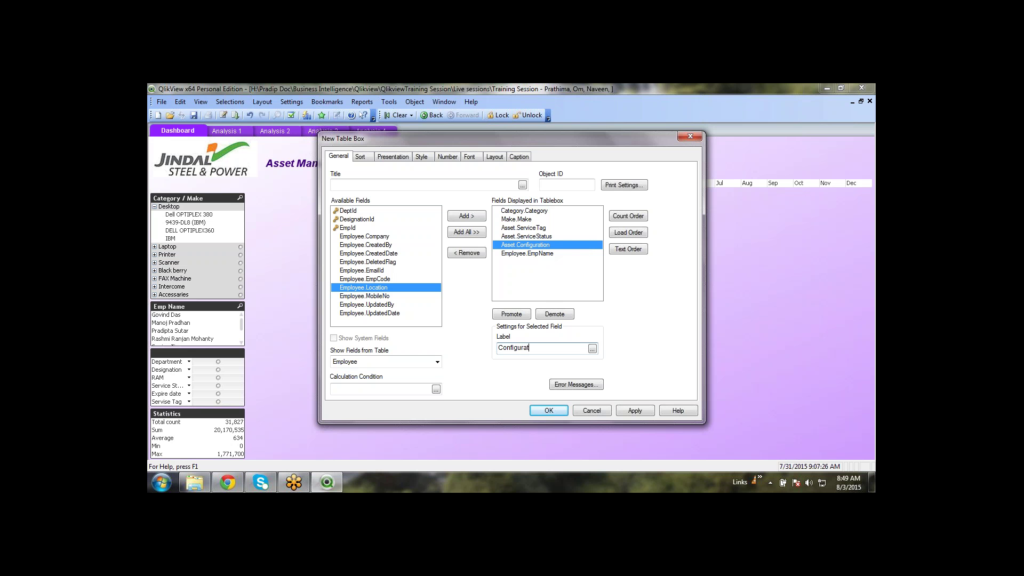
text(Configuration)
Label the Employee.EmpName field Allocated Emp and move it above Asset.Configuration, completing the table box
click(546, 254)
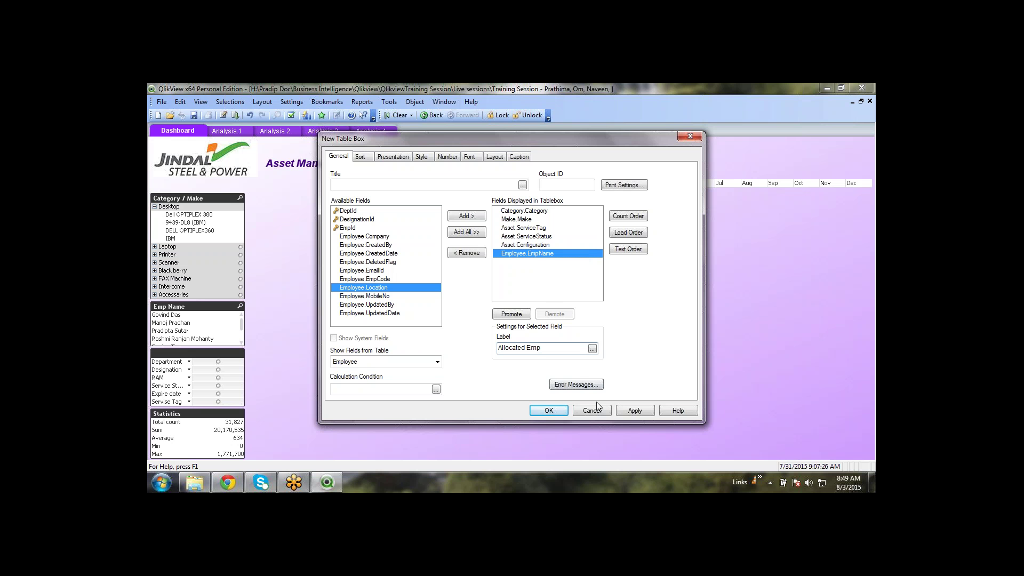
click(501, 318)
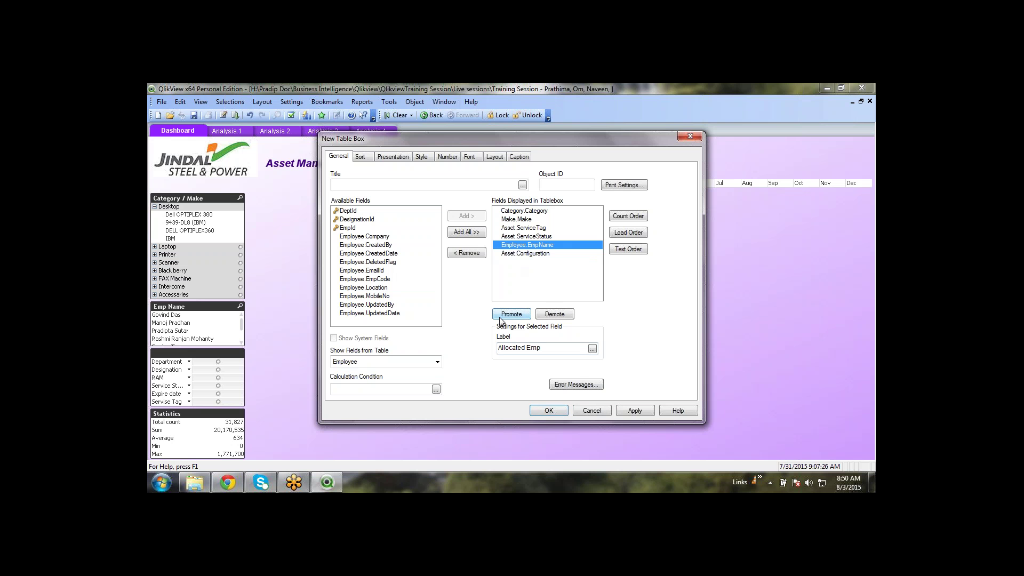
click(639, 409)
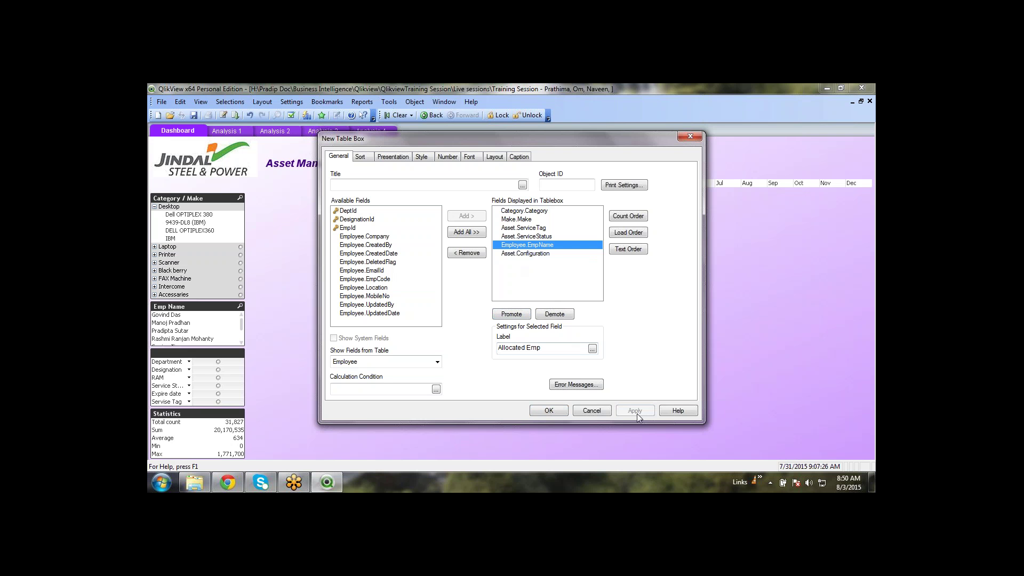
click(555, 414)
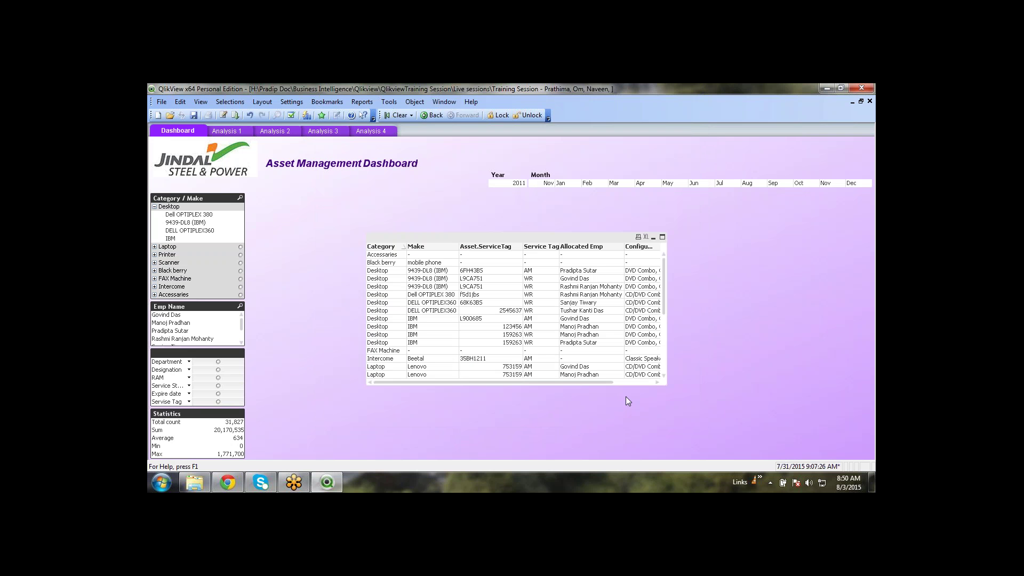
Widen the asset table box to show more of the Configuration column, and move it closer to the filter boxes
drag(668, 274, 749, 292)
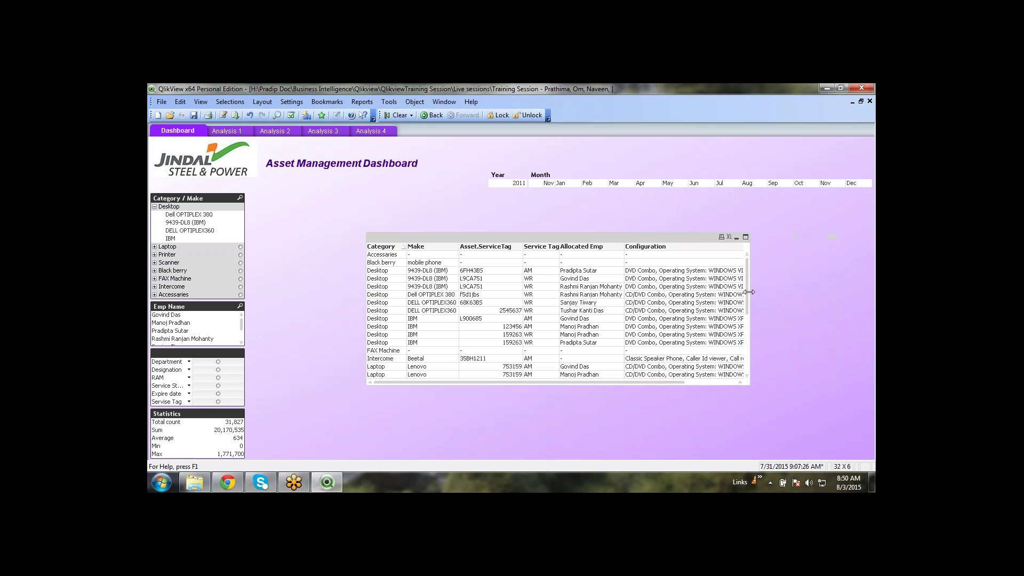
drag(505, 239, 446, 233)
click(196, 309)
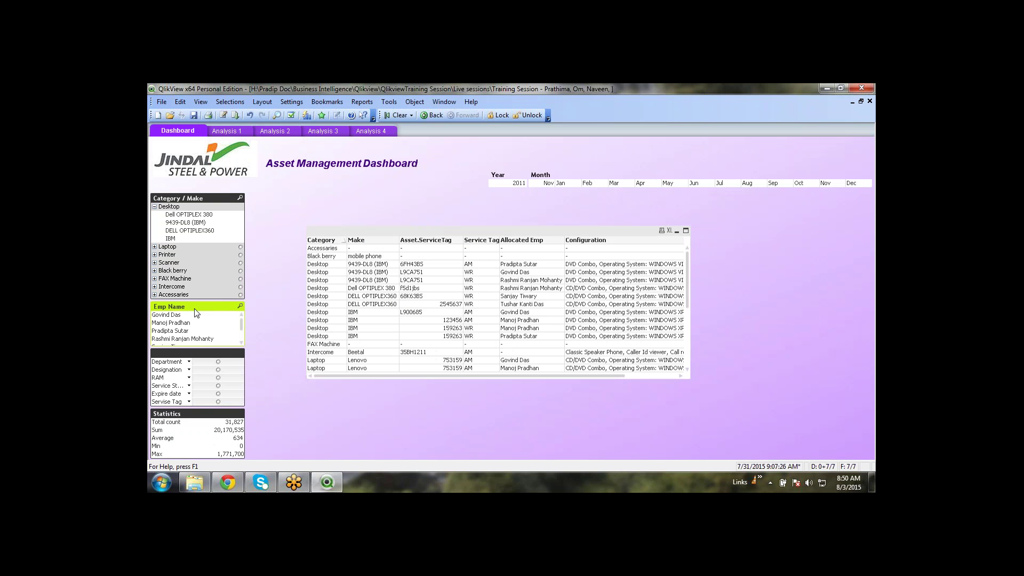
click(472, 225)
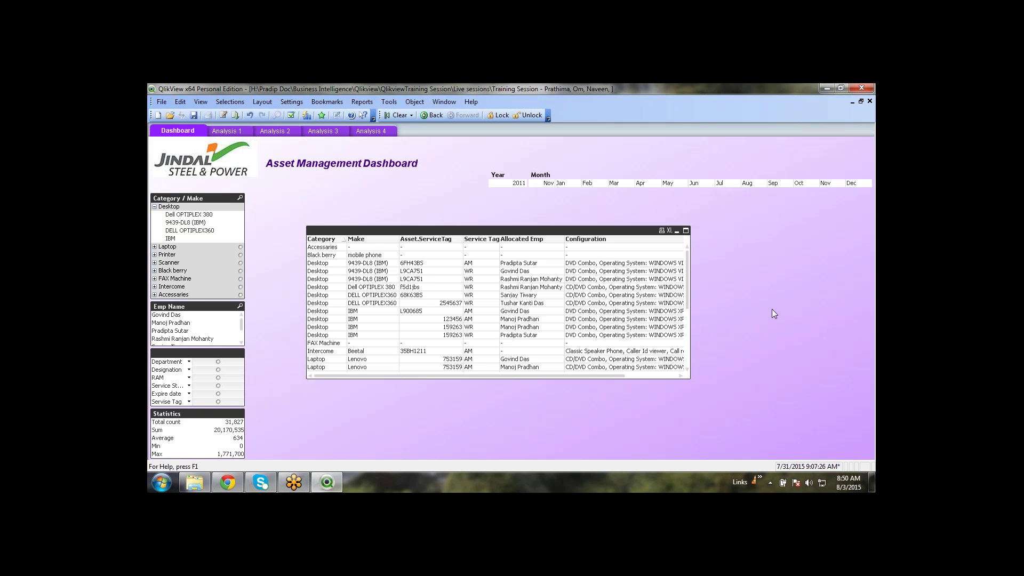
click(687, 277)
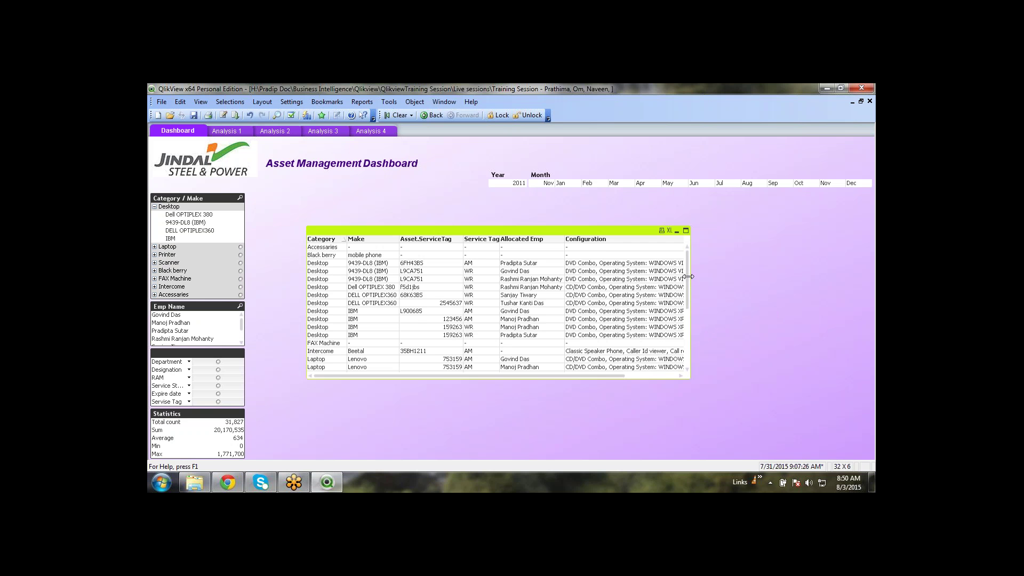
drag(687, 277, 700, 256)
click(741, 267)
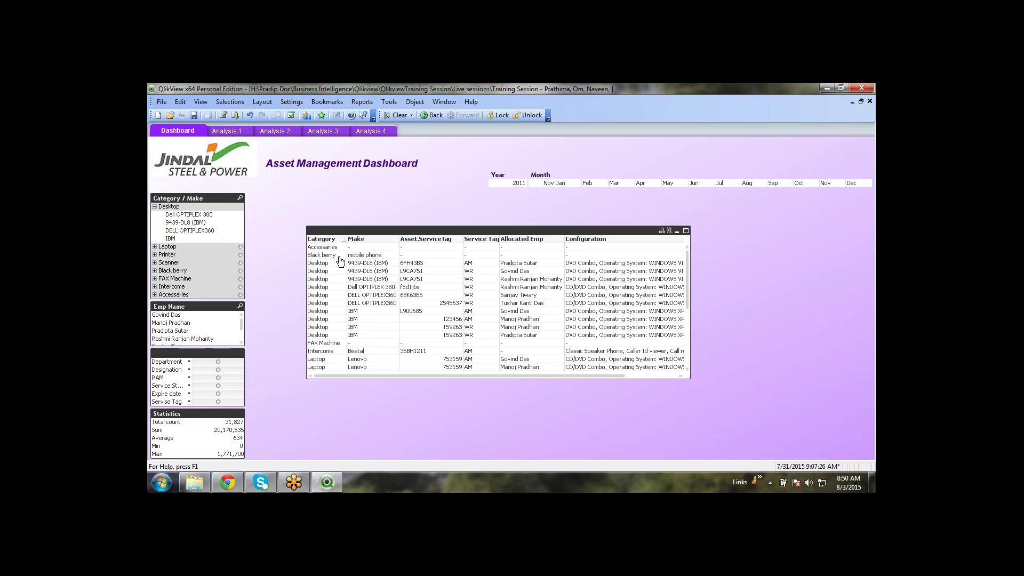
Reduce the table box's width slightly and narrow its Asset.ServiceTag and Service Tag columns
scroll(335, 265, down, 1)
scroll(335, 265, up, 1)
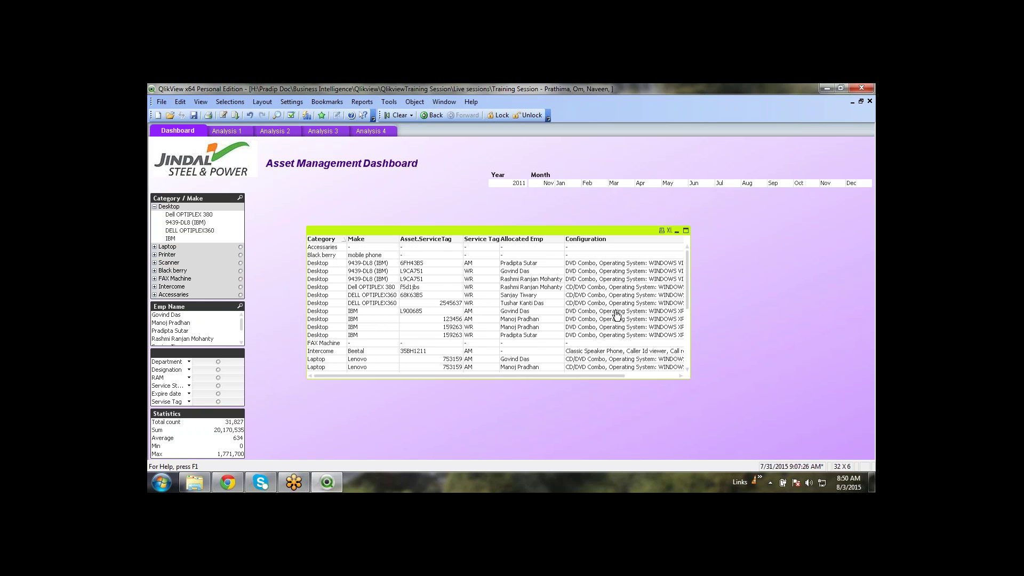
drag(613, 376, 564, 377)
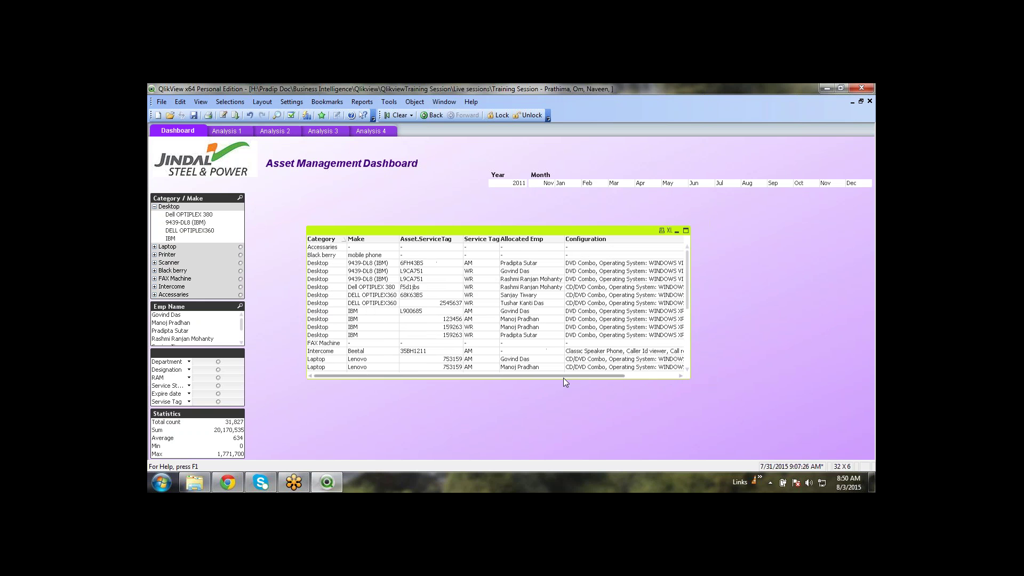
click(460, 213)
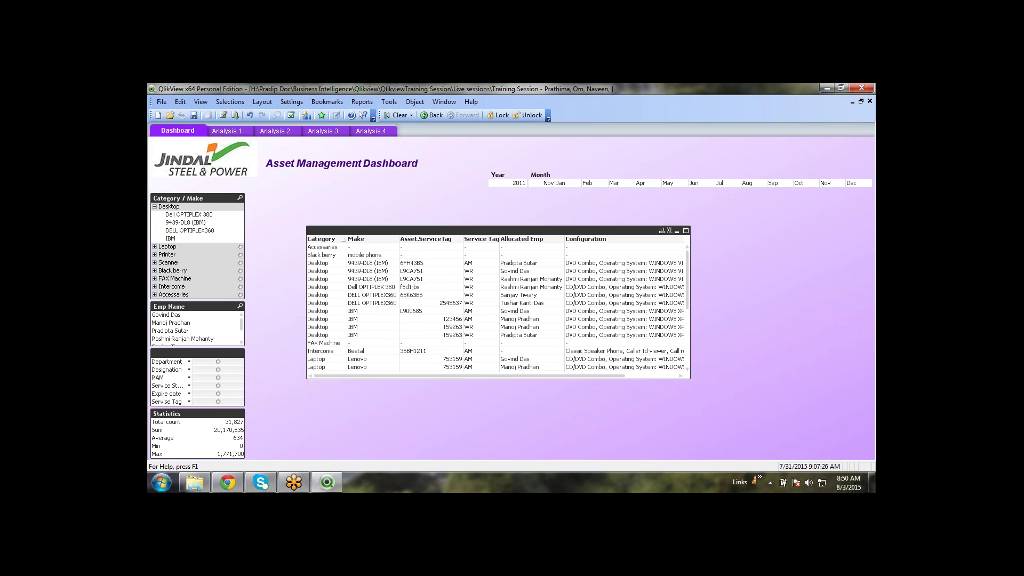
click(487, 263)
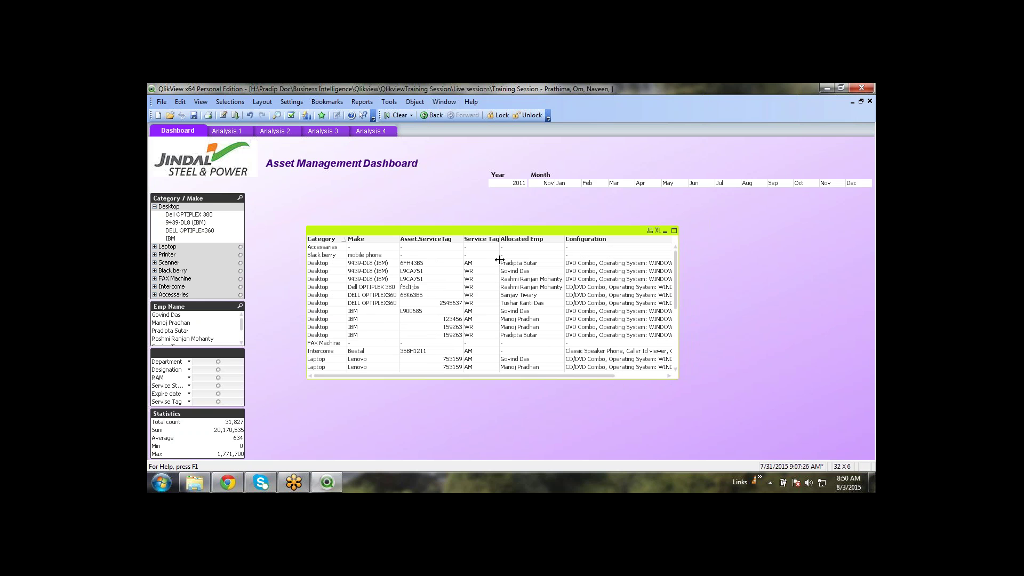
drag(498, 262, 452, 278)
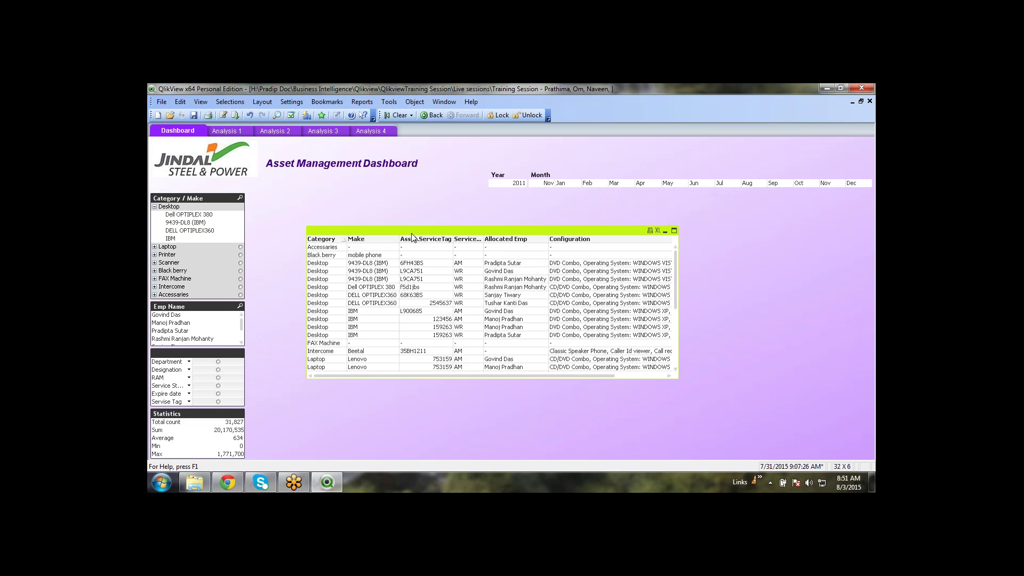
In the table box properties, set the label of the Asset.ServiceTag field to "Service Tag"
right_click(413, 232)
click(433, 238)
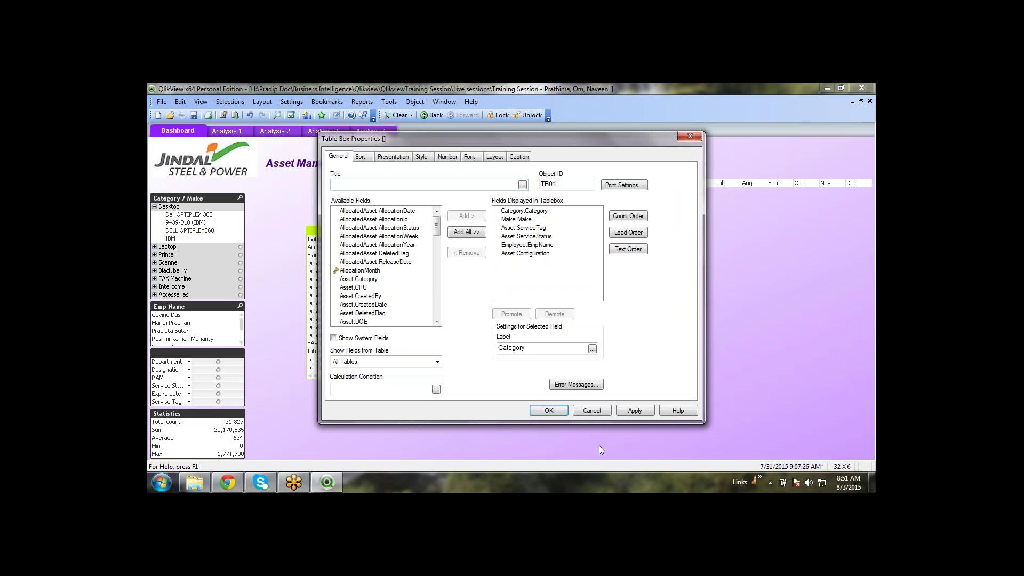
click(534, 236)
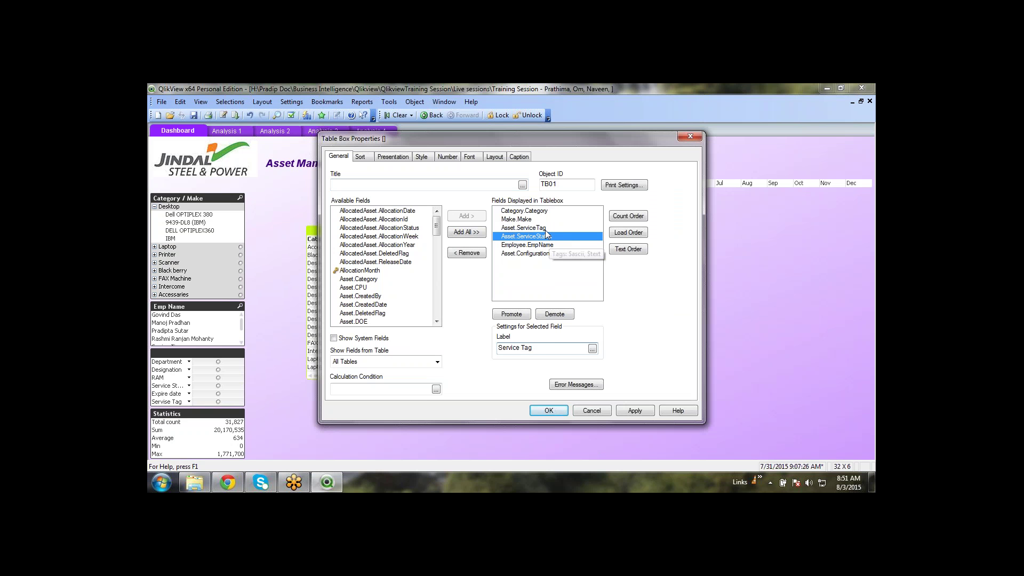
click(523, 228)
text(Se)
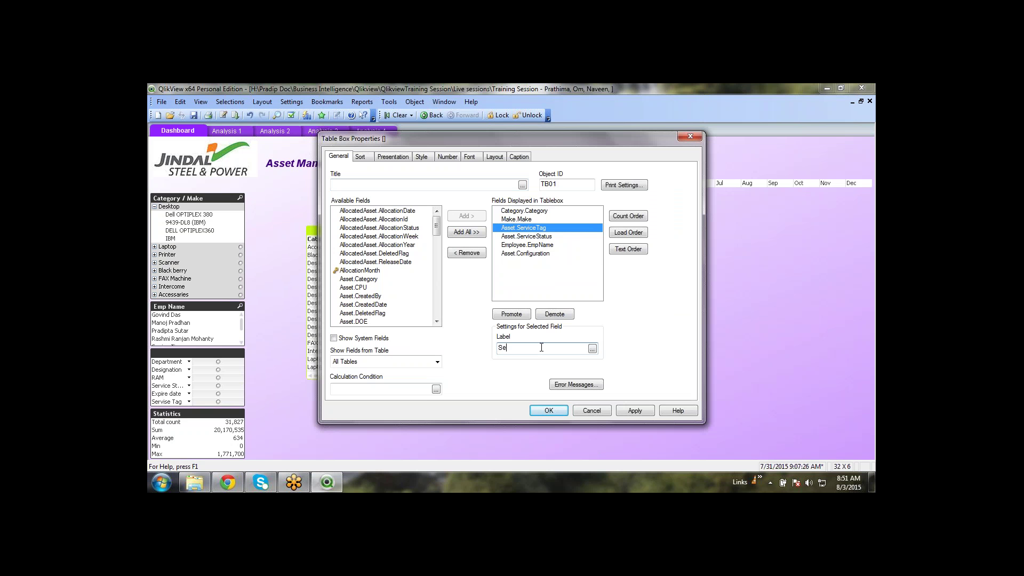
text(rvice Tag)
Set the label of the Asset.ServiceStatus field to "Status" and apply the table box properties
click(558, 238)
drag(538, 347, 497, 347)
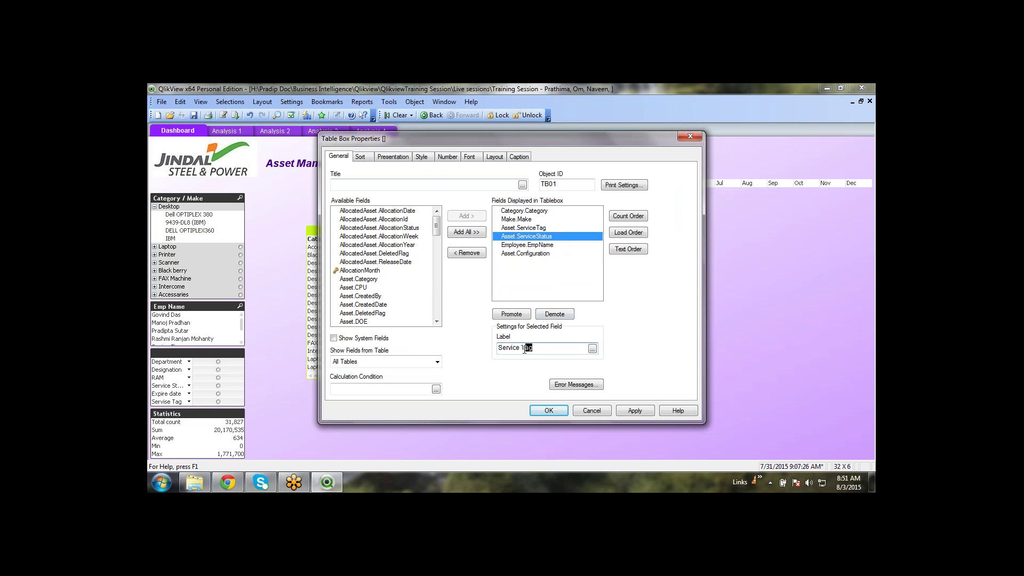
text(Stau)
text(tus)
click(549, 411)
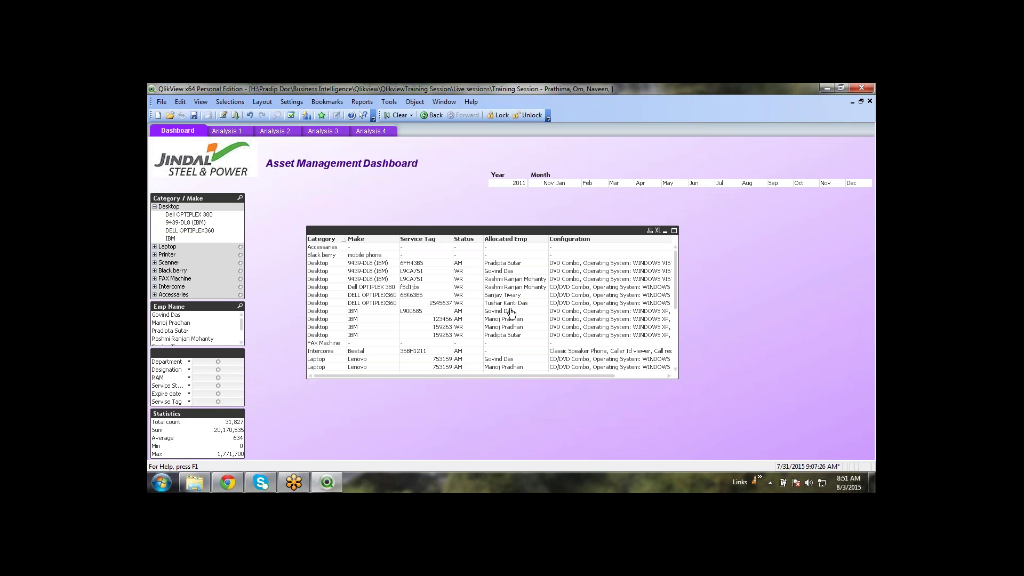
Narrow the Status, Service Tag and Allocated Emp columns to give the Configuration column more room
drag(483, 290, 475, 288)
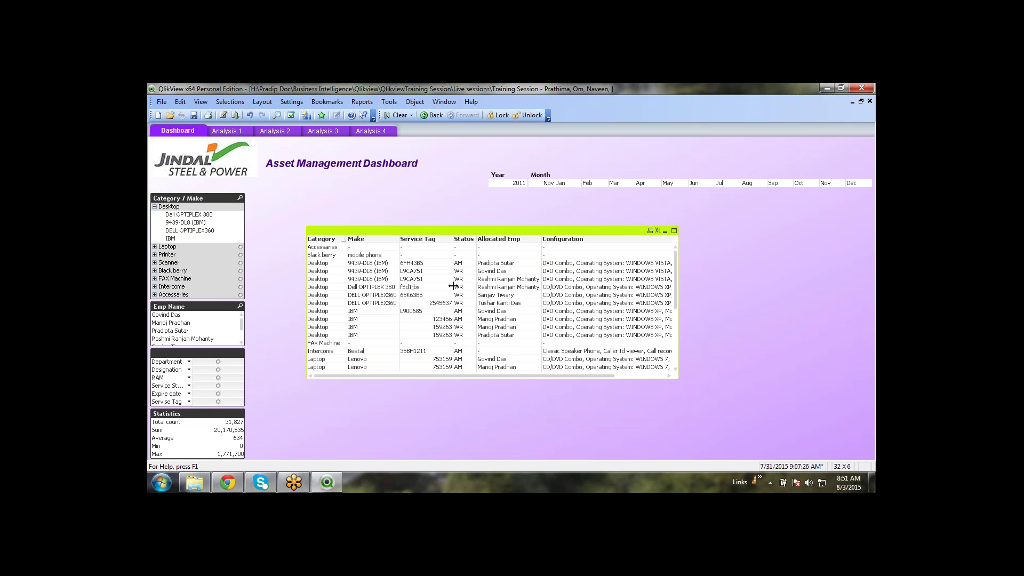
drag(452, 287, 438, 286)
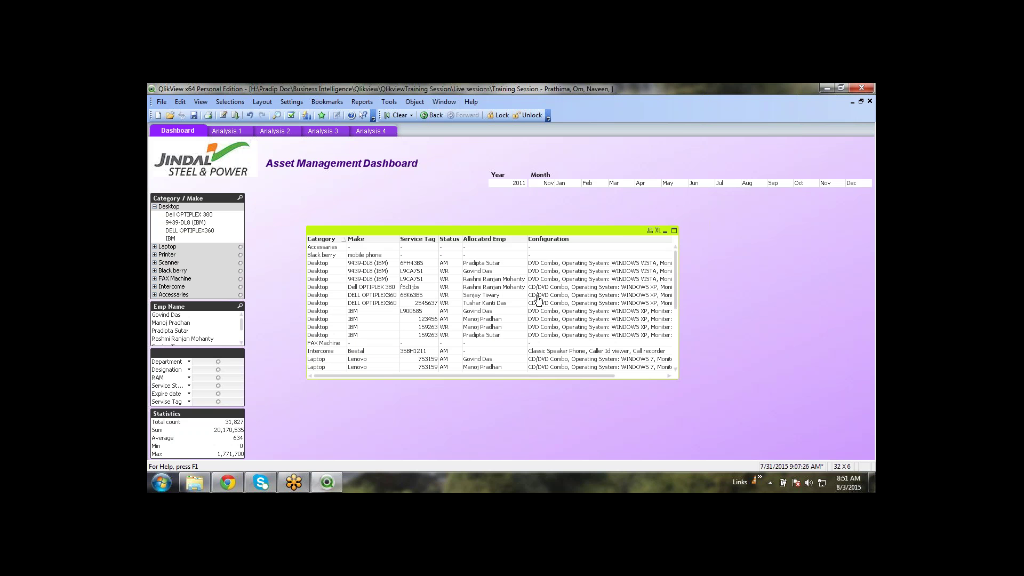
drag(527, 302, 526, 302)
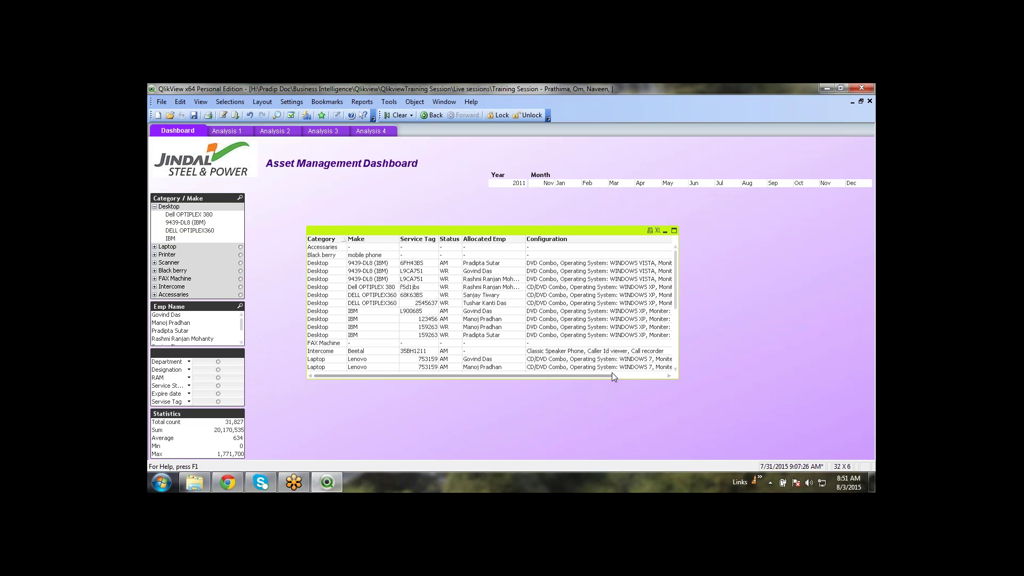
click(645, 376)
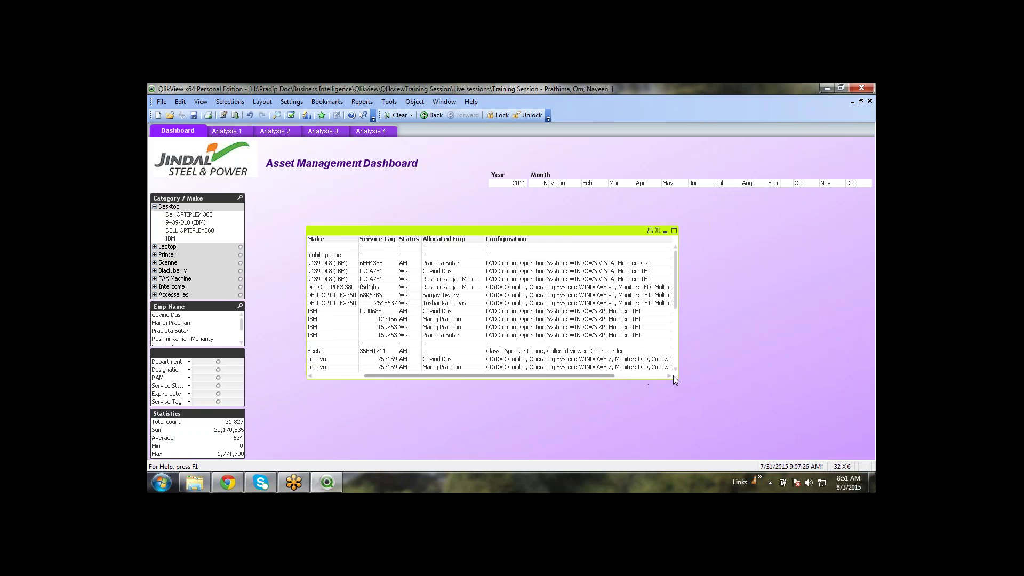
drag(612, 375, 559, 377)
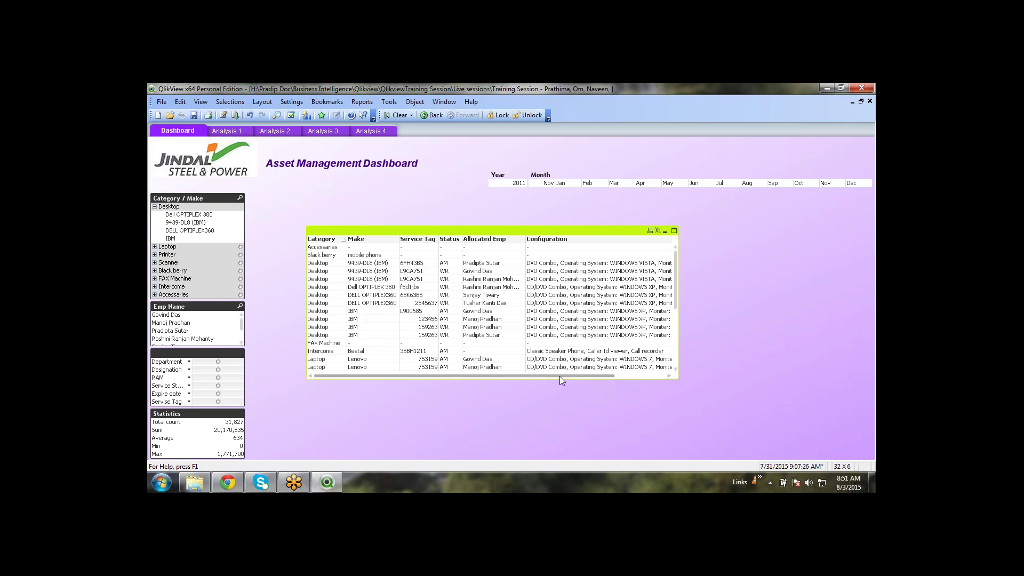
Reduce the height of the table box to end at the FAX Machine row and save the document
click(365, 344)
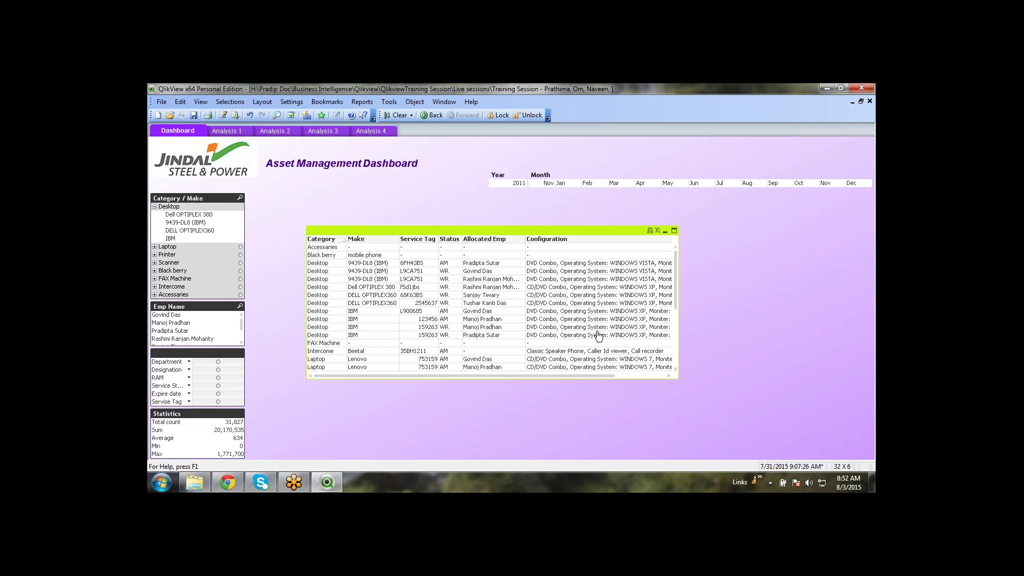
drag(675, 295, 672, 257)
drag(584, 378, 596, 350)
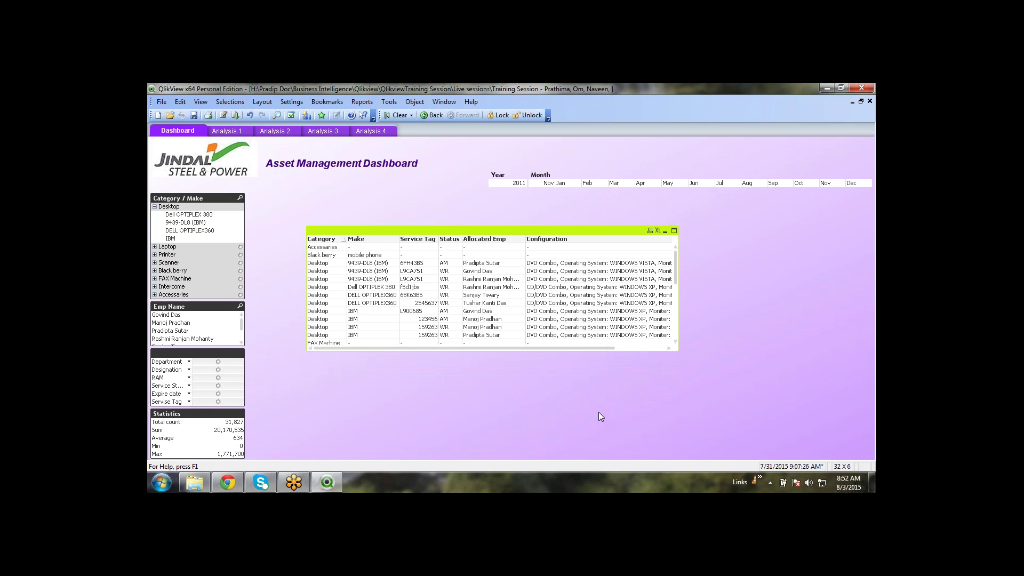
click(198, 115)
click(766, 264)
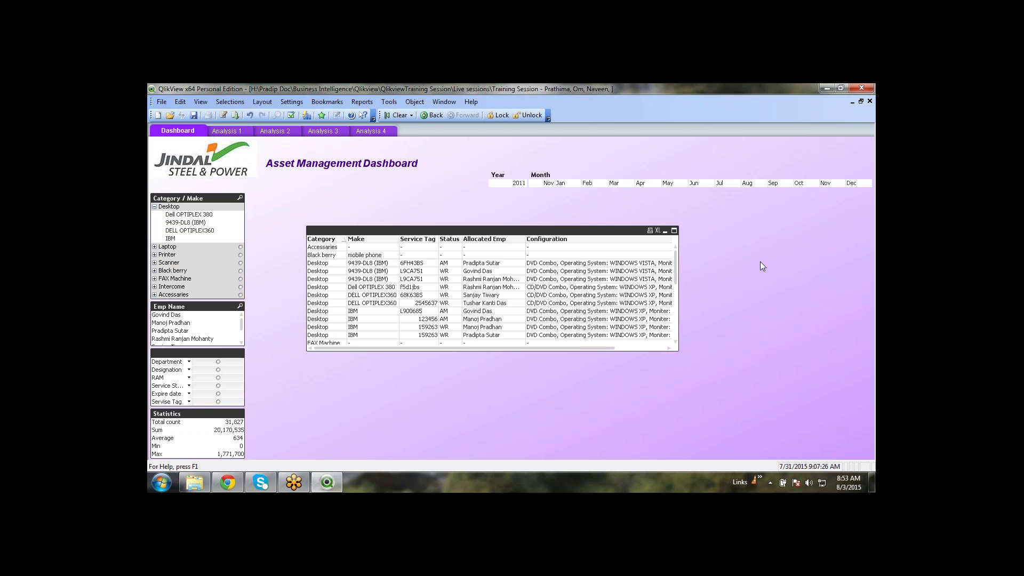
Test the Month filter by selecting Feb, Mar, May, Jul, Aug and Oct in turn, and clear the selection
click(590, 184)
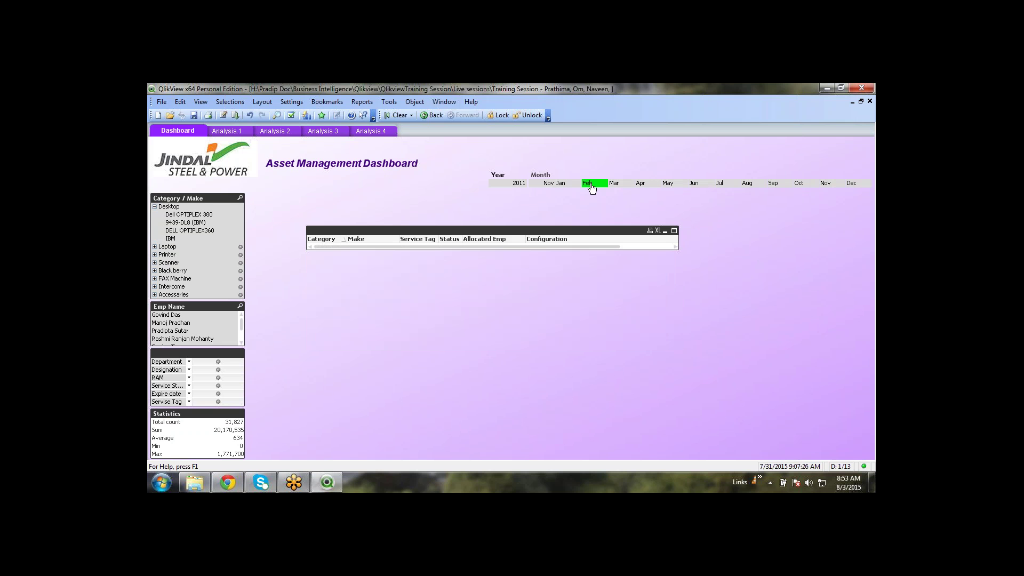
click(617, 186)
click(671, 184)
click(724, 186)
click(752, 185)
click(804, 185)
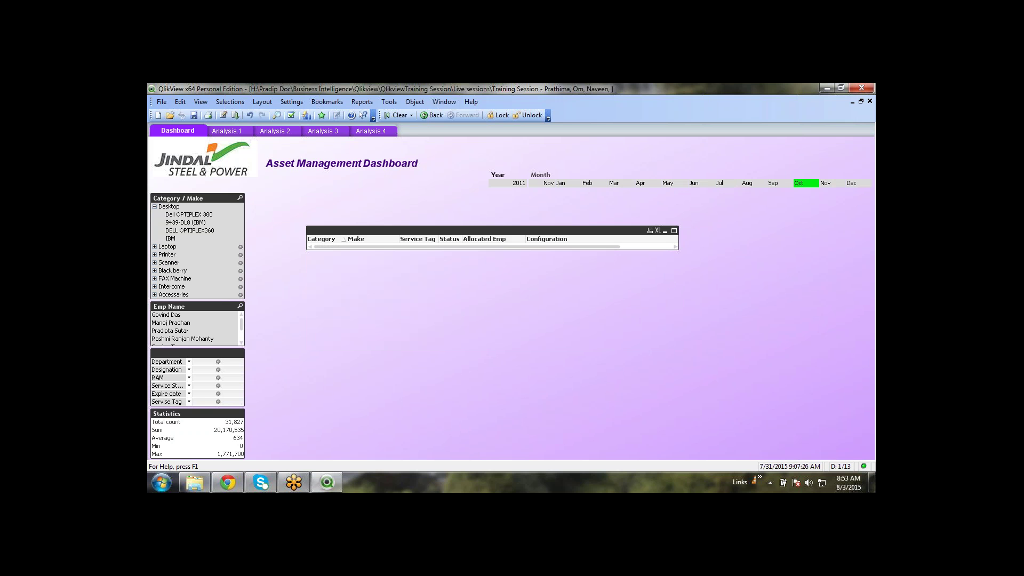
click(398, 115)
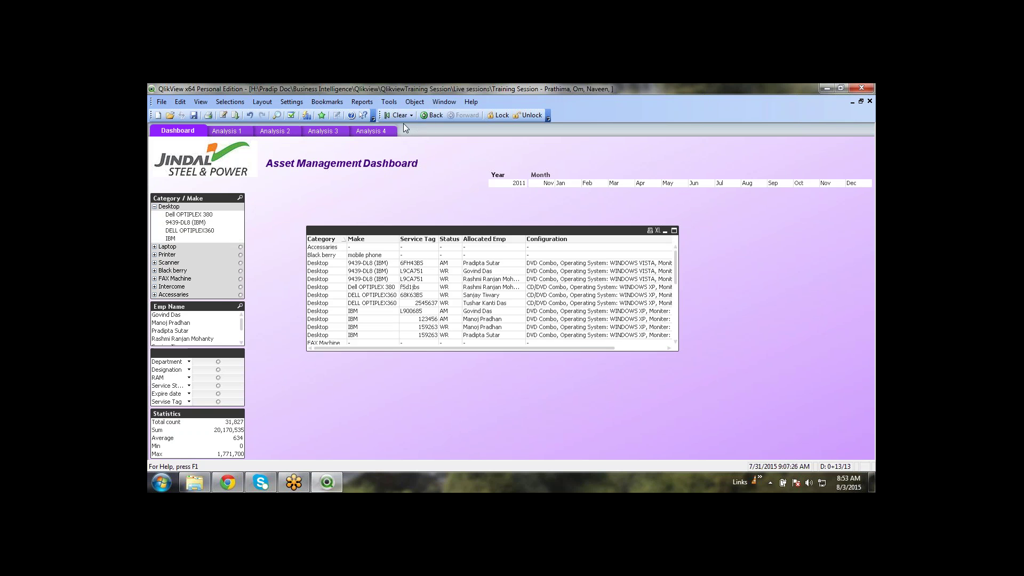
Filter the assets by the Dell OPTIPLEX 380 desktop make, and switch to 9439-DL8 (IBM) together with DELL OPTIPLEX360
click(192, 215)
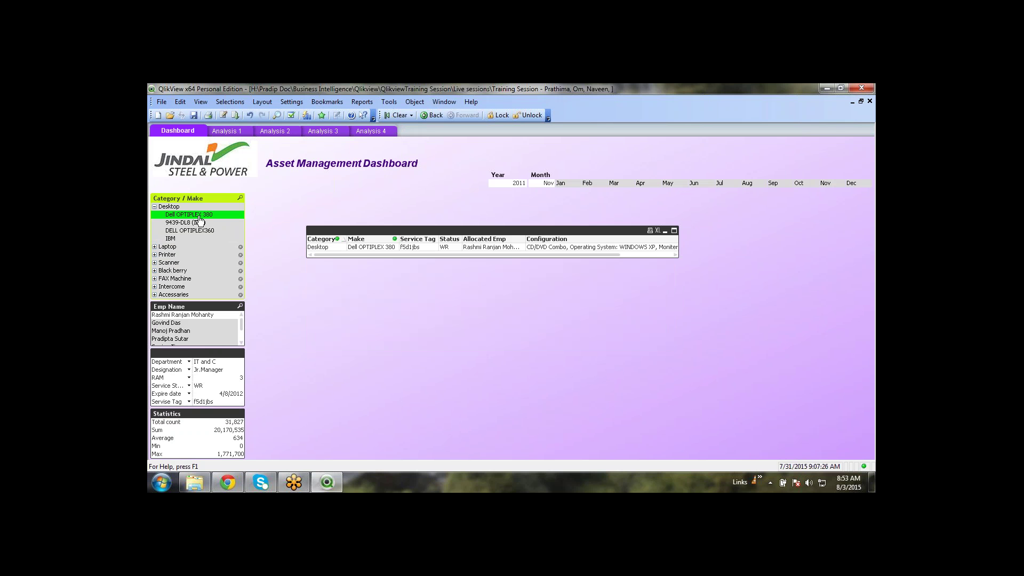
drag(192, 224, 189, 233)
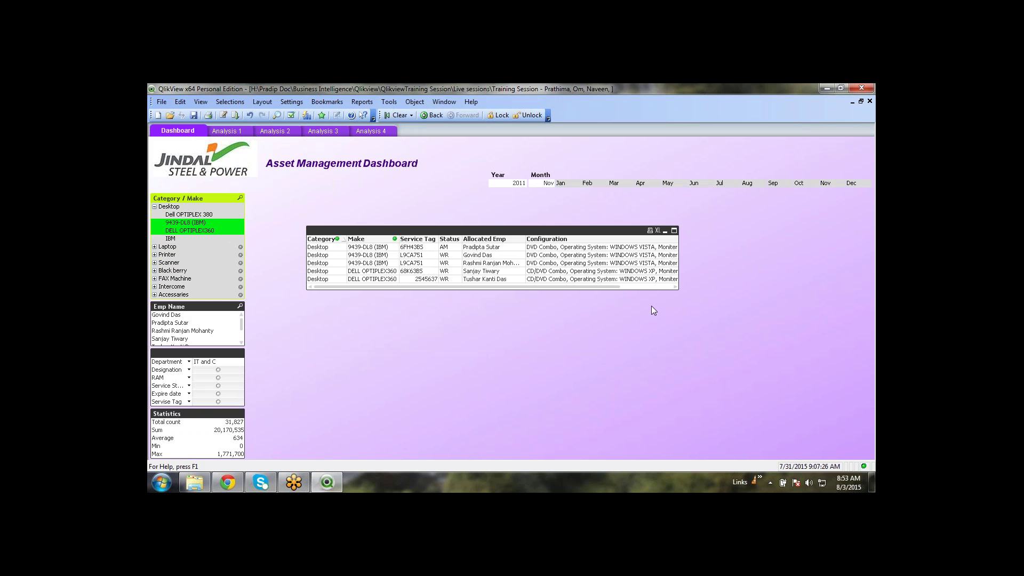
Check the 9439-DL8 (IBM) desktops allocated to individual employees one at a time, and clear all selections
click(180, 323)
click(182, 331)
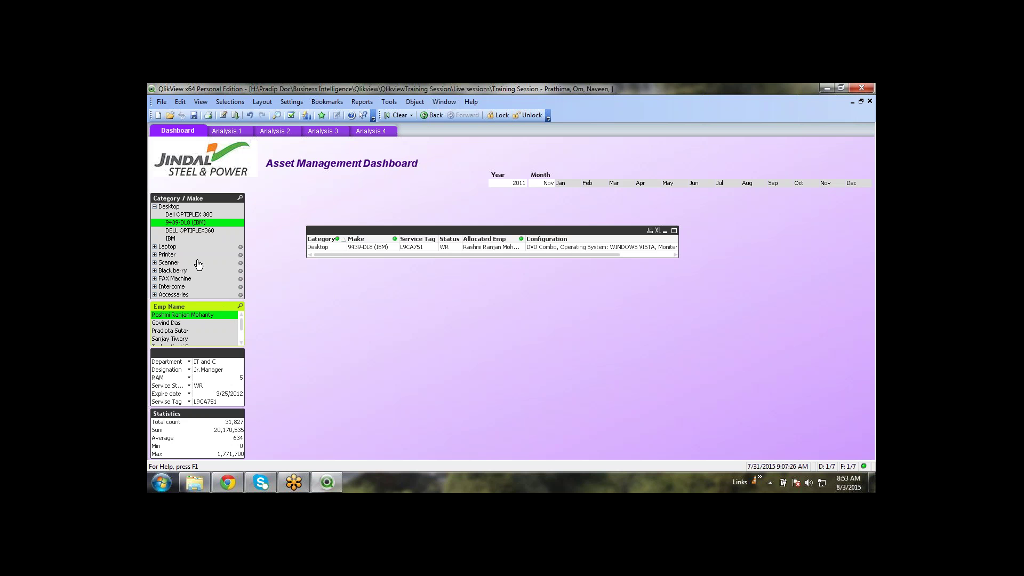
click(179, 323)
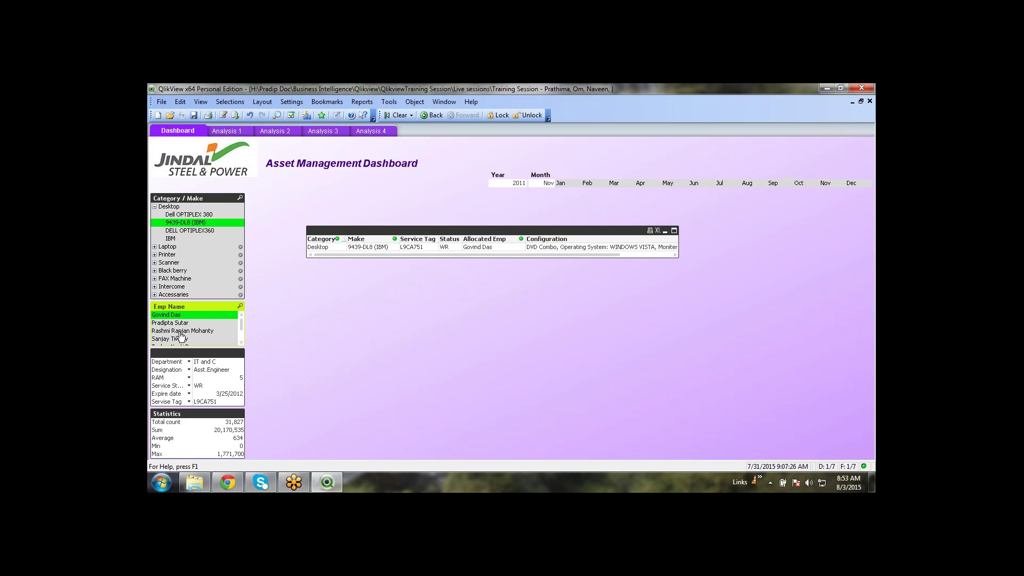
click(181, 331)
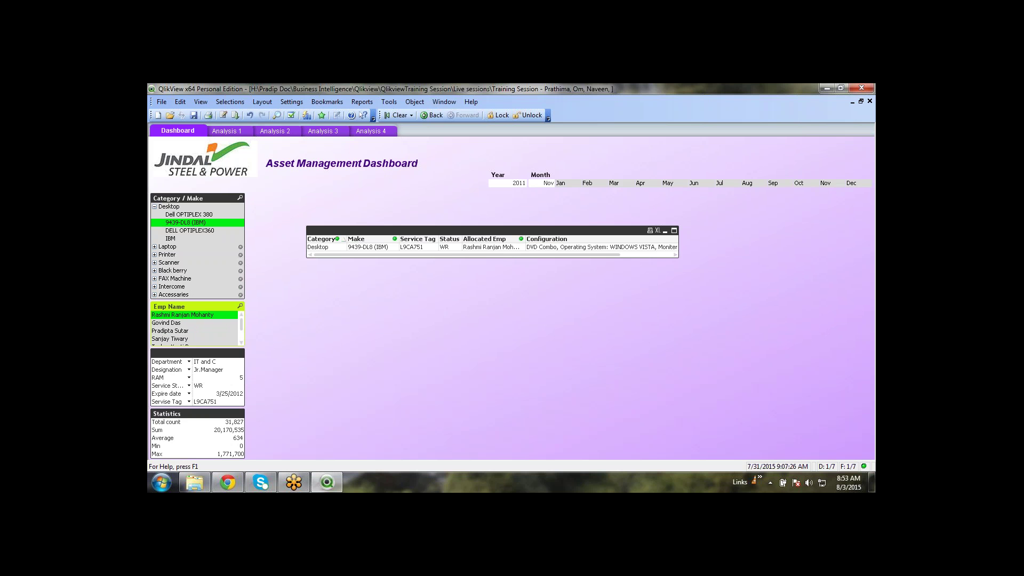
click(171, 331)
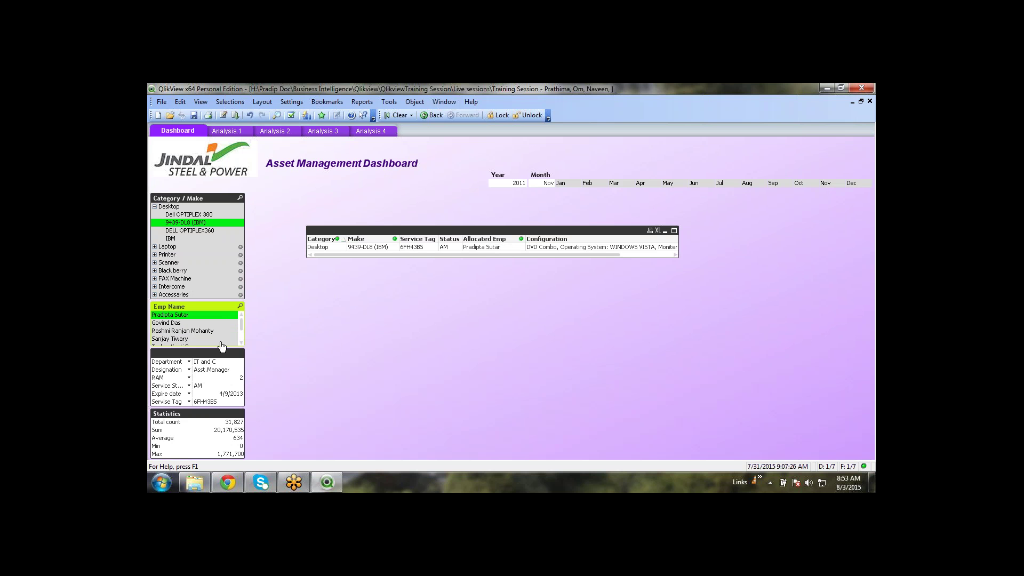
click(184, 331)
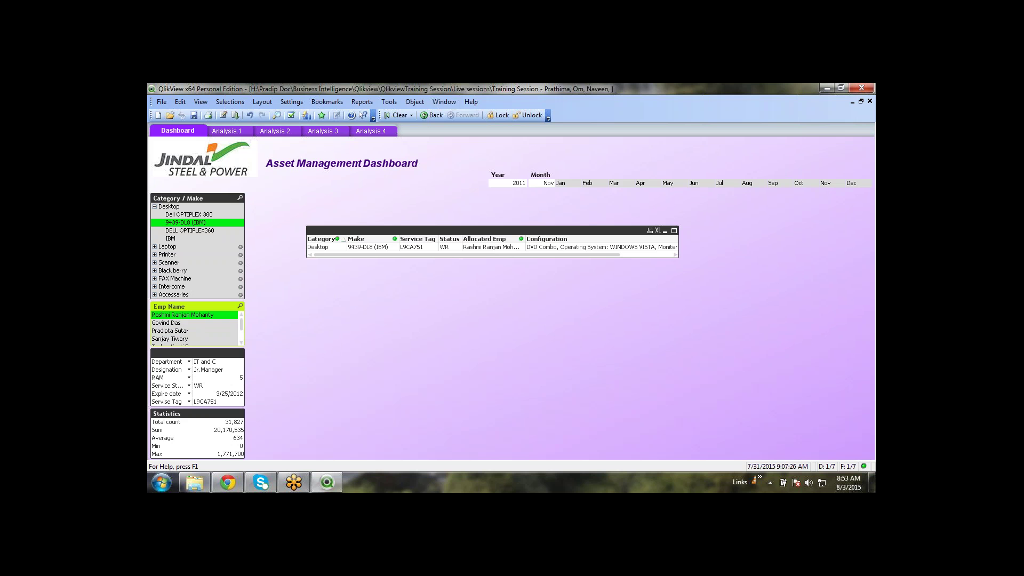
click(390, 118)
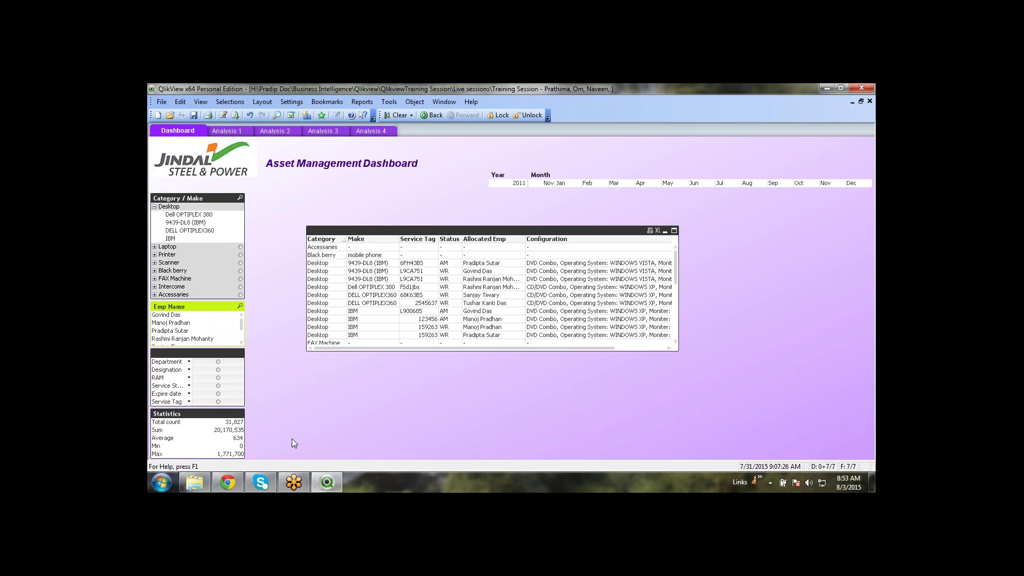
Filter the assets by service status WR and cross-check them against the WR rows in the Asset table's data preview
click(218, 385)
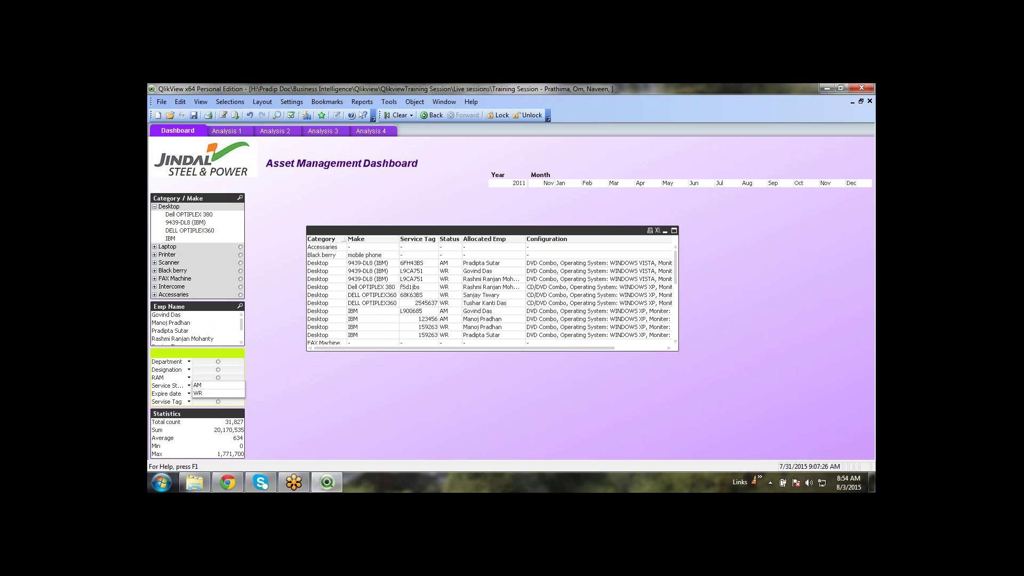
click(200, 393)
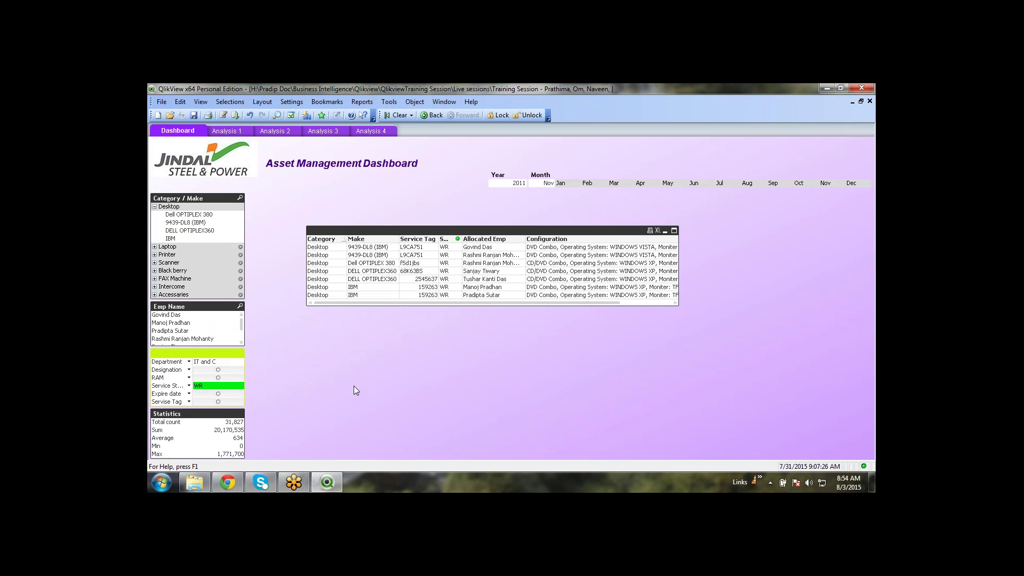
key(ctrl+t)
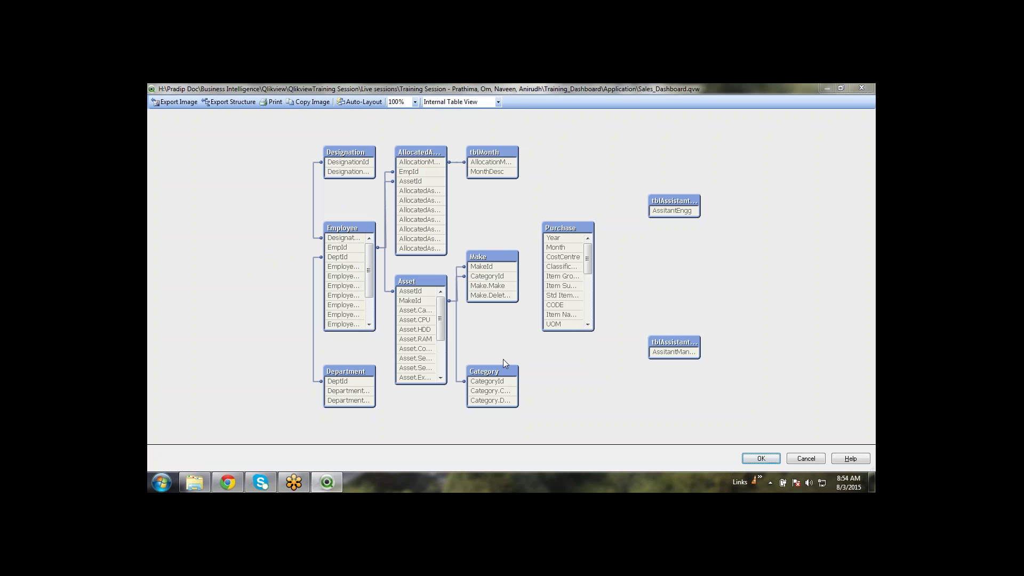
drag(343, 343, 411, 343)
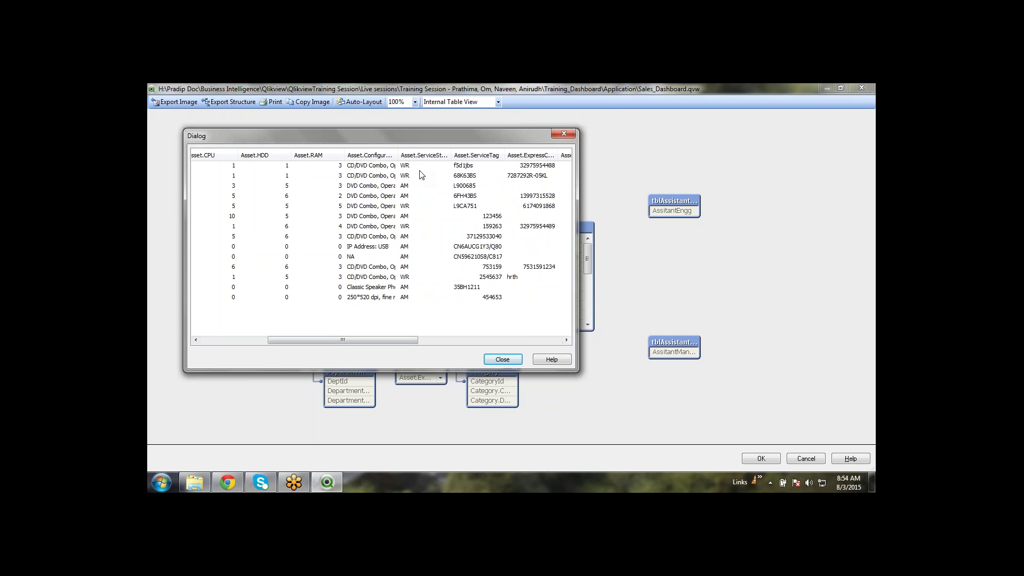
click(415, 278)
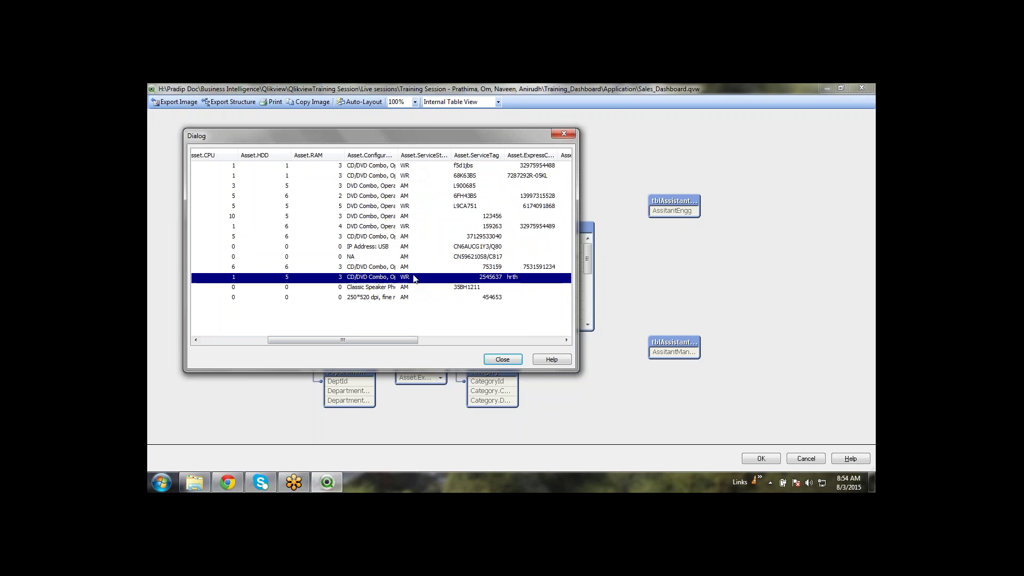
click(411, 227)
click(414, 206)
click(416, 176)
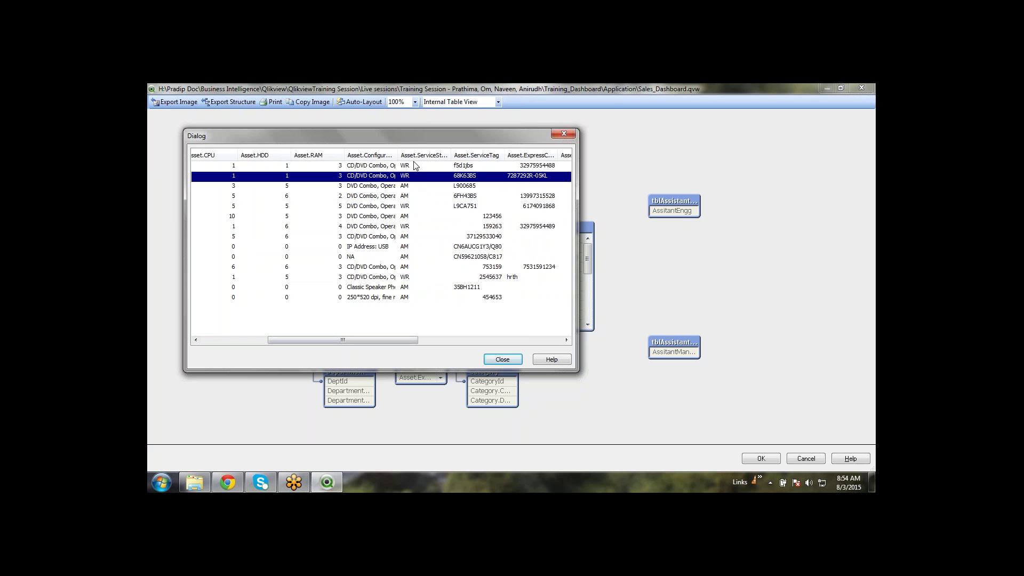
click(415, 166)
click(503, 360)
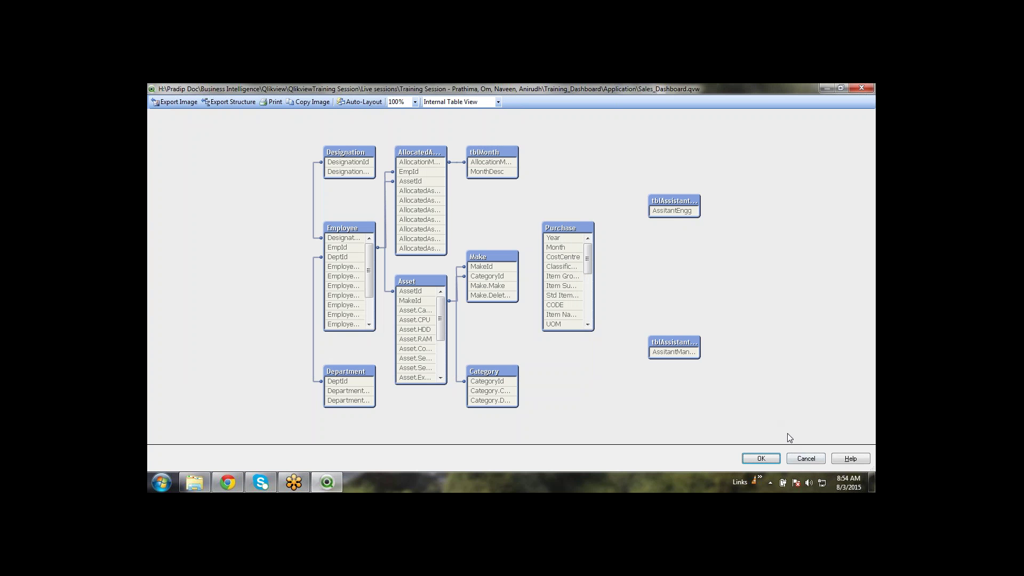
click(778, 457)
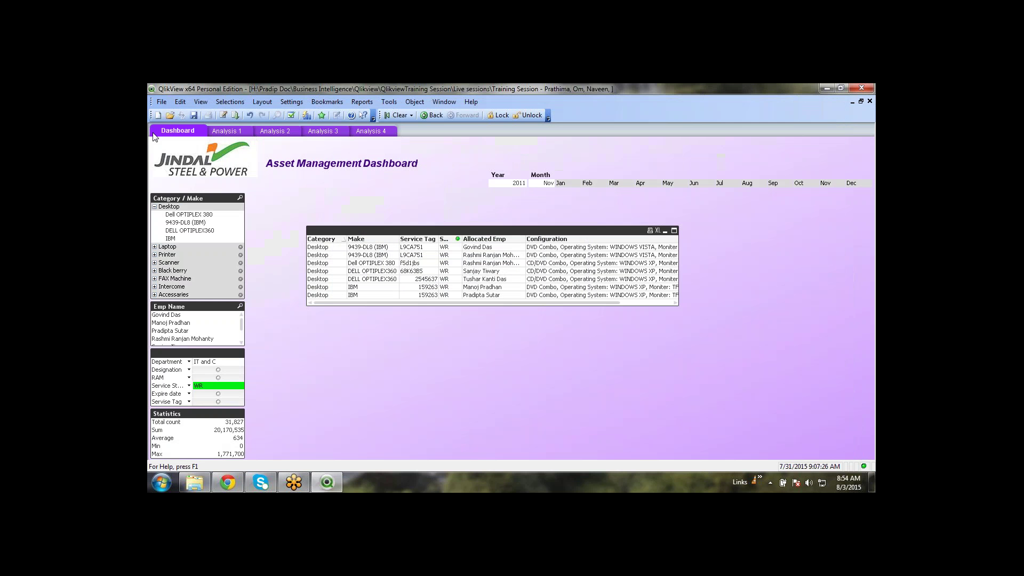
right_click(404, 210)
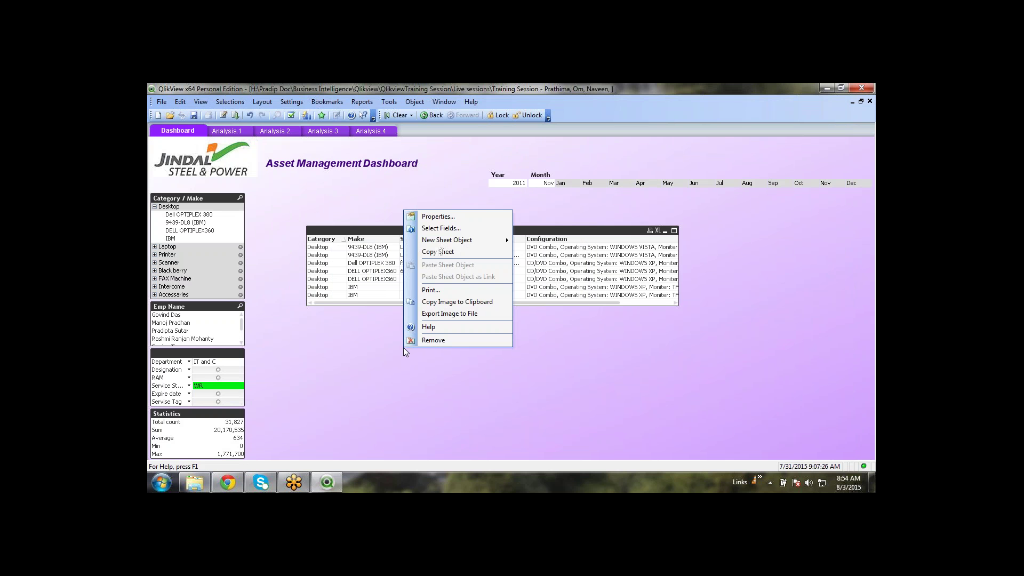
mouse_move(467, 243)
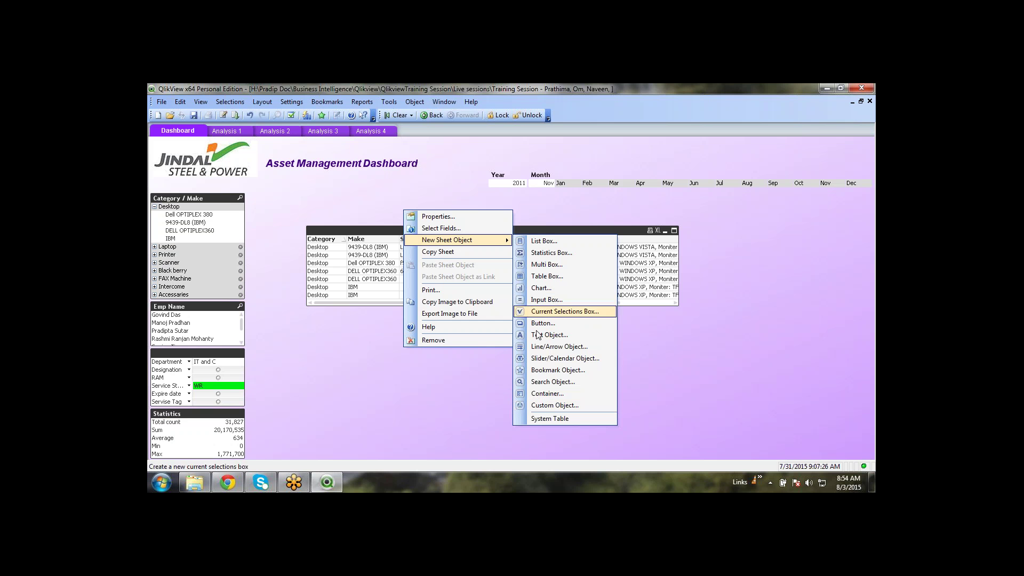
click(555, 288)
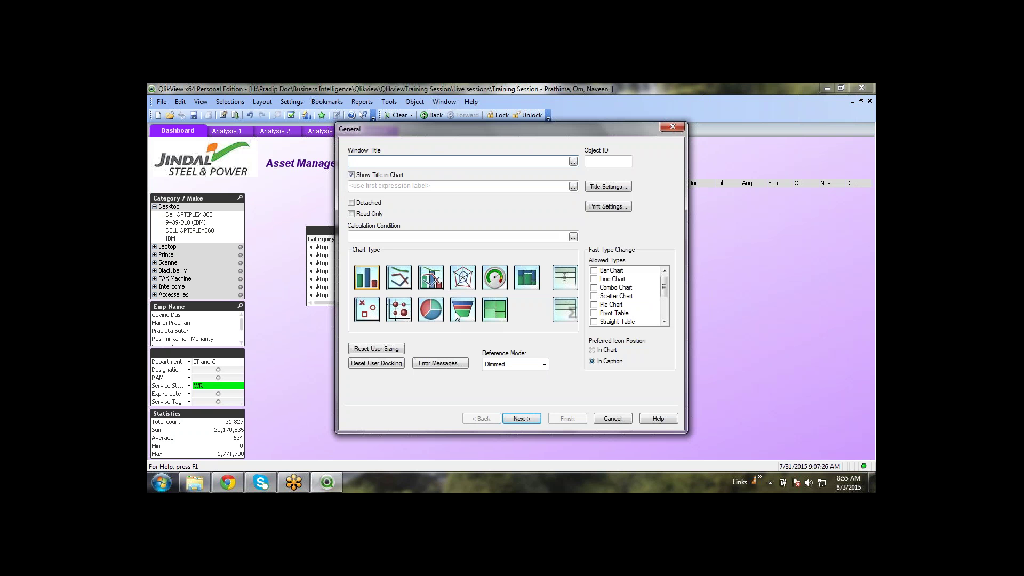
click(612, 418)
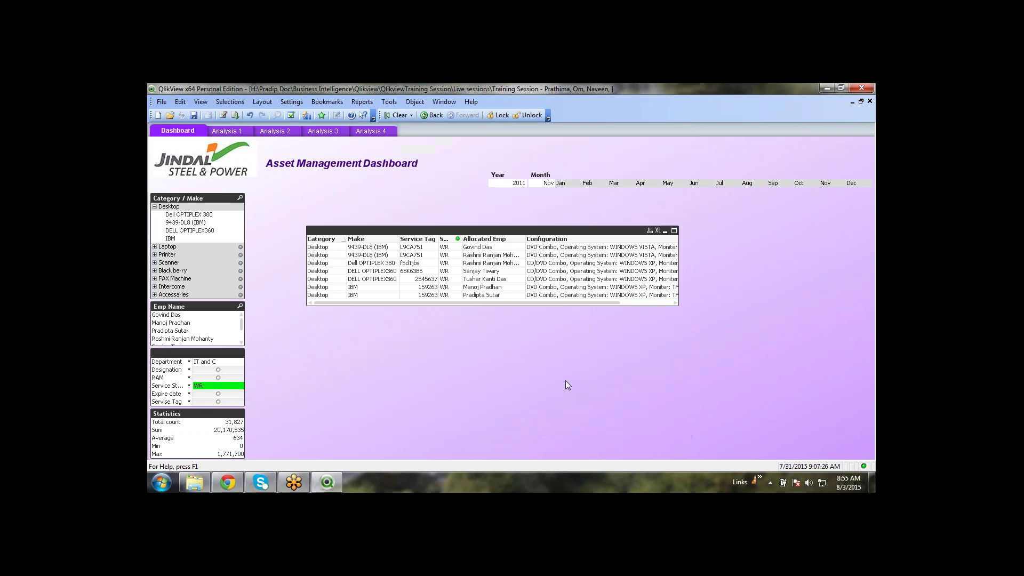
Reduce the height of the asset table box by about two rows and clear all selections
click(481, 305)
drag(484, 327, 482, 331)
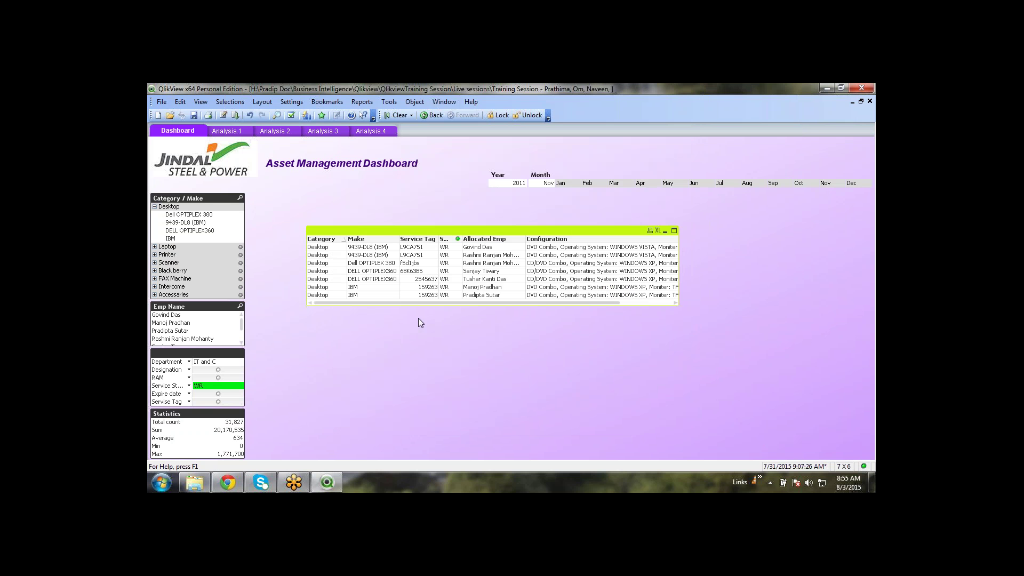
right_click(358, 341)
click(358, 341)
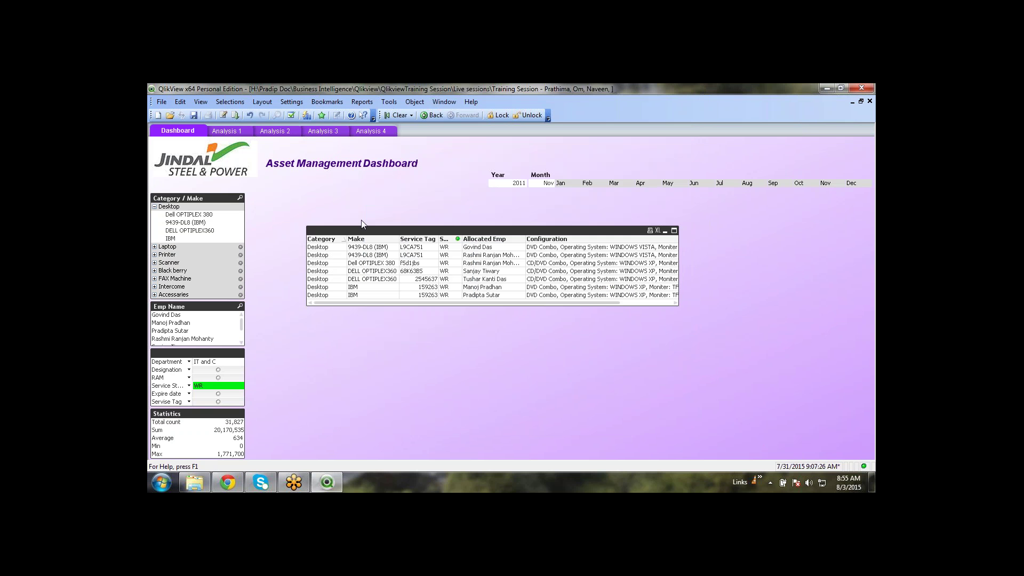
click(397, 114)
Examine the variable options of a new input box and discard the box
right_click(392, 362)
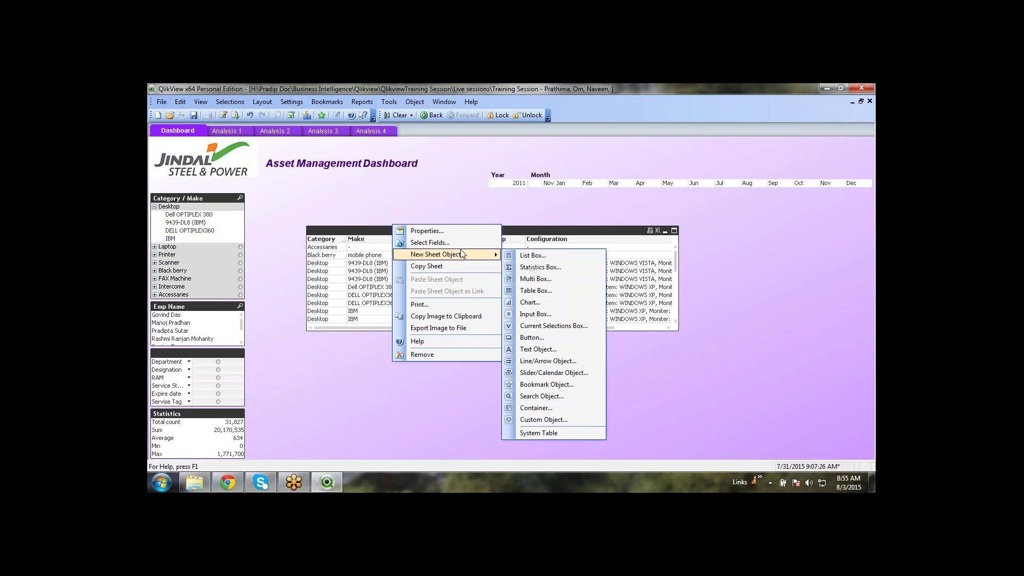
click(555, 317)
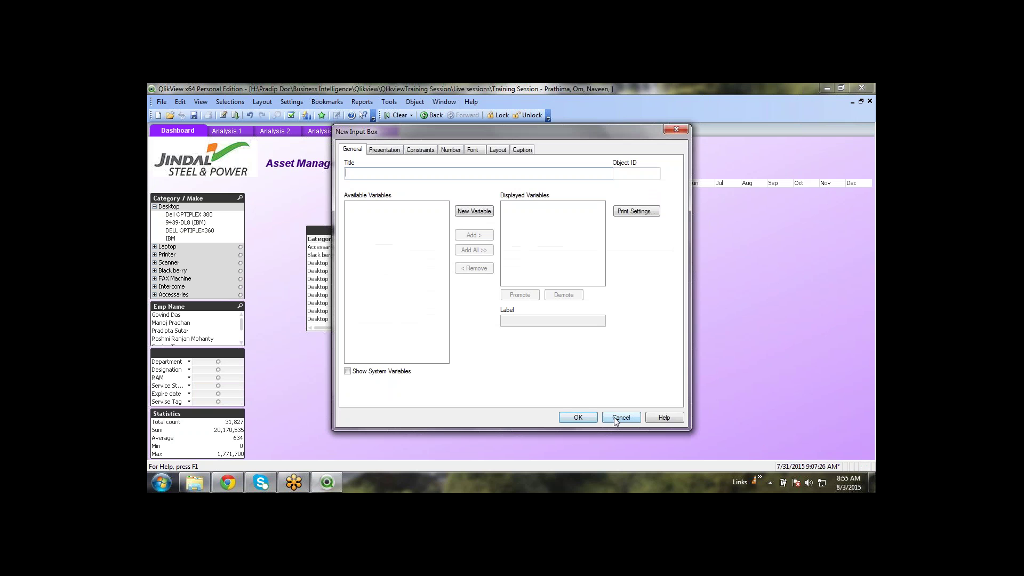
click(615, 418)
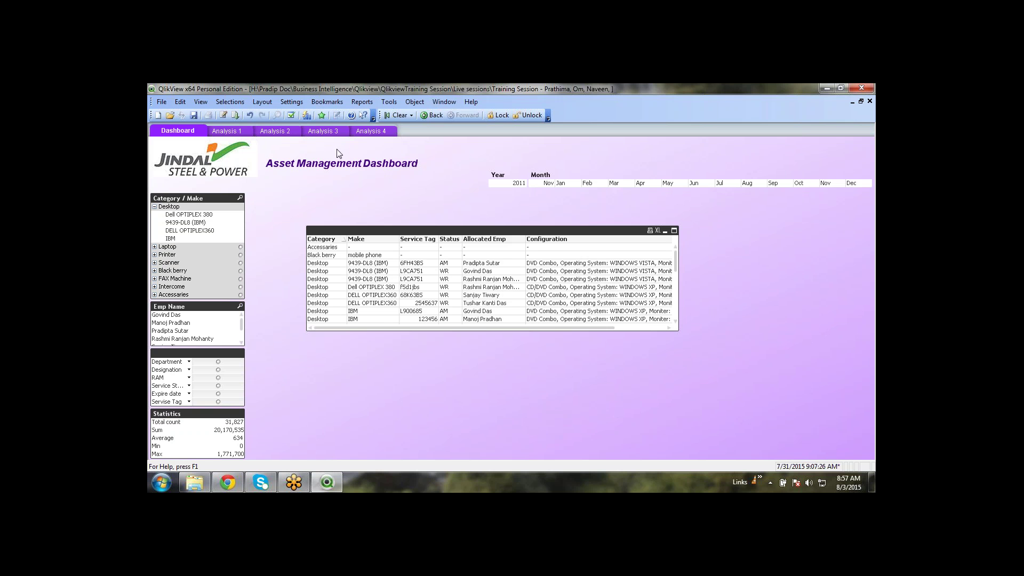
Review the font settings of the Asset Management Dashboard title text object without changing them
right_click(344, 167)
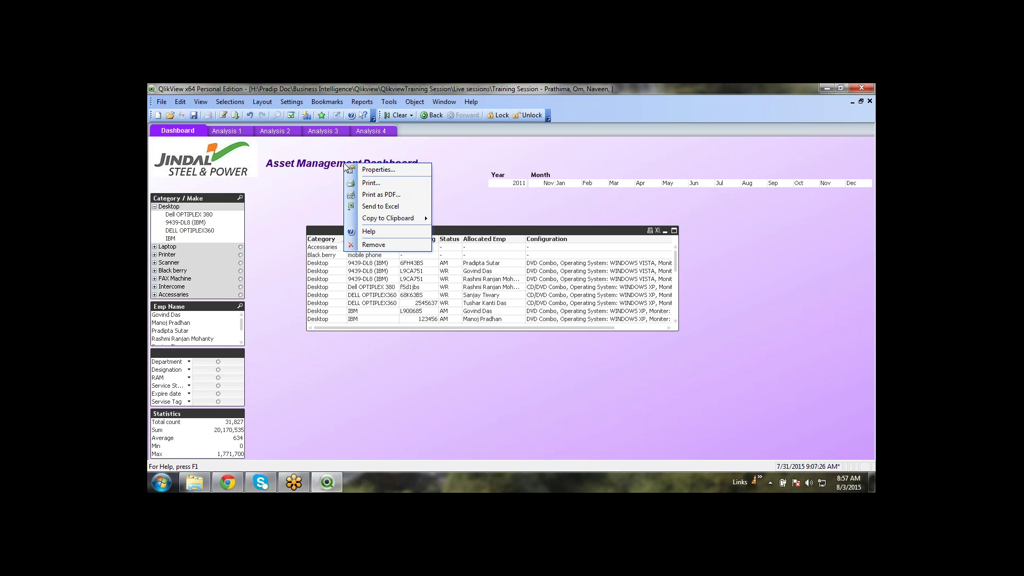
click(363, 170)
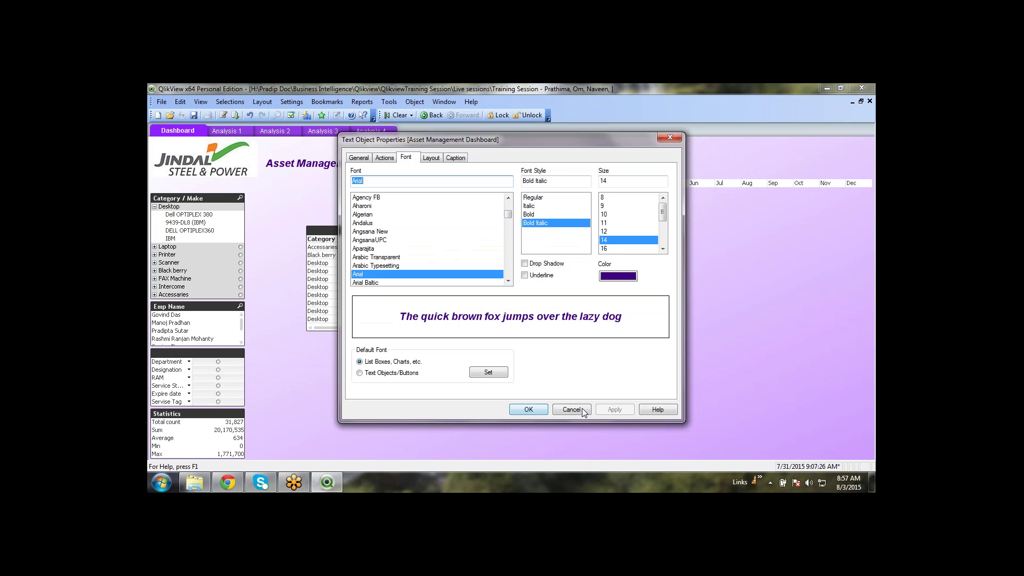
click(570, 410)
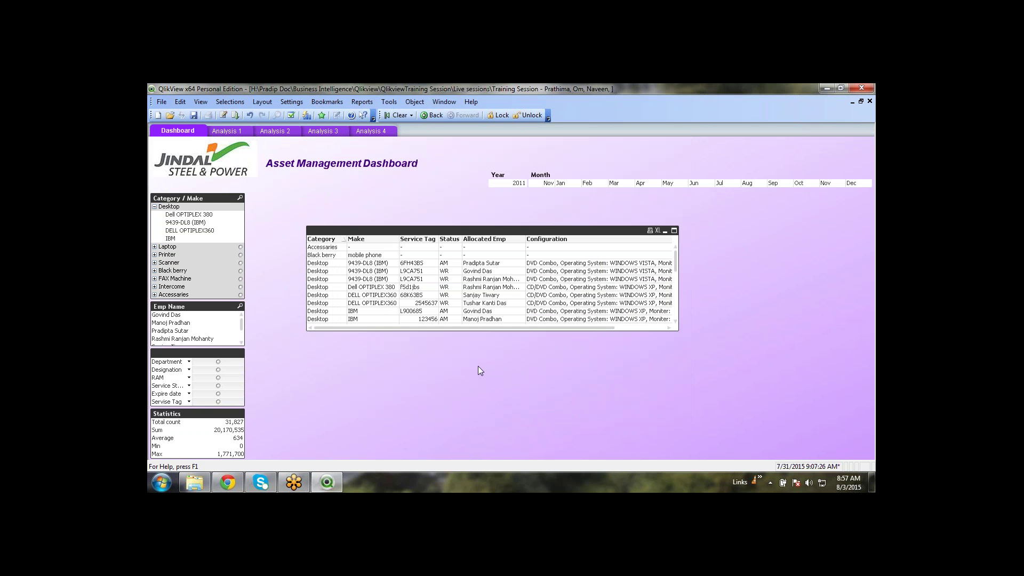
right_click(643, 377)
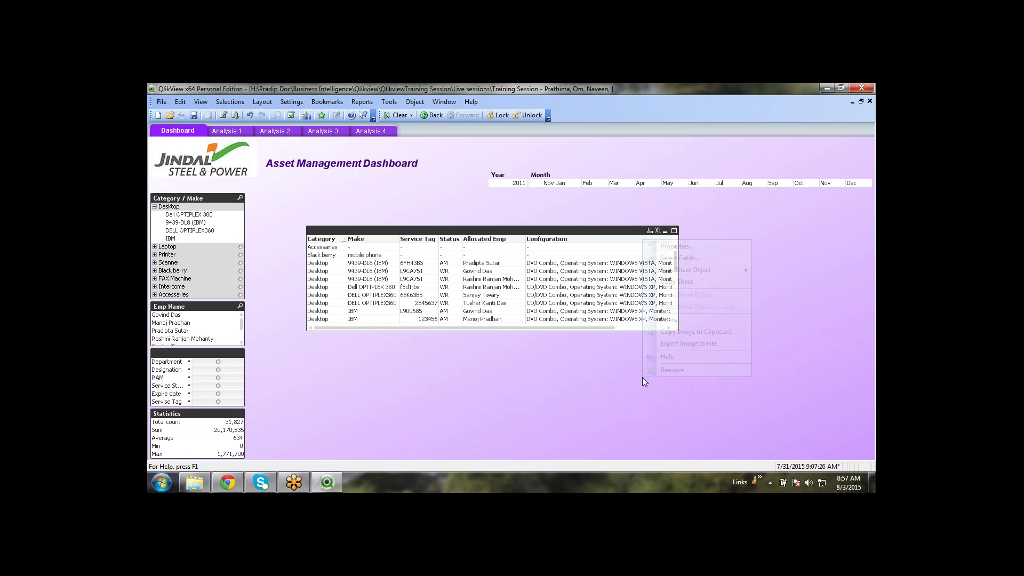
click(536, 371)
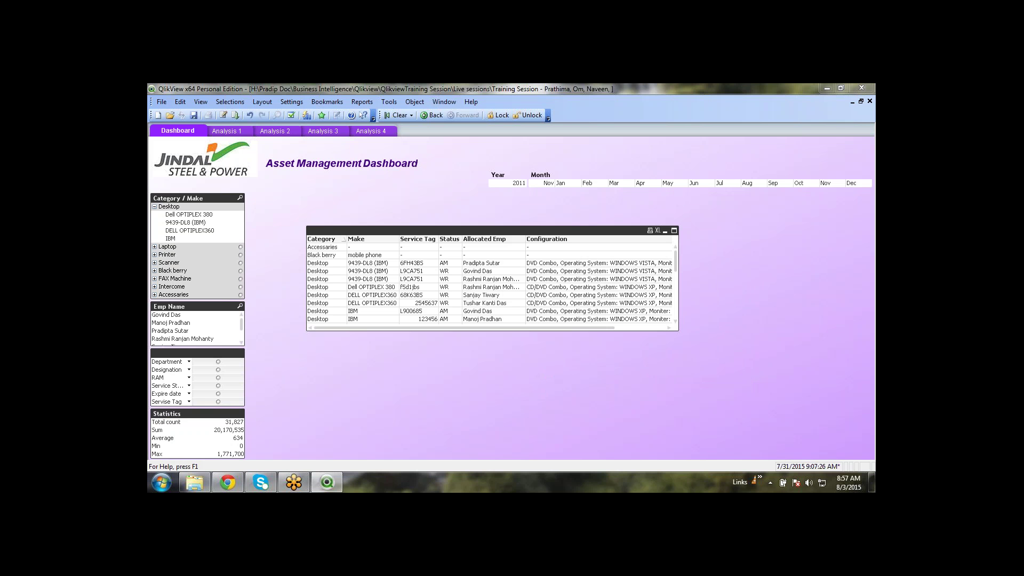
Review the SET variable statements in the load script and save the document
key(ctrl+e)
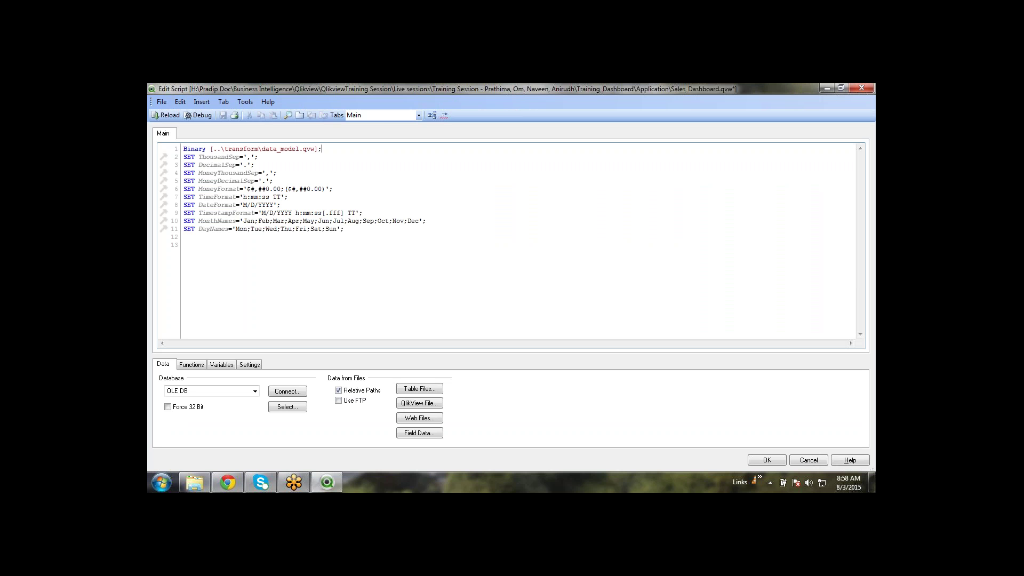
key(Escape)
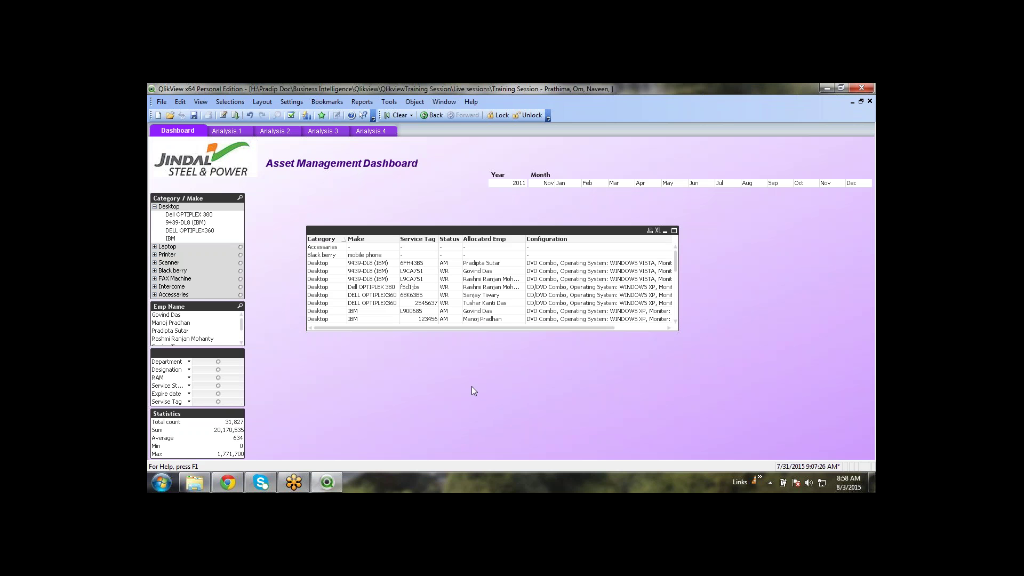
click(194, 115)
Show the system variables in the document's variable settings, look through the list, and hide them again
click(295, 103)
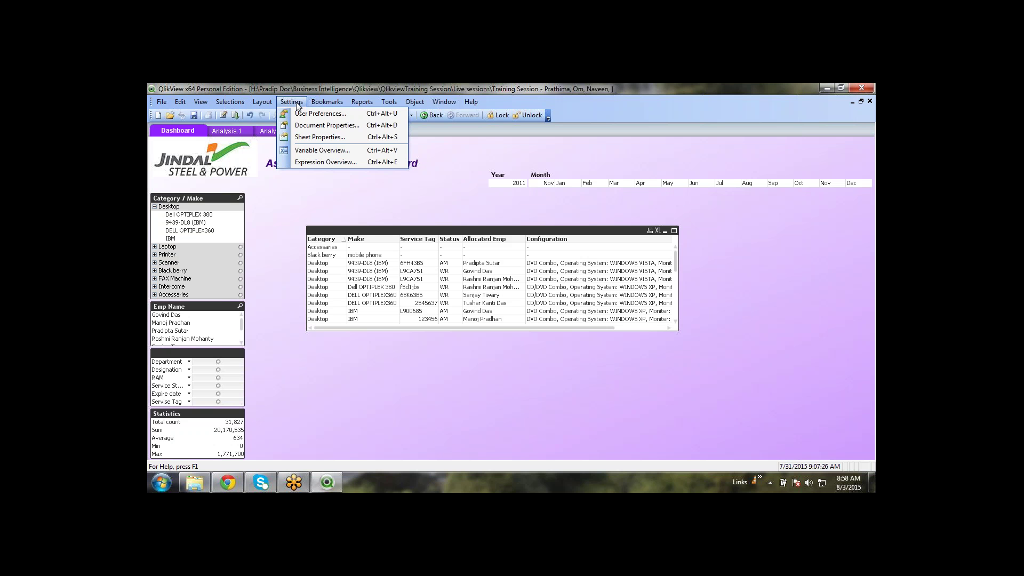
click(319, 127)
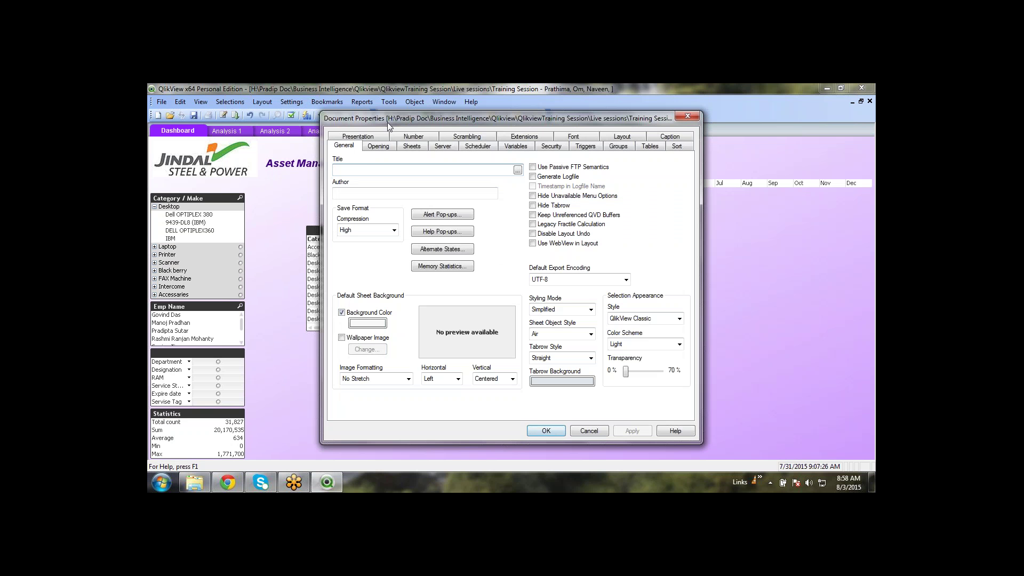
click(513, 147)
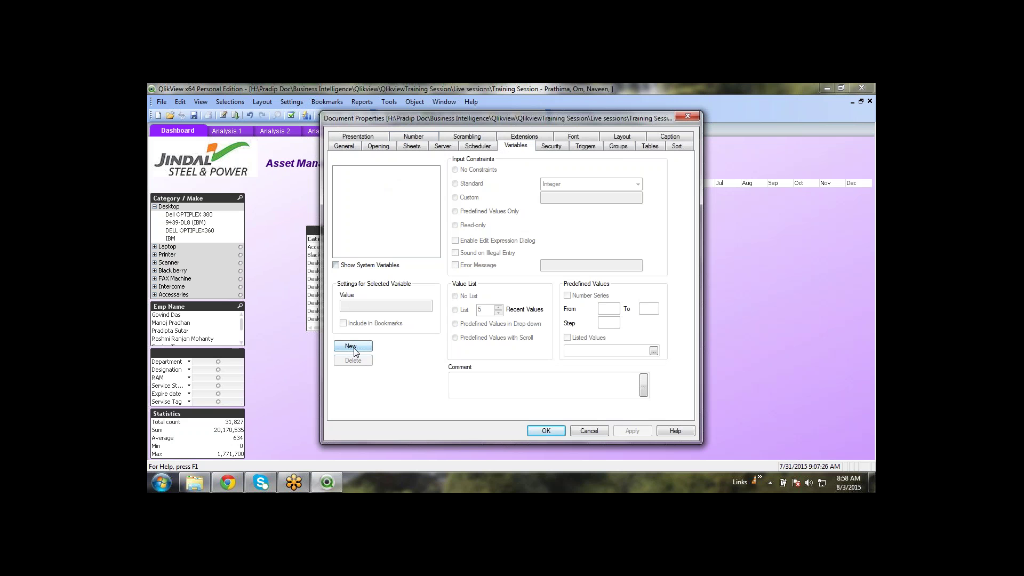
click(336, 265)
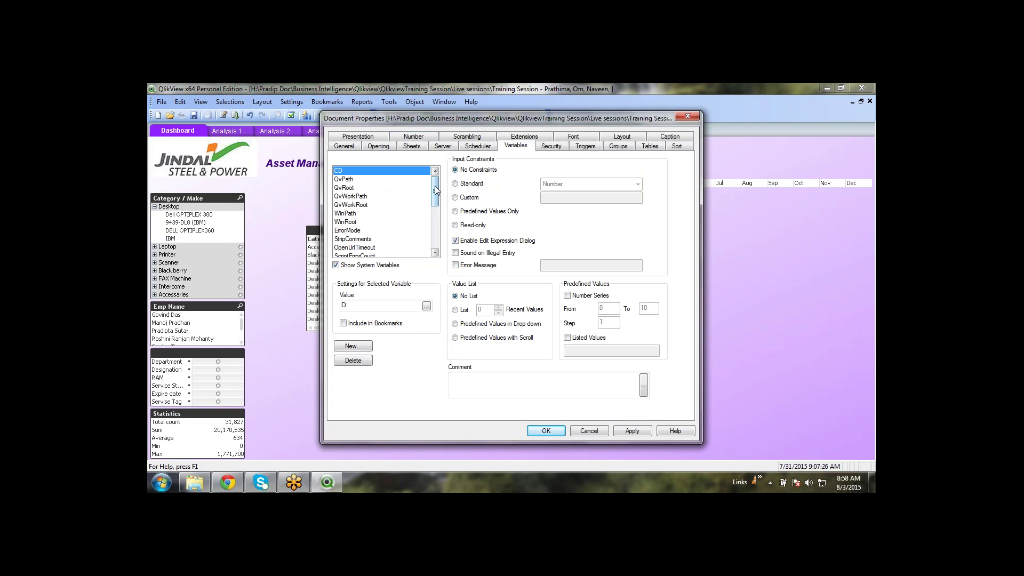
drag(434, 186, 433, 233)
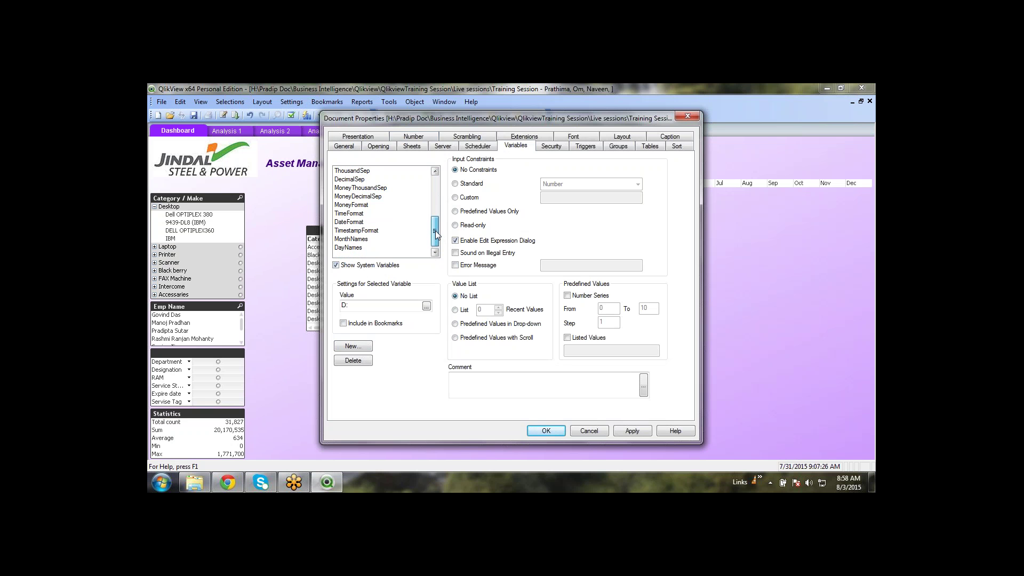
drag(435, 230, 451, 169)
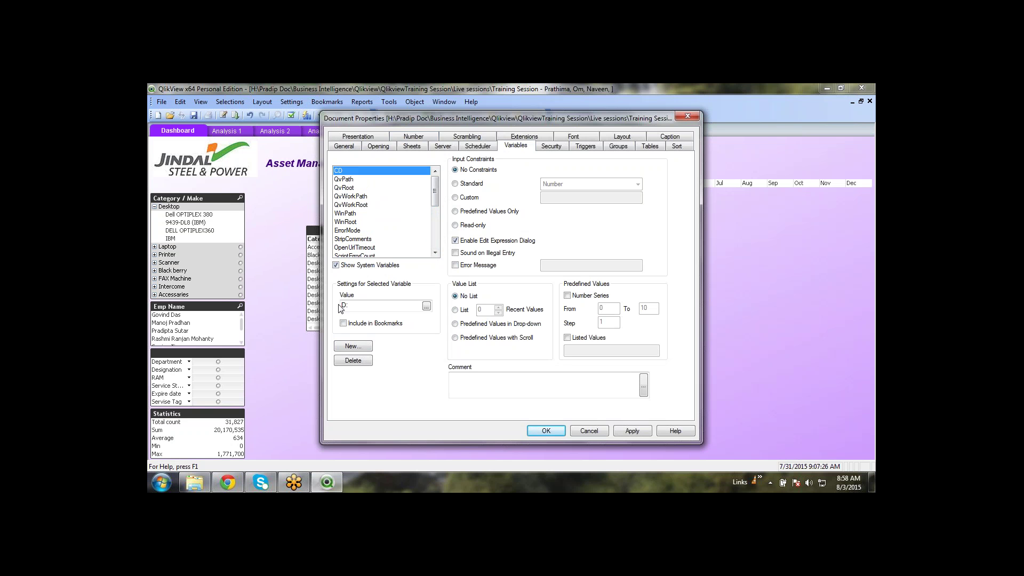
click(336, 265)
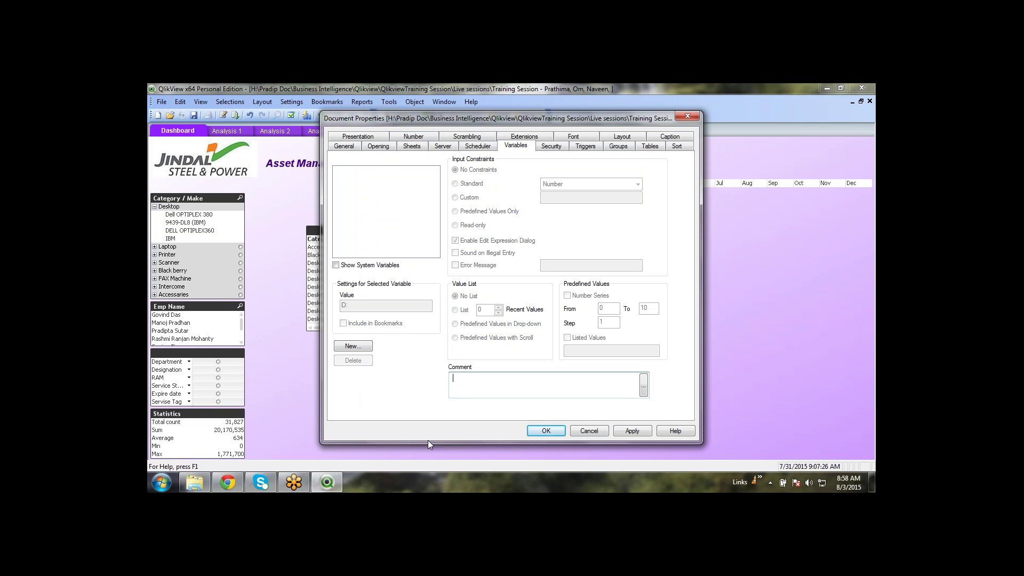
Create a document variable named _VAT, set its value to 11%, and apply it
click(363, 347)
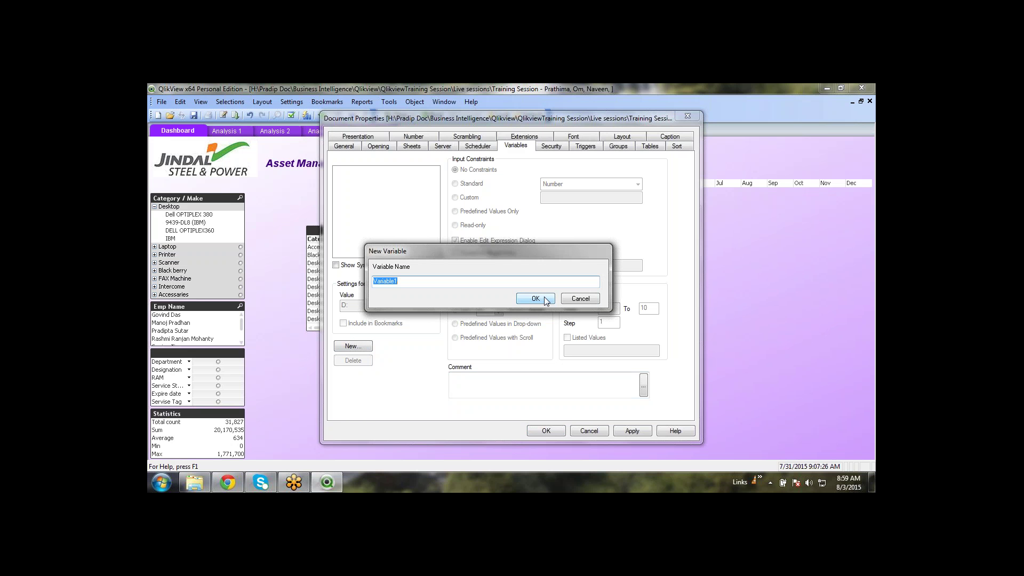
text(_VA)
text(T)
key(BackSpace)
text(VAT)
click(535, 299)
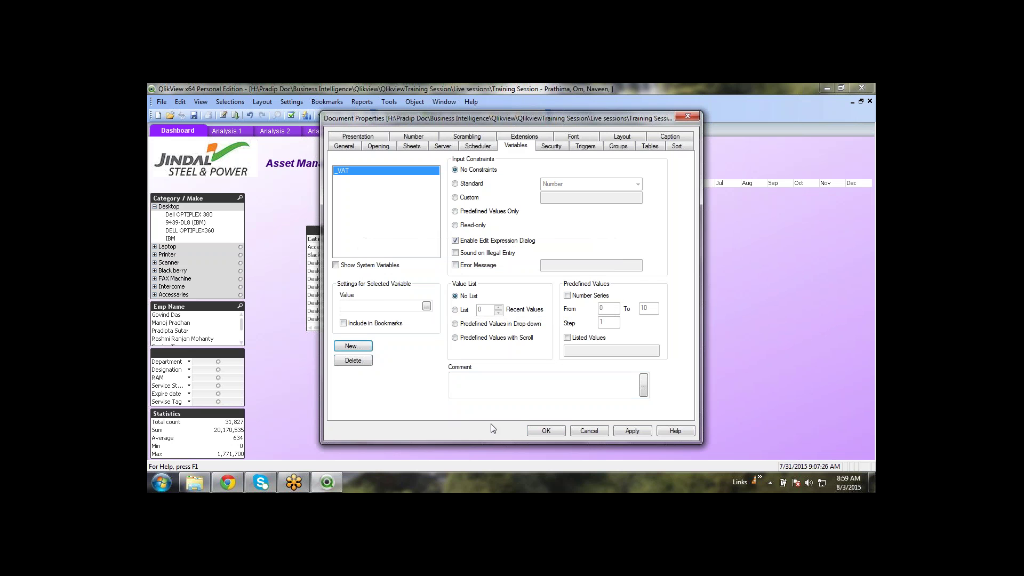
click(383, 307)
text(11%)
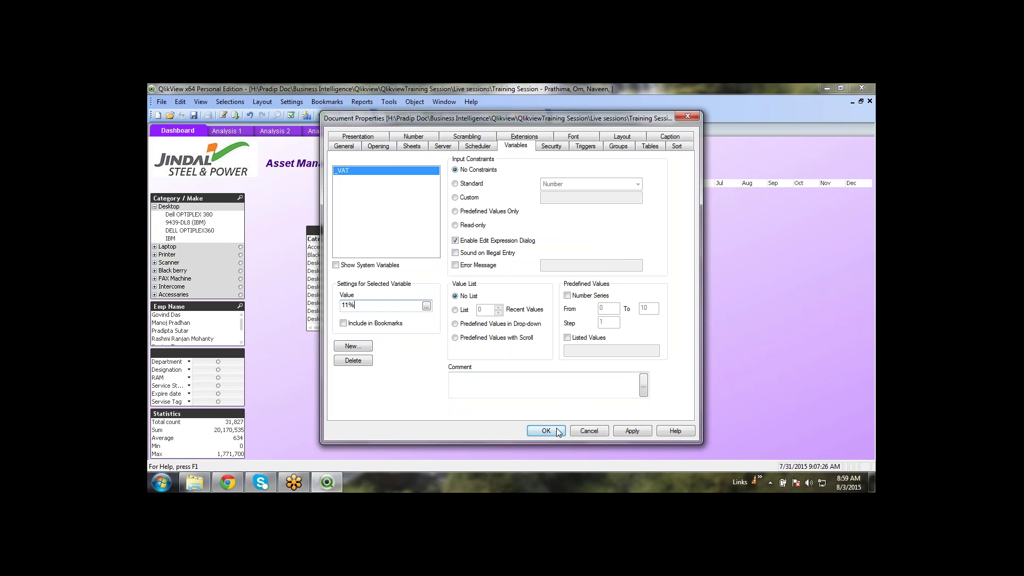
click(620, 432)
Create a second document variable named _Visibility=1, apply it, and close the document properties
click(354, 347)
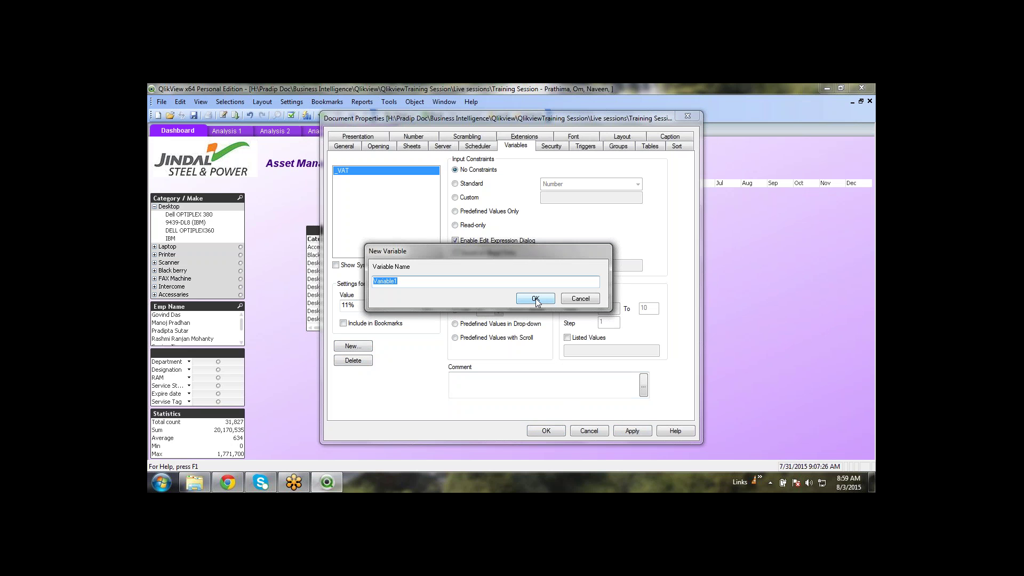
text(V)
text(isibility)
text(_)
click(536, 299)
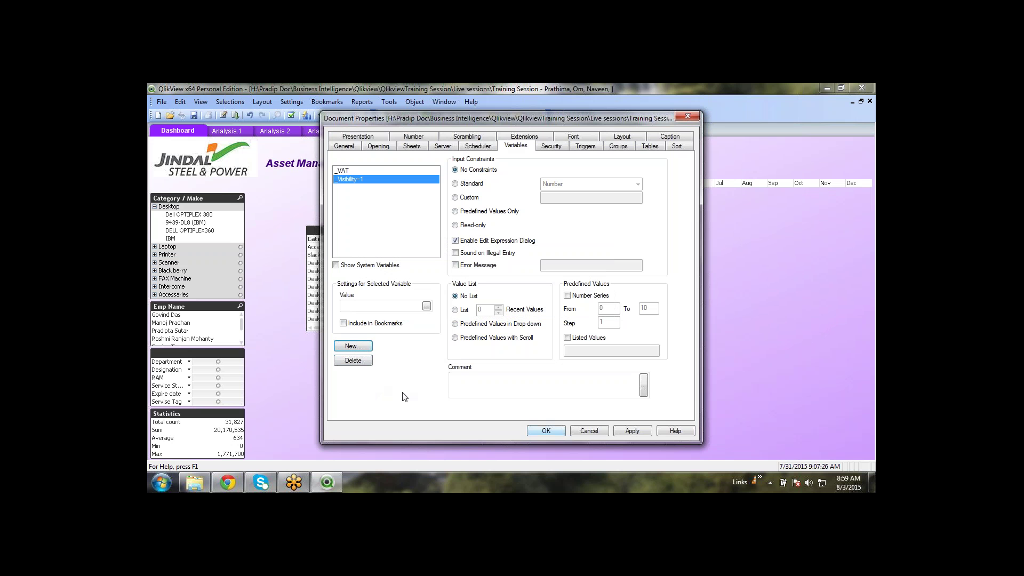
click(633, 431)
click(558, 434)
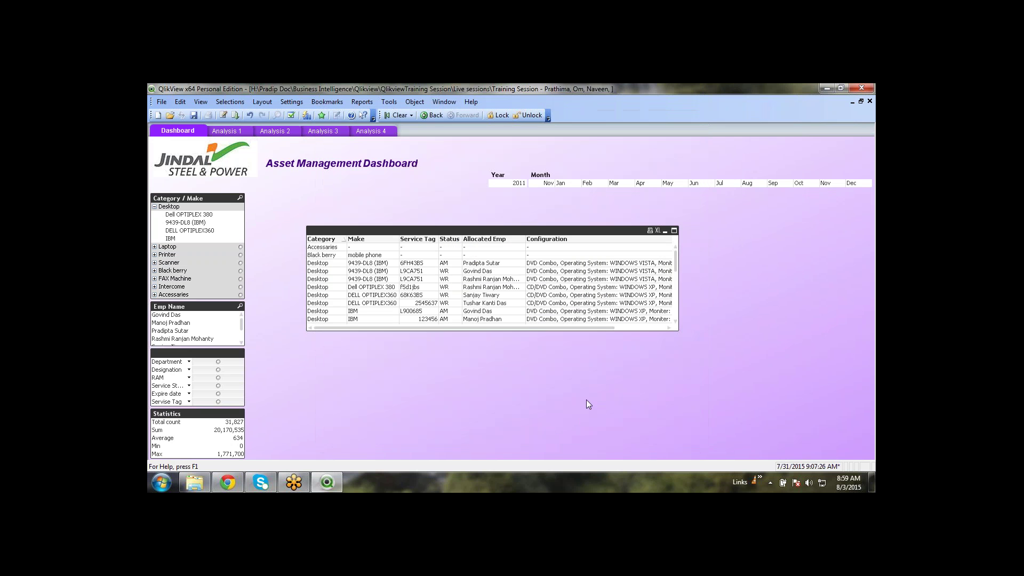
Create an input box on the Dashboard sheet that displays the variables _VAT and _Visibility=1
right_click(738, 203)
mouse_move(782, 233)
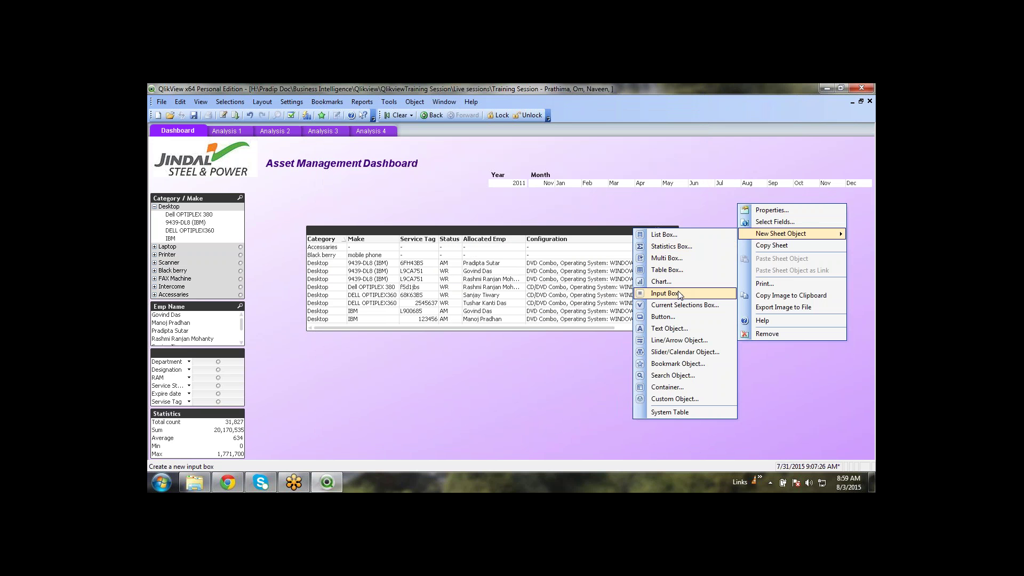
click(681, 295)
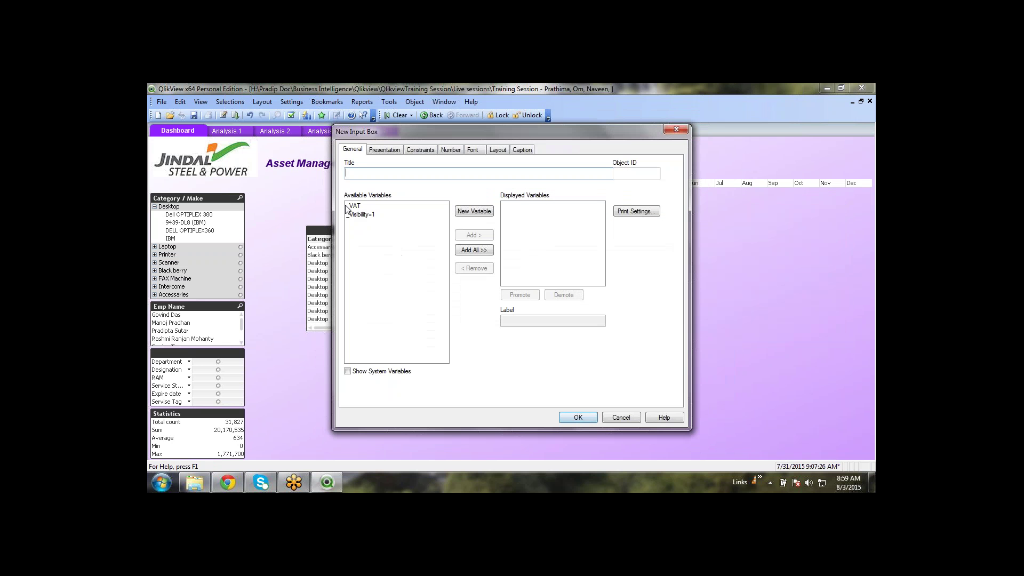
double_click(357, 207)
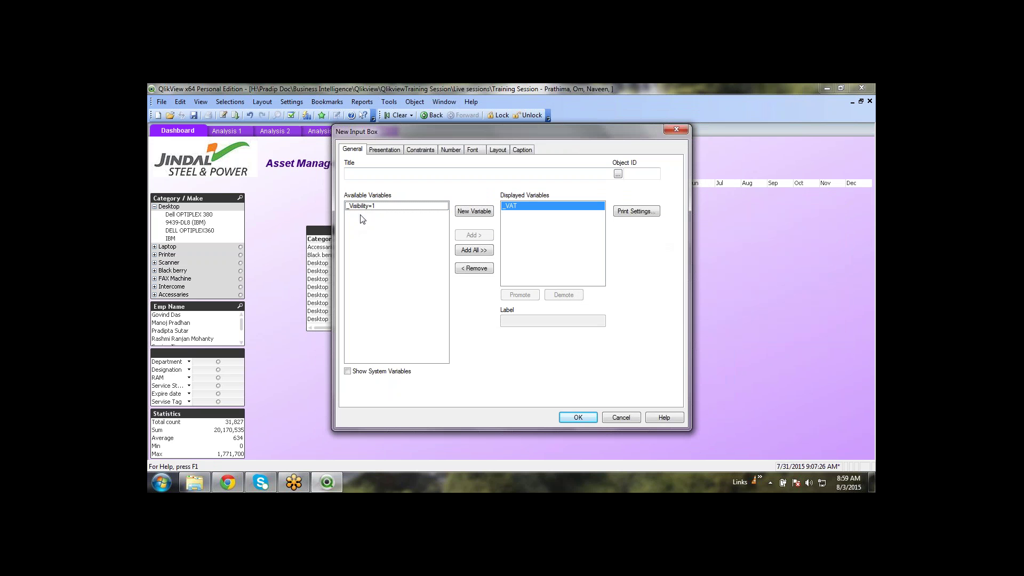
double_click(372, 206)
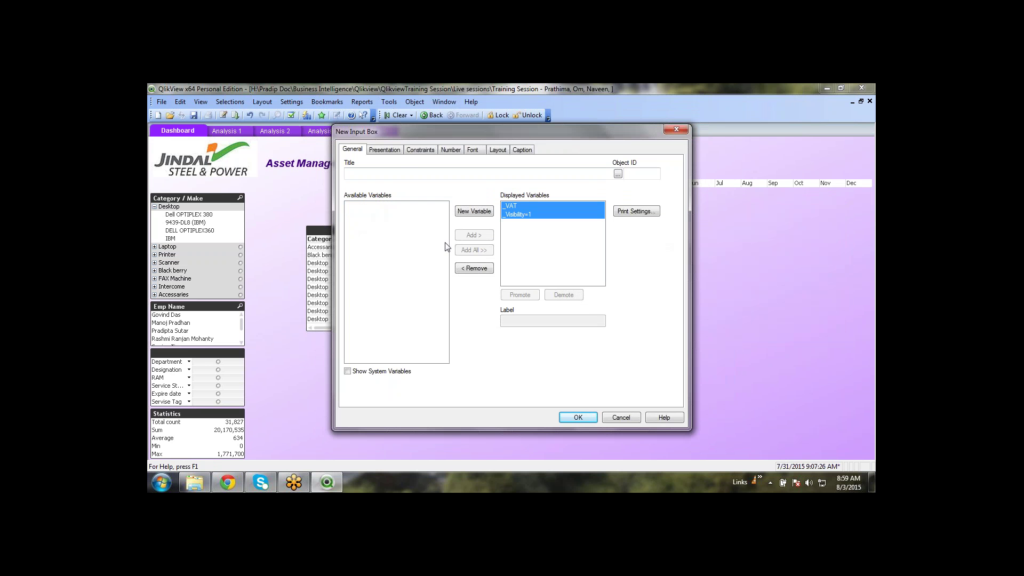
click(584, 417)
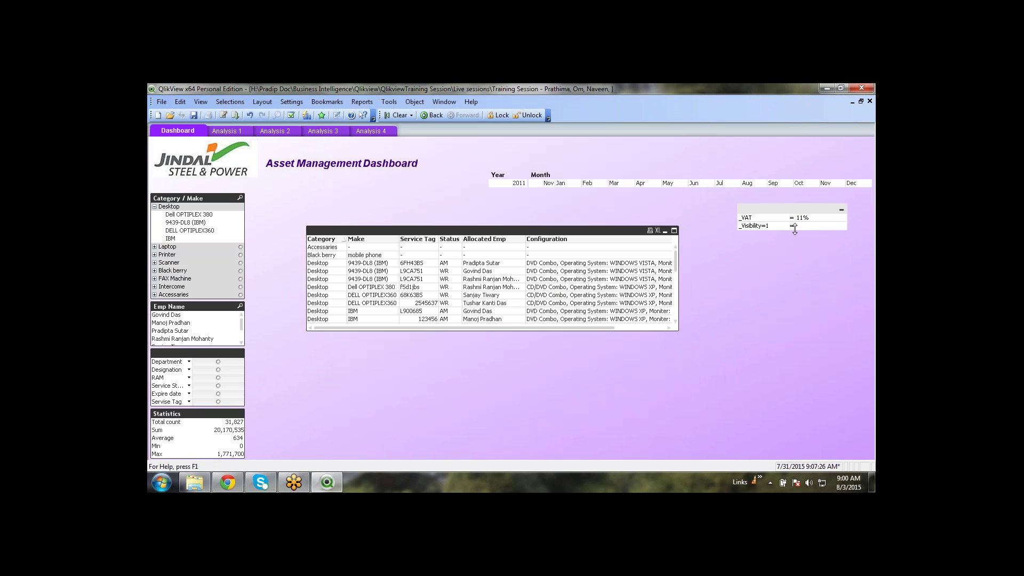
right_click(774, 210)
click(807, 215)
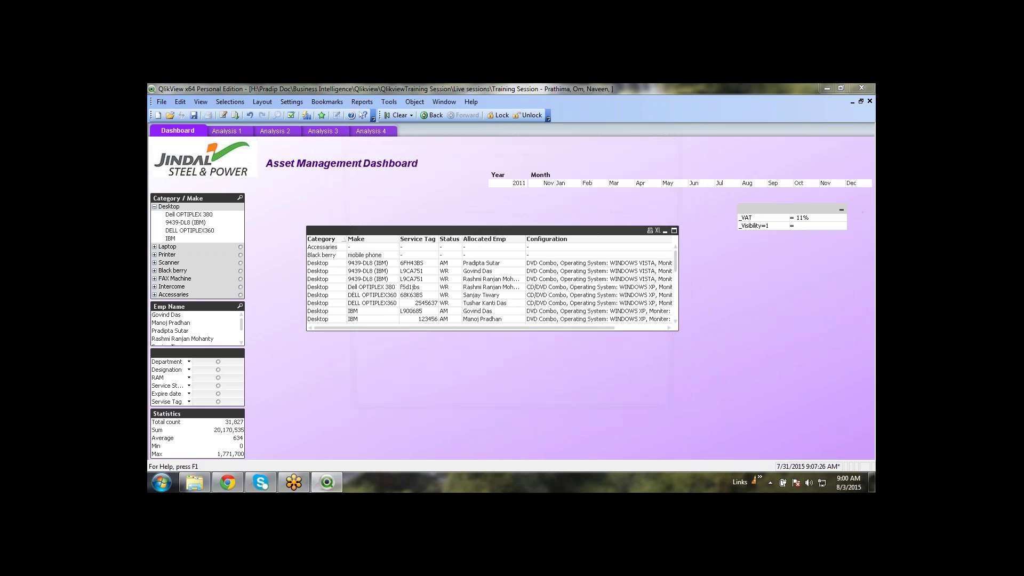
click(576, 417)
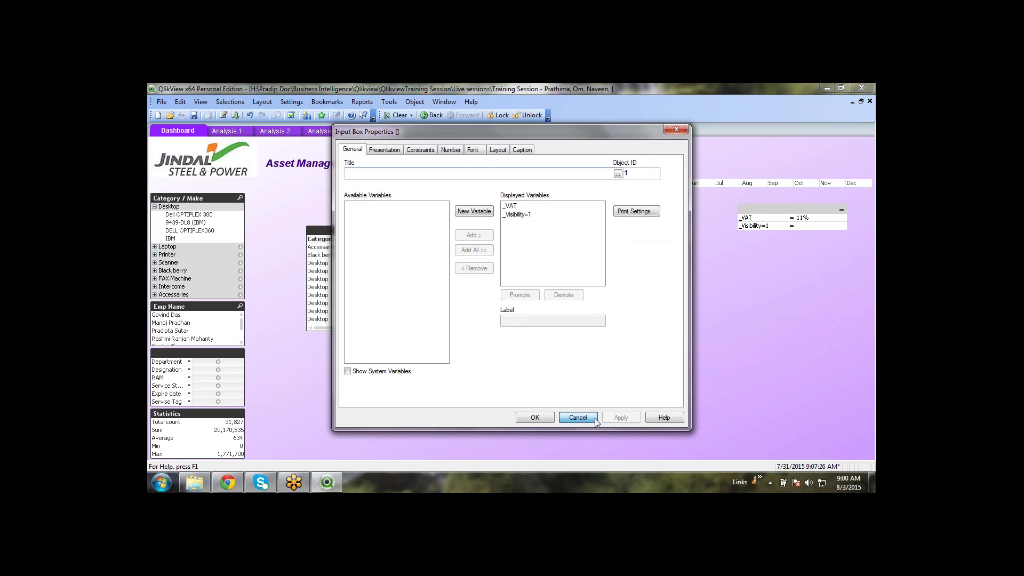
Delete the document variable _Visibility=1 and create one named _Visibility with the value 1 in its place
key(ctrl+alt+d)
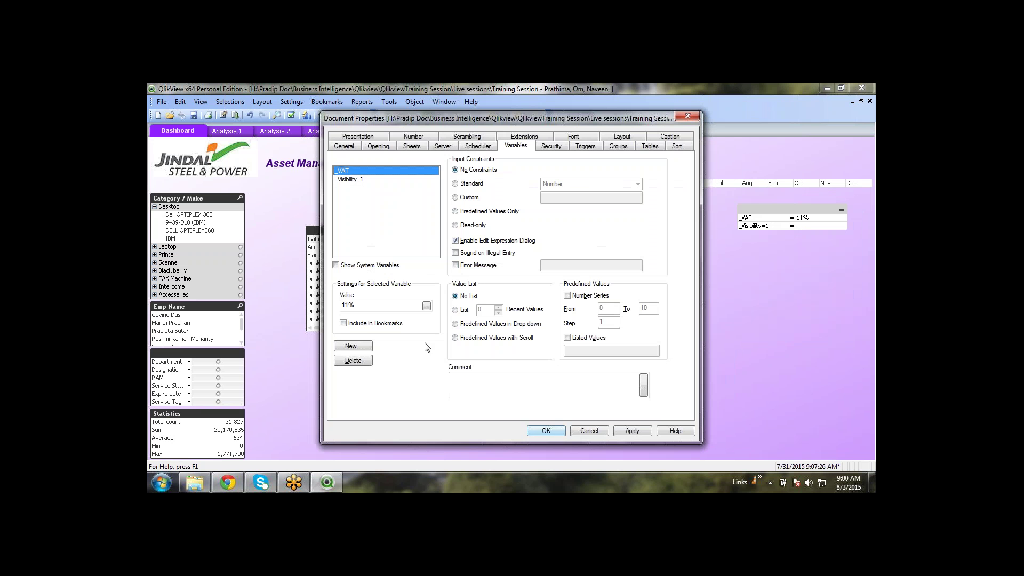
click(364, 179)
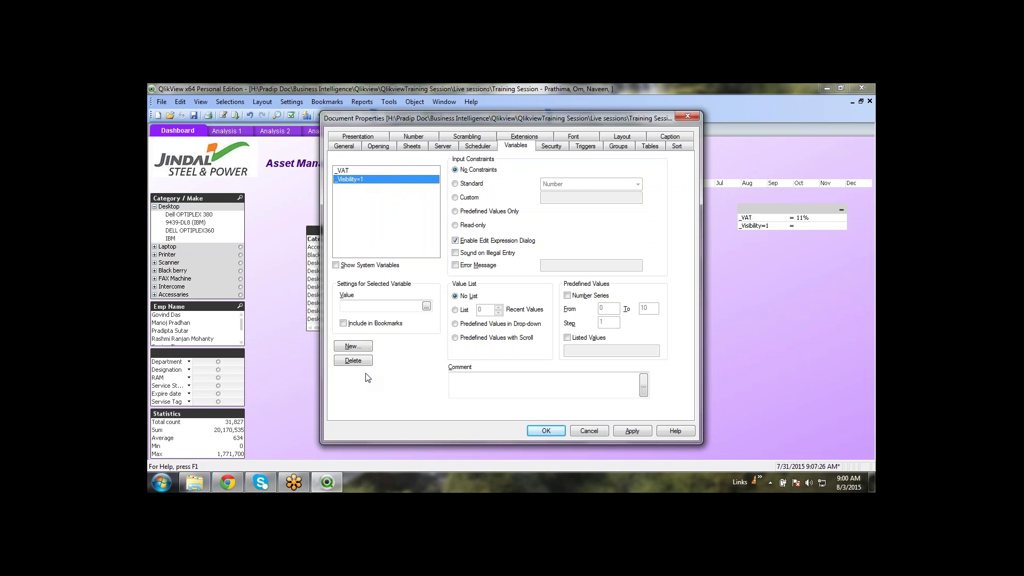
click(353, 361)
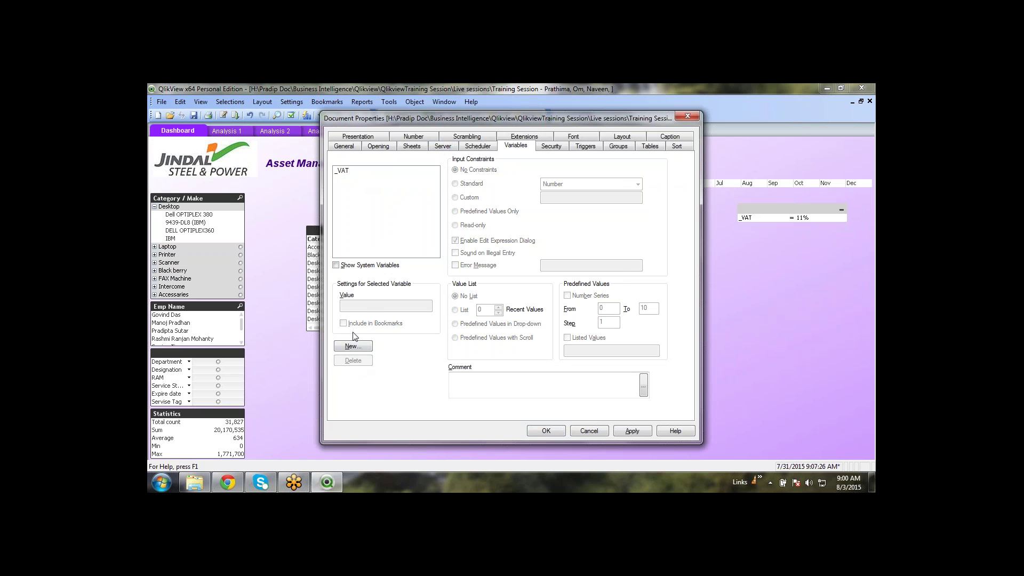
click(352, 346)
text(_)
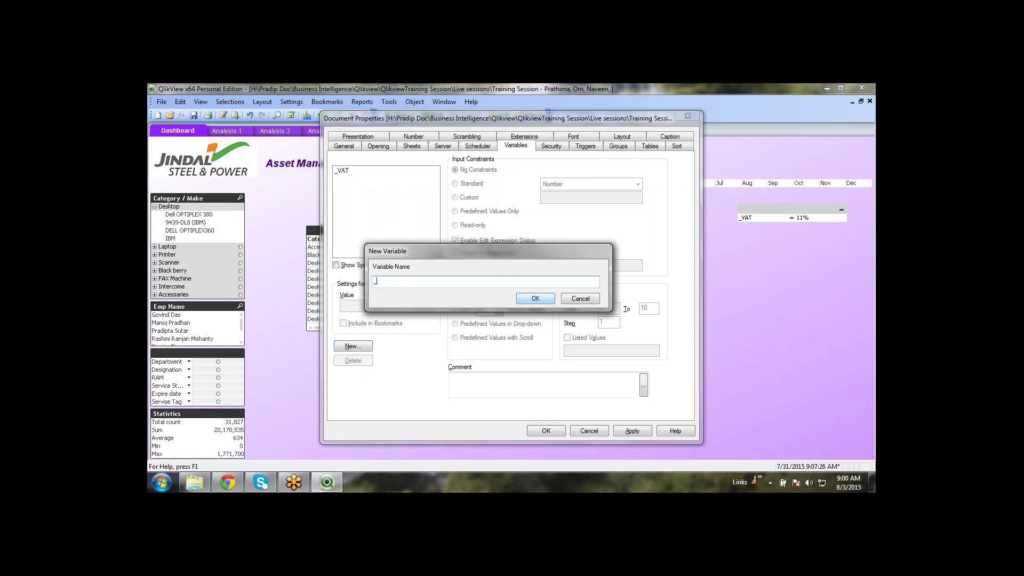
text(Visibility)
click(550, 300)
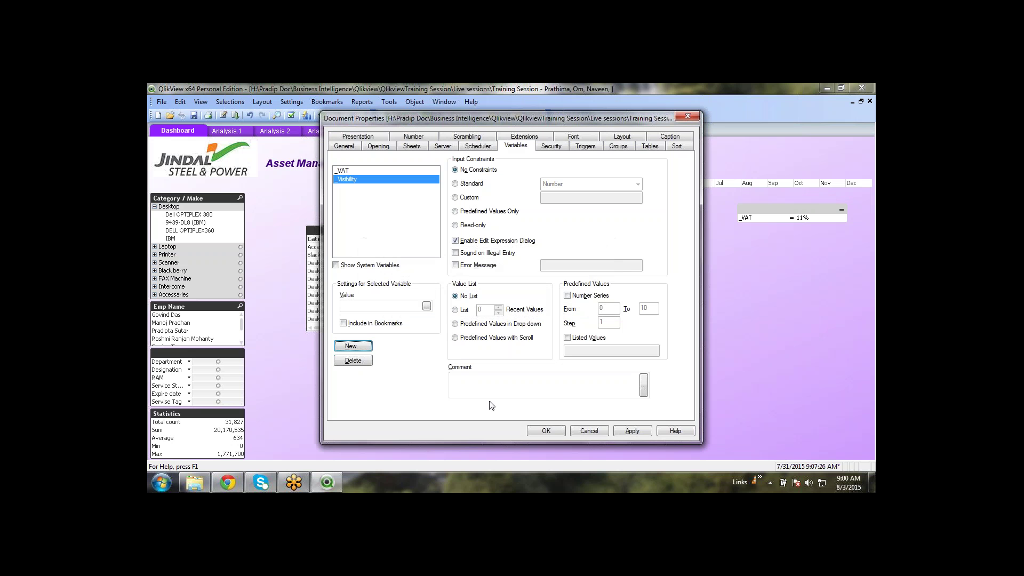
click(389, 309)
click(627, 431)
click(546, 430)
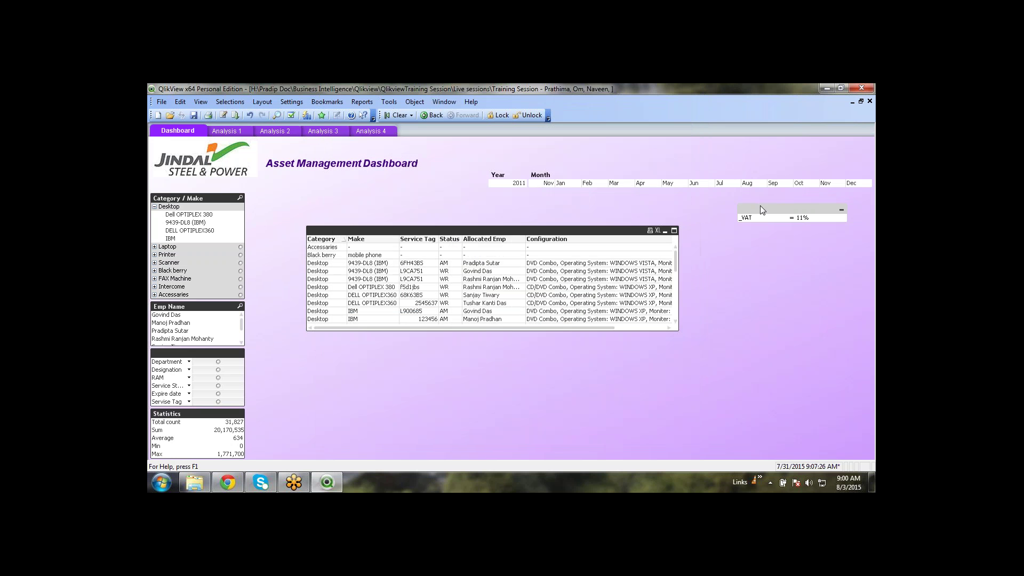
Replace _Visibility=1 with _Visibility among the input box's displayed variables, and save the document
right_click(760, 206)
click(780, 212)
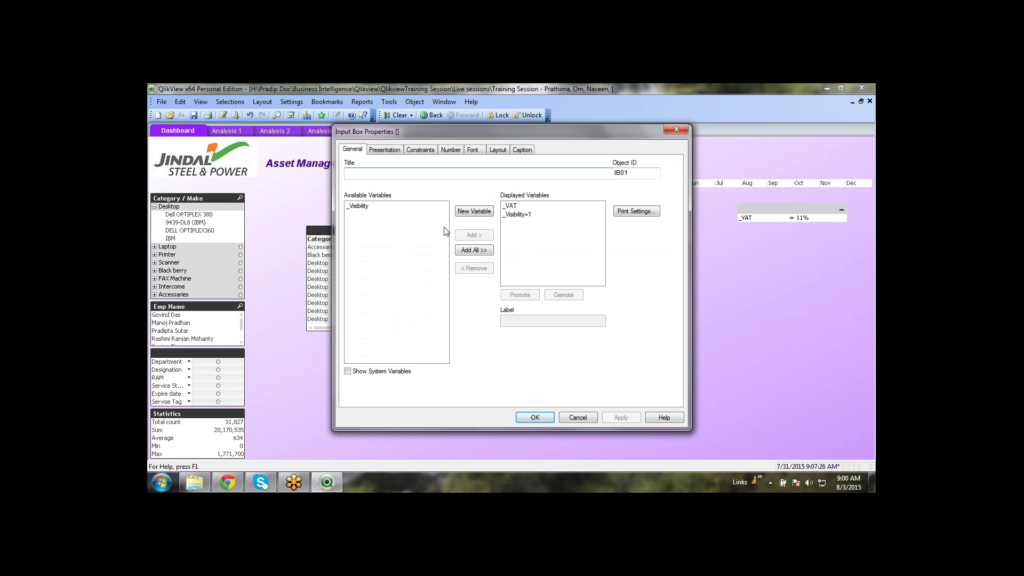
click(536, 214)
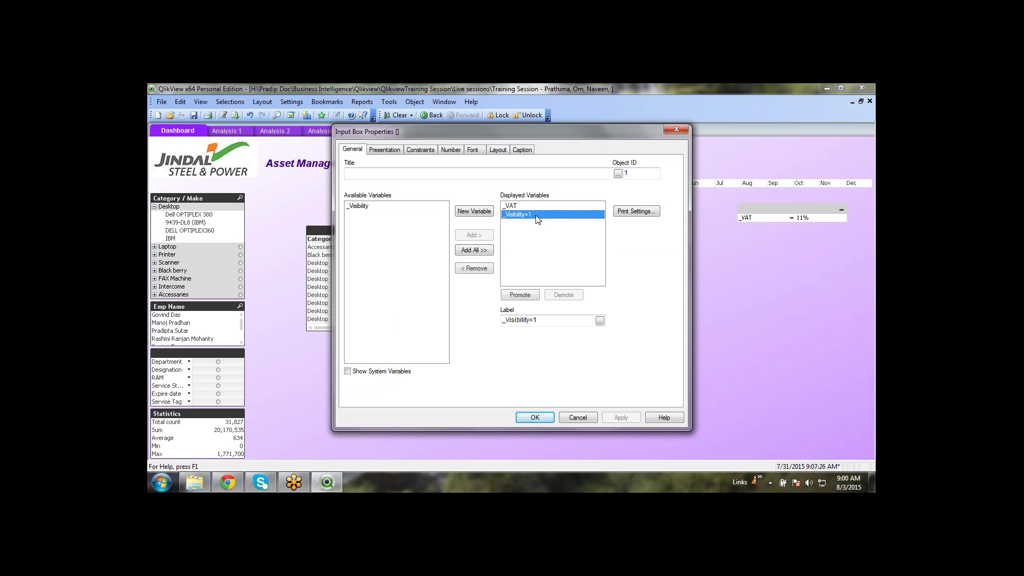
double_click(536, 215)
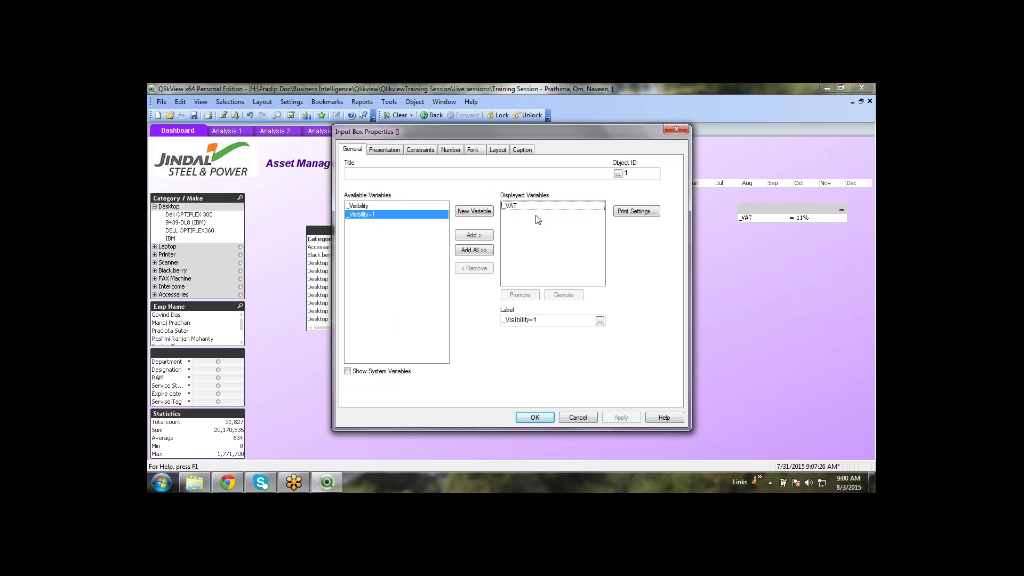
click(360, 207)
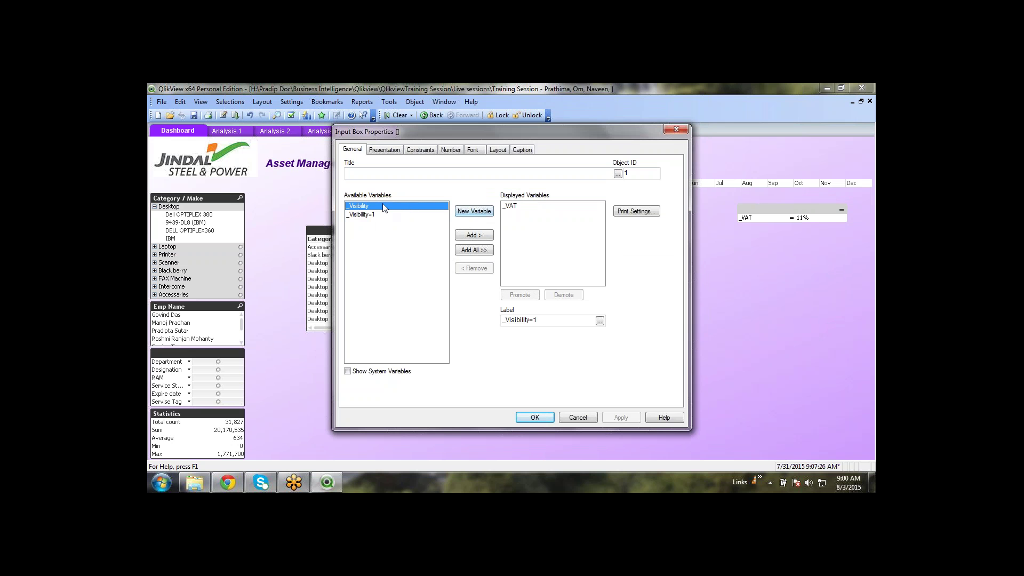
click(488, 236)
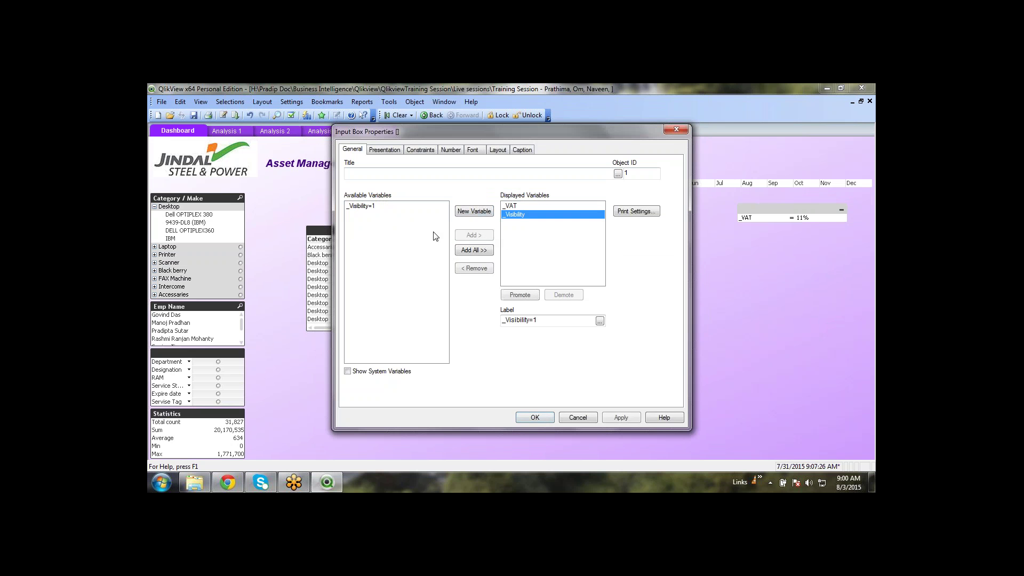
click(377, 207)
click(473, 268)
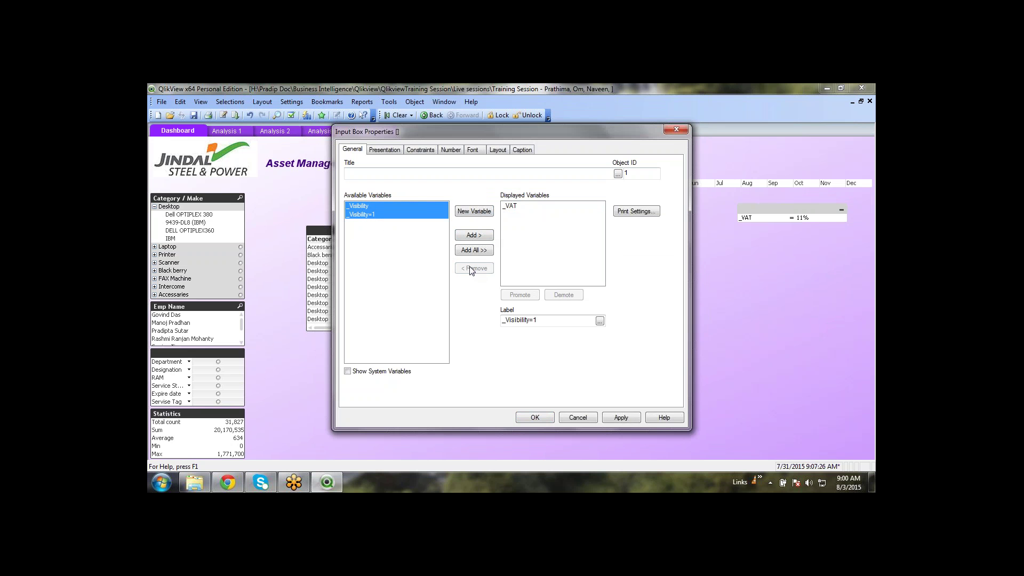
click(372, 204)
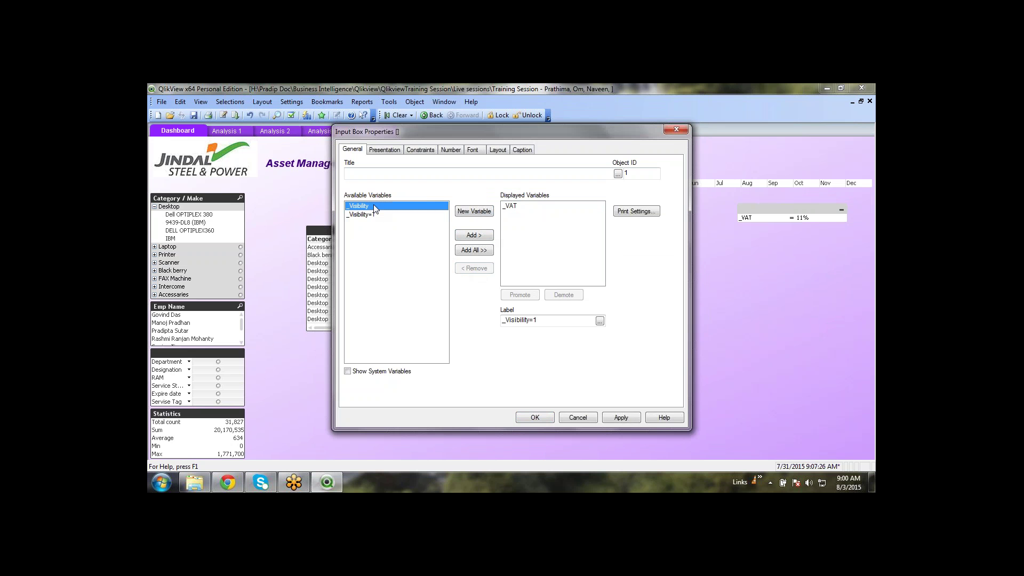
click(474, 235)
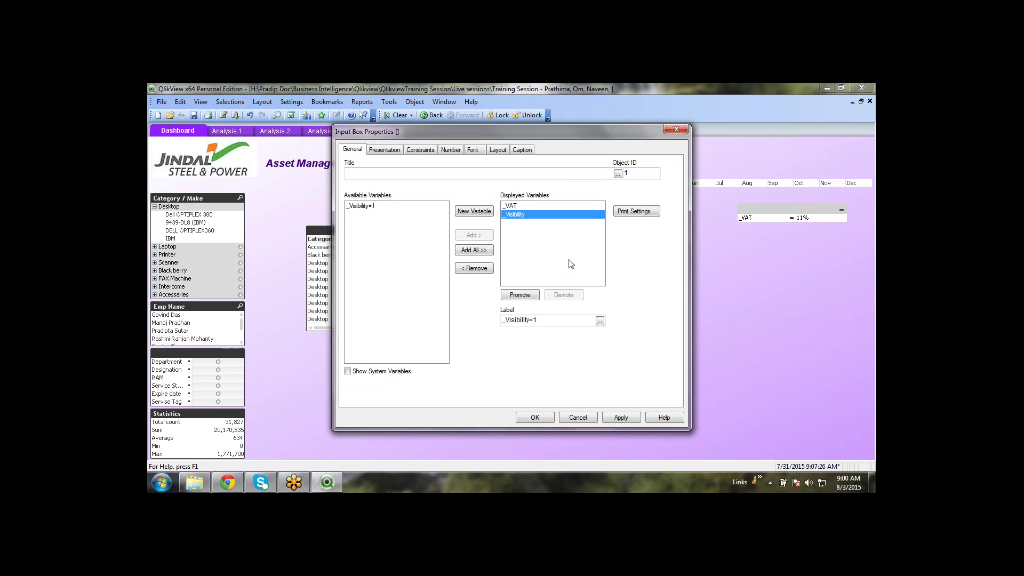
click(622, 421)
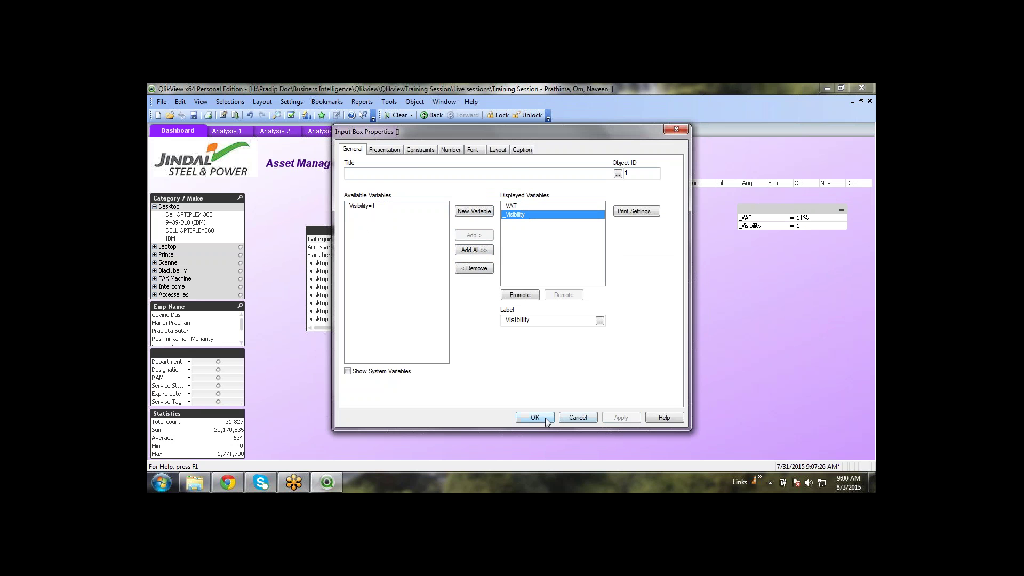
click(535, 418)
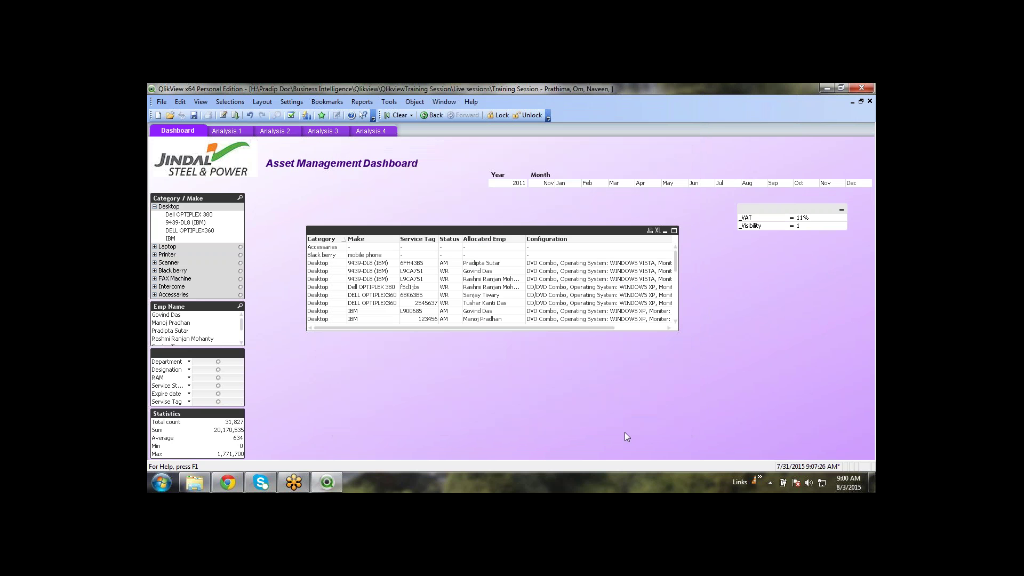
click(197, 120)
Make the asset table box show conditionally, using the expression _Visibility=1, and apply the change
click(511, 233)
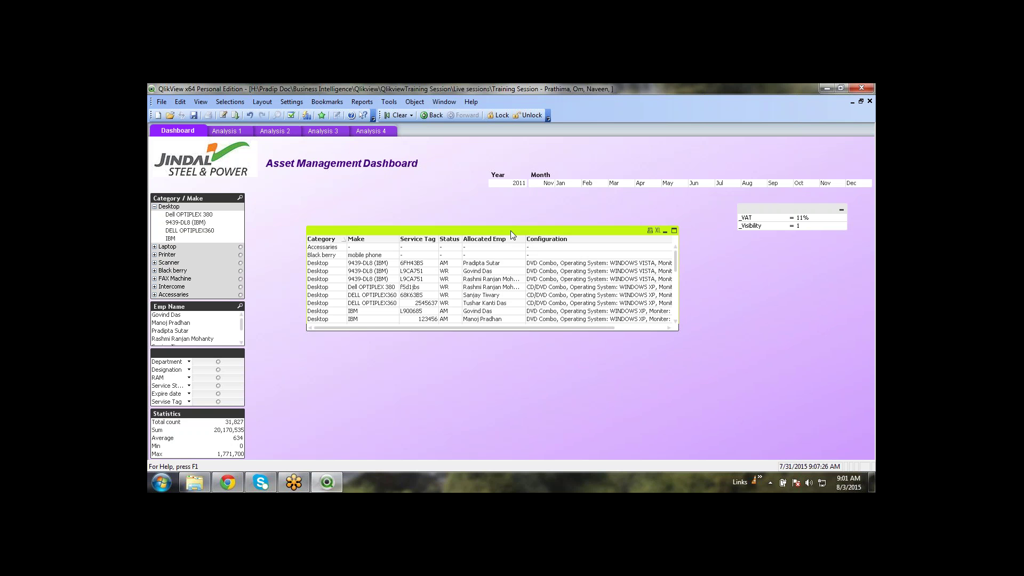
right_click(511, 233)
key(Escape)
key(alt+Return)
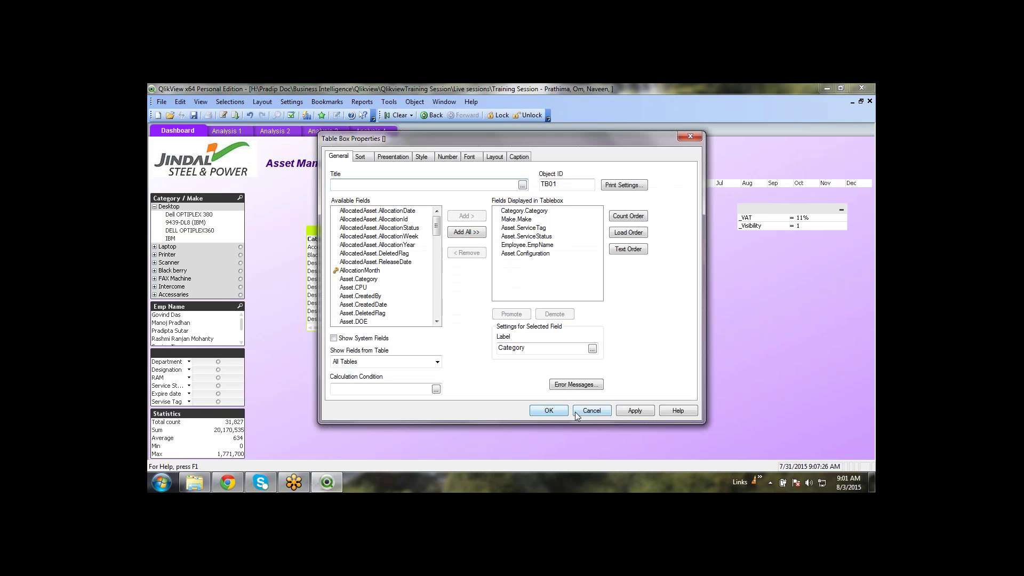
click(494, 156)
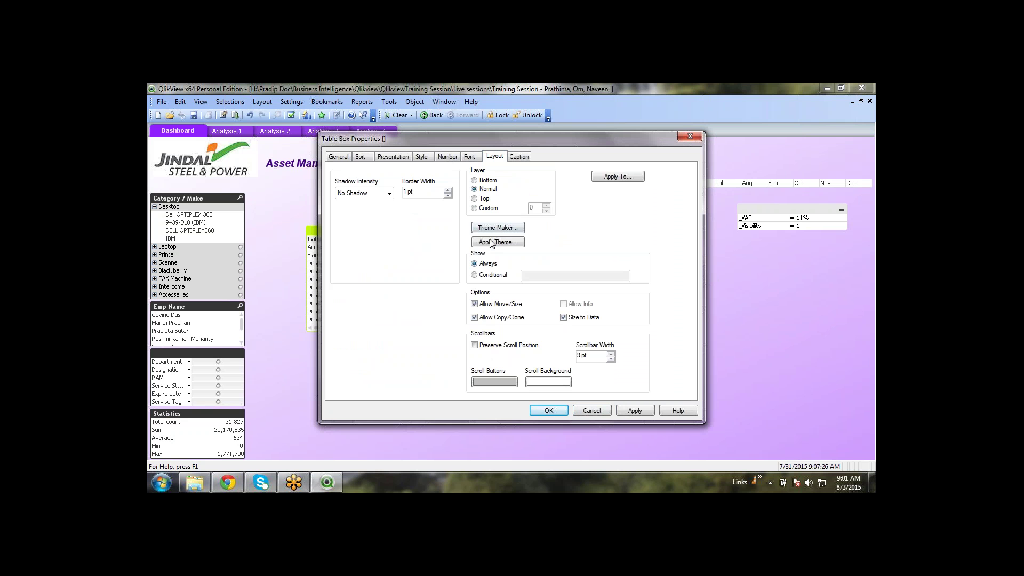
click(475, 276)
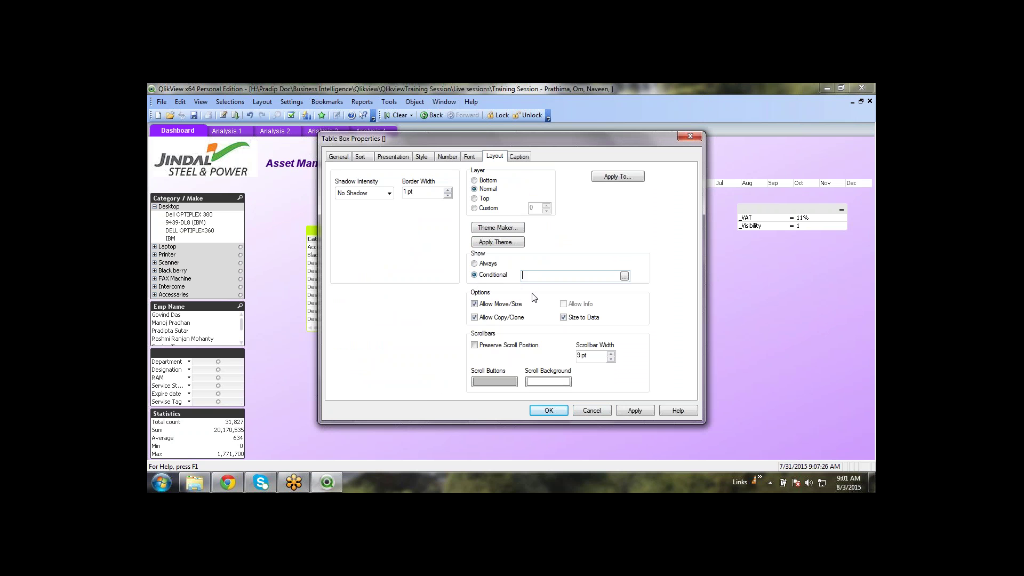
text(_)
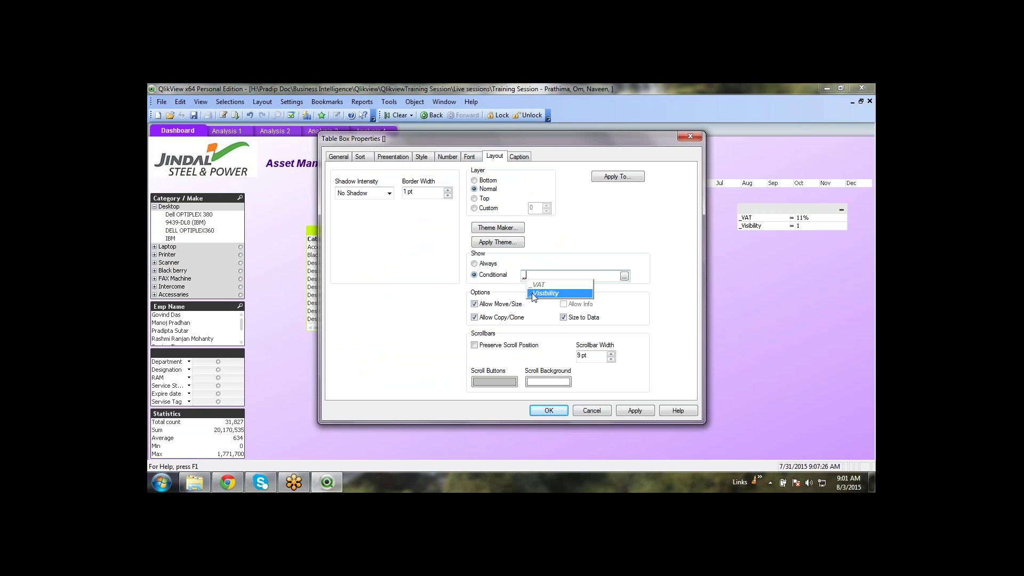
click(533, 294)
text(=)
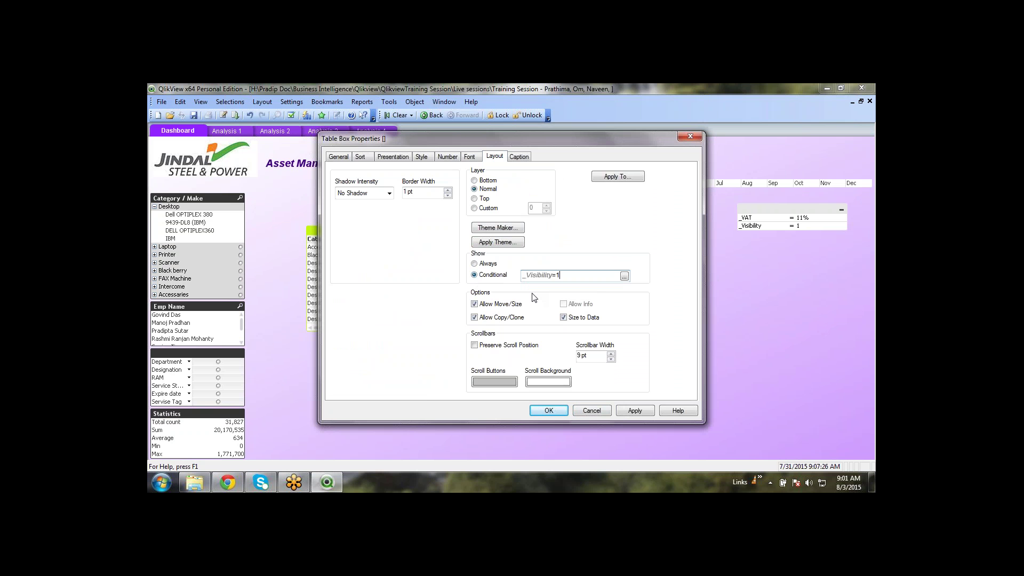
text(1)
click(632, 411)
click(549, 411)
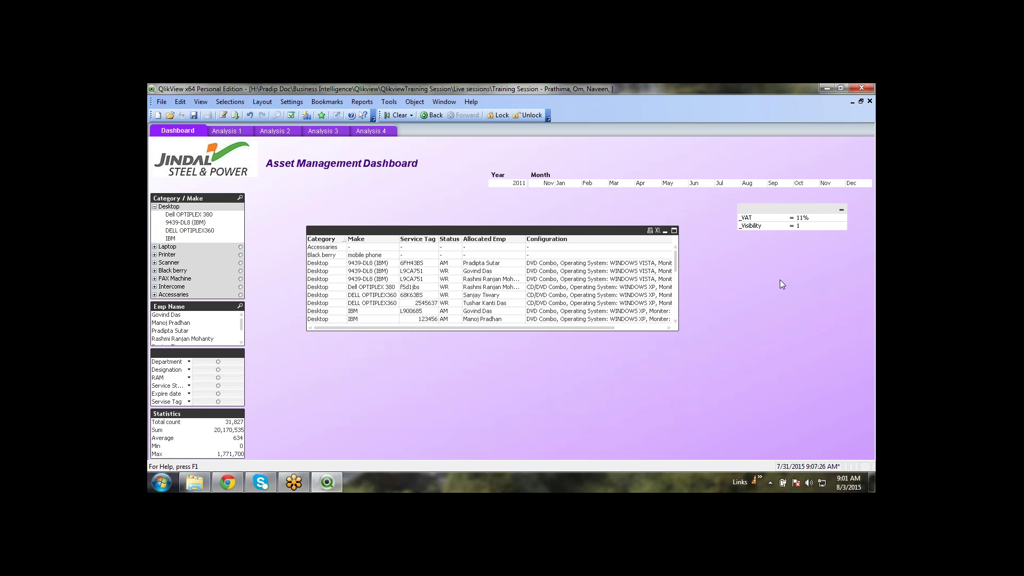
Test the table box's show condition by setting _Visibility to 0 in the input box and back to 1
click(813, 225)
key(Return)
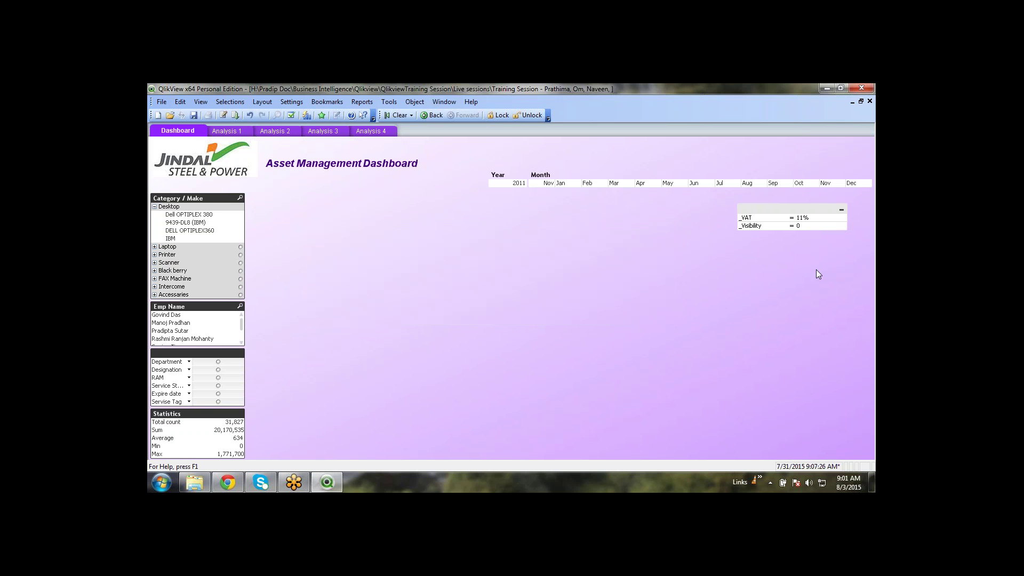
drag(499, 265, 452, 398)
drag(335, 208, 687, 433)
click(803, 226)
key(Return)
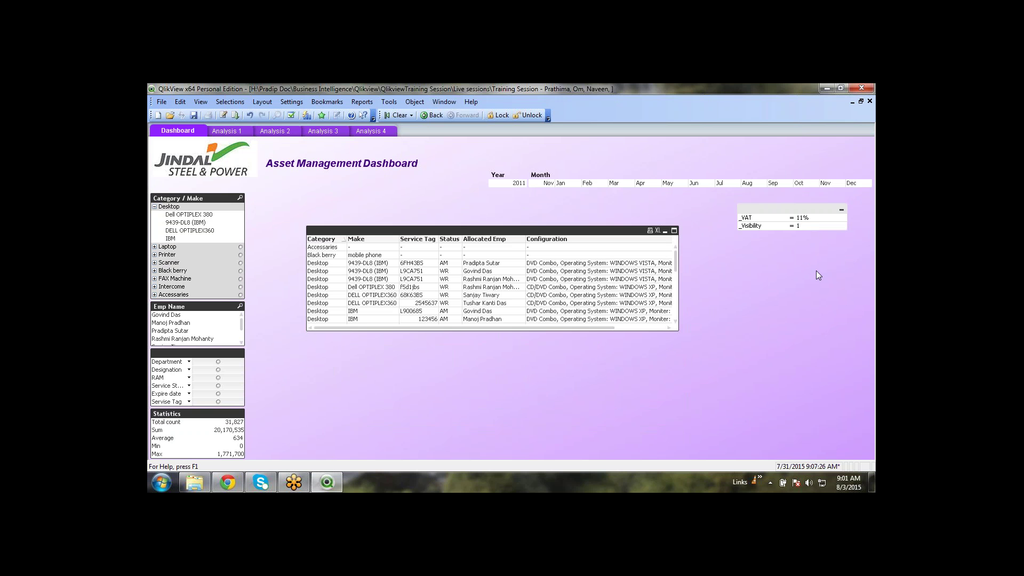
Set _Visibility to 0 and back to 1 in the input box to hide and show the asset table box again
click(806, 226)
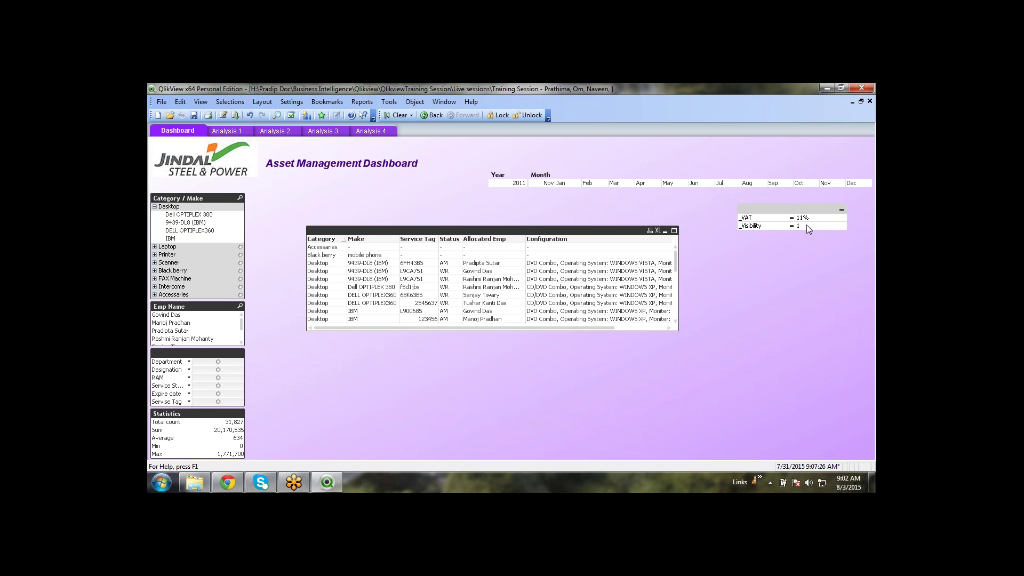
text(0)
key(Return)
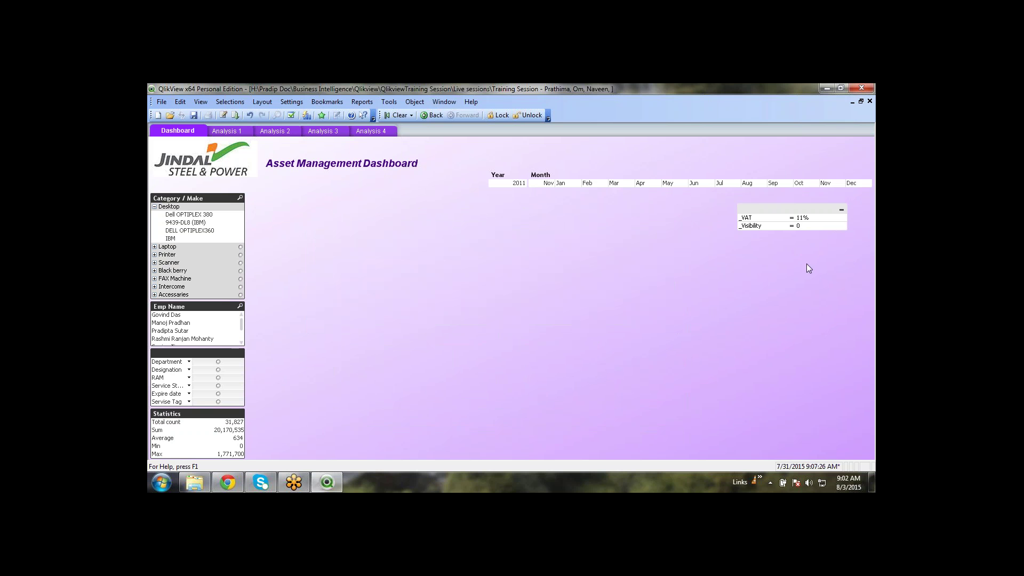
click(810, 226)
text(1)
key(Return)
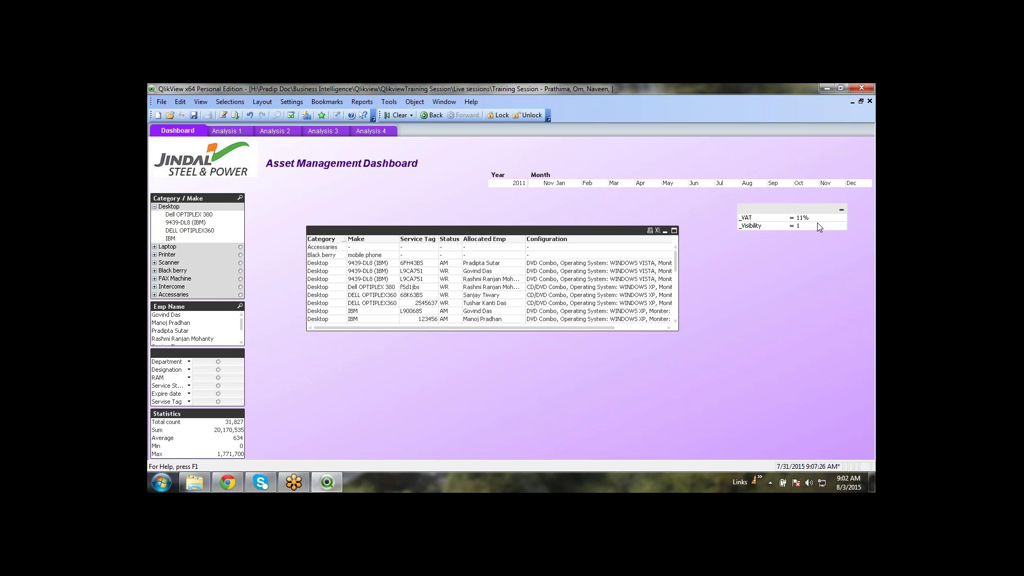
Save the document, leaving the input box variable _Visibility at 1
click(812, 225)
click(799, 260)
drag(847, 216, 847, 215)
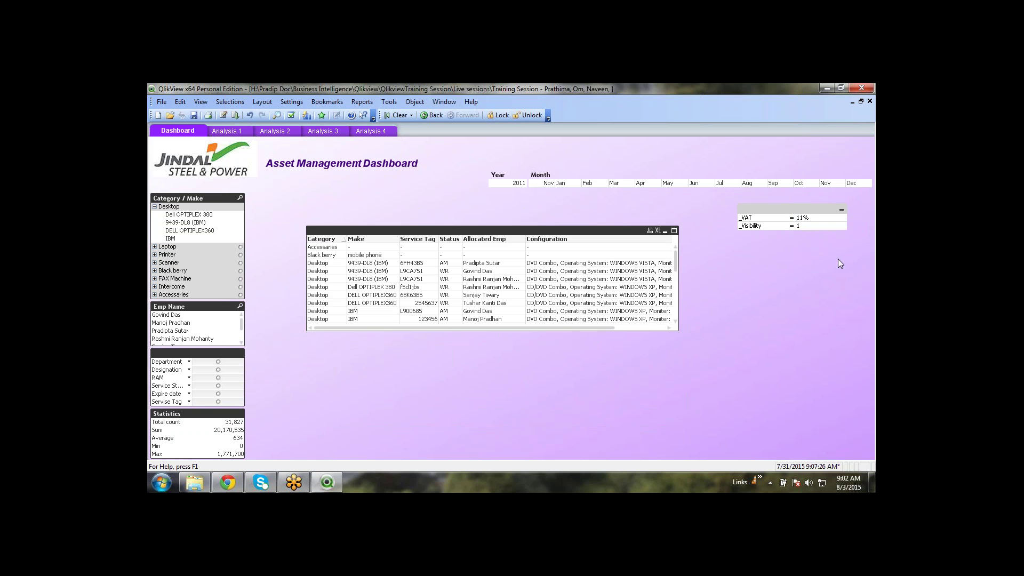
click(837, 259)
click(194, 115)
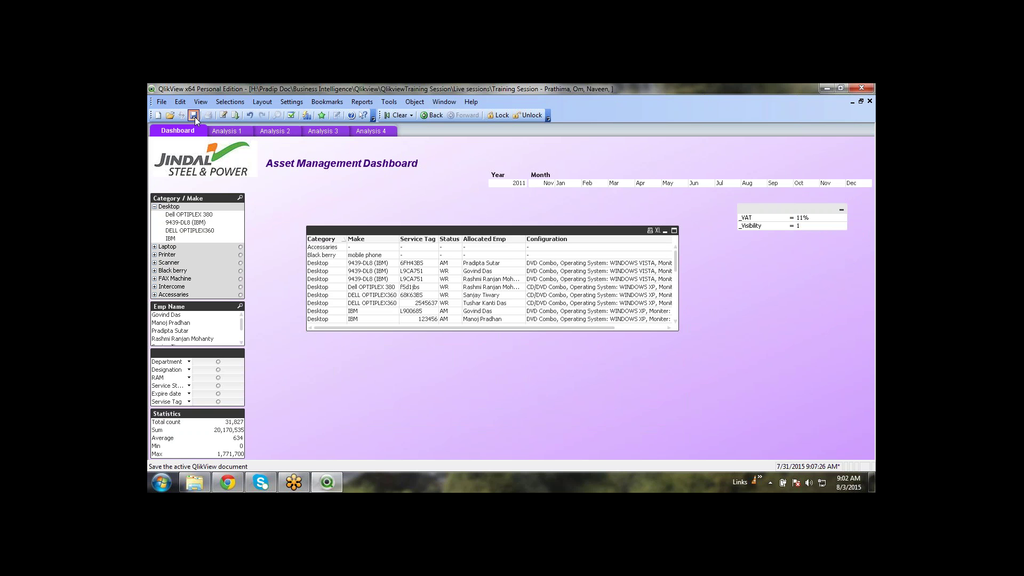
click(802, 226)
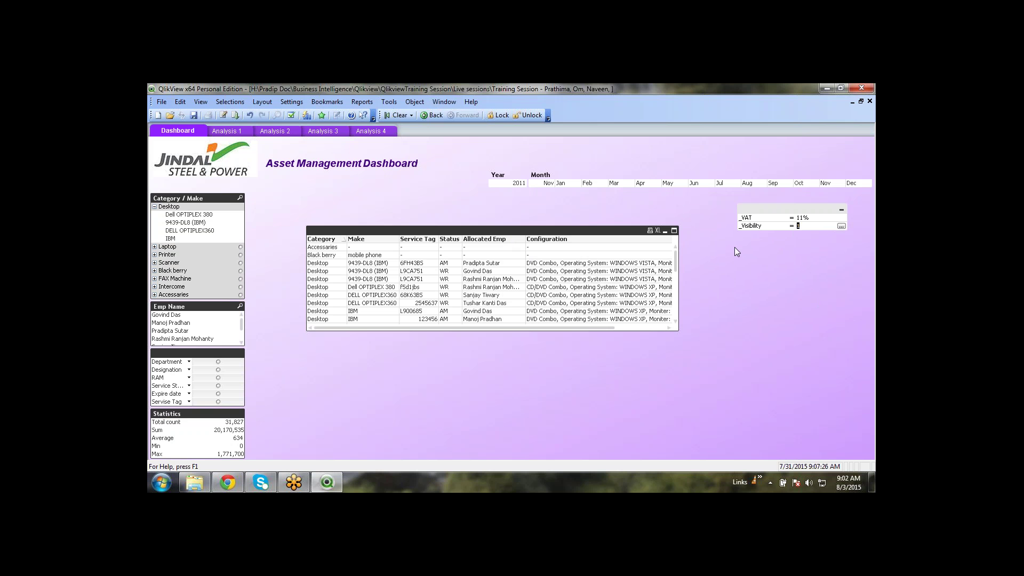
click(792, 257)
click(193, 117)
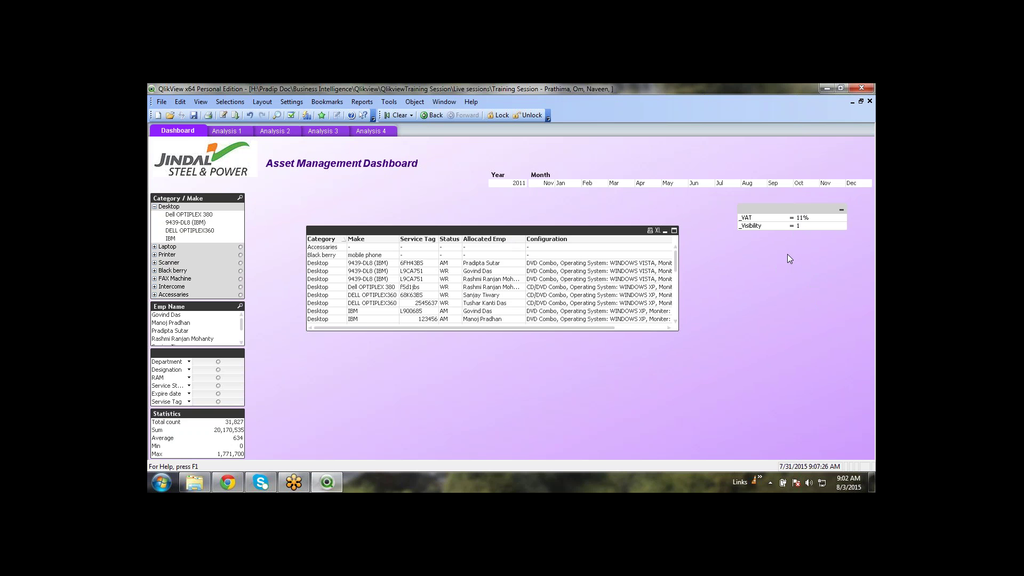
Move the asset table box up and left so it sits close beside the Category / Make list box
drag(551, 231, 492, 204)
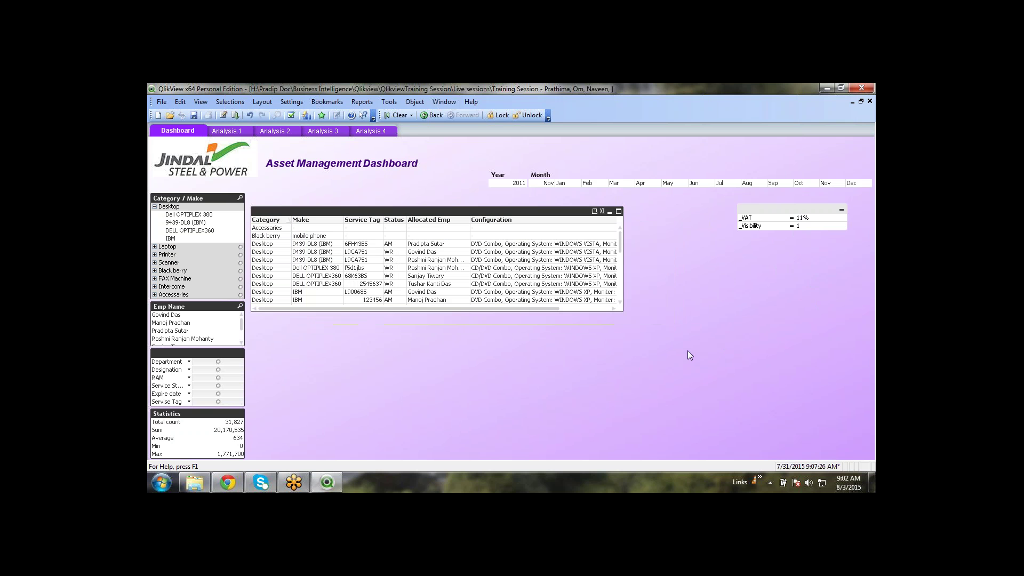
right_click(647, 260)
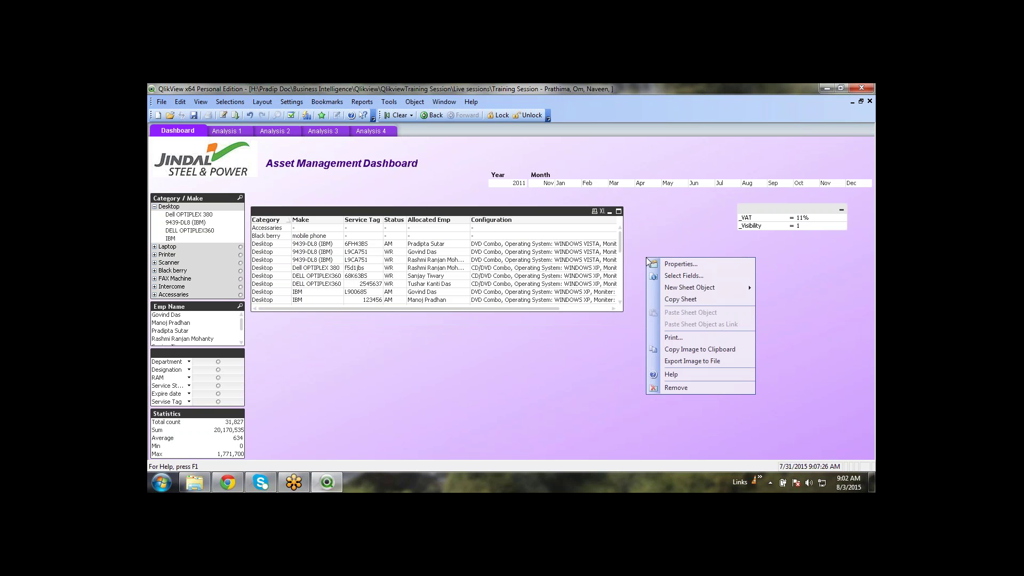
click(610, 387)
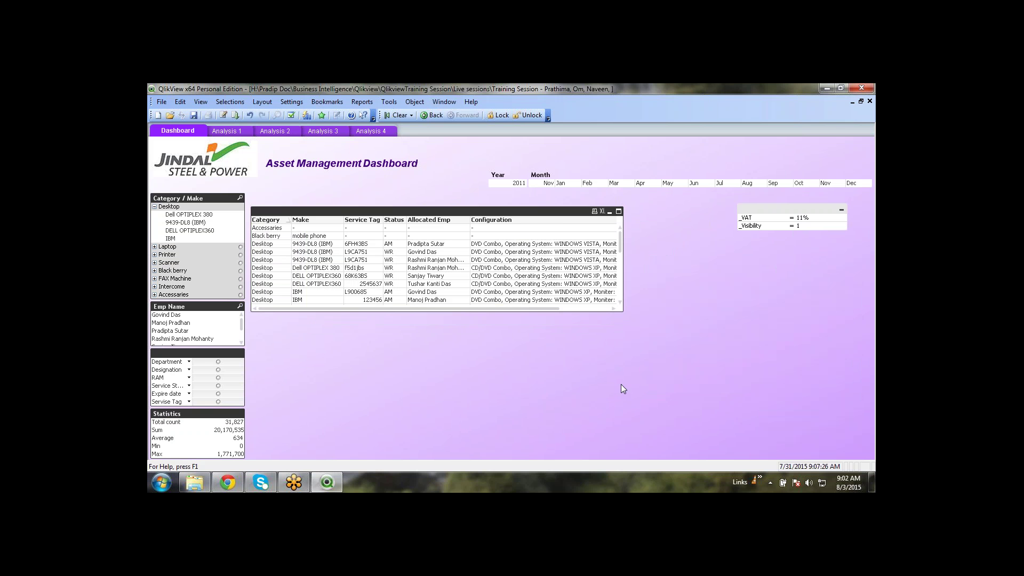
Add a Current Selections box with default settings to the right of the table box, and move the input box below the table
right_click(508, 360)
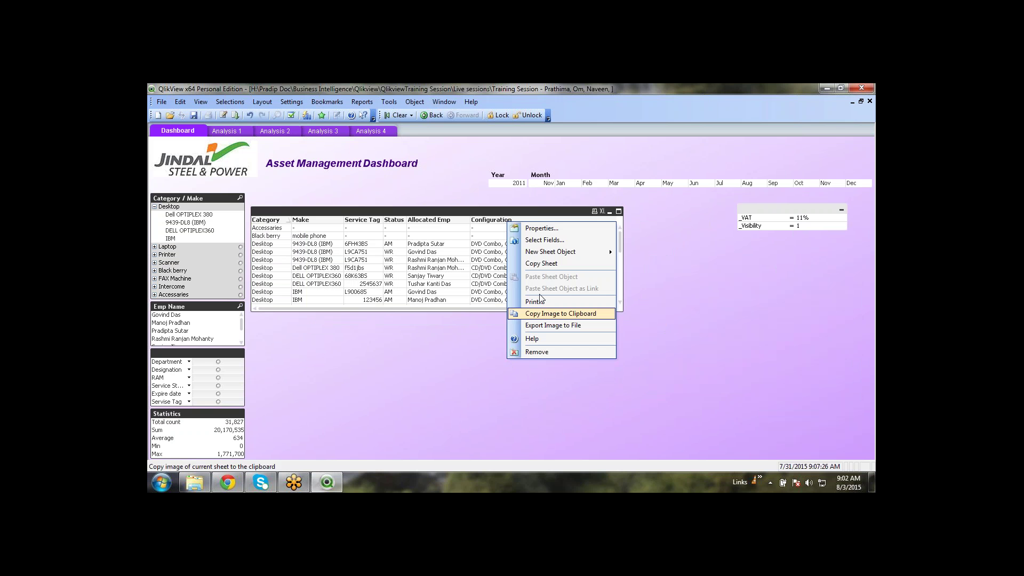
mouse_move(565, 252)
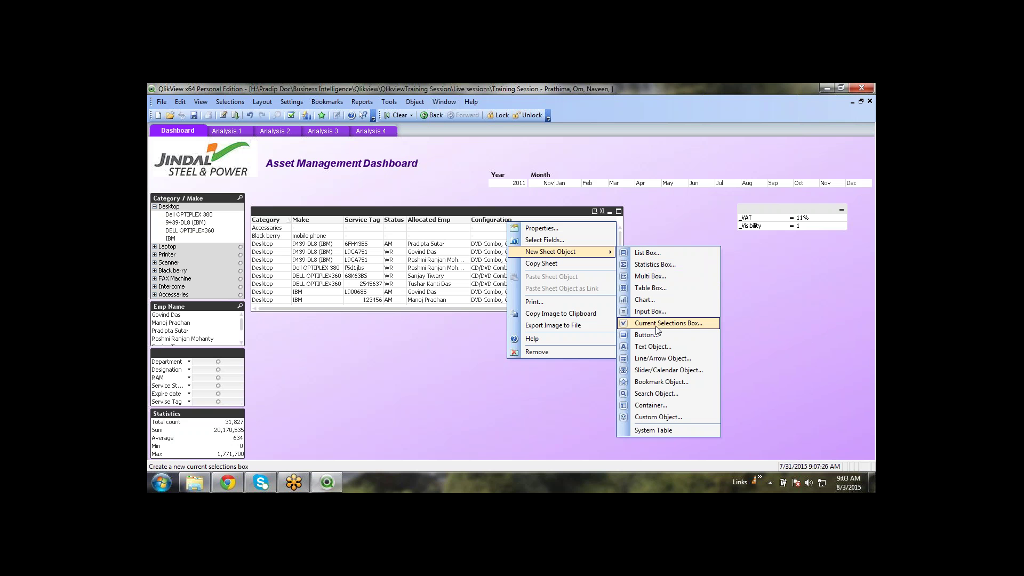
click(657, 325)
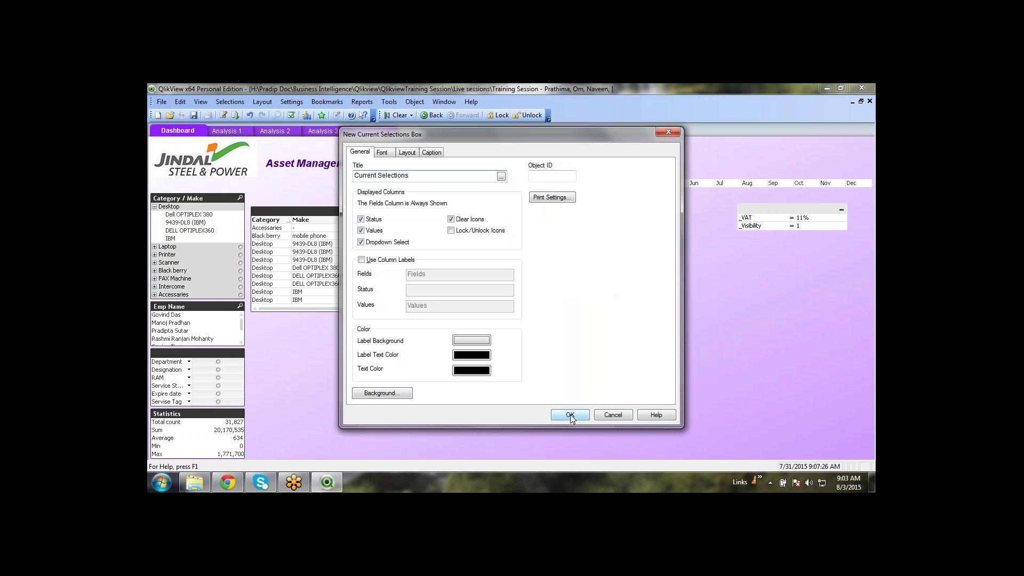
click(570, 415)
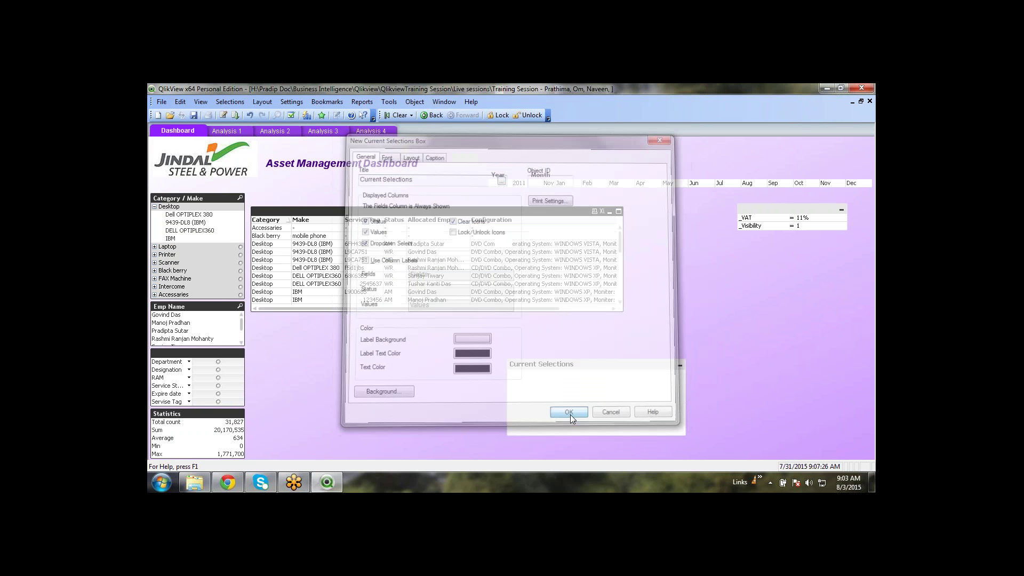
drag(636, 372, 783, 265)
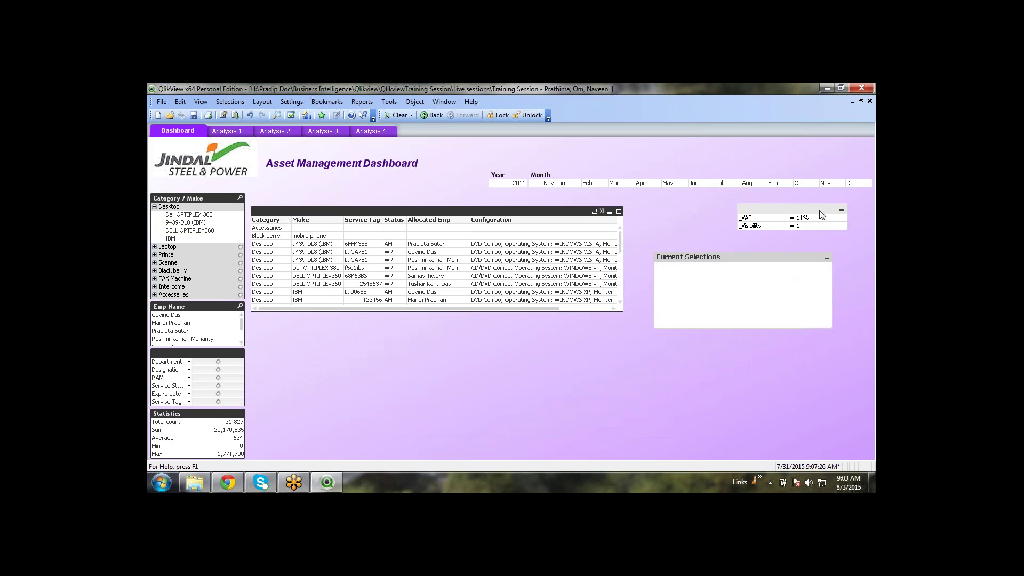
drag(820, 211, 548, 342)
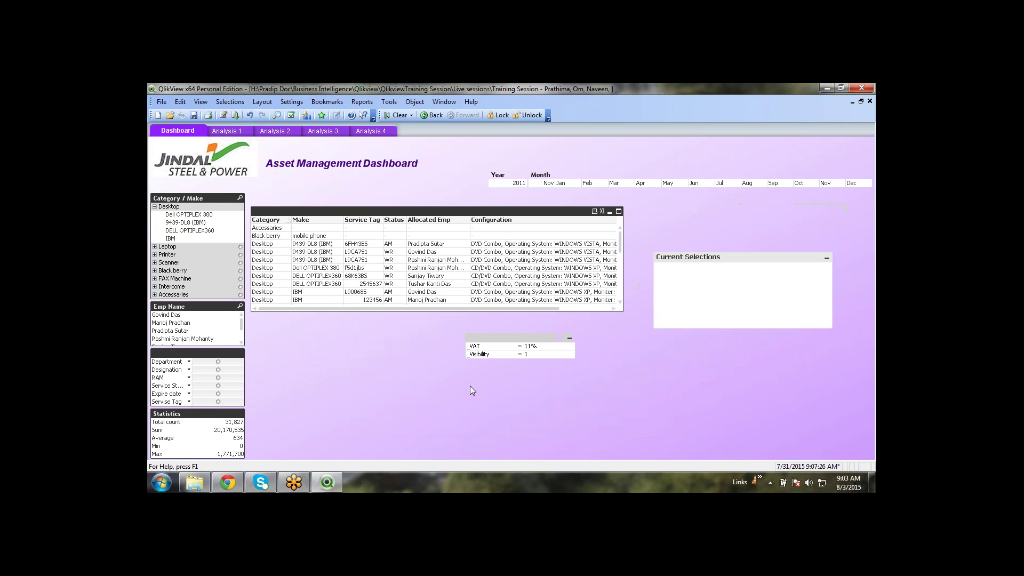
click(154, 206)
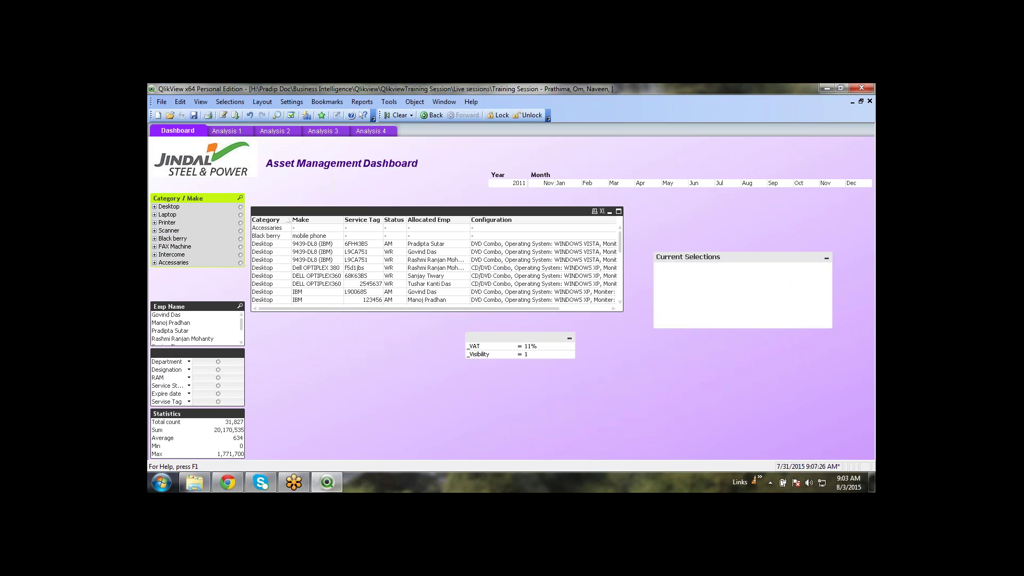
click(154, 206)
click(622, 382)
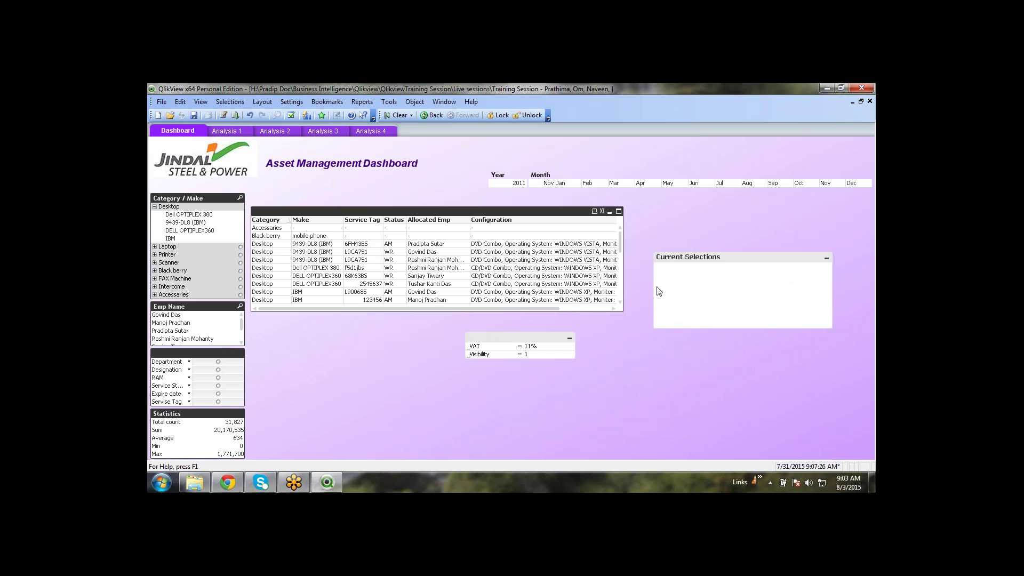
Delete the Statistics box and move the Category / Make, Emp Name and multi boxes together down into the freed space
click(194, 415)
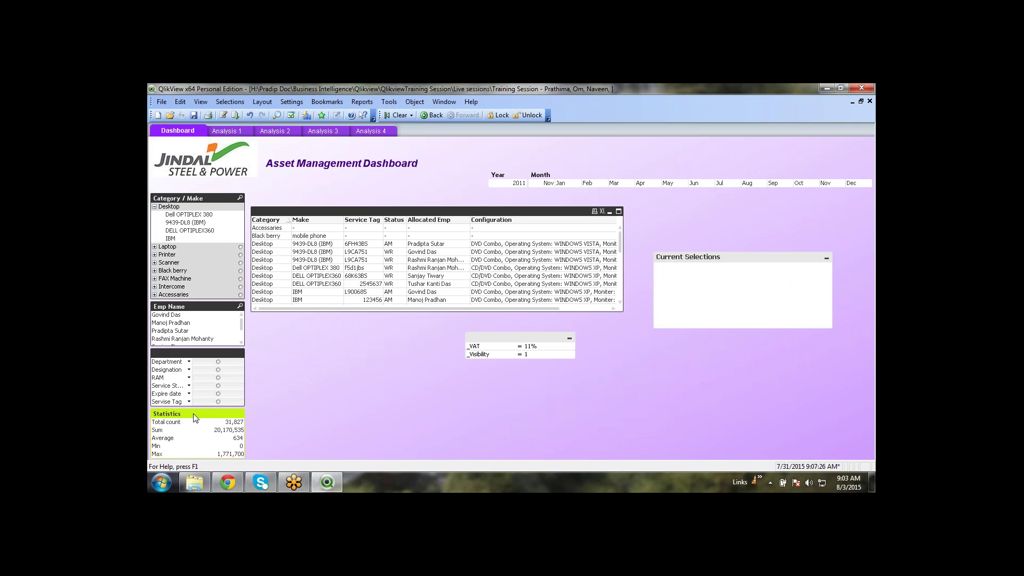
key(Delete)
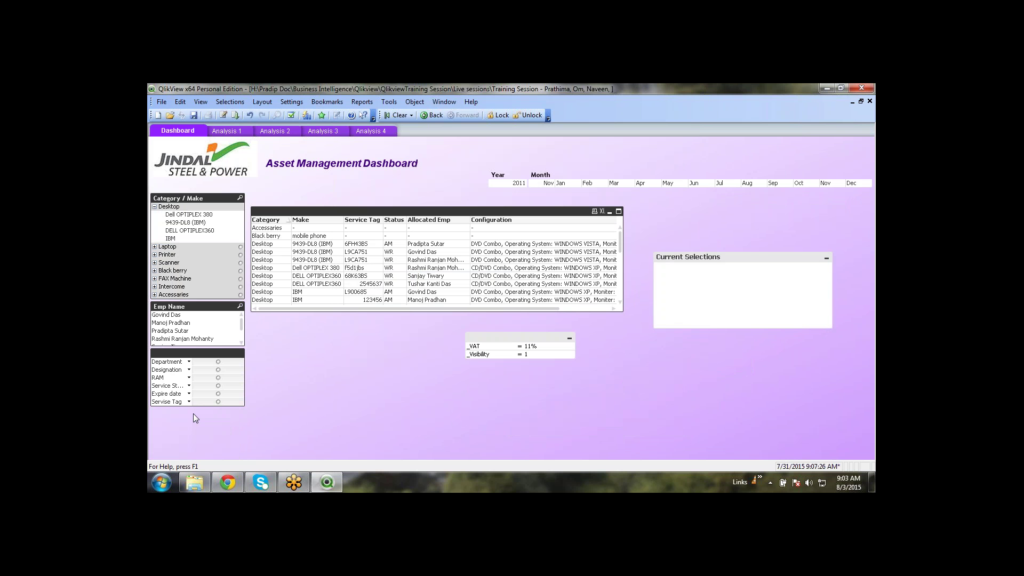
drag(255, 414, 150, 189)
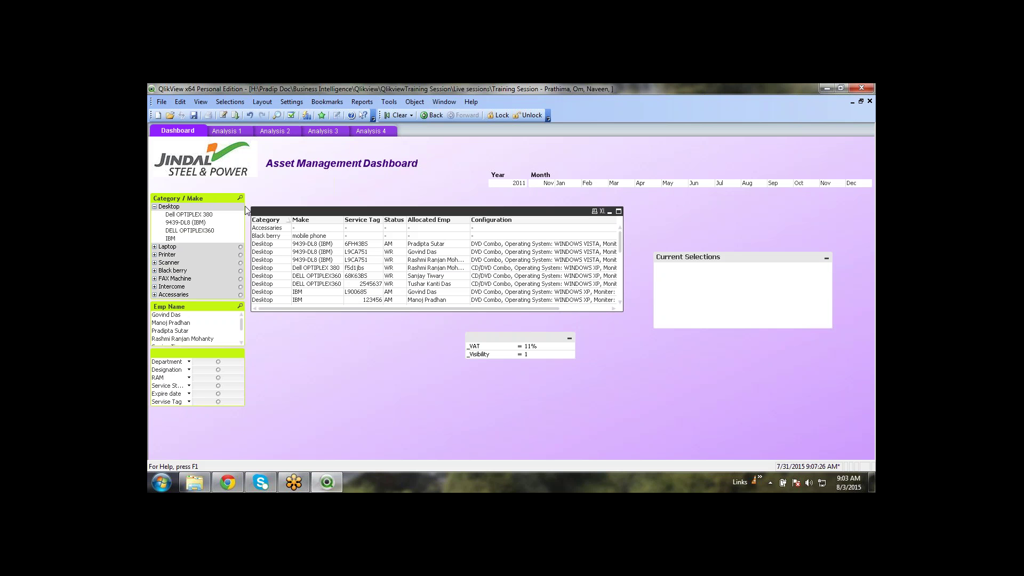
drag(246, 210, 247, 259)
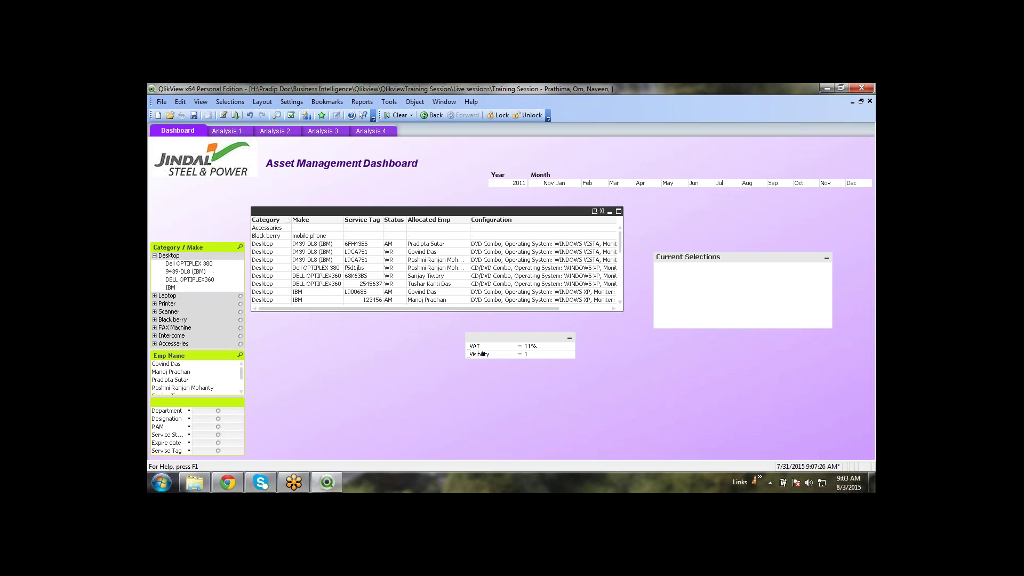
key(Down)
key(Down)
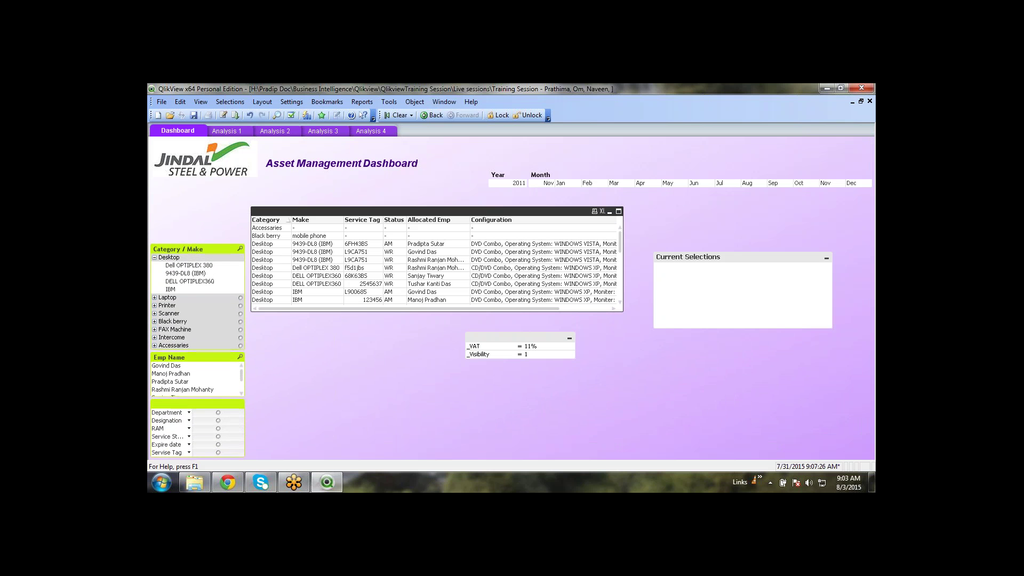
Shift the asset table box slightly right to leave a gap beside the column of list boxes
drag(407, 210, 417, 208)
click(691, 381)
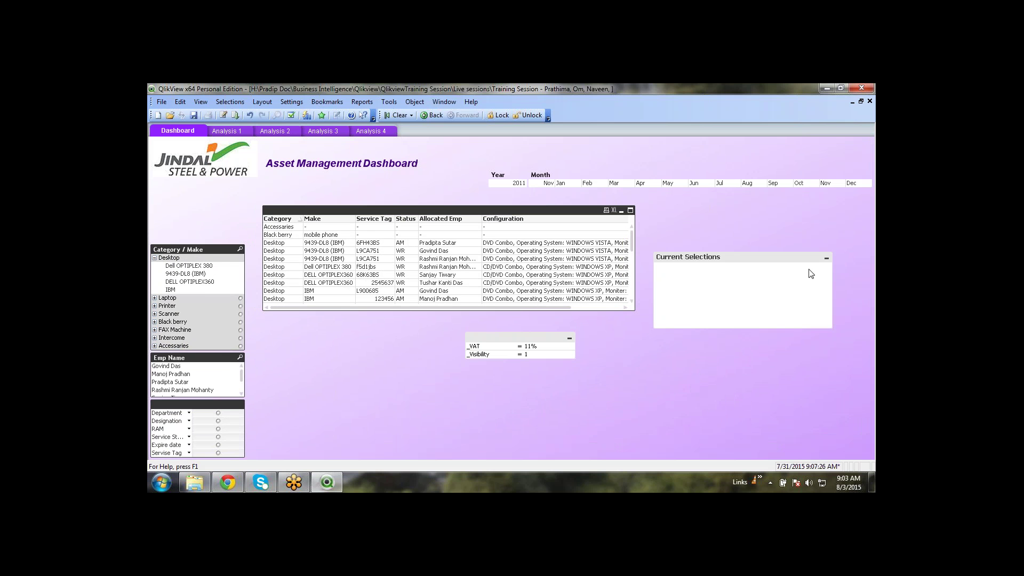
Copy the Emp Name list box's formatting onto the Current Selections box and make the box narrower
click(173, 358)
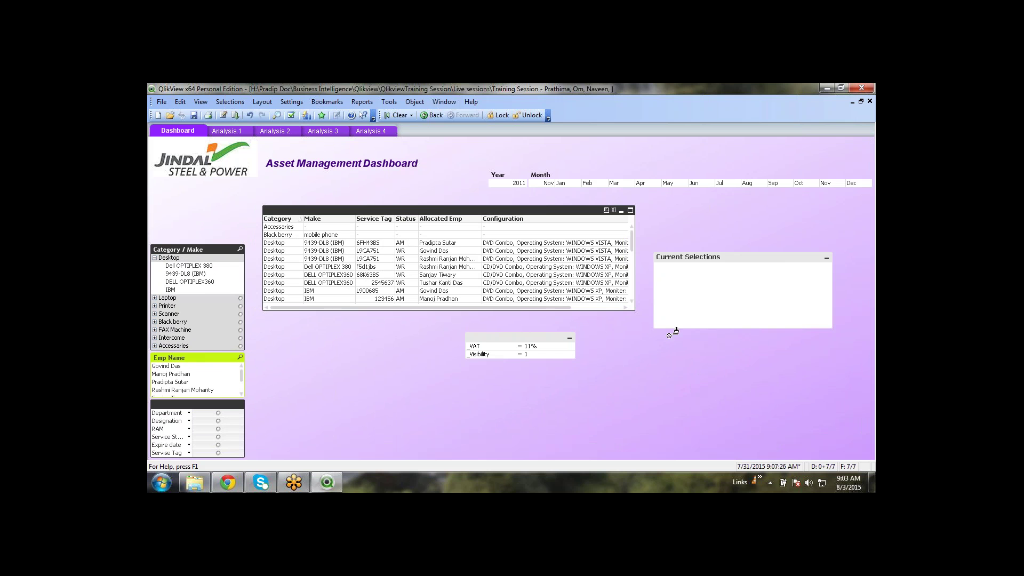
click(733, 259)
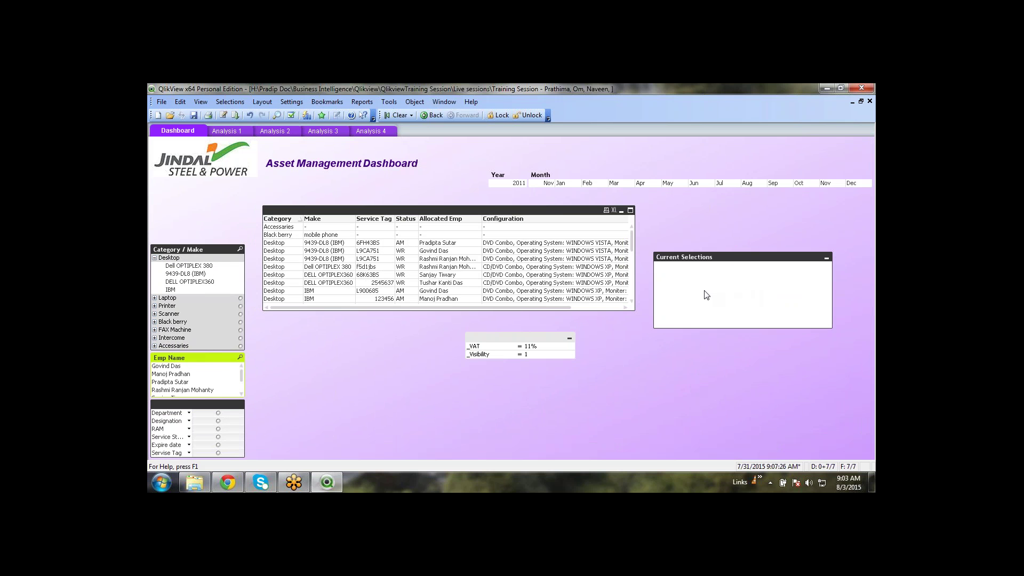
drag(829, 293, 761, 290)
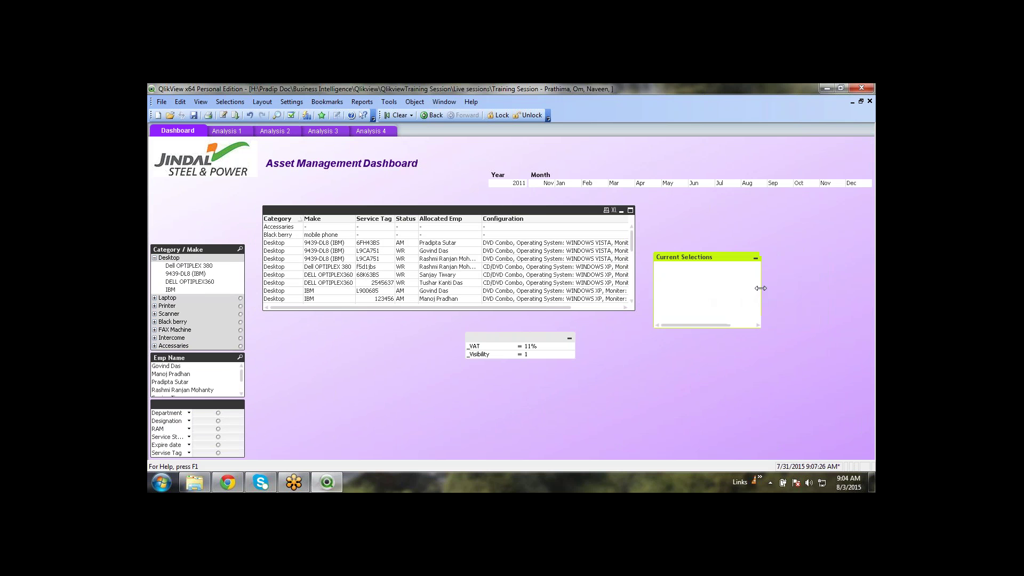
drag(715, 325, 752, 325)
click(300, 366)
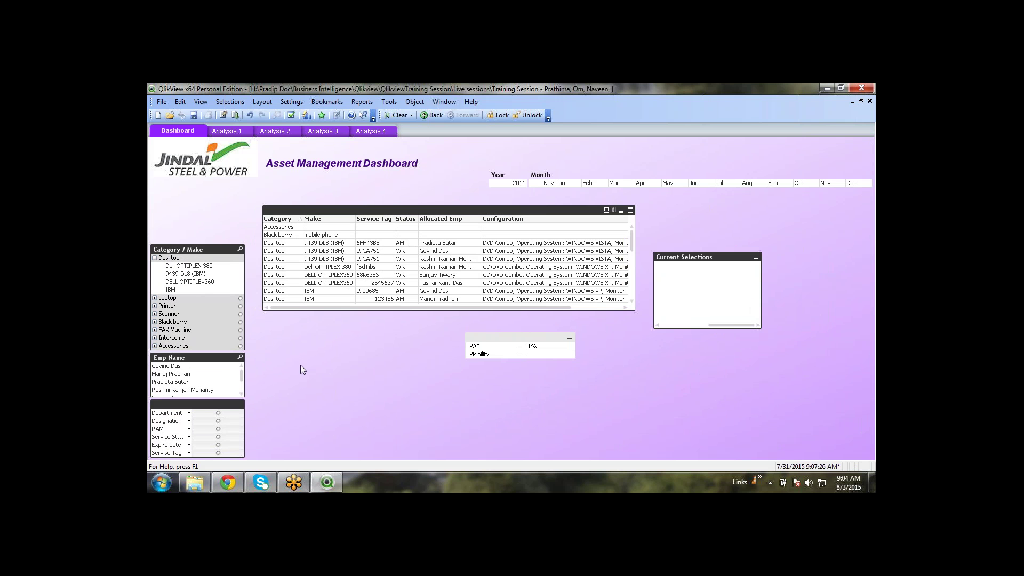
Filter the dashboard by category Desktop, make DELL OPTIPLEX360, department IT and C, service status WR and the first listed employee
click(183, 259)
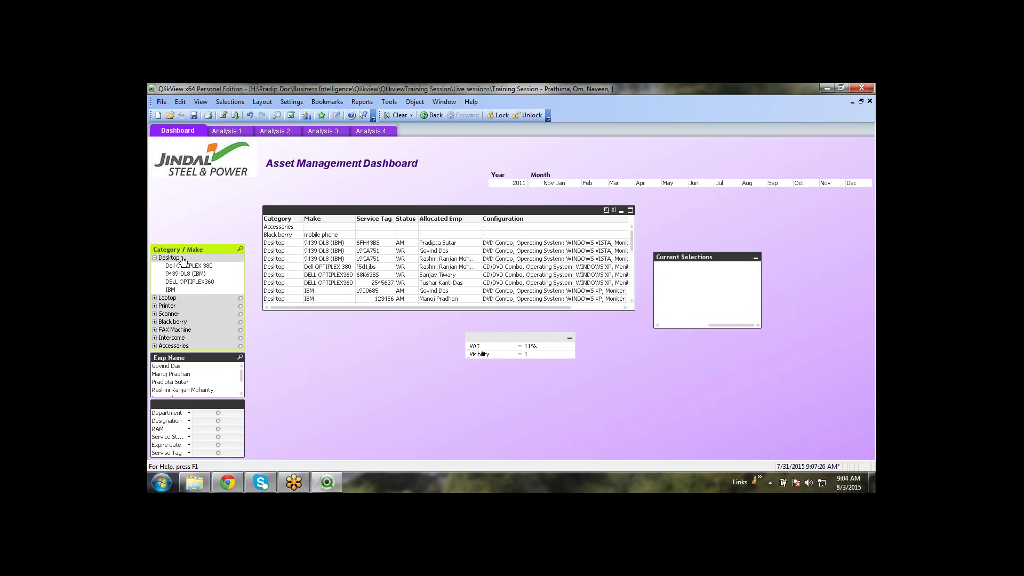
click(274, 243)
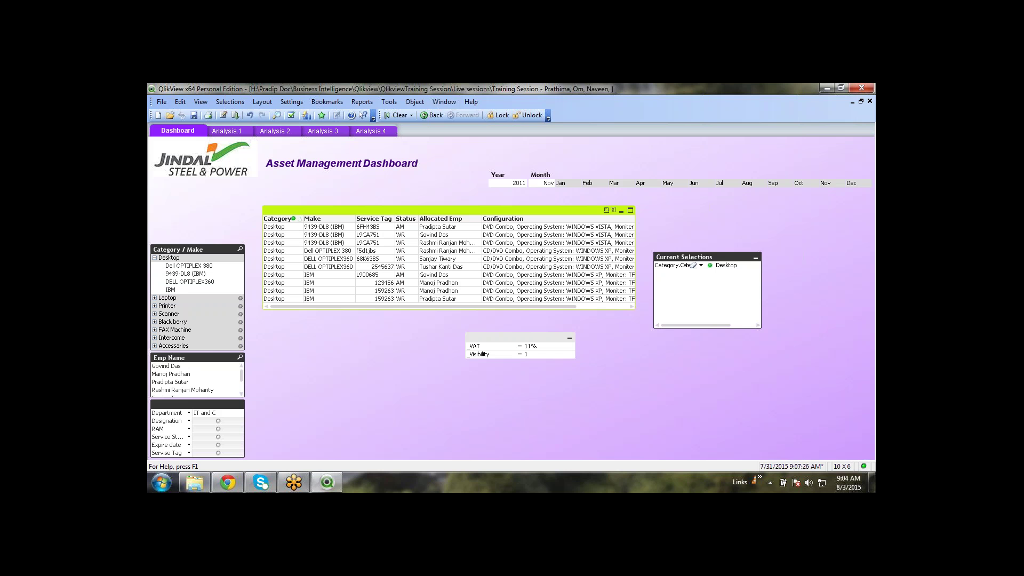
click(185, 286)
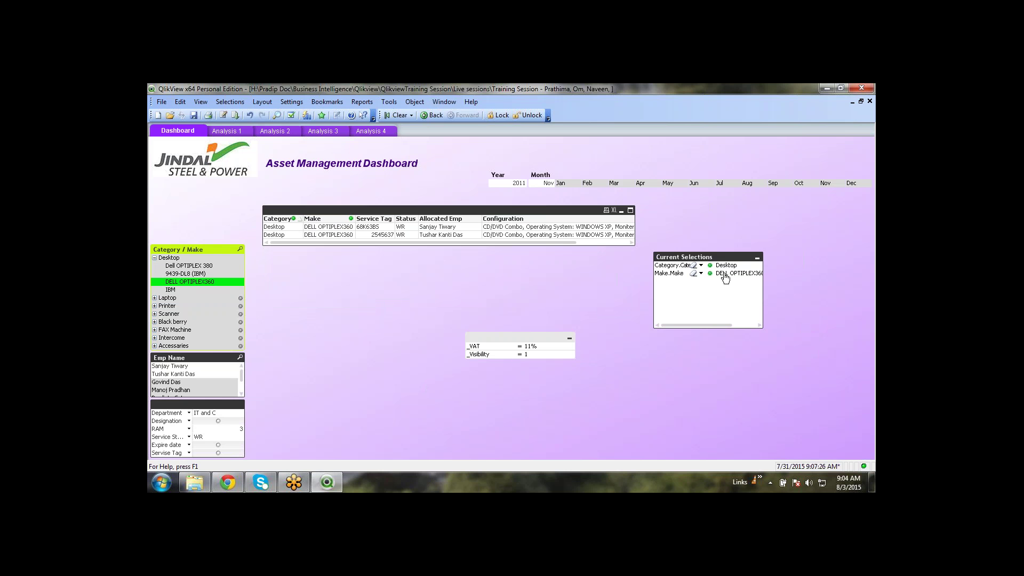
click(722, 324)
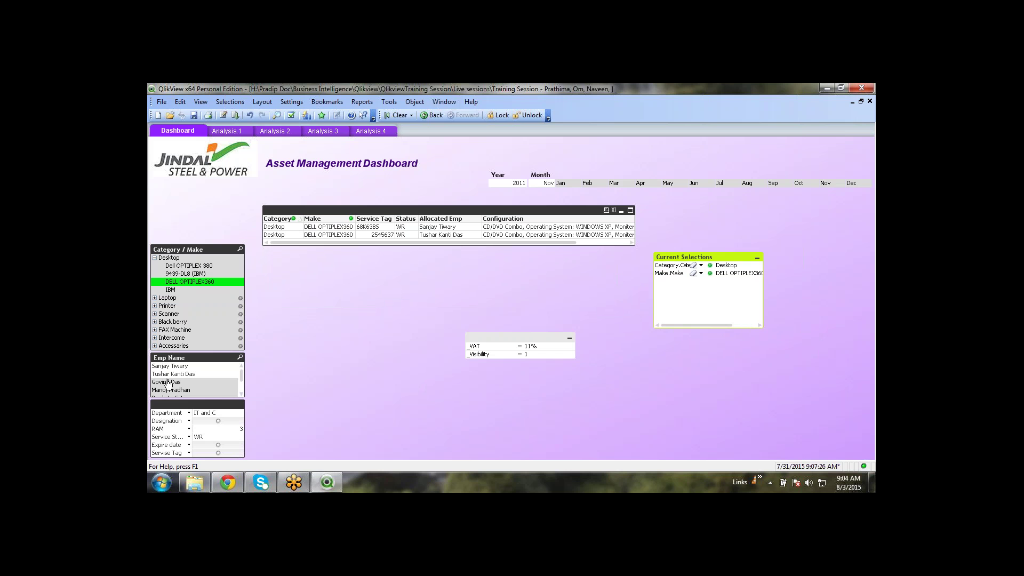
click(213, 412)
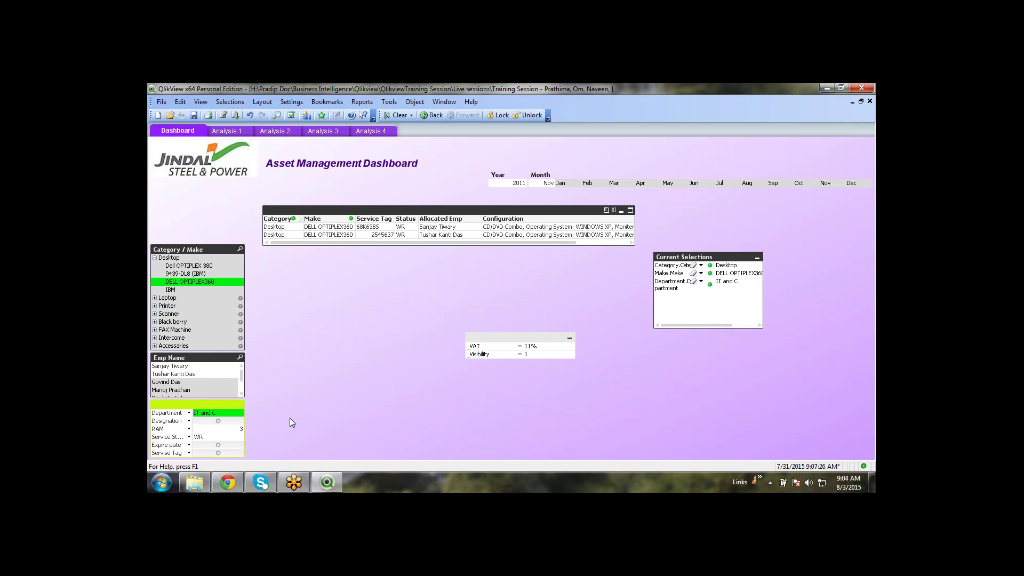
click(214, 437)
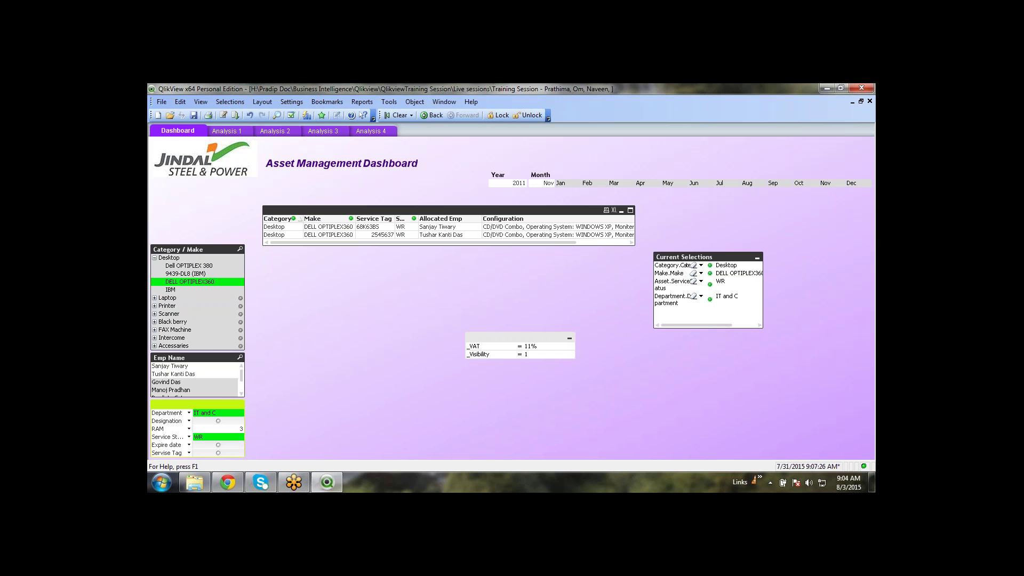
click(178, 367)
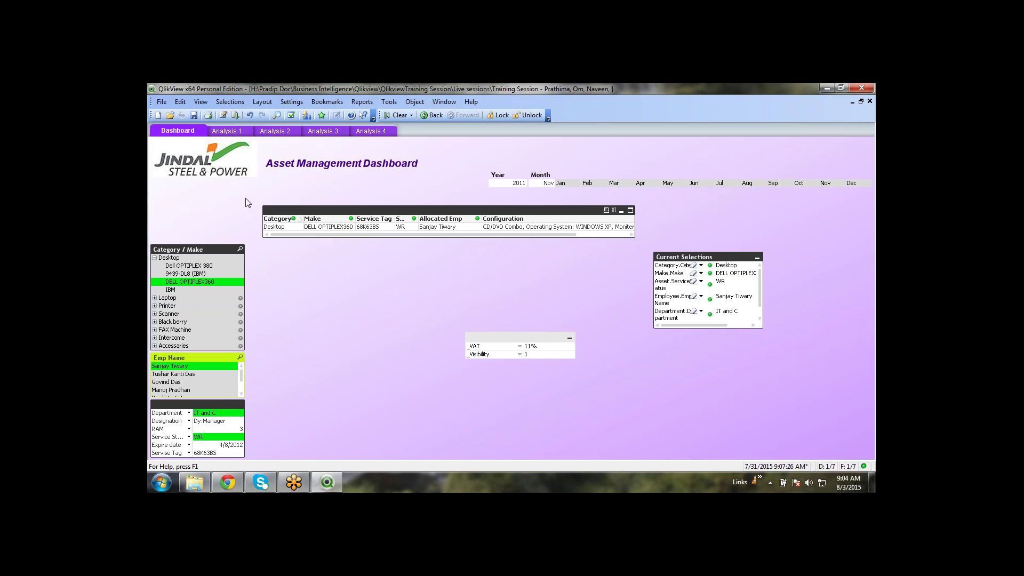
Look through the Analysis sheets to check which ones carry the dashboard objects and return to the Dashboard sheet
click(249, 135)
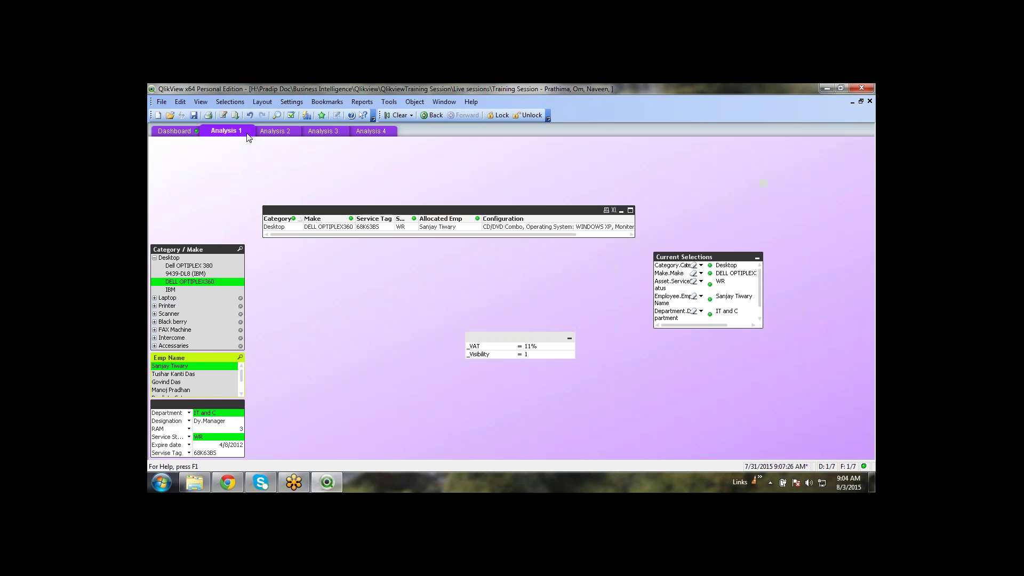
click(283, 136)
click(323, 131)
click(380, 130)
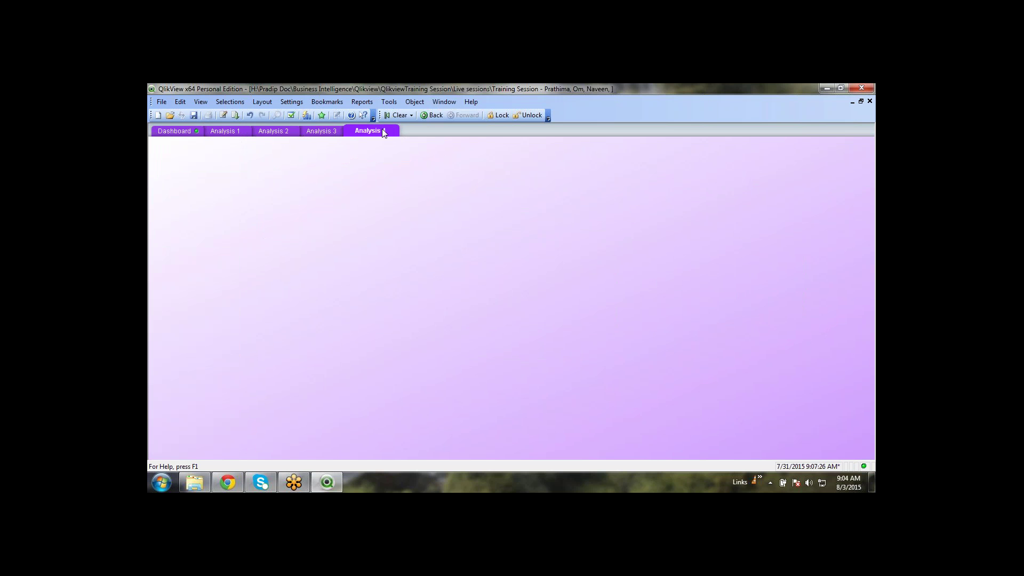
click(169, 132)
click(232, 134)
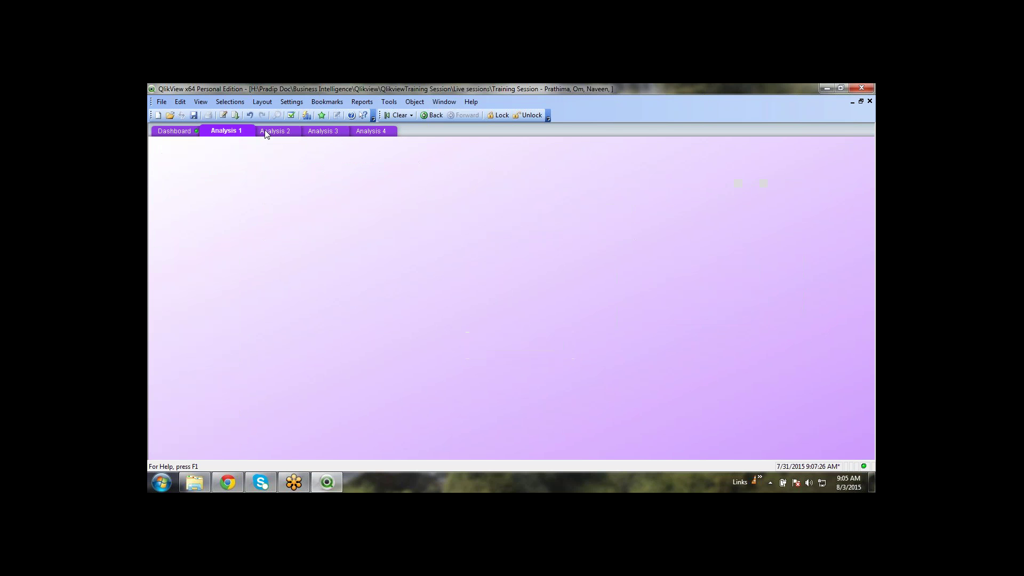
click(184, 132)
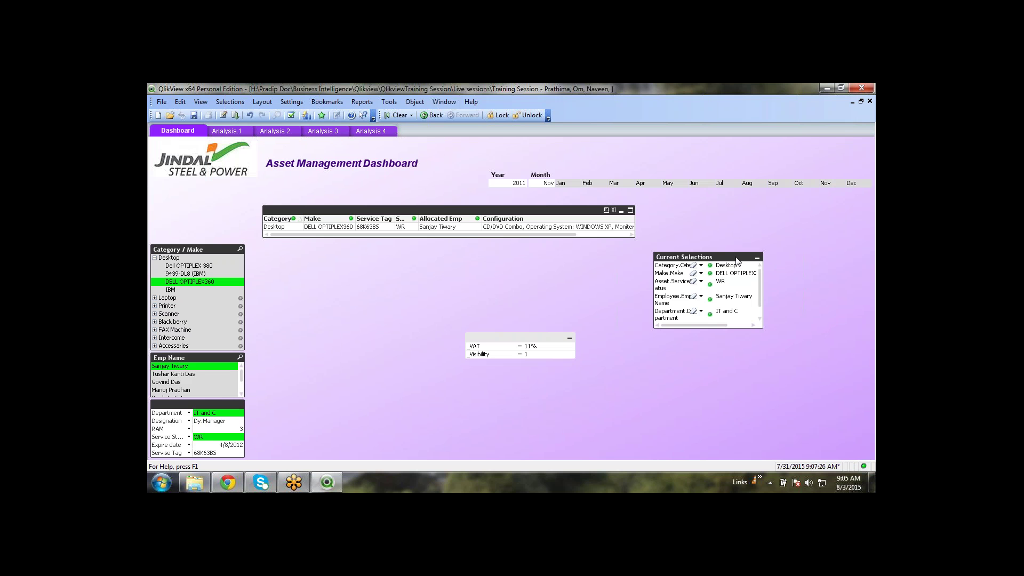
Shorten the Current Selections box and move it under the company logo, above the Category / Make box
drag(715, 324, 682, 322)
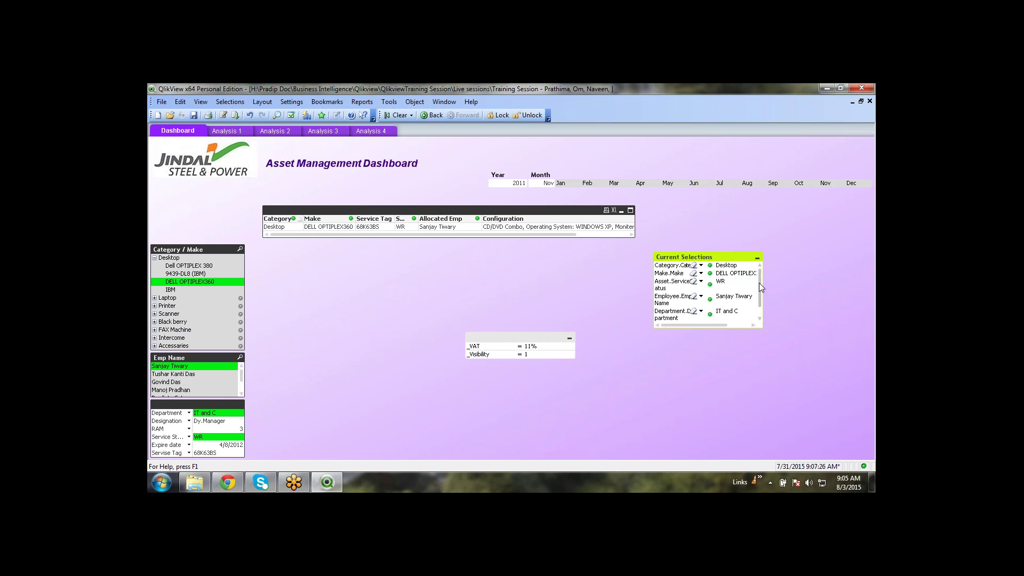
mouse_move(759, 284)
mouse_down()
mouse_move(760, 295)
mouse_move(761, 277)
mouse_up()
click(525, 342)
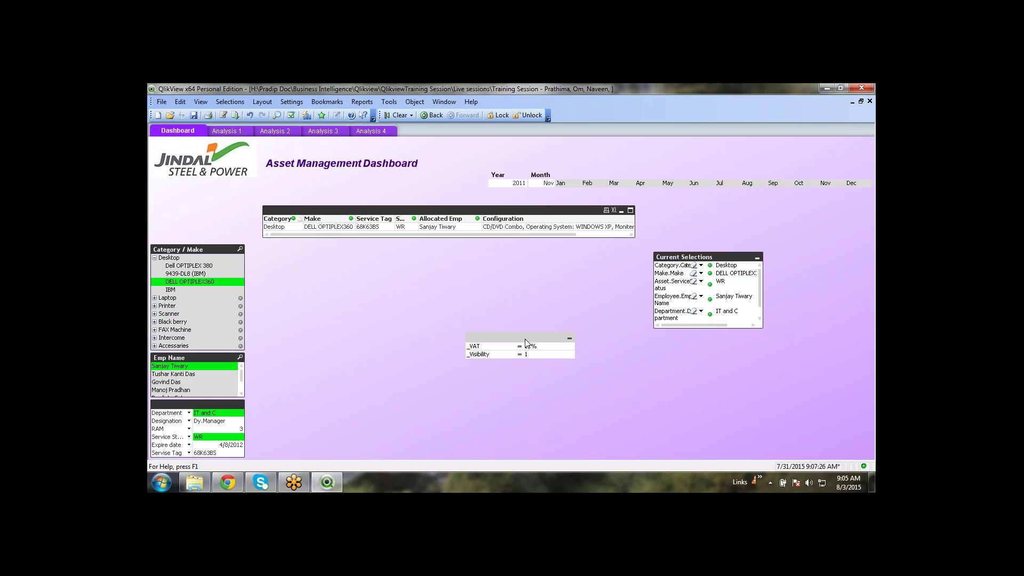
click(737, 258)
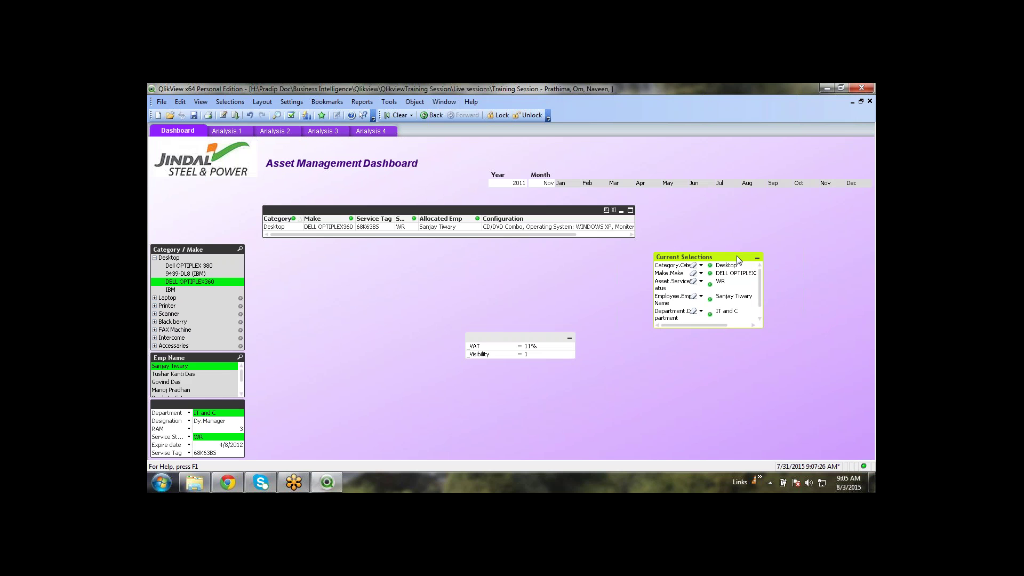
drag(723, 327, 723, 312)
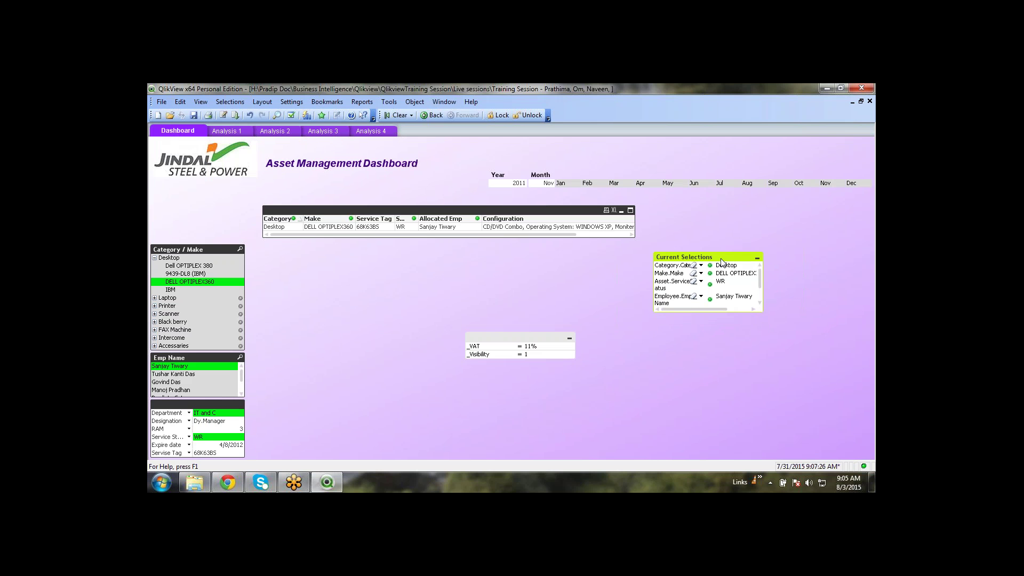
drag(722, 259, 221, 187)
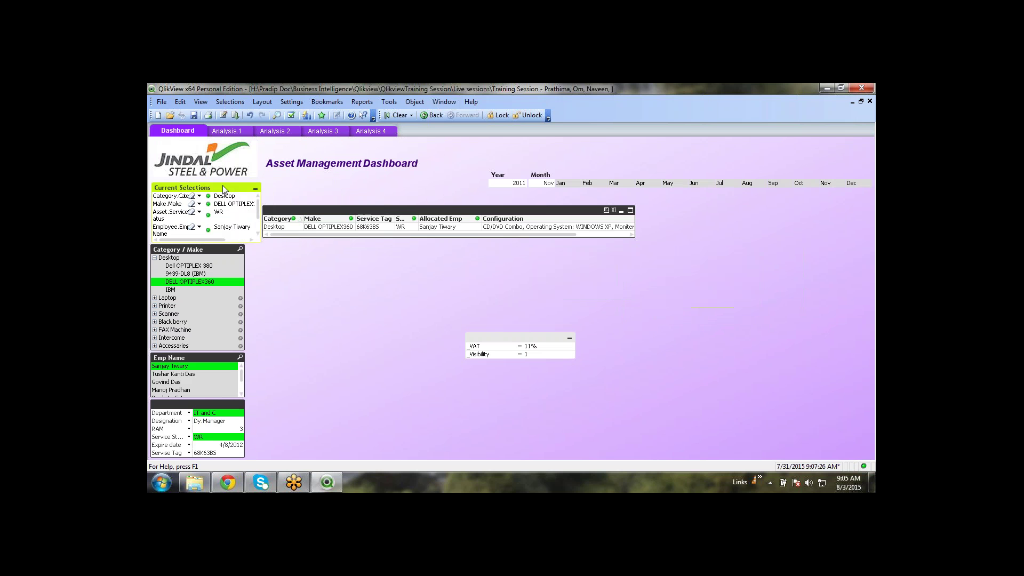
Hide the caption of the Current Selections box and reduce the box's height to leave a gap above Category / Make
right_click(224, 186)
click(233, 191)
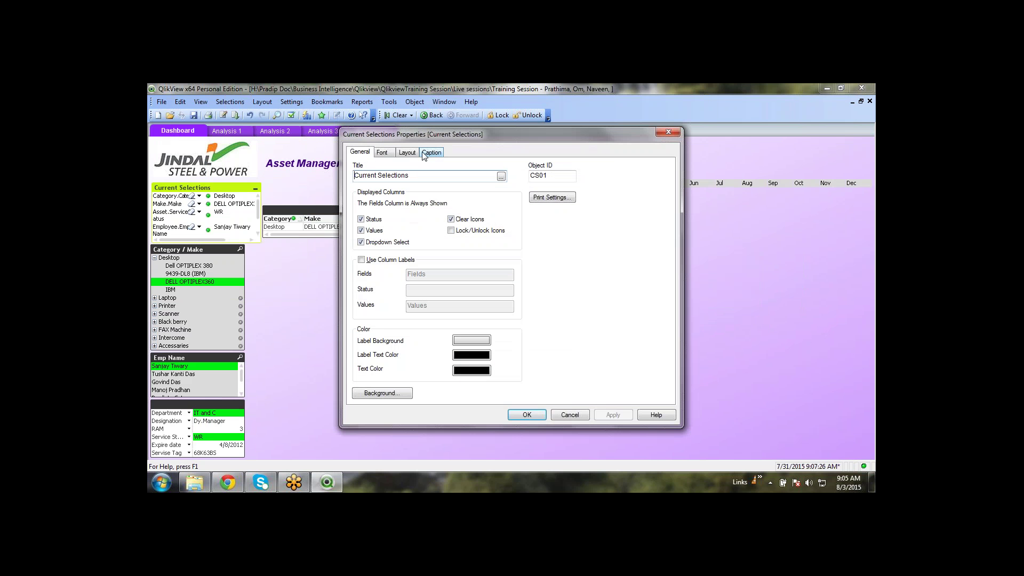
click(430, 153)
click(361, 165)
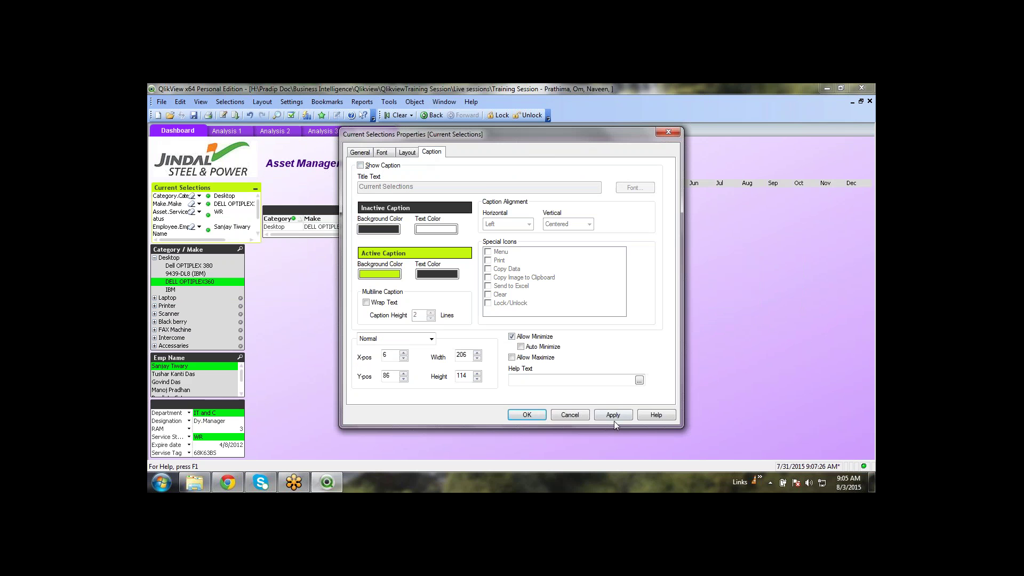
click(613, 415)
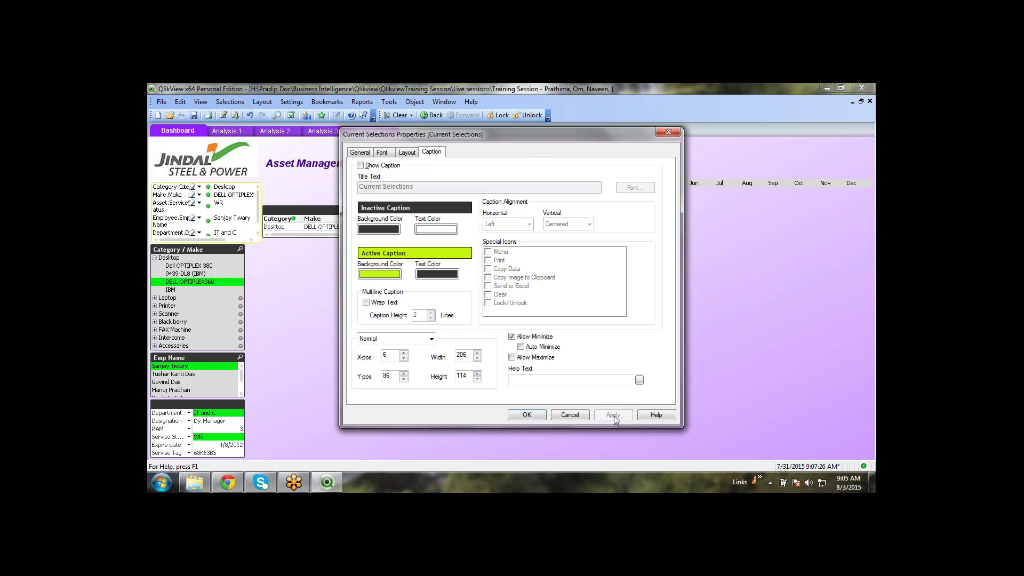
click(538, 416)
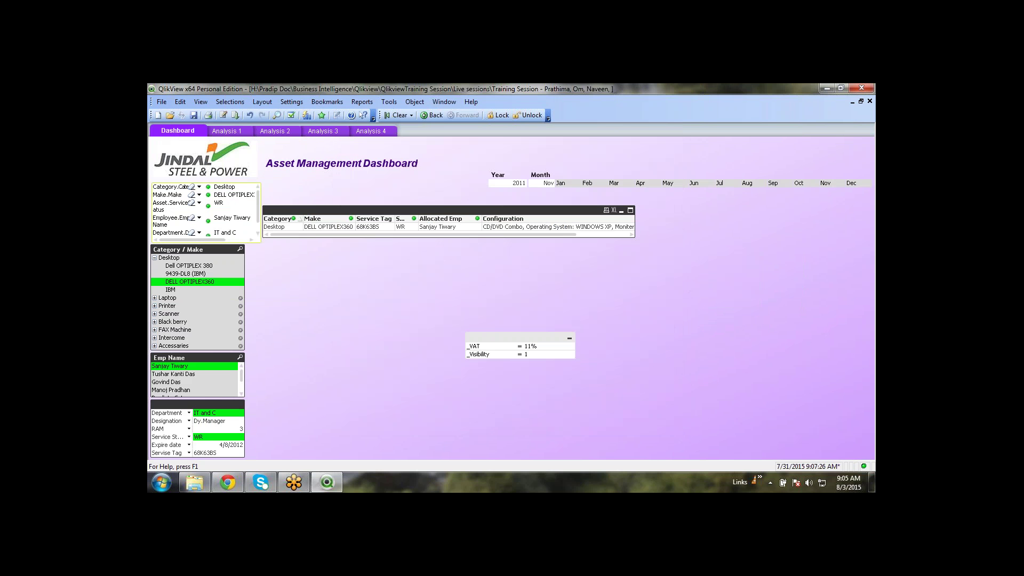
drag(244, 241, 245, 233)
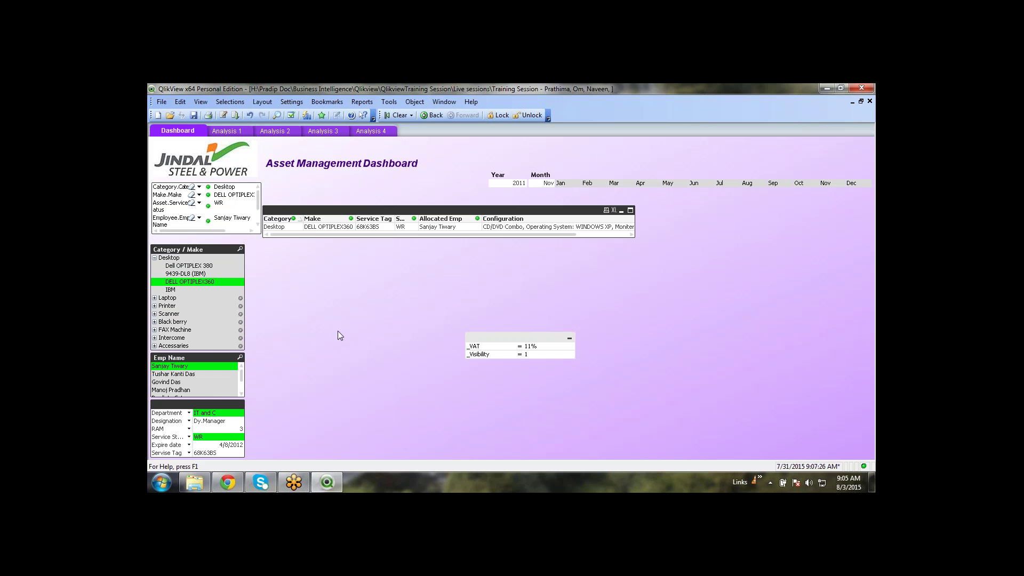
Clear the employee and department filters from the Current Selections box, and clear all remaining selections
click(192, 218)
click(191, 218)
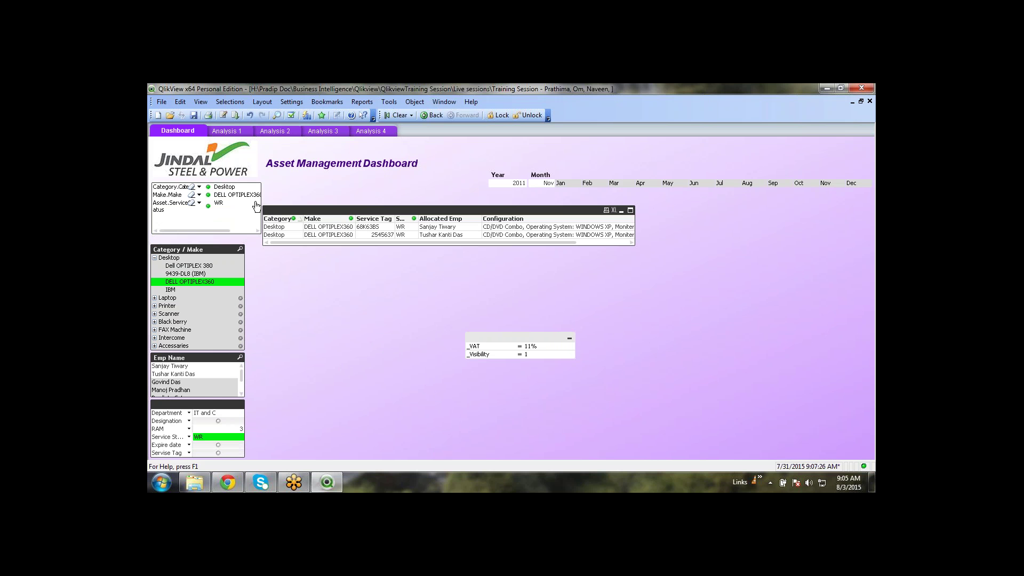
click(401, 114)
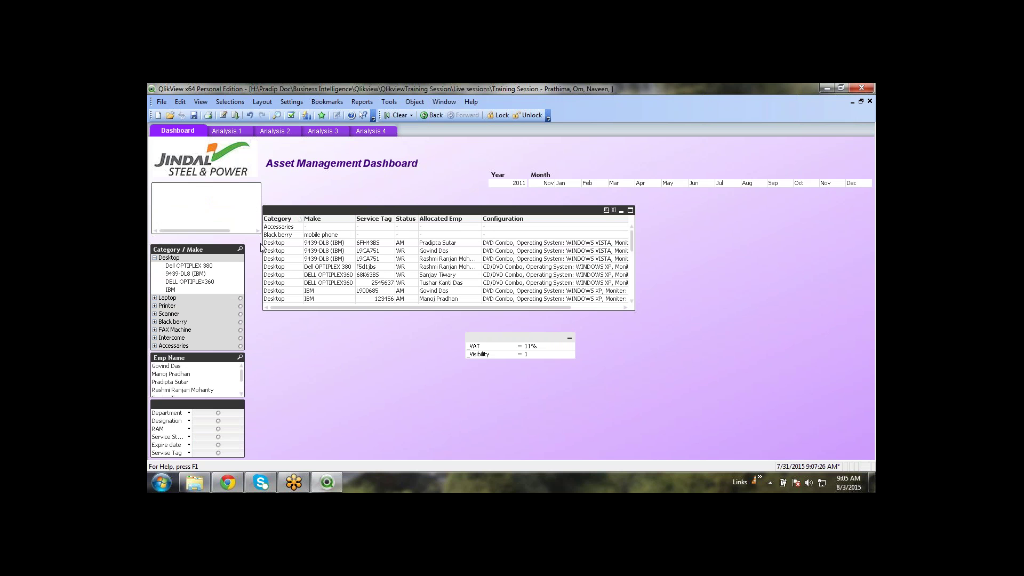
Narrow the Current Selections box slightly so it ends before the asset table box
drag(261, 203, 254, 203)
drag(216, 231, 255, 229)
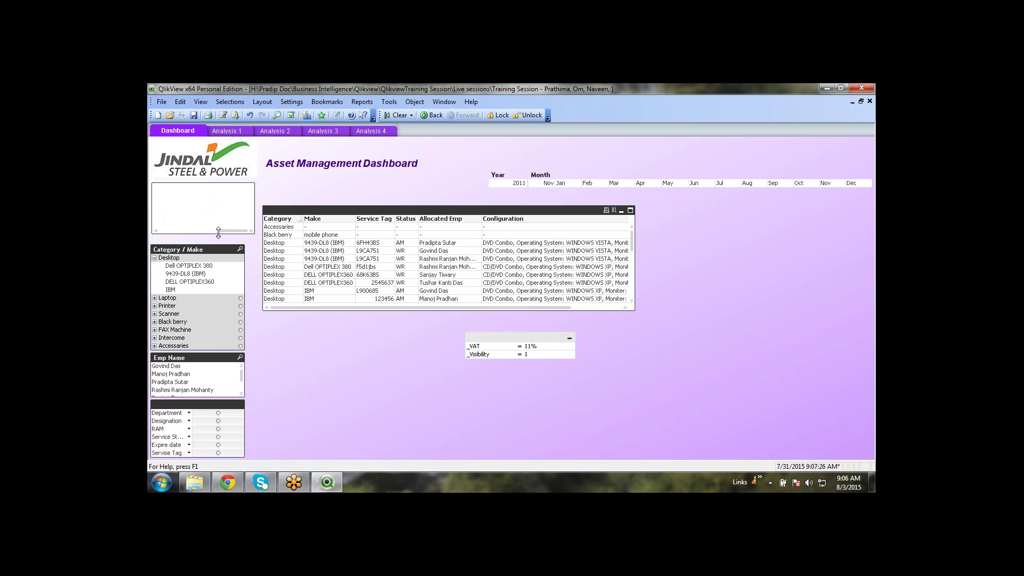
click(191, 235)
click(168, 235)
Widen the Category / Make, Emp Name and multi boxes to match the Current Selections box's width and save the document
drag(245, 281, 254, 281)
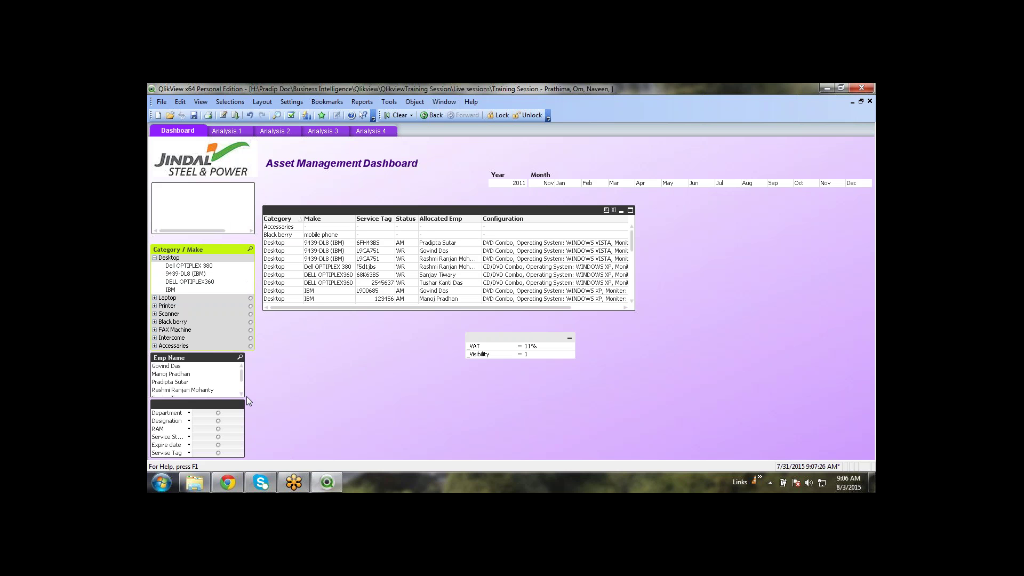
drag(245, 379, 253, 377)
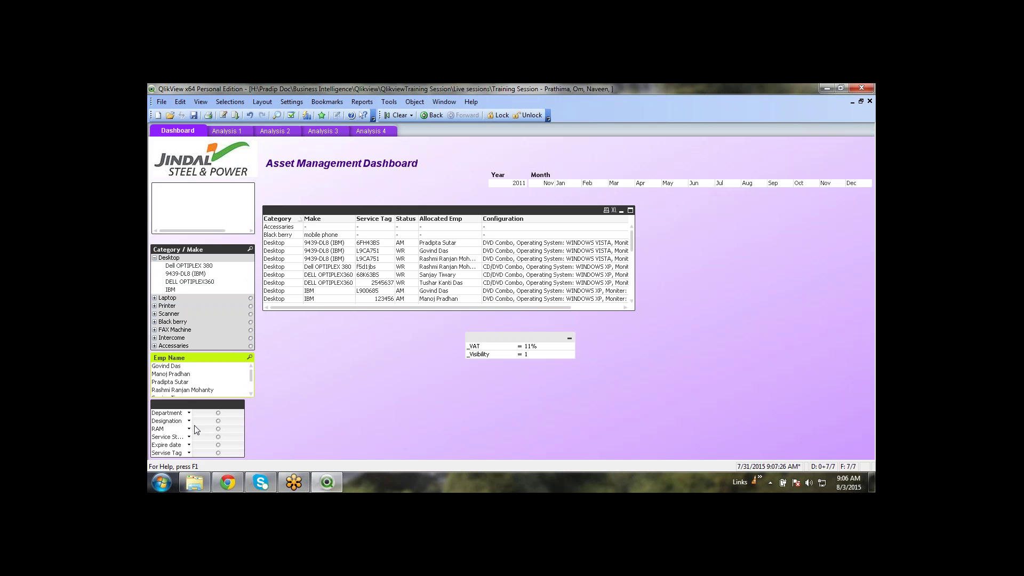
mouse_move(189, 425)
mouse_down()
mouse_move(257, 417)
mouse_move(198, 433)
mouse_up()
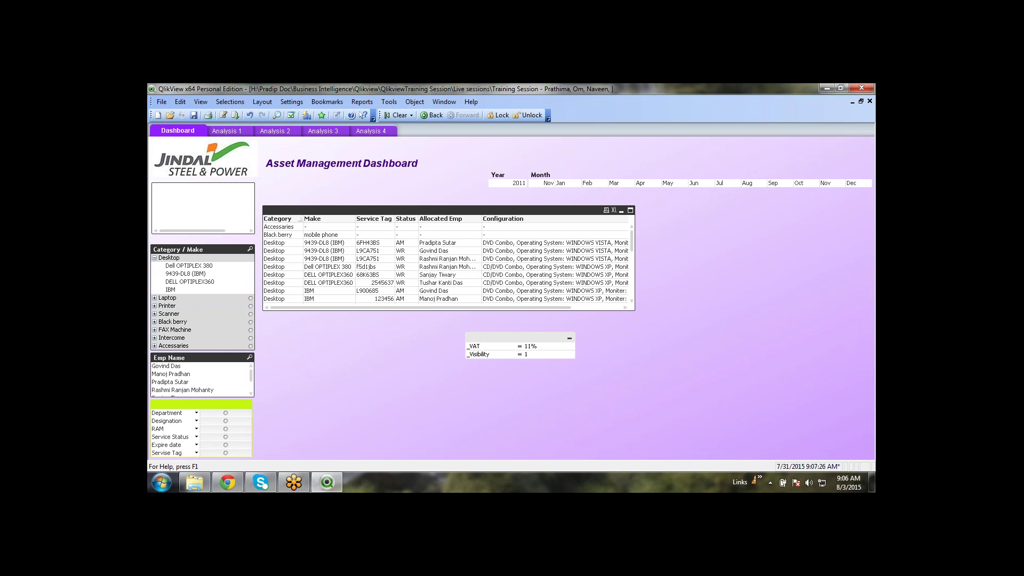
click(242, 421)
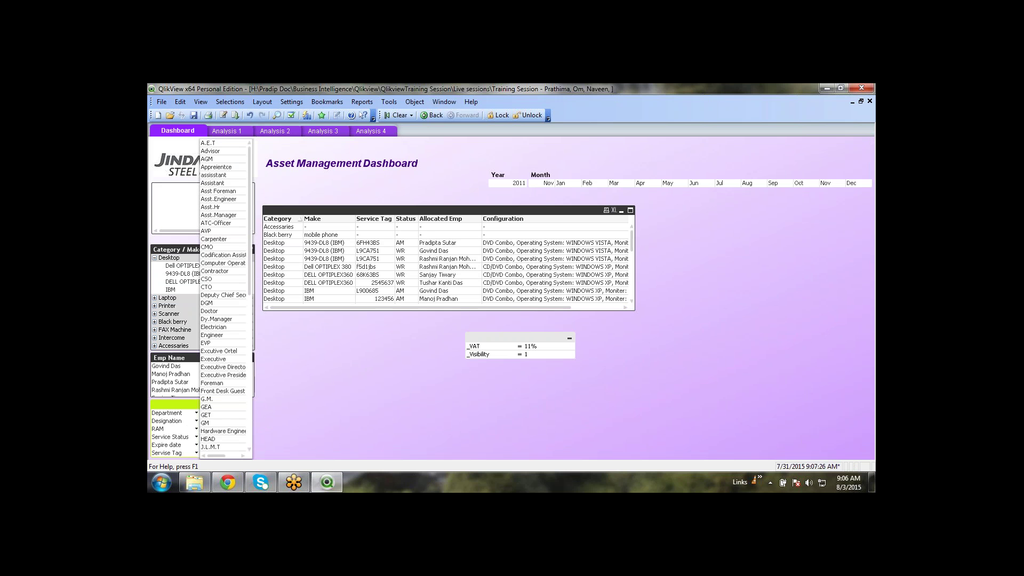
click(271, 408)
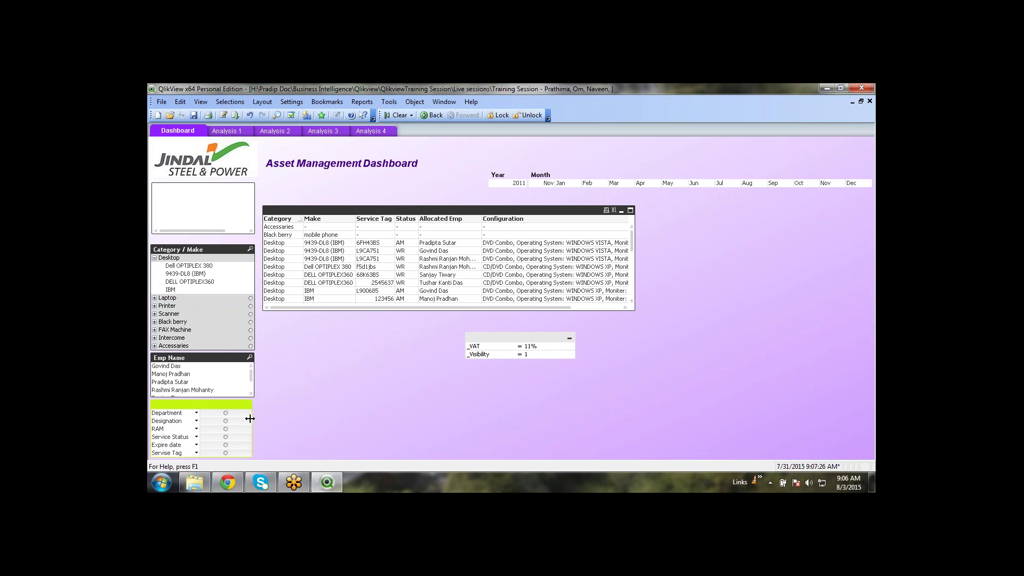
drag(251, 418, 254, 418)
click(350, 402)
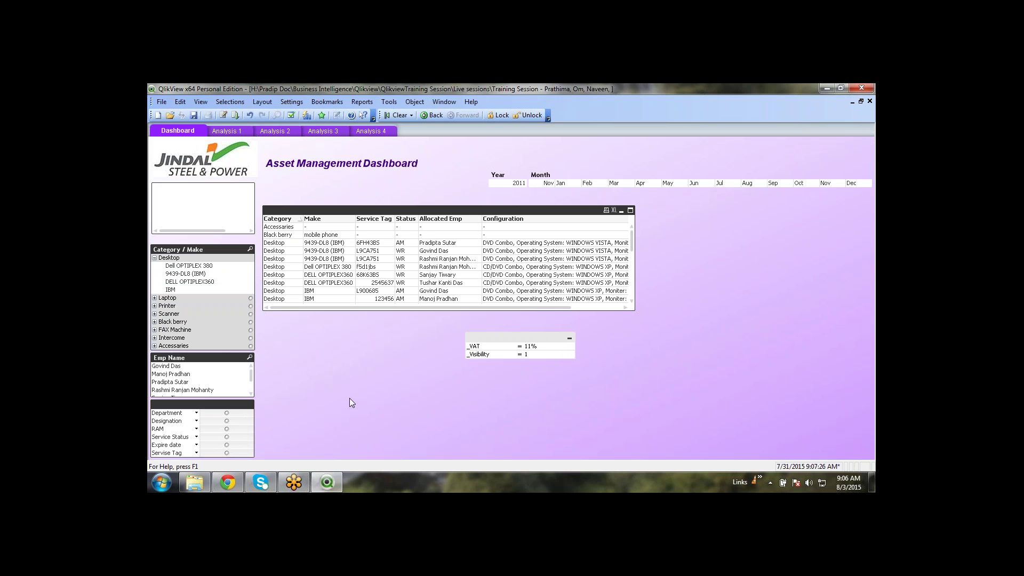
click(194, 115)
Remove the Asset.RAM field from the multi box
right_click(176, 410)
click(186, 310)
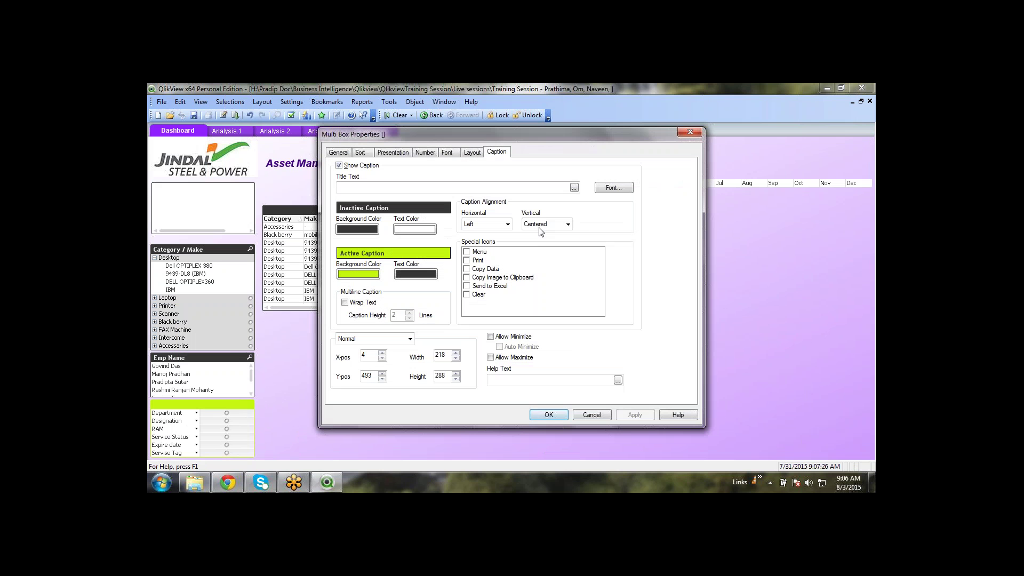
click(360, 153)
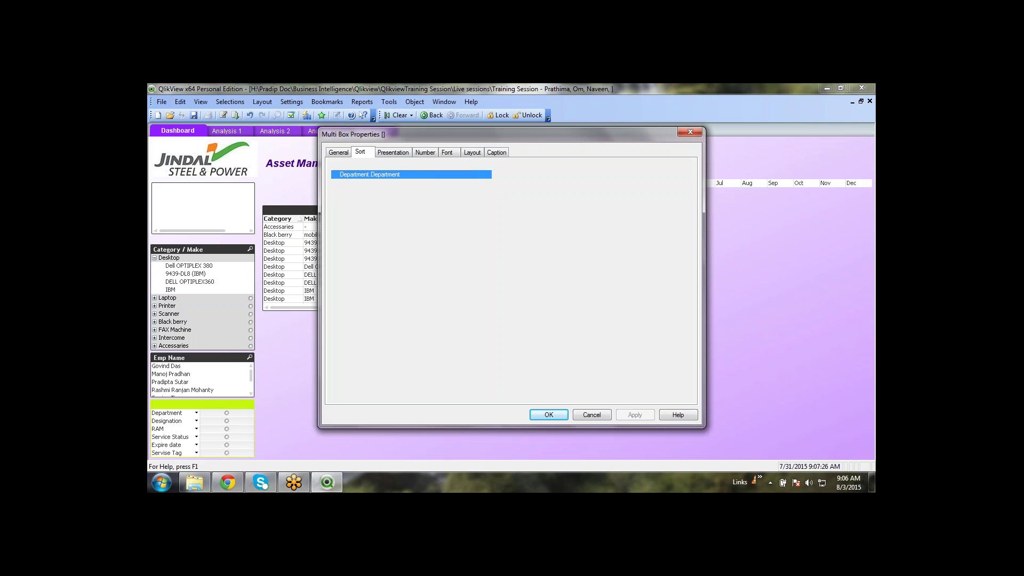
click(344, 155)
click(526, 224)
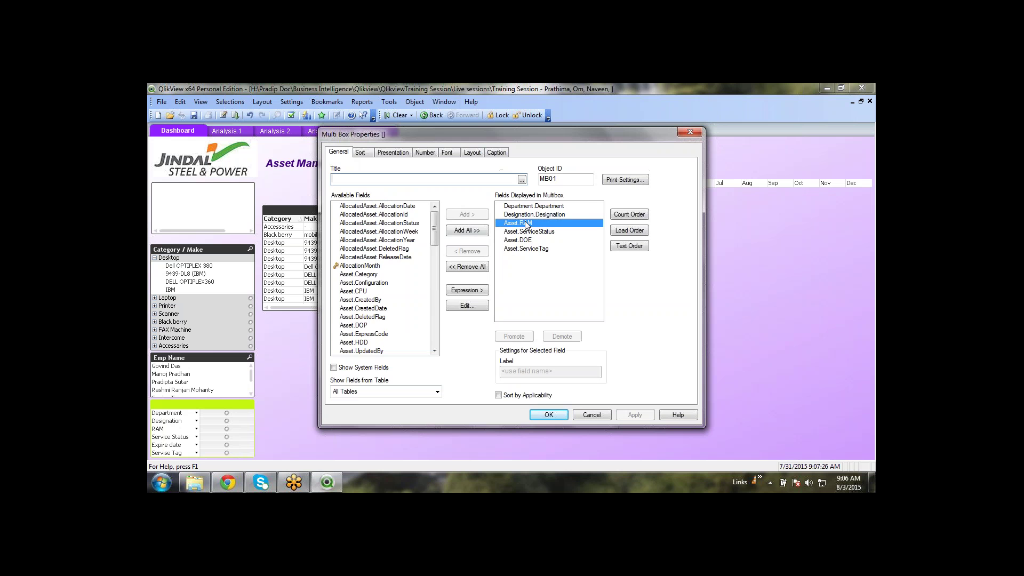
double_click(525, 224)
click(548, 416)
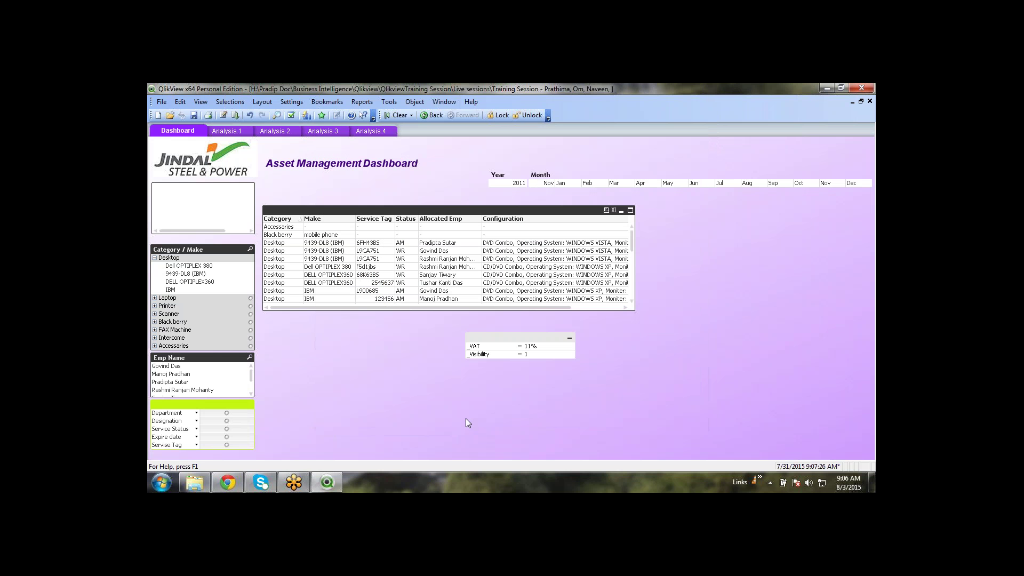
Move the Category / Make, Emp Name and multi boxes together down into the space freed at the sheet's lower edge
drag(271, 450, 149, 245)
key(Down)
key(Down)
key(Down)
key(Down)
key(Down)
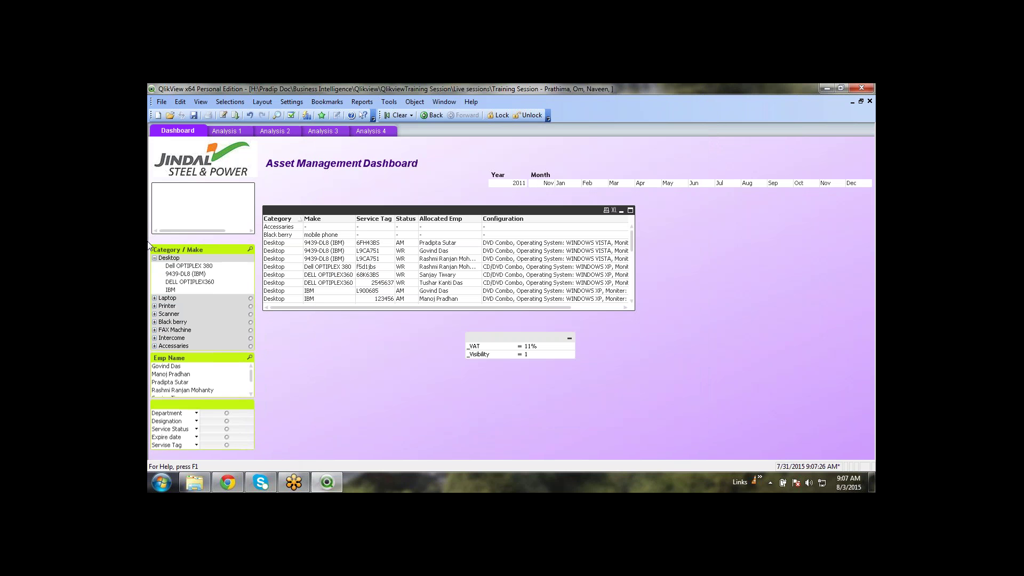
key(Down)
key(Down)
key(Down)
key(Down)
key(Down)
key(Down)
key(Down)
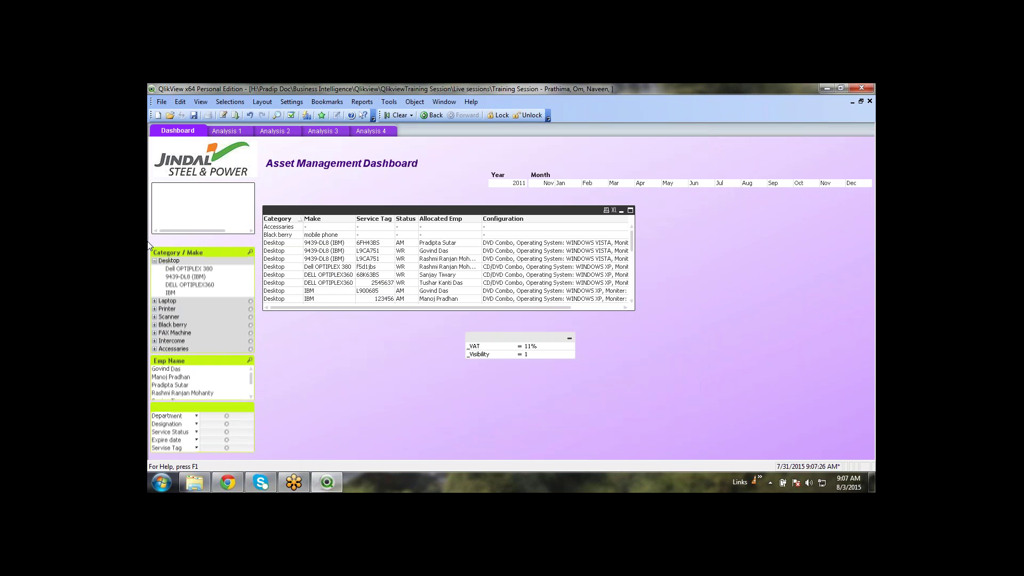
key(Down)
key(Down)
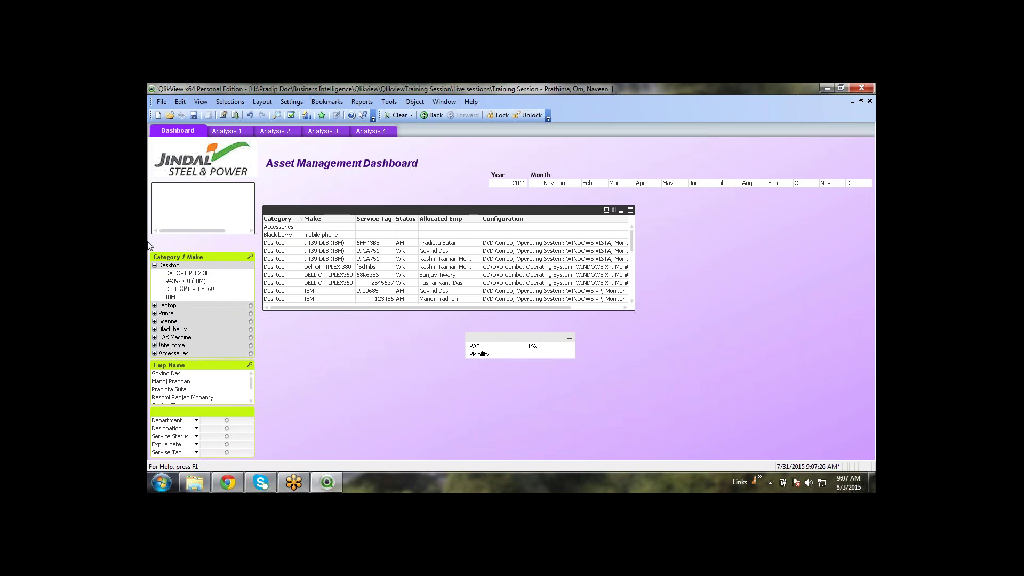
Collapse the Desktop category and move the Emp Name and multi boxes up together to just below Category / Make
click(155, 265)
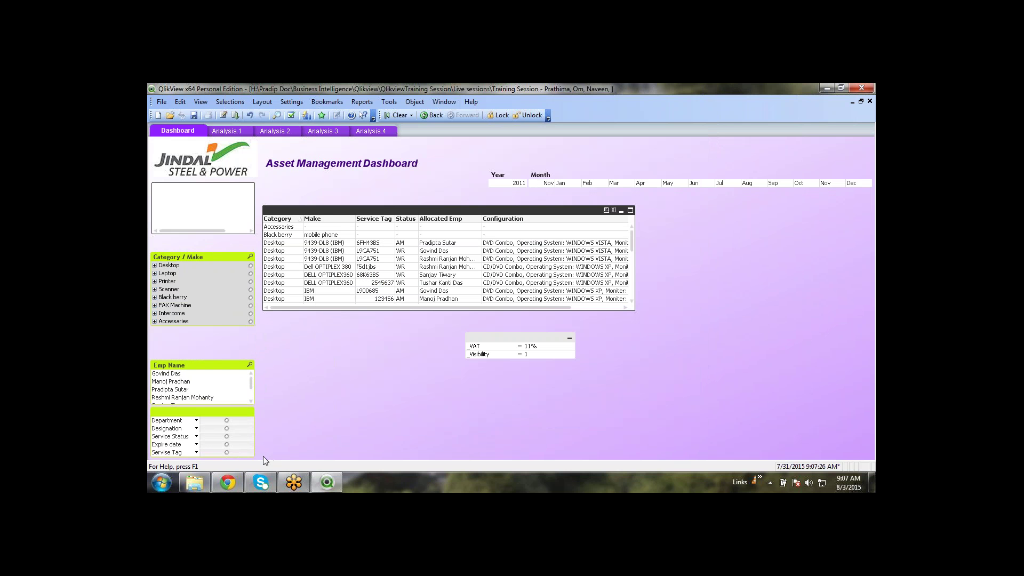
drag(260, 459, 149, 348)
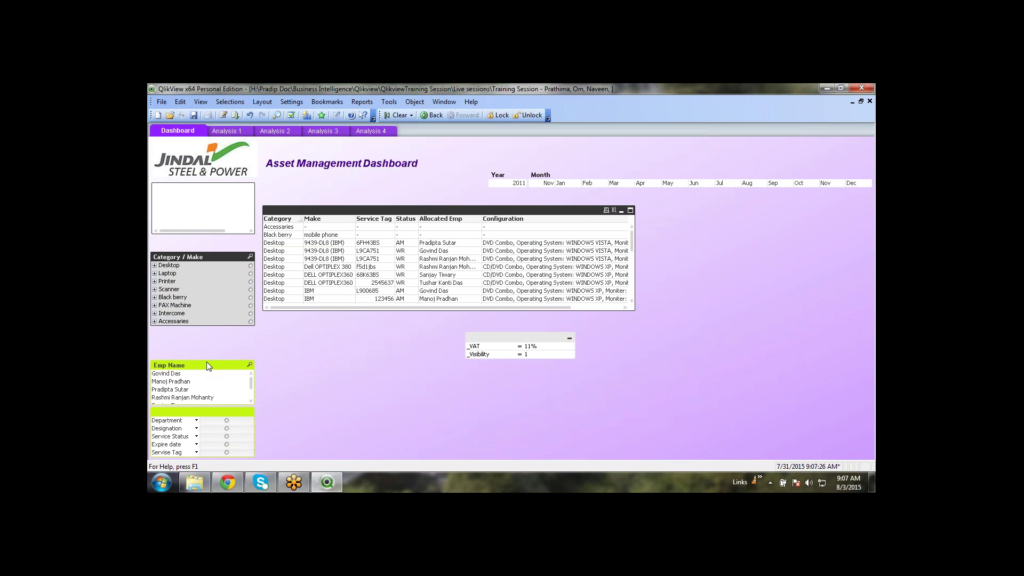
key(Up)
key(Up)
key(Up)
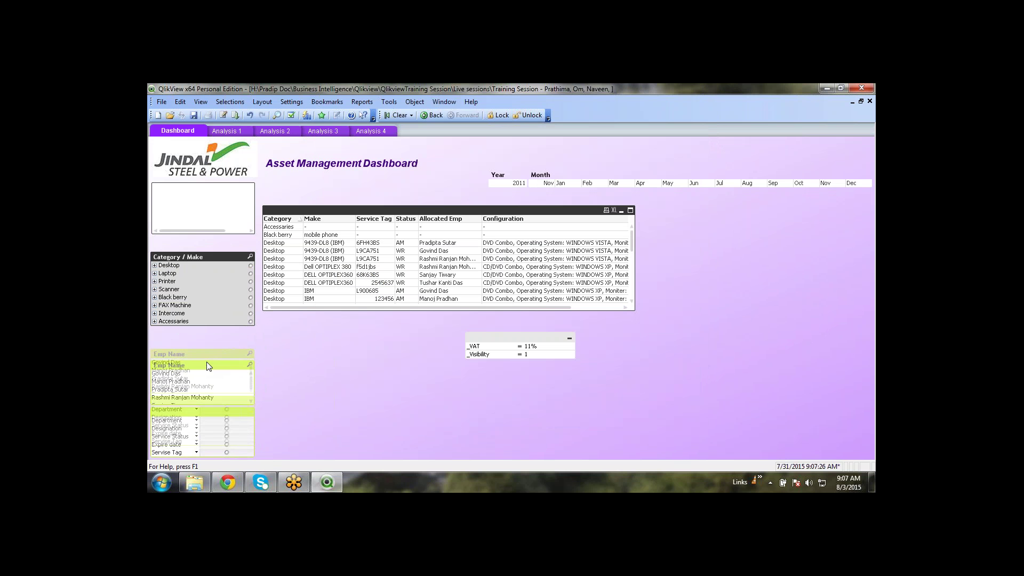
key(Up)
key(Up)
key(Up)
key(Up)
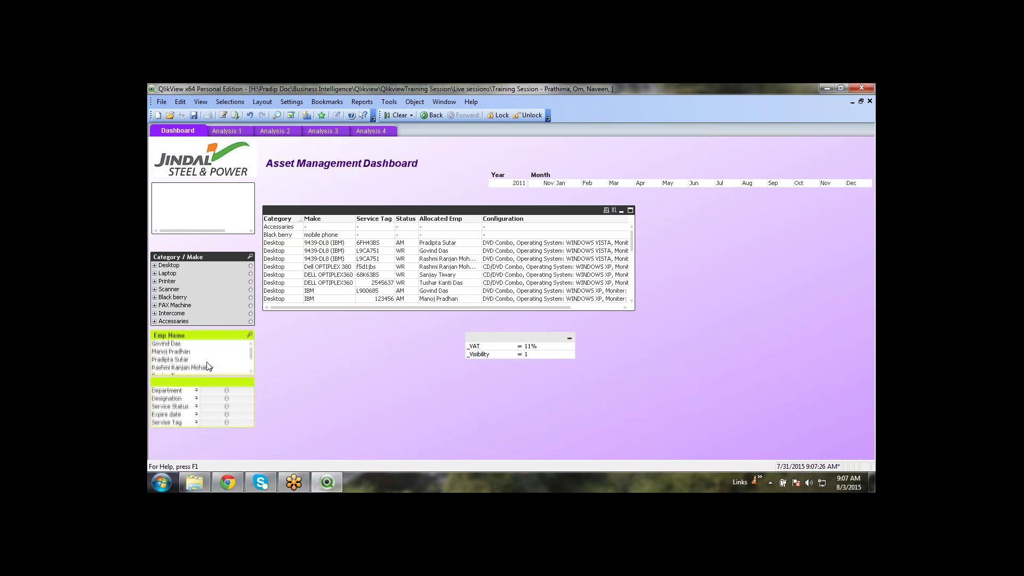
key(Up)
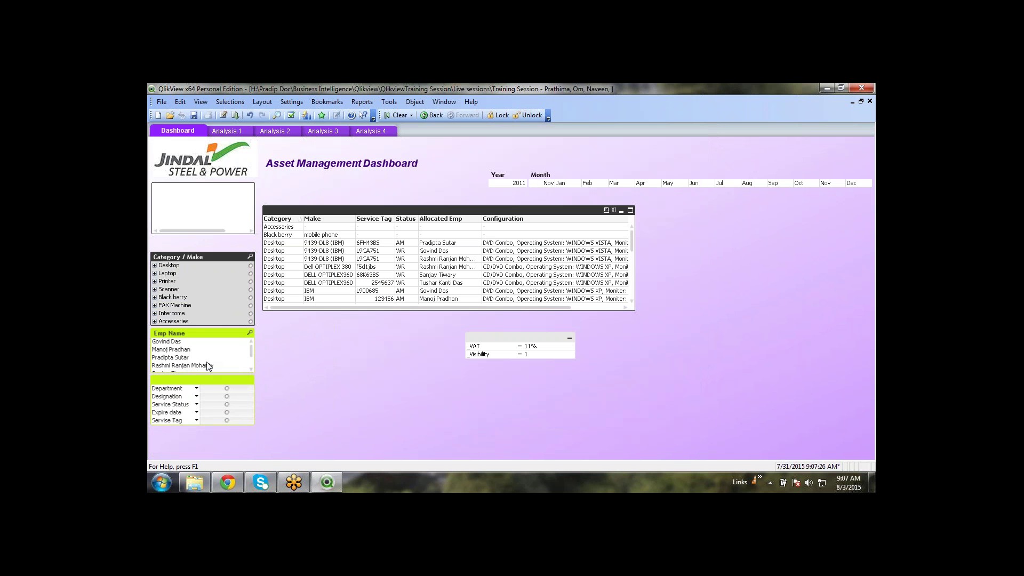
Start a new statistics box on the Dashboard sheet based on the Qty field
right_click(405, 392)
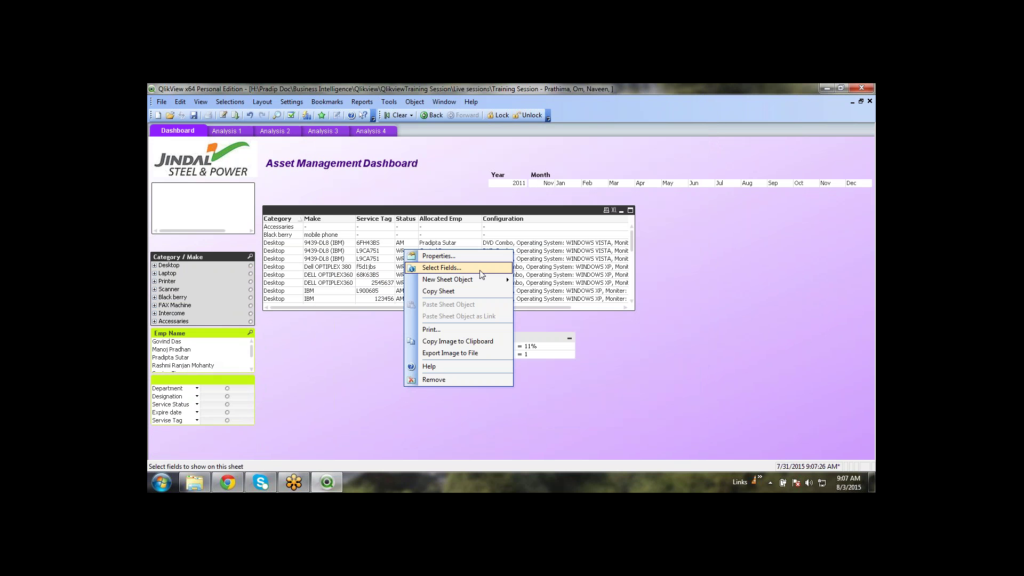
mouse_move(482, 279)
click(557, 300)
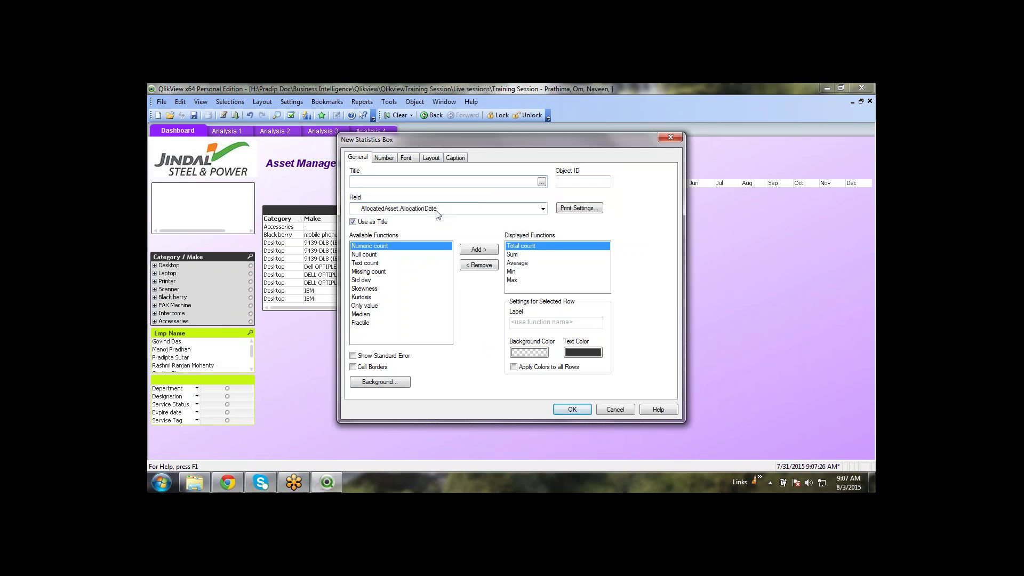
click(437, 211)
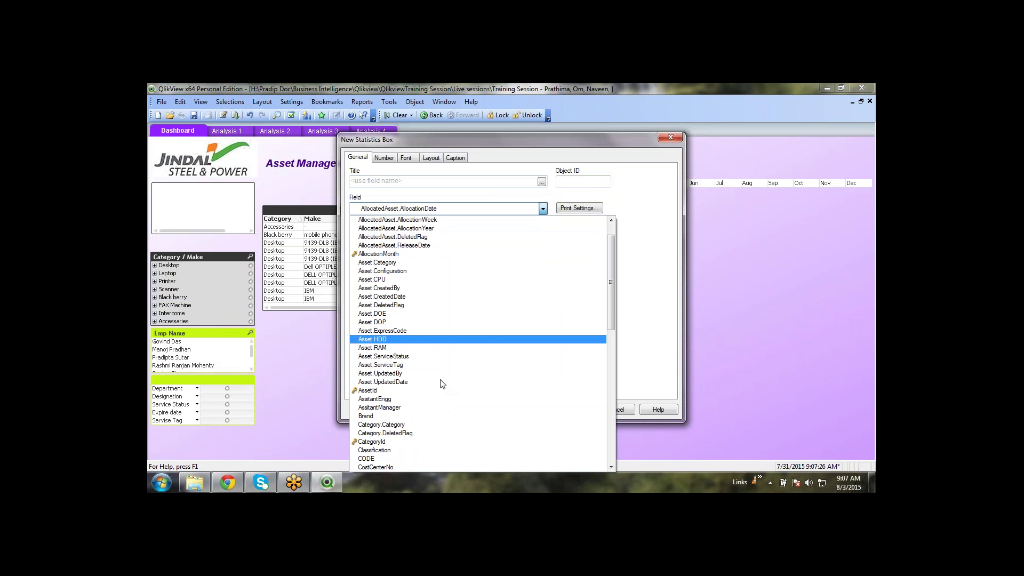
scroll(440, 379, down, 10)
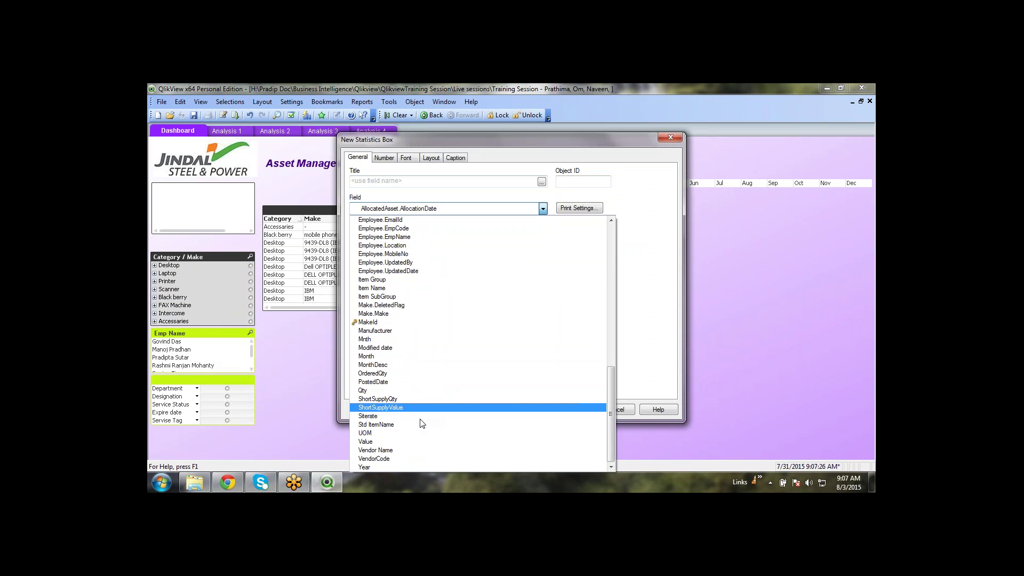
click(388, 391)
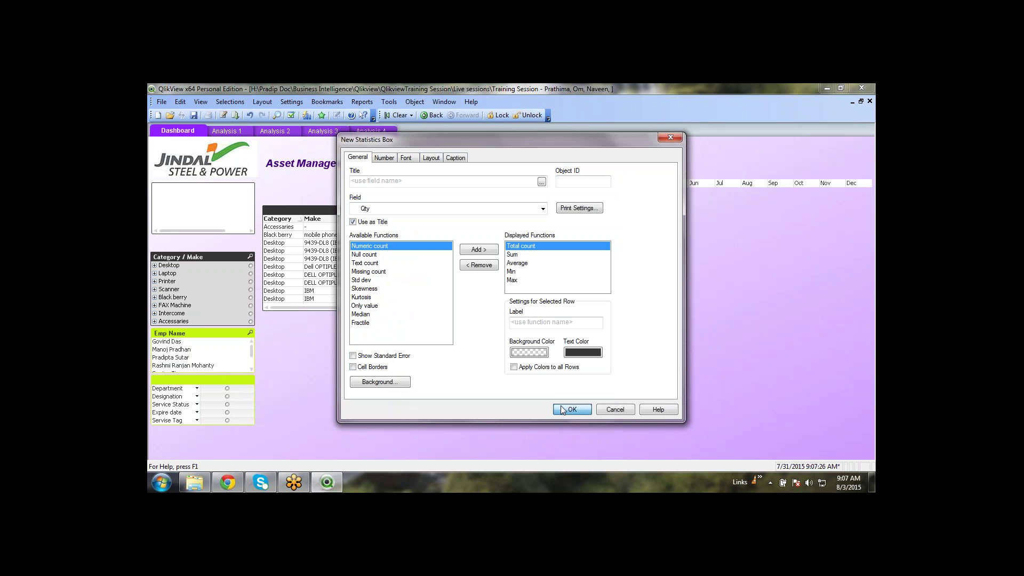
Remove Average from the statistics box's displayed functions, keeping Total count, Sum, Min and Max, and create the box
click(489, 251)
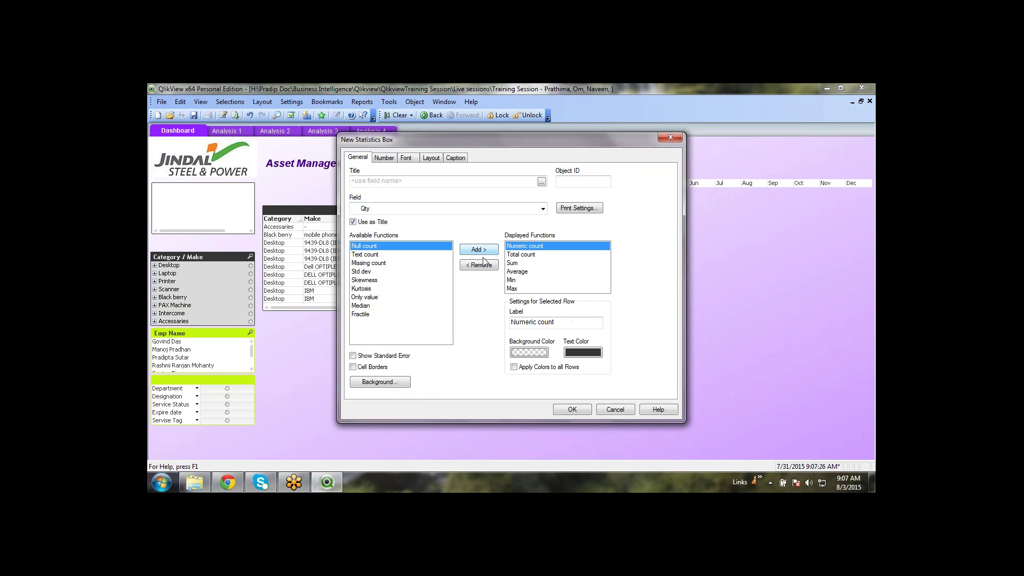
click(480, 265)
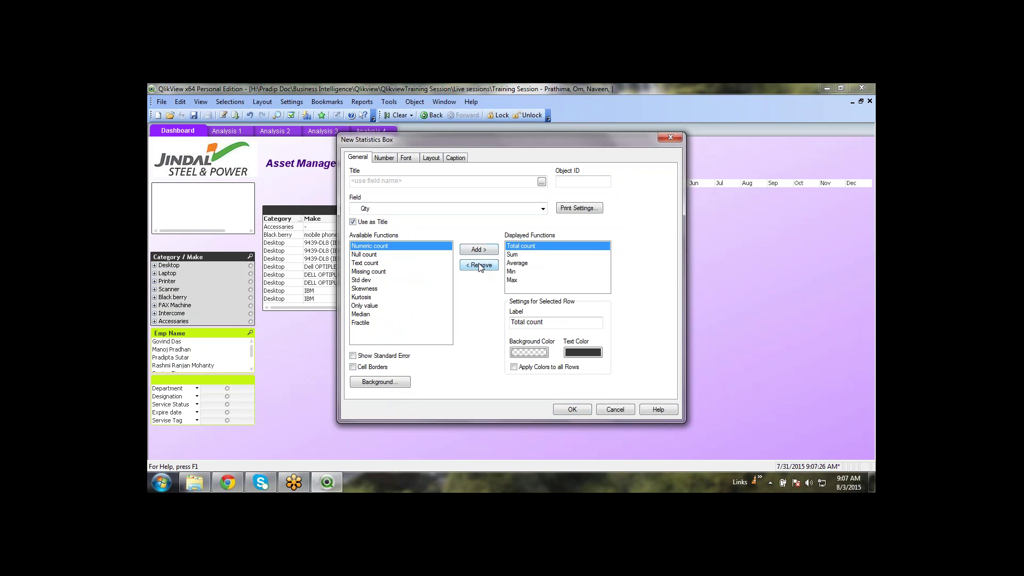
click(514, 263)
click(480, 265)
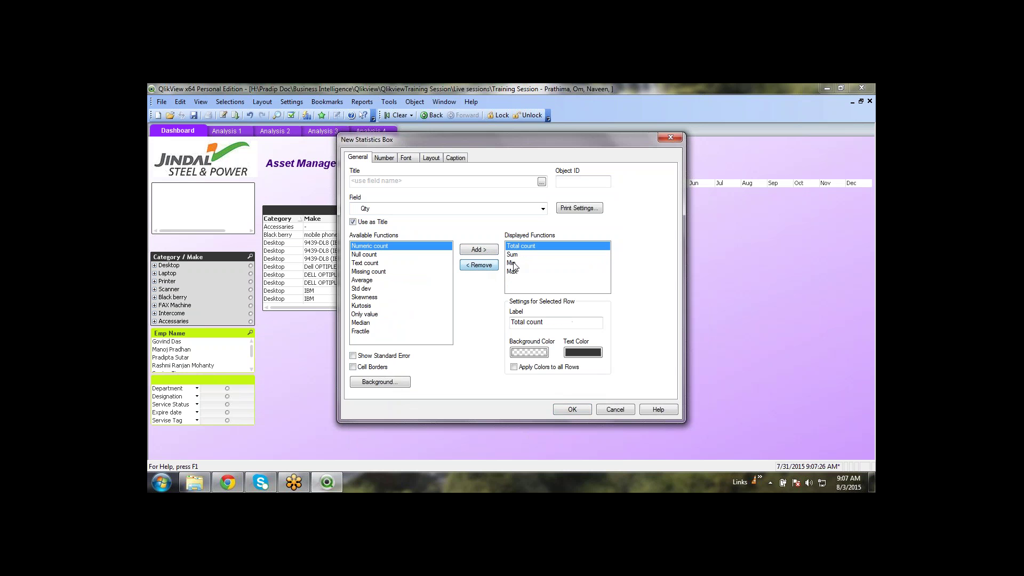
click(588, 412)
Turn off the caption of the Qty statistics box
click(457, 398)
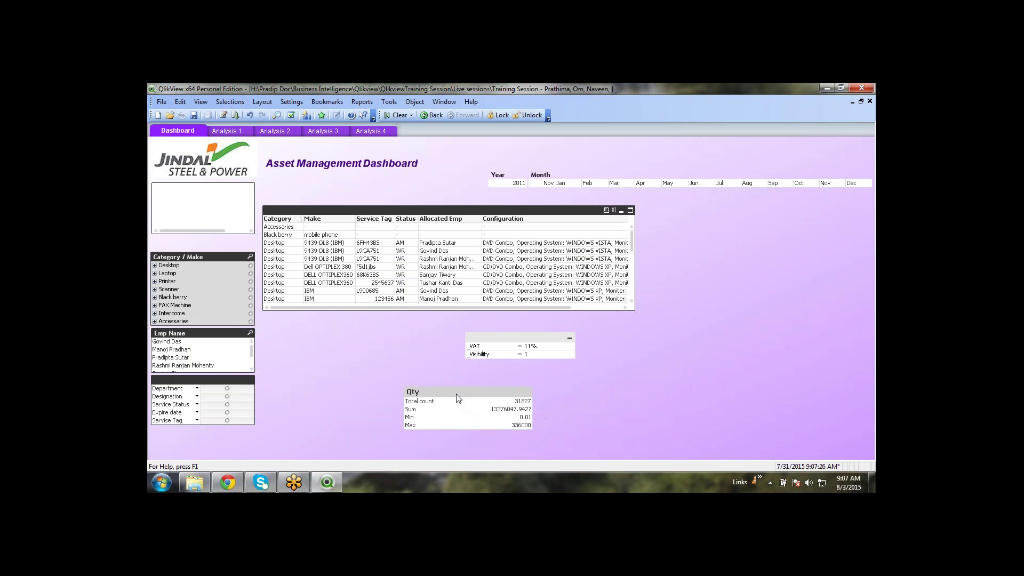
right_click(458, 398)
click(494, 228)
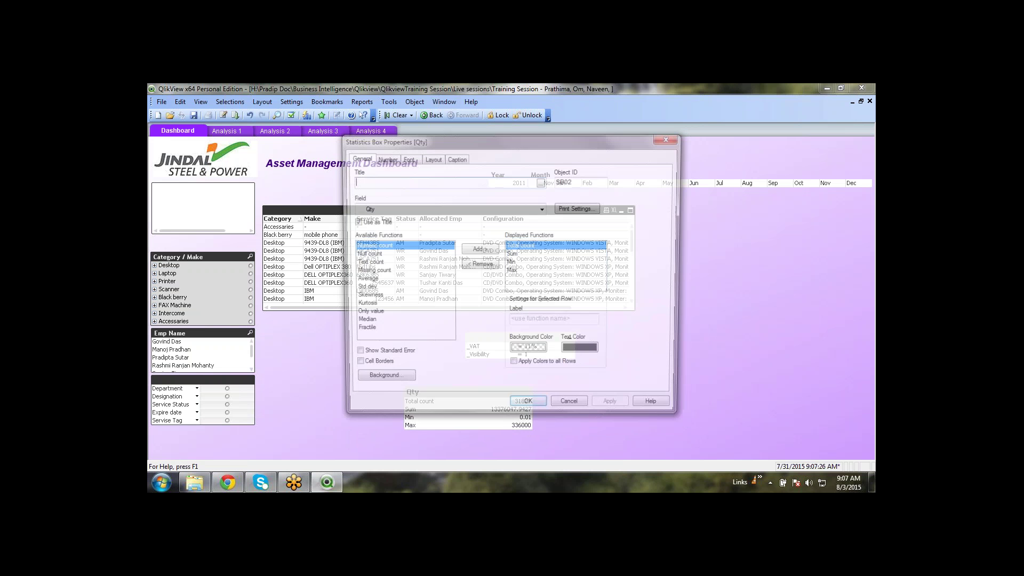
click(462, 160)
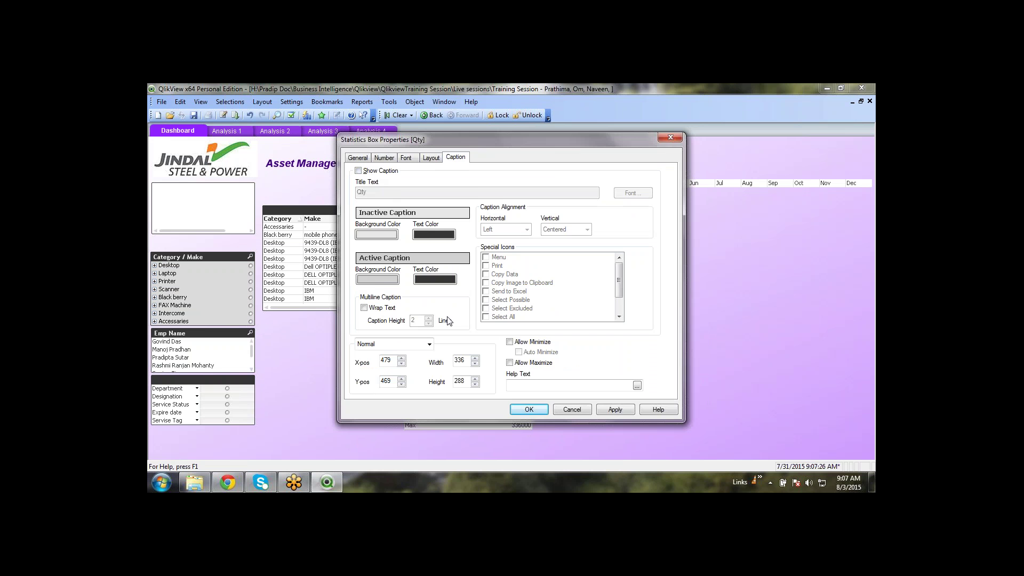
click(534, 408)
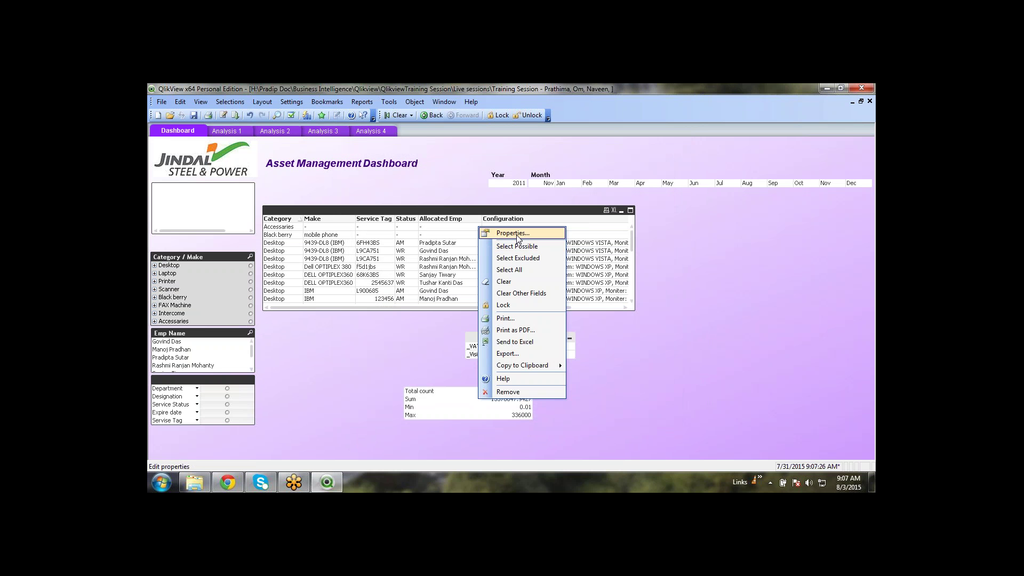
Override the number format of the Sum and Total count functions in the Qty statistics box with Integer
click(505, 233)
click(384, 158)
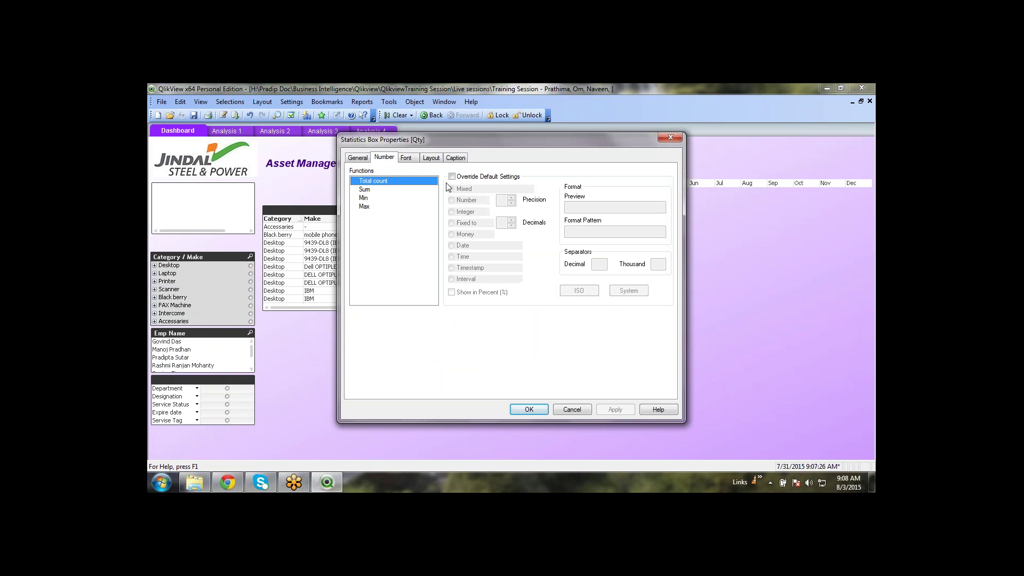
click(433, 190)
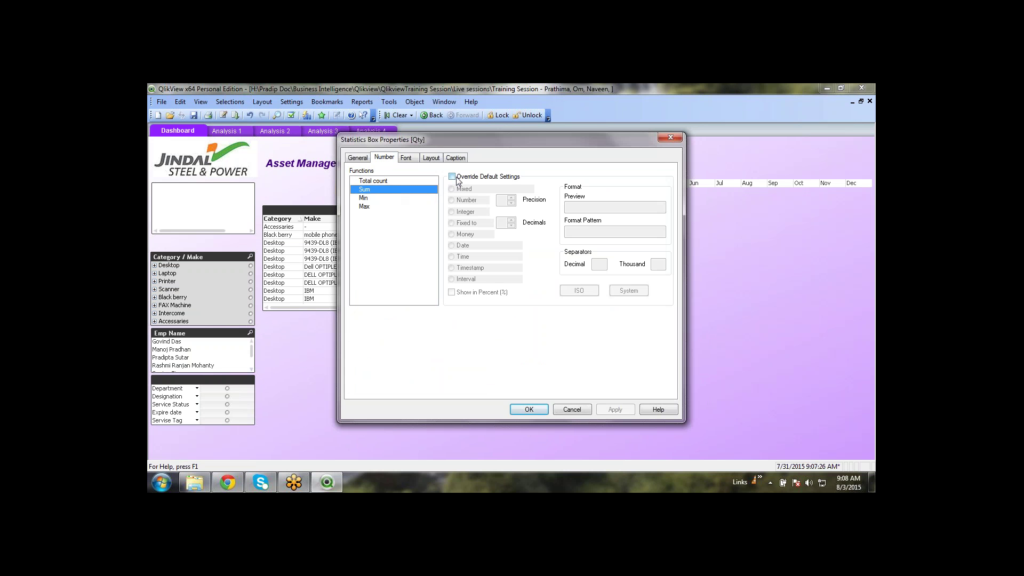
click(451, 176)
click(456, 213)
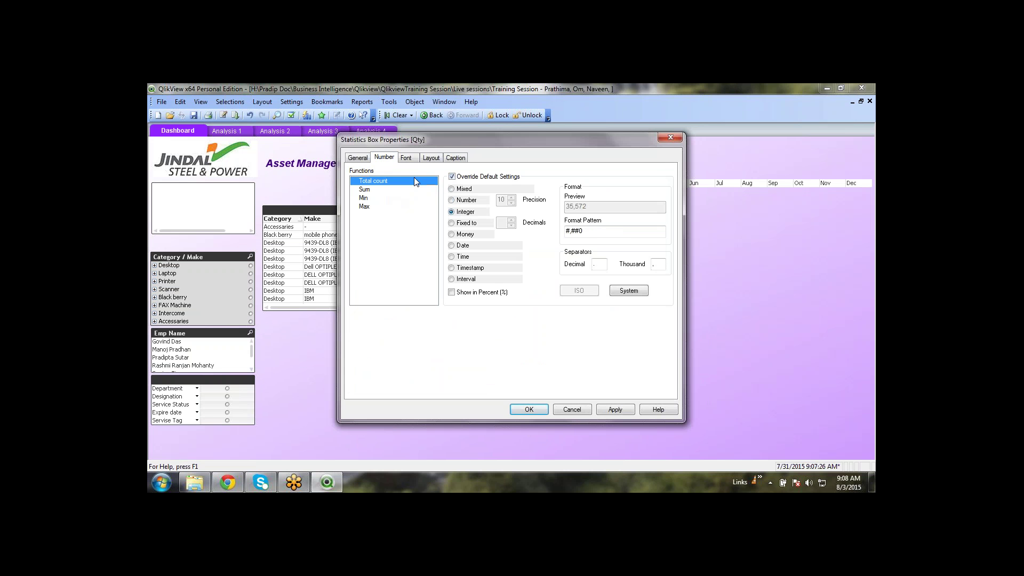
click(466, 176)
Override the number format of the Min and Max functions with Integer and apply the statistics box properties
click(371, 199)
click(458, 177)
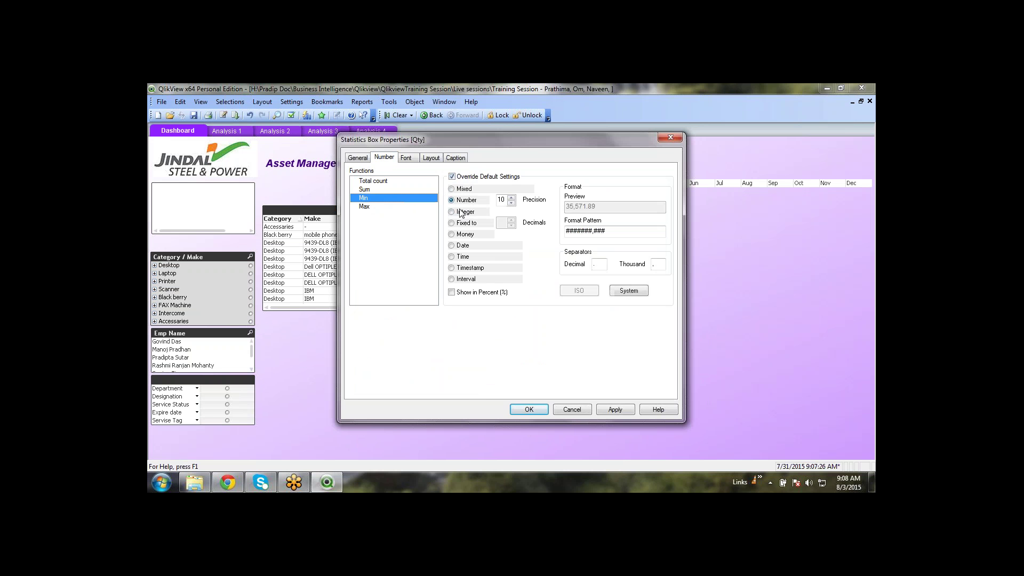
click(457, 213)
click(369, 206)
click(458, 177)
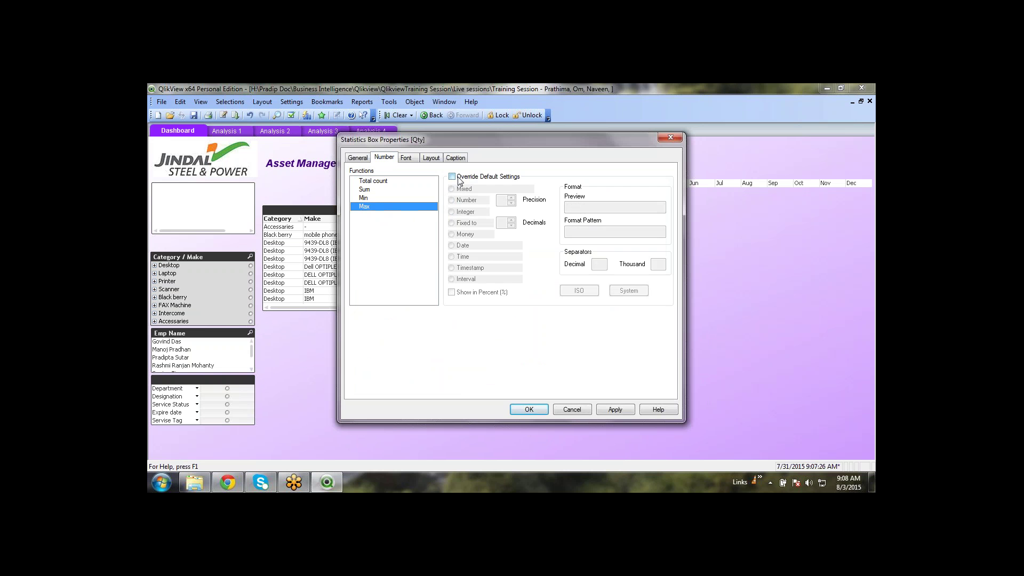
click(458, 177)
click(453, 212)
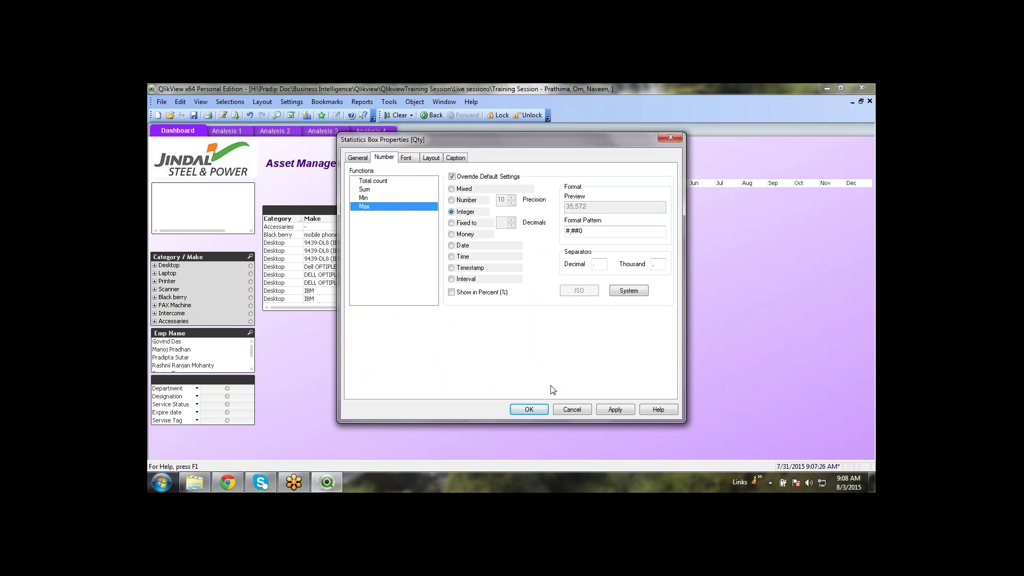
click(529, 410)
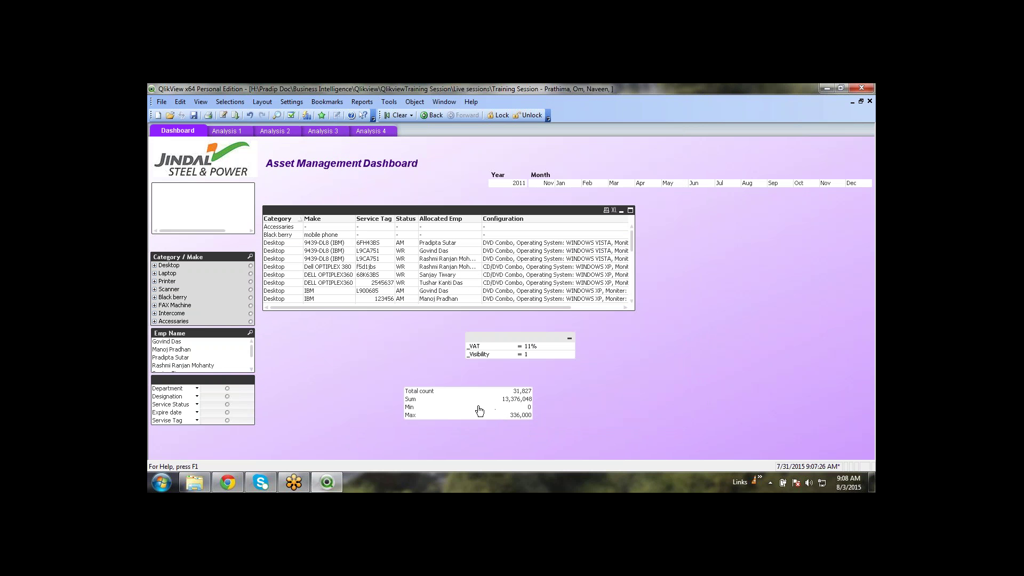
Fit the statistics box directly below the multi box at the column's width and give it the multi box's border formatting
drag(480, 405, 254, 430)
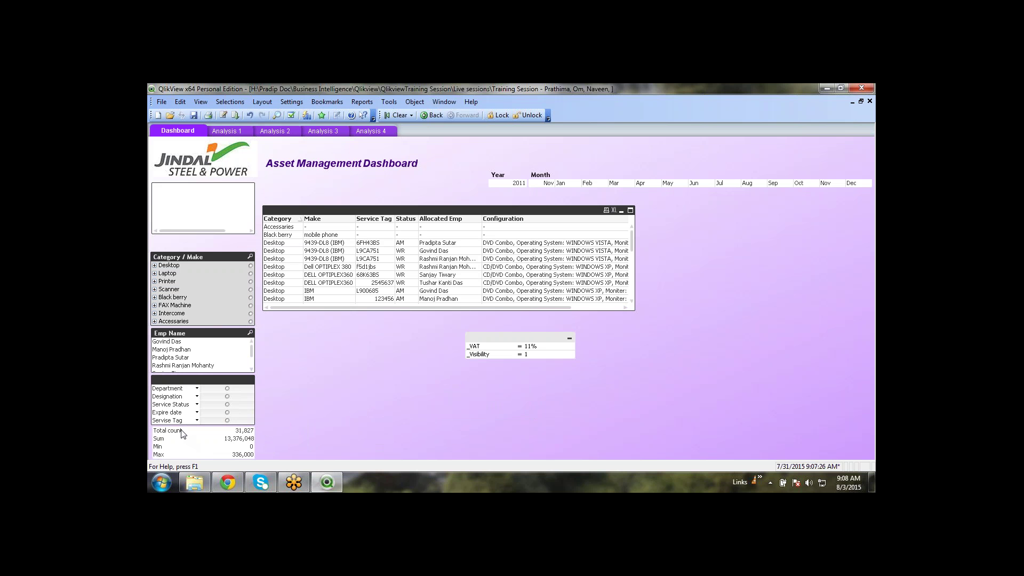
drag(178, 427, 177, 426)
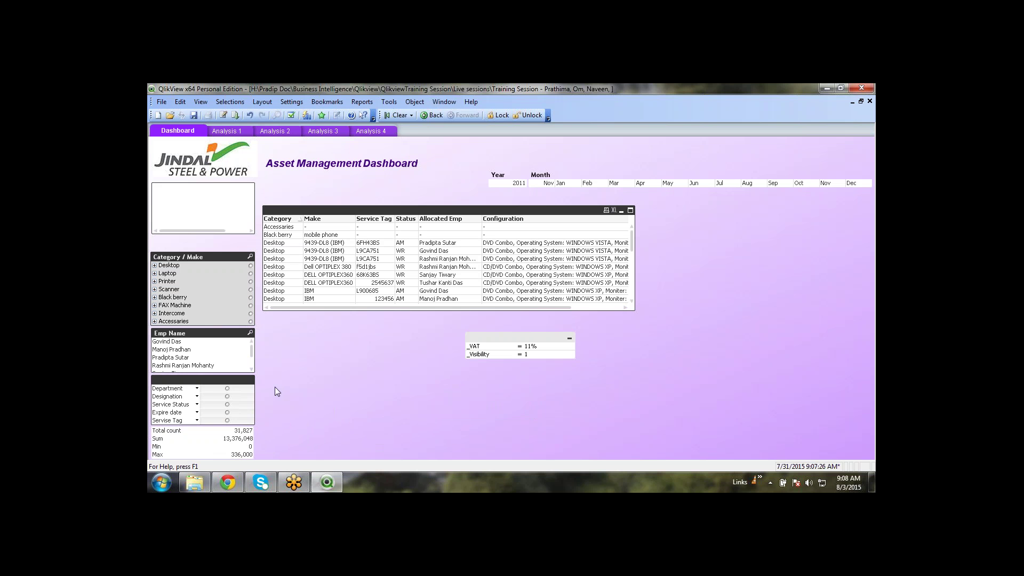
click(200, 383)
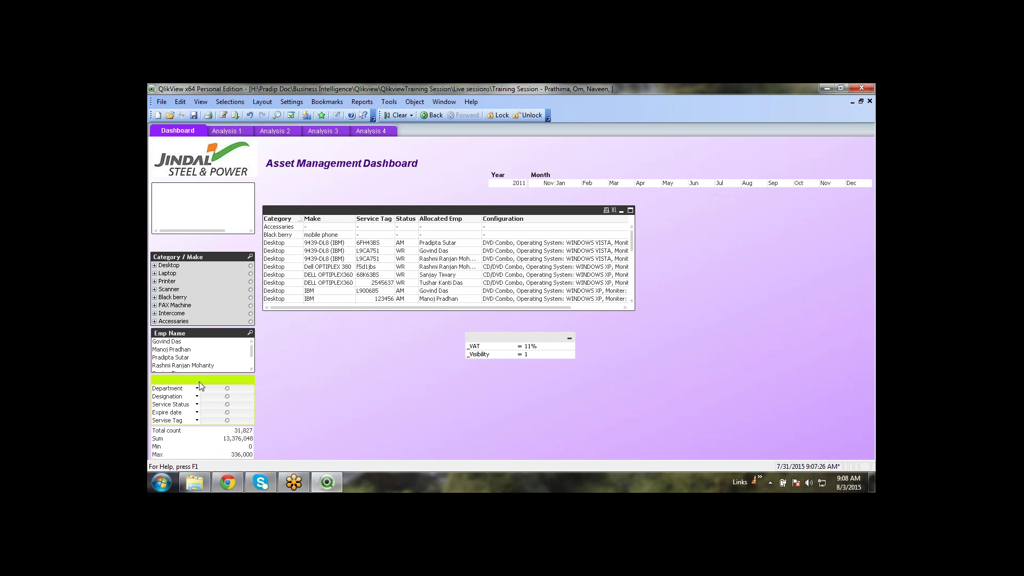
click(207, 438)
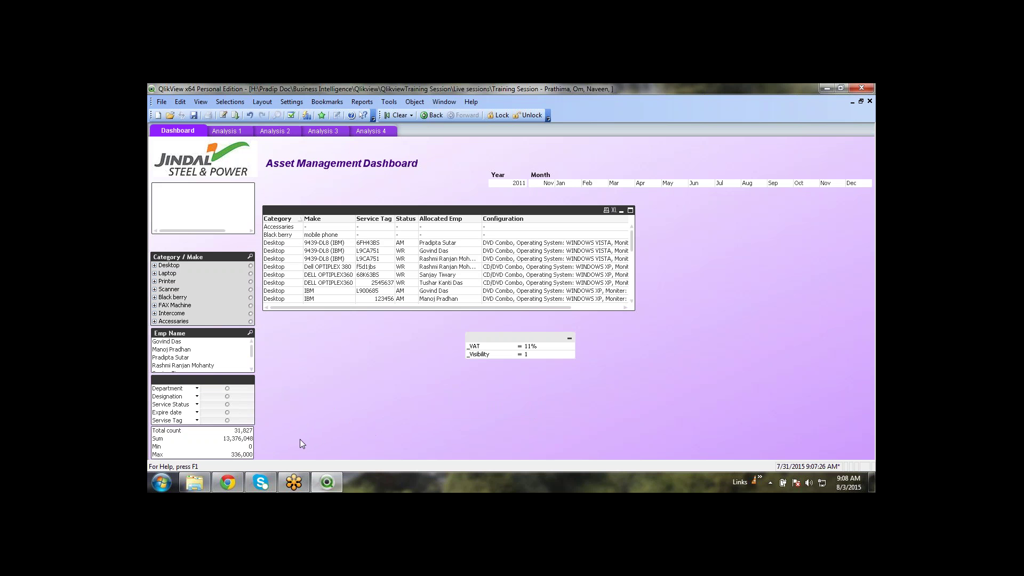
double_click(201, 442)
Deselect the statistics box and save the document
click(397, 409)
click(194, 115)
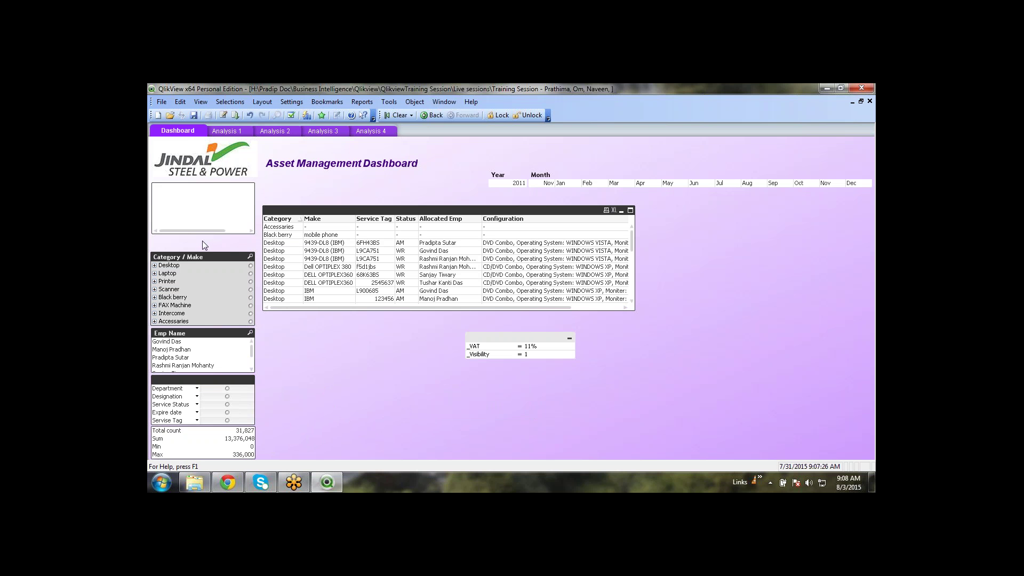
click(195, 116)
click(194, 115)
Switch to Windows Explorer and go up from the Source folder to the Qlikview folder
click(187, 483)
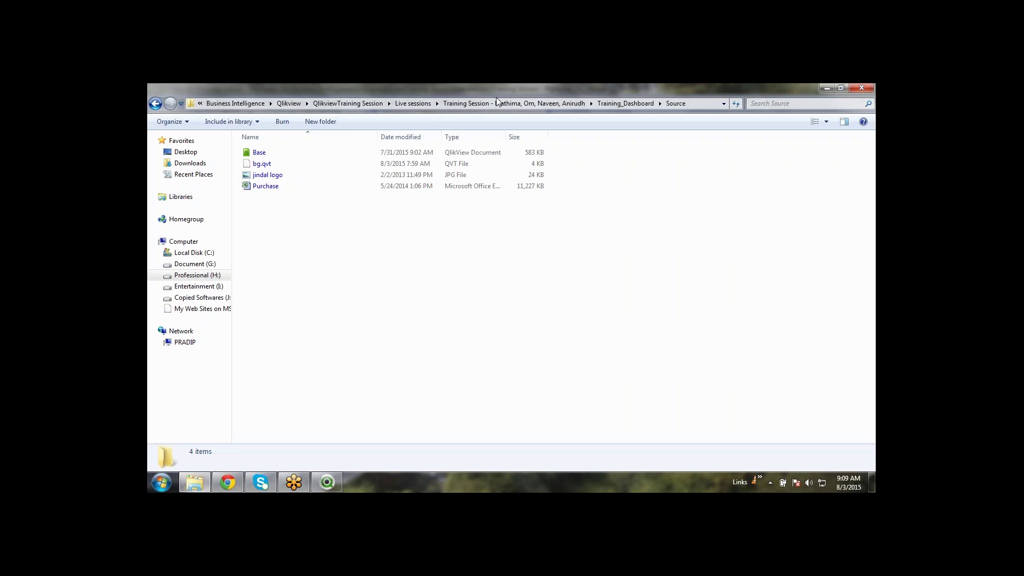
click(368, 104)
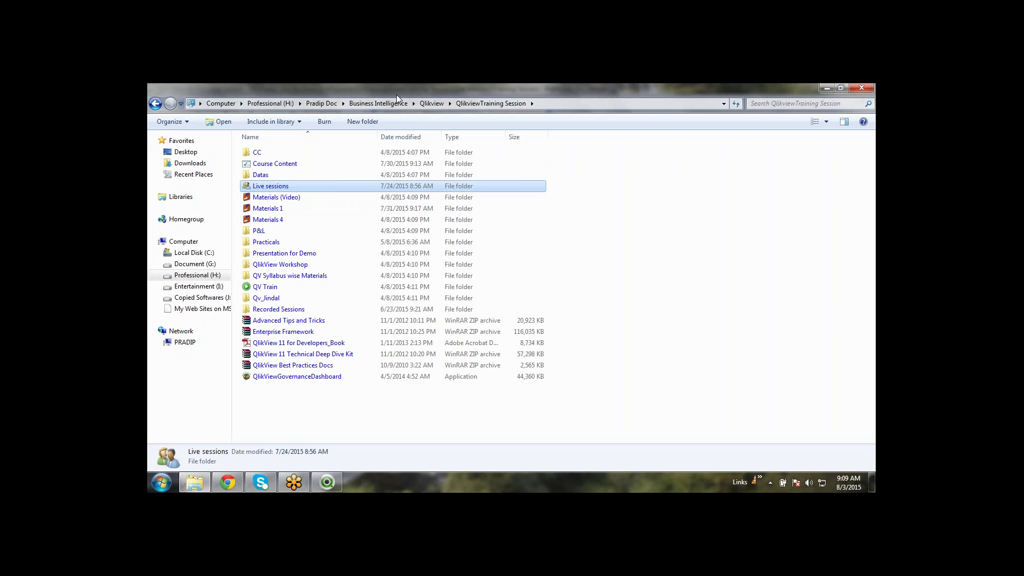
click(377, 403)
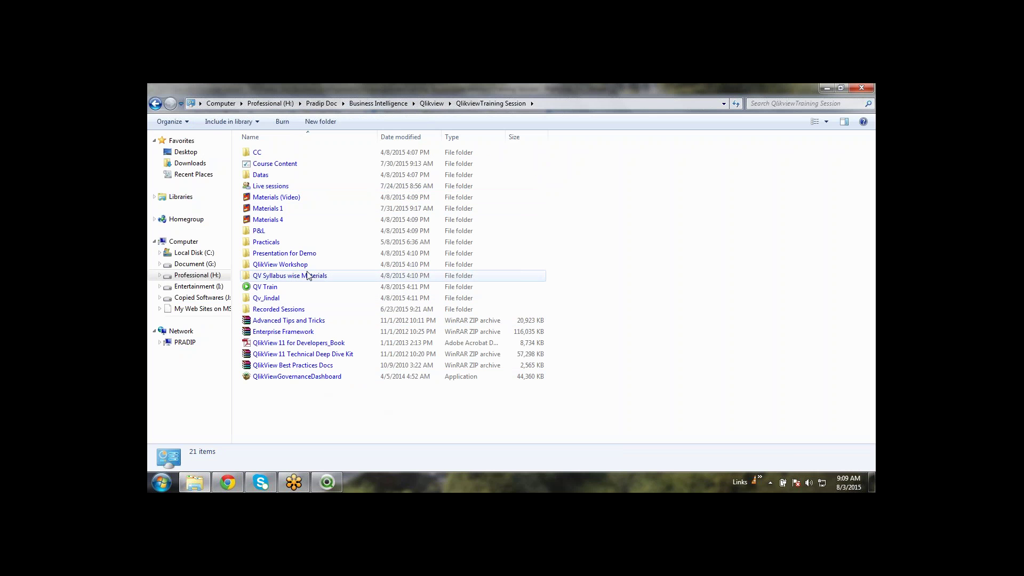
click(354, 104)
double_click(263, 161)
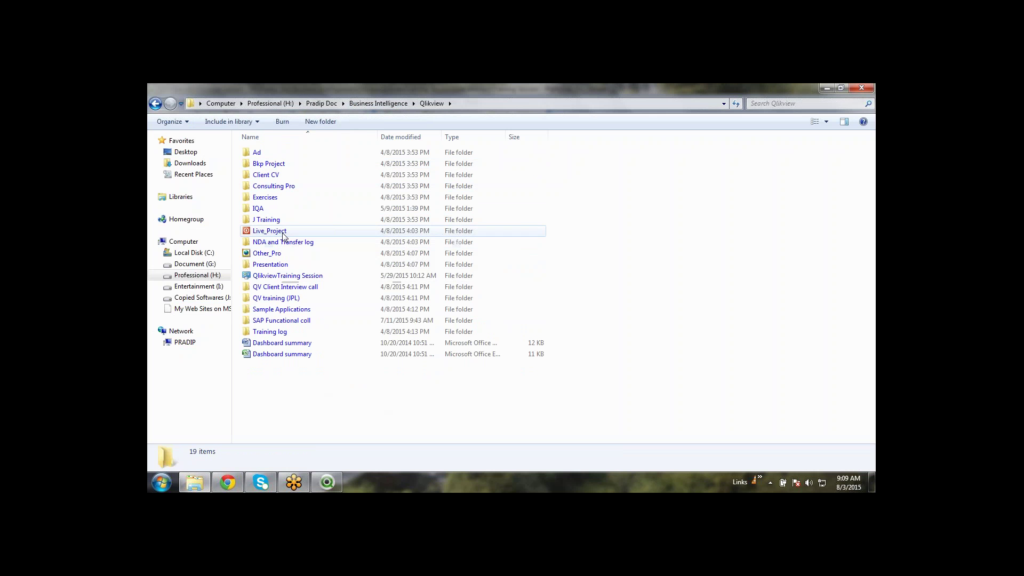
Check the Live_Project folder, return to Qlikview and open the cookbook folder inside Sample Applications
double_click(277, 230)
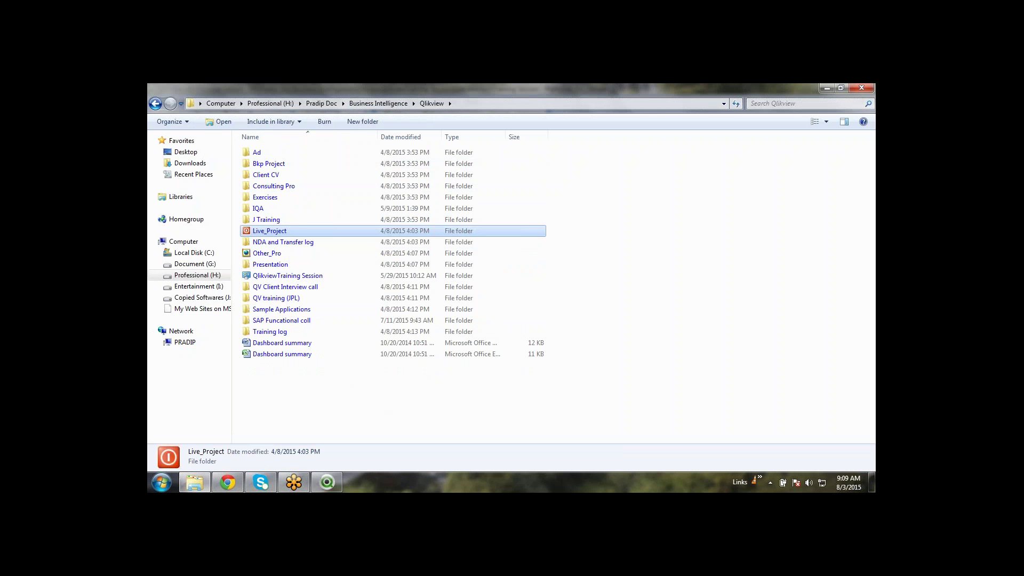
click(155, 103)
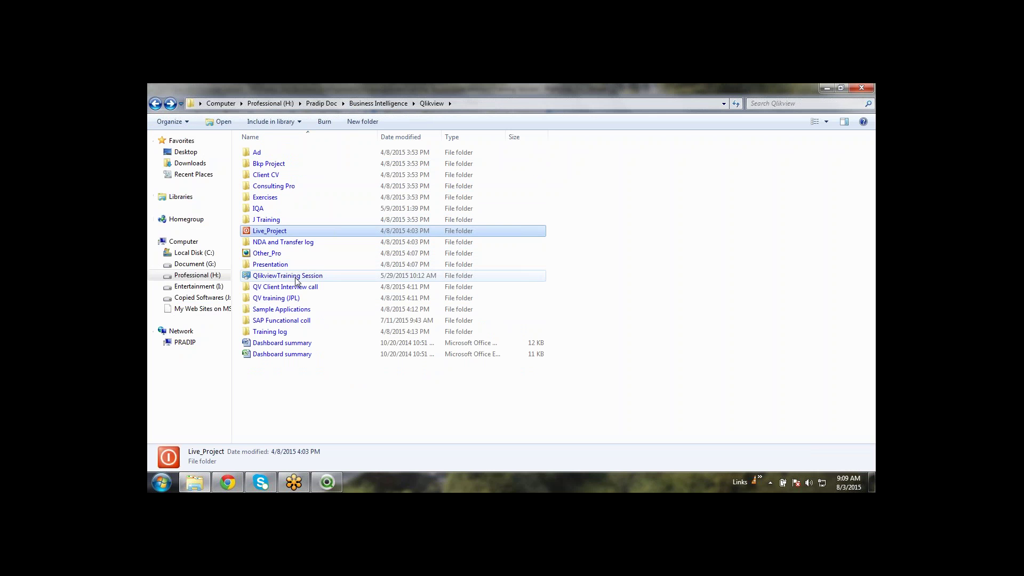
double_click(298, 309)
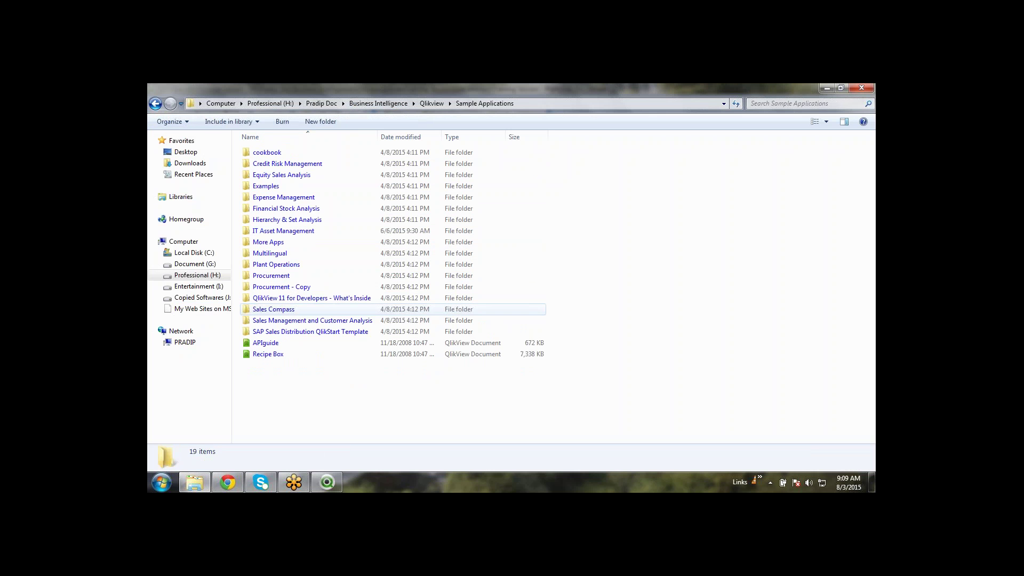
click(268, 155)
double_click(267, 155)
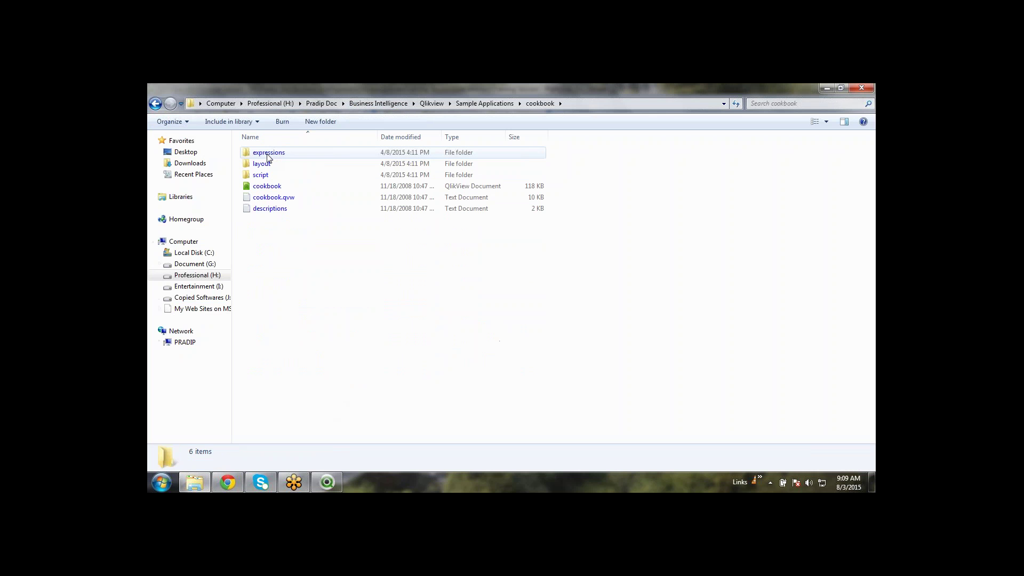
Try to open the cookbook QlikView document and return to its folder in Windows Explorer
click(289, 187)
double_click(290, 185)
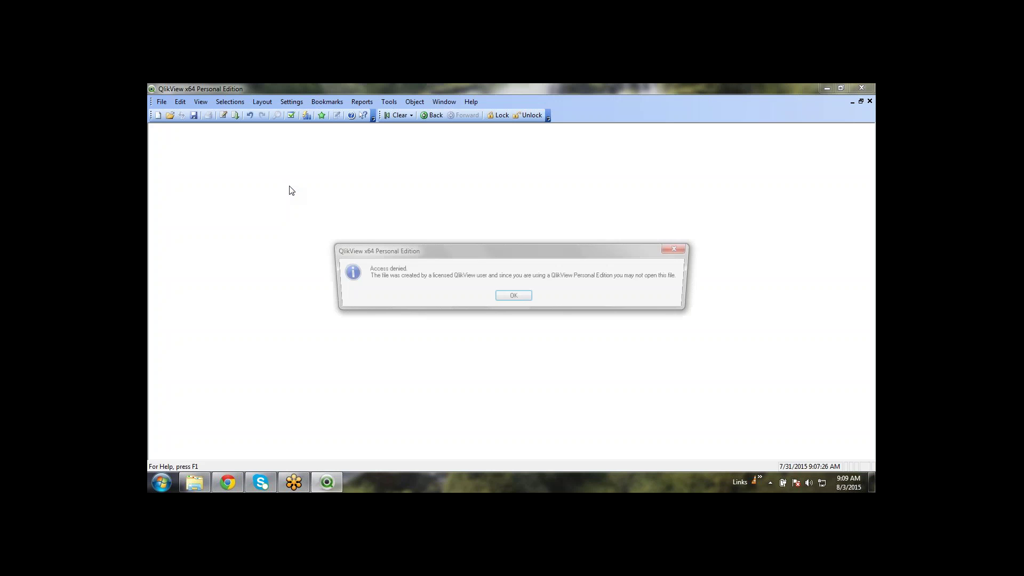
click(513, 297)
click(619, 308)
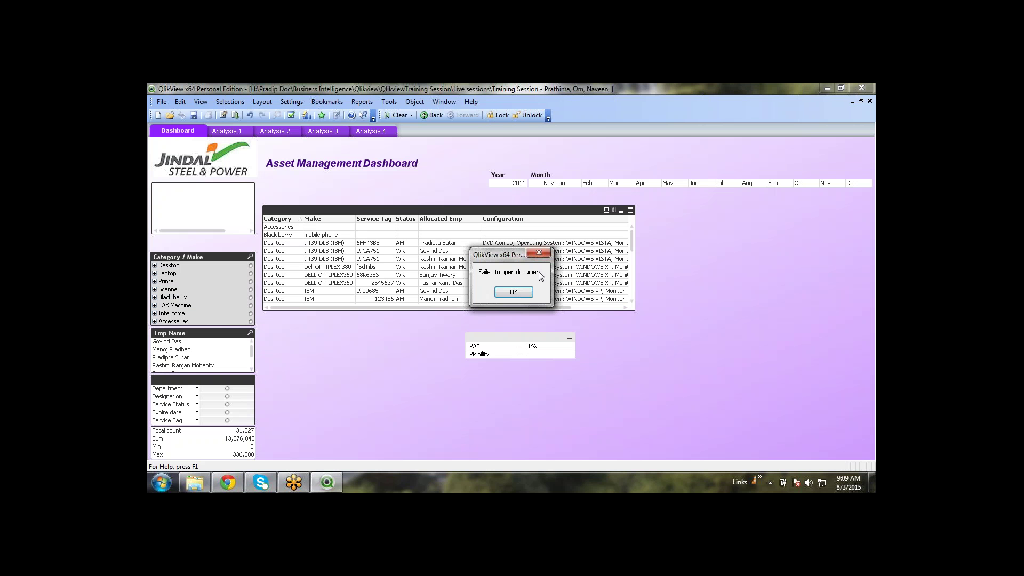
click(513, 292)
key(alt+Tab)
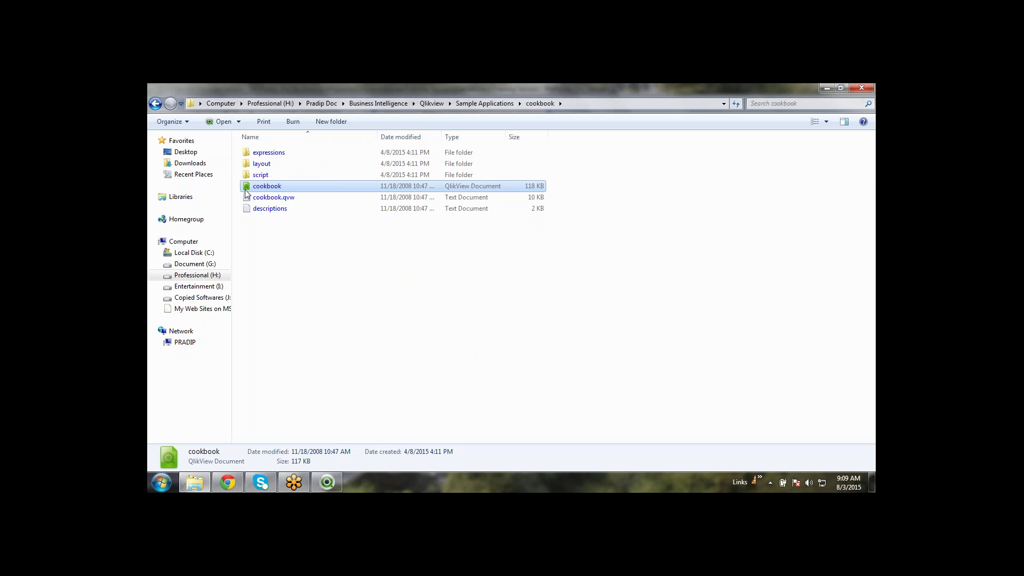
Return to the Sample Applications folder in Windows Explorer and open the Credit Risk Management QlikView document from its folder
key(alt+Tab)
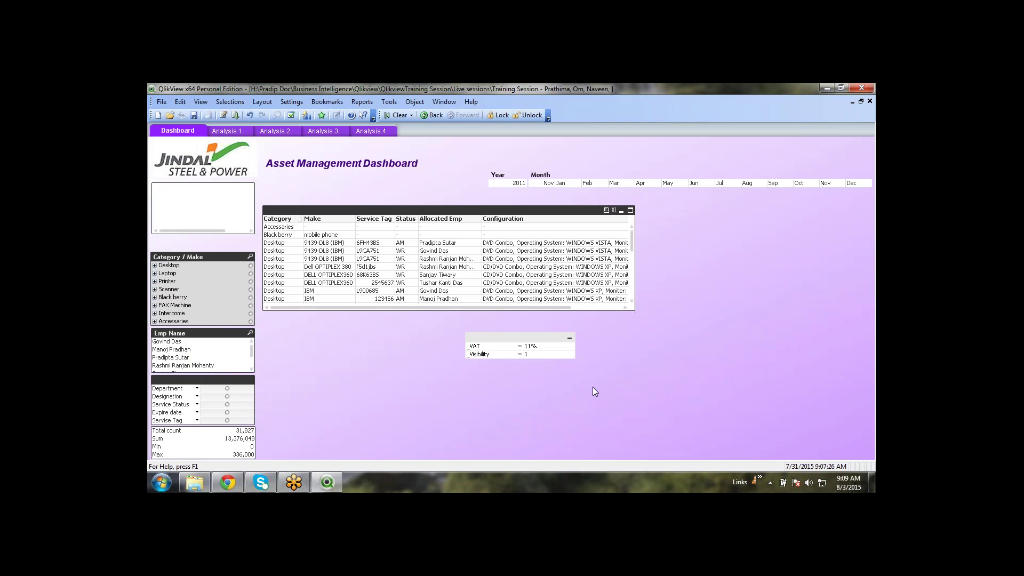
key(alt+Tab)
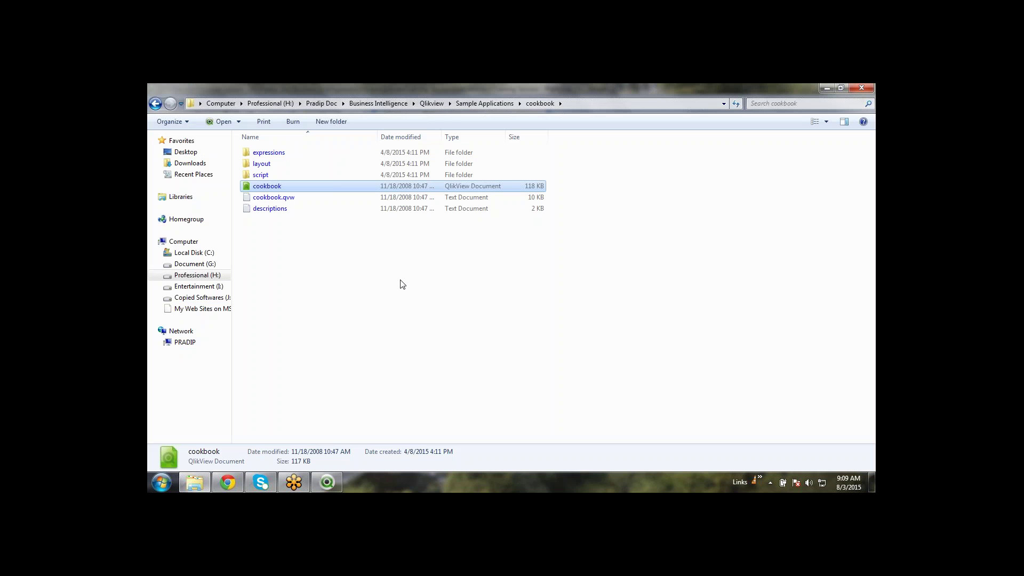
click(492, 103)
double_click(320, 163)
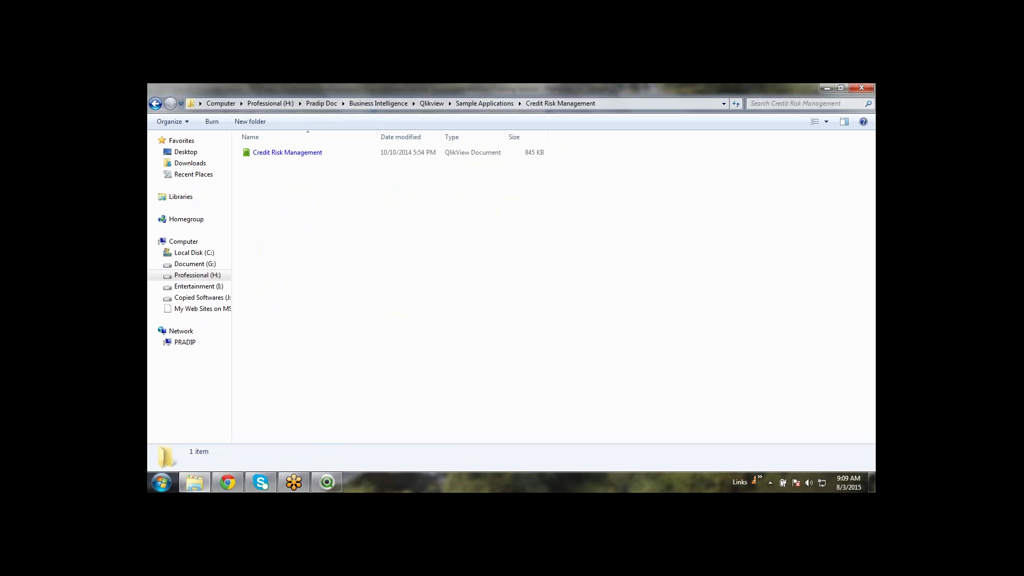
double_click(320, 155)
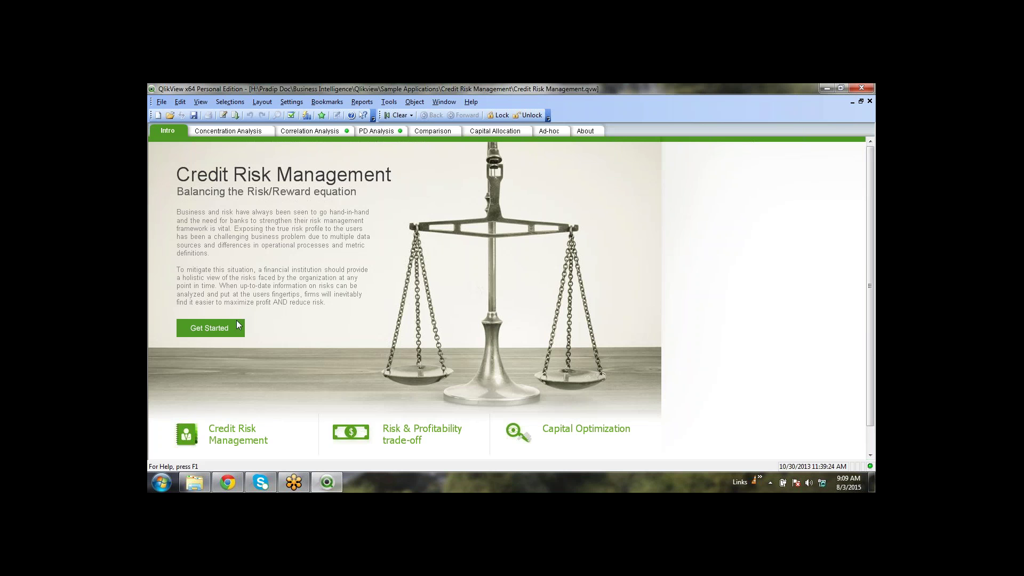
Examine the Concentration Analysis sheet and its Business filters, including the Country of Risk list
click(217, 131)
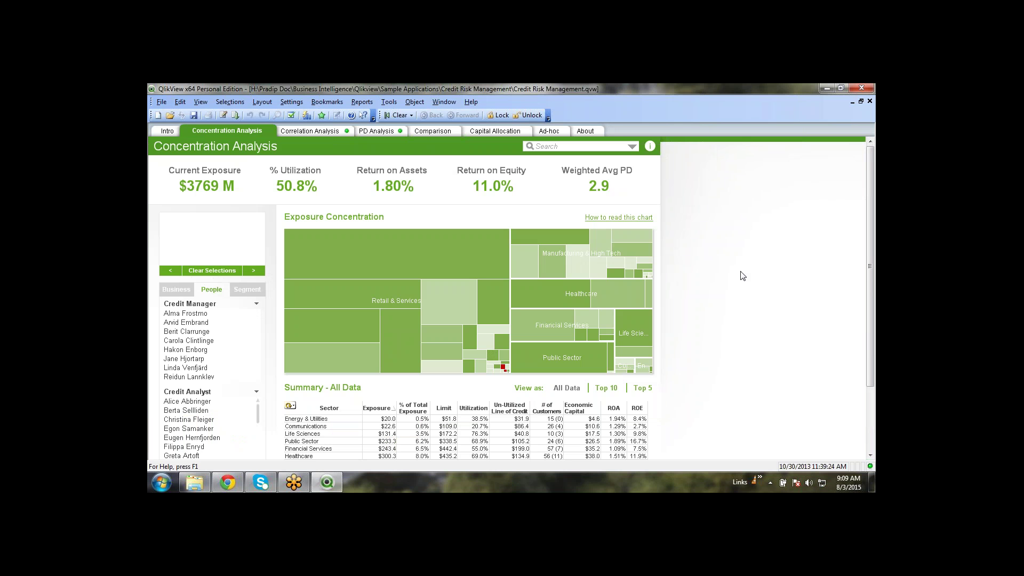
scroll(743, 276, down, 2)
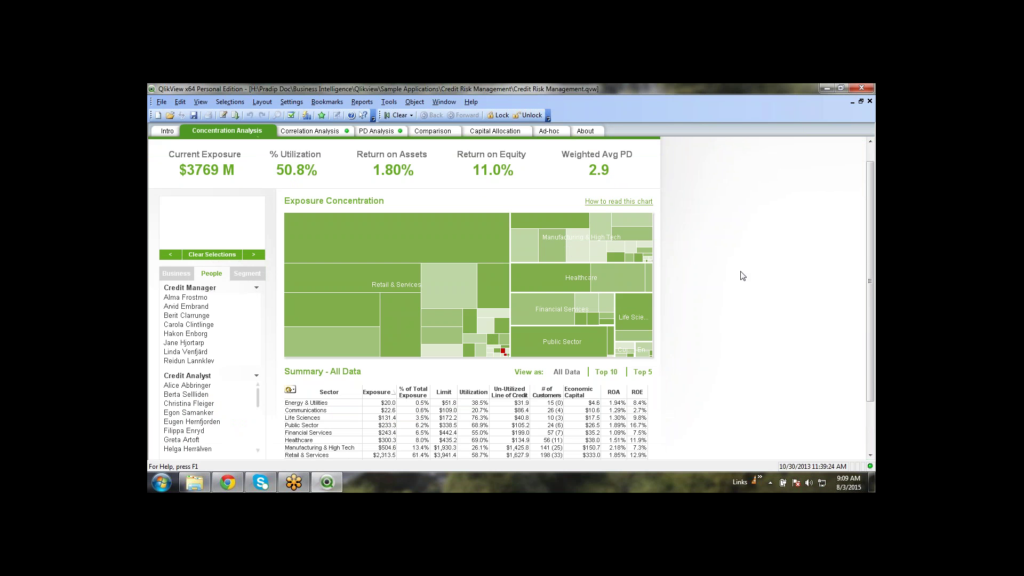
scroll(743, 276, up, 2)
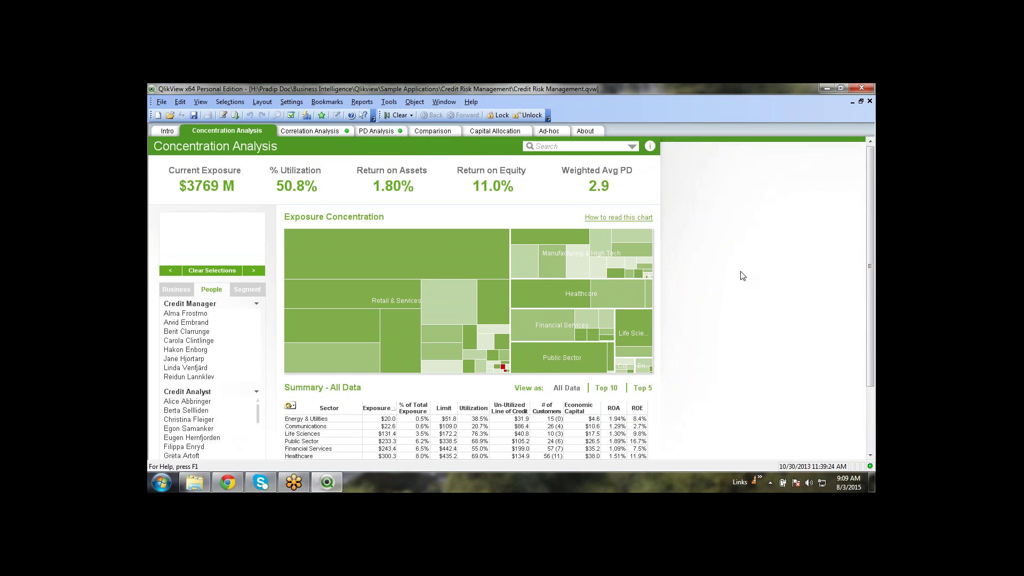
click(184, 292)
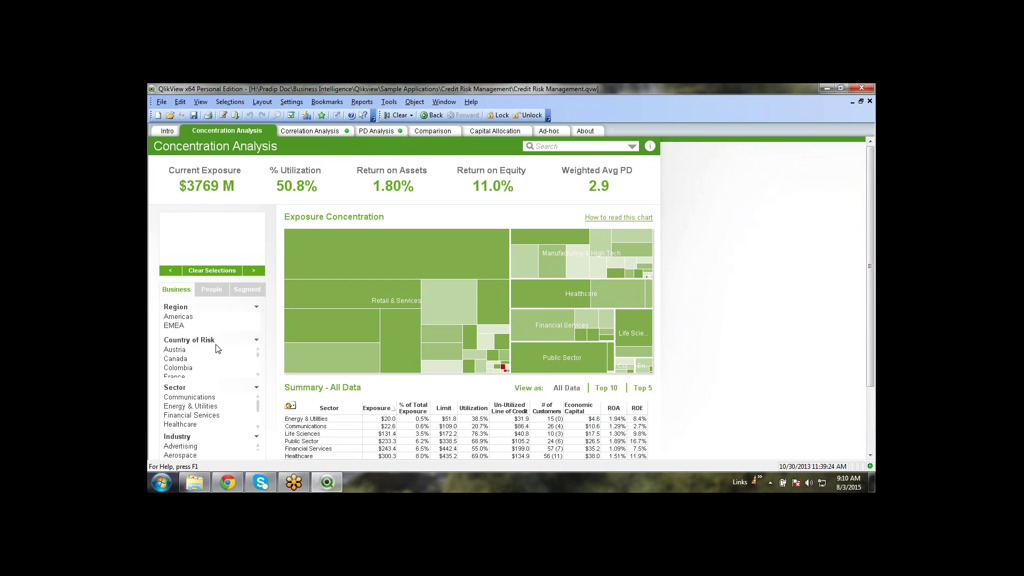
scroll(217, 348, down, 1)
scroll(217, 348, down, 2)
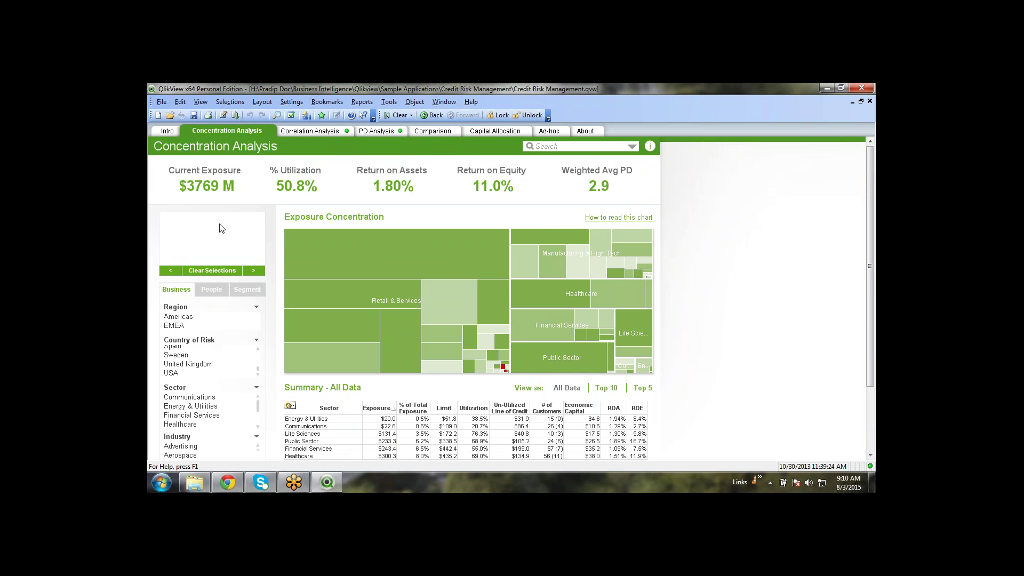
Filter the Concentration Analysis by region Americas, country of risk Canada, sector Communications and industry Entertainment
click(192, 317)
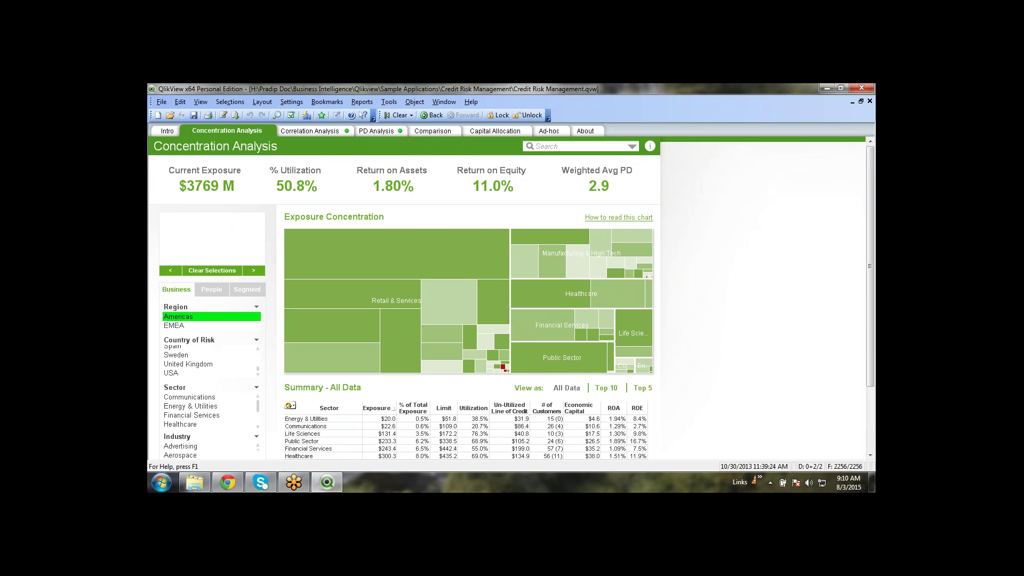
click(190, 352)
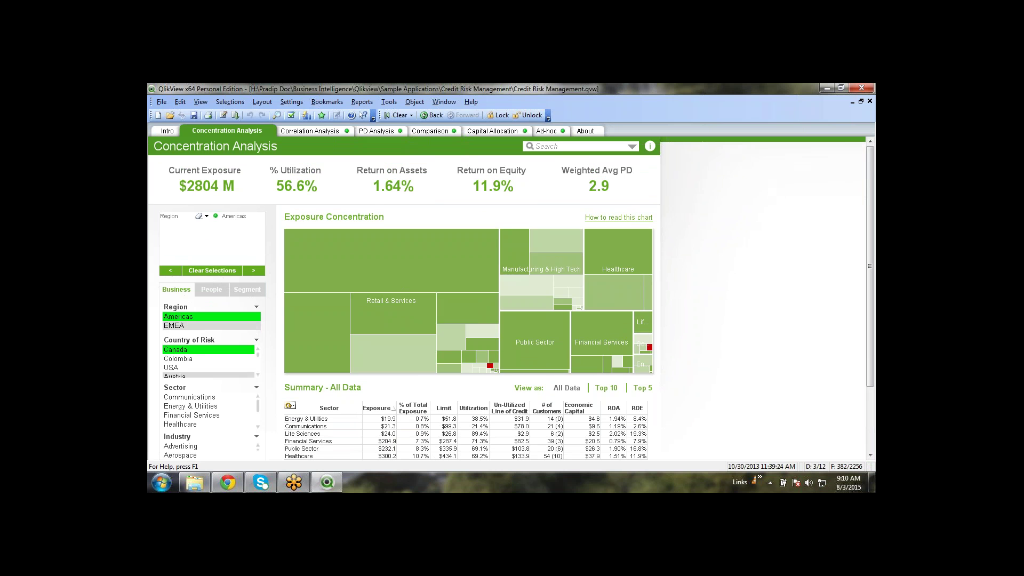
click(184, 397)
click(192, 446)
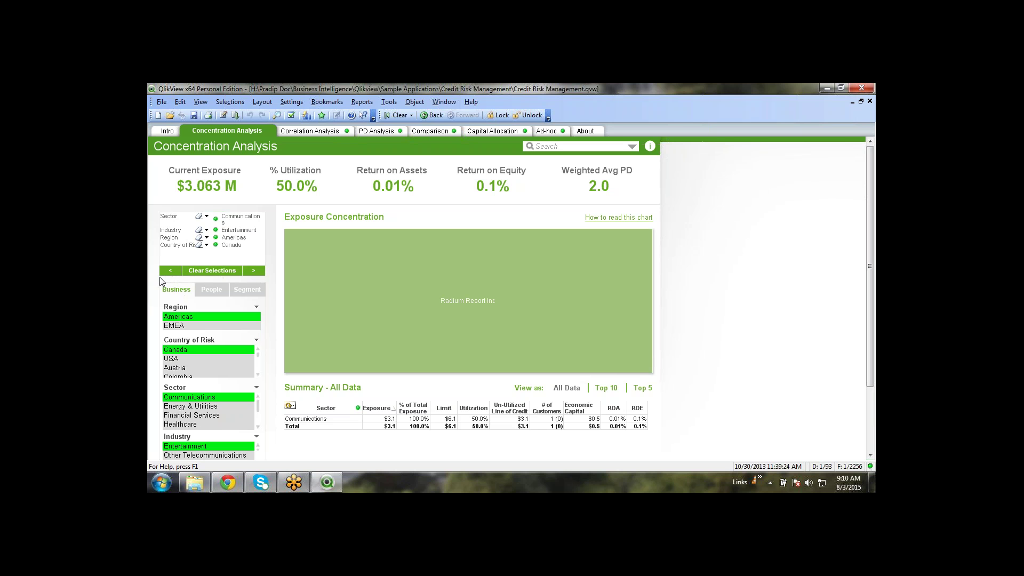
Clear all selections, step back through the earlier selections, and step forward again to the cleared state
click(217, 275)
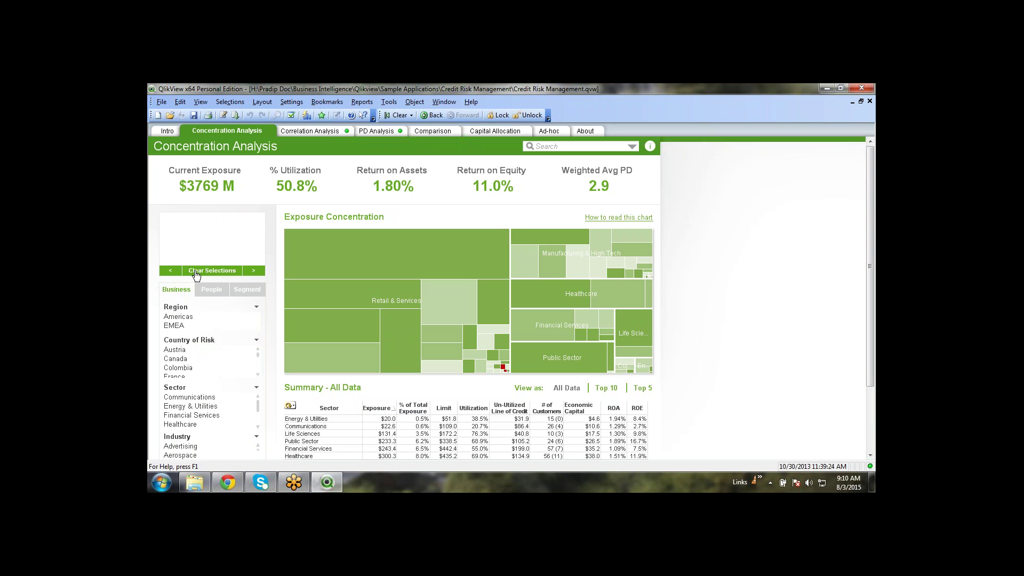
click(171, 272)
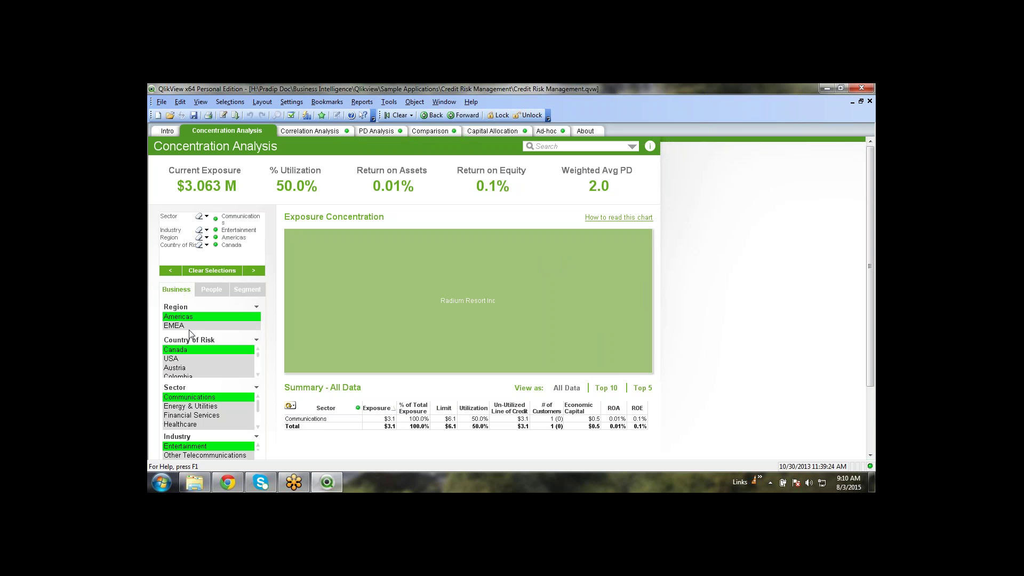
click(171, 272)
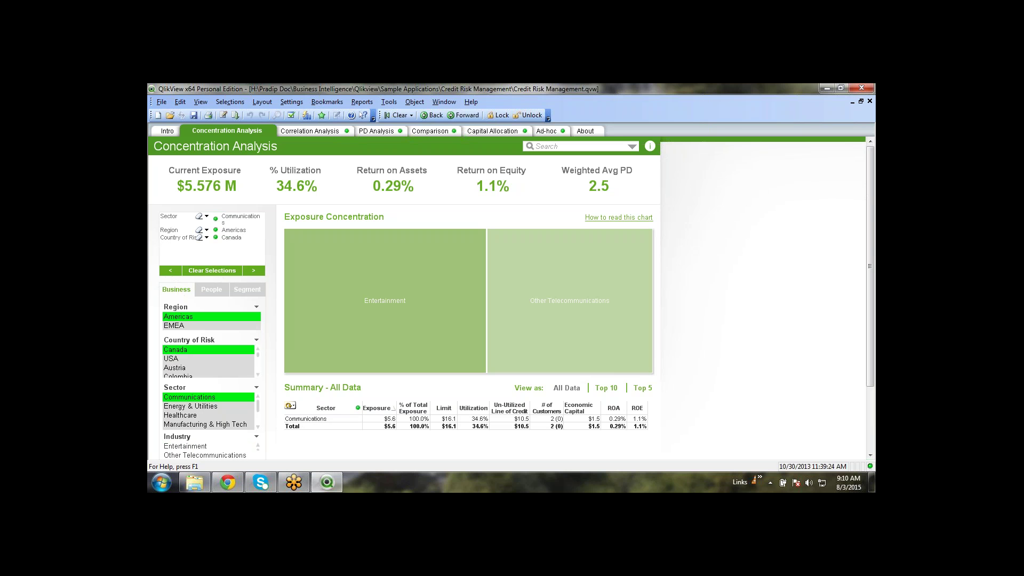
click(171, 271)
click(259, 272)
click(254, 275)
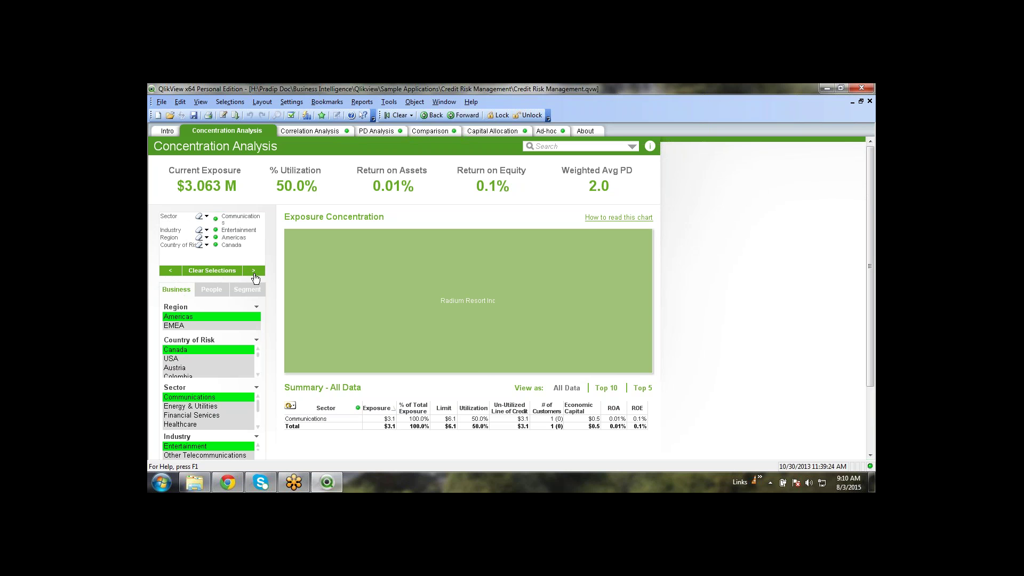
click(254, 276)
Step back through the selections to Americas alone, forward to the Entertainment selection, and back once to drop the industry filter
click(167, 273)
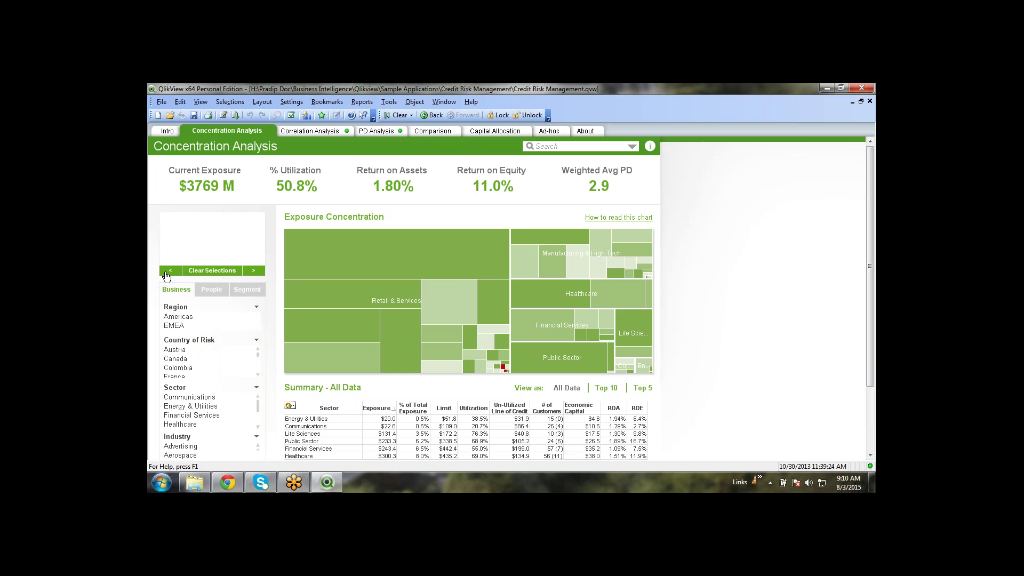
click(168, 273)
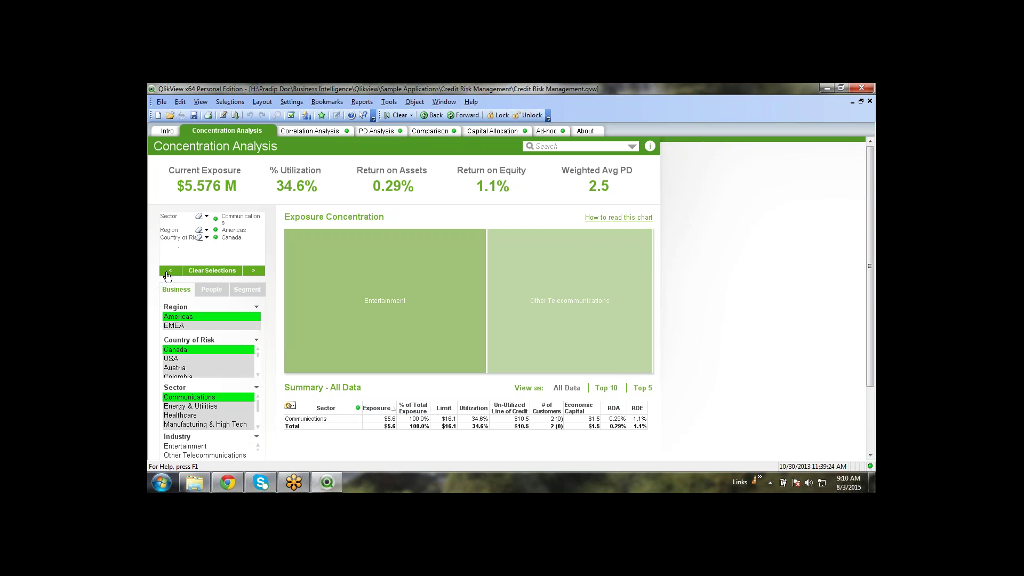
click(167, 273)
click(170, 271)
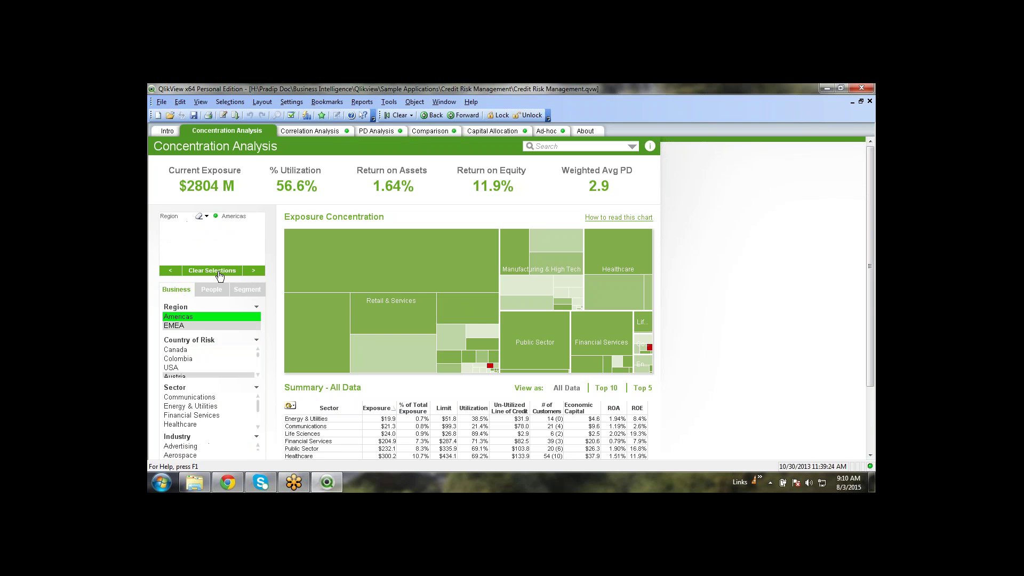
click(251, 272)
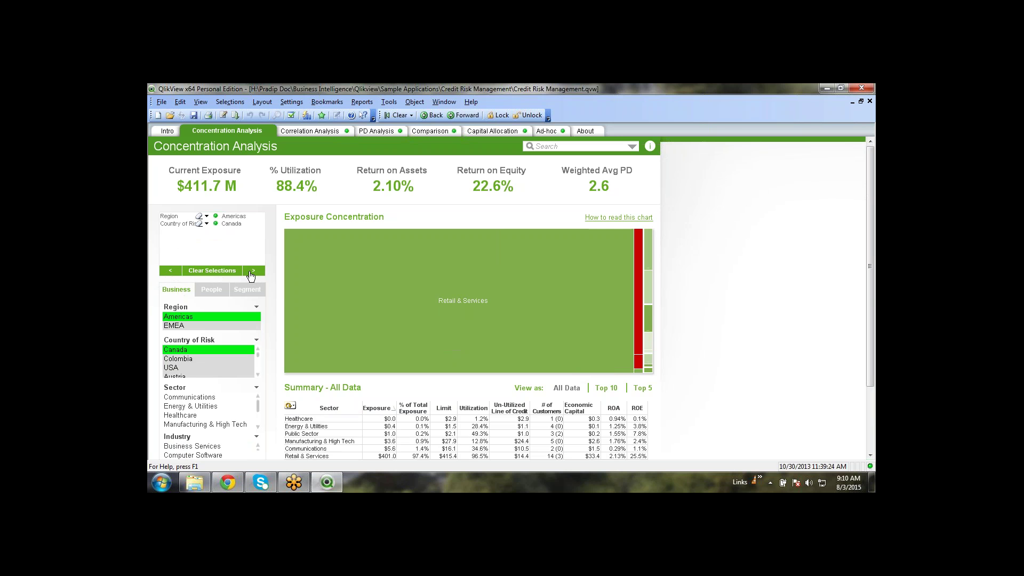
click(251, 272)
click(252, 272)
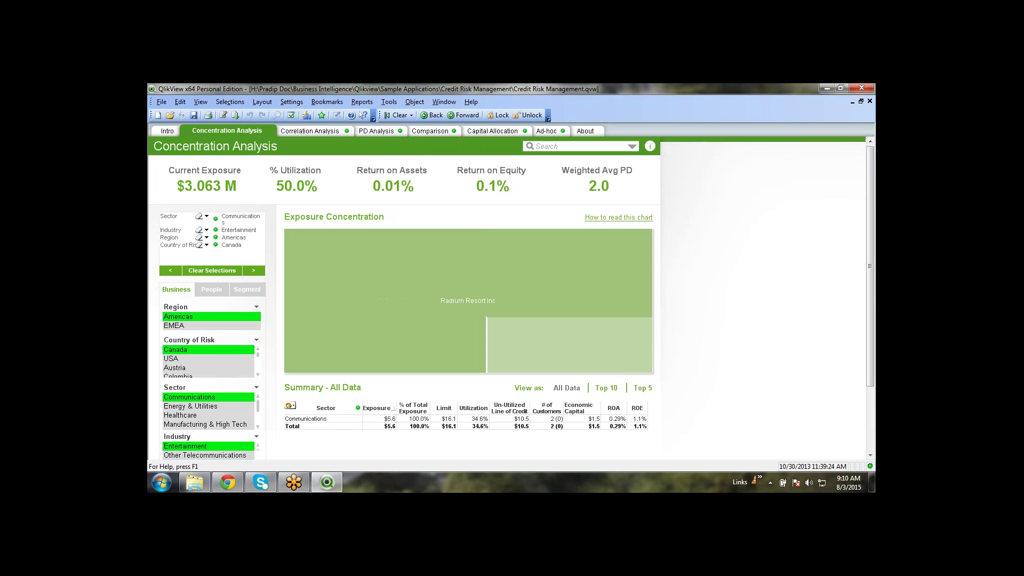
click(170, 272)
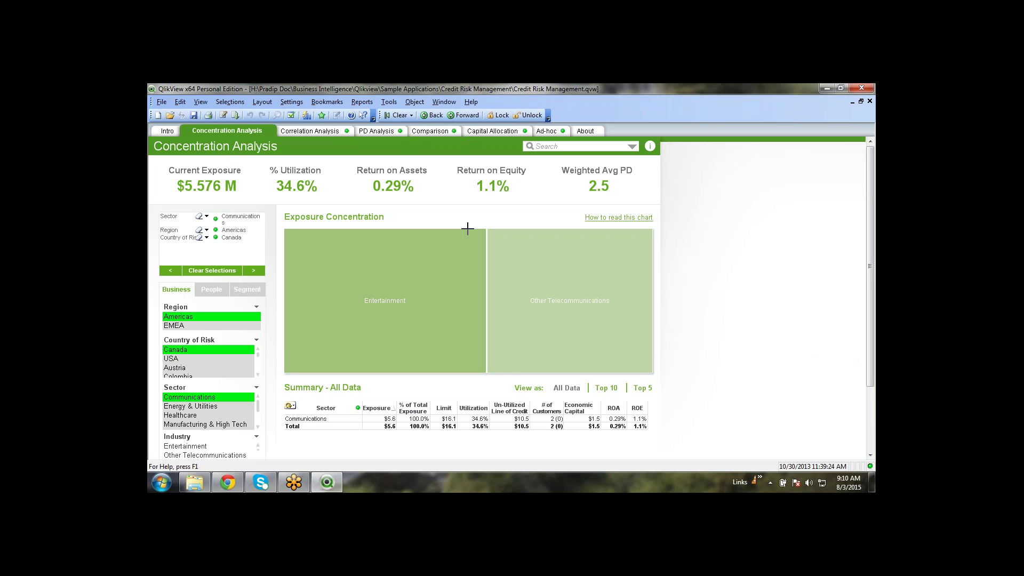
View the Correlation Analysis and PD Analysis sheets, close the document and return to Windows Explorer
click(314, 131)
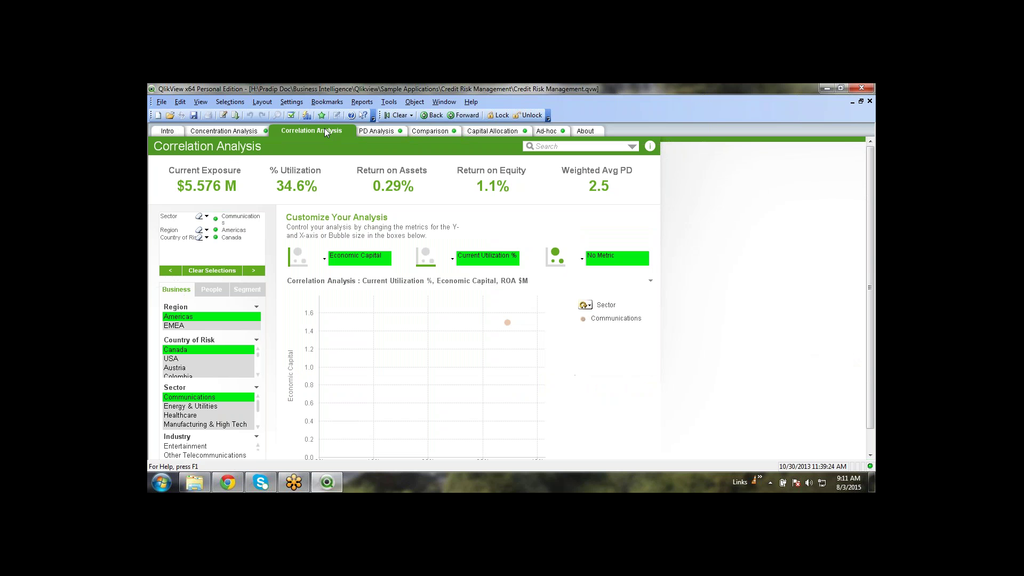
click(388, 130)
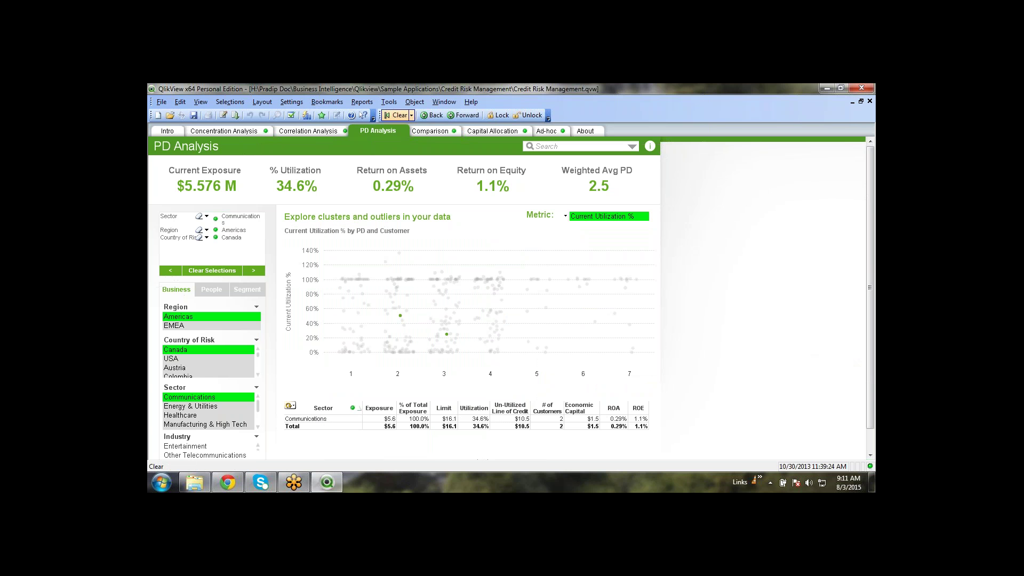
click(869, 101)
key(alt+Tab)
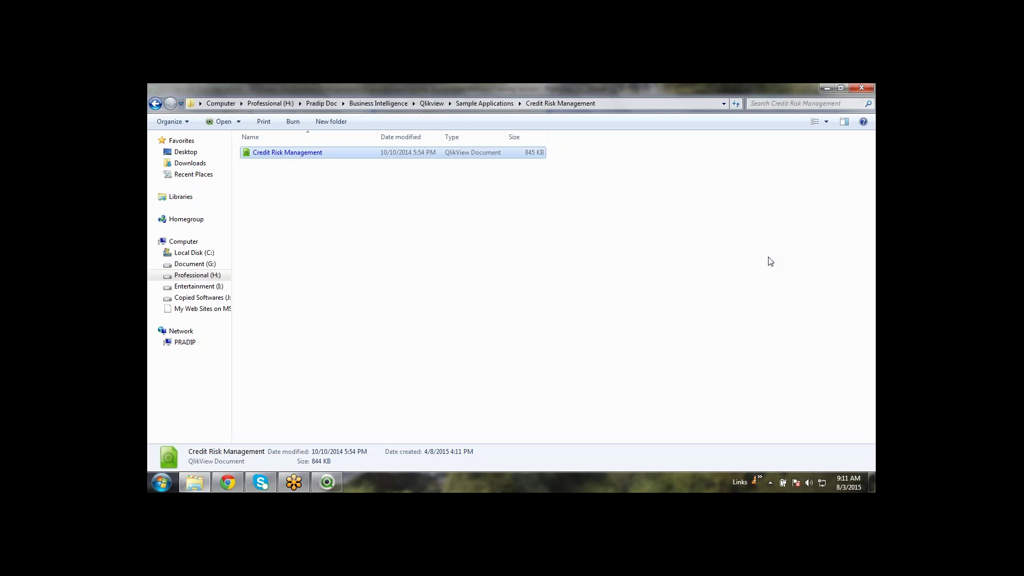
Go up to the Sample Applications folder and open the IT Asset Management QlikView document from its folder
key(BackSpace)
key(Down)
key(Down)
key(Down)
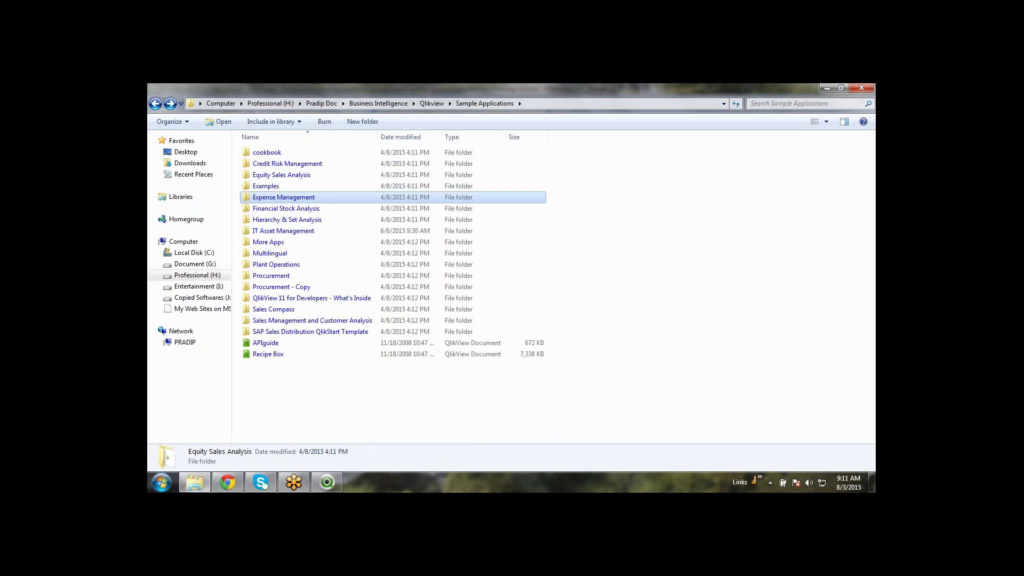
key(Down)
key(Down)
key(Down)
key(Return)
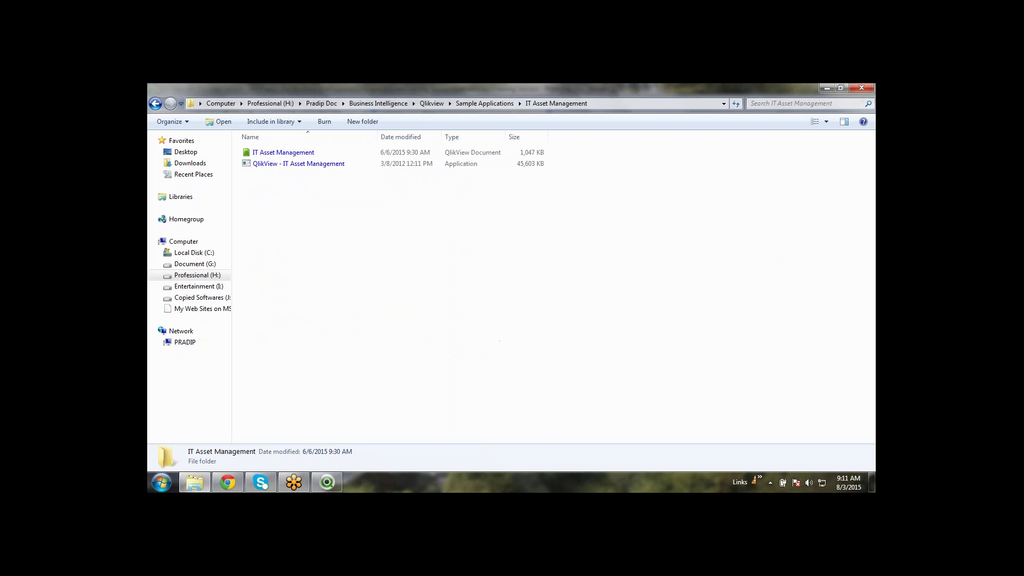
key(Down)
key(Return)
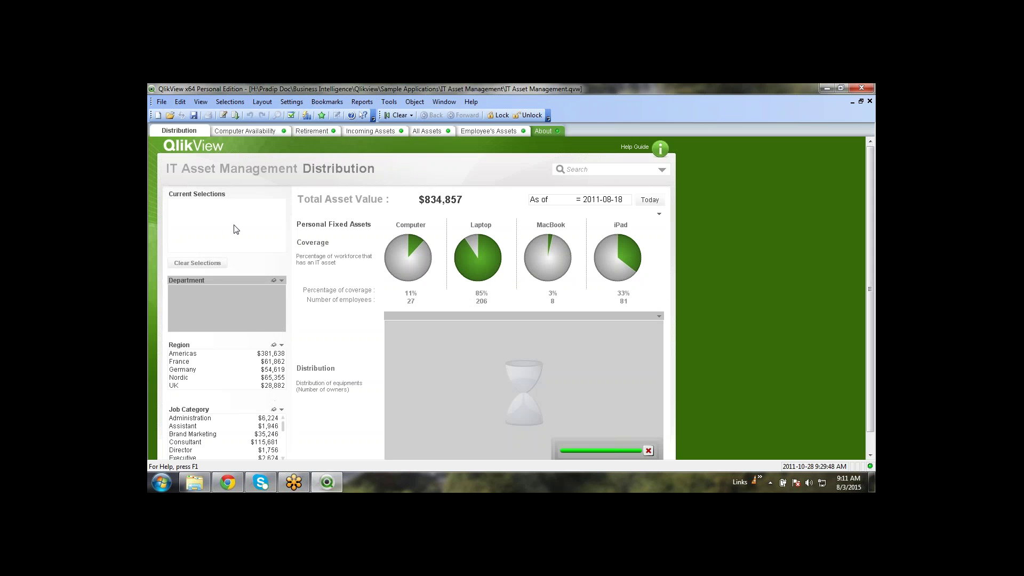
Clear the selections on the Distribution sheet, then close the document and return to the Sample Applications folder
click(205, 266)
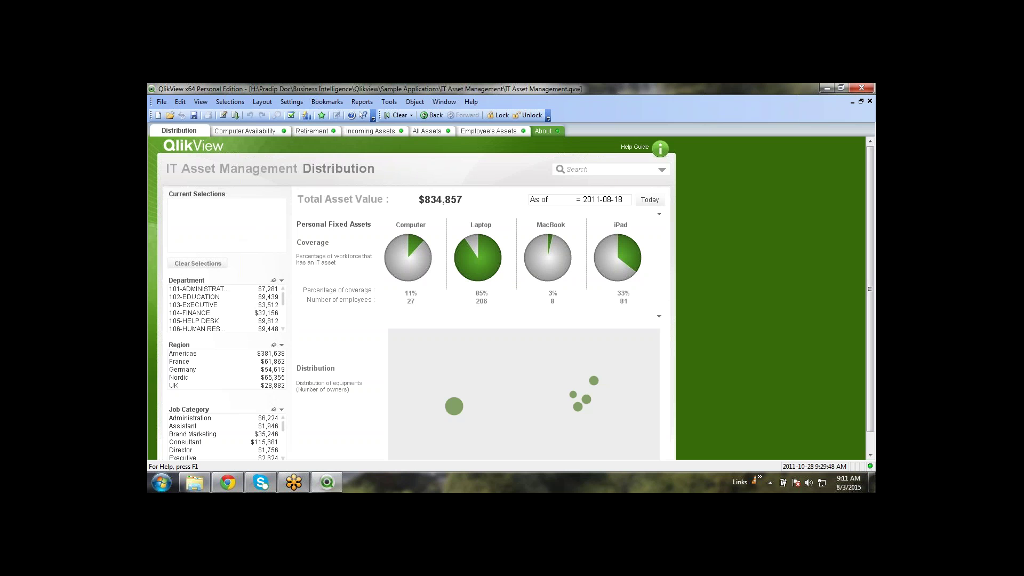
click(870, 101)
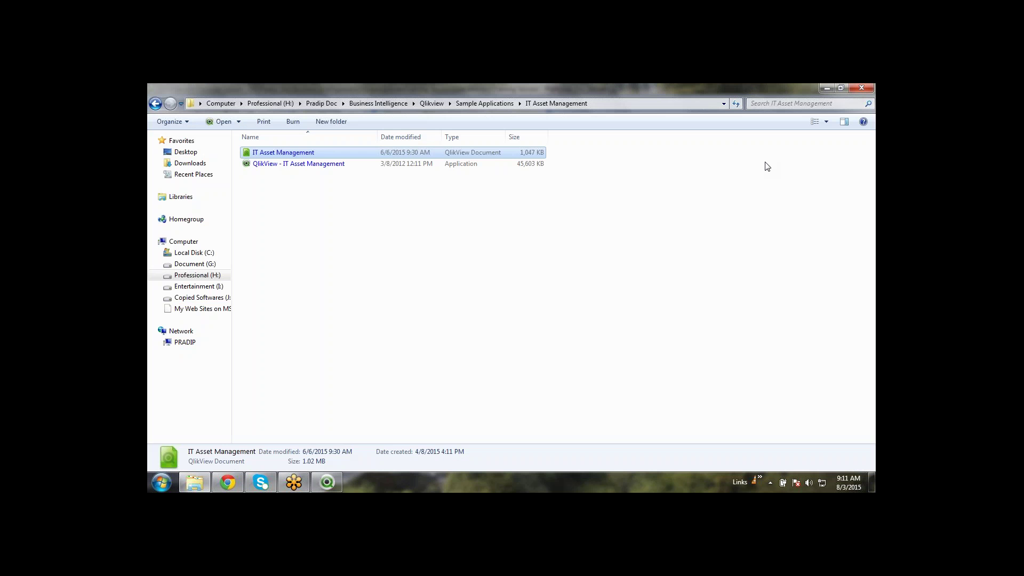
key(BackSpace)
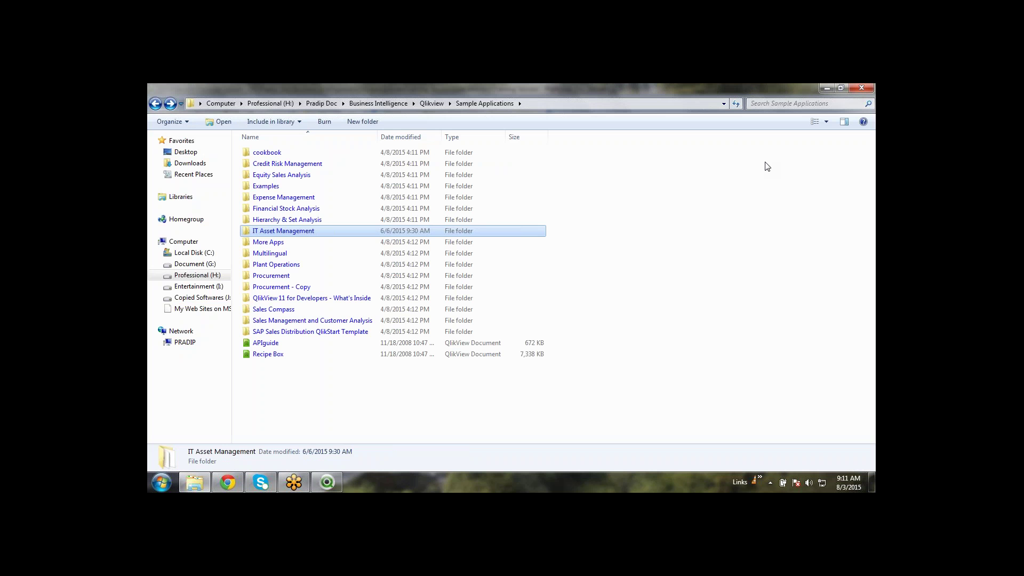
Open the Expense Management folder and its QlikView document
key(Up)
key(Up)
key(Up)
key(Return)
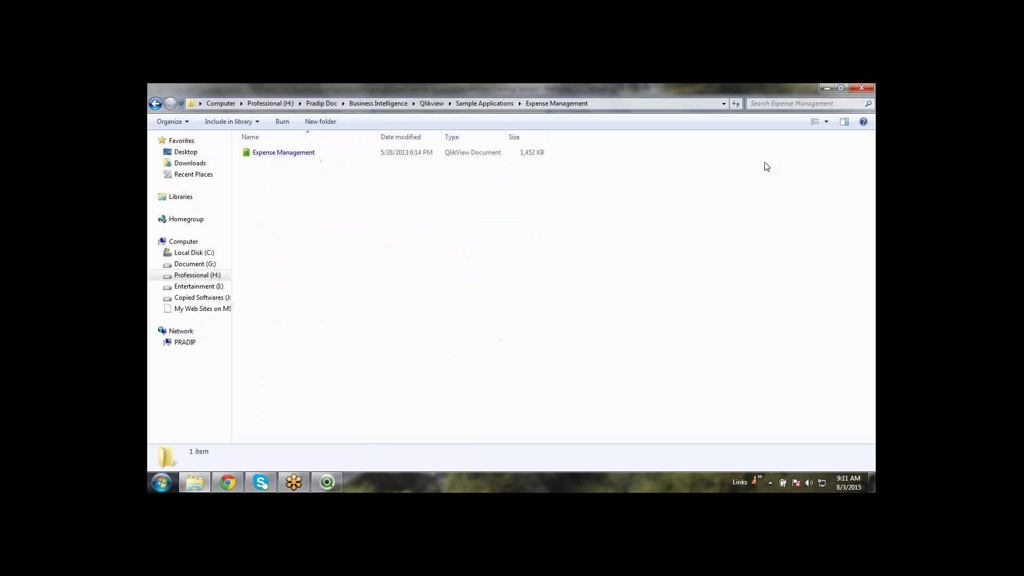
key(Return)
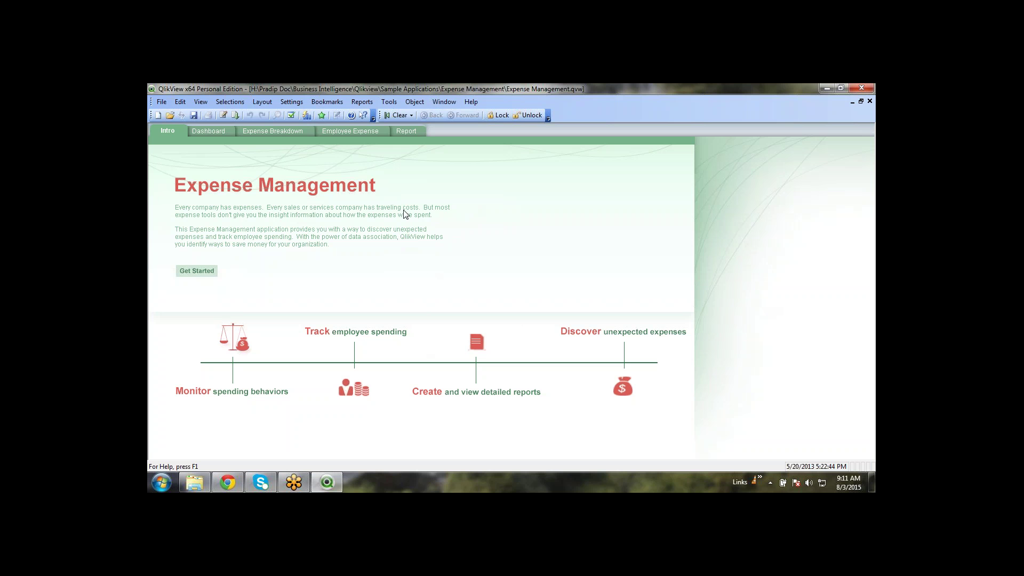
Review the introduction text of the Expense Management application and go from its Intro sheet to the Dashboard sheet
drag(187, 204, 462, 259)
drag(172, 202, 458, 251)
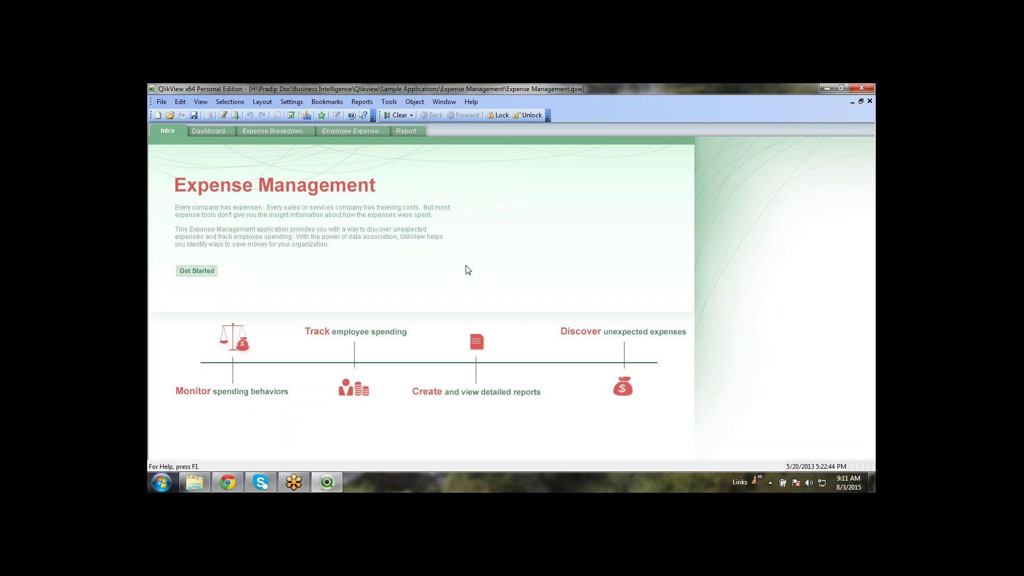
click(196, 274)
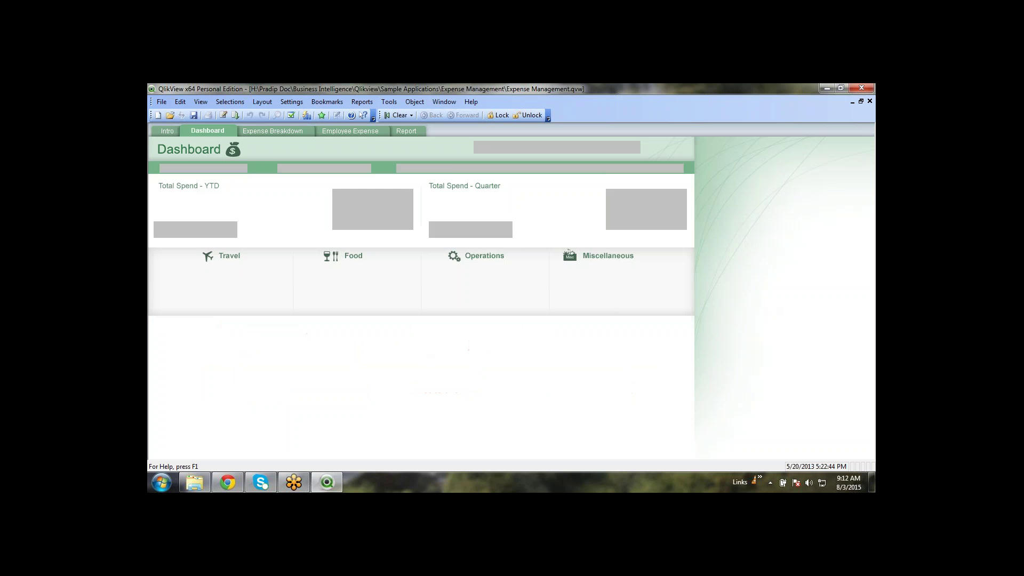
Look over the Intro sheet of the Expense Management application again and return to the Dashboard sheet
click(165, 133)
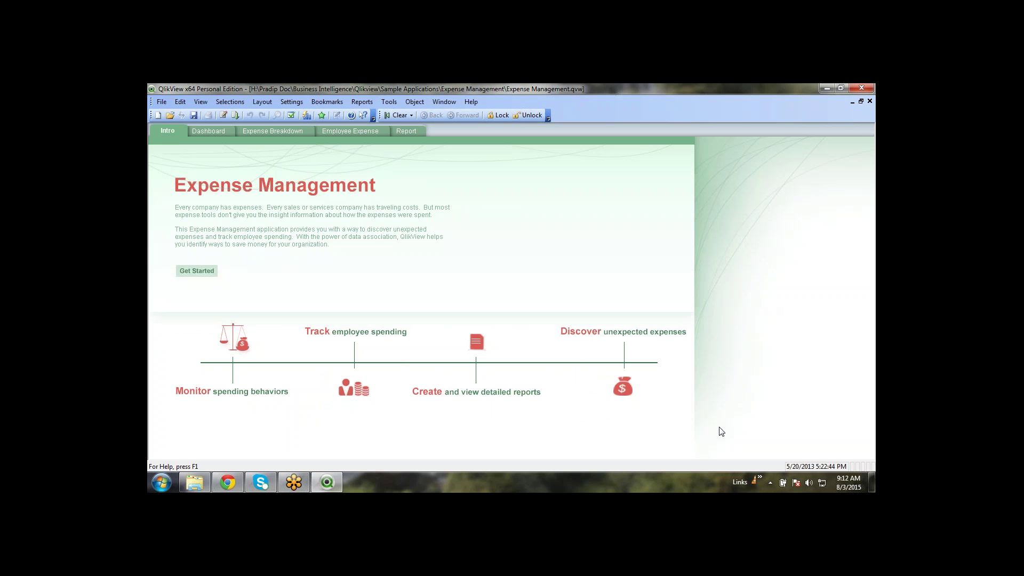
drag(643, 389, 149, 167)
click(222, 132)
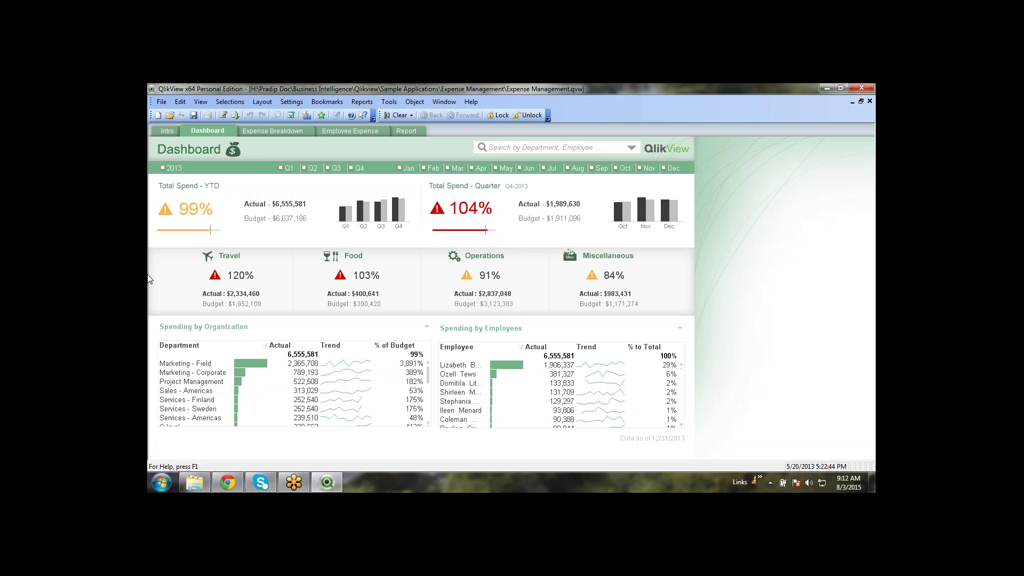
Try the quarter and month filters on the Dashboard sheet, ending with July, and clear the selection on the Expense Breakdown sheet
click(299, 169)
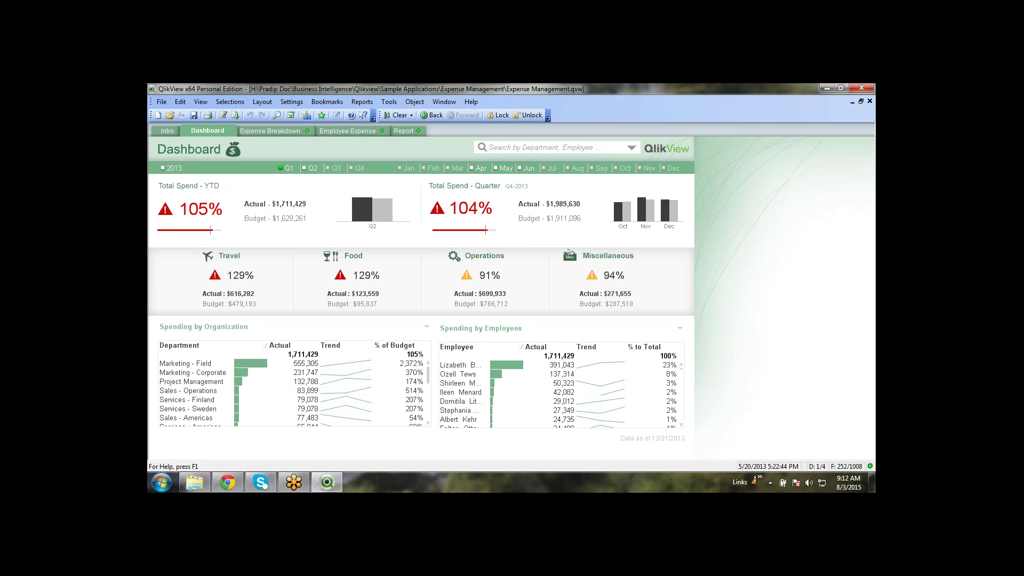
click(283, 168)
click(475, 168)
click(522, 168)
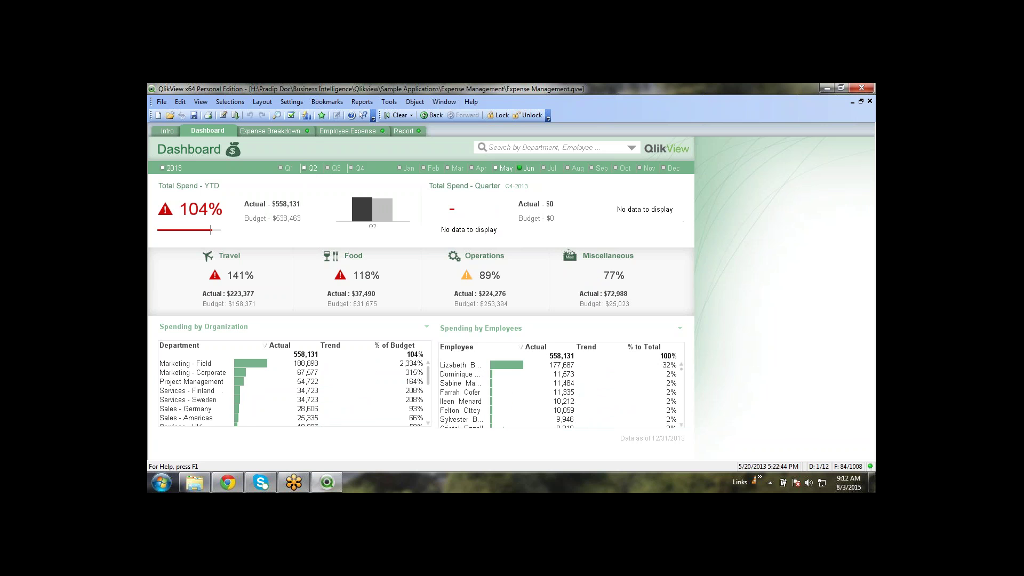
click(551, 168)
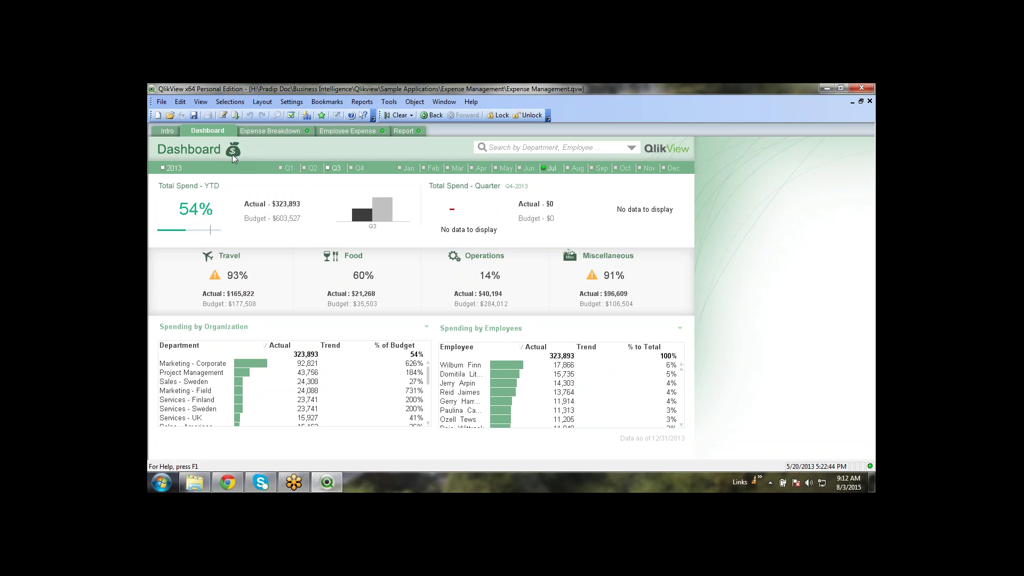
click(285, 134)
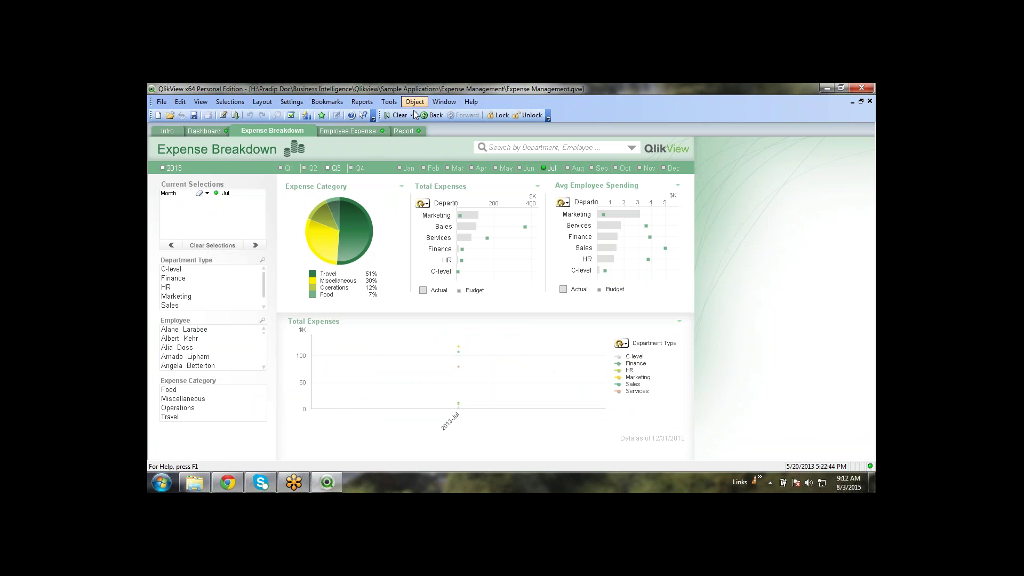
click(398, 114)
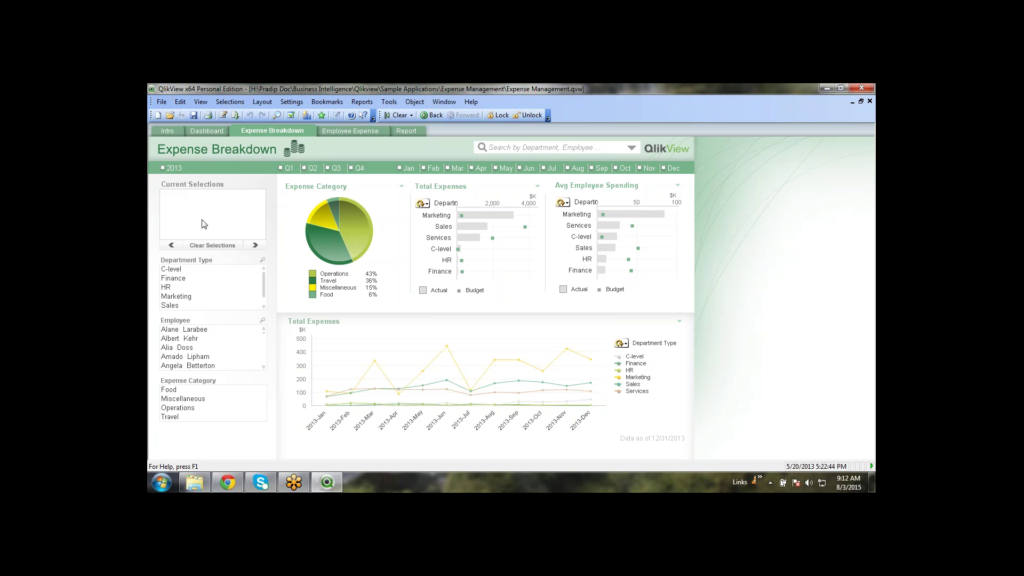
Filter the Expense Breakdown sheet by Marketing, one employee, and the Miscellaneous and Travel categories in turn, and clear all selections
click(176, 296)
click(207, 366)
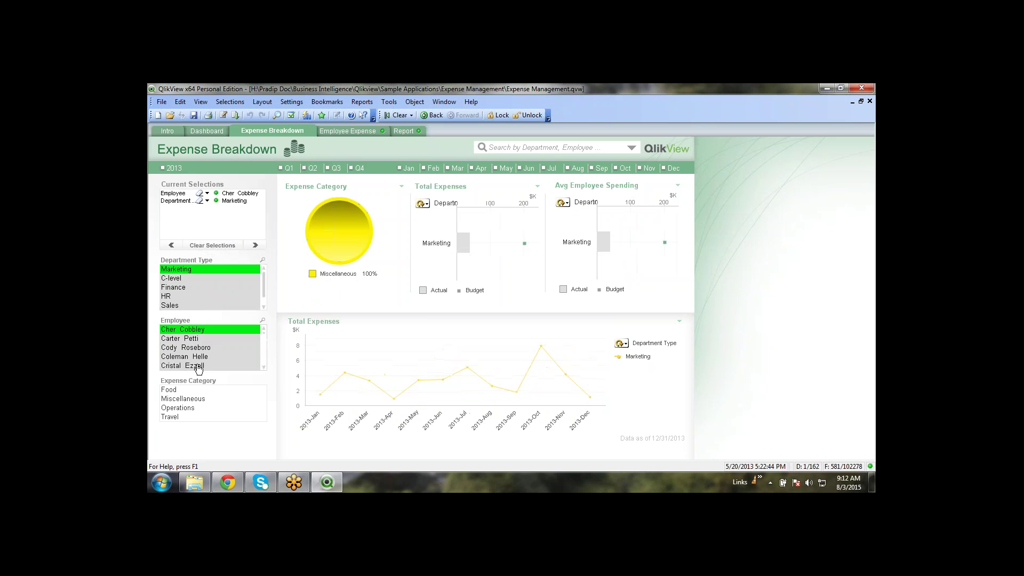
click(182, 399)
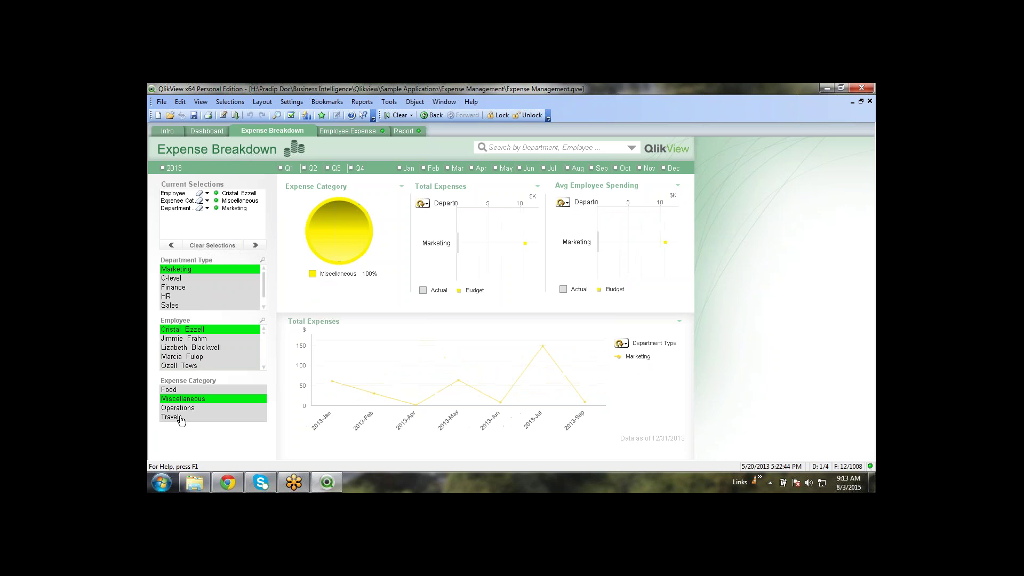
click(180, 417)
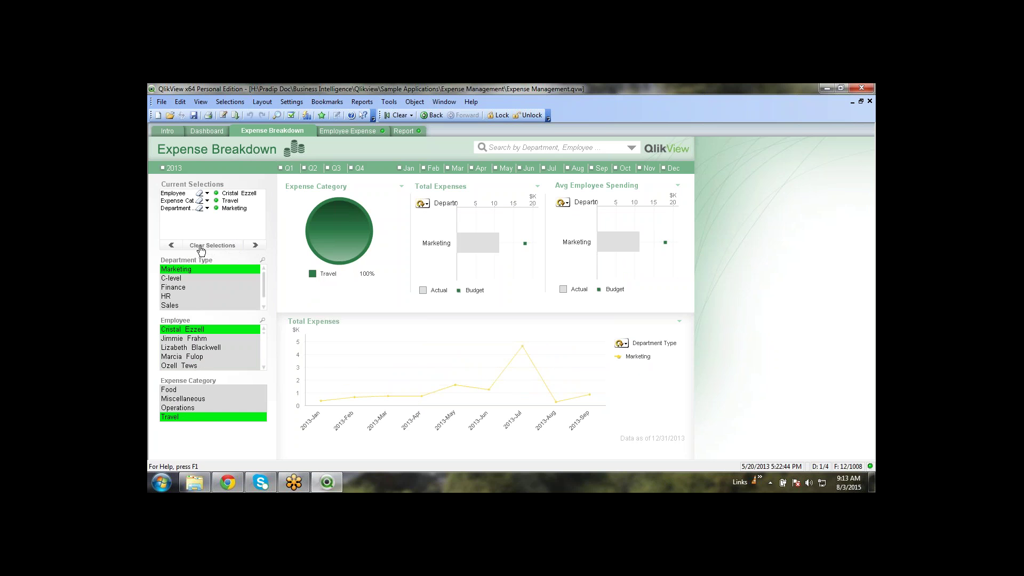
click(356, 230)
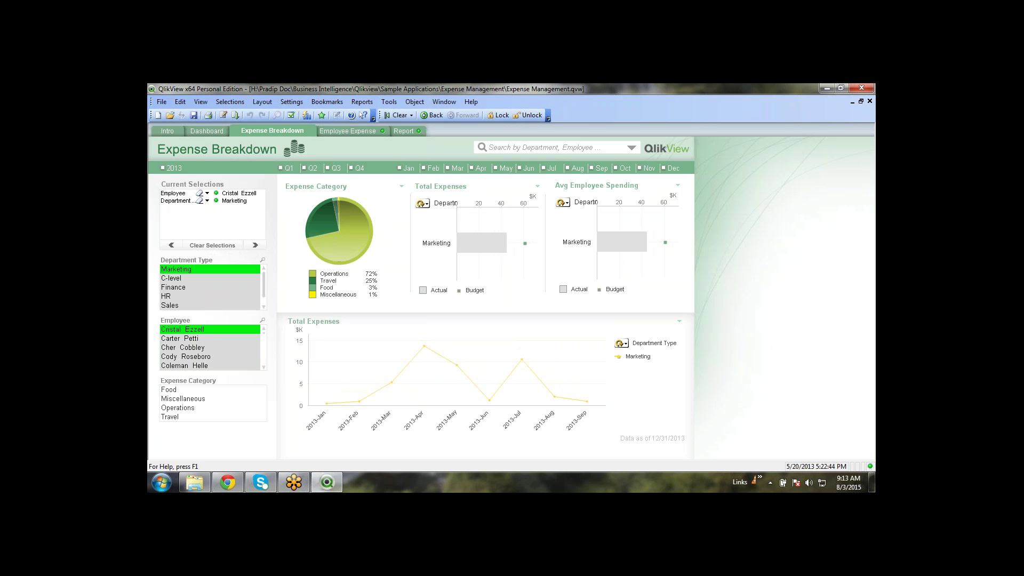
click(399, 114)
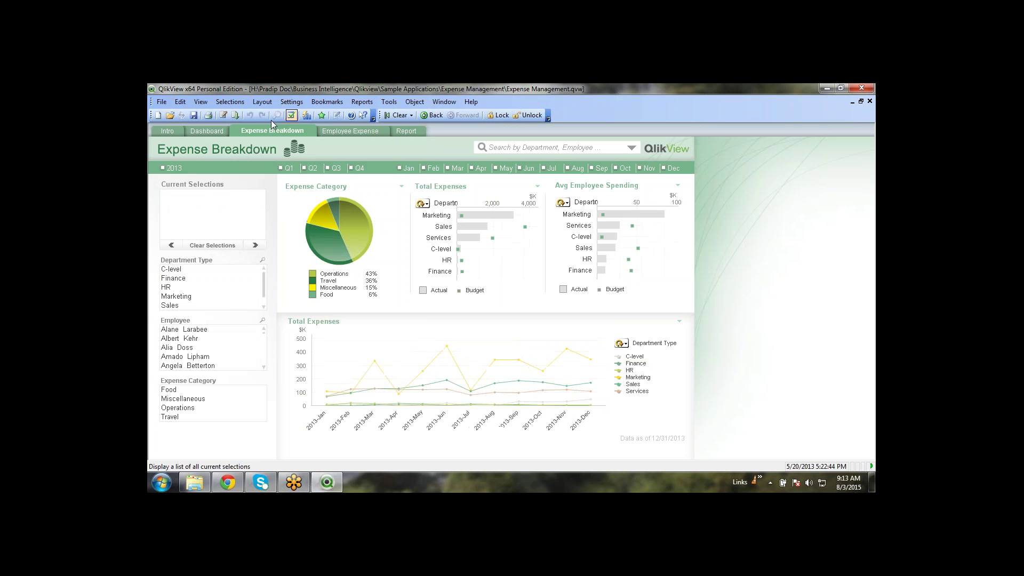
Compare the layouts of the Intro, Dashboard, Expense Breakdown, Employee Expense and Report sheets, and close the Expense Management document
click(165, 132)
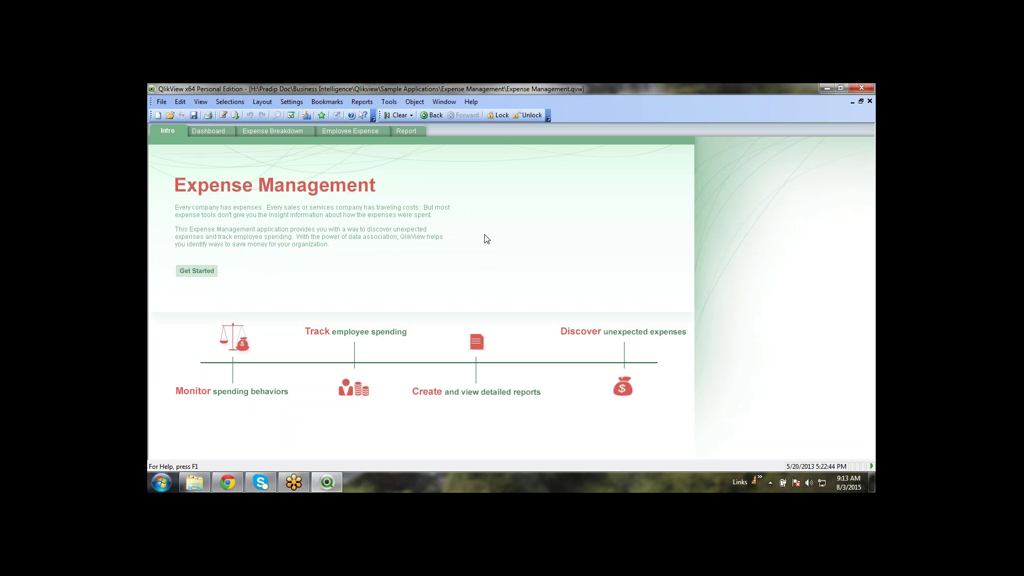
click(334, 134)
click(406, 132)
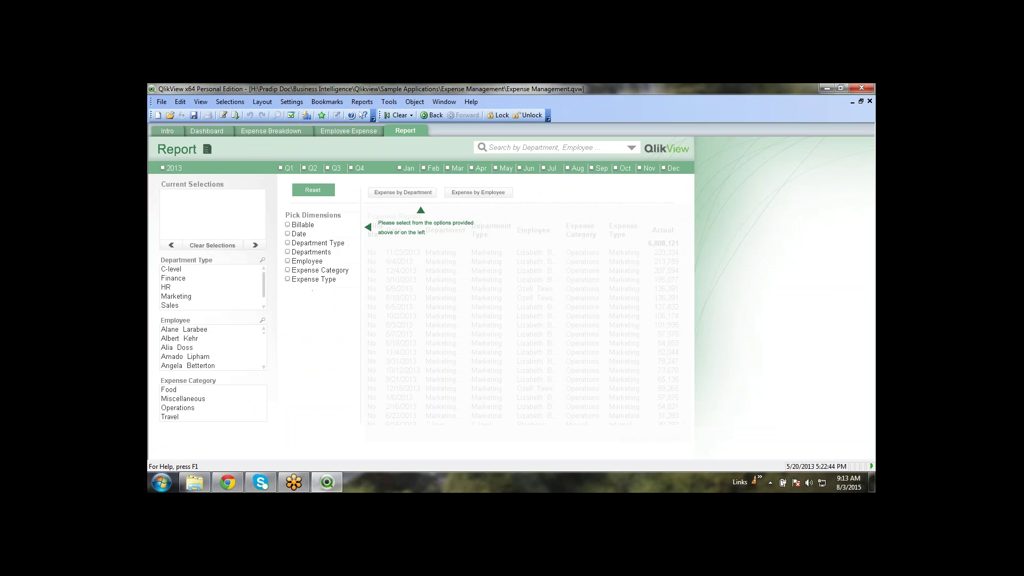
click(345, 130)
click(260, 133)
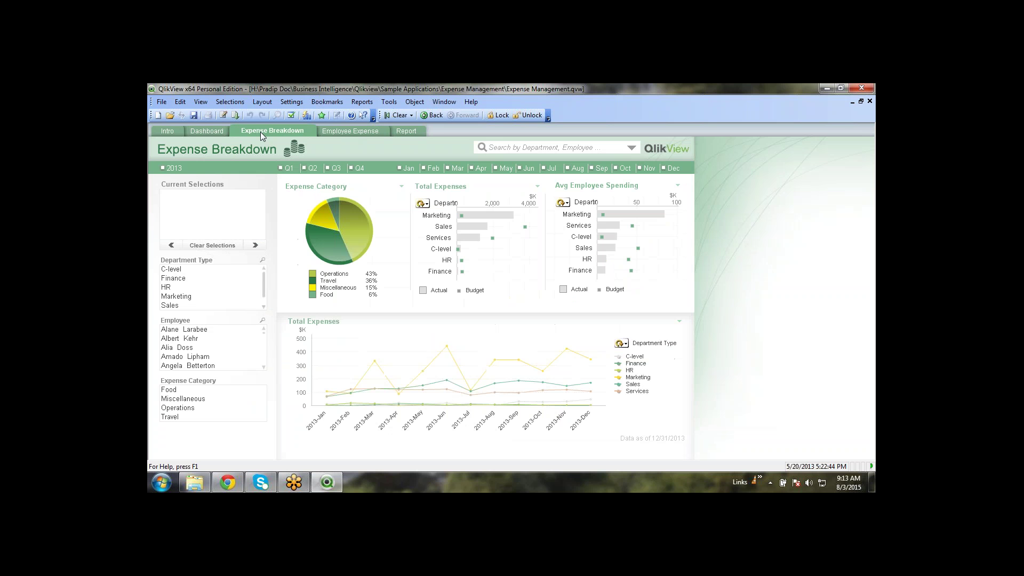
click(190, 132)
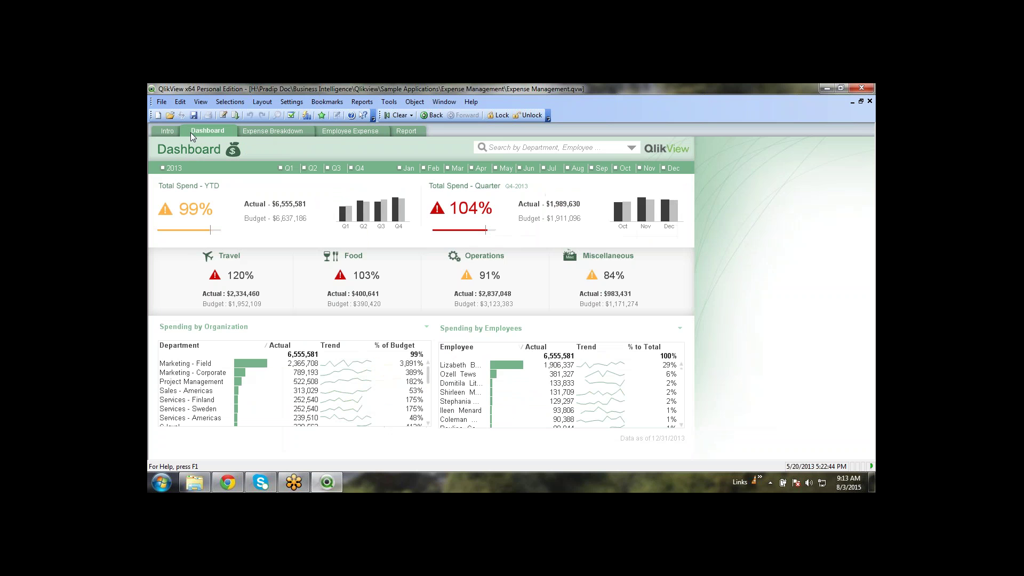
click(255, 129)
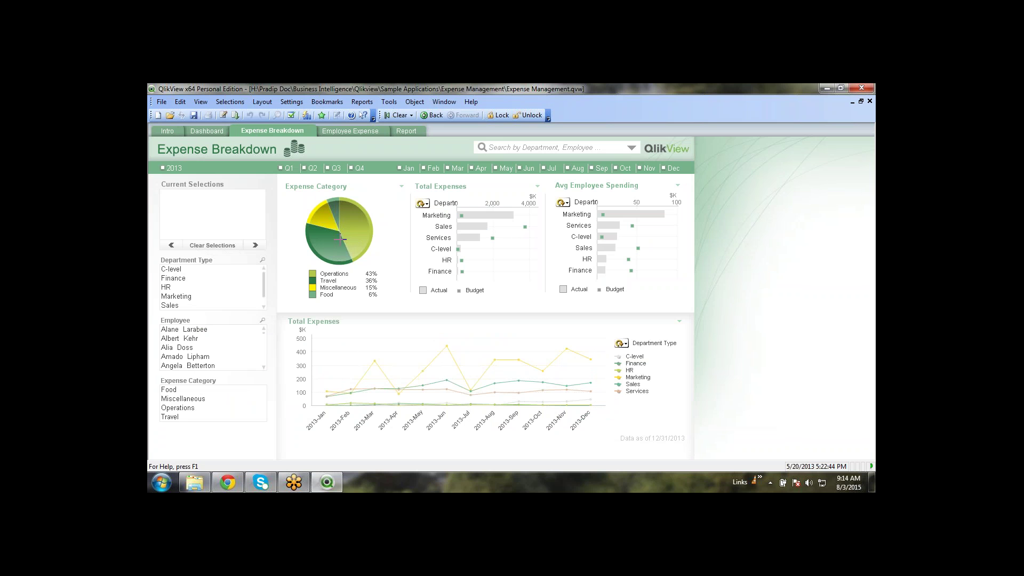
mouse_move(342, 230)
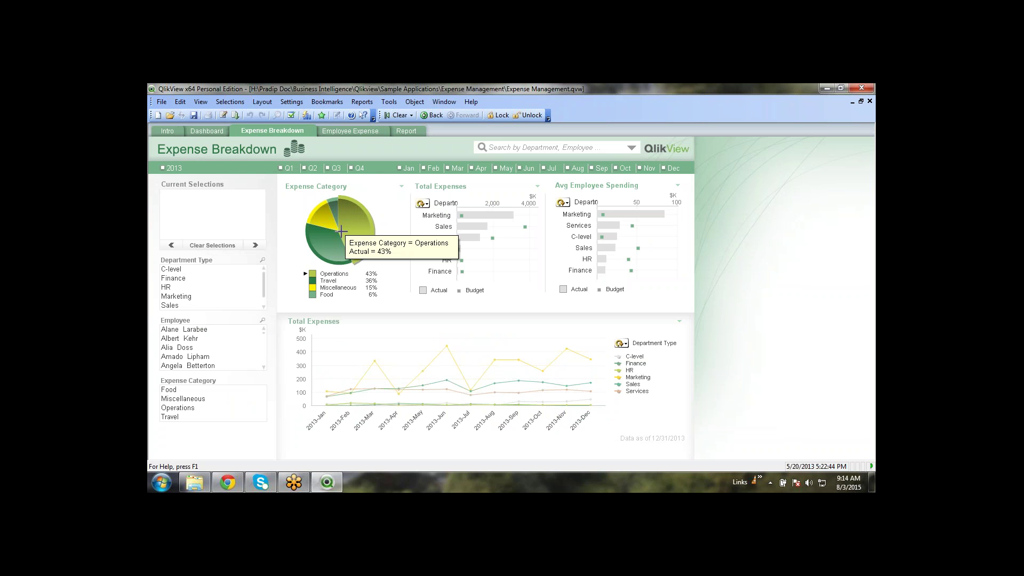
click(159, 135)
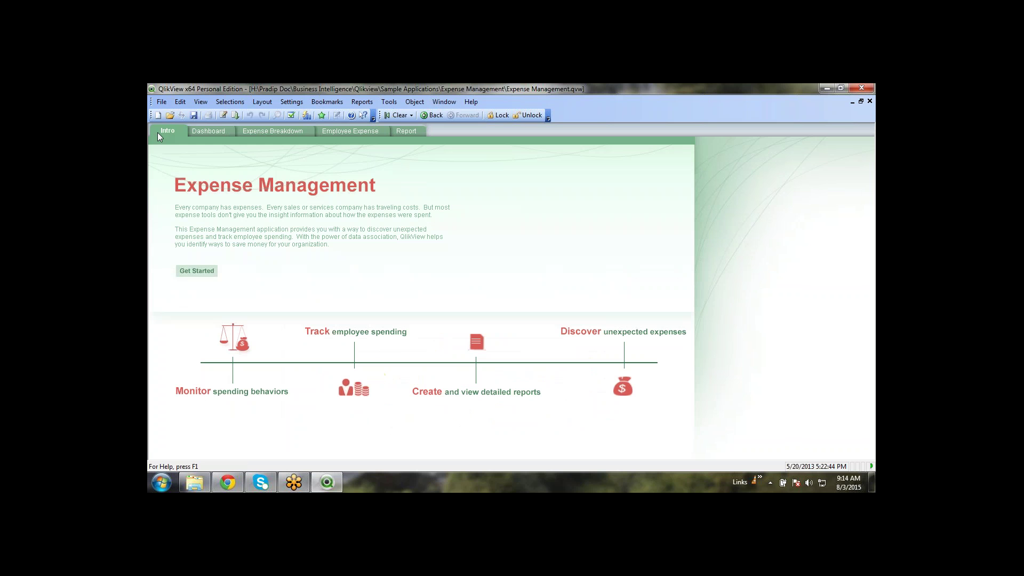
click(219, 133)
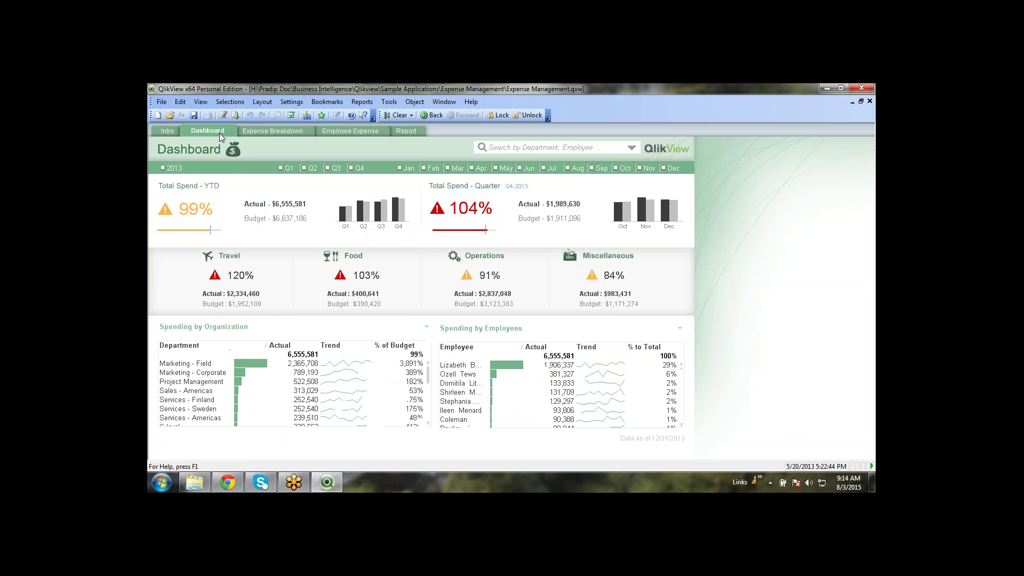
click(173, 134)
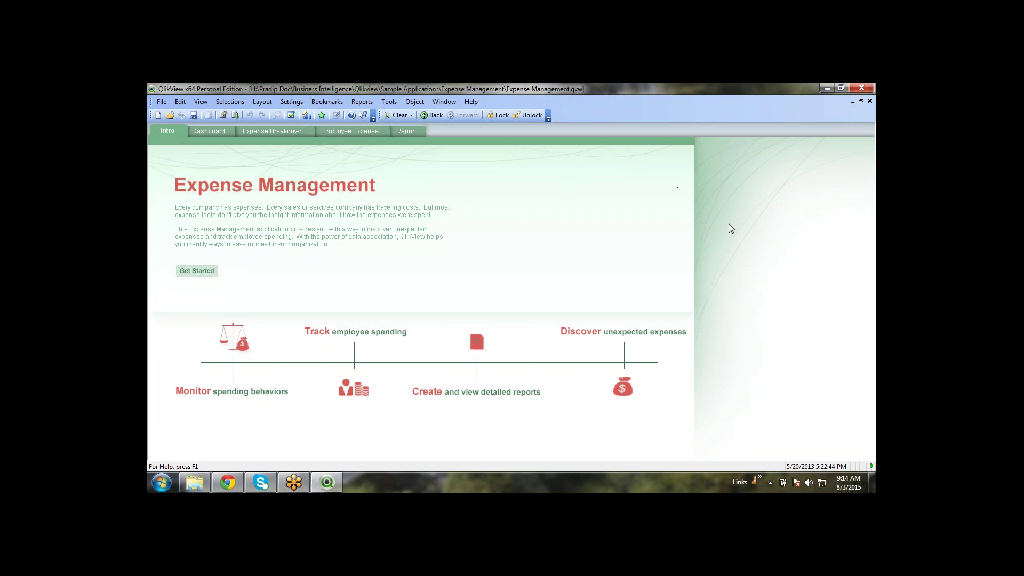
click(870, 101)
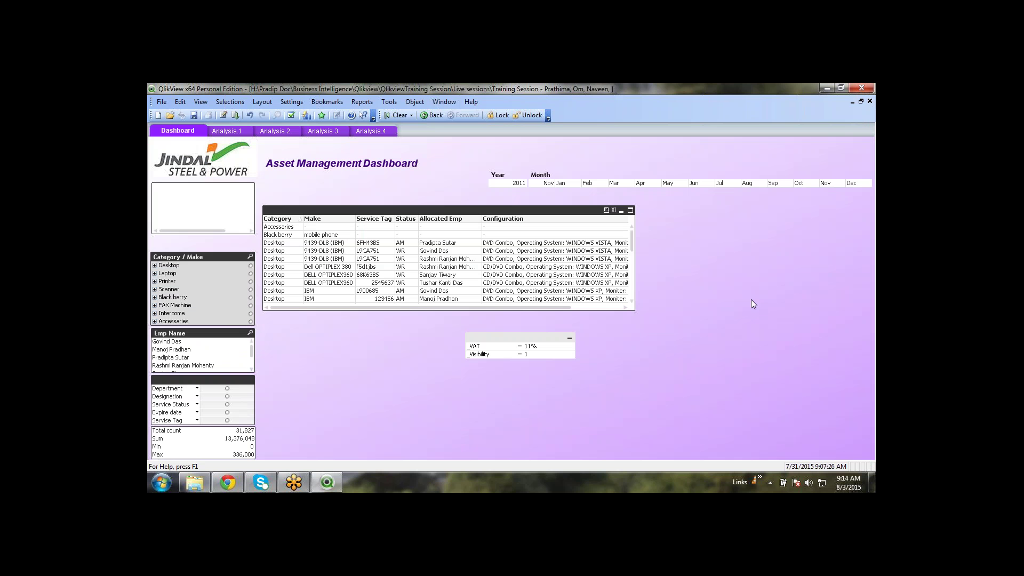
Delete the statistics box with the count, sum, min and max values from the Asset Management Dashboard
click(189, 427)
key(Delete)
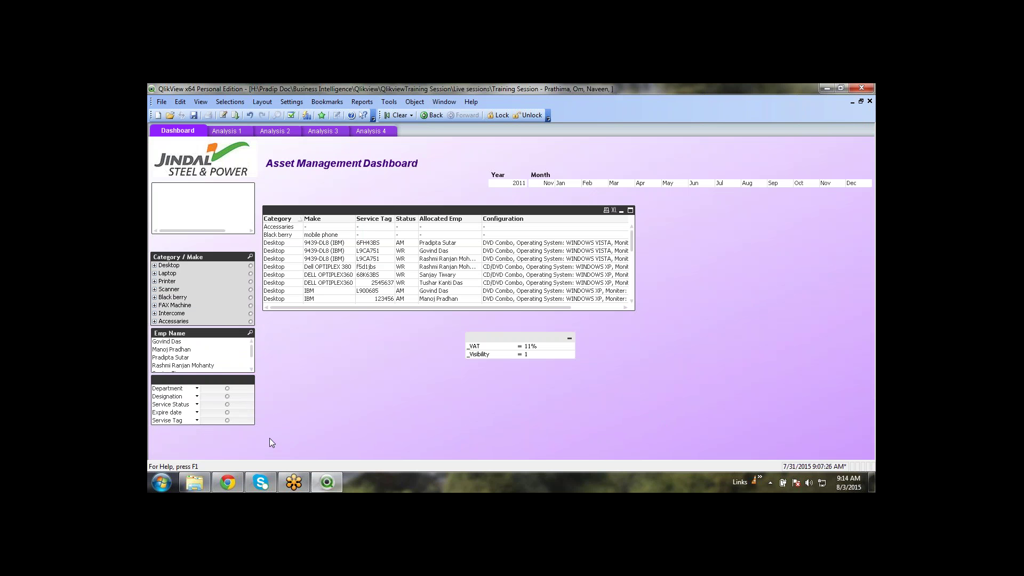
Move the Emp Name list box and the multi box beneath it down together, expand Desktop in Category / Make, and save
drag(270, 437, 148, 330)
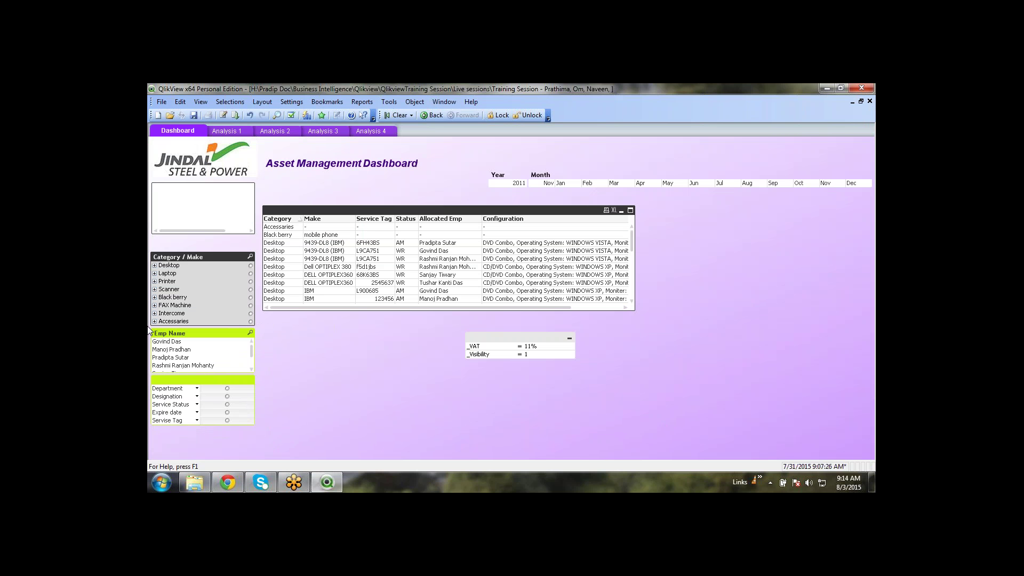
key(Down)
key(Down)
key(Down)
key(Down)
key(Down)
key(Down)
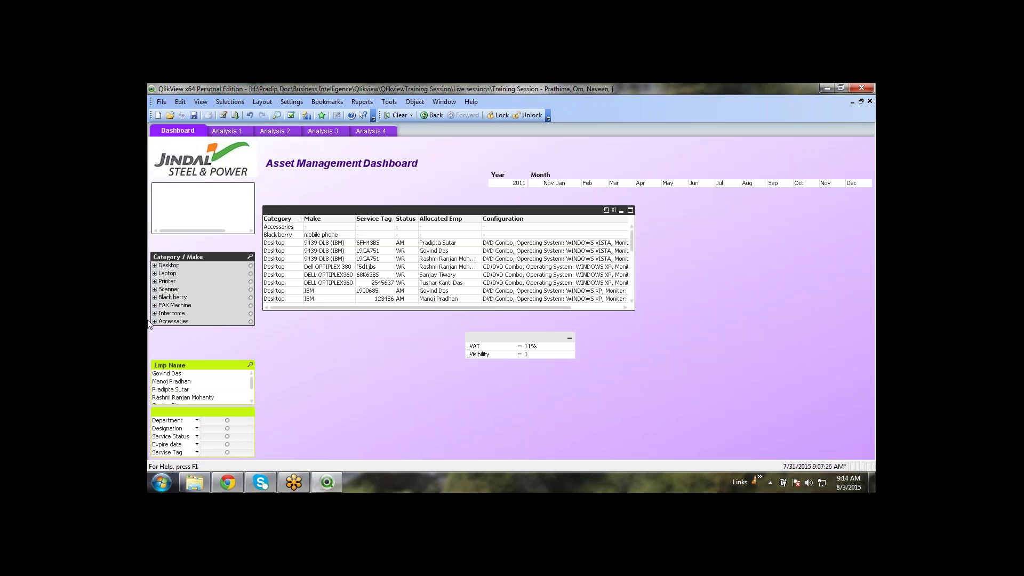
click(154, 265)
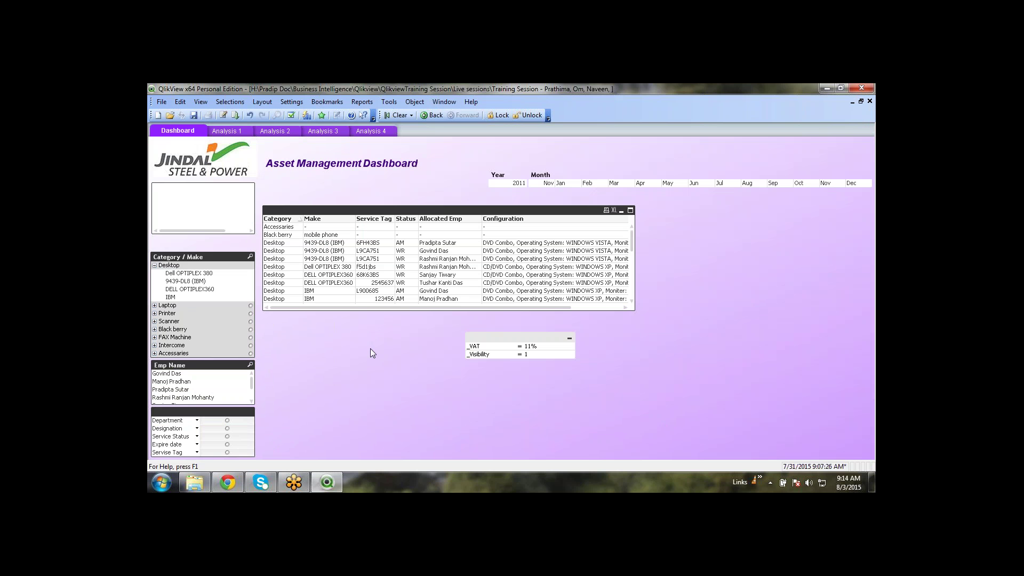
click(193, 115)
Delete the input box holding the _VAT and _Visibility variables and save the document
click(526, 338)
key(Delete)
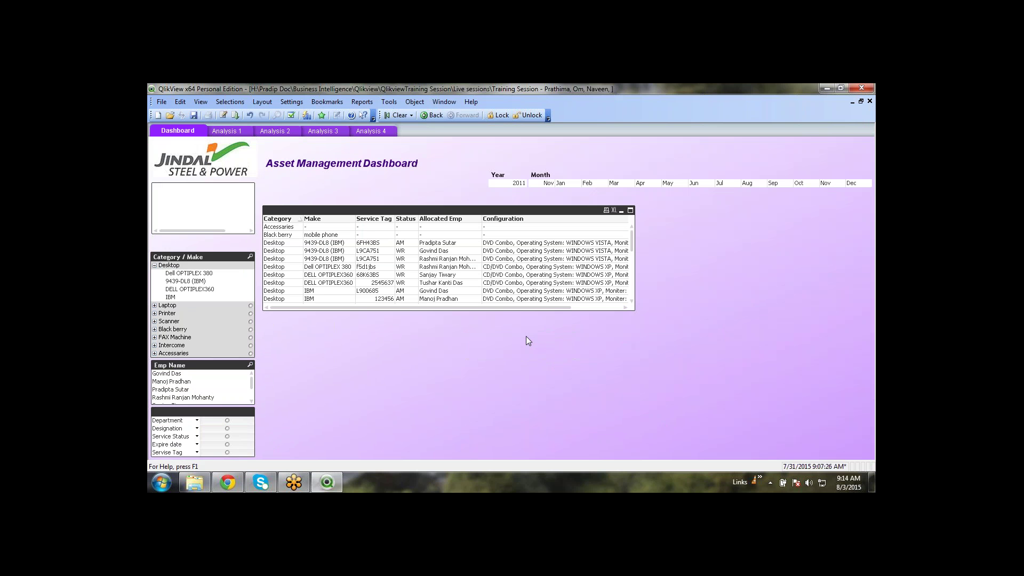
key(ctrl+s)
Add a new button object to the dashboard sheet with the text "Clear Selection"
right_click(379, 314)
click(367, 364)
right_click(366, 364)
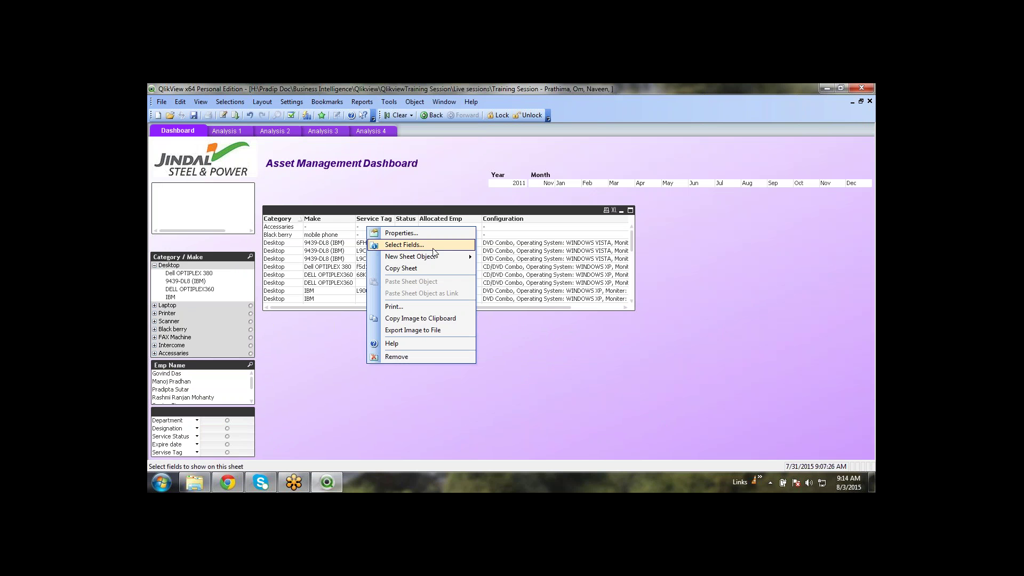
mouse_move(435, 261)
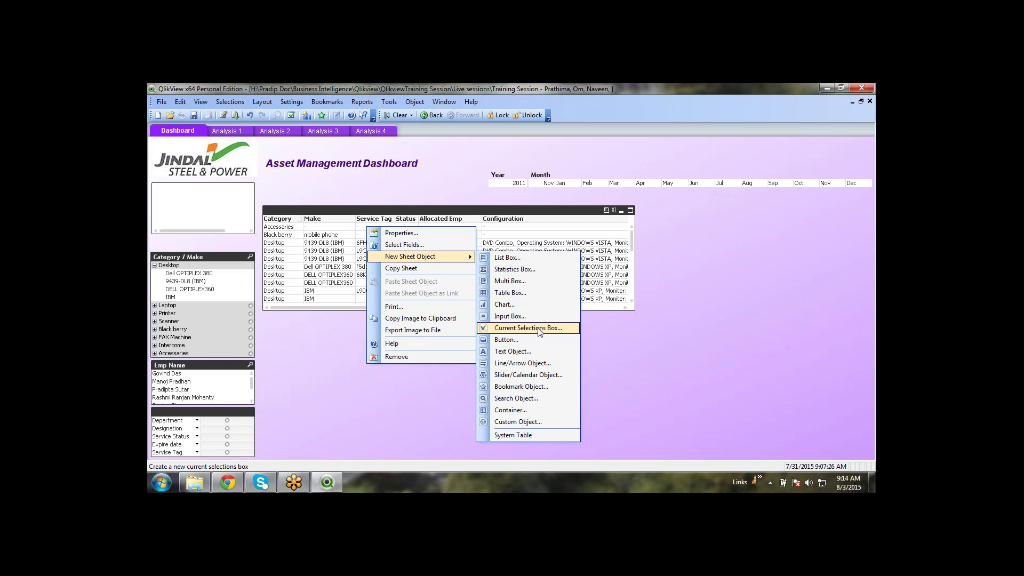
click(525, 340)
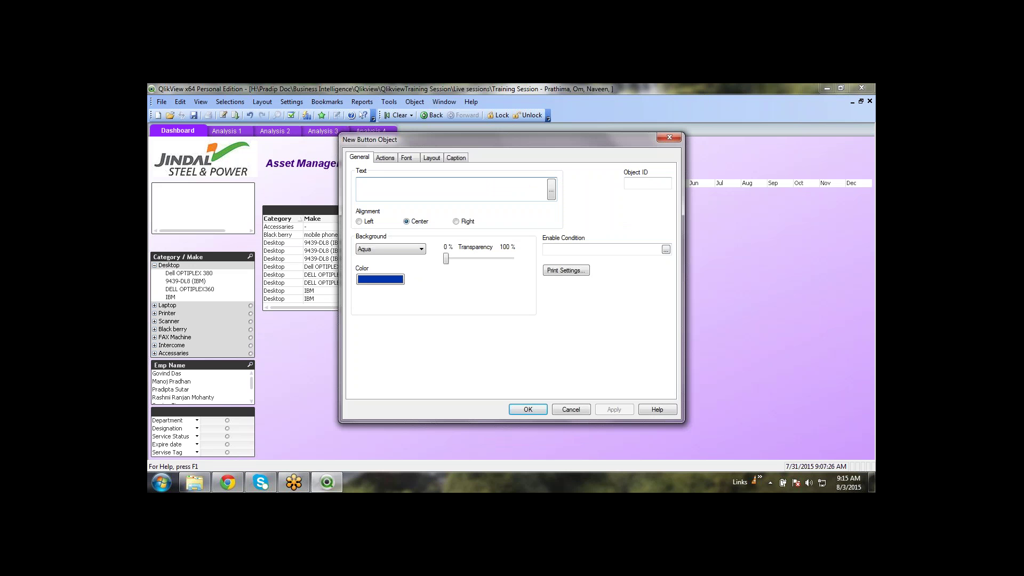
text(Se)
text(ar)
text( Selec)
text(tion)
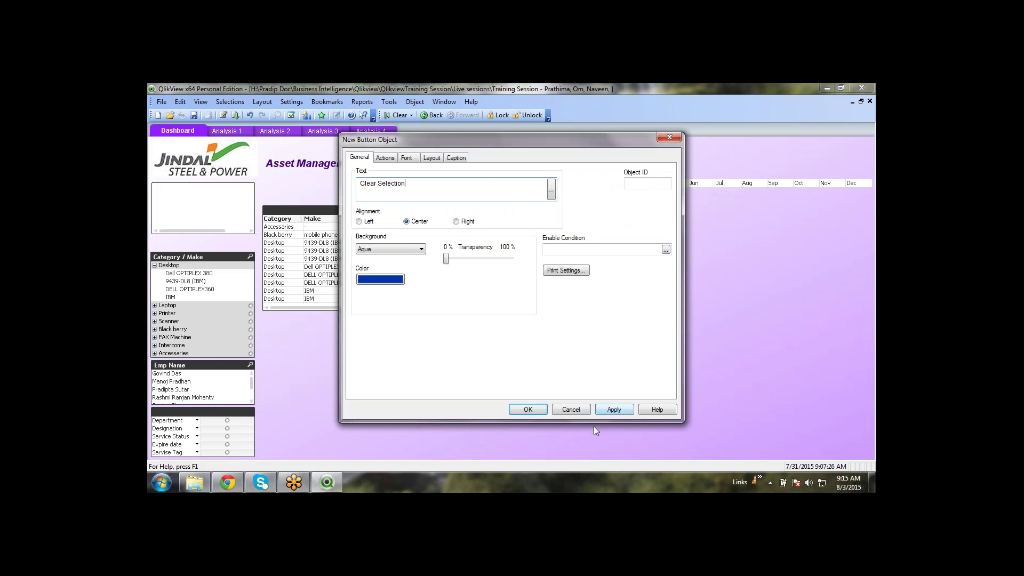
Set the new button's background to a solid purple base color and apply it
click(403, 278)
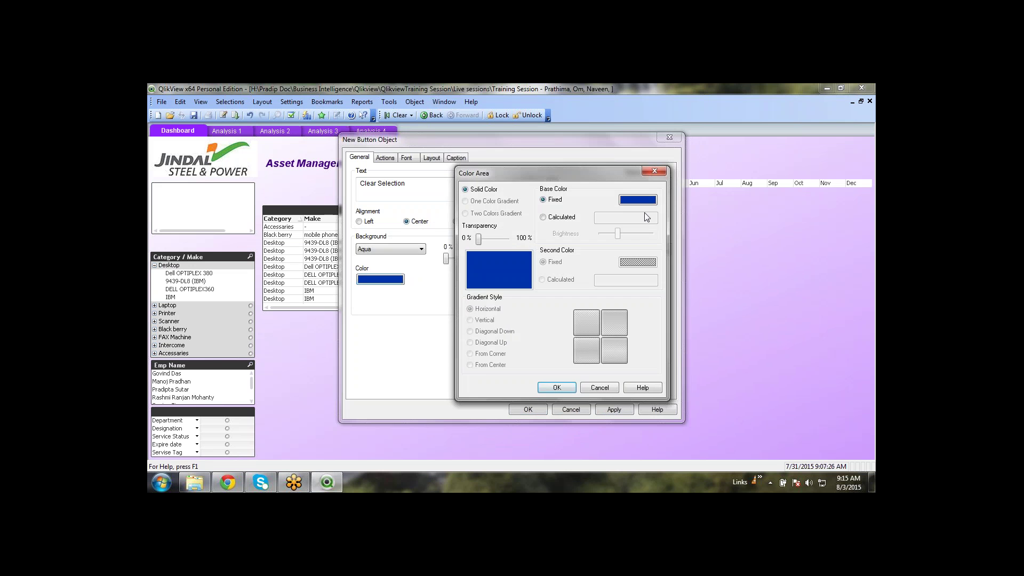
click(628, 201)
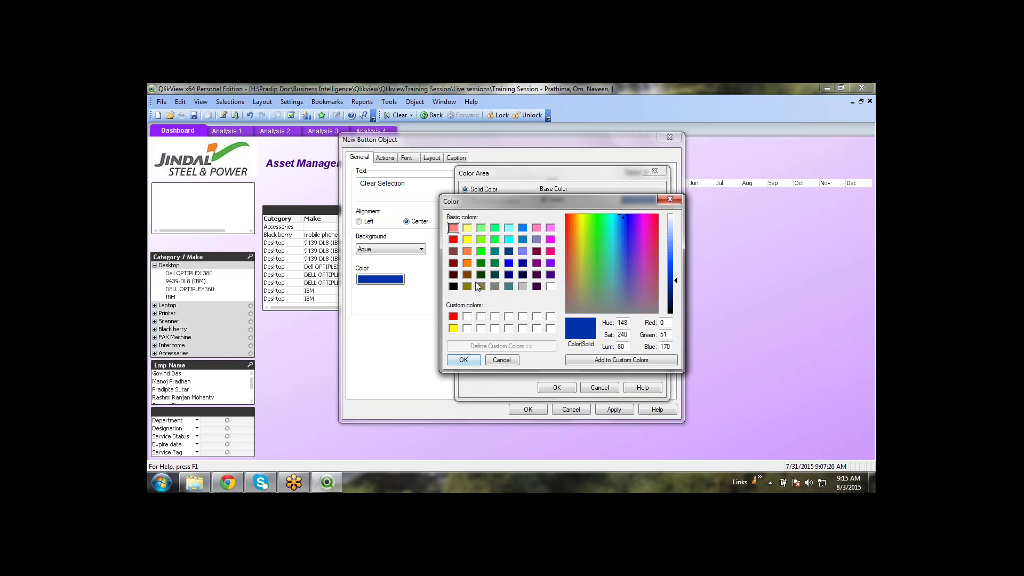
click(551, 262)
click(463, 359)
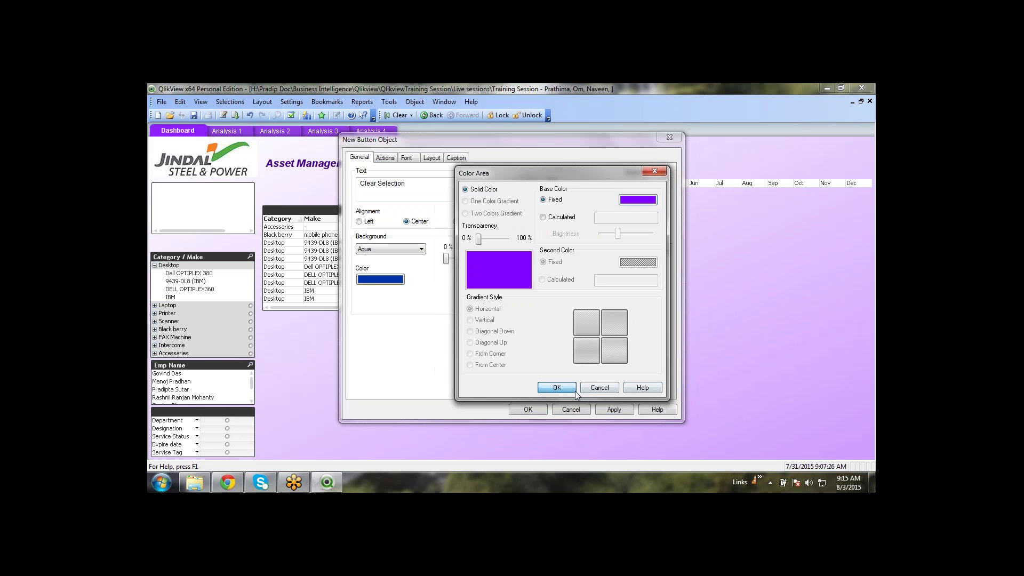
click(557, 388)
click(614, 409)
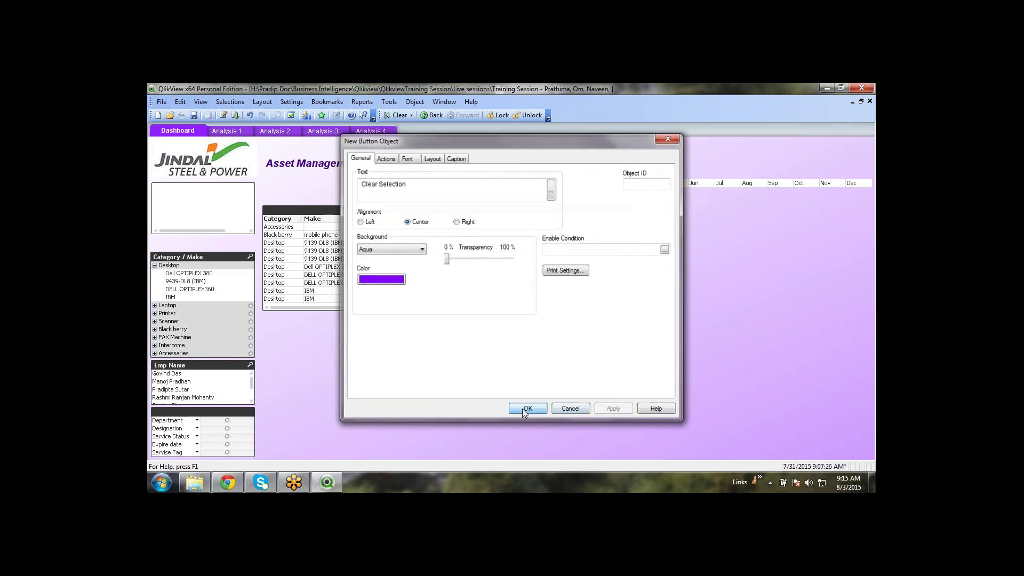
Assign the Clear All selection action to the Clear Selection button and place the button just above the Category / Make box
click(525, 409)
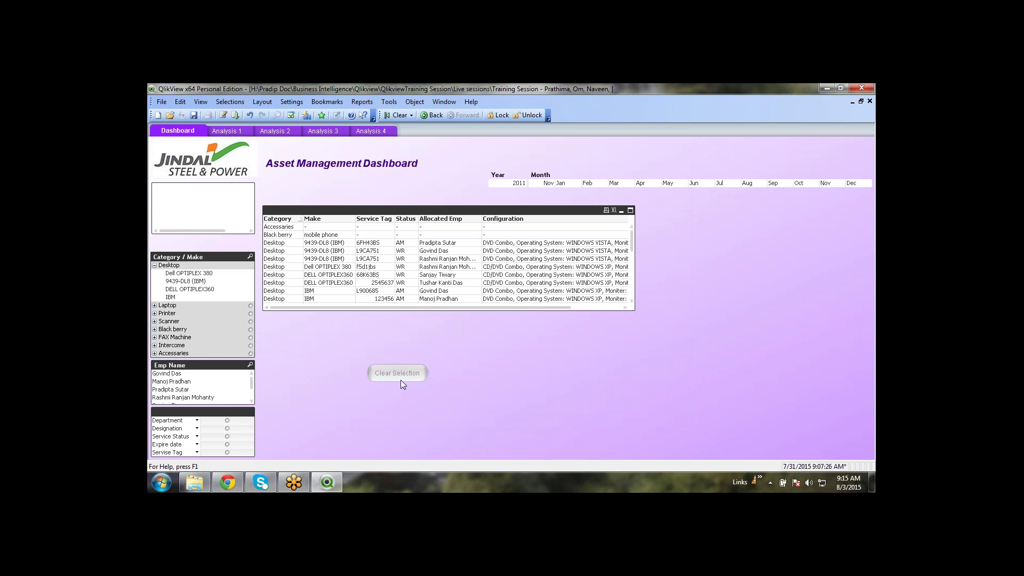
drag(402, 379, 402, 377)
right_click(393, 373)
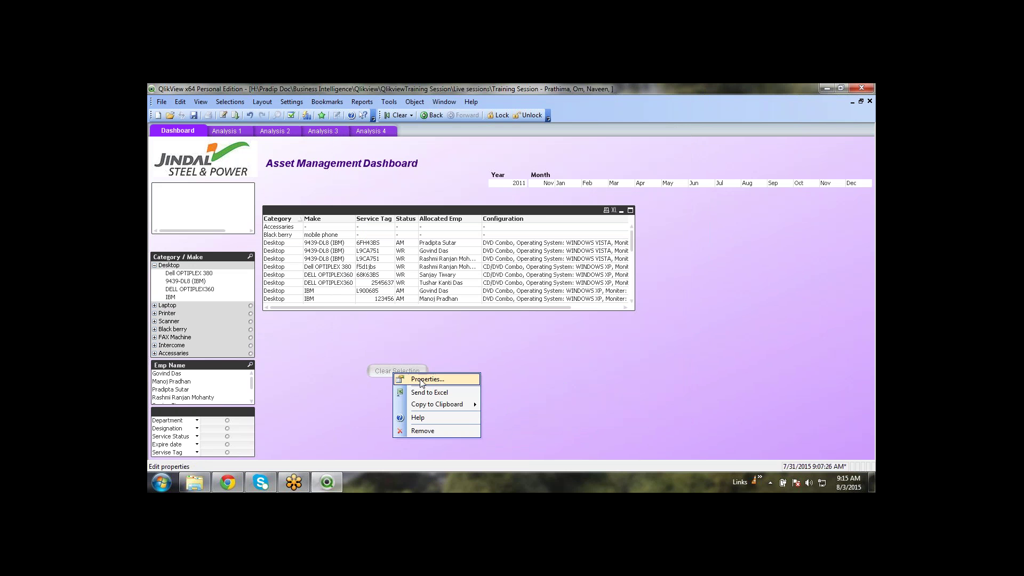
click(413, 380)
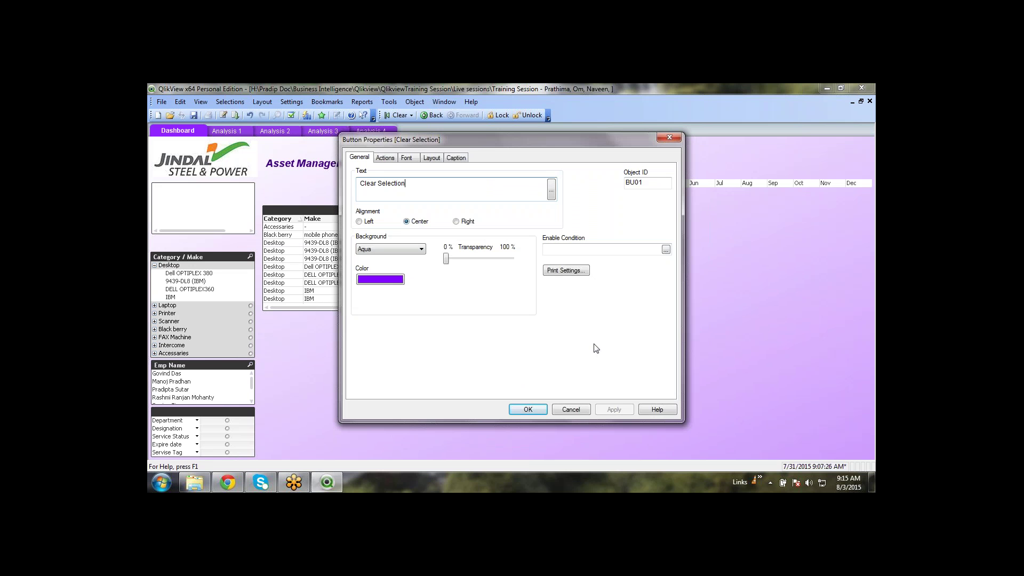
click(385, 158)
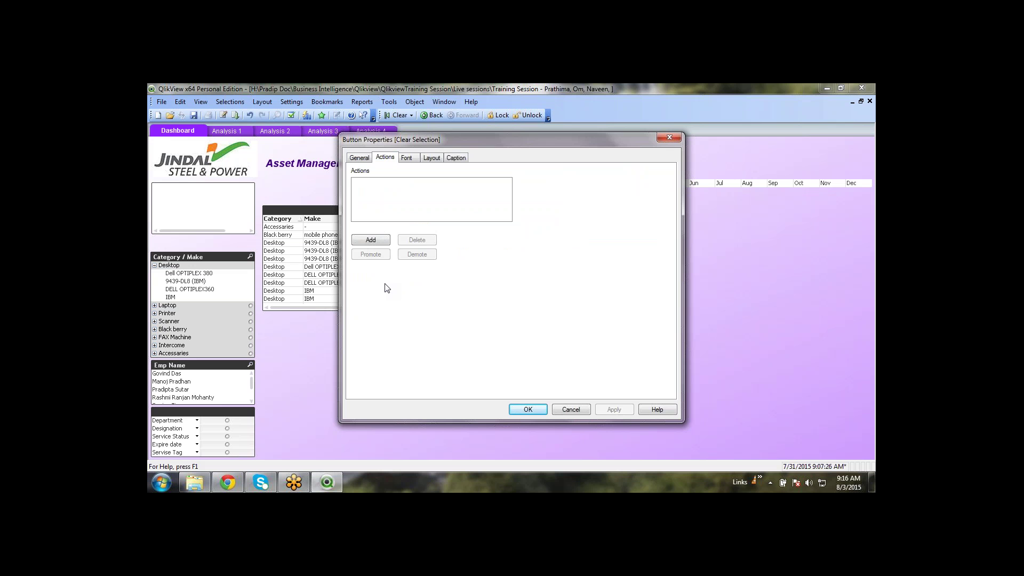
click(371, 240)
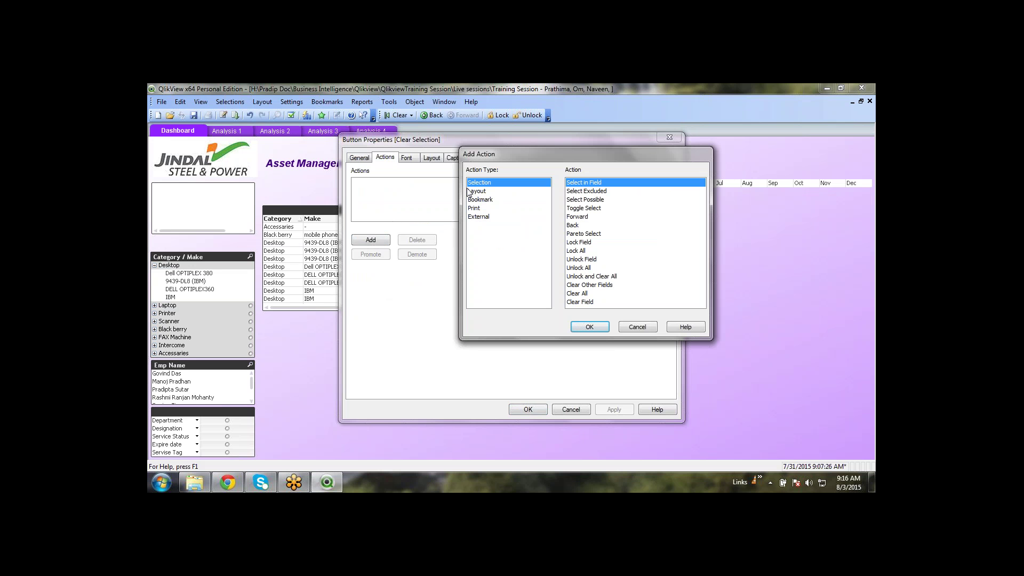
click(578, 294)
click(590, 327)
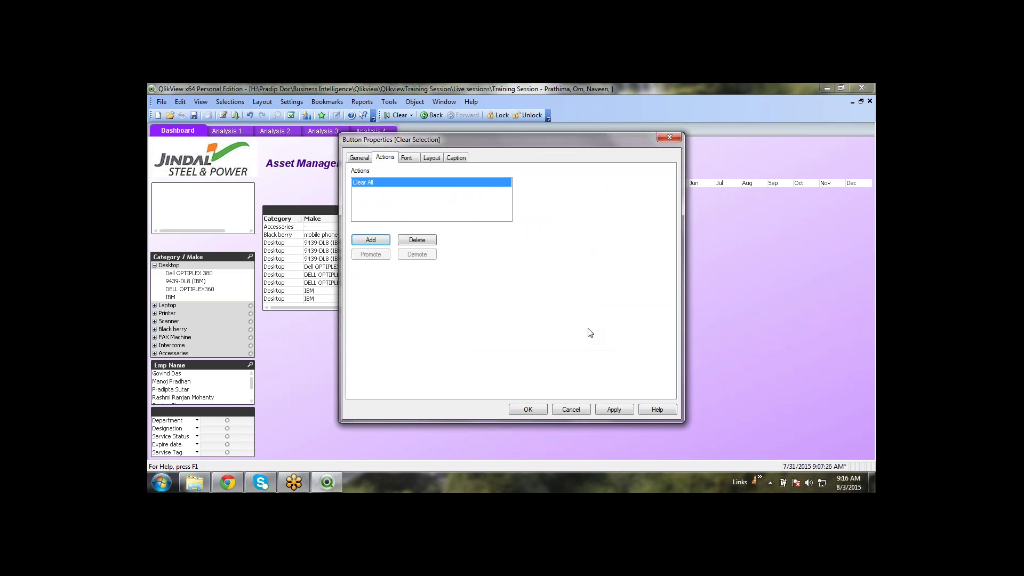
click(631, 414)
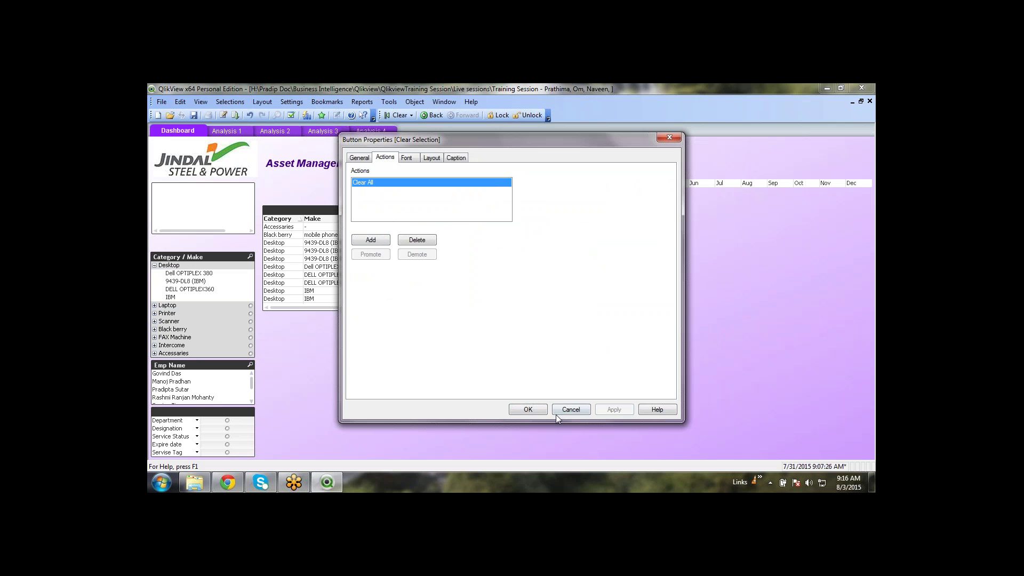
click(543, 411)
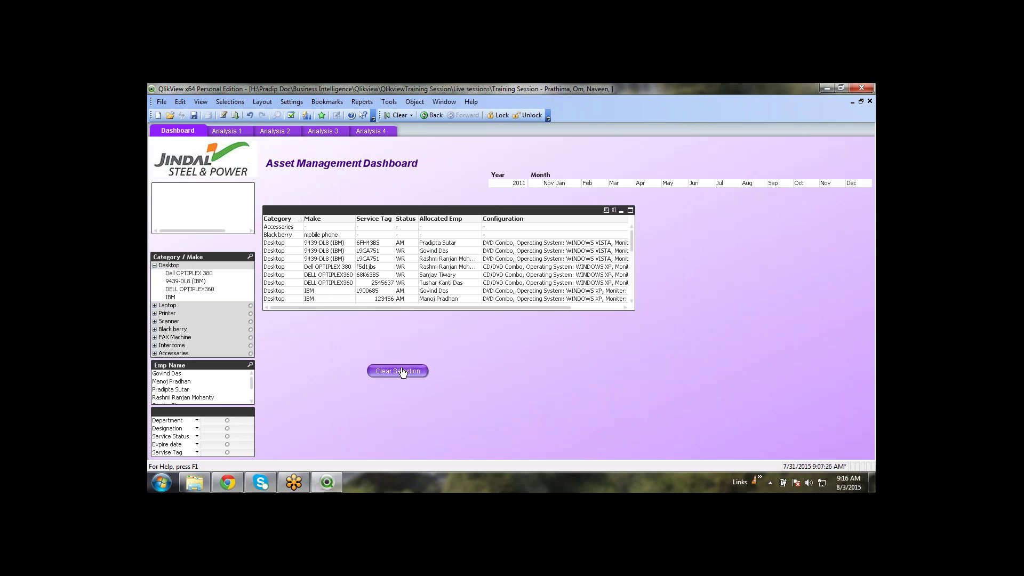
drag(403, 369, 203, 237)
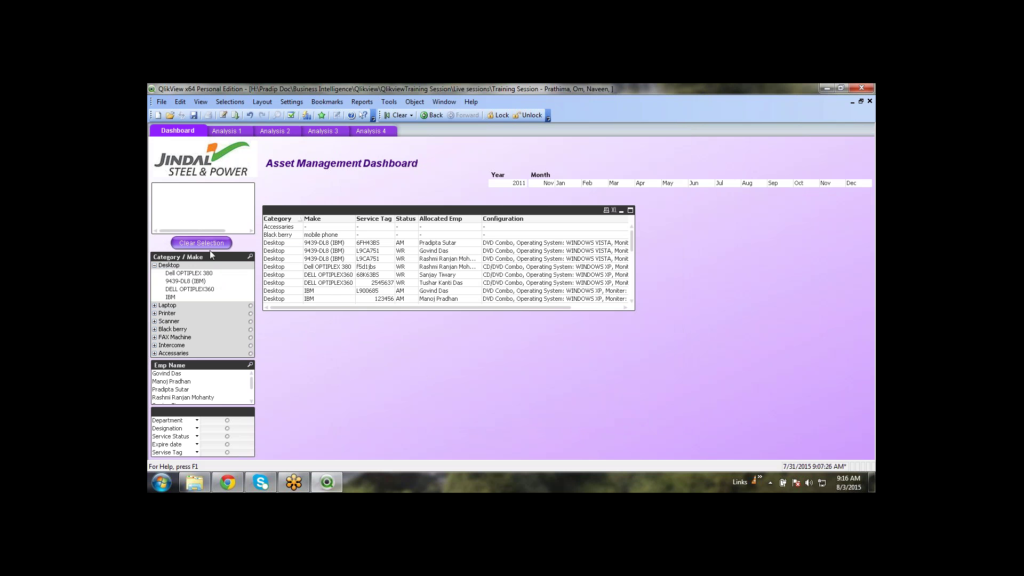
Lighten the Clear Selection button's fixed base color to the purple with RGB 174, 94, 255
right_click(213, 249)
click(235, 252)
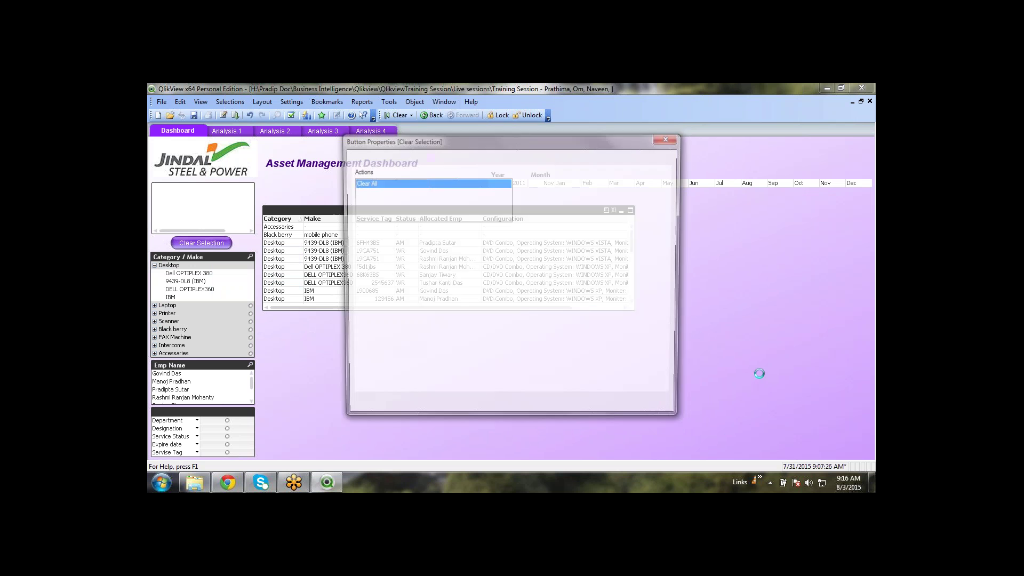
click(365, 158)
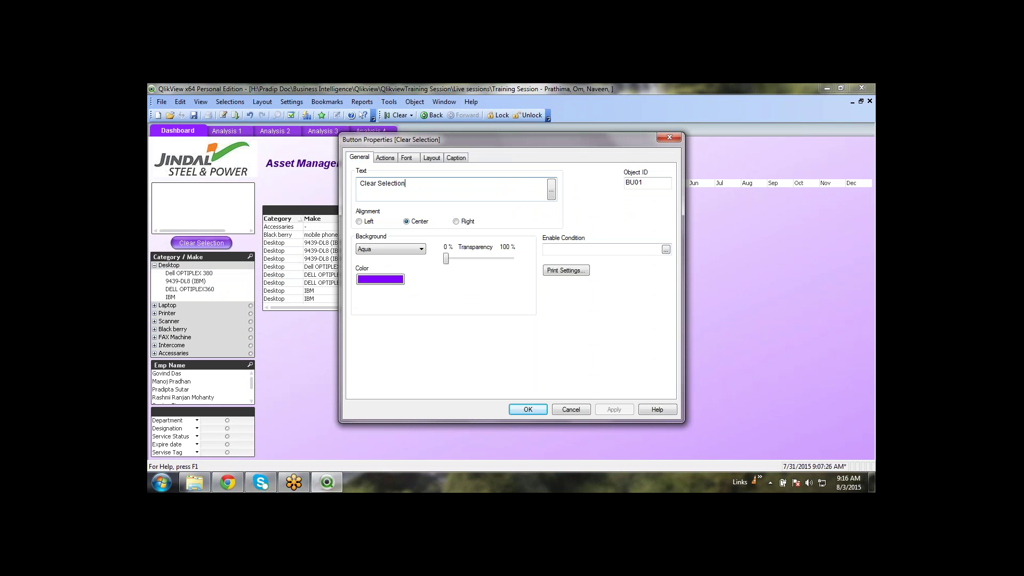
click(392, 282)
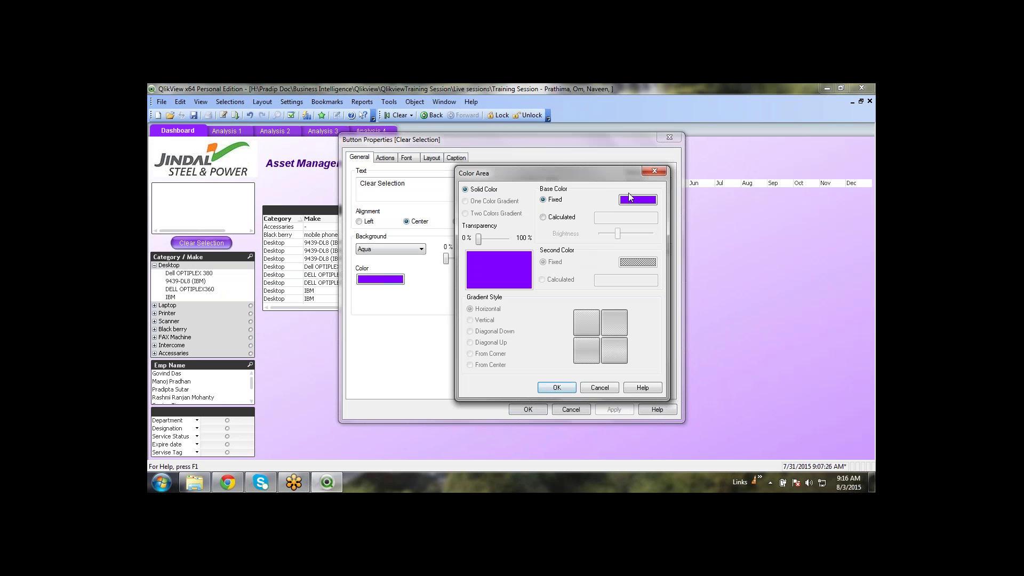
click(635, 200)
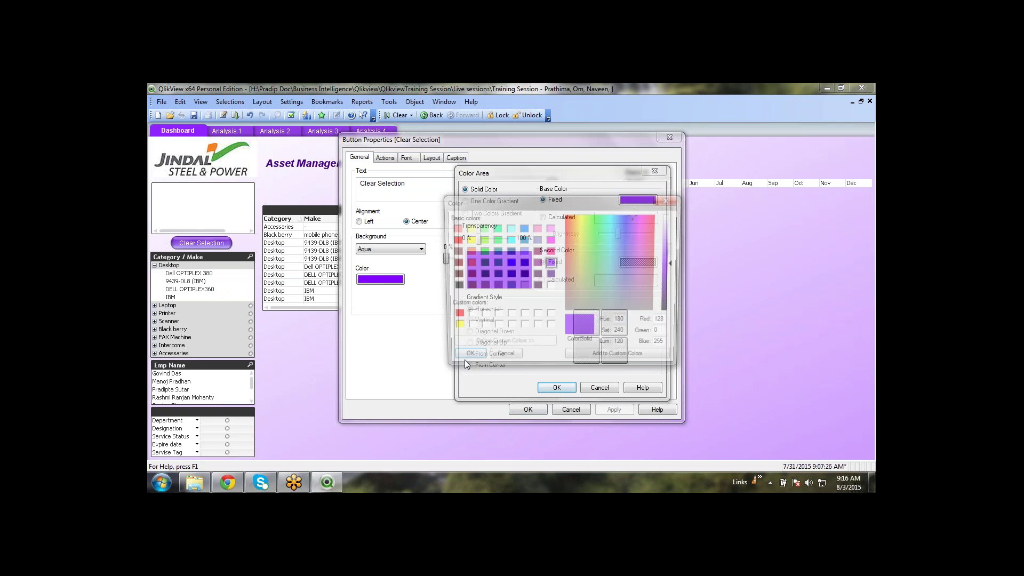
click(677, 246)
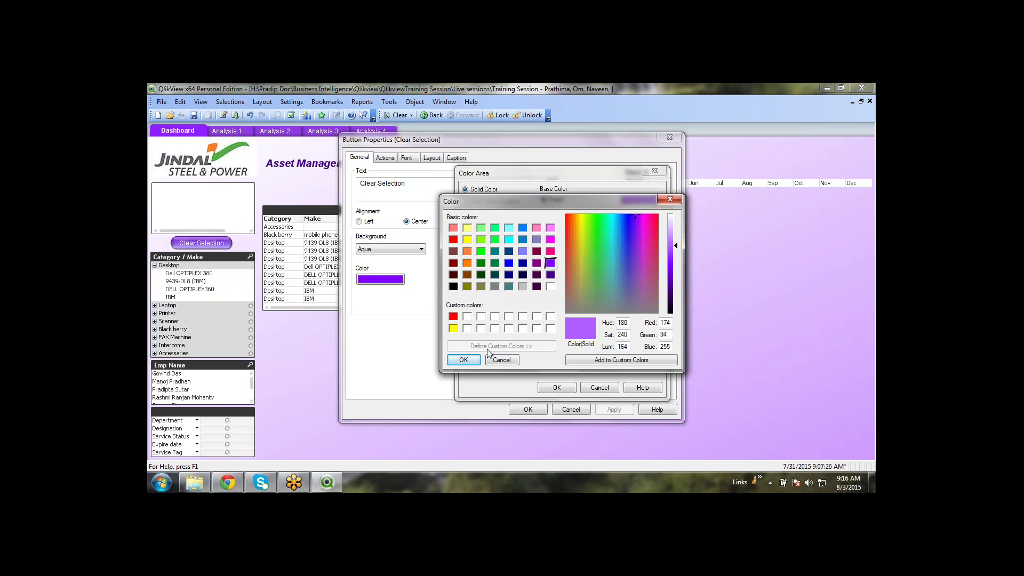
click(464, 360)
click(558, 388)
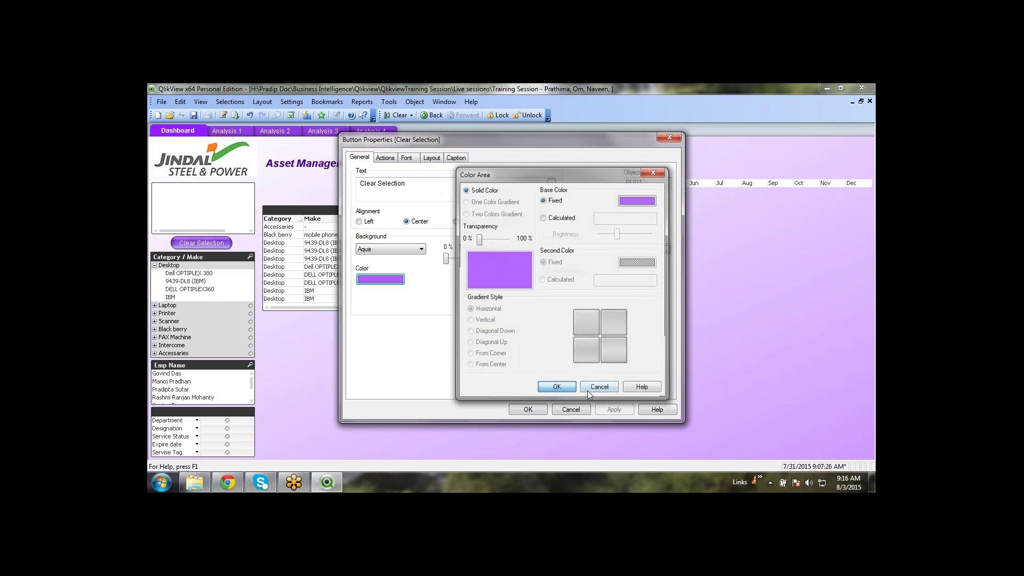
click(524, 410)
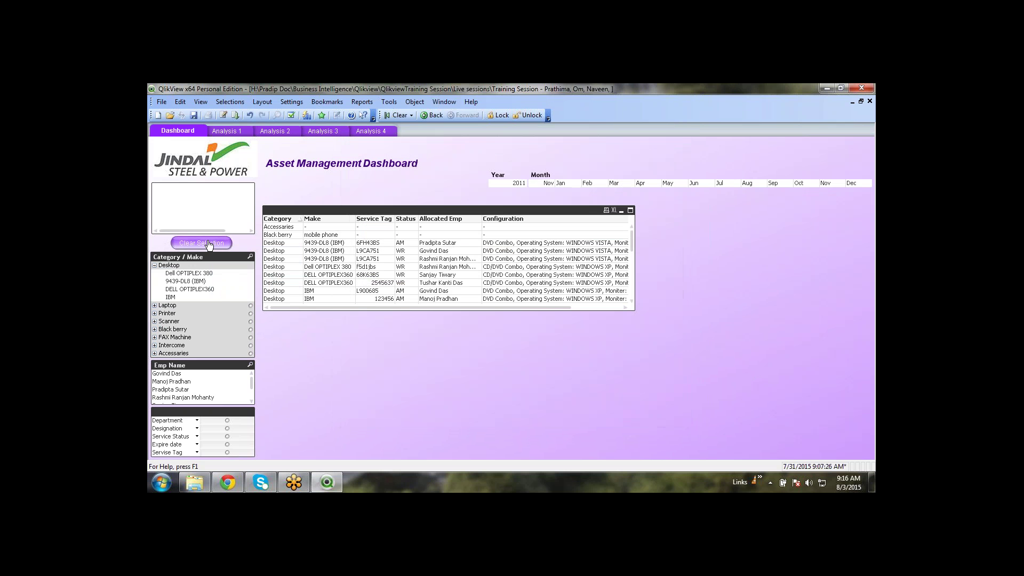
Copy the Clear Selection button as an object, paste a duplicate on the sheet, and place it below the asset table
right_click(208, 241)
mouse_move(233, 274)
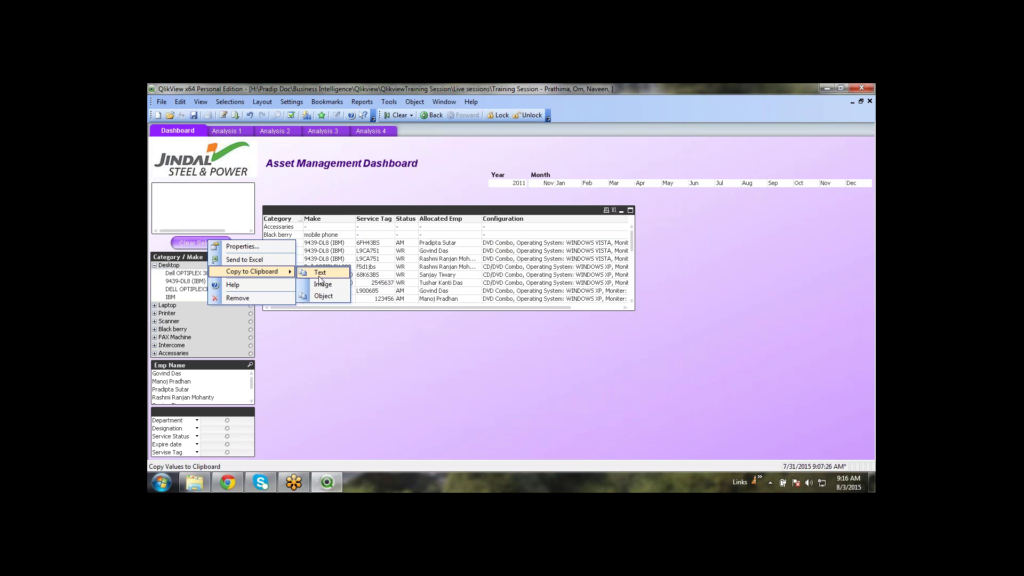
click(323, 296)
right_click(368, 422)
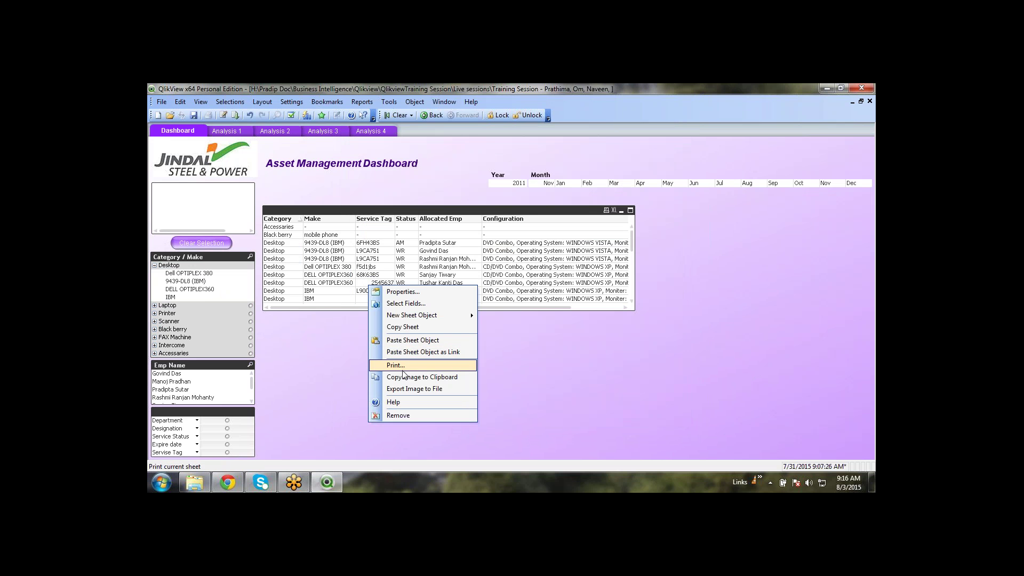
click(497, 374)
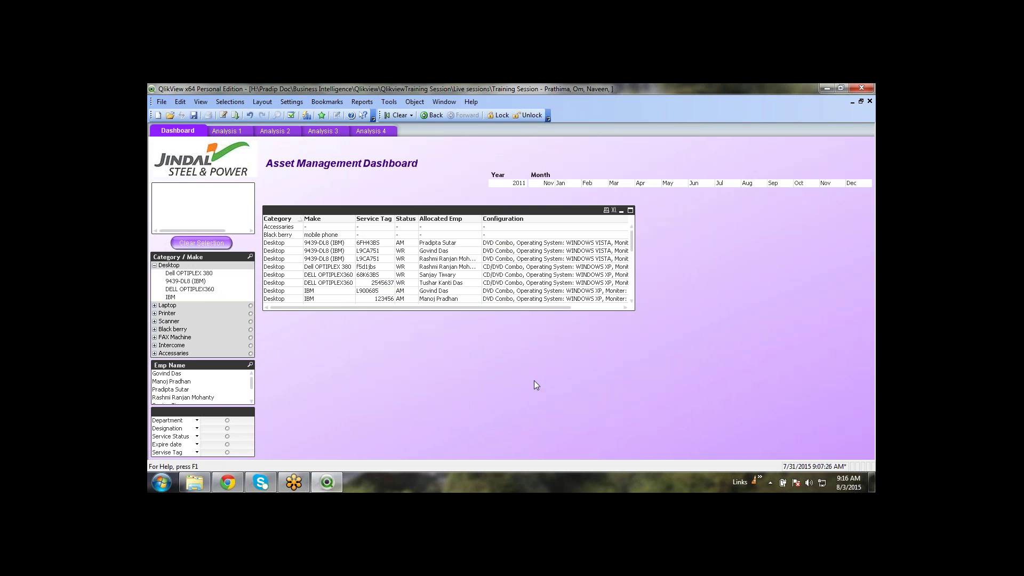
key(ctrl+v)
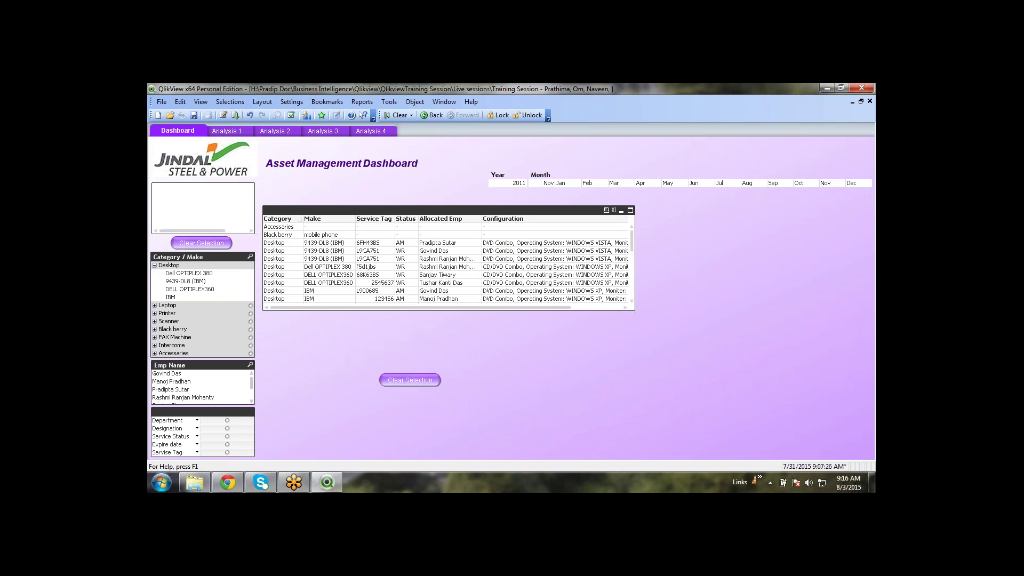
drag(414, 382, 447, 353)
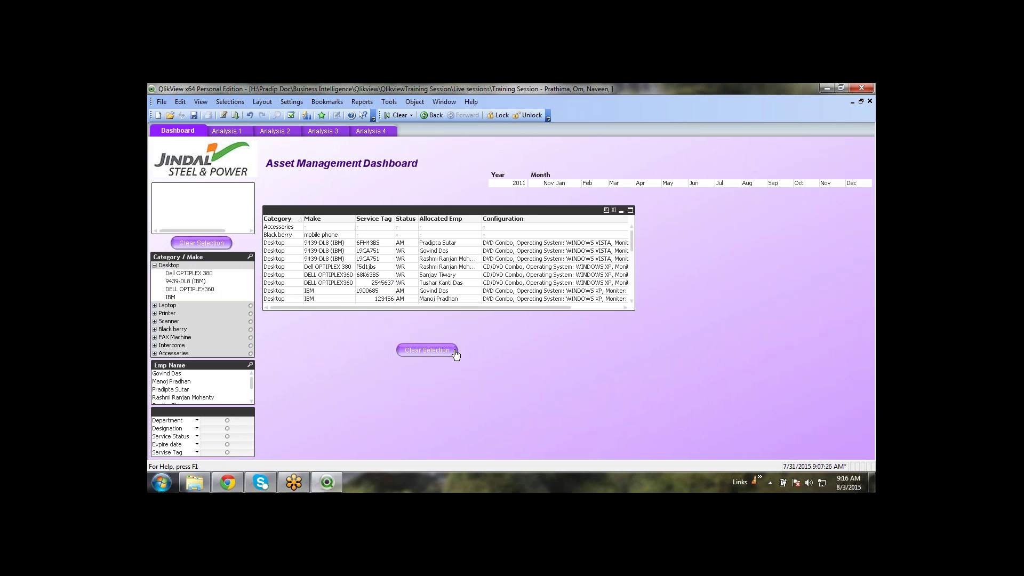
Change the duplicate button's text to "<<" and narrow it to a small button about a third of its width
right_click(448, 353)
click(468, 355)
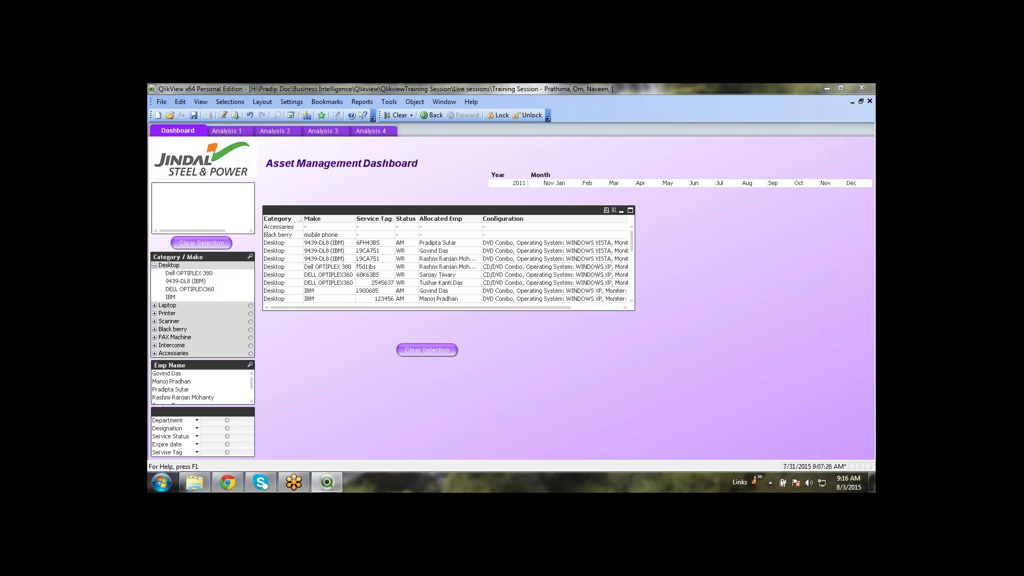
drag(405, 183, 360, 183)
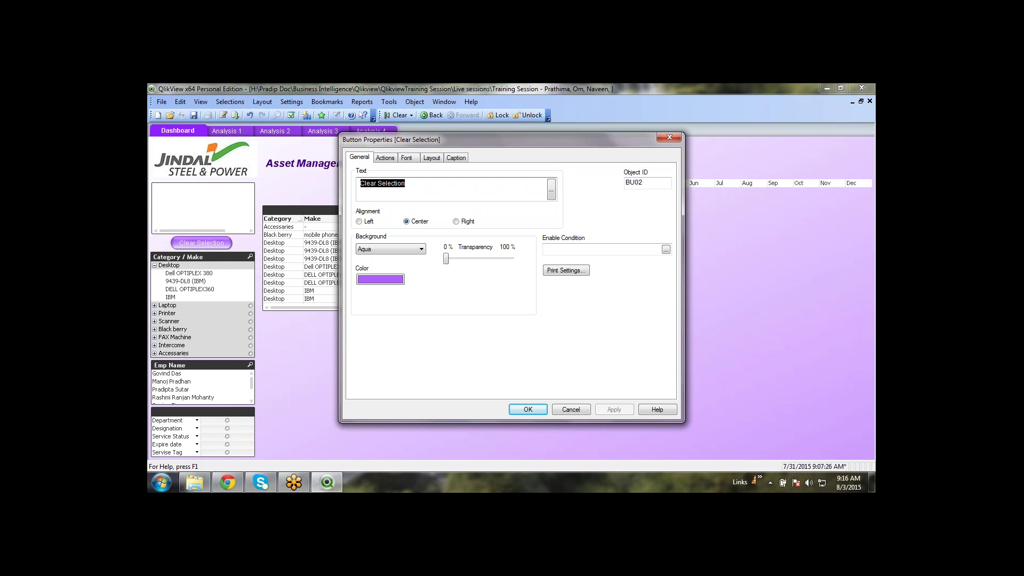
text(<<)
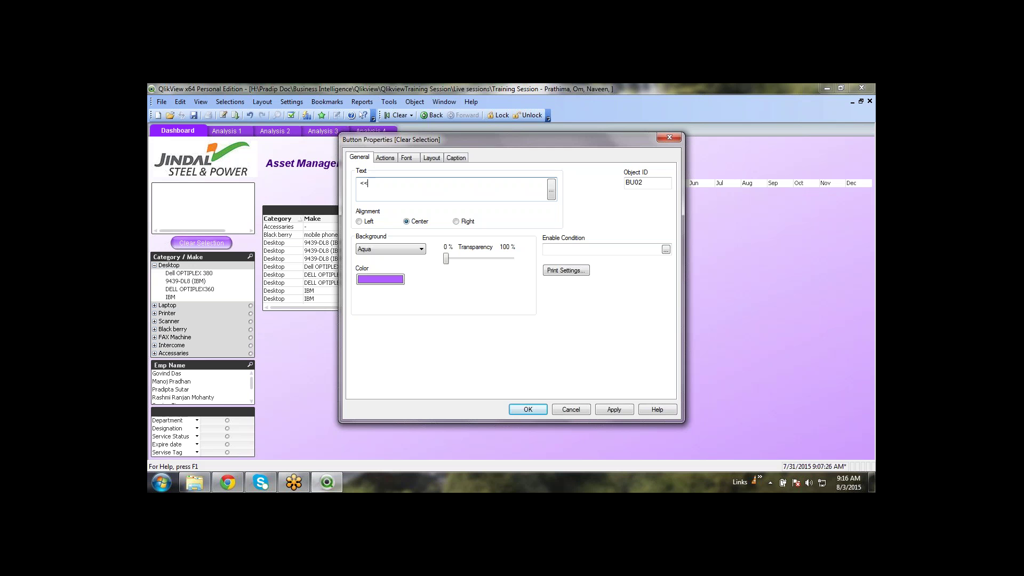
click(528, 409)
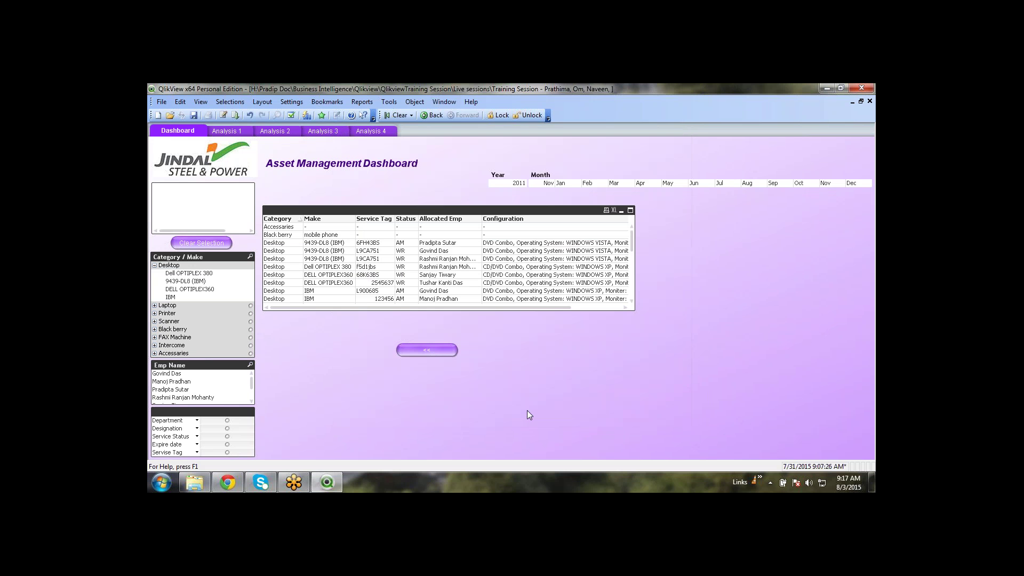
drag(457, 350, 417, 347)
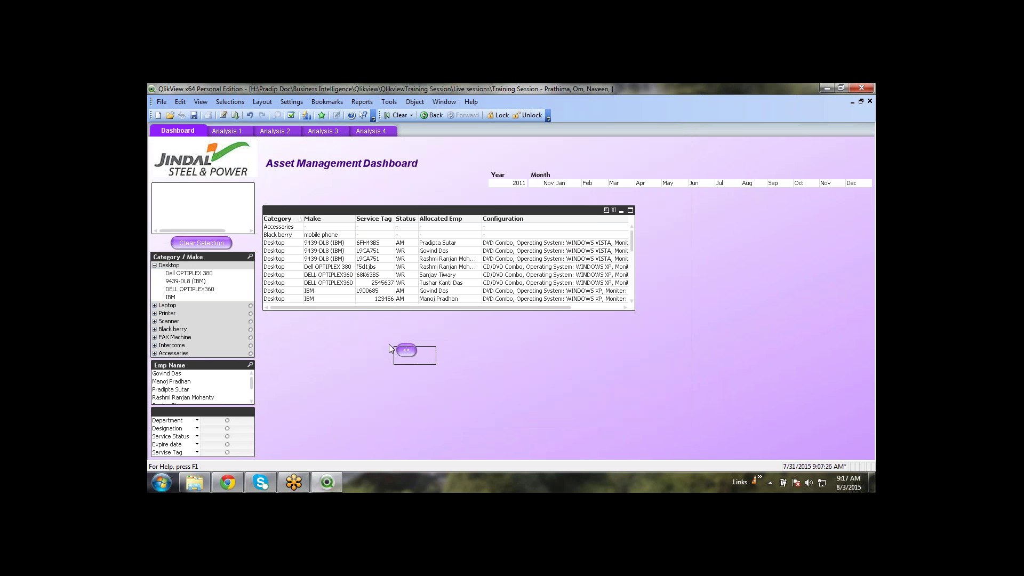
Duplicate the "<<" button directly beside it and change the copy's text to ">>"
drag(407, 350, 433, 350)
right_click(428, 352)
click(443, 358)
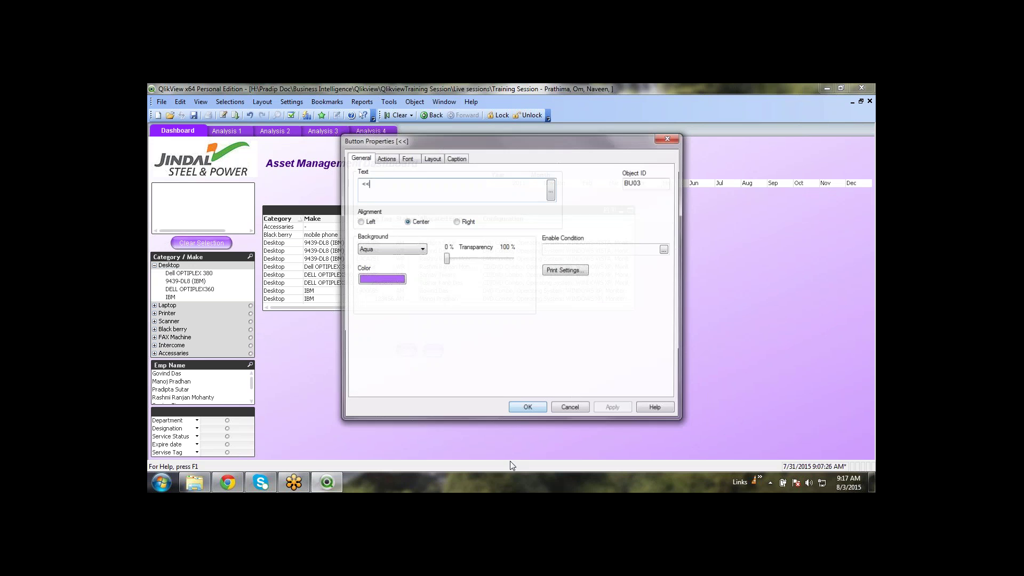
key(BackSpace)
key(BackSpace)
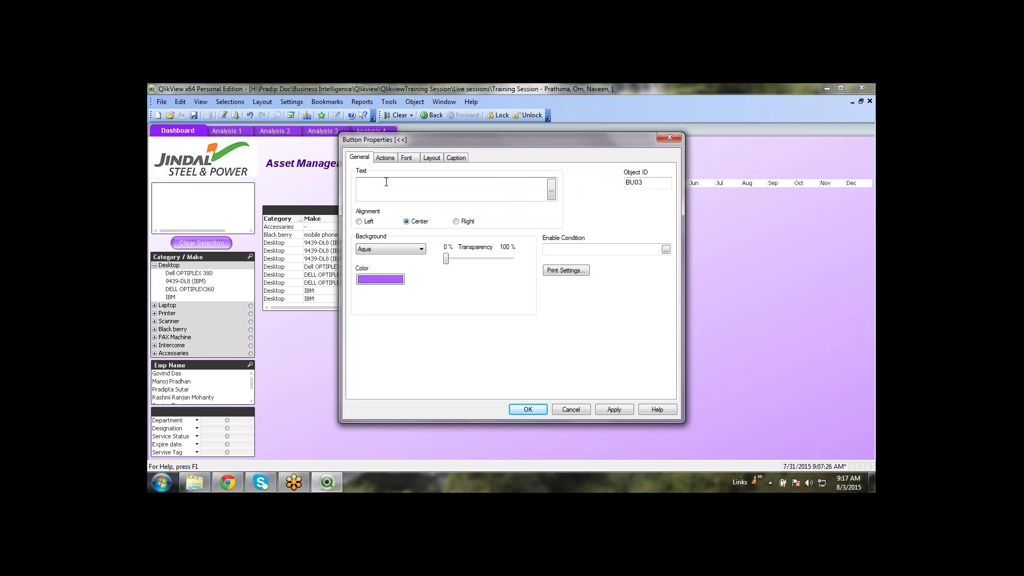
text(>>)
click(528, 411)
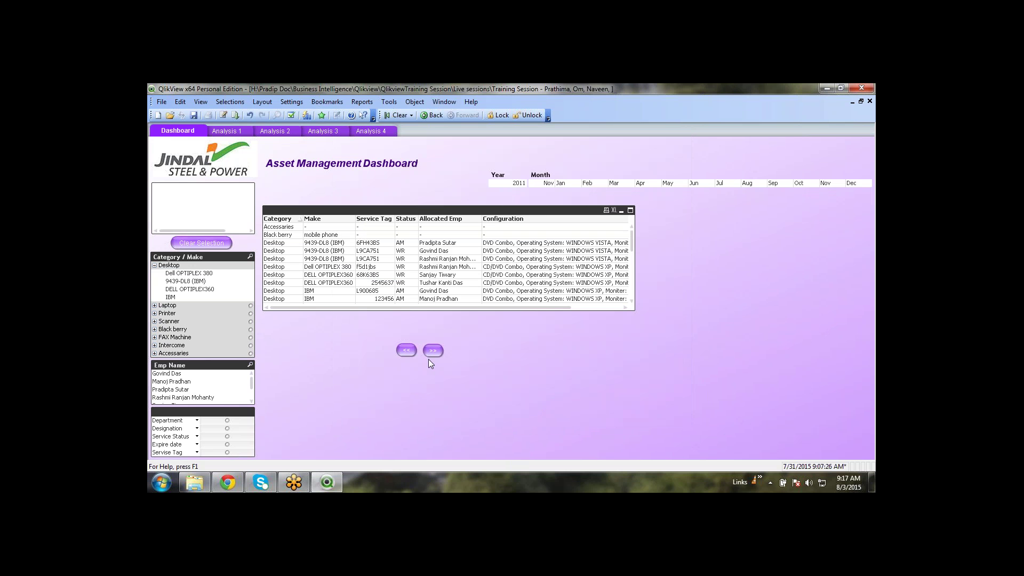
Replace the "<<" button's Clear All action with the Back selection action
right_click(407, 350)
click(443, 357)
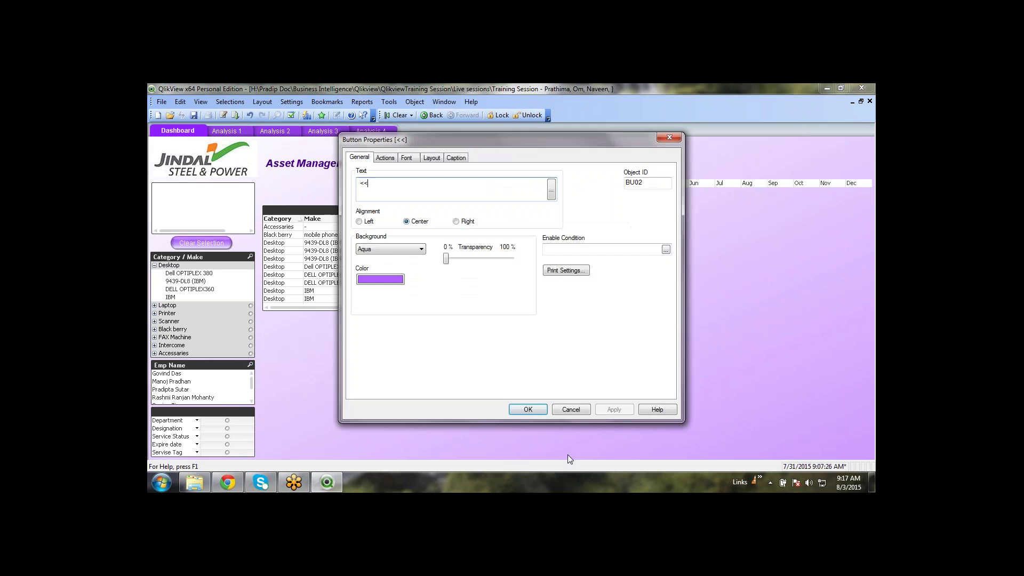
click(385, 158)
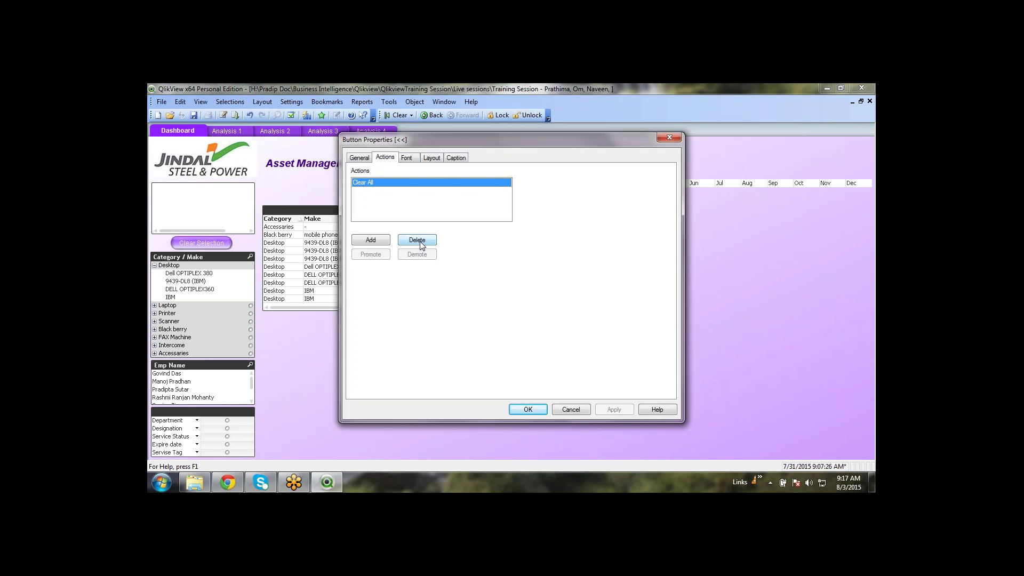
click(419, 241)
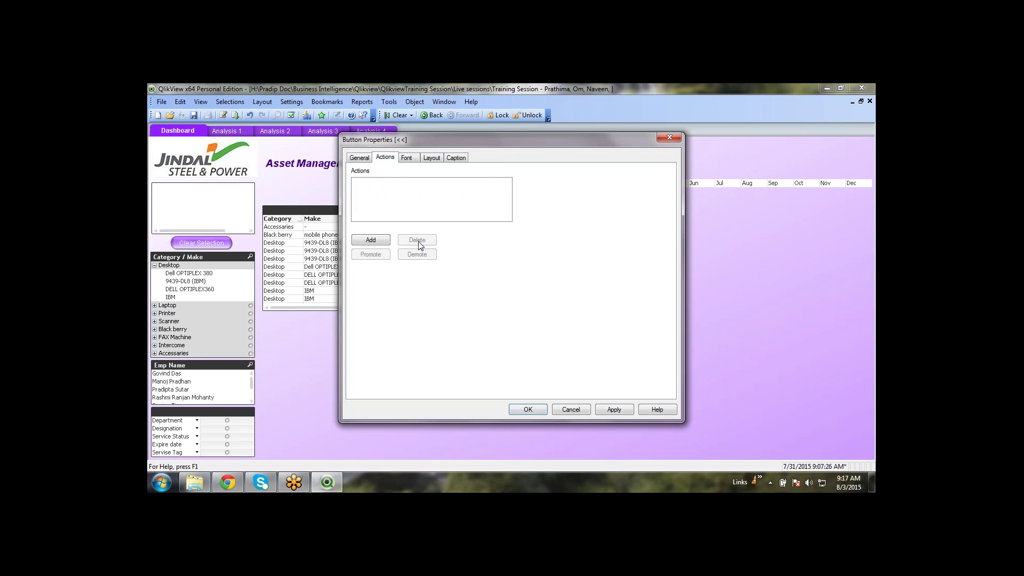
click(376, 241)
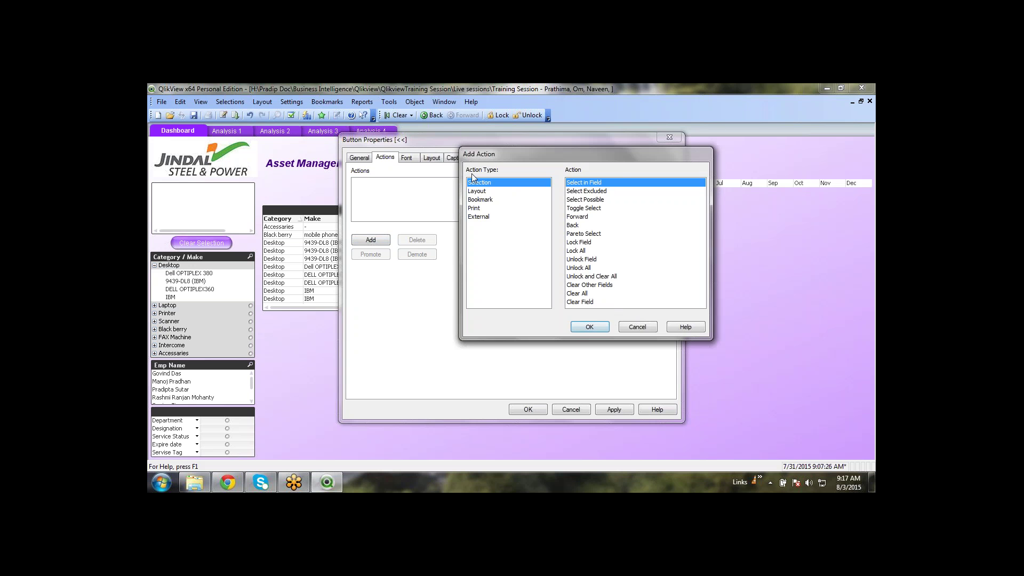
click(579, 225)
click(589, 326)
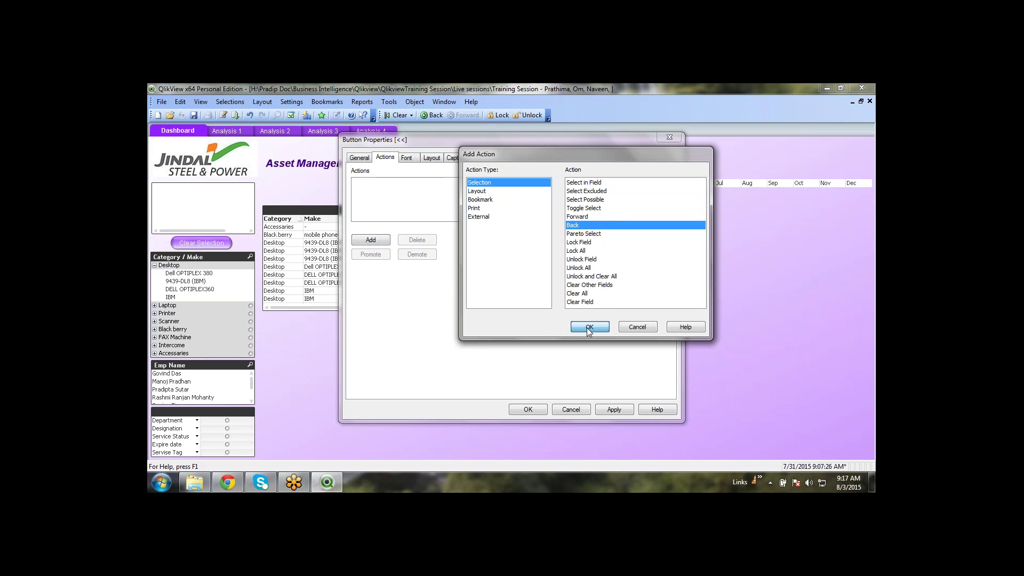
click(529, 409)
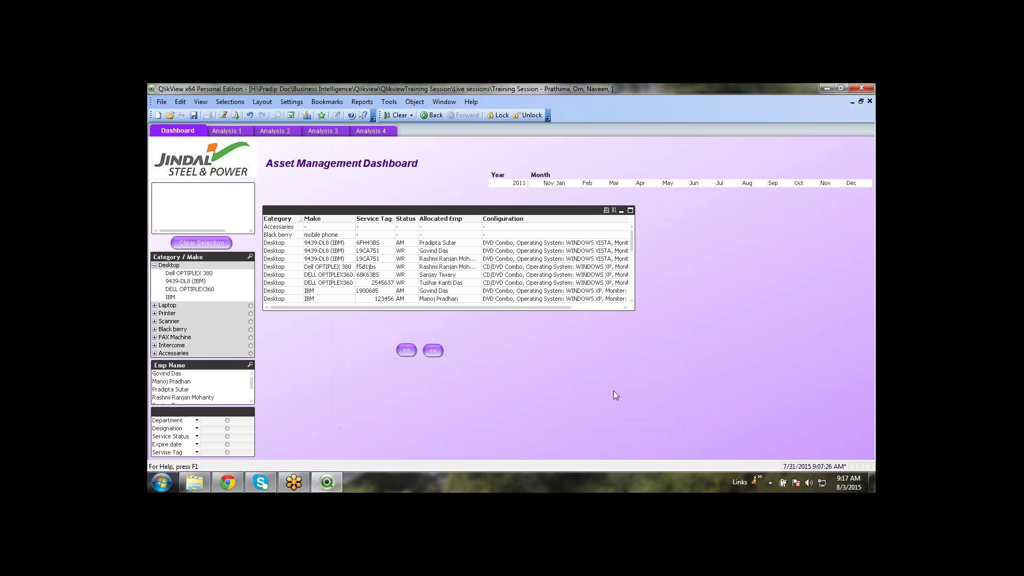
Replace the ">>" button's Clear All action with the Forward selection action
right_click(431, 350)
click(450, 356)
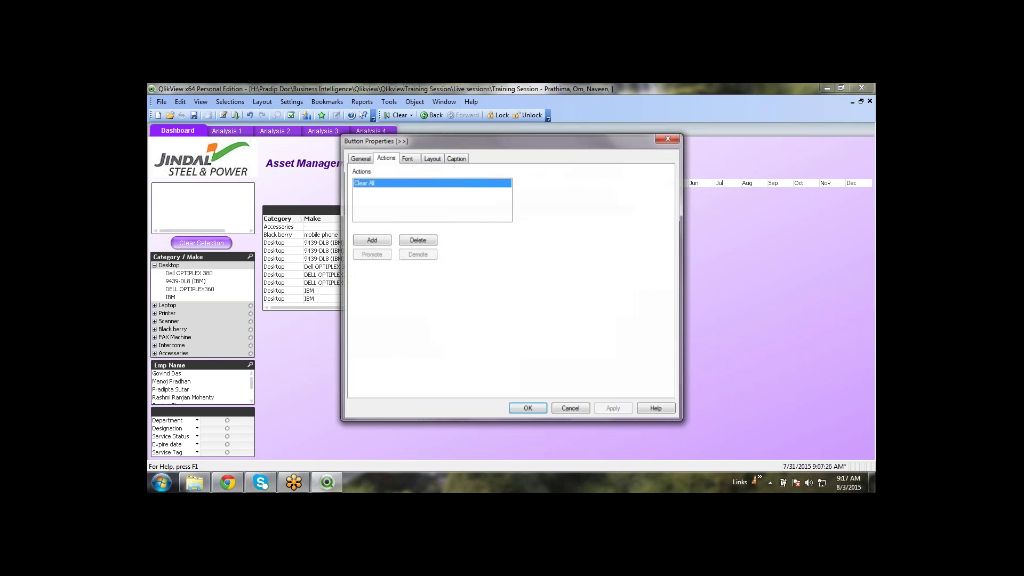
click(417, 240)
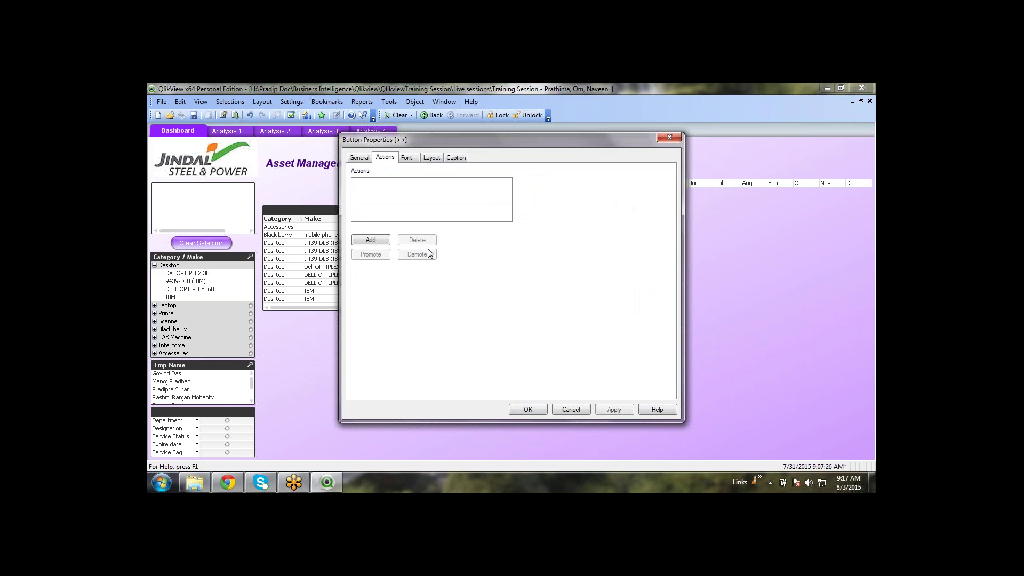
click(372, 240)
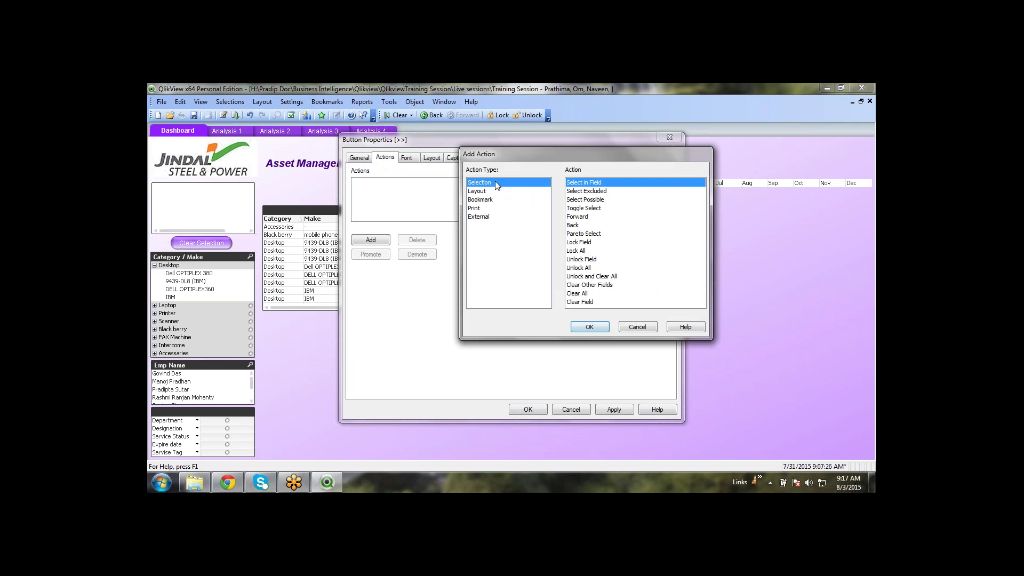
click(586, 217)
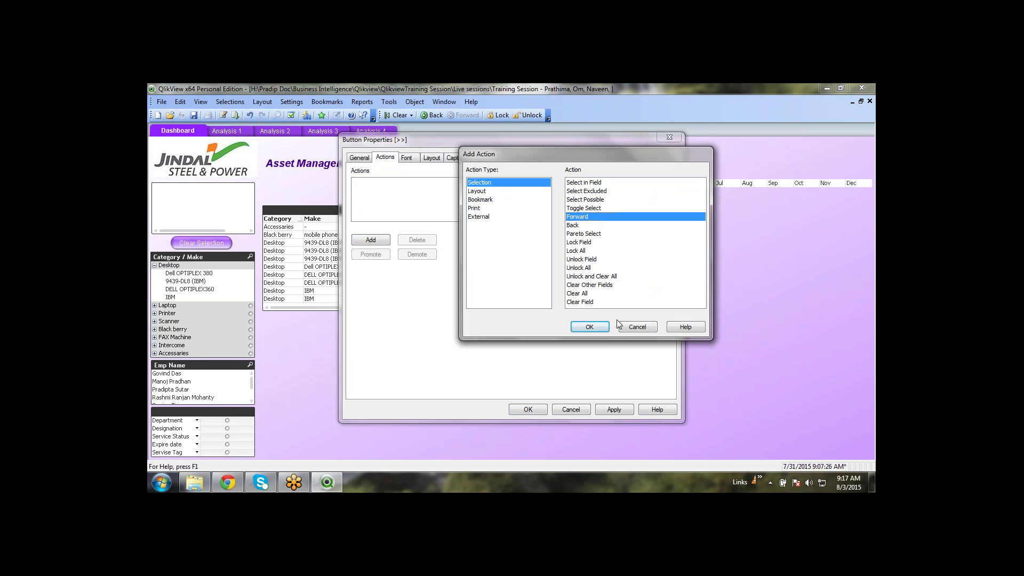
click(590, 327)
click(613, 409)
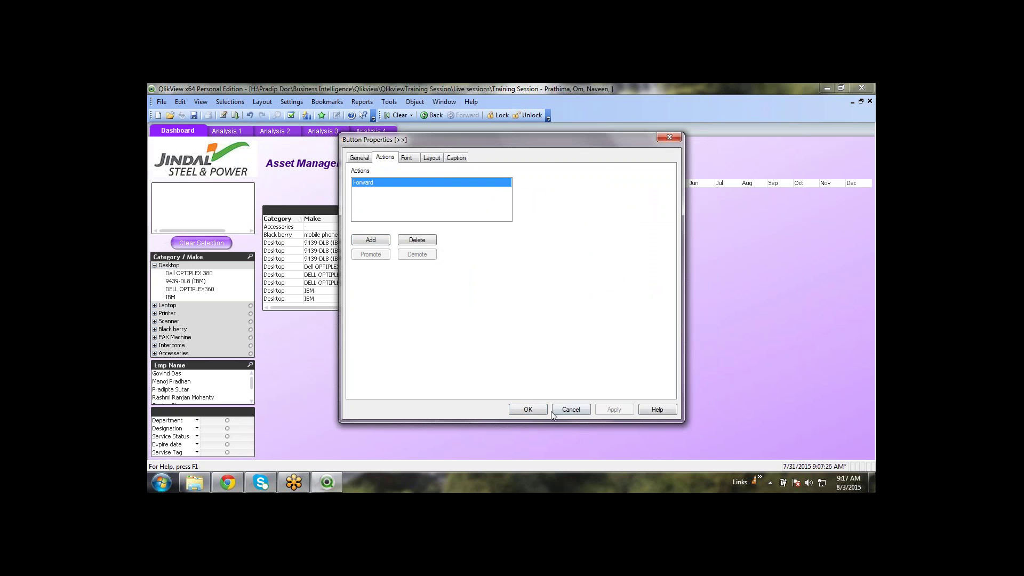
click(531, 410)
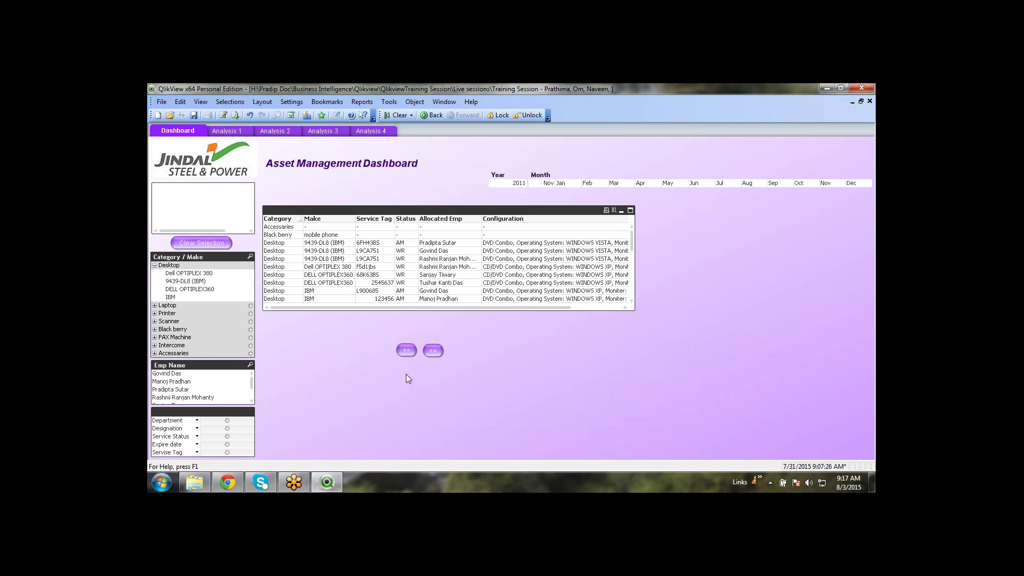
Move the "<<" and ">>" buttons onto the Clear Selection row, one on each side of that button
click(406, 356)
drag(405, 356, 157, 245)
drag(433, 351, 246, 241)
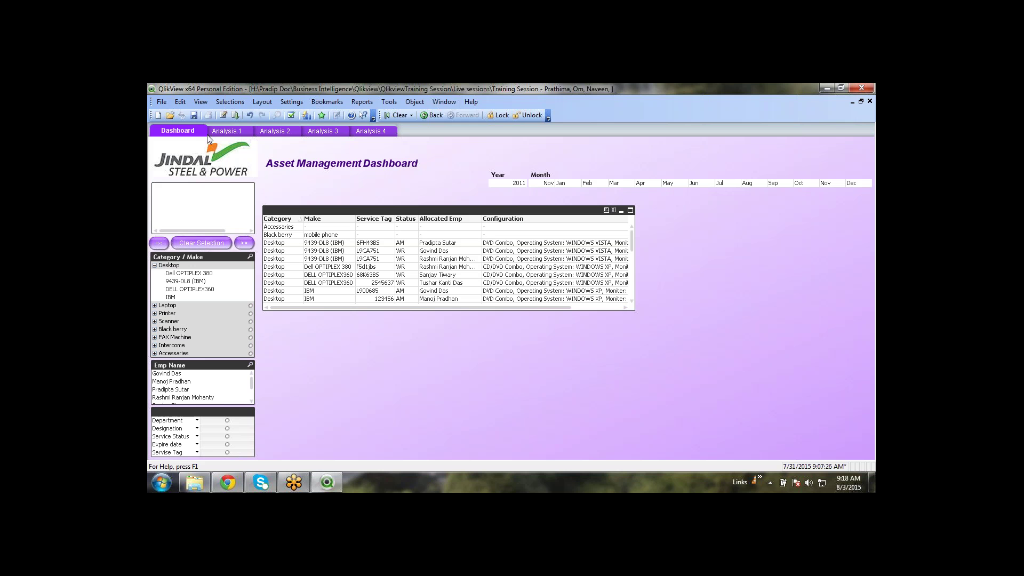
Apply Adjust Left and Space Horizontally to the three selection buttons
click(414, 101)
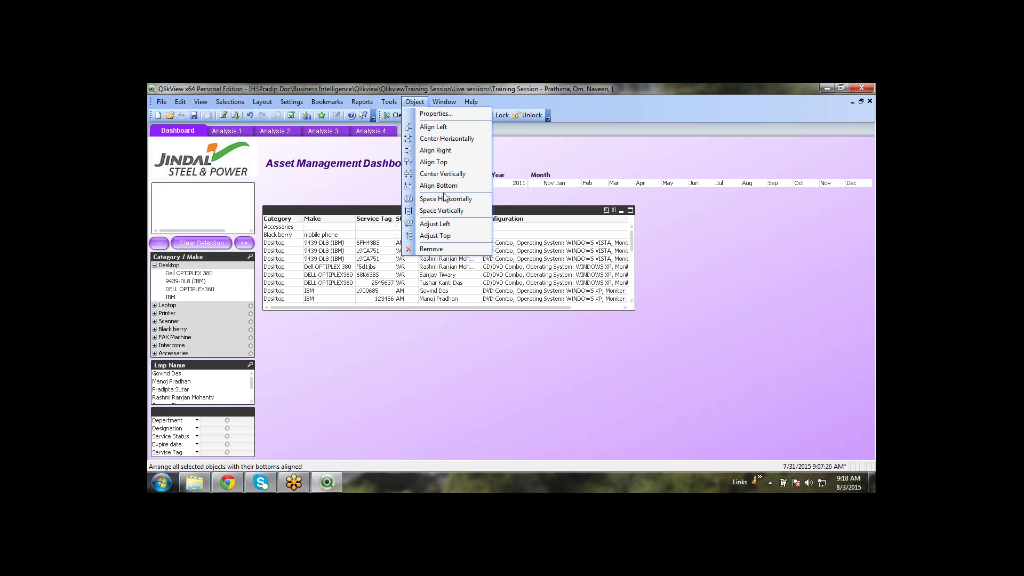
click(448, 229)
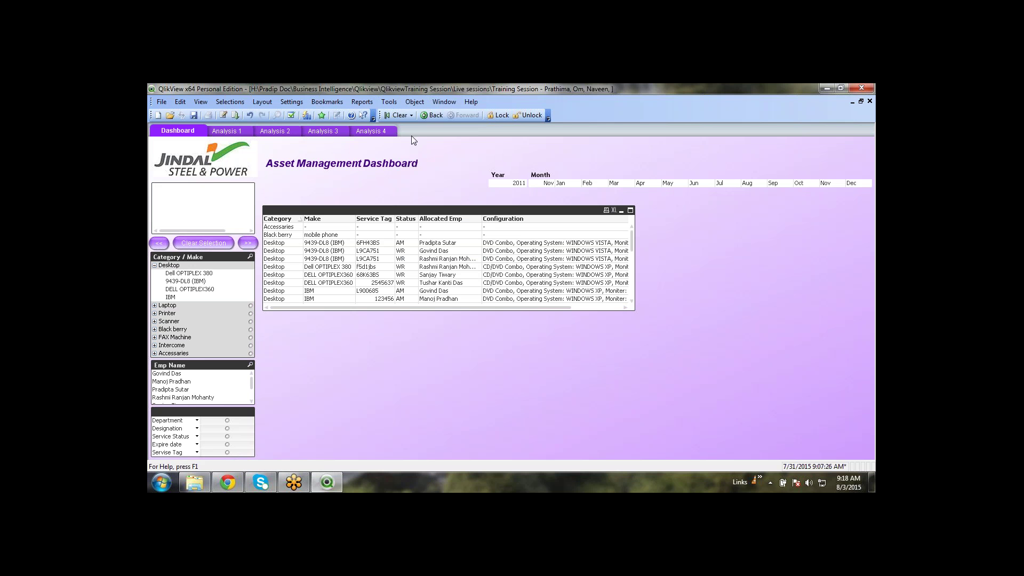
click(416, 102)
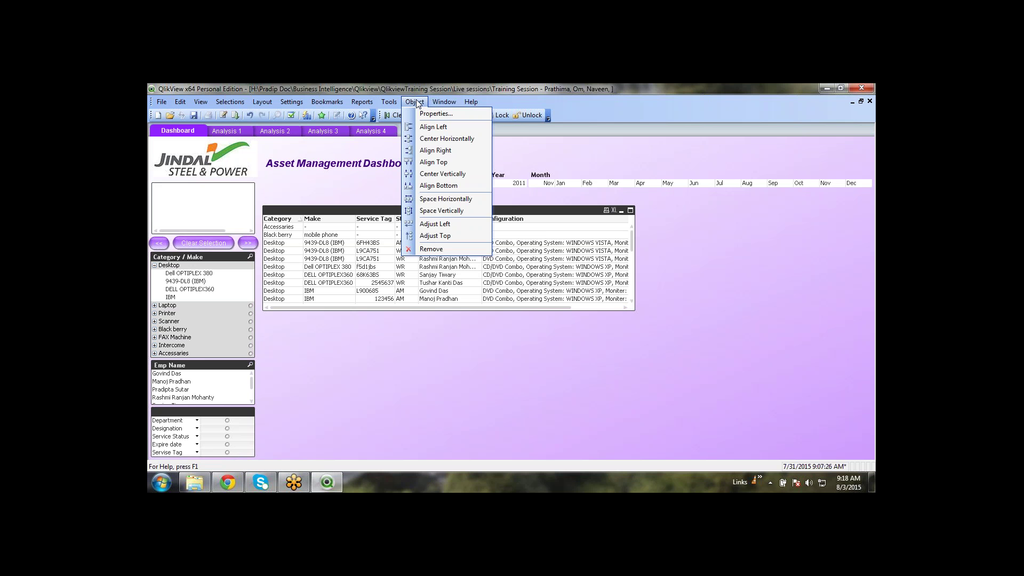
click(456, 198)
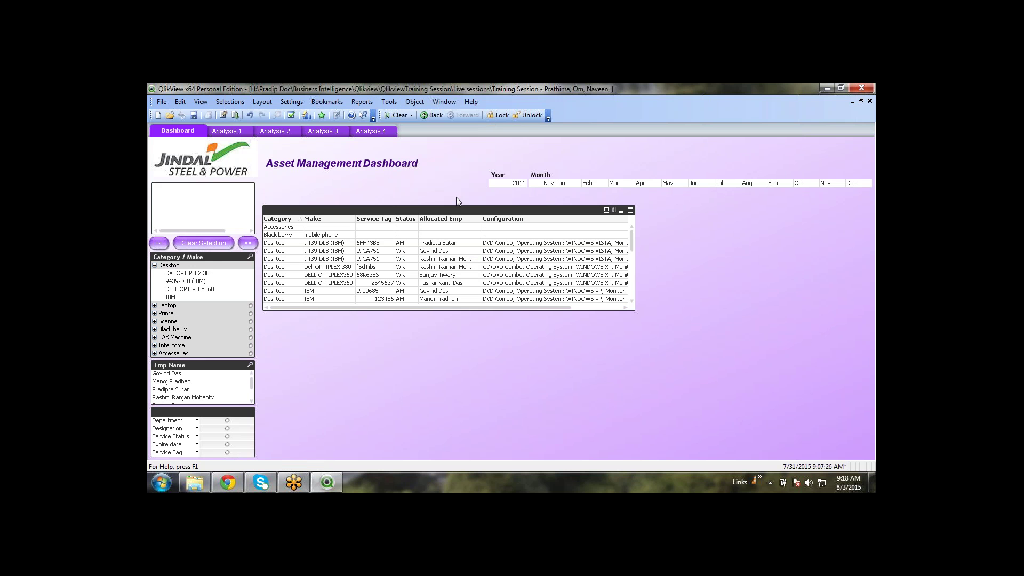
Shift the ">>" button closer to Clear Selection and align the tops of the three buttons
click(216, 245)
drag(216, 245, 245, 243)
drag(150, 232, 258, 257)
drag(149, 231, 262, 270)
click(414, 103)
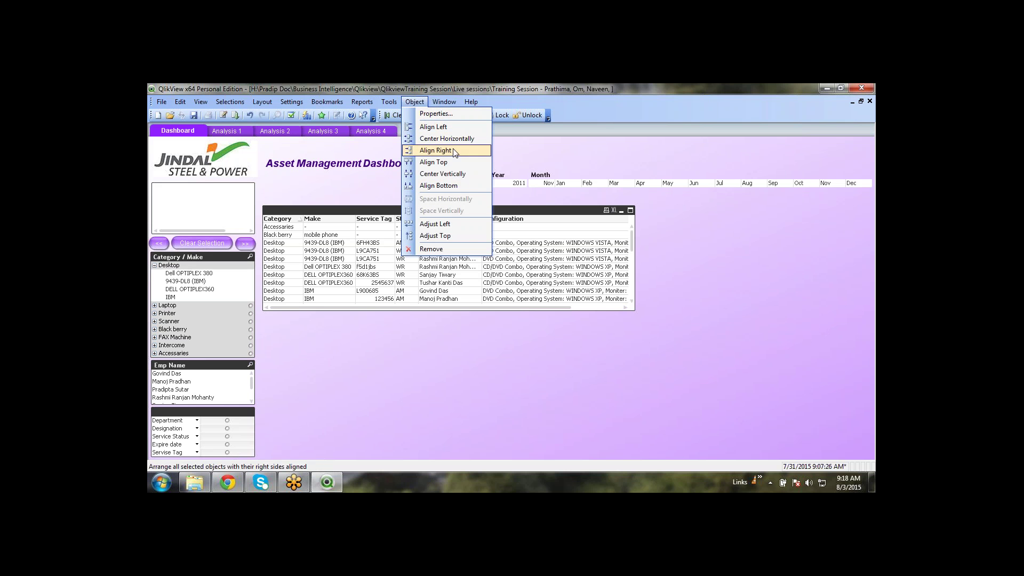
click(453, 163)
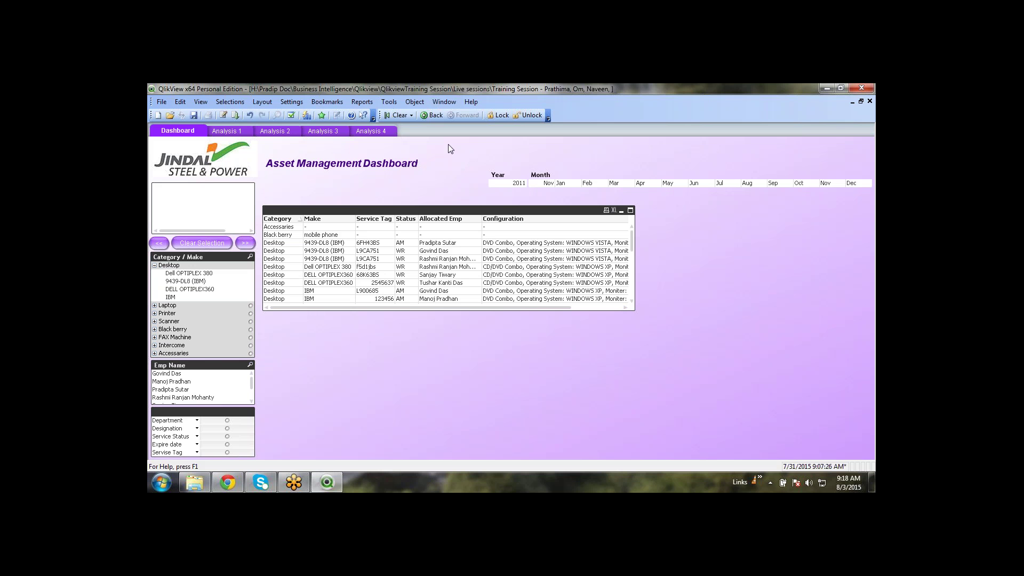
Apply Adjust Left to fit the button row within the filter column's width, and save the document
click(414, 102)
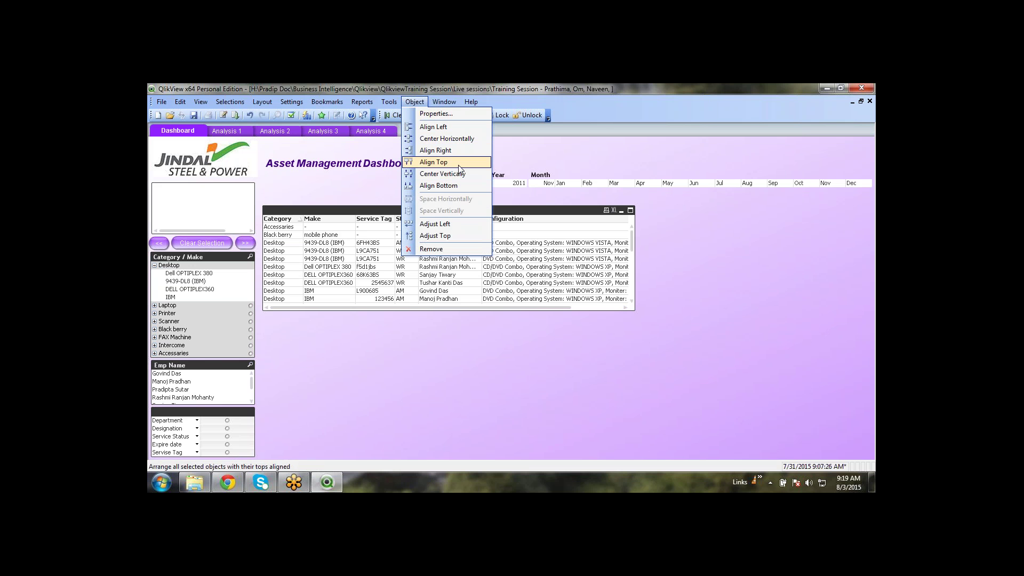
click(455, 225)
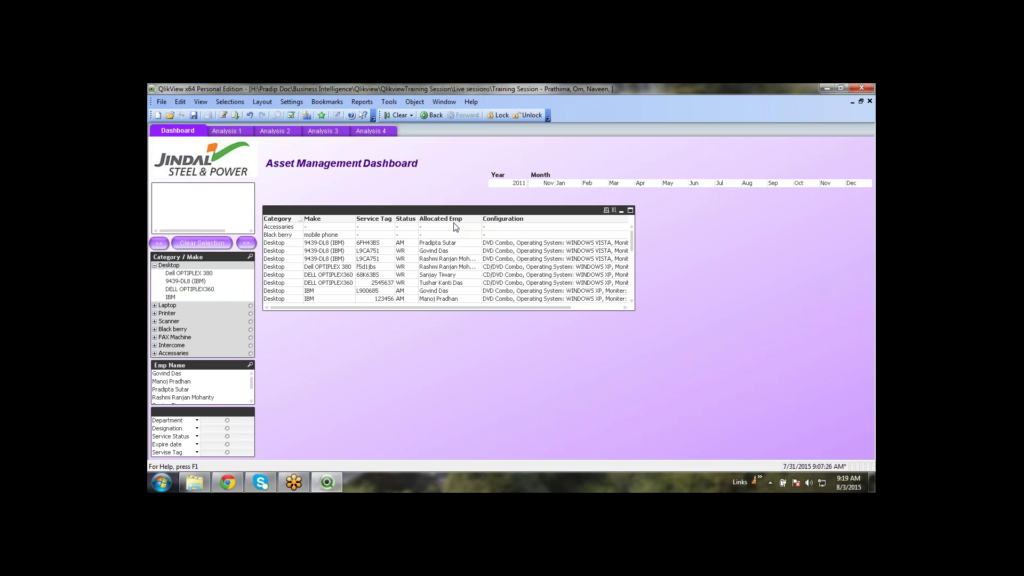
click(414, 102)
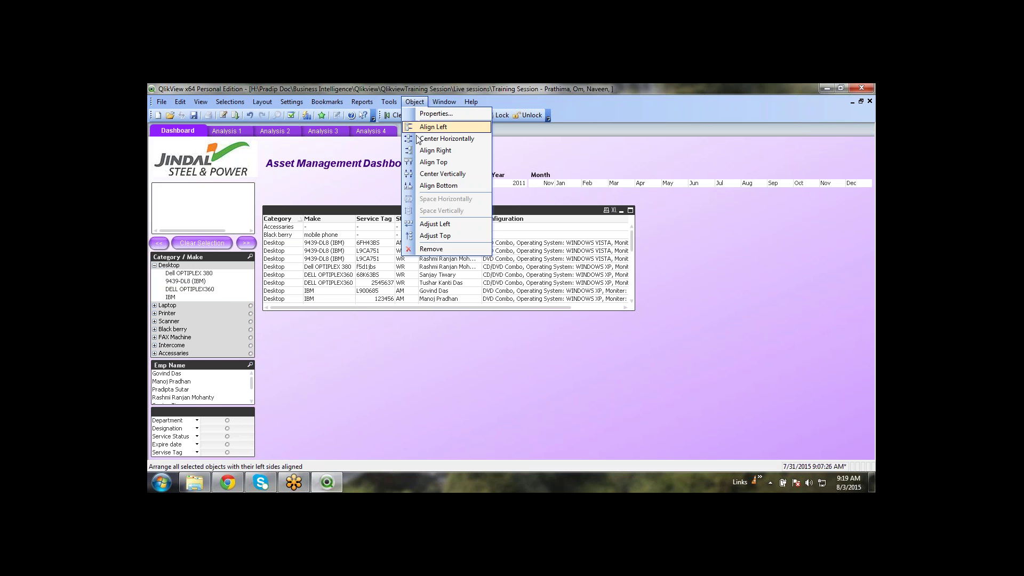
click(446, 226)
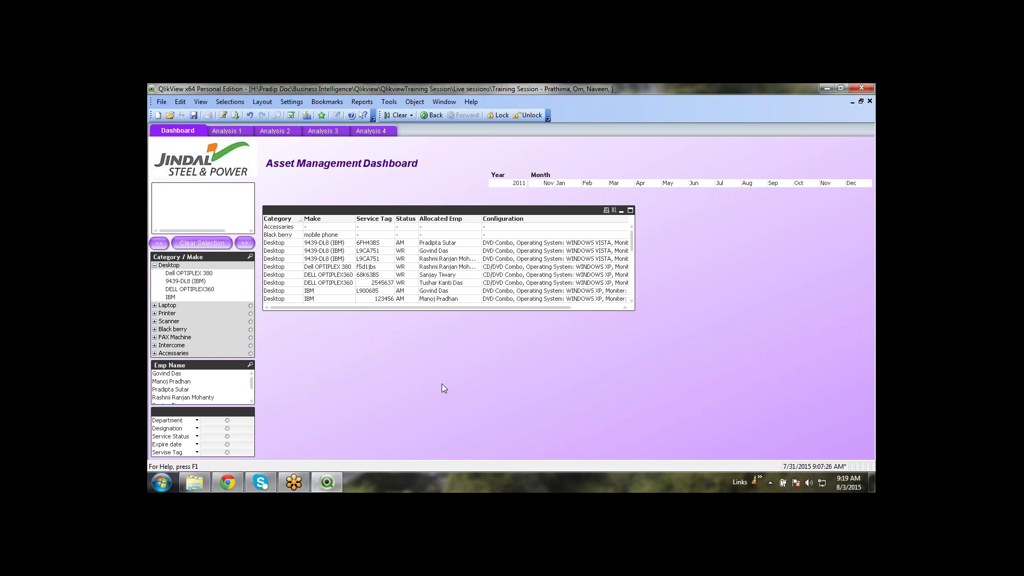
click(194, 116)
Filter by DELL OPTIPLEX360, a matching employee, status WR, department IT and C, designation Asst.Engineer and that employee's service tag
click(201, 290)
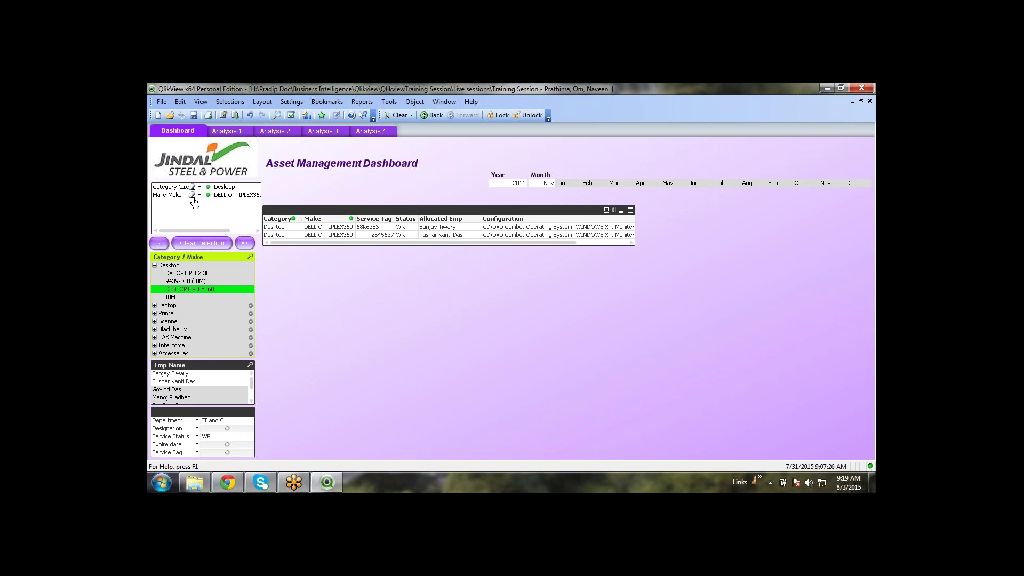
click(180, 382)
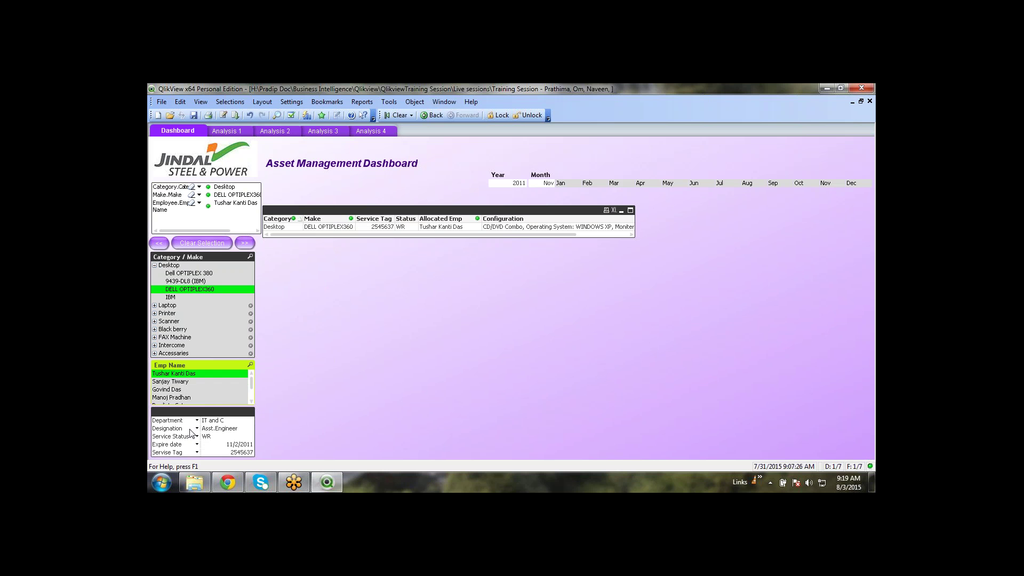
click(208, 440)
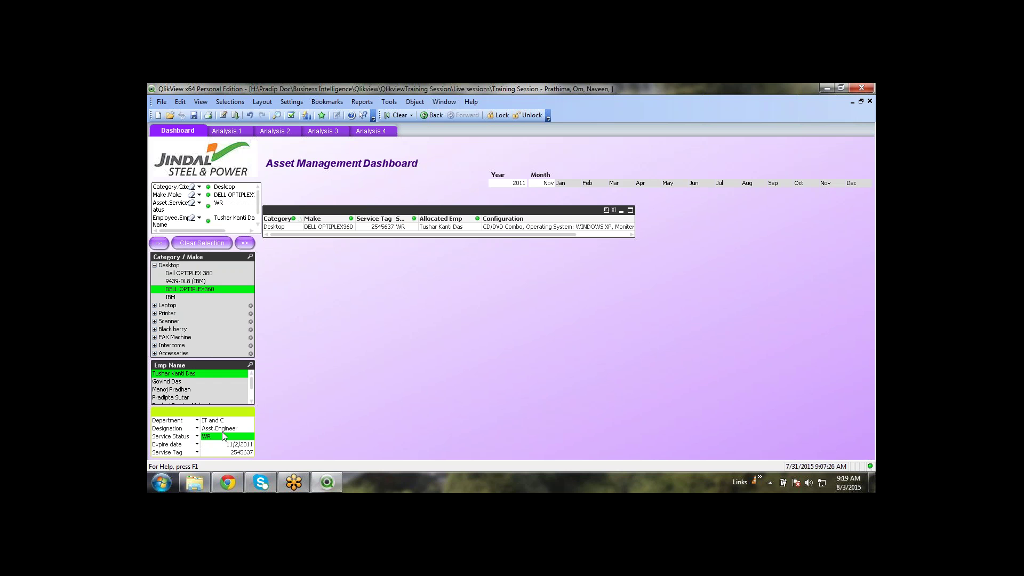
click(220, 429)
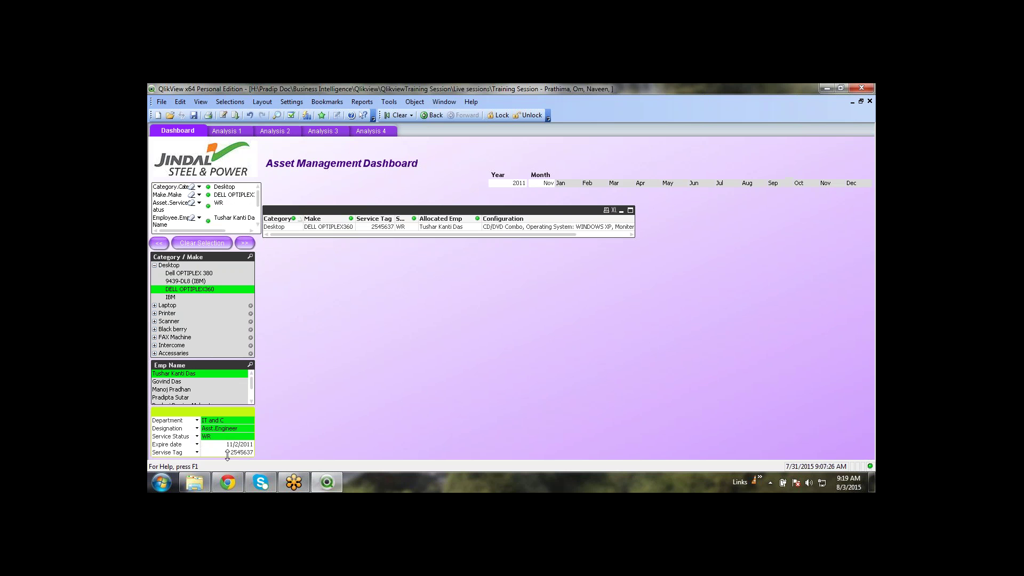
click(243, 452)
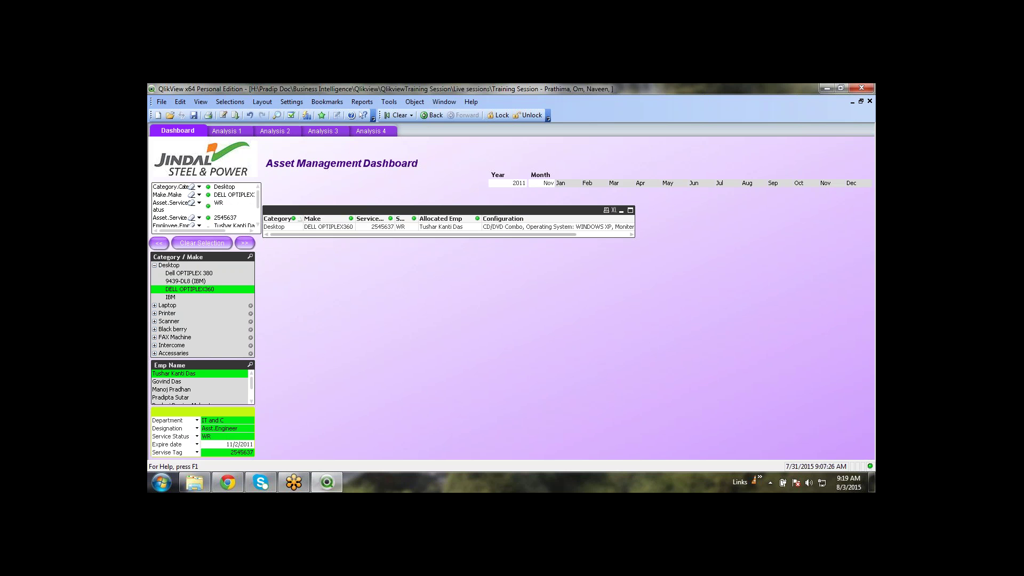
drag(453, 235, 317, 238)
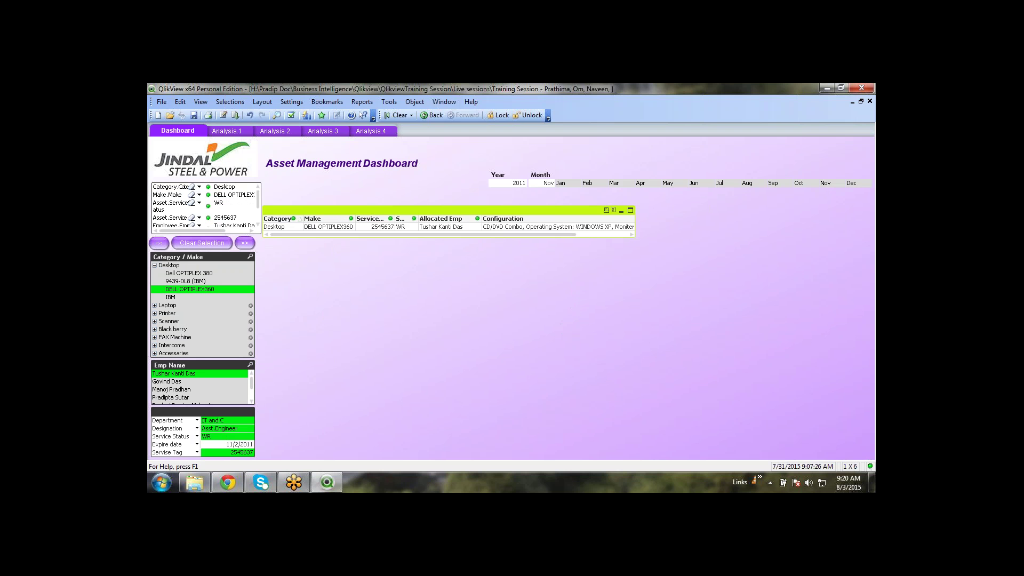
Test the "<<" button by stepping back through the filter selections until none remain
click(159, 244)
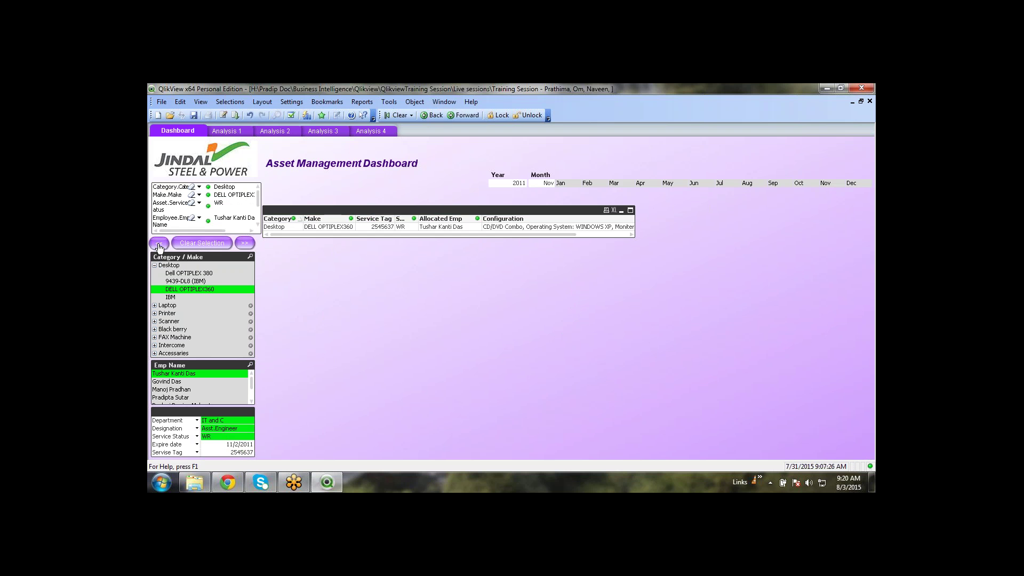
click(158, 245)
click(159, 245)
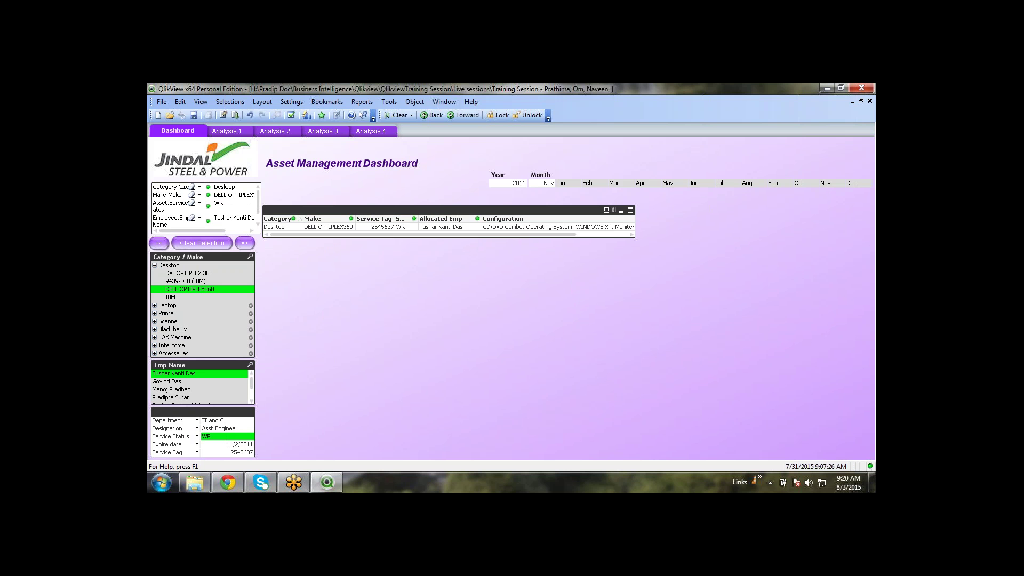
click(159, 244)
click(159, 244)
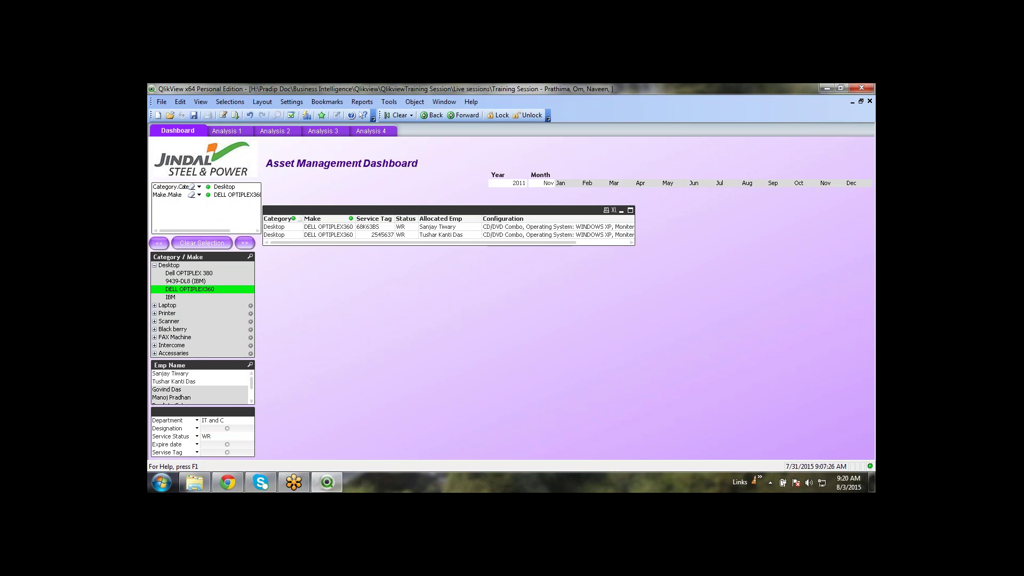
click(159, 244)
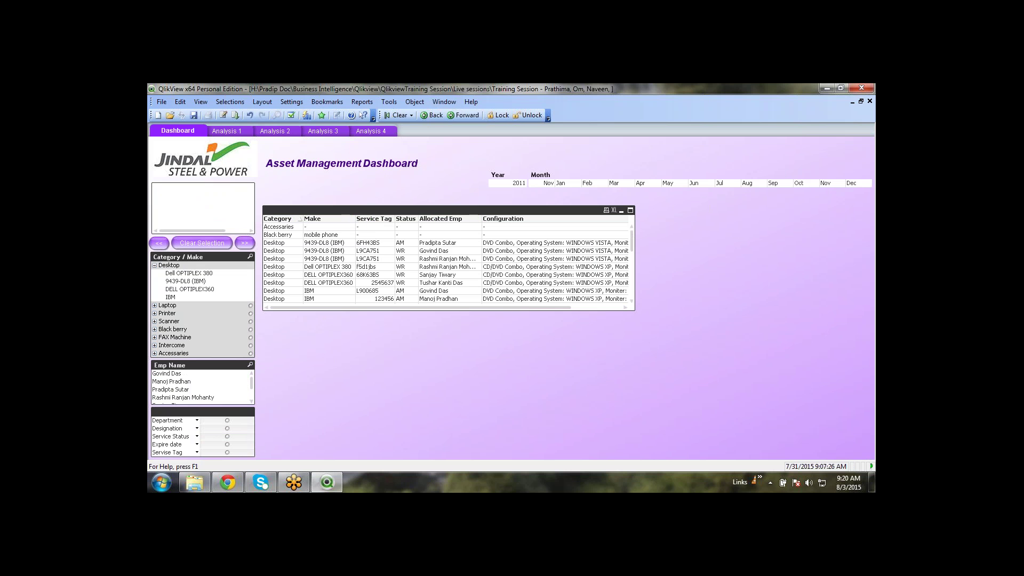
Test the ">>" button by stepping forward through the selections until the service tag filter is reapplied
click(246, 245)
click(246, 244)
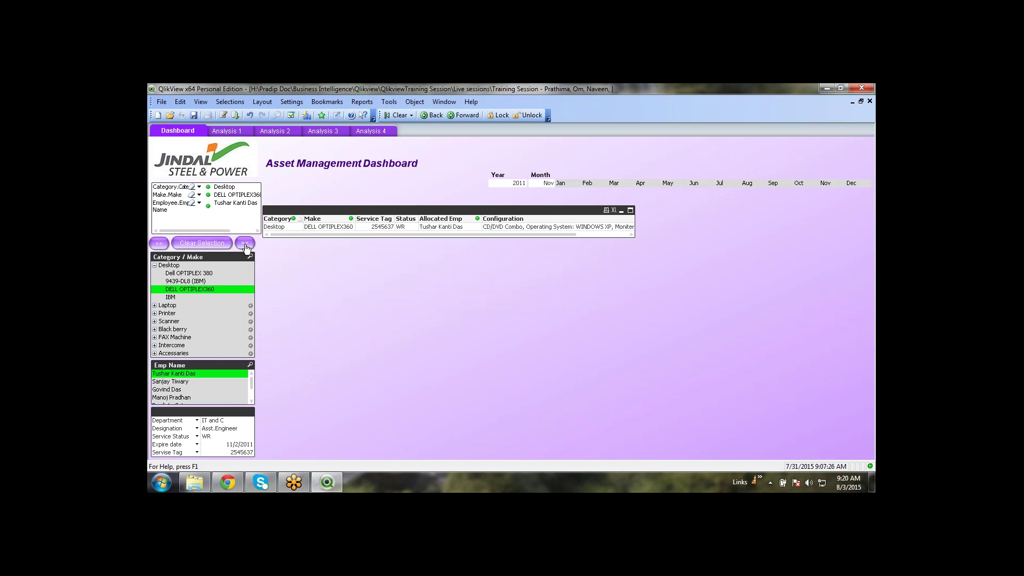
click(245, 244)
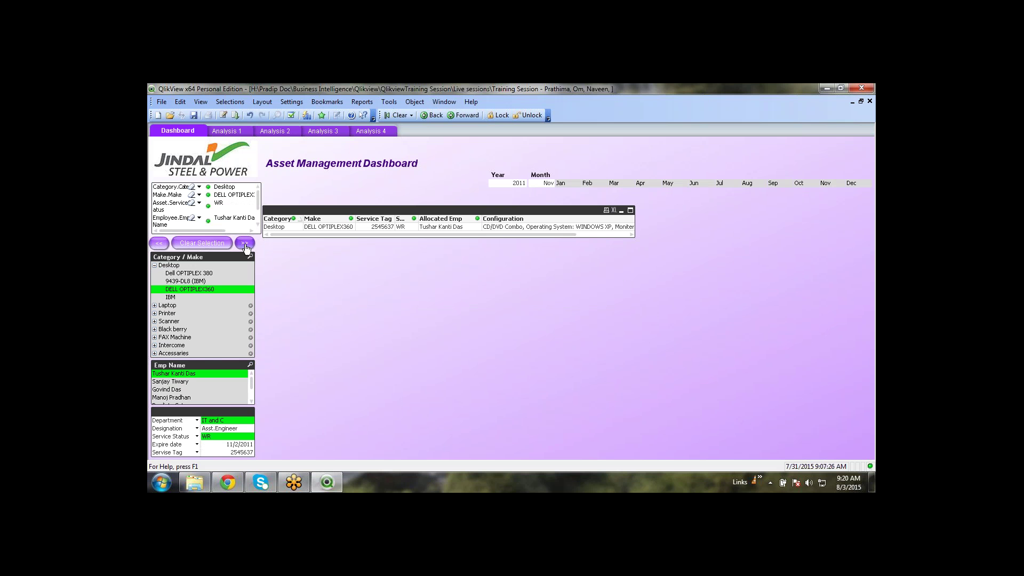
click(245, 244)
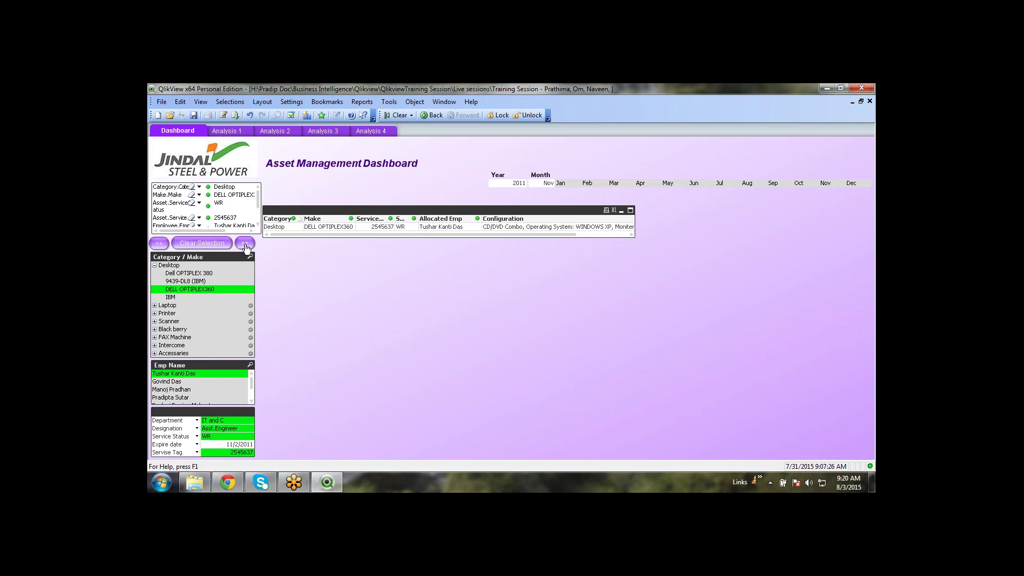
click(245, 244)
Clear every filter with the Clear Selection button, and step back through the selection history with "<<"
click(194, 248)
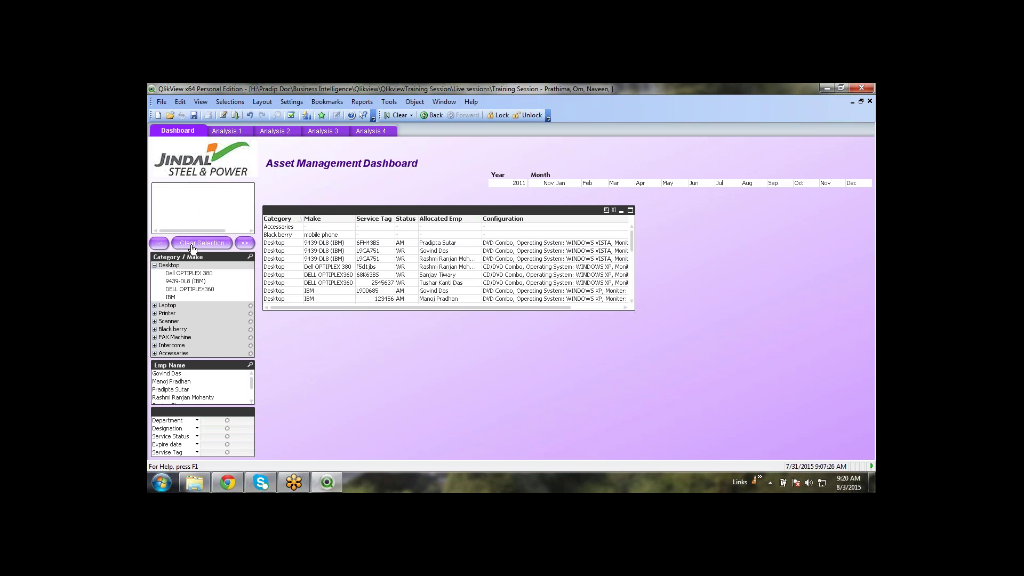
click(158, 243)
click(159, 244)
click(159, 243)
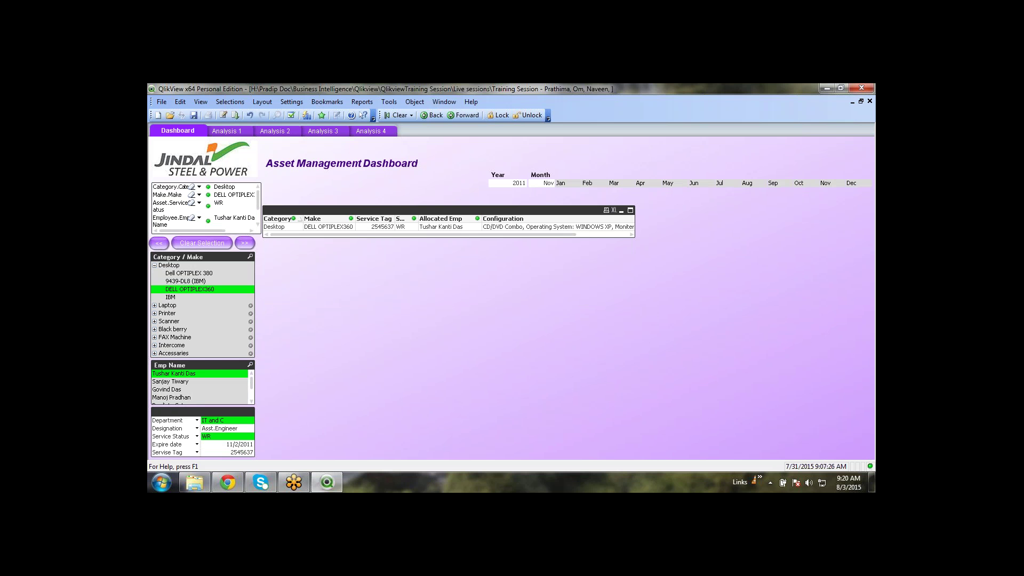
click(159, 243)
click(159, 244)
click(159, 244)
click(159, 243)
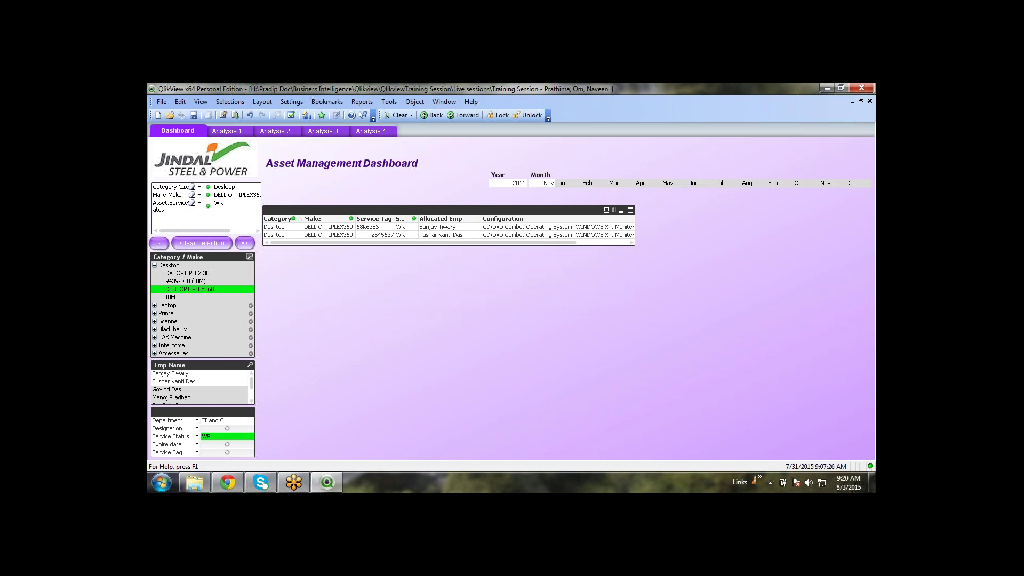
Move forward through the selection history with ">>" until the full set of filters is active again
click(245, 245)
click(245, 245)
click(245, 245)
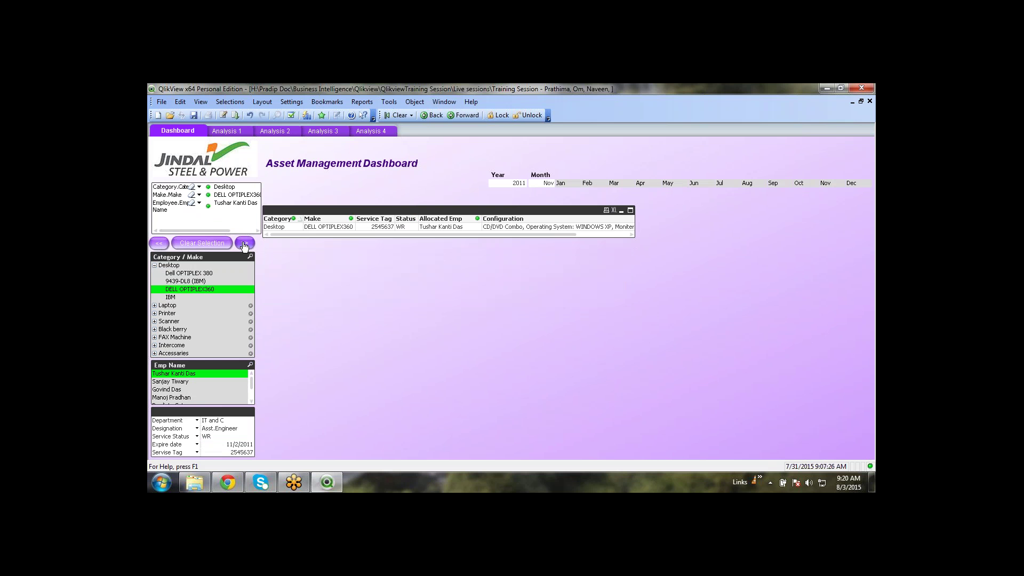
click(245, 246)
click(245, 245)
click(244, 245)
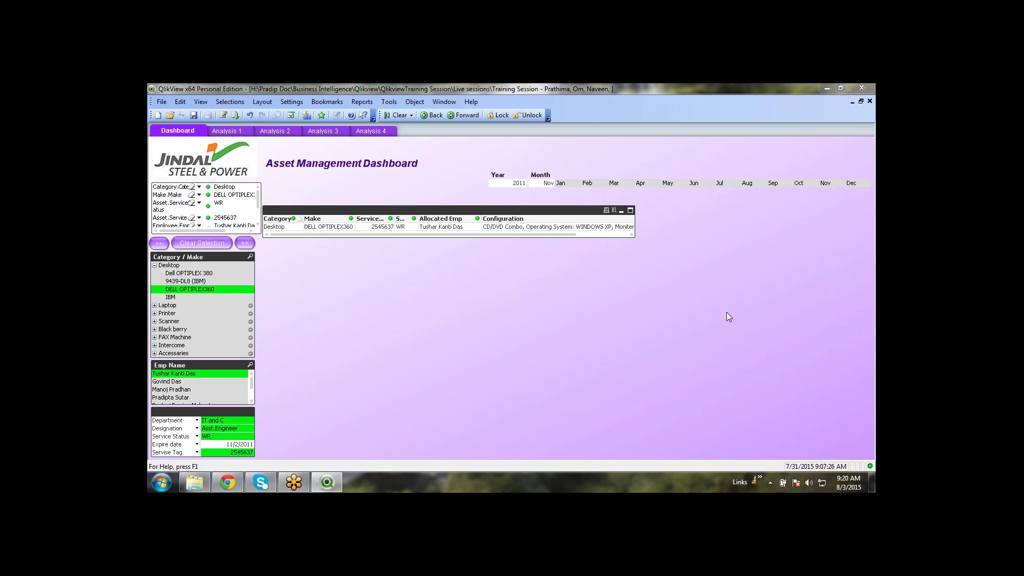
Clear every filter with the Clear Selection button after trying "<<" and ">>" once more, and save the document
click(160, 245)
click(243, 244)
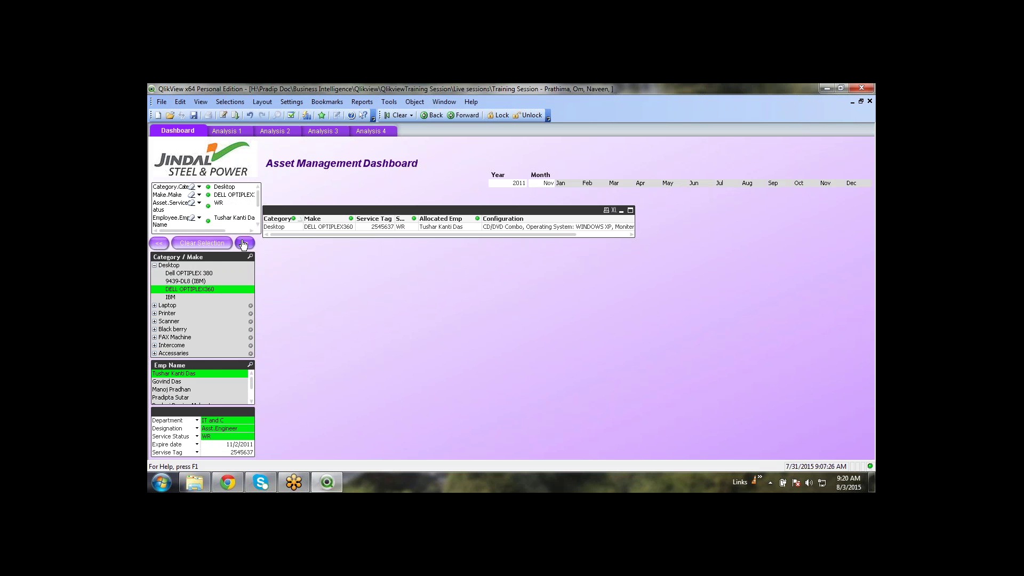
click(208, 245)
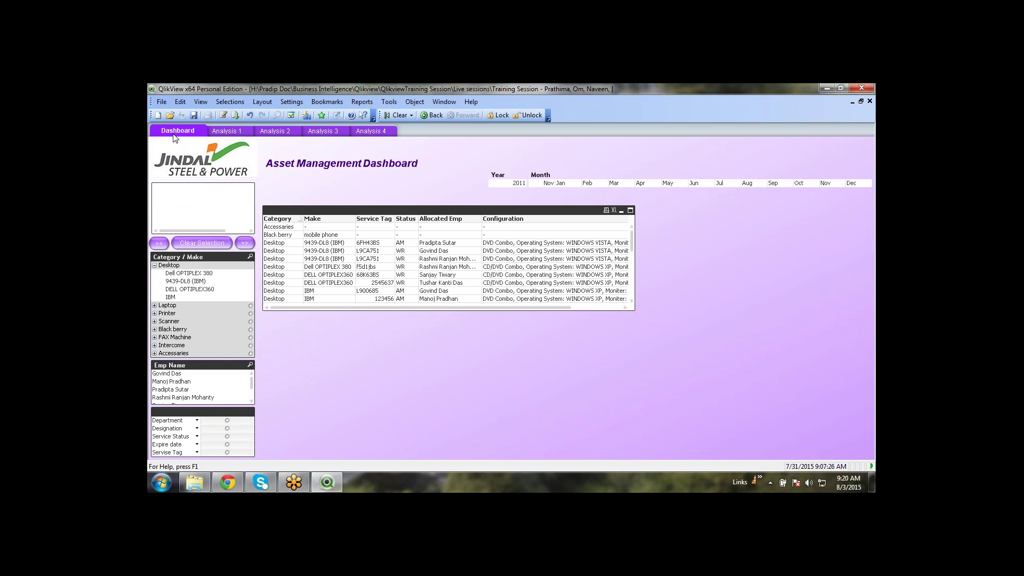
click(194, 115)
right_click(304, 346)
click(327, 221)
right_click(327, 221)
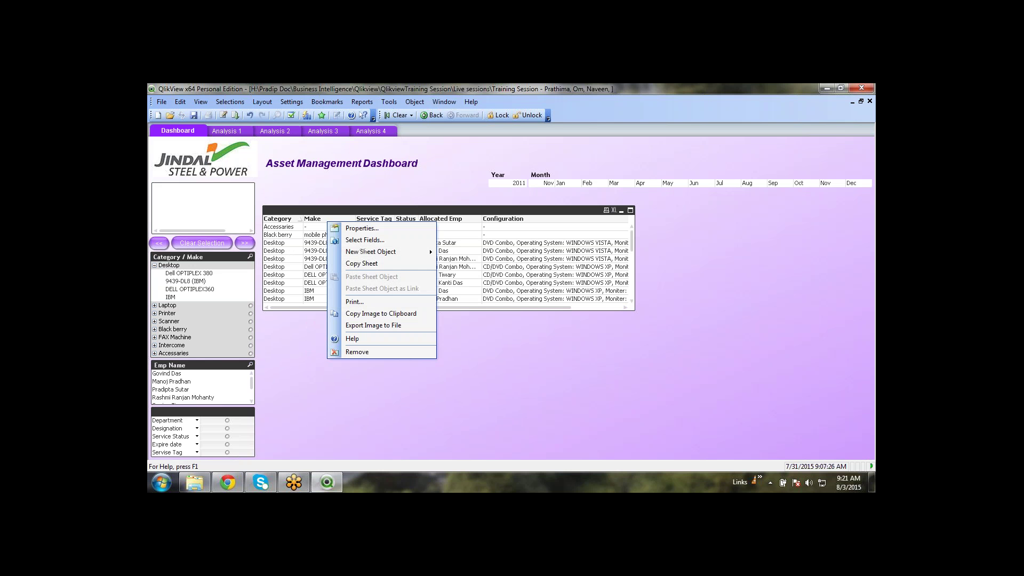
click(365, 240)
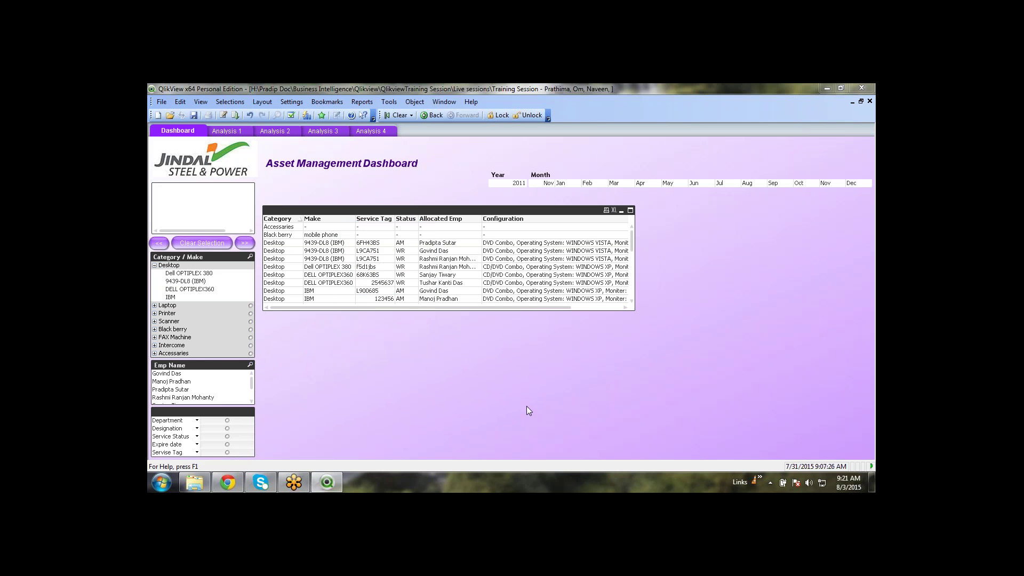
click(571, 407)
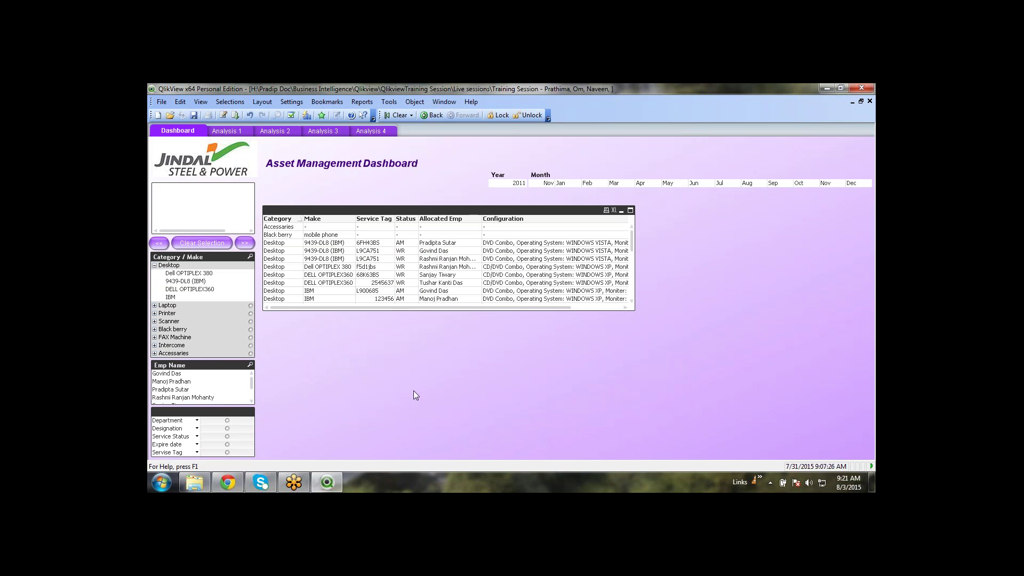
right_click(414, 391)
mouse_move(473, 289)
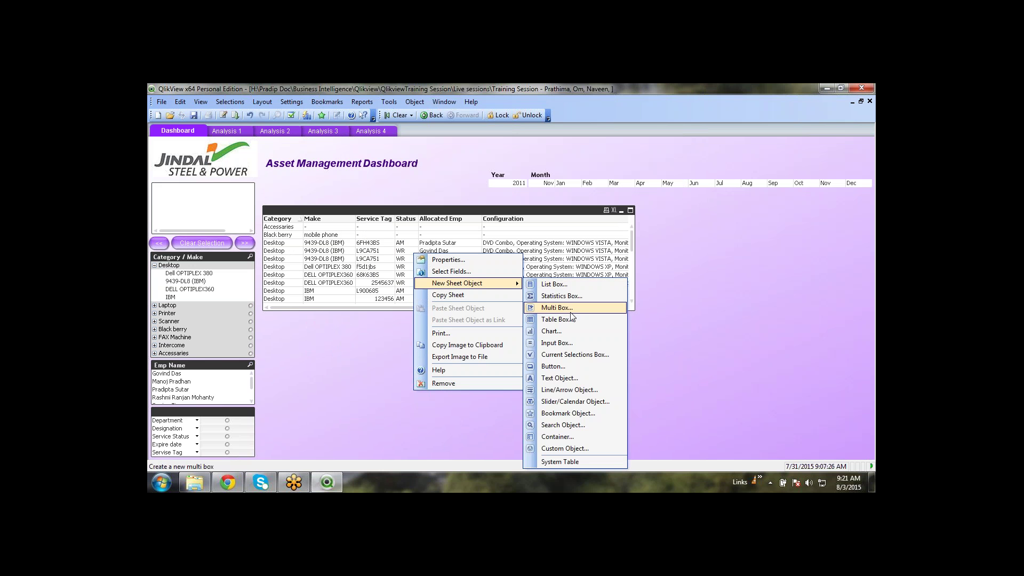
click(696, 386)
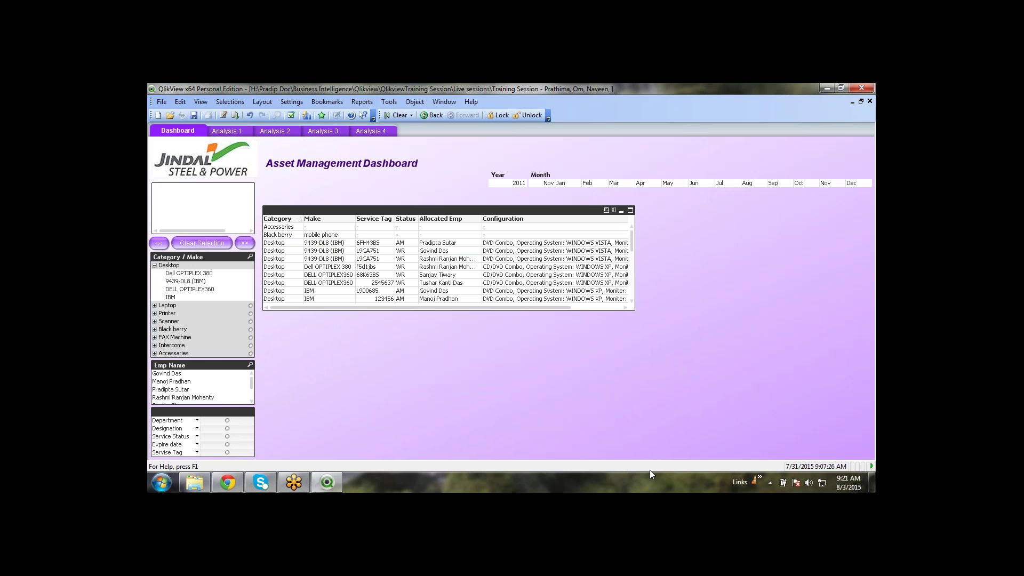
Save the document, and extend the asset details table downward by about two rows
click(195, 118)
click(194, 115)
click(194, 115)
drag(607, 311, 600, 326)
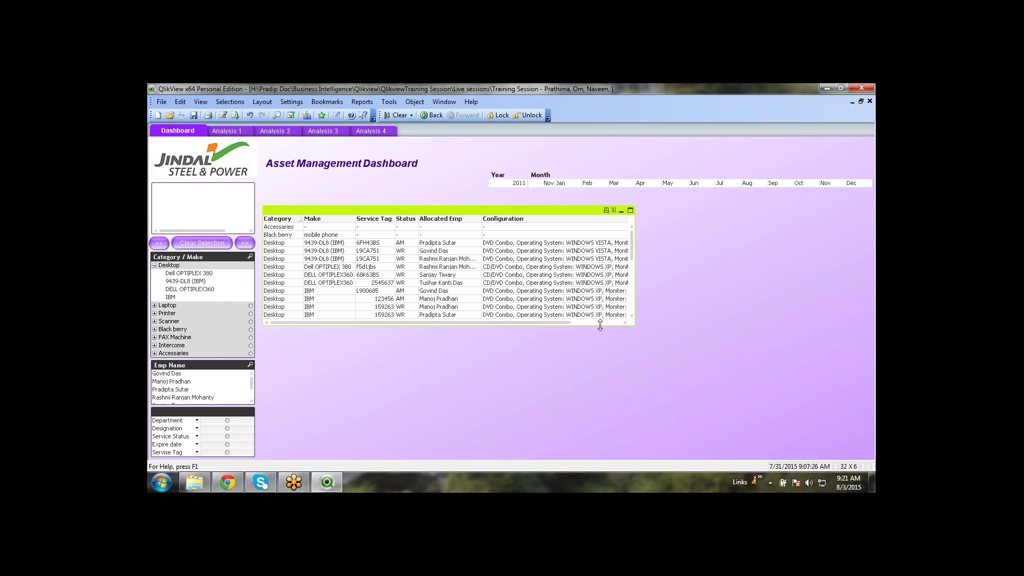
drag(600, 325, 600, 325)
click(566, 360)
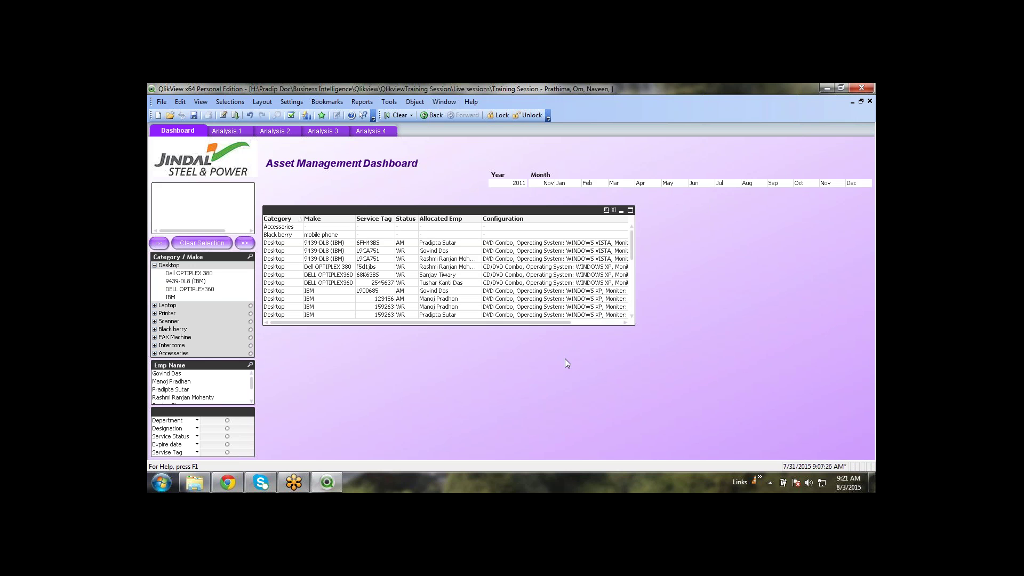
Move the asset details table slightly up toward the dashboard title and year/month filters, and save the document
click(318, 208)
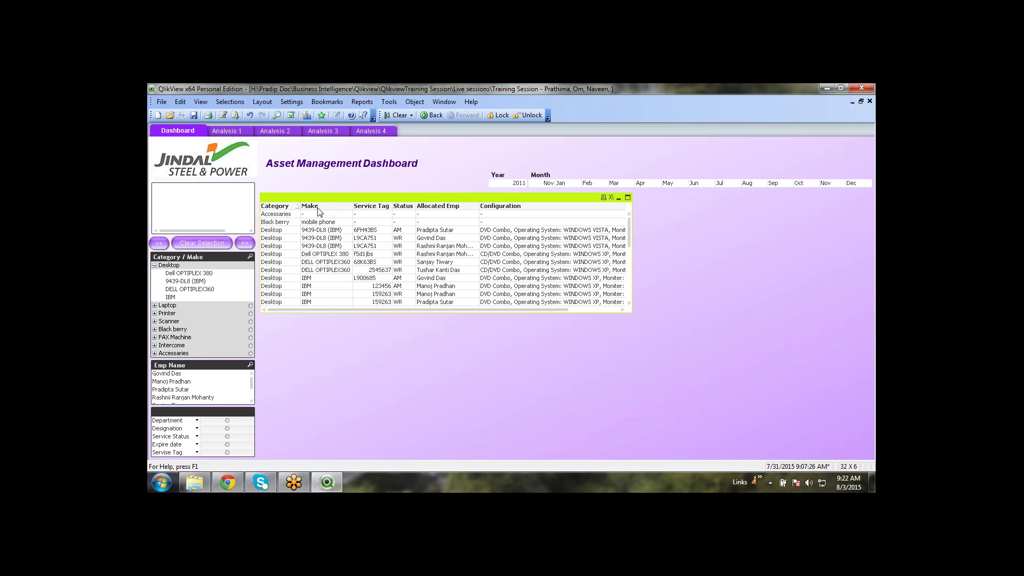
click(730, 312)
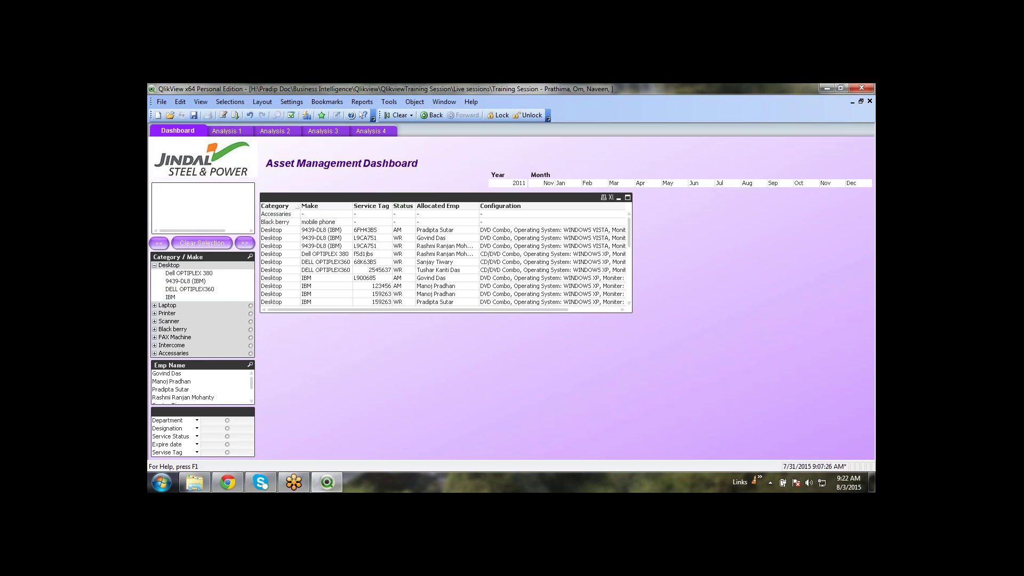
click(194, 115)
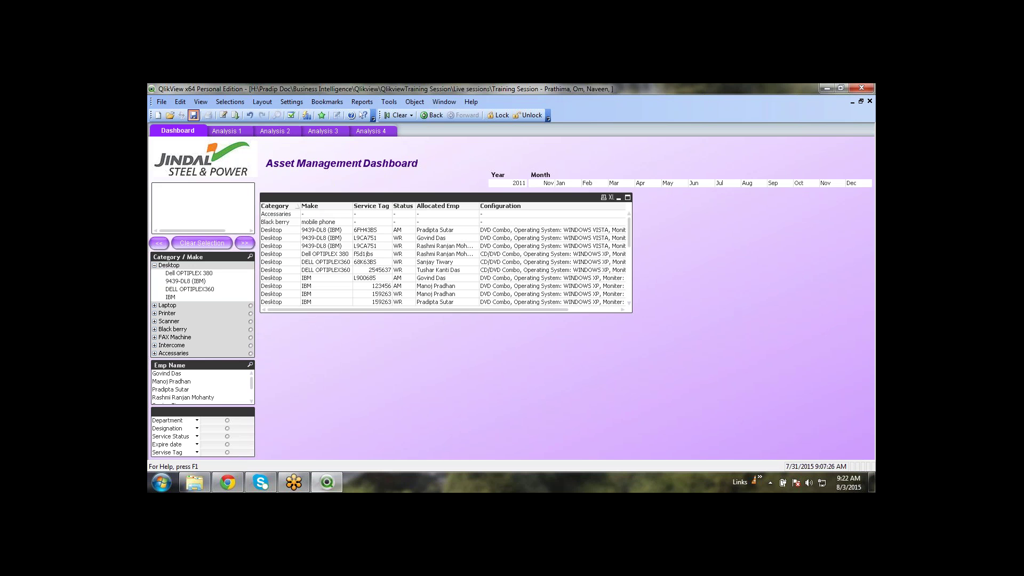